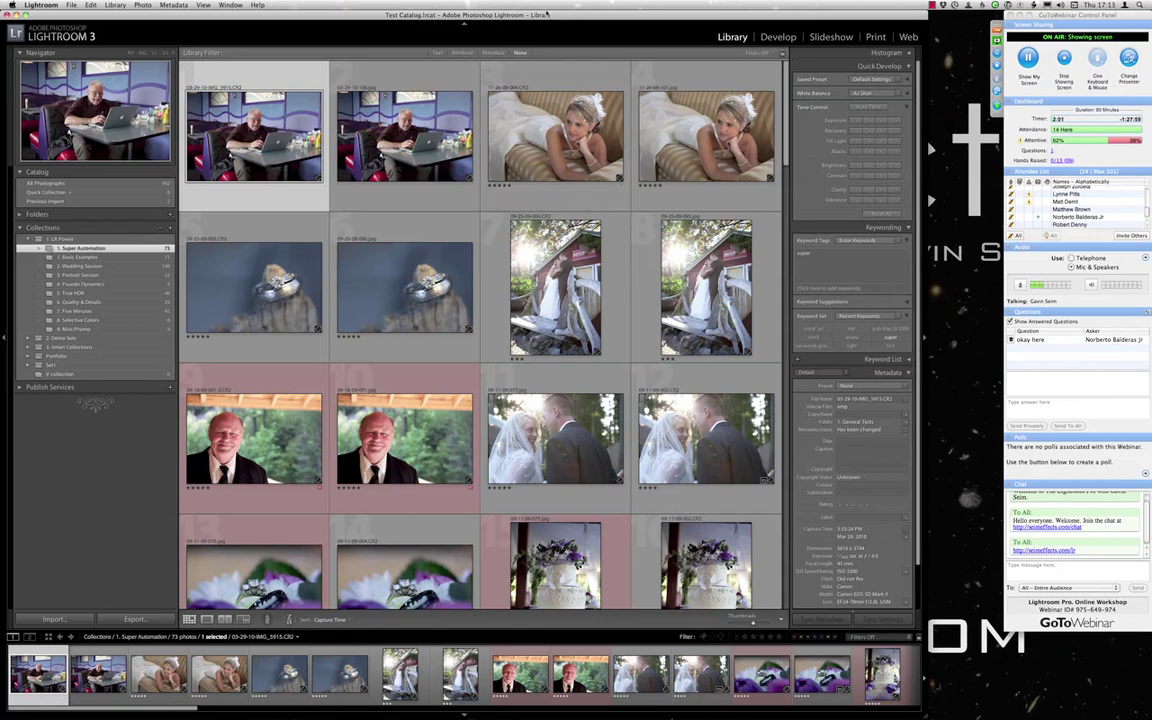
# Shift the catalog window slightly to the right and select the second photo of the rings.
pyautogui.moveTo(547, 14); pyautogui.dragTo(565, 15)
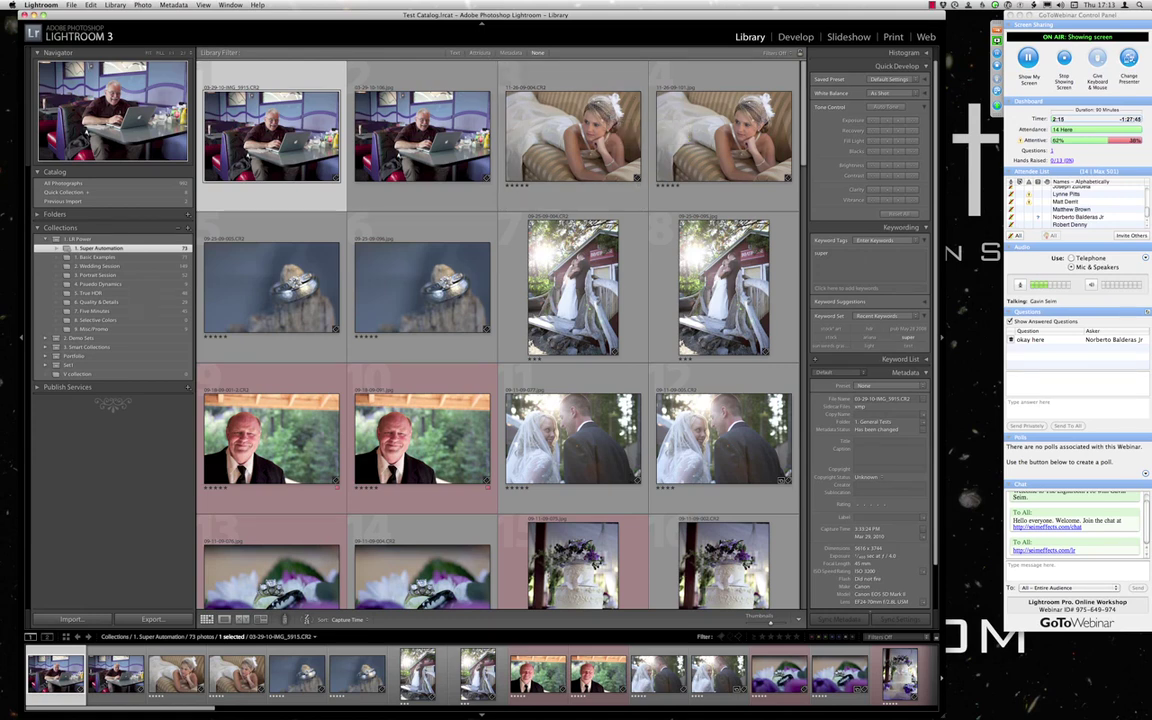
pyautogui.moveTo(220, 713)
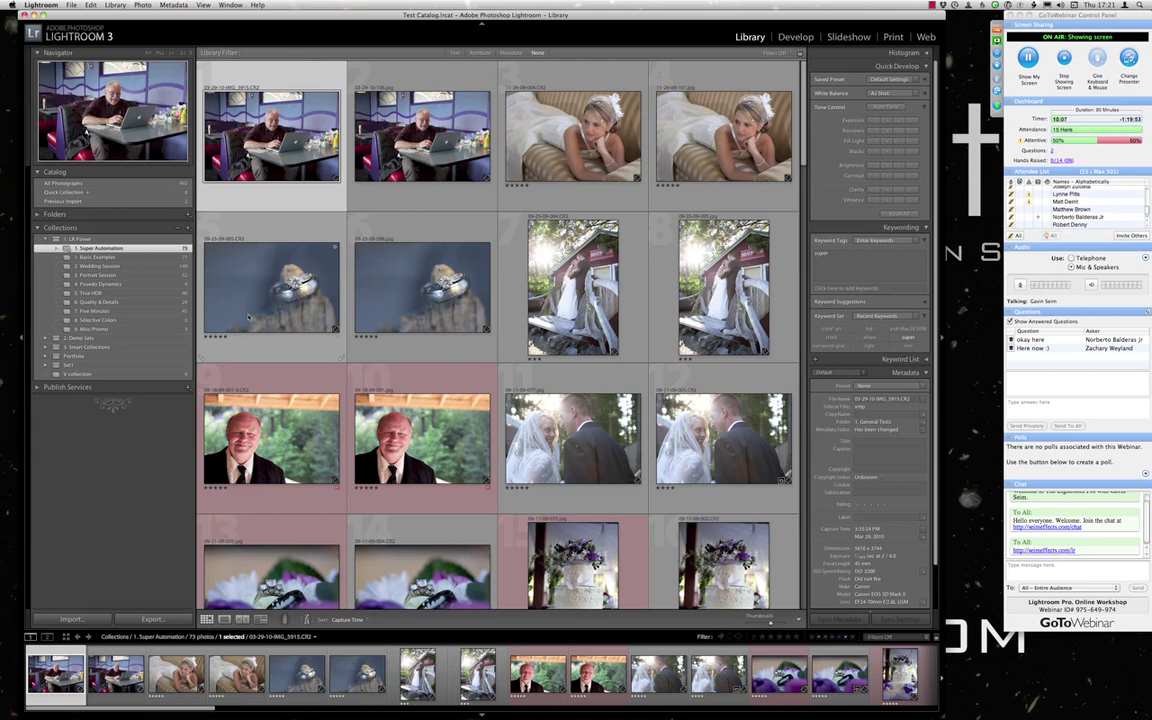
pyautogui.click(420, 290)
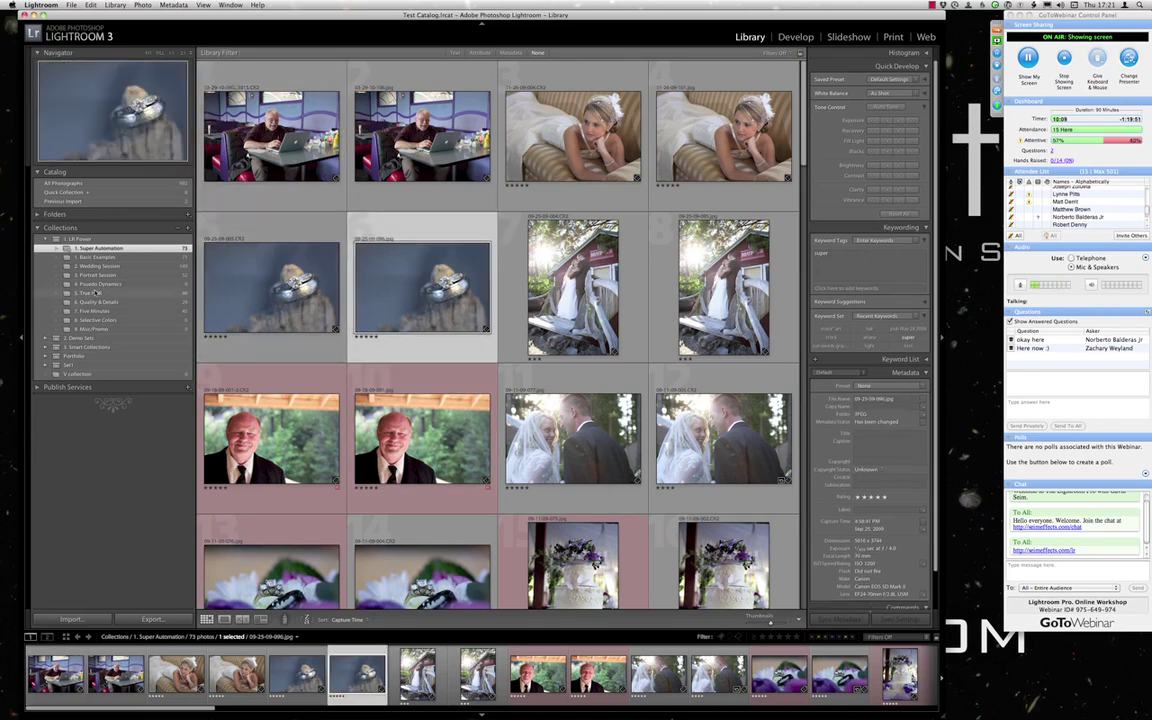
# Expand the image folders and show the Raw subfolder of 1. General Tests.
pyautogui.click(37, 216)
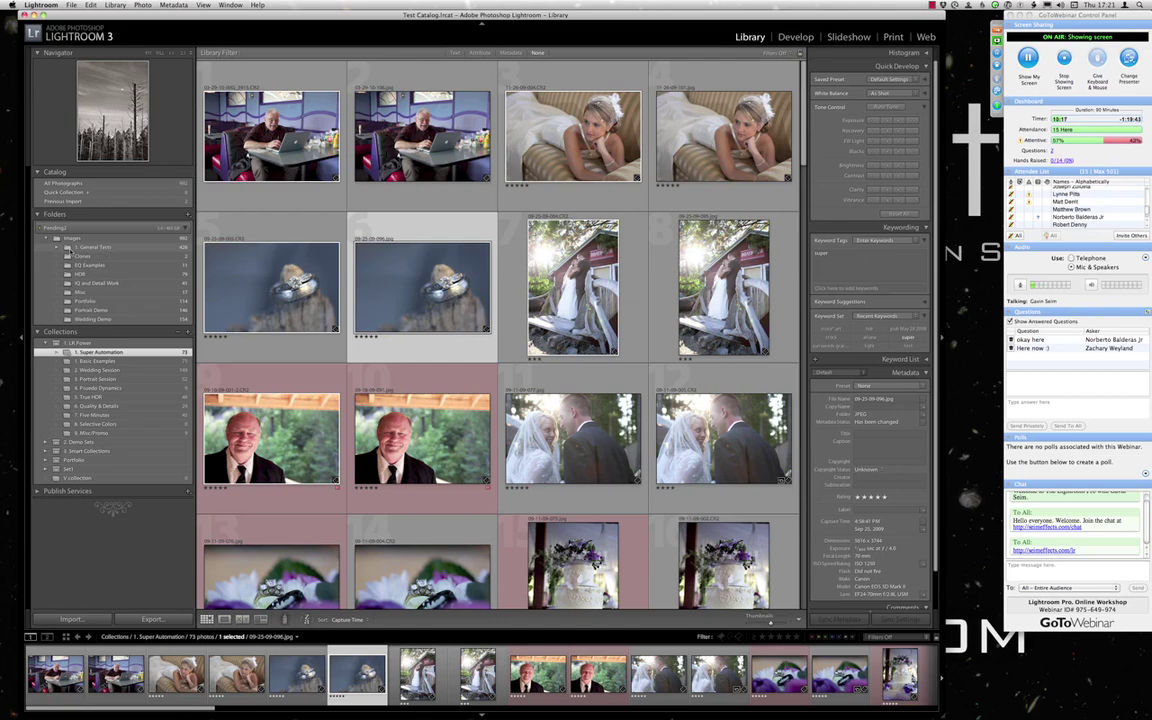
pyautogui.click(67, 247)
pyautogui.click(92, 265)
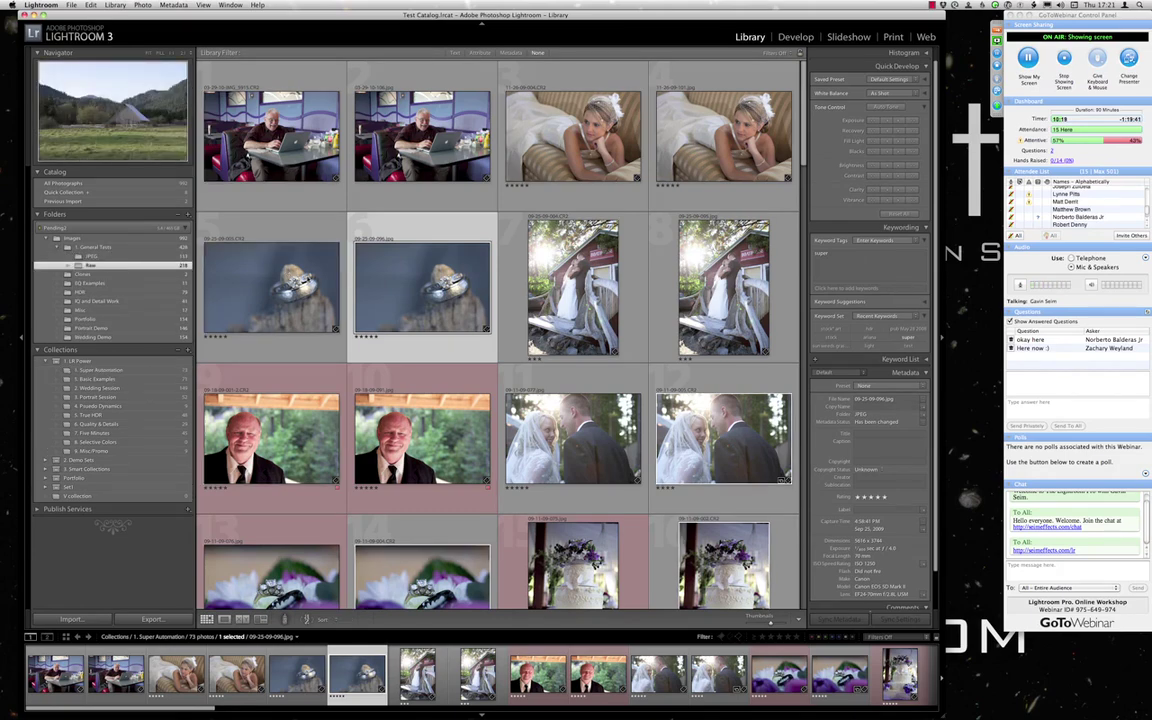
# Select the first twelve photos of the Raw folder, from the black-and-white trees to the portrait standing on the log.
pyautogui.scroll(-10, 409, 342)
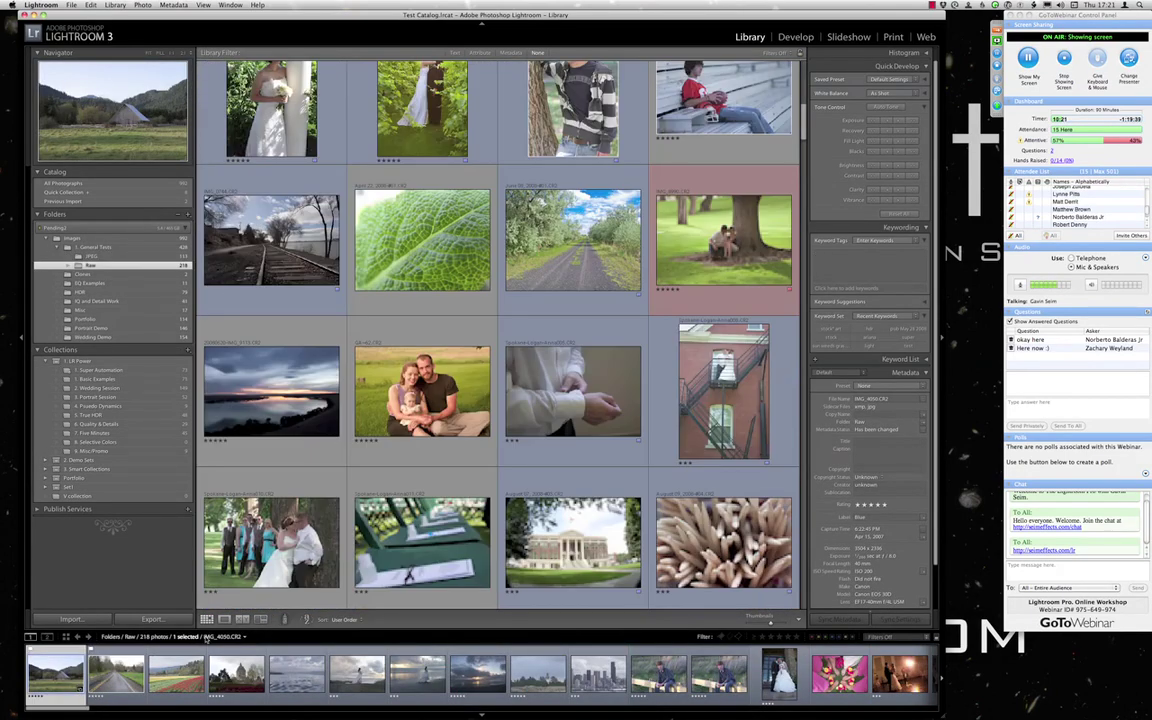
pyautogui.scroll(-15, 446, 441)
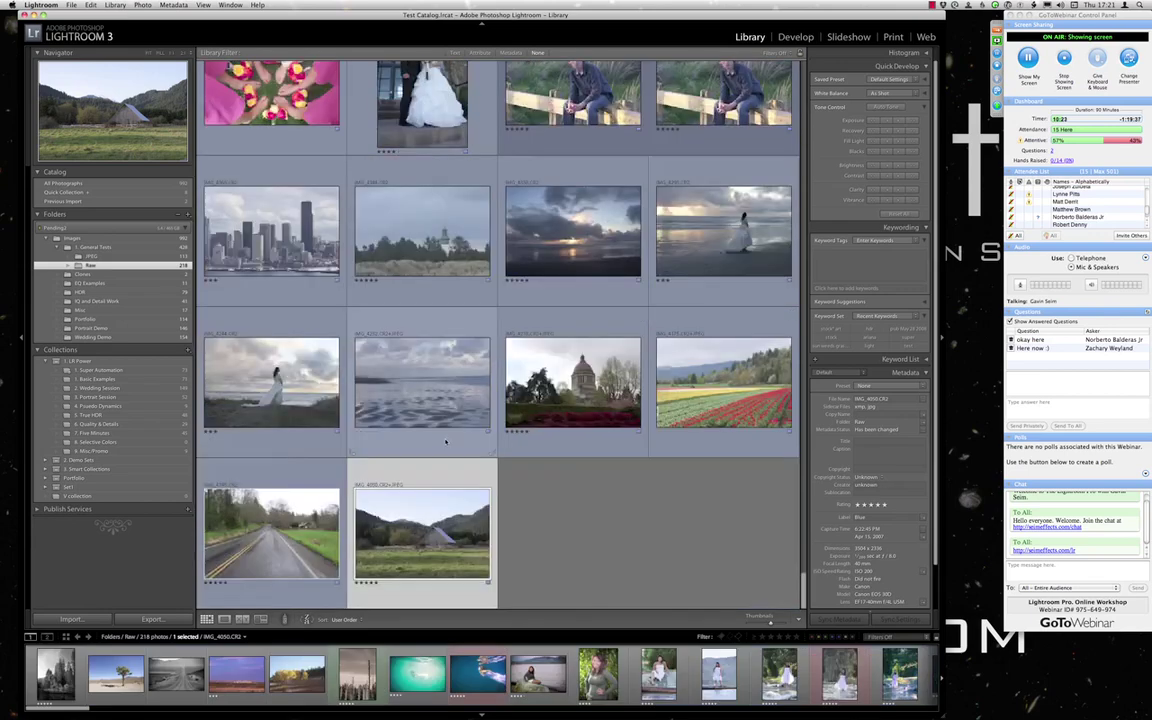
pyautogui.scroll(12, 446, 441)
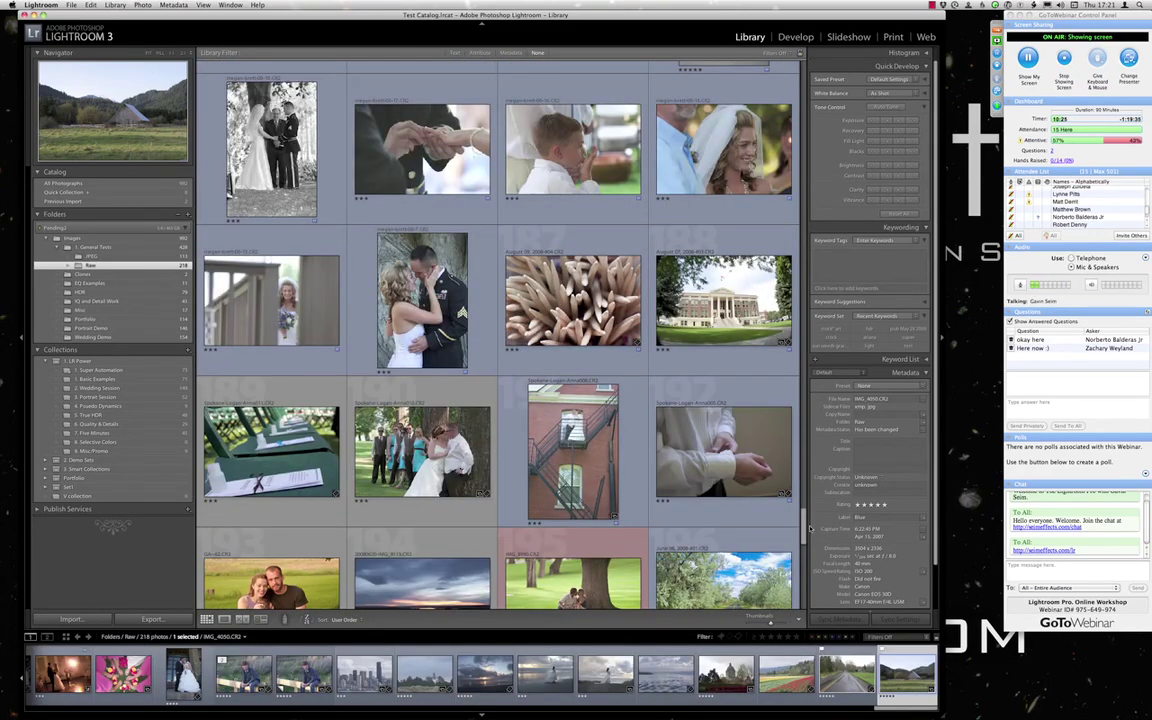
pyautogui.scroll(10, 527, 142)
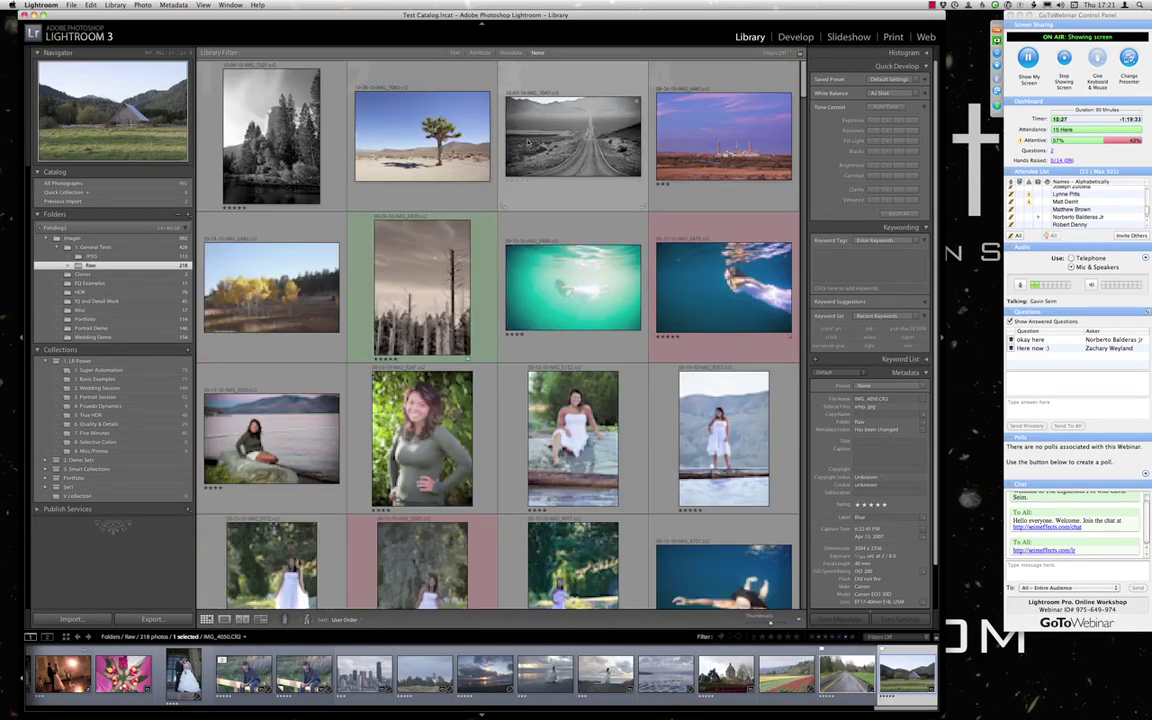
pyautogui.click(482, 155)
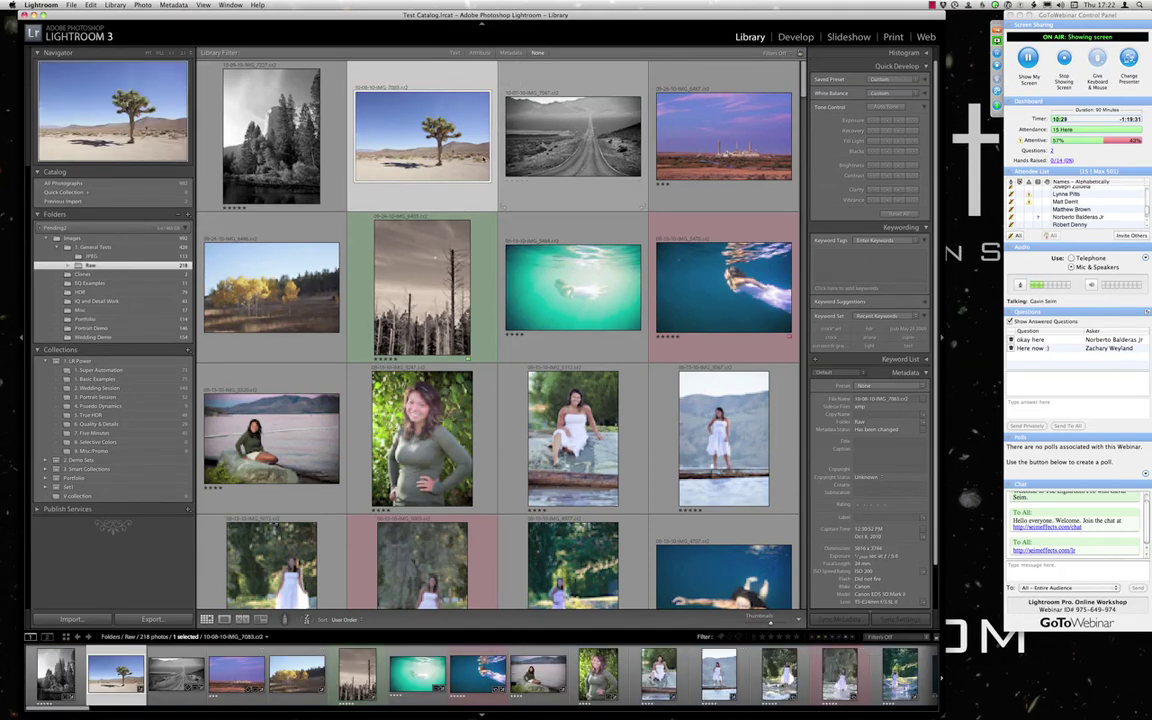
pyautogui.click(271, 135)
pyautogui.keyDown('shift'); pyautogui.click(727, 440); pyautogui.keyUp('shift')
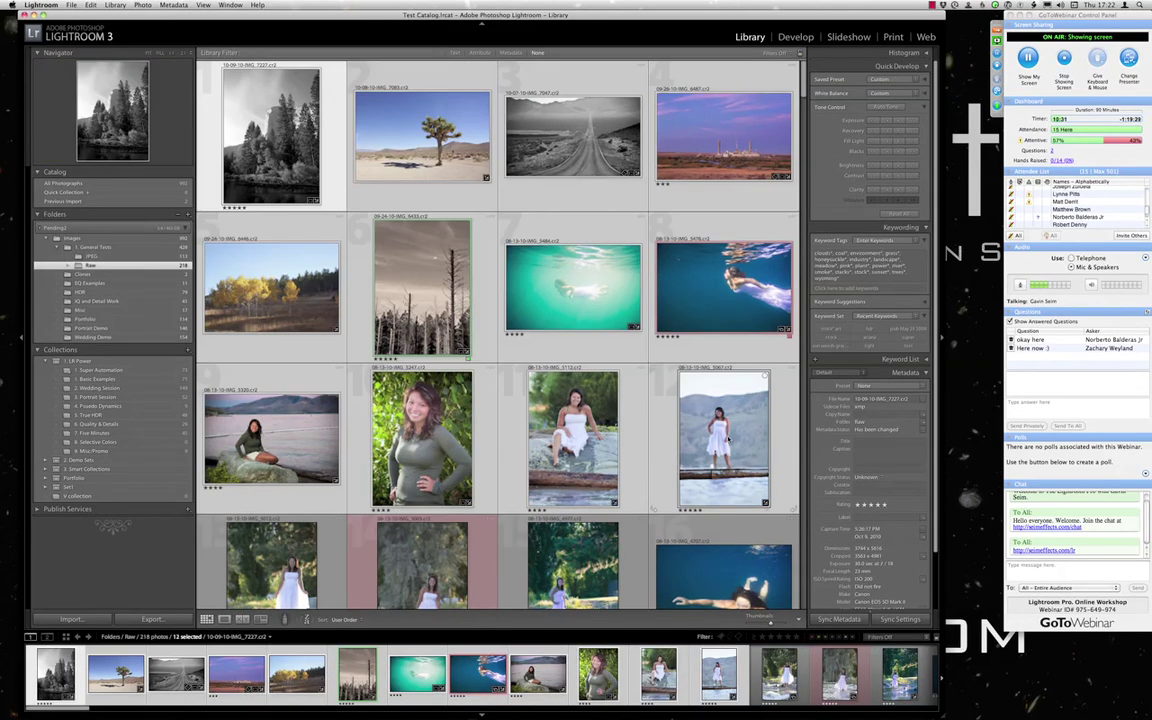
# Reset the twelve selected photos to Default Settings with a saved preset.
pyautogui.click(883, 93)
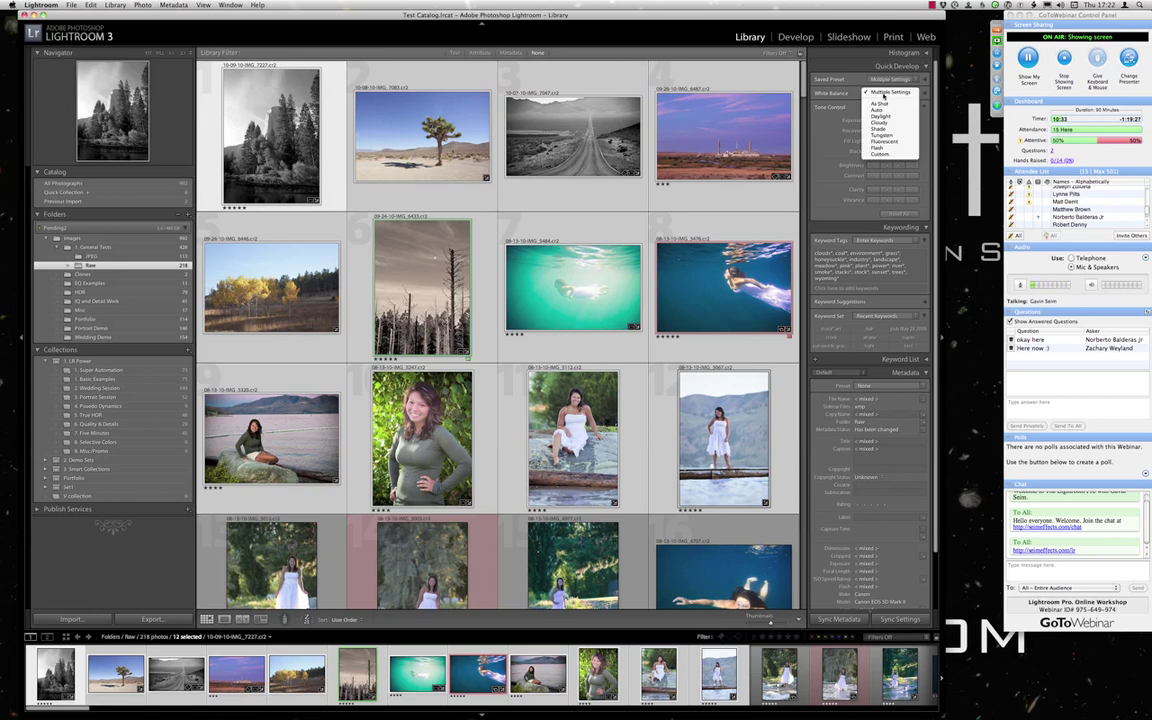
pyautogui.click(888, 79)
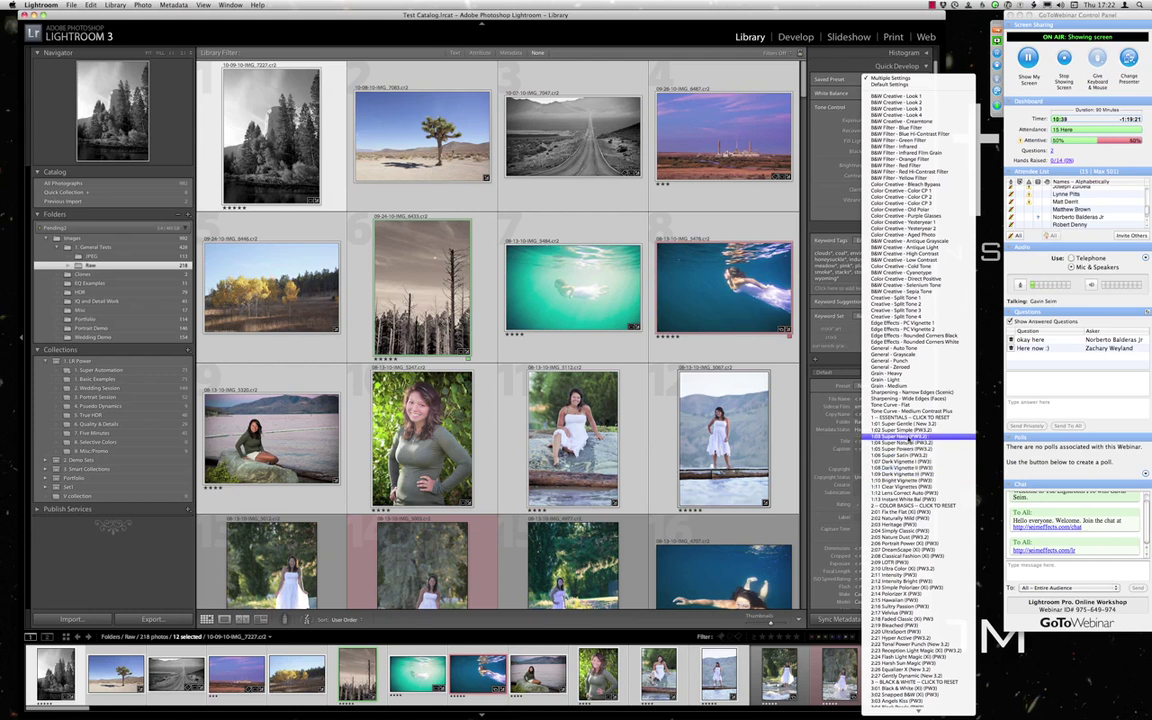
pyautogui.click(905, 430)
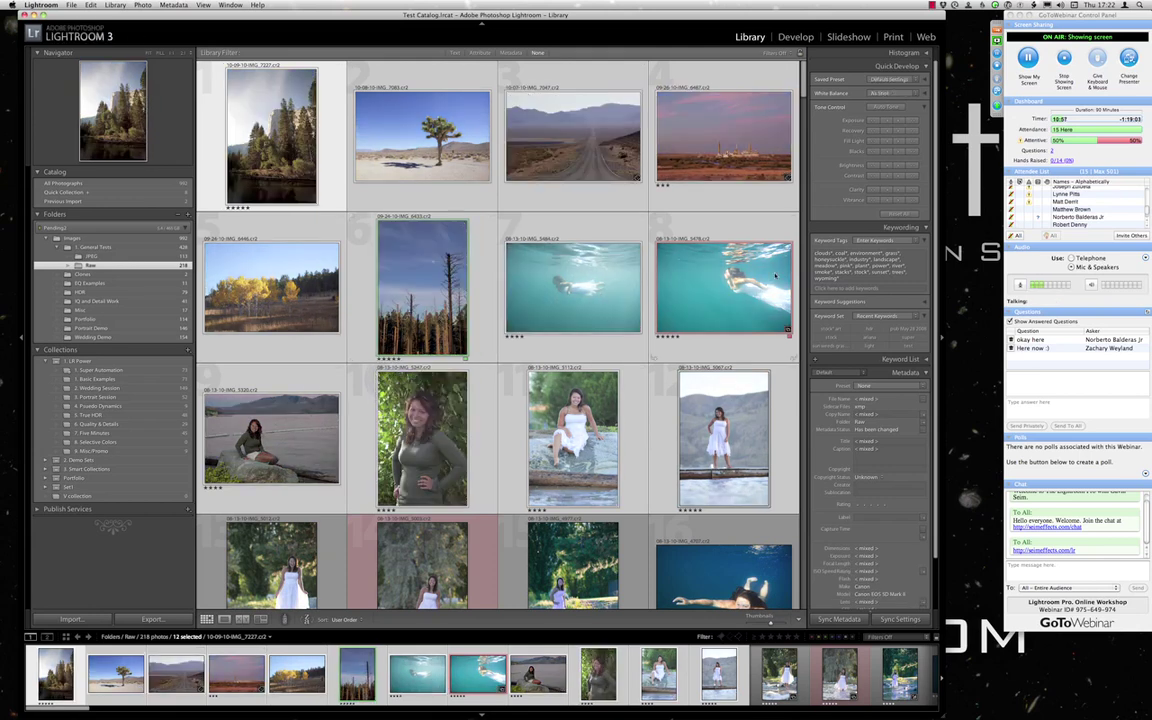
# Apply one of the Super presets from the 1 – Essentials group to the twelve selected photos.
pyautogui.click(895, 79)
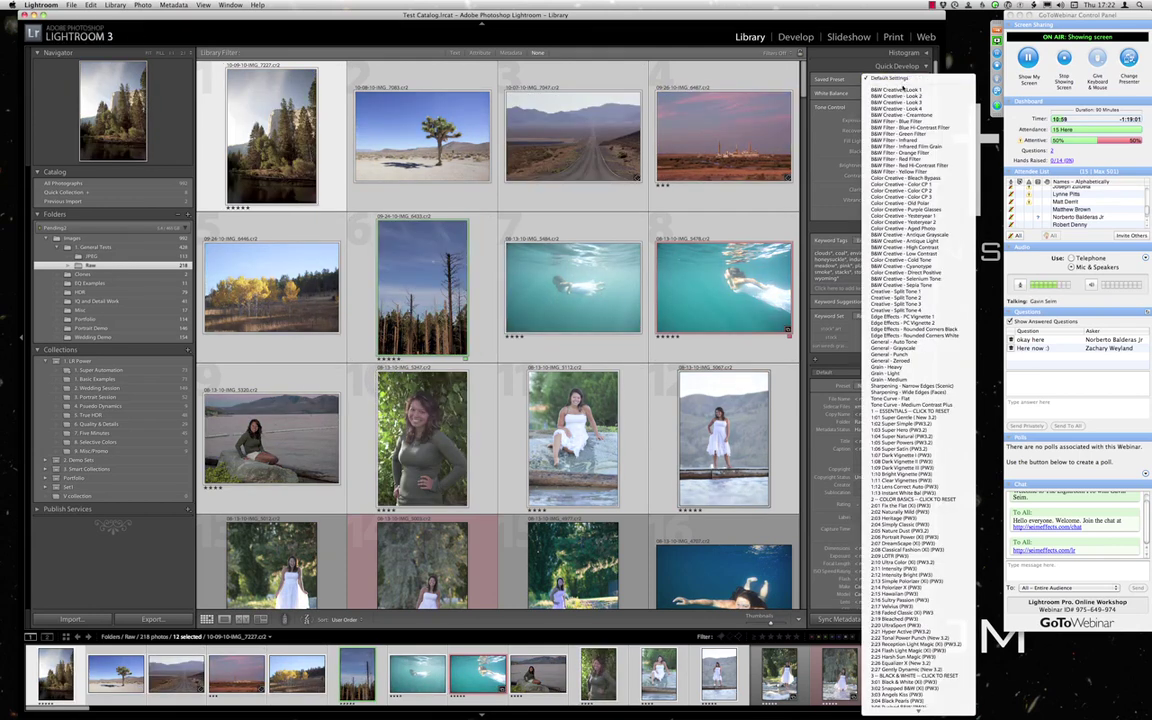
pyautogui.scroll(-3, 920, 600)
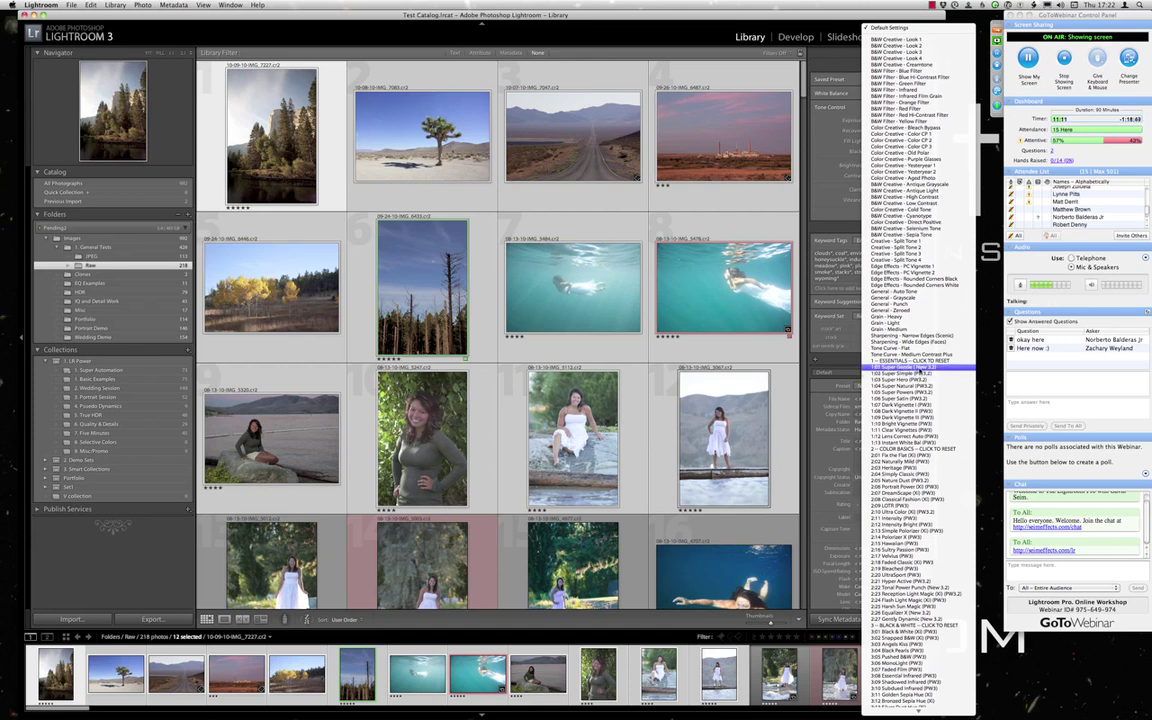
pyautogui.click(880, 367)
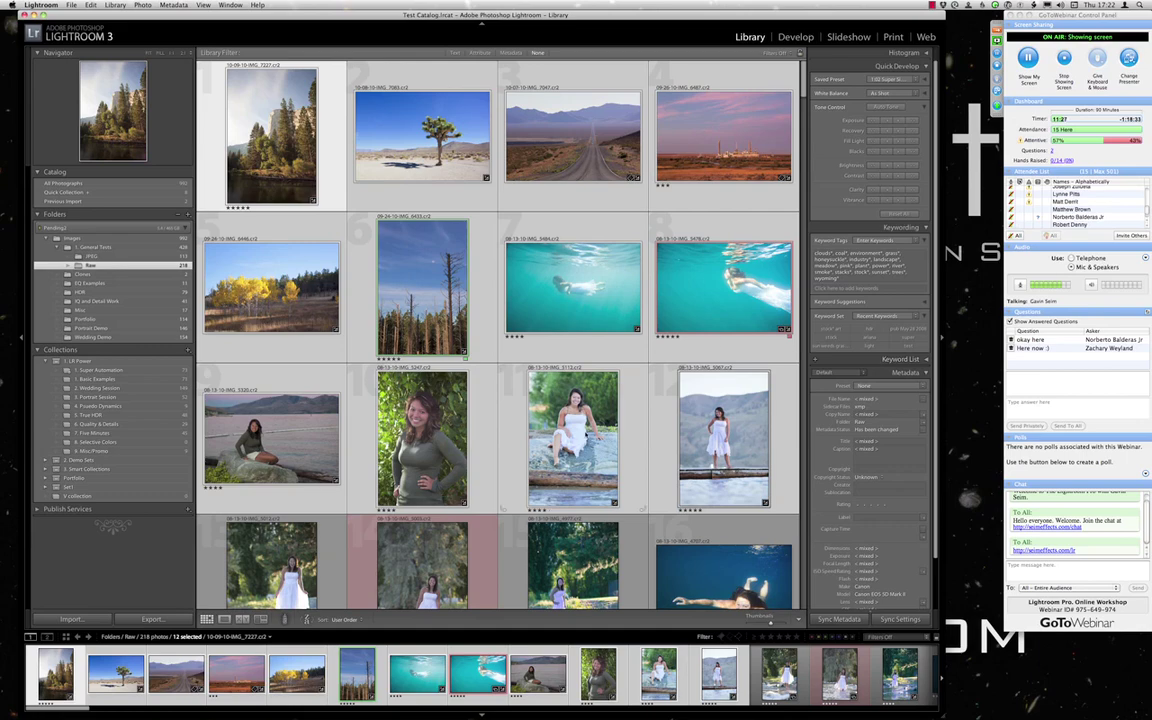
# Examine the river portraits, zooming into the standing white-dress photo in Loupe view and returning to the grid.
pyautogui.click(540, 370)
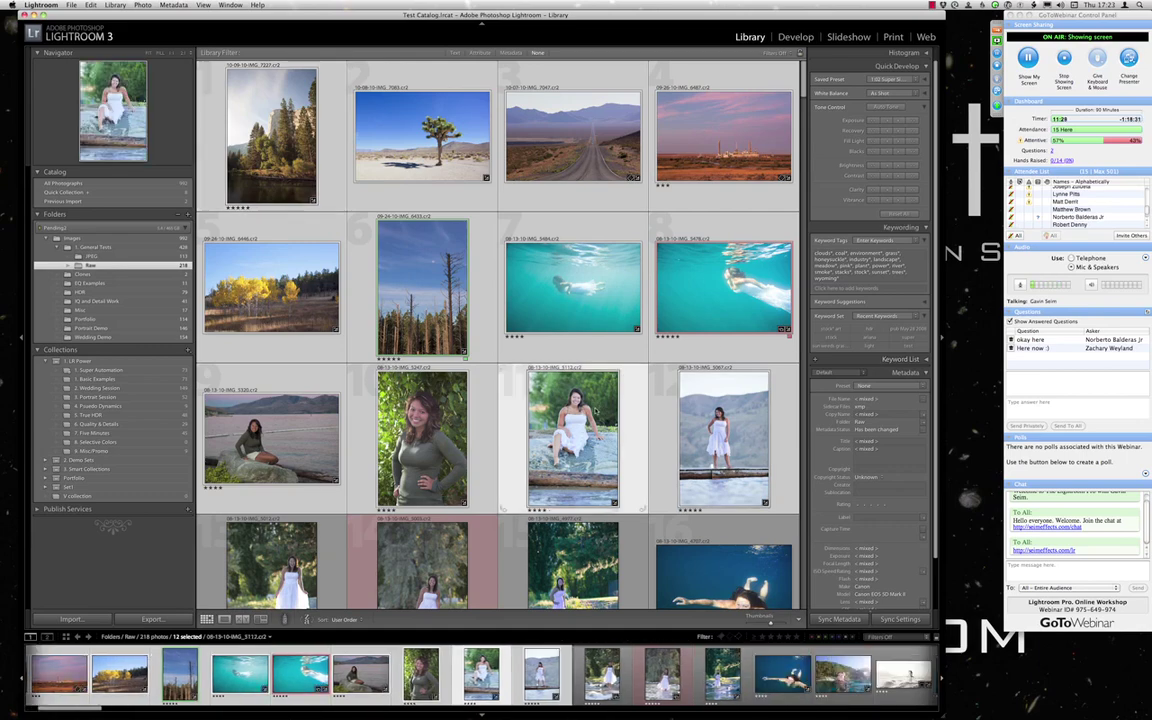
pyautogui.scroll(-2, 537, 370)
pyautogui.click(330, 440)
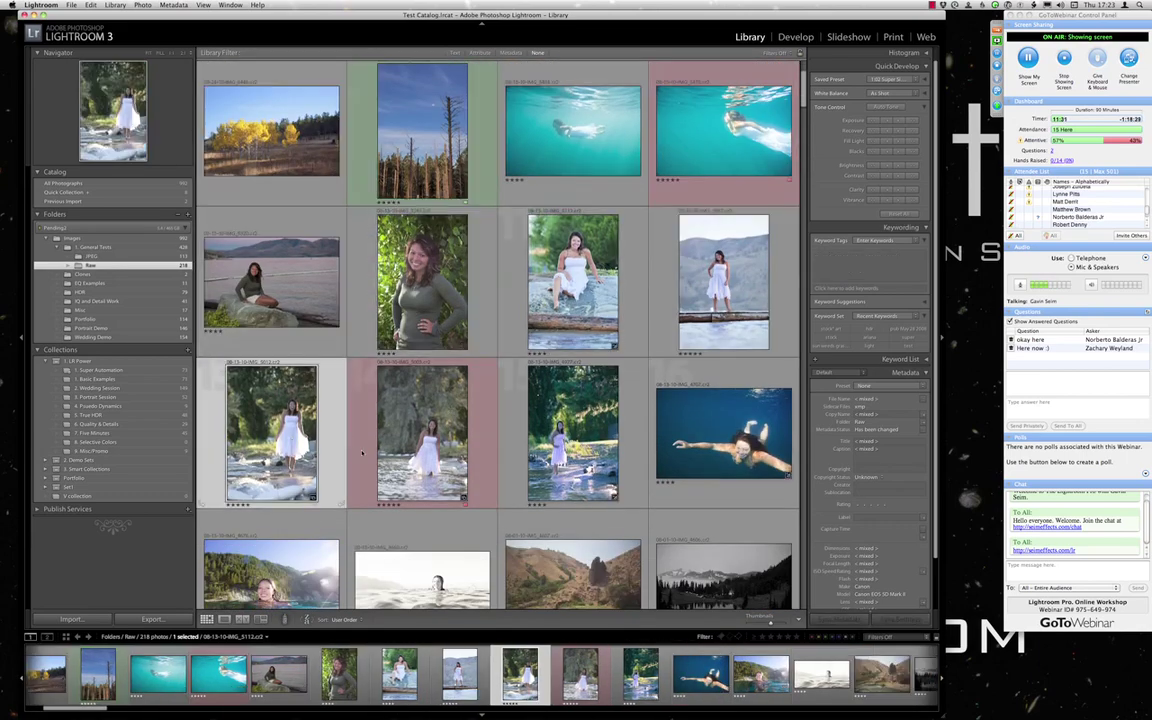
pyautogui.press('e')
pyautogui.click(407, 323)
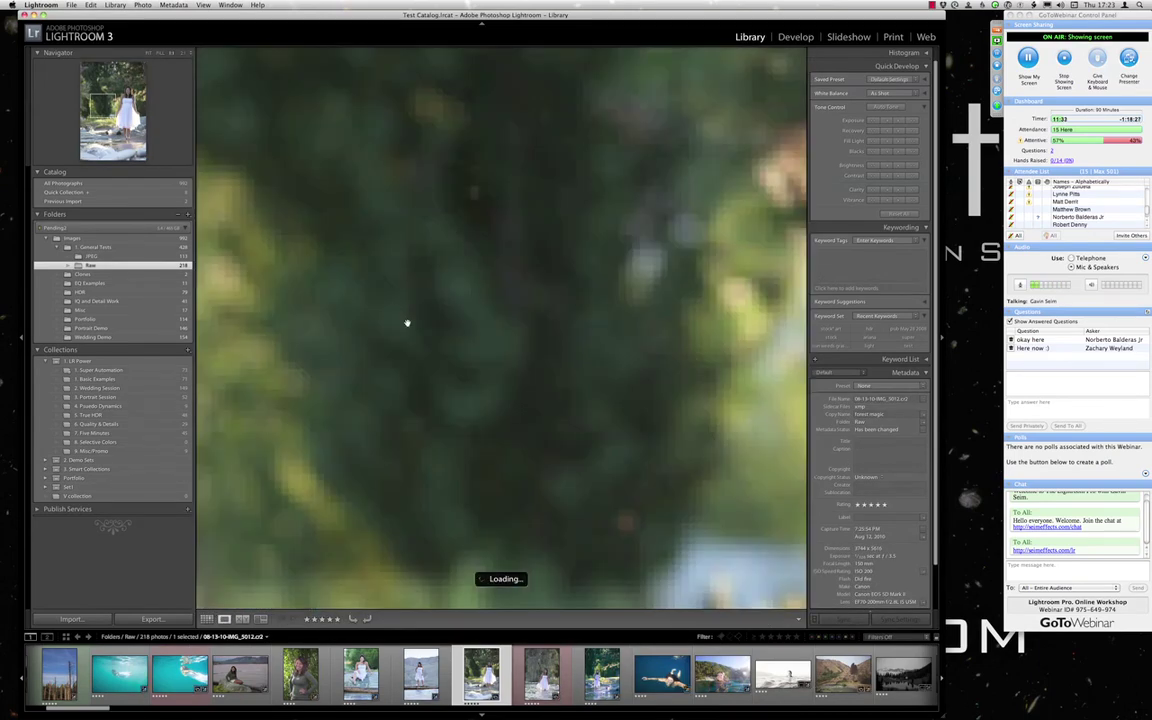
pyautogui.press('g')
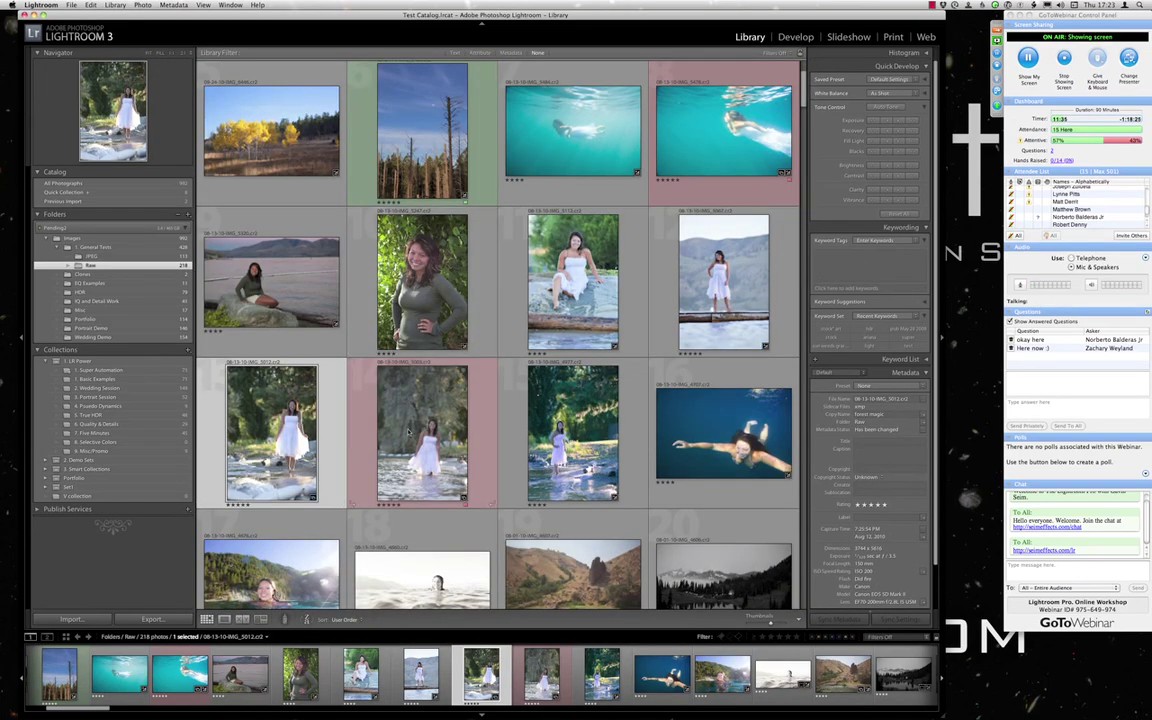
pyautogui.click(408, 433)
pyautogui.scroll(-1, 410, 420)
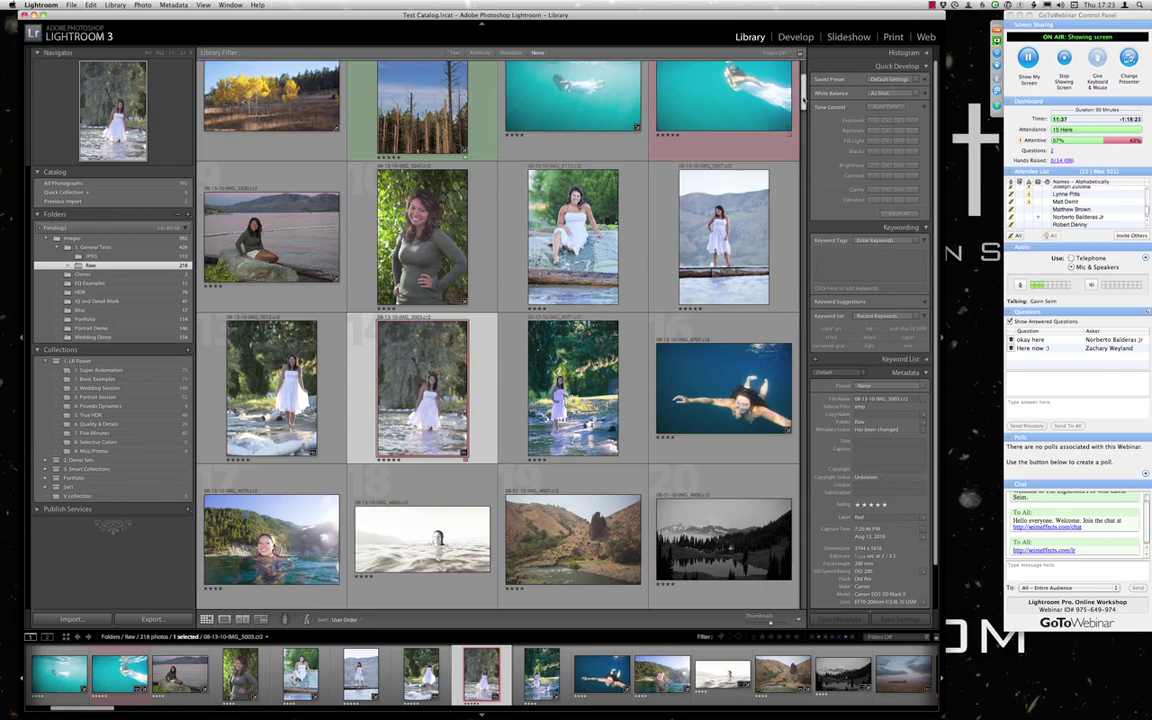
# Add the desert road photo, the green-sweater portrait and the seated portrait on the rock to the selection.
pyautogui.moveTo(803, 98); pyautogui.dragTo(826, 57)
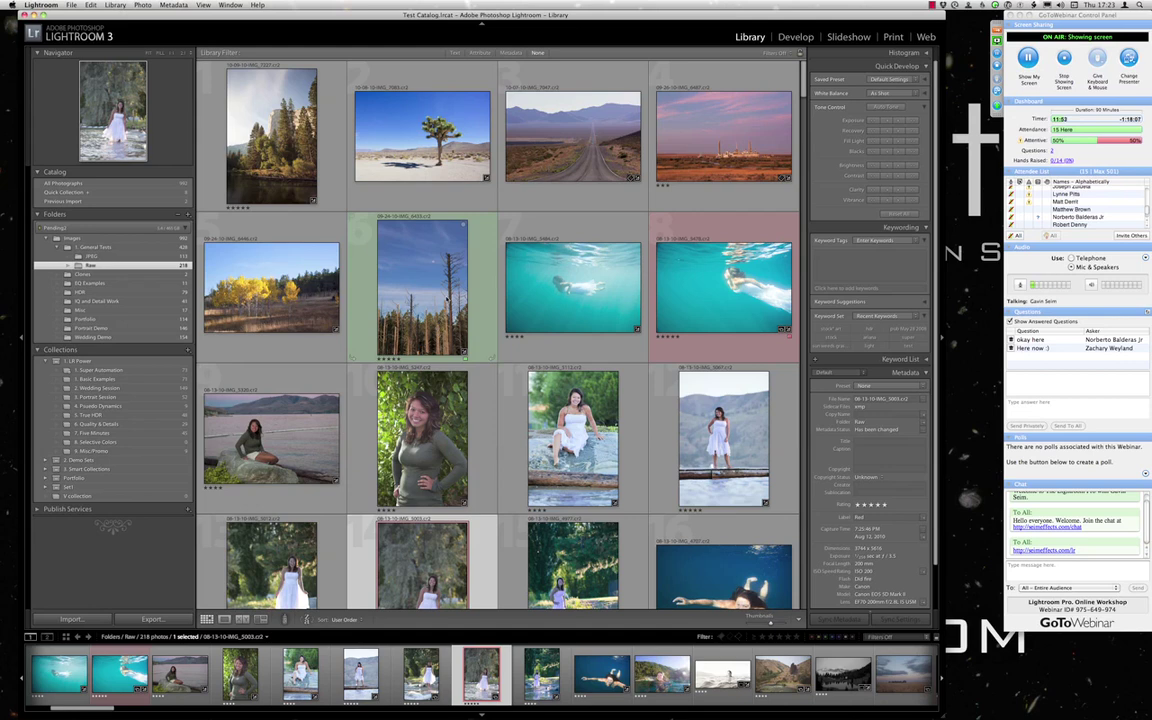
pyautogui.keyDown('super'); pyautogui.click(586, 155); pyautogui.keyUp('super')
pyautogui.keyDown('super'); pyautogui.click(421, 440); pyautogui.keyUp('super')
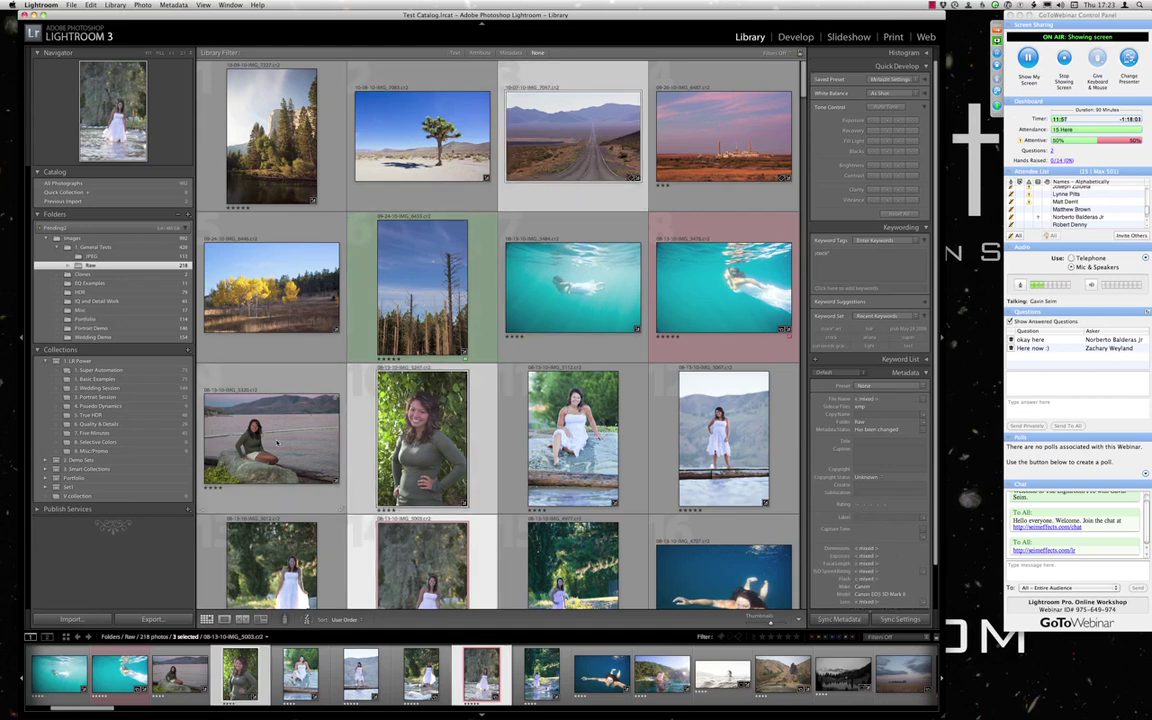
pyautogui.keyDown('super'); pyautogui.click(271, 438); pyautogui.keyUp('super')
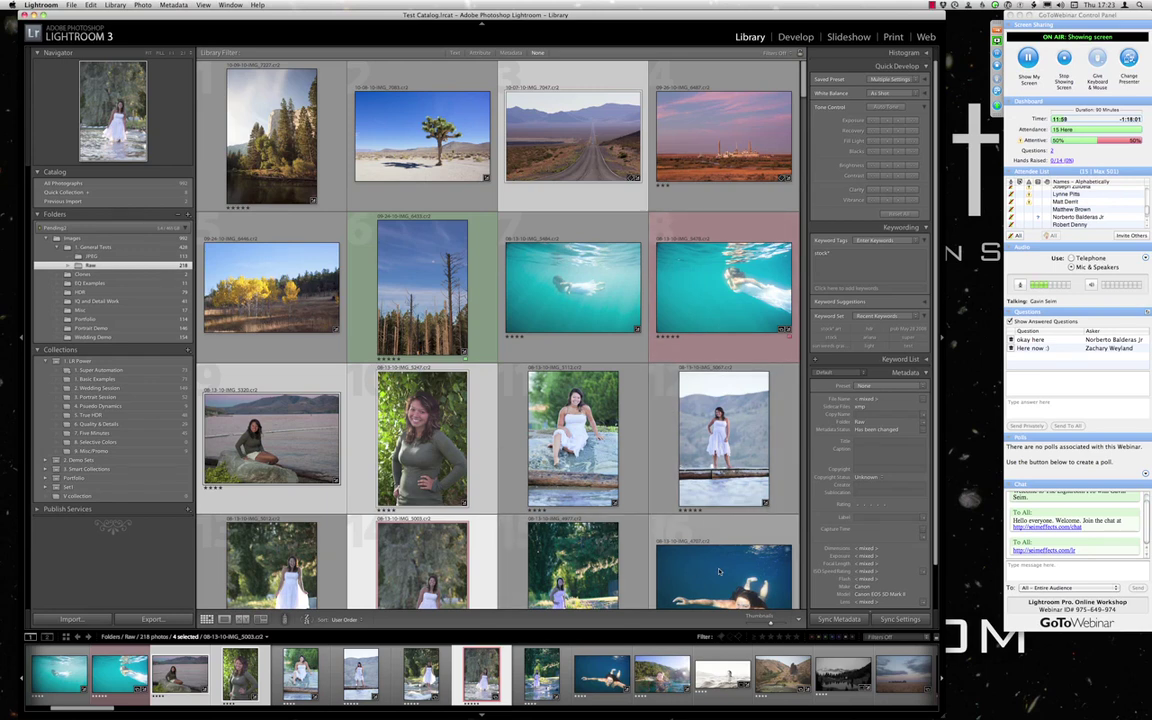
pyautogui.scroll(-1, 421, 500)
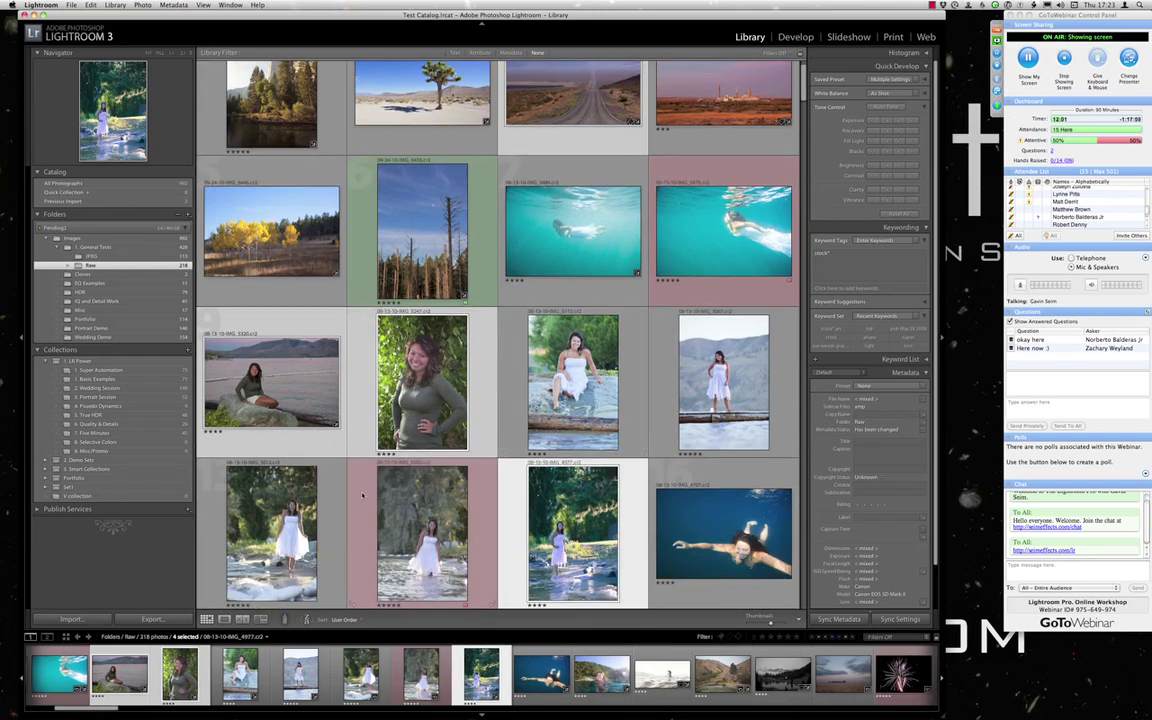
# Select the two lake swimmer photos together with the desert tree, the desert road, the seated white-dress portrait and the green-sweater portrait.
pyautogui.keyDown('super'); pyautogui.click(586, 236); pyautogui.keyUp('super')
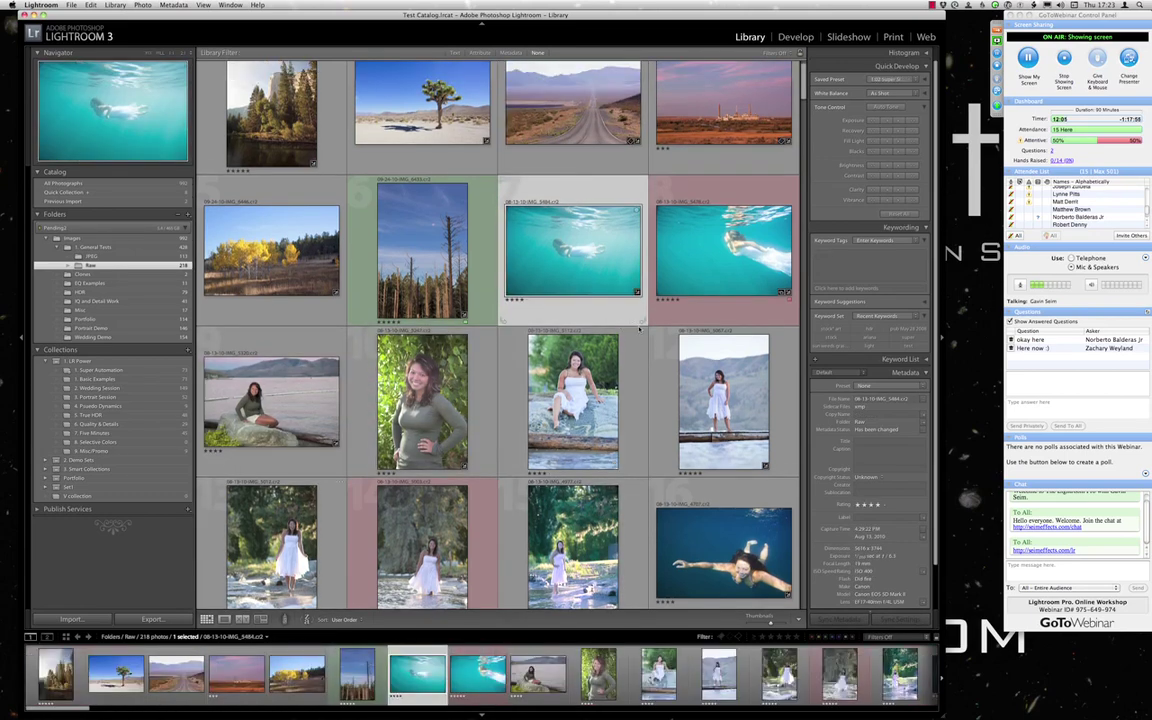
pyautogui.scroll(-2, 438, 543)
pyautogui.keyDown('super'); pyautogui.click(438, 543); pyautogui.keyUp('super')
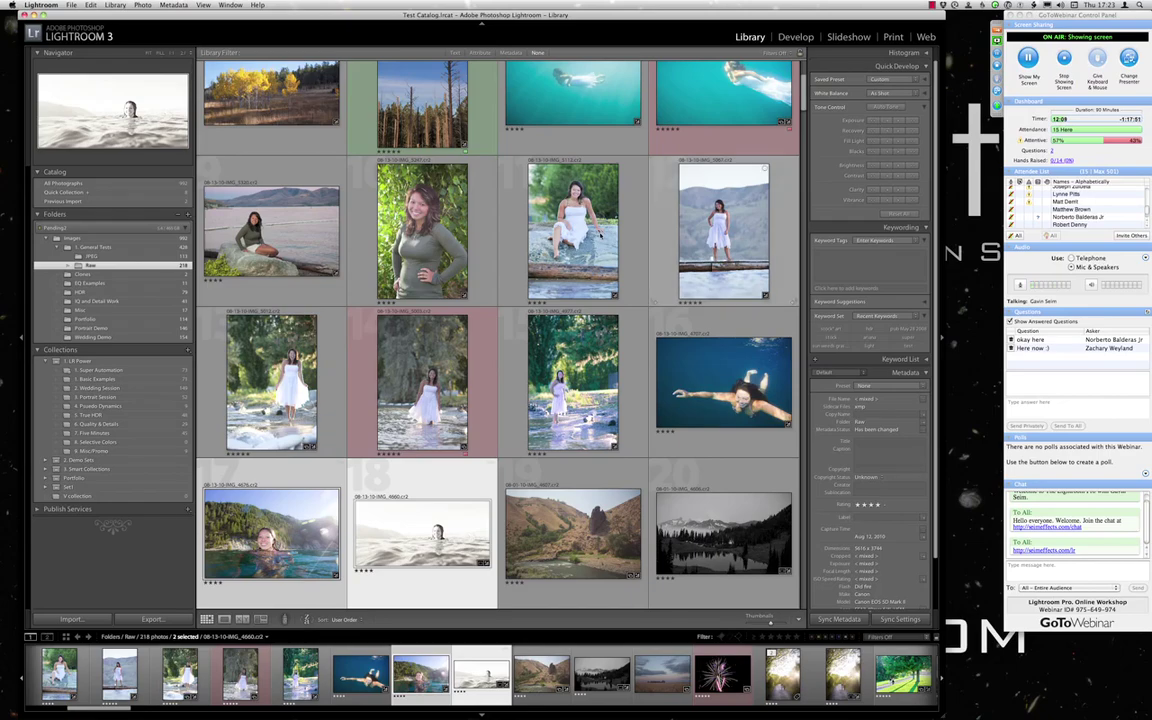
pyautogui.scroll(3, 604, 242)
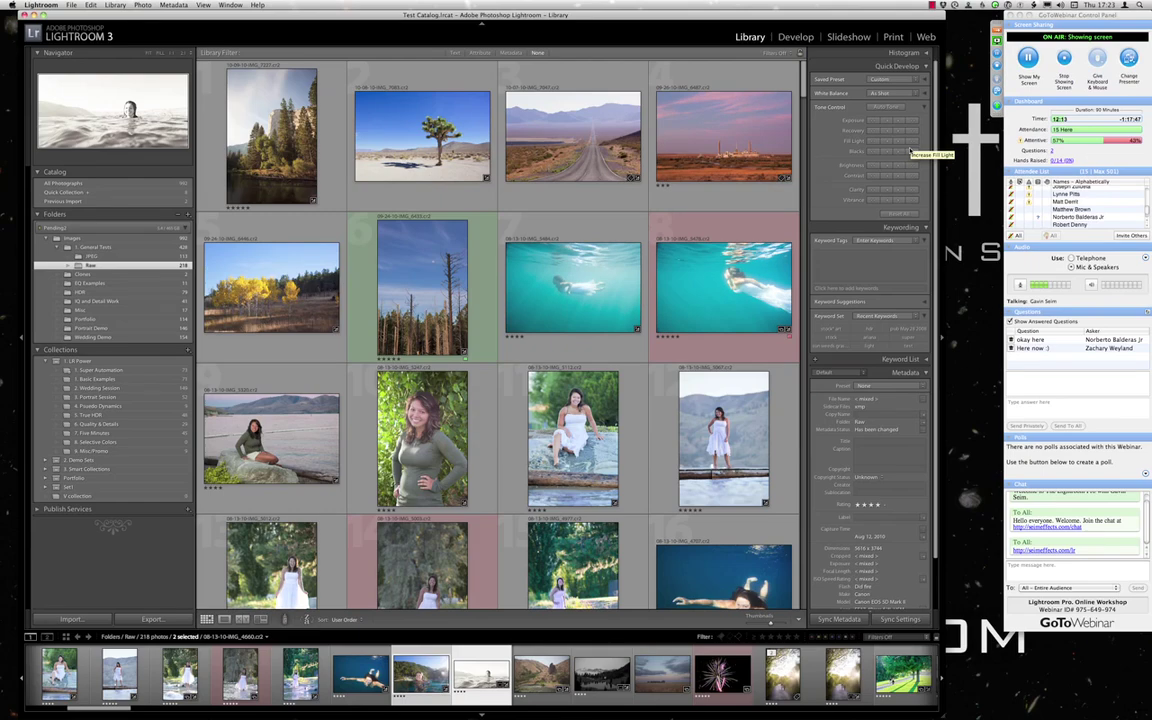
pyautogui.keyDown('super'); pyautogui.click(443, 168); pyautogui.keyUp('super')
pyautogui.keyDown('super'); pyautogui.click(560, 152); pyautogui.keyUp('super')
pyautogui.keyDown('super'); pyautogui.click(570, 425); pyautogui.keyUp('super')
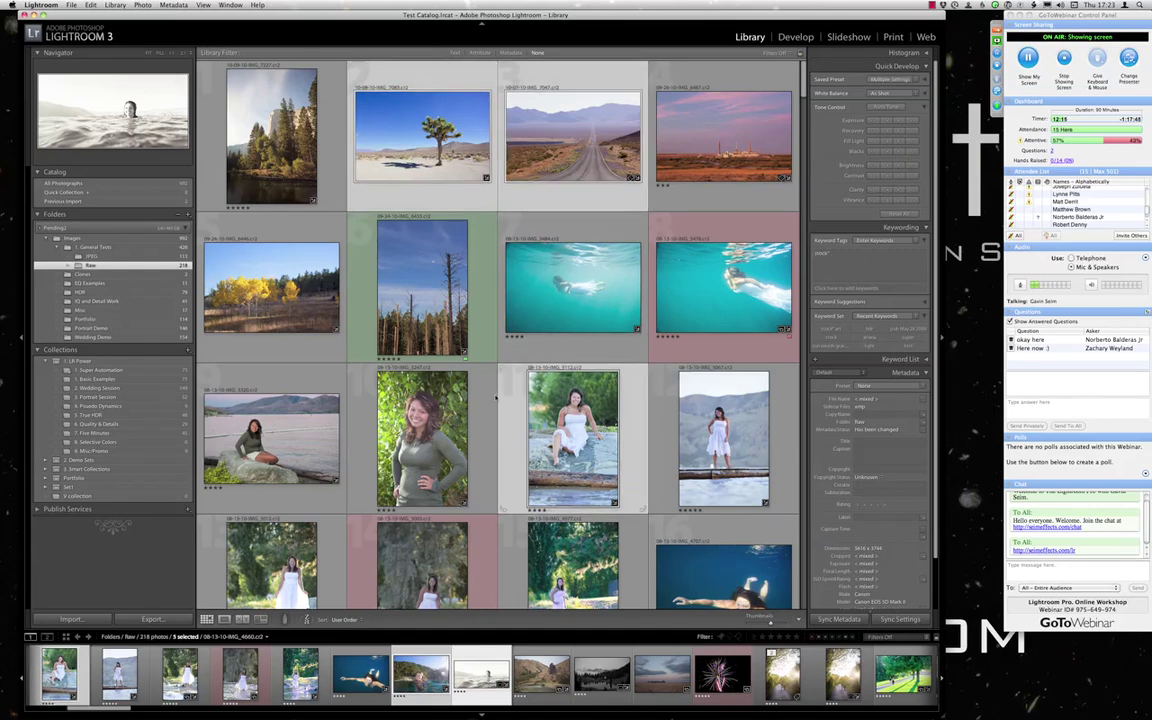
pyautogui.keyDown('super'); pyautogui.click(440, 425); pyautogui.keyUp('super')
# Start a new selection with the bare trees, yellow aspens, seated rock portrait and green-sweater portrait.
pyautogui.click(428, 292)
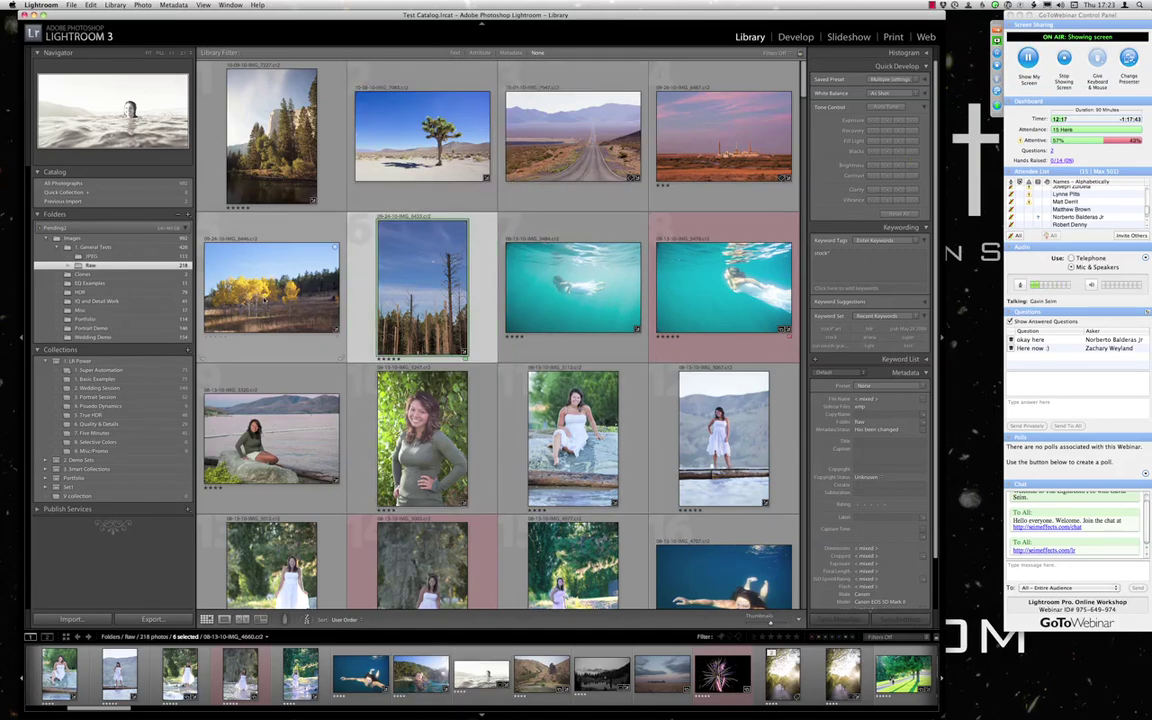
pyautogui.keyDown('super'); pyautogui.click(290, 300); pyautogui.keyUp('super')
pyautogui.keyDown('super'); pyautogui.click(290, 425); pyautogui.keyUp('super')
pyautogui.keyDown('super'); pyautogui.click(425, 425); pyautogui.keyUp('super')
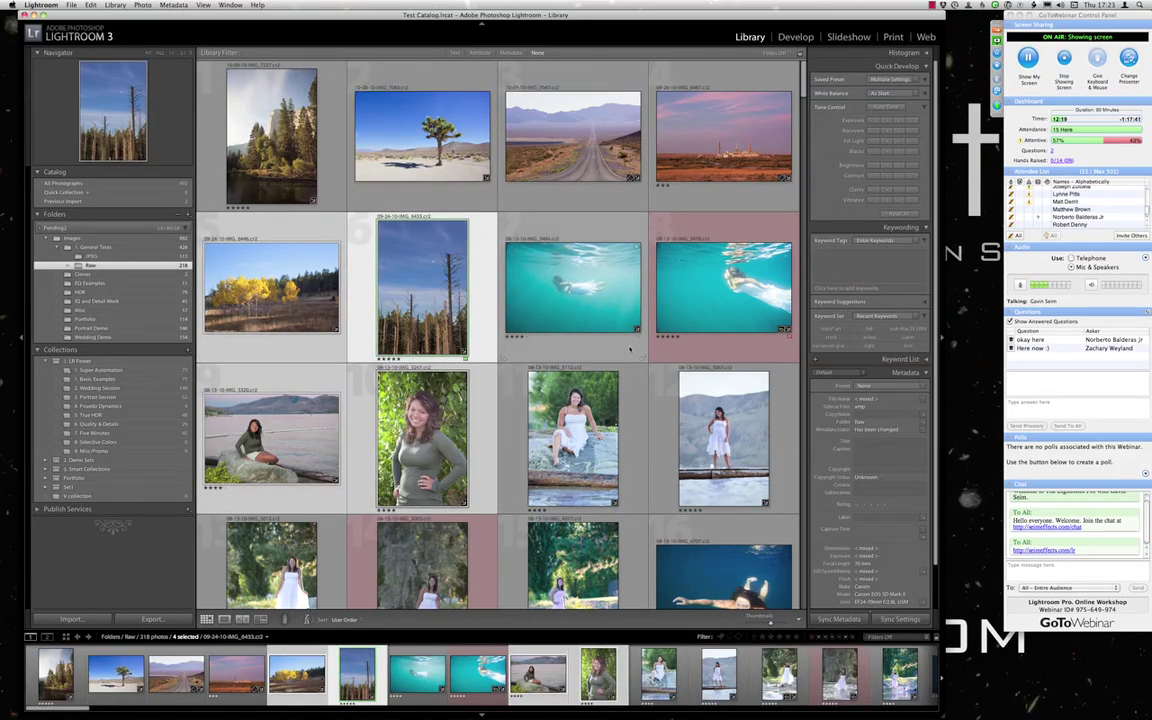
# Look through the folder's thumbnails and select only the desert road photo.
pyautogui.scroll(-3, 590, 360)
pyautogui.scroll(-5, 637, 350)
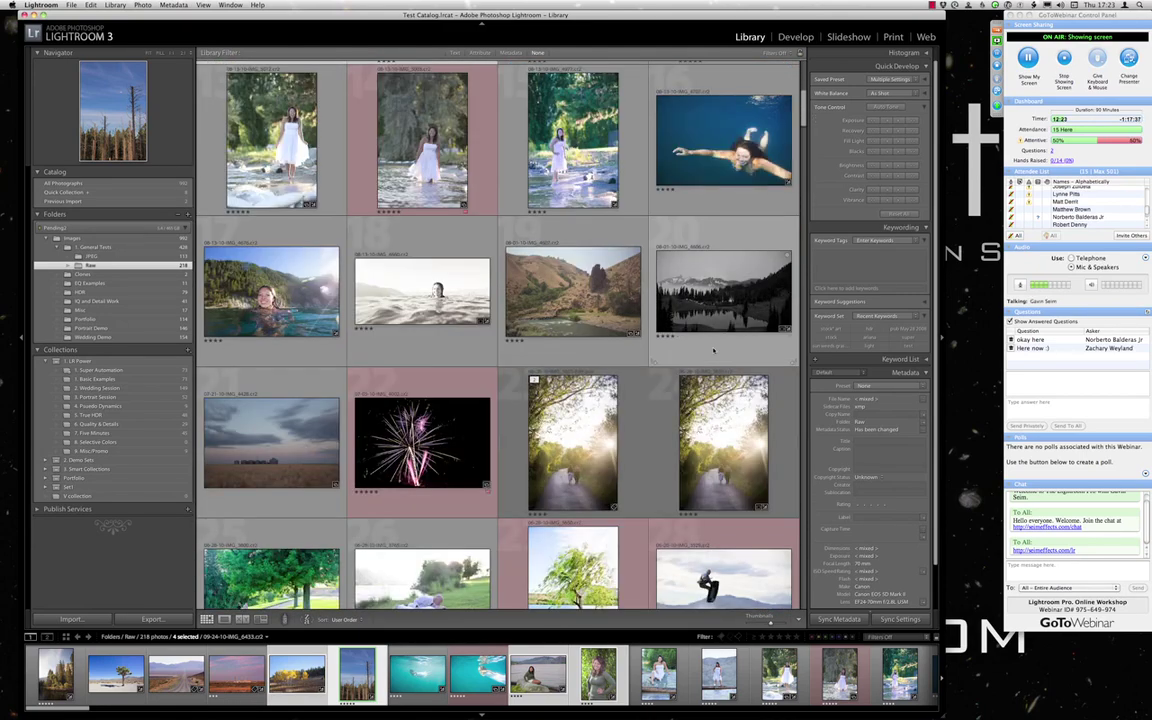
pyautogui.scroll(-5, 710, 350)
pyautogui.scroll(4, 700, 351)
pyautogui.scroll(8, 697, 351)
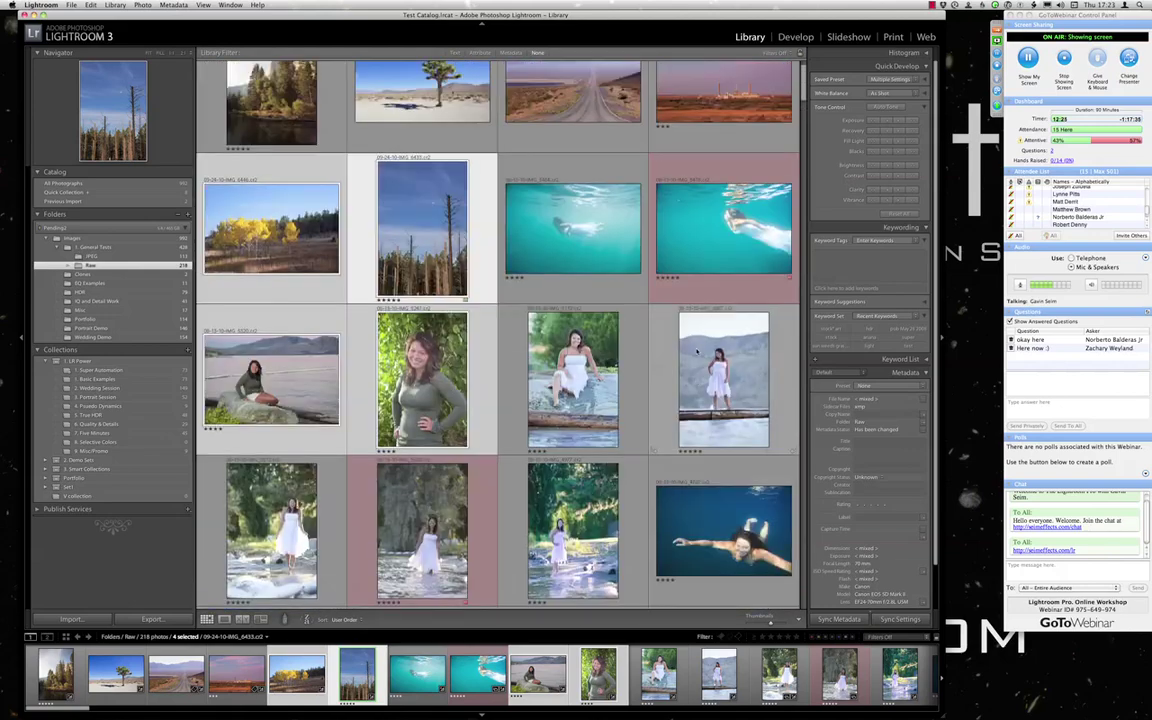
pyautogui.click(556, 118)
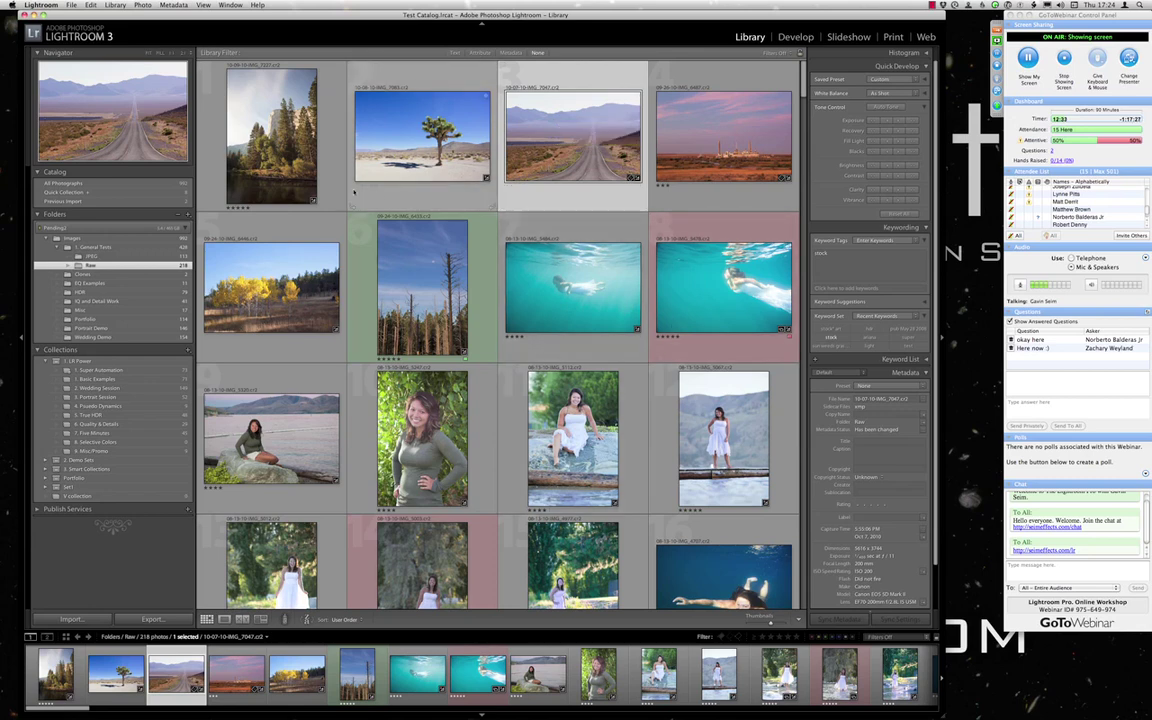
# Open the photo of the cliff and pines above the river in Develop and inspect the cliff face up close.
pyautogui.click(271, 135)
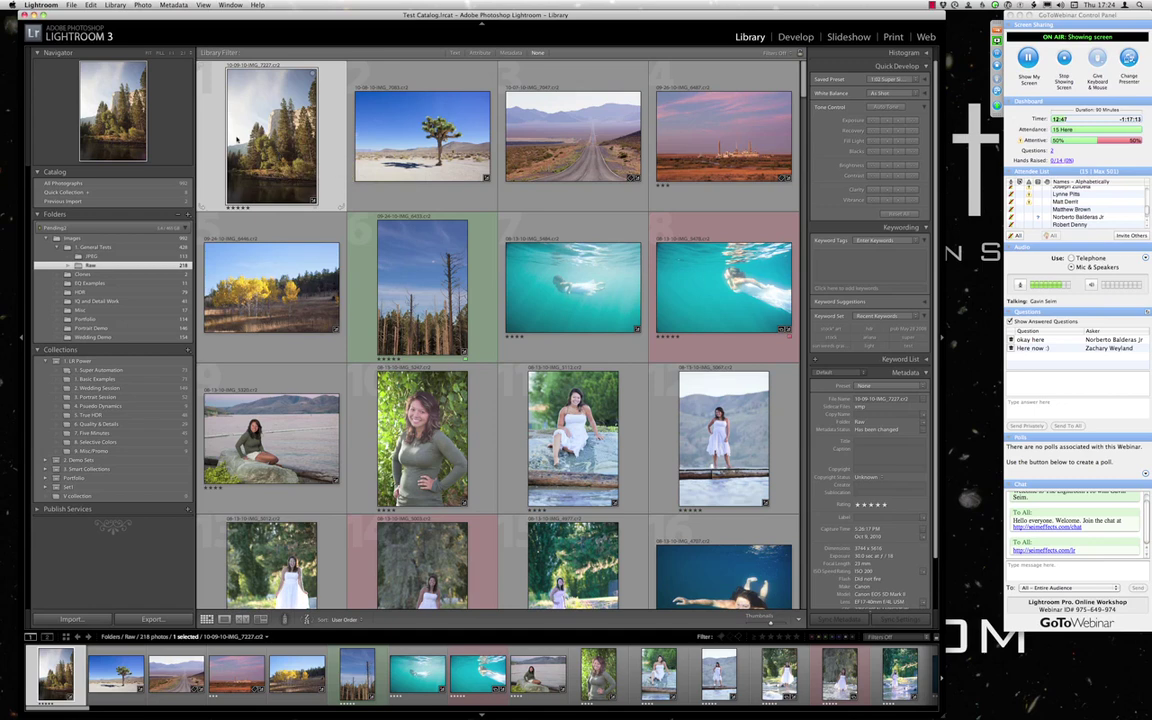
pyautogui.press('e')
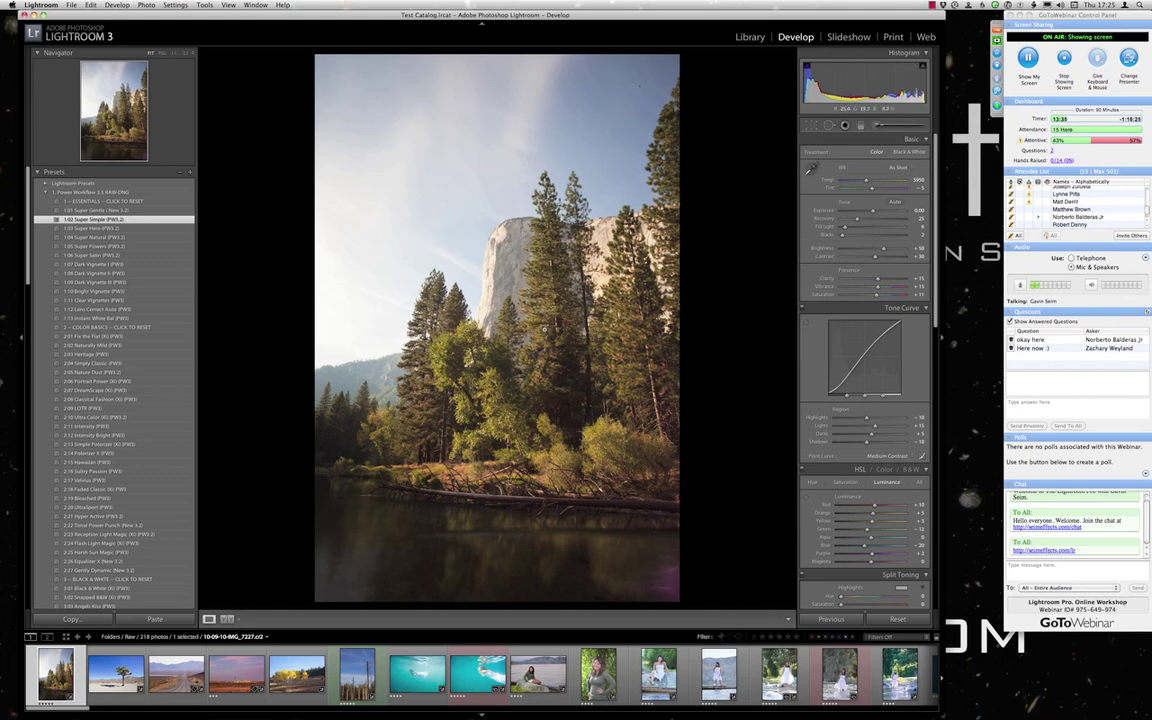
pyautogui.scroll(-10, 112, 463)
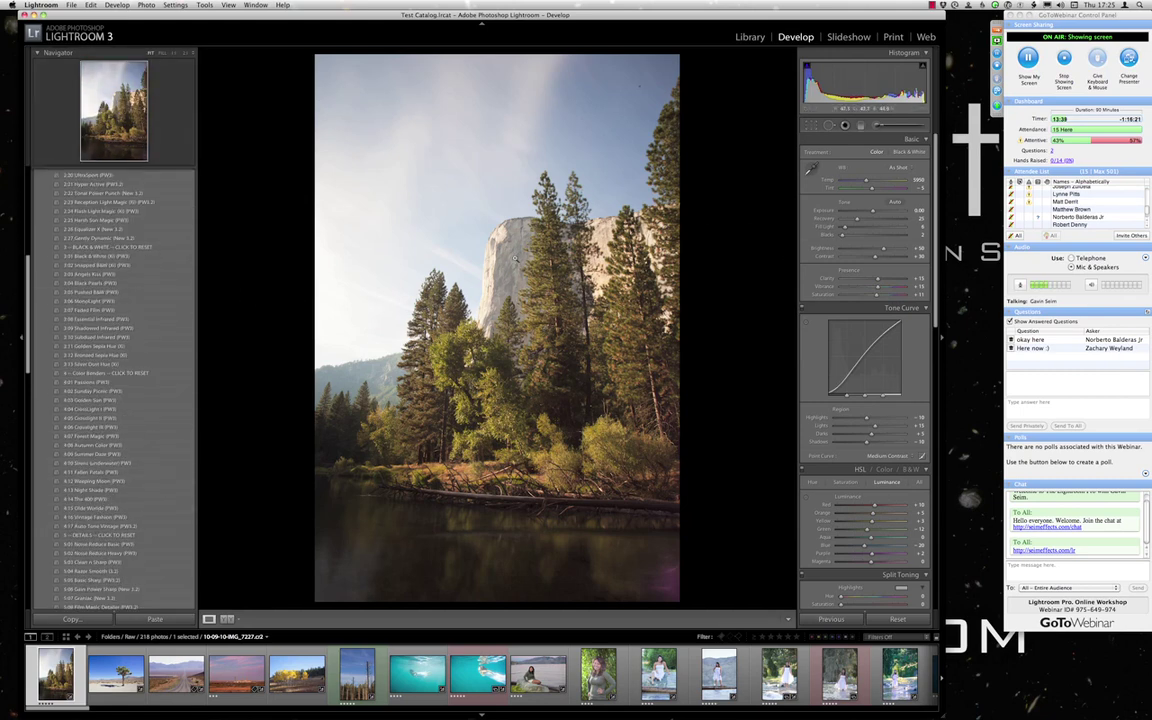
pyautogui.click(505, 250)
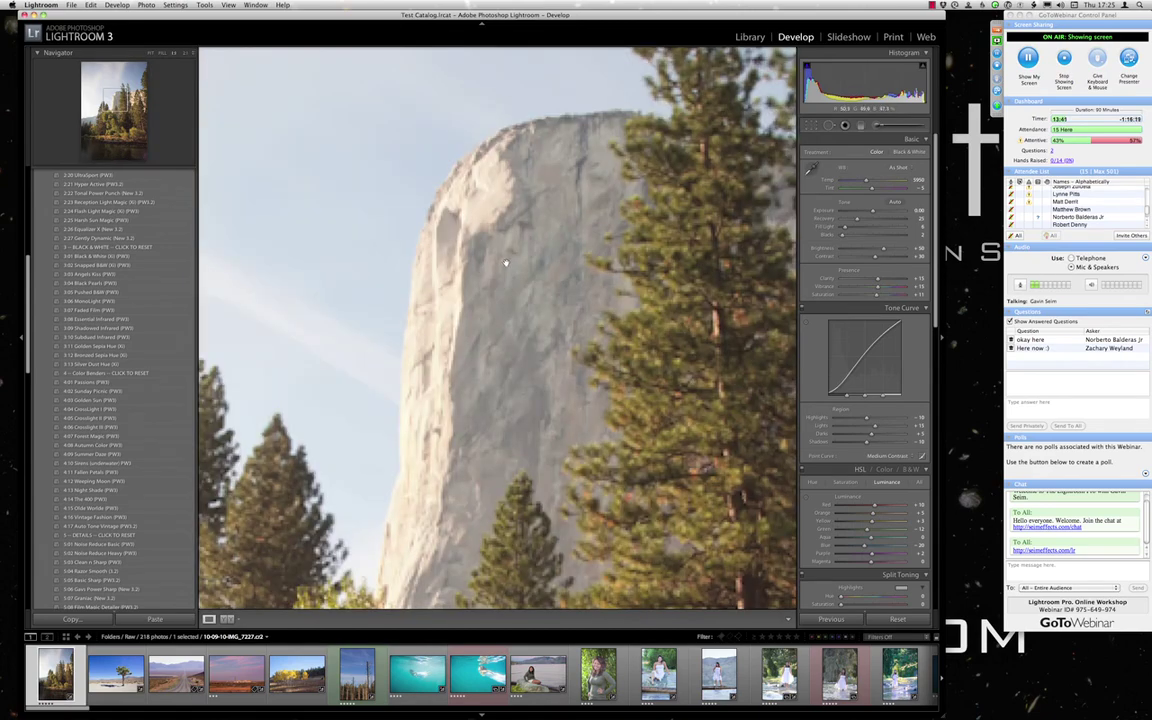
pyautogui.click(506, 263)
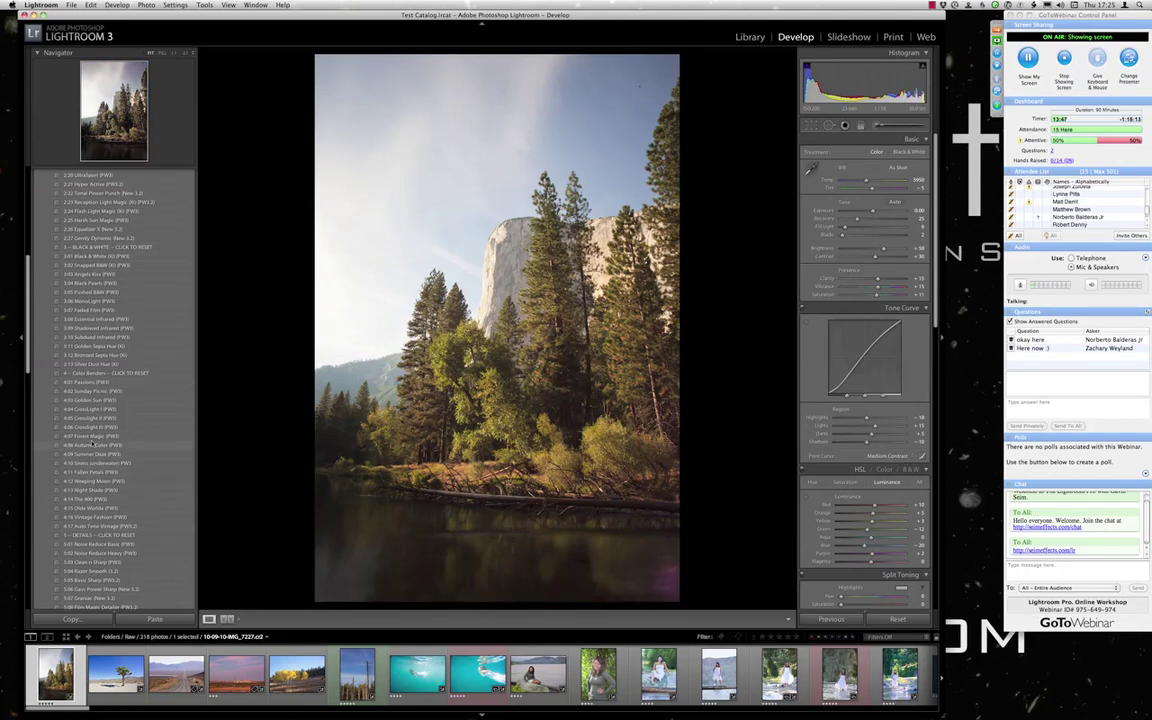
# Apply the 3:07 Faded Film (PW3) preset to the cliff photo and raise Fill Light slightly.
pyautogui.scroll(3, 98, 395)
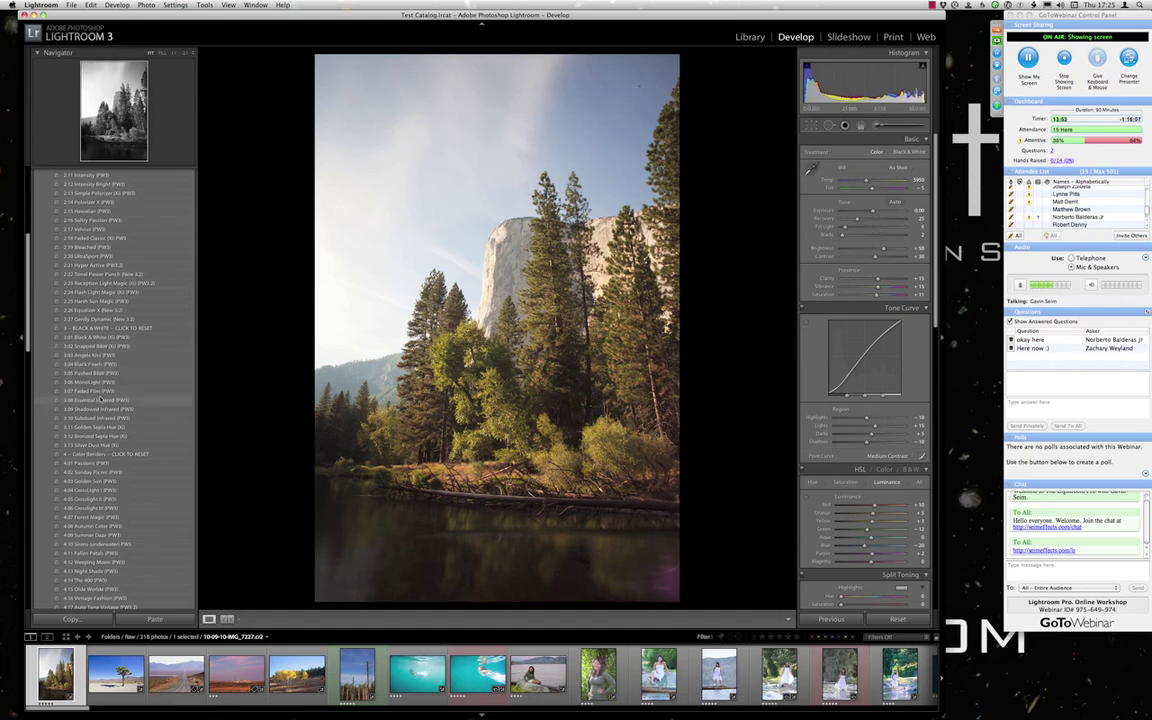
pyautogui.click(96, 391)
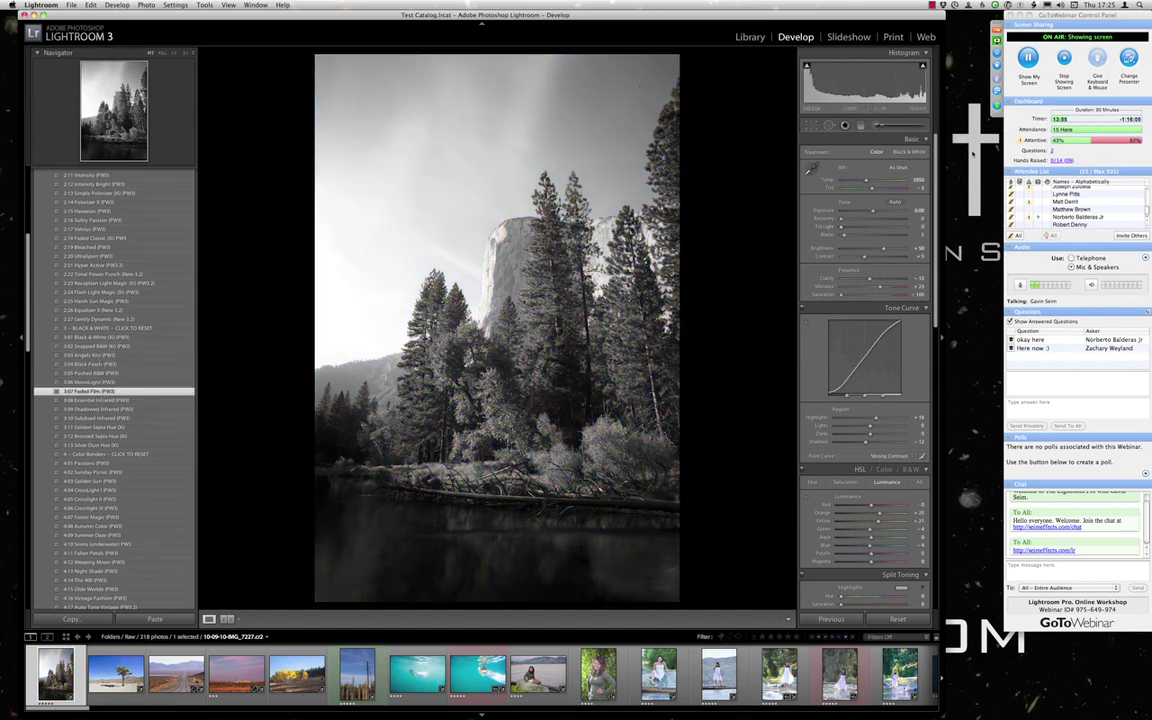
pyautogui.moveTo(841, 228); pyautogui.dragTo(846, 228)
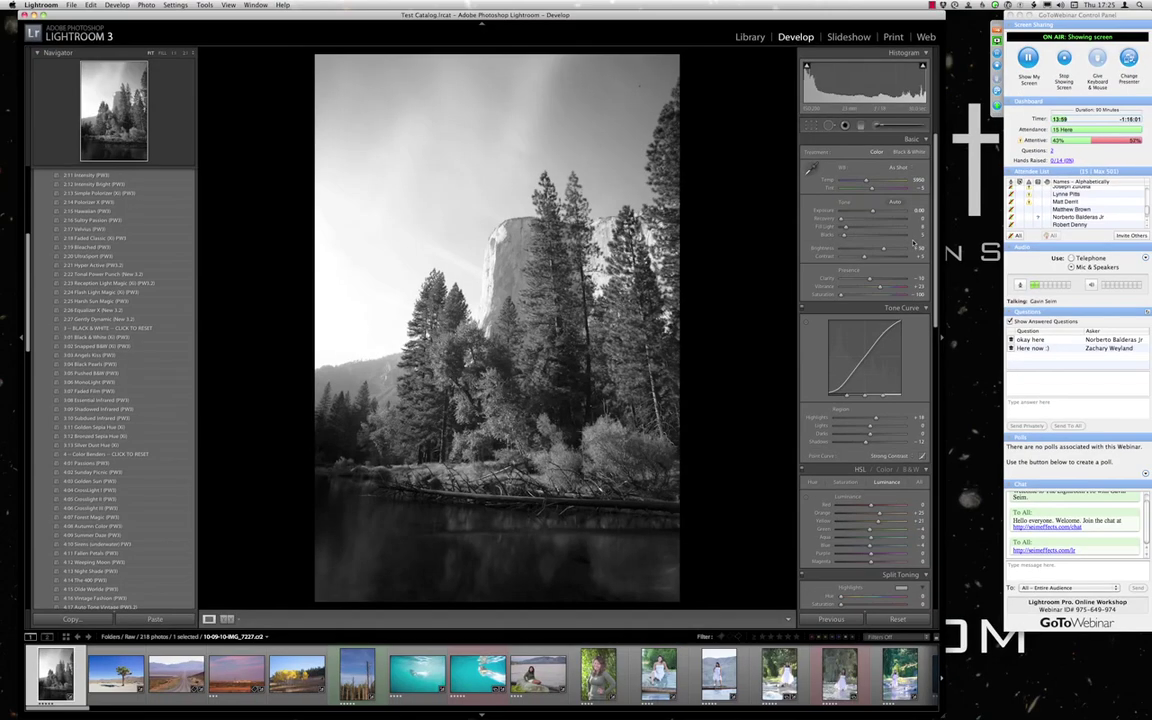
# Crop the black-and-white cliff photo tighter, trimming some sky from the upper edge and some water from the lower edge.
pyautogui.press('e')
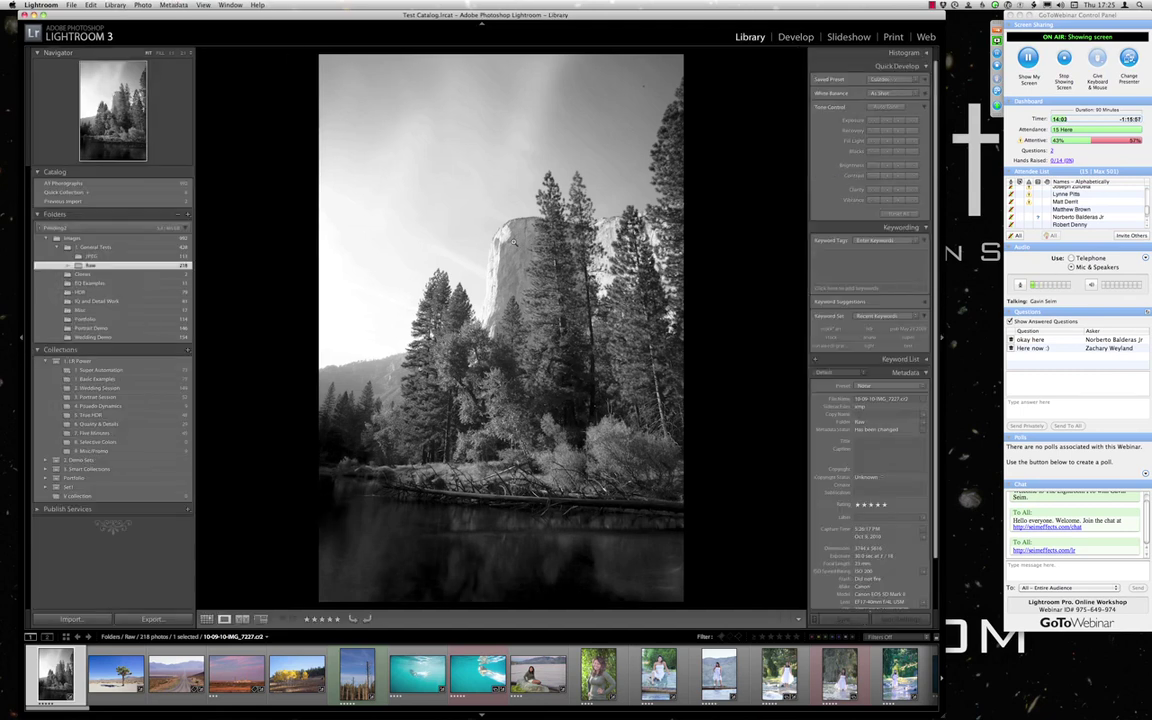
pyautogui.press('d')
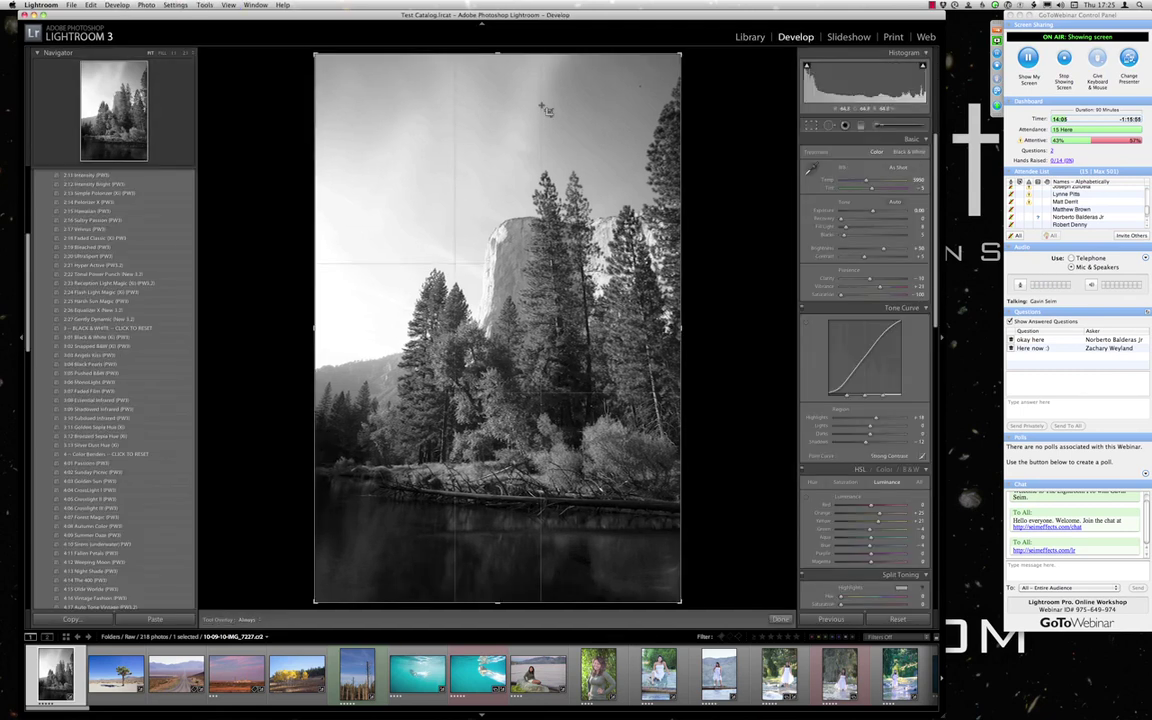
pyautogui.moveTo(497, 54); pyautogui.dragTo(497, 77)
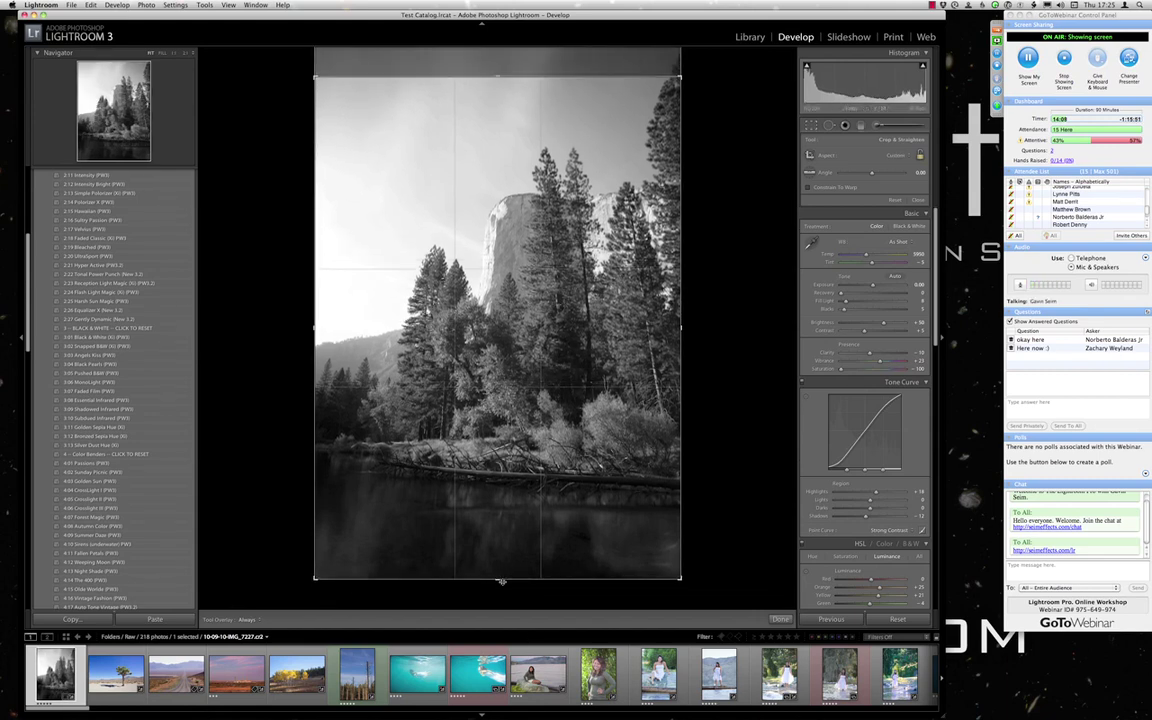
pyautogui.moveTo(497, 577); pyautogui.dragTo(497, 562)
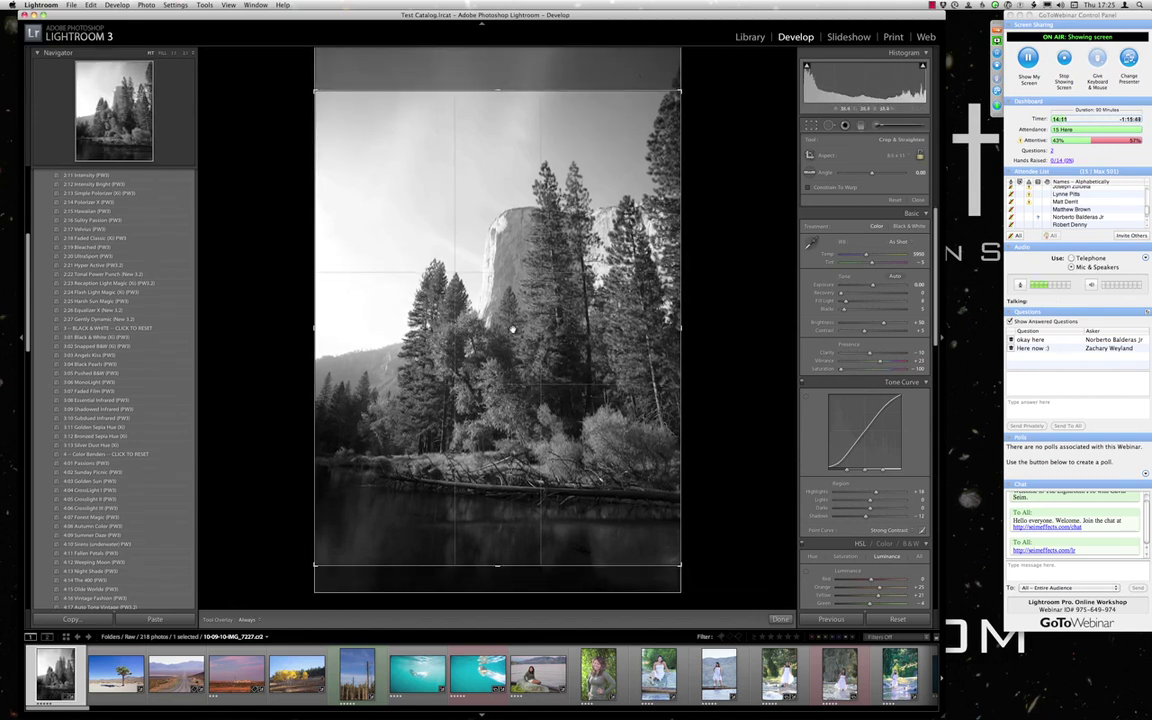
pyautogui.press('Return')
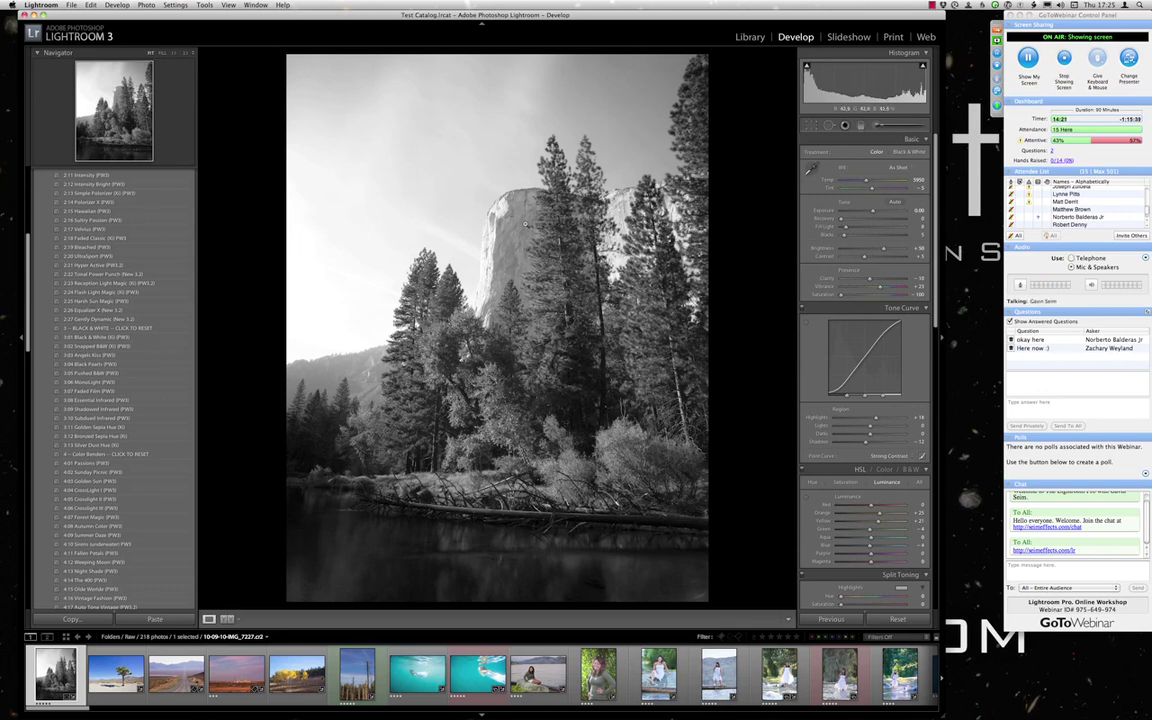
# Examine the fallen branches, cliff face, pines and shaded riverbank of the cropped photo at close zoom.
pyautogui.click(543, 469)
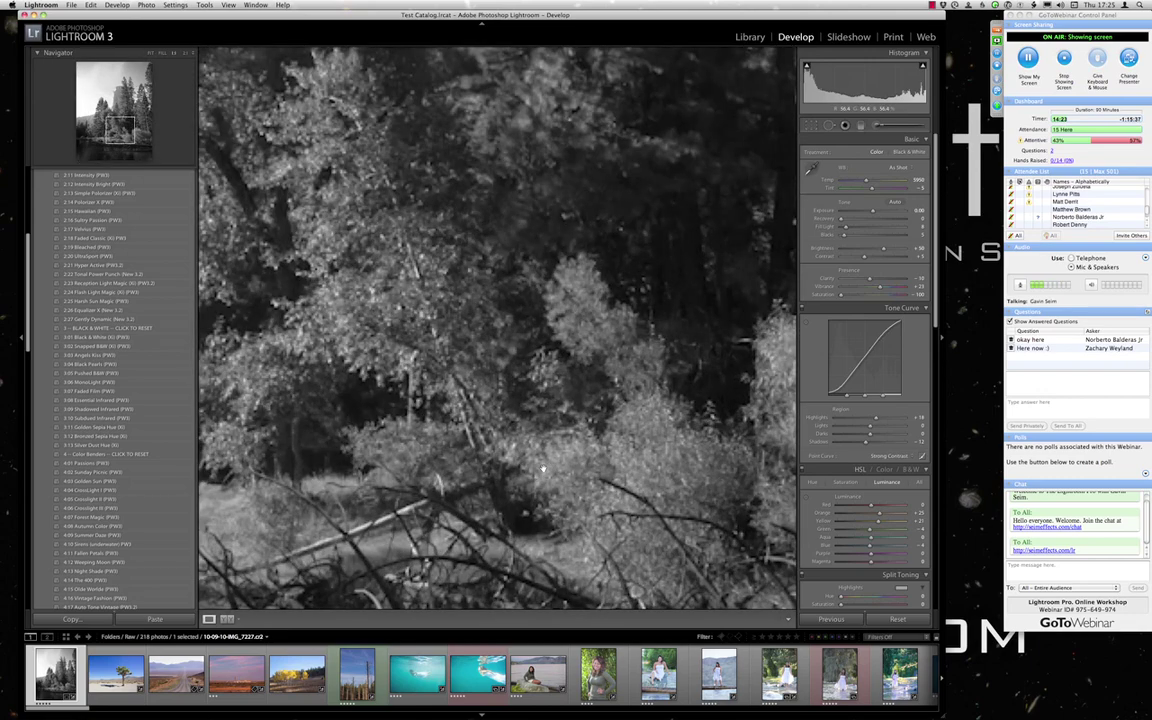
pyautogui.click(543, 469)
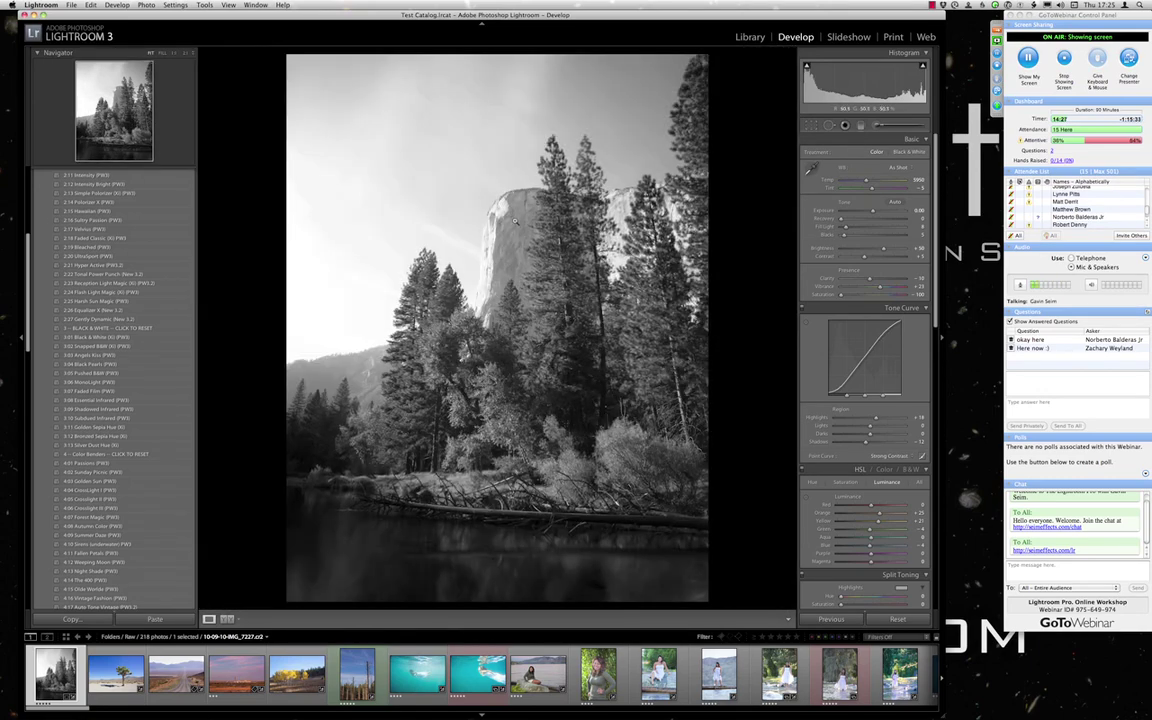
pyautogui.click(515, 220)
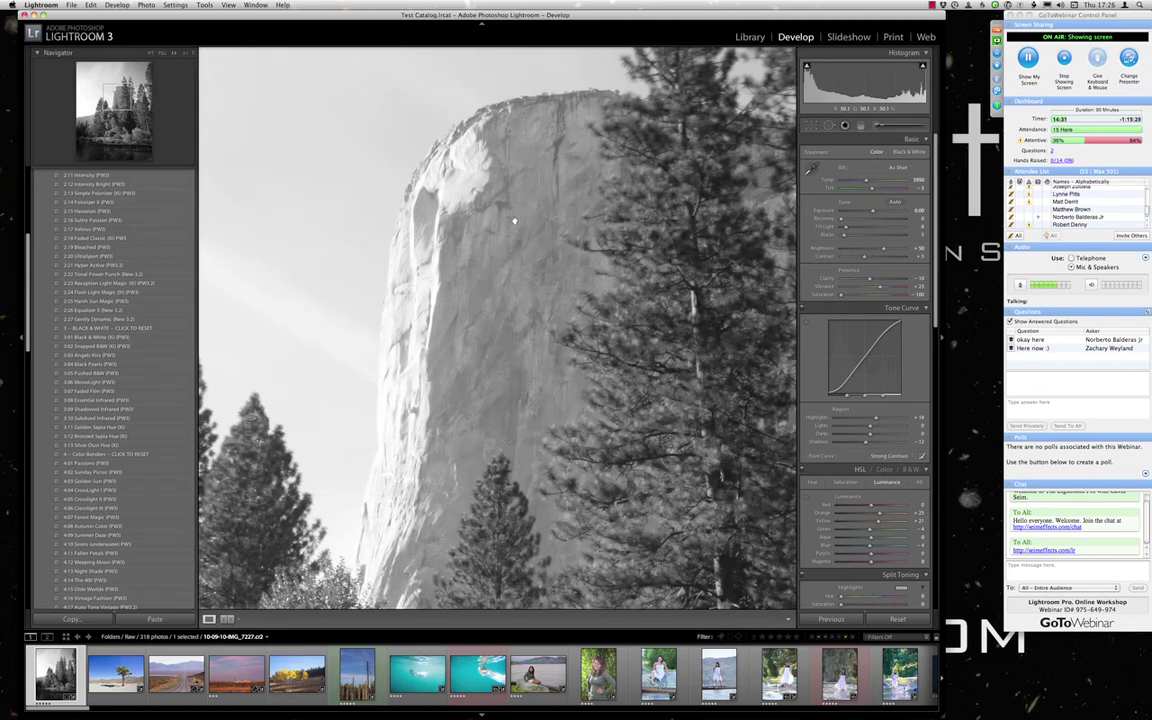
pyautogui.moveTo(515, 220); pyautogui.dragTo(514, 226)
pyautogui.click(513, 226)
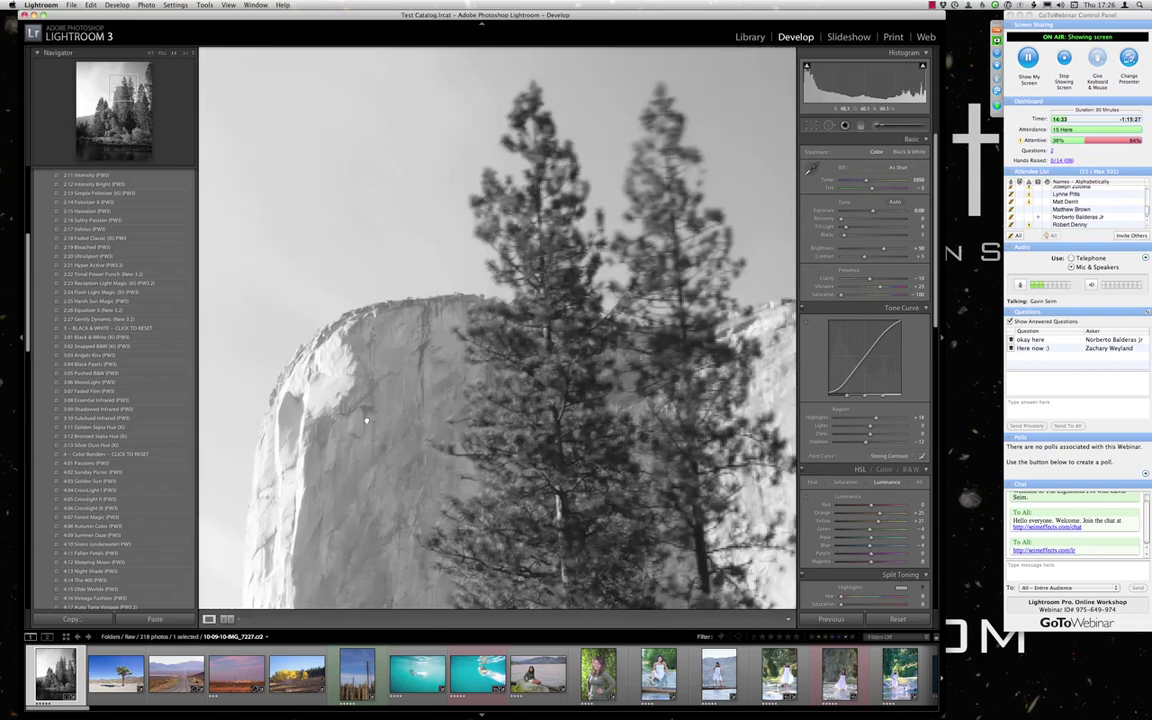
pyautogui.moveTo(532, 458); pyautogui.dragTo(447, 406)
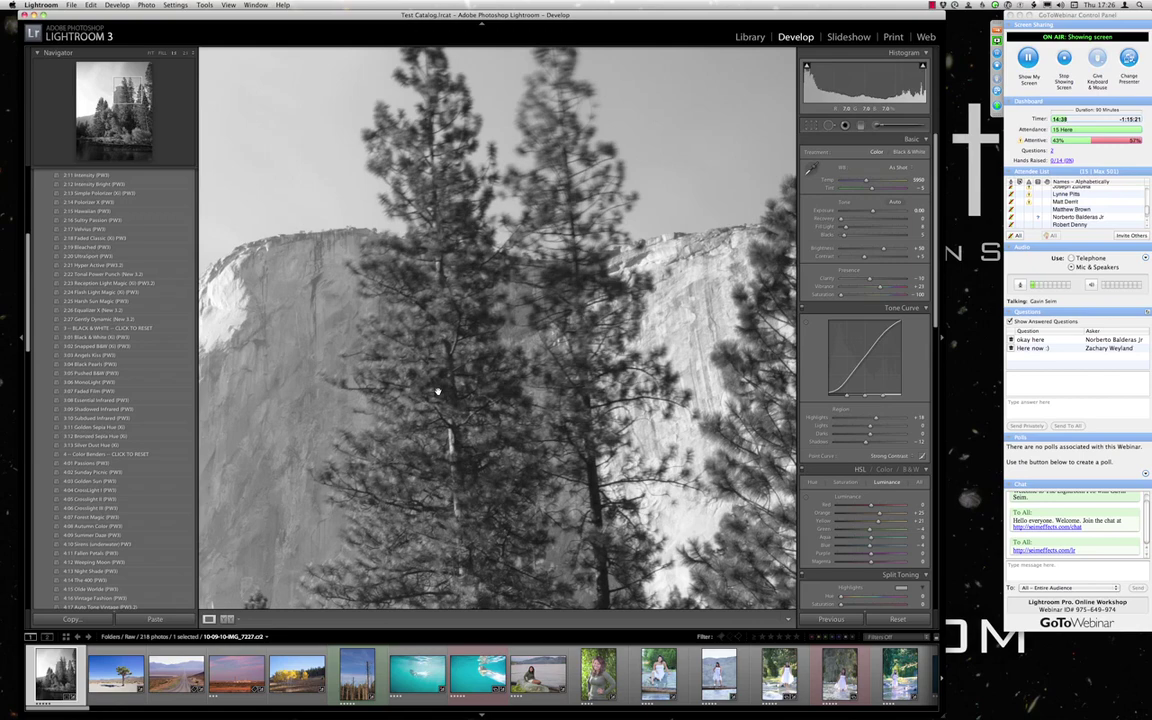
pyautogui.press('super+equal')
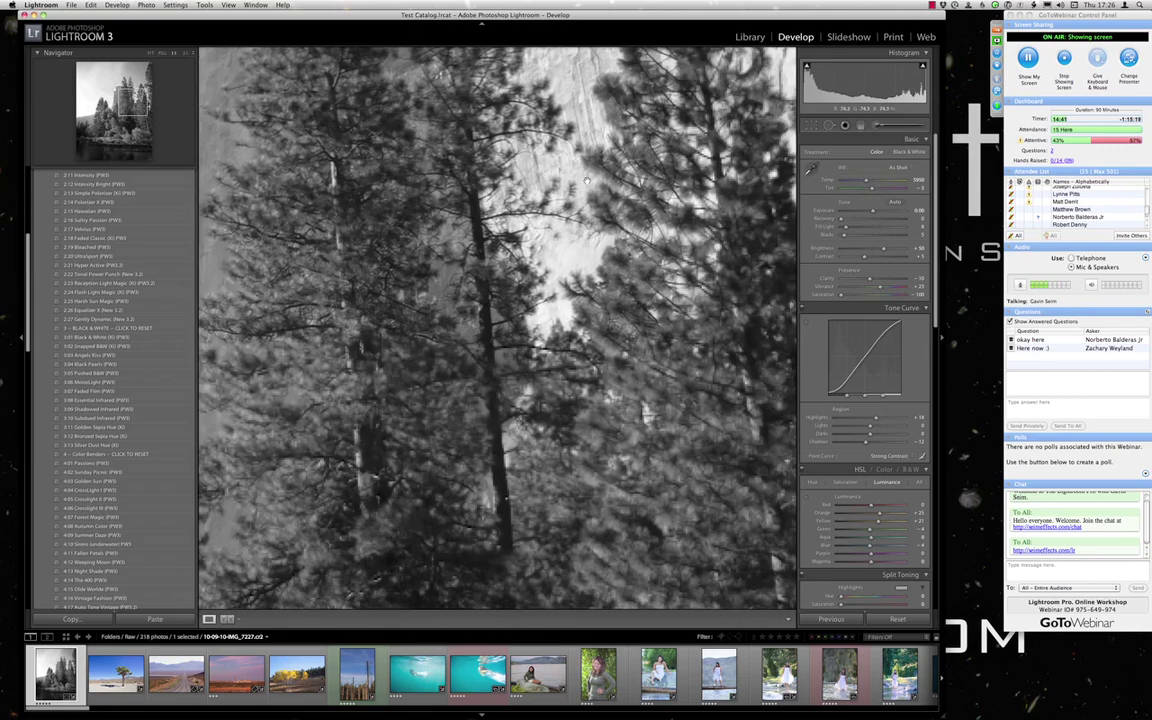
pyautogui.press('super+minus')
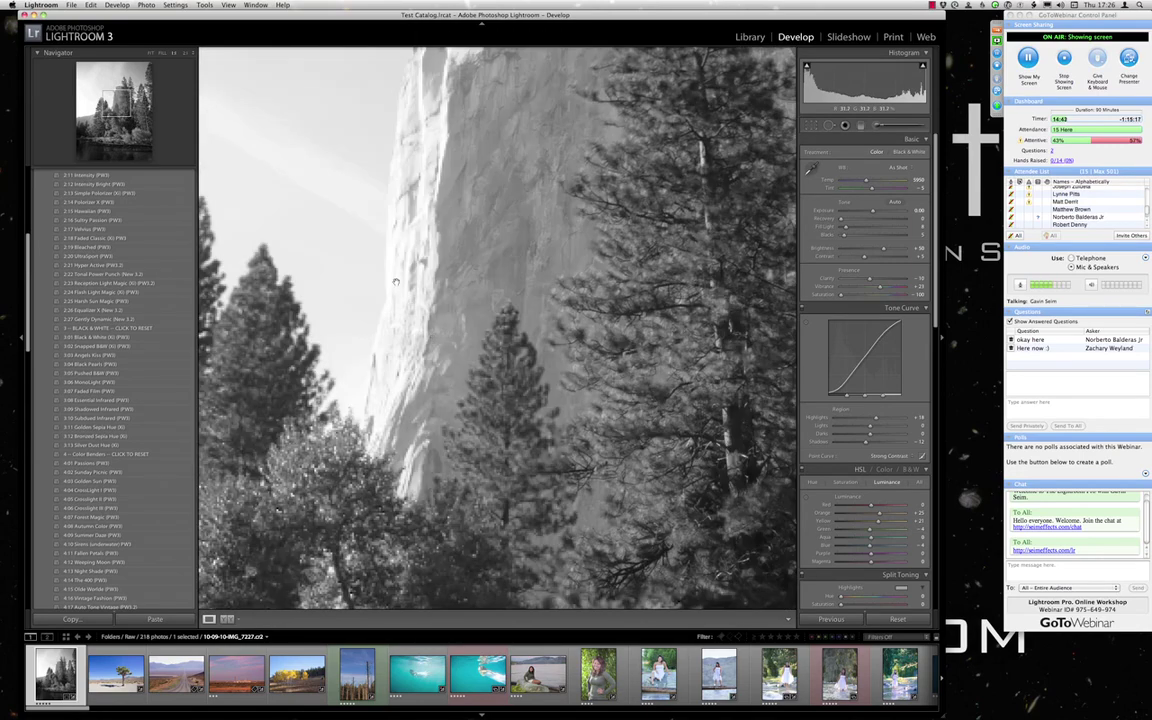
pyautogui.moveTo(395, 283); pyautogui.dragTo(601, 377)
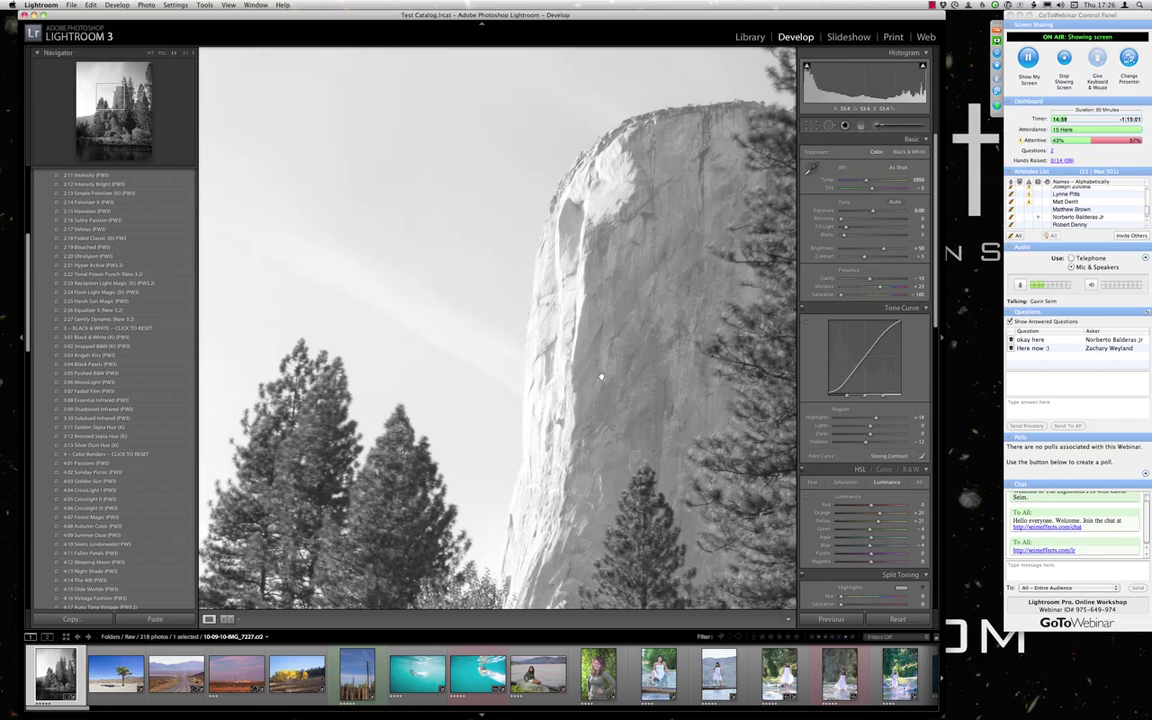
pyautogui.click(601, 377)
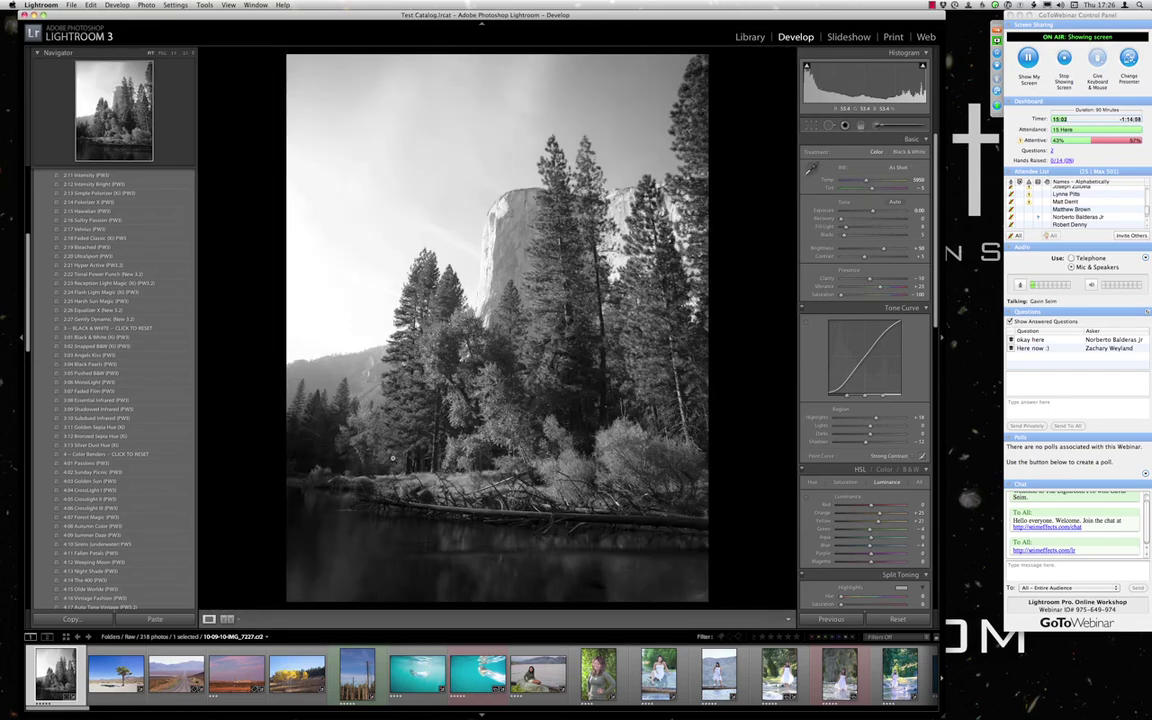
pyautogui.click(393, 457)
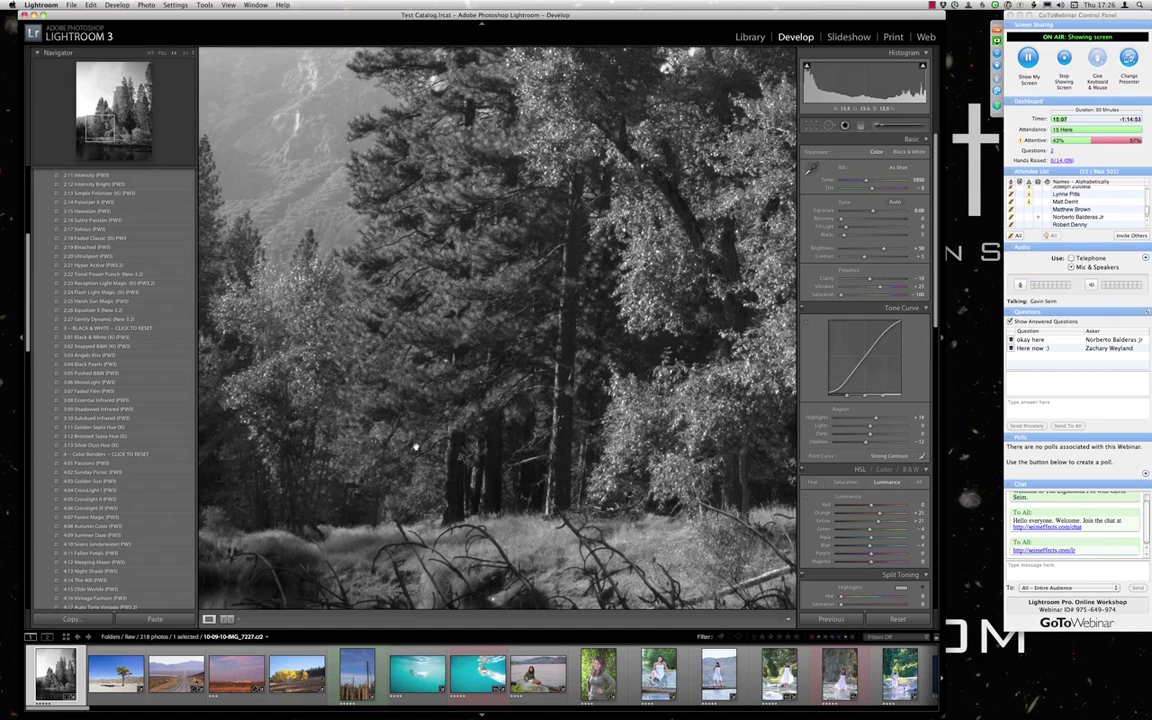
pyautogui.click(412, 447)
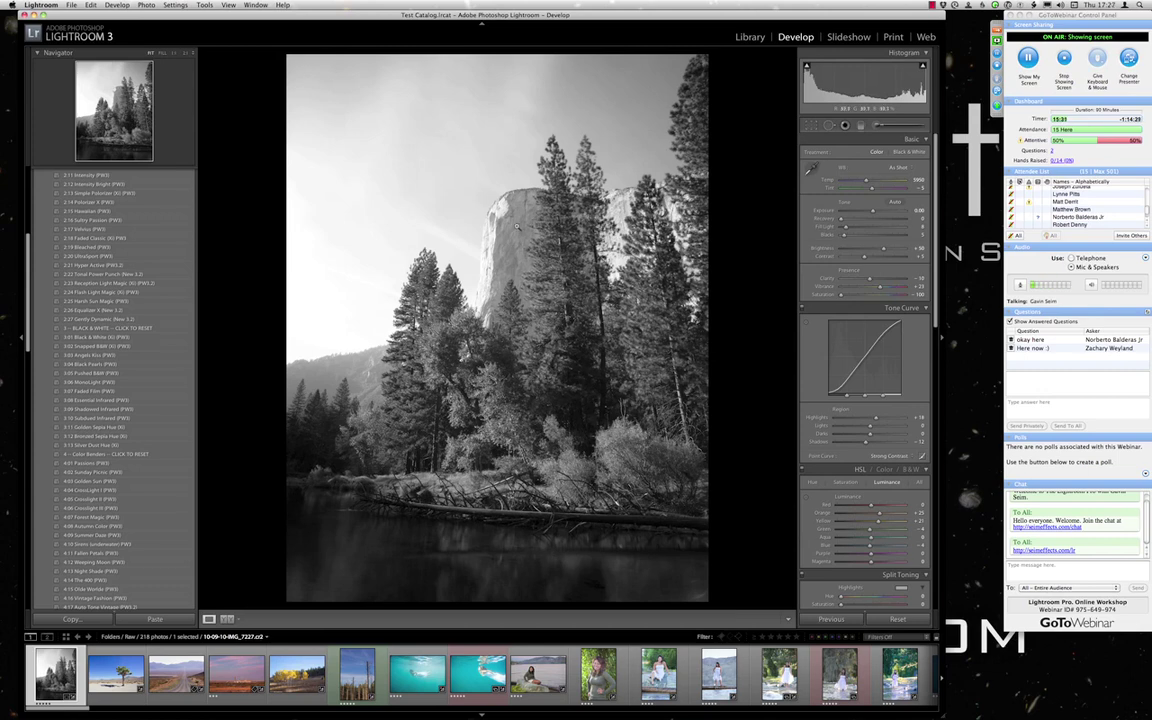
# Raise the cliff photo's Clarity to +51 while viewing the rock face up close, and return to the full image.
pyautogui.click(516, 226)
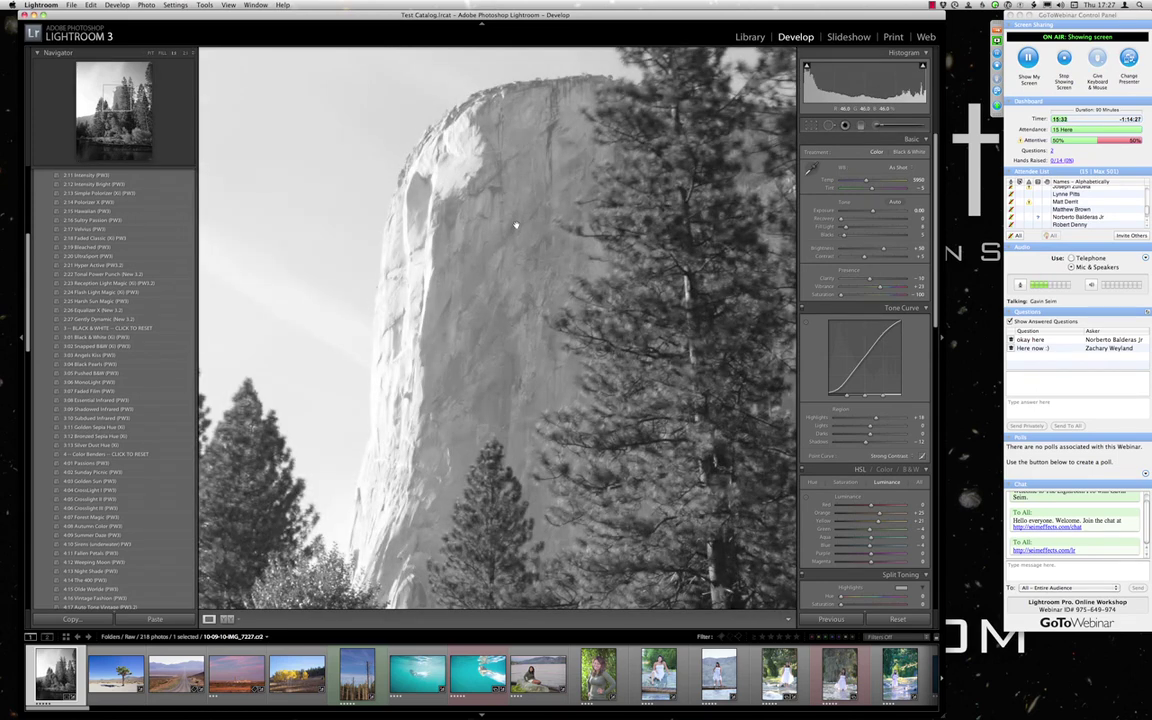
pyautogui.moveTo(521, 213); pyautogui.dragTo(537, 235)
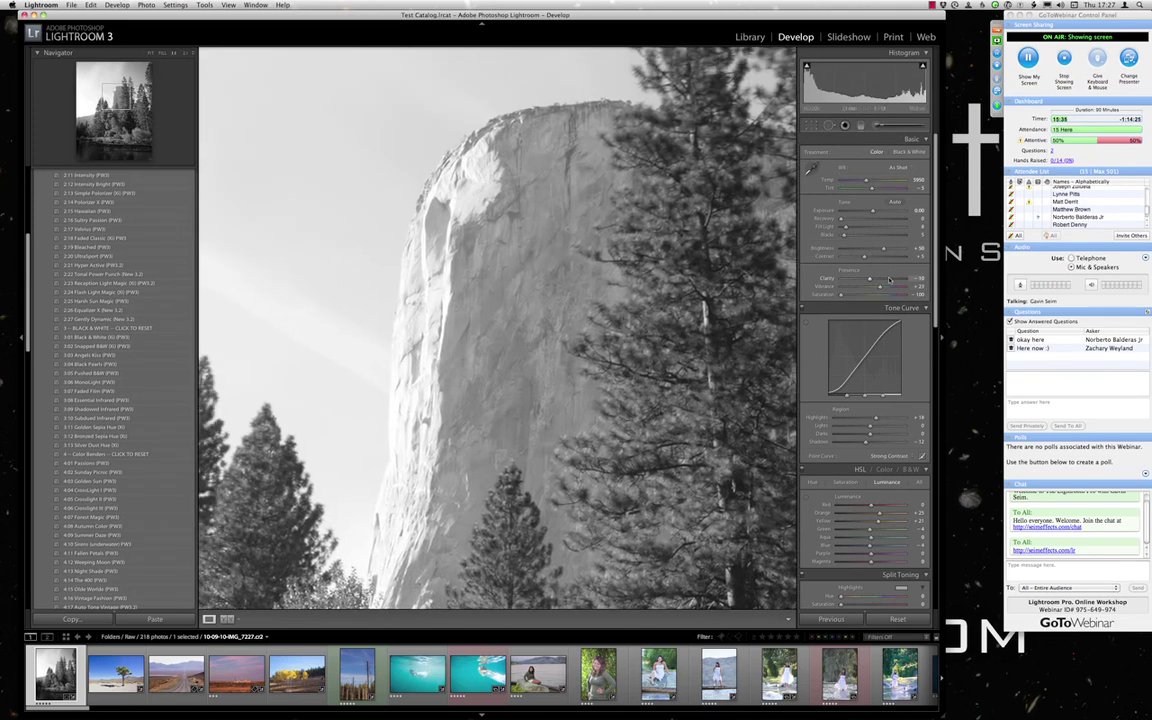
pyautogui.click(595, 283)
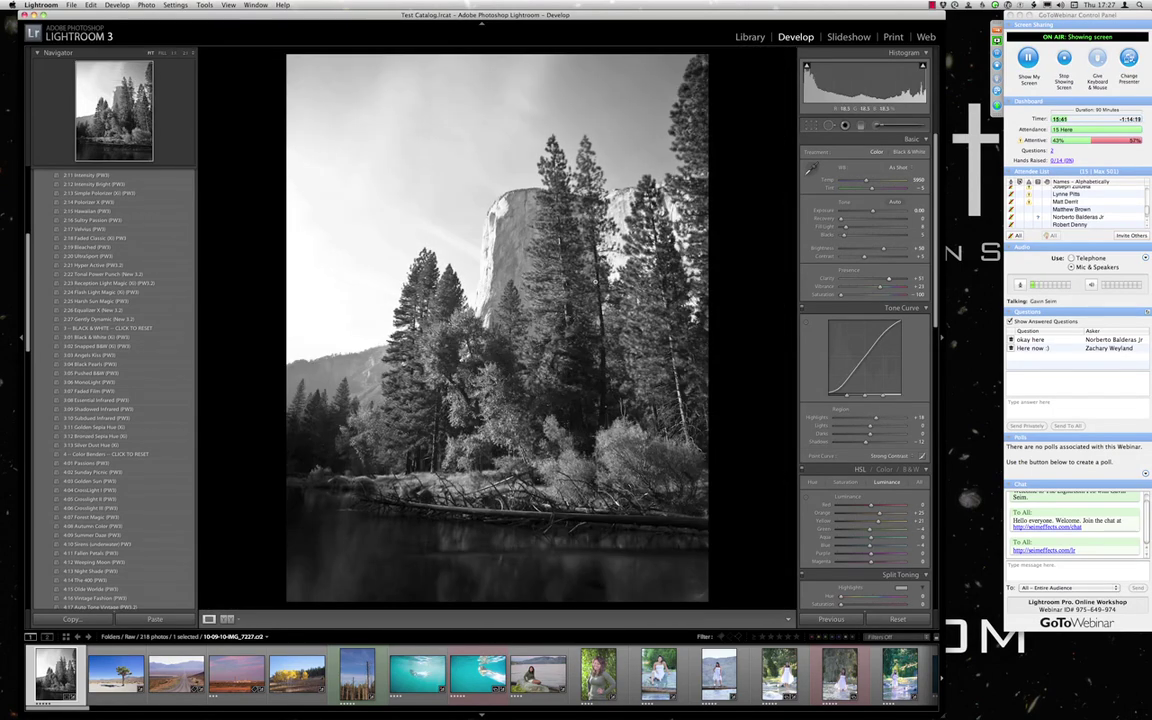
# Browse the presets for the closer swimmer photo and check the other swimmer and the standing white-dress portrait in the grid.
pyautogui.click(478, 672)
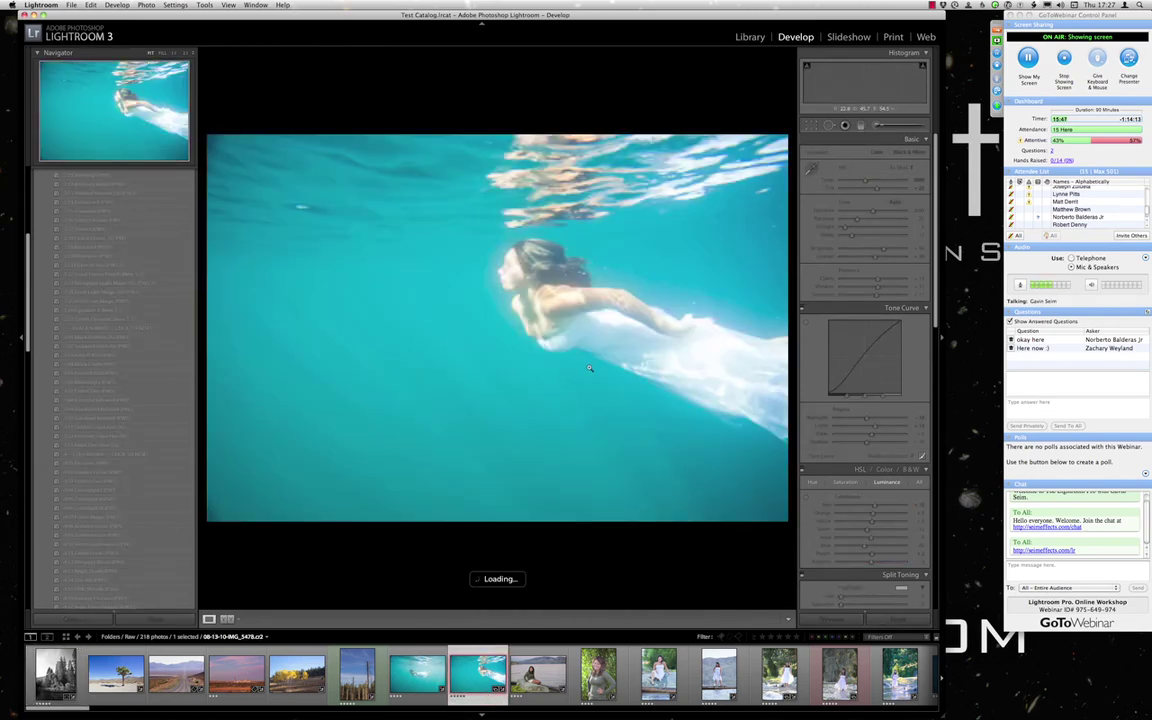
pyautogui.scroll(-5, 120, 420)
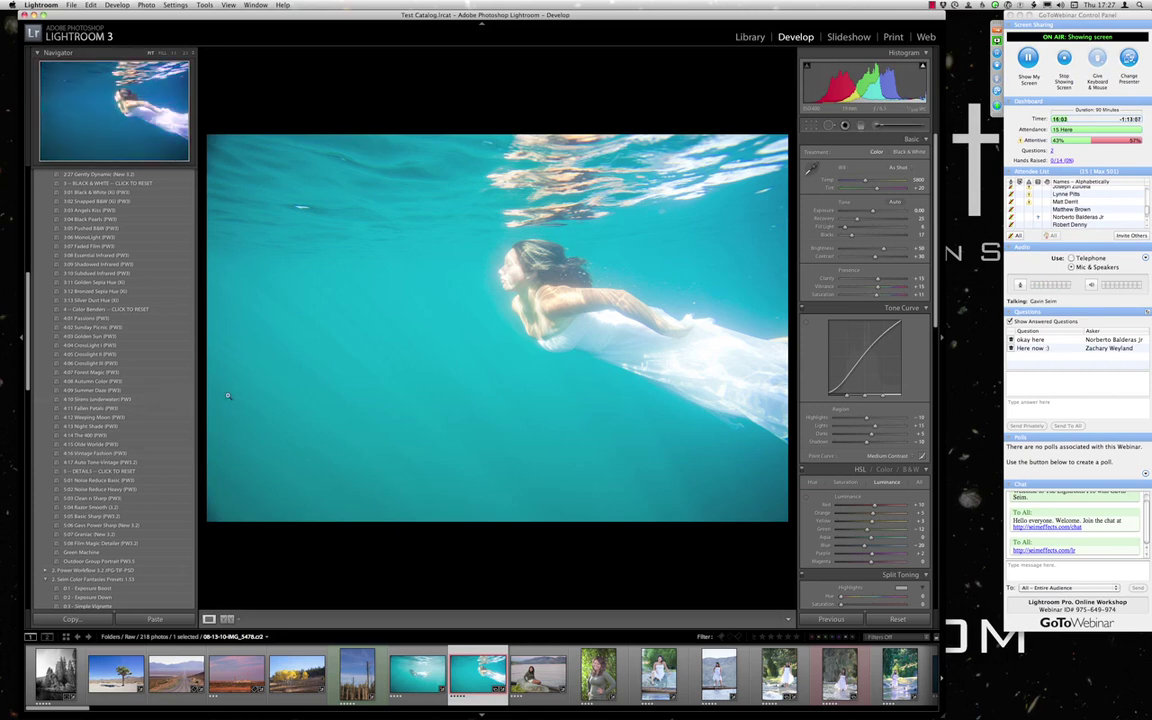
pyautogui.press('g')
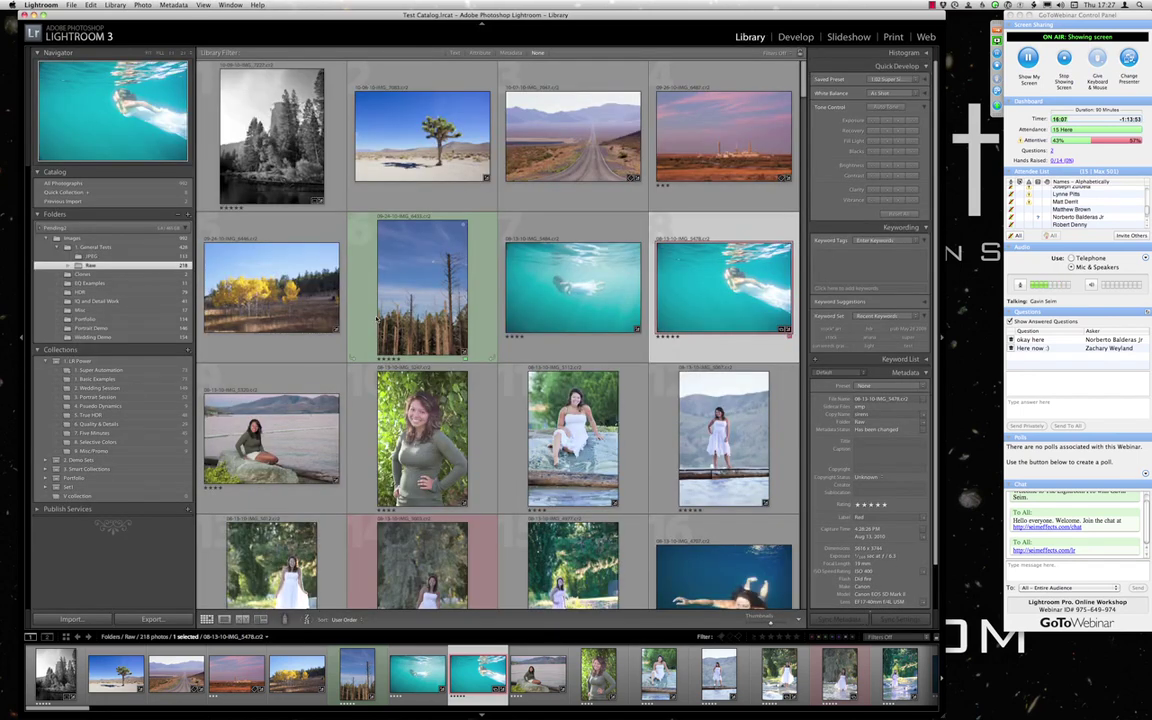
pyautogui.keyDown('super'); pyautogui.click(581, 311); pyautogui.keyUp('super')
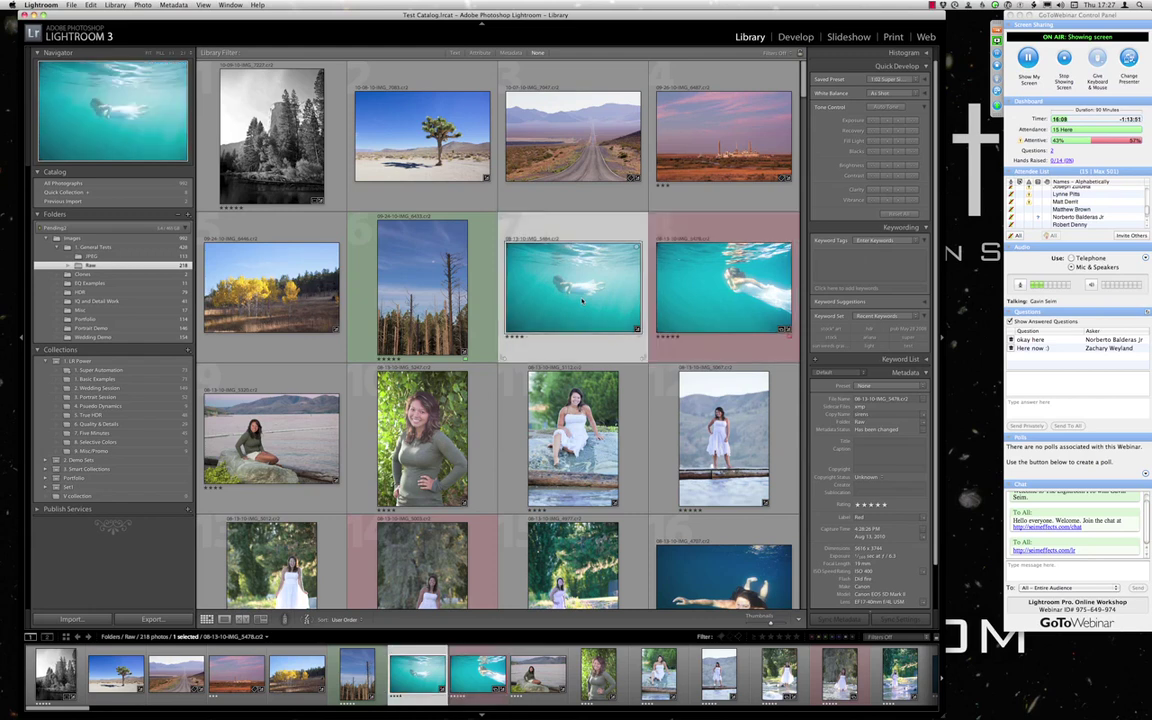
pyautogui.click(712, 425)
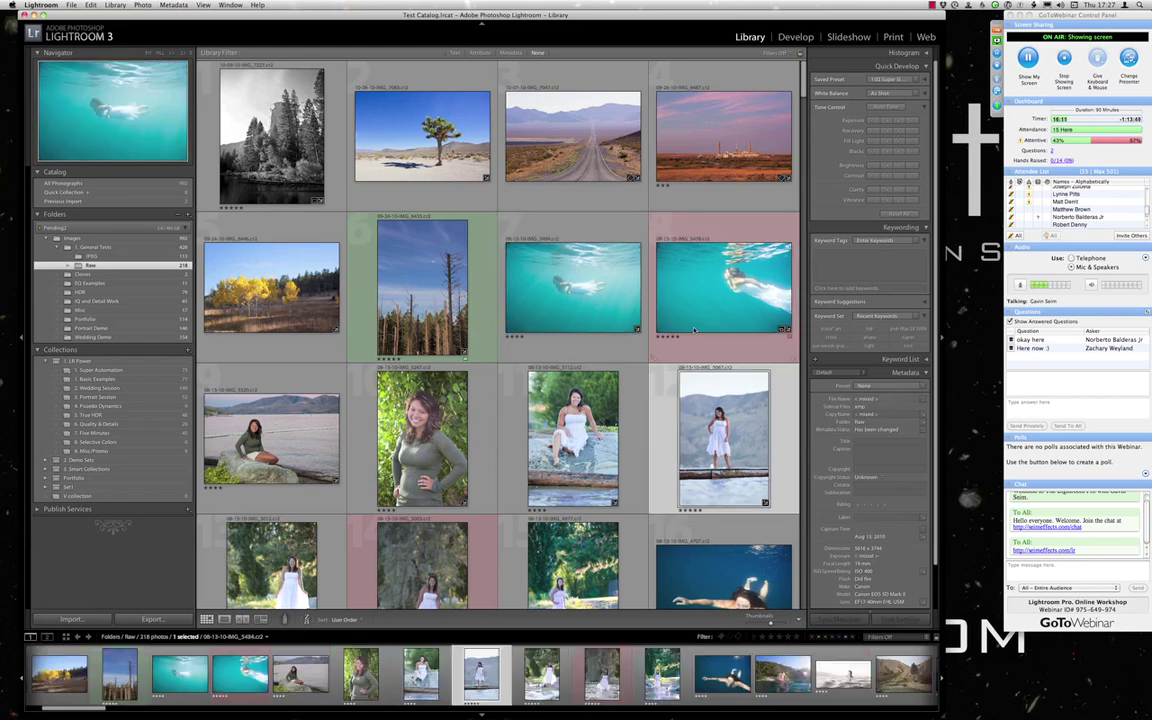
# Open the closer, red-labelled swimmer photo in Develop and apply the 4:10 Sirens (underwater) PW3 preset.
pyautogui.click(697, 310)
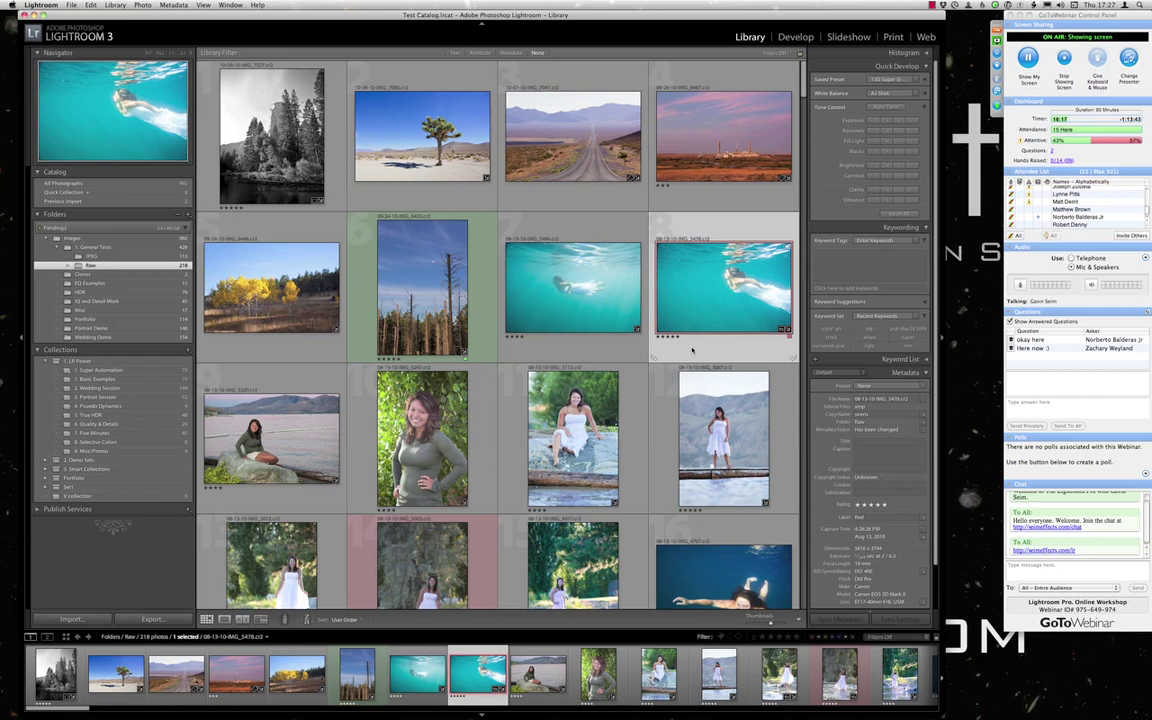
pyautogui.press('d')
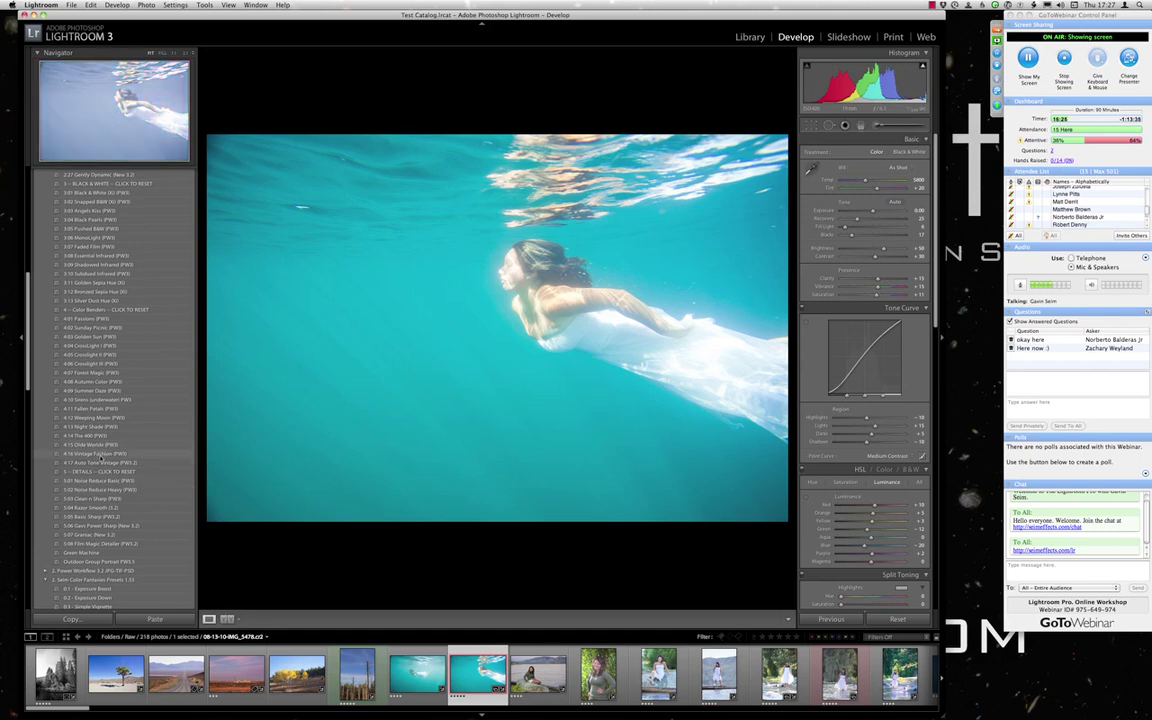
pyautogui.click(101, 400)
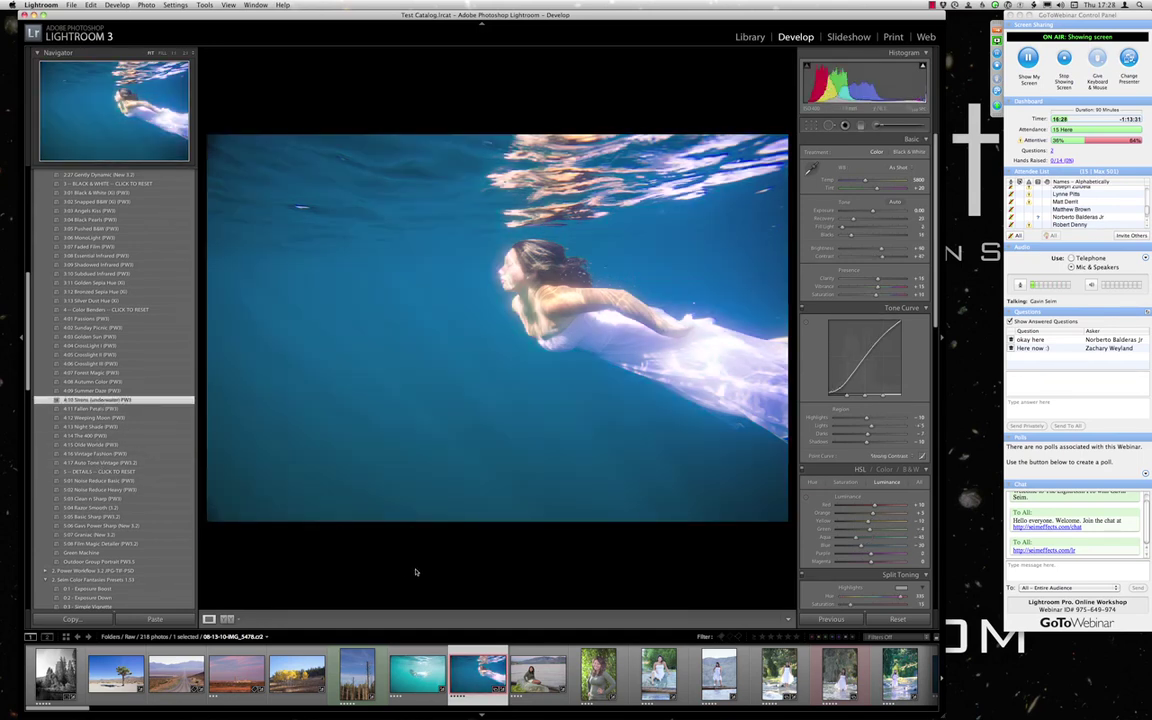
# Return to the grid and reset the face-on underwater swimmer photo to its default Develop settings.
pyautogui.press('g')
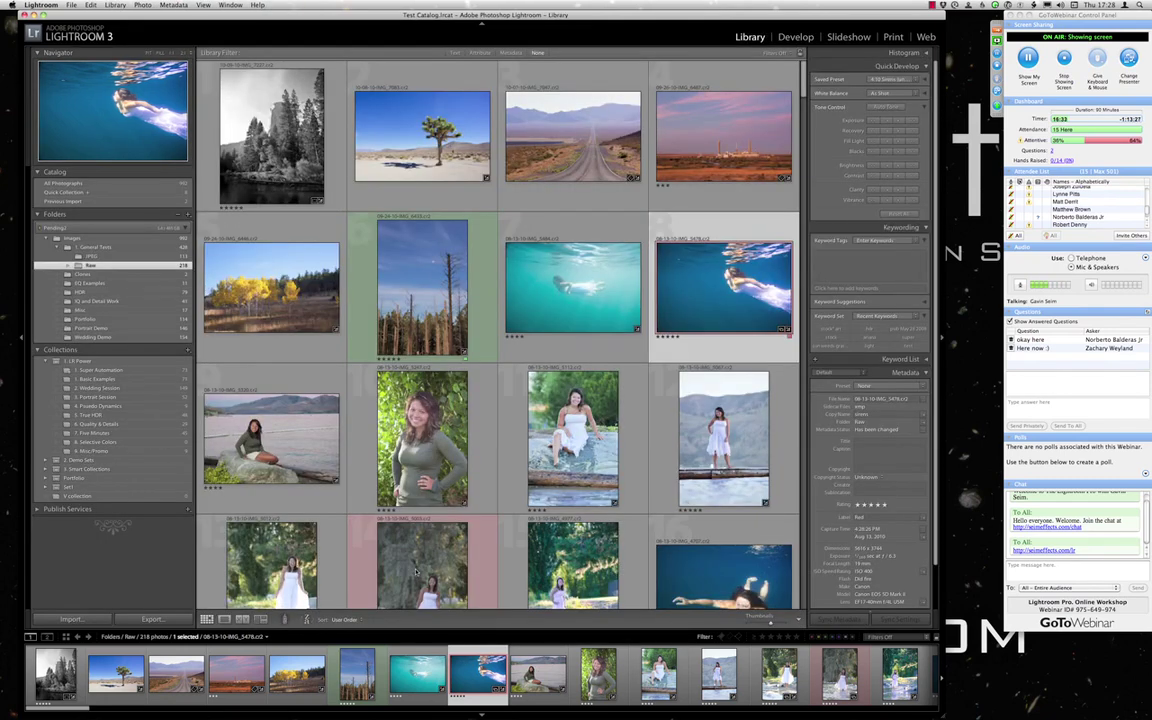
pyautogui.click(701, 587)
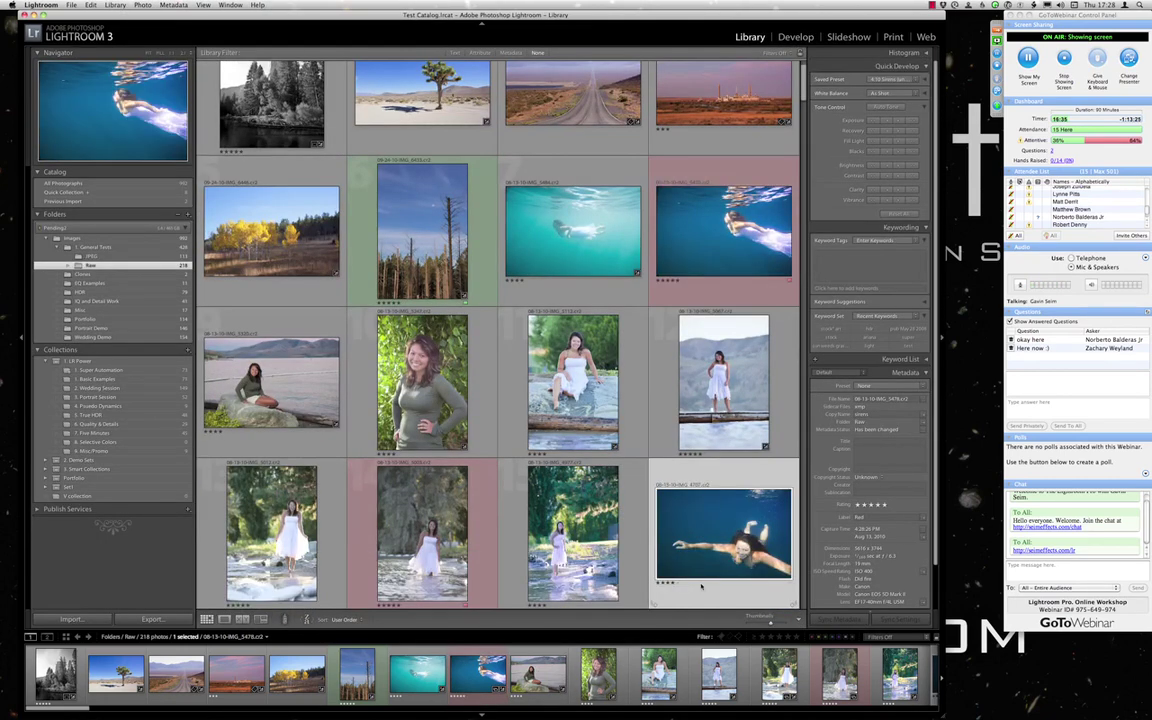
pyautogui.scroll(1, 650, 540)
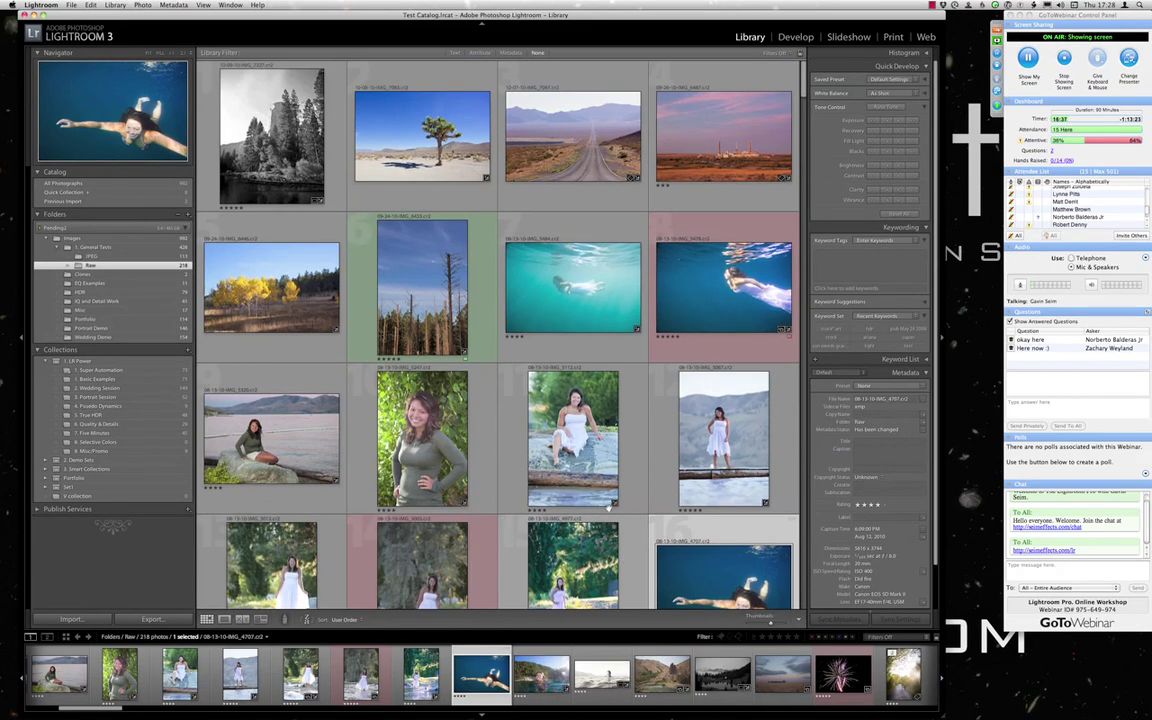
pyautogui.scroll(-1, 609, 497)
pyautogui.scroll(1, 696, 314)
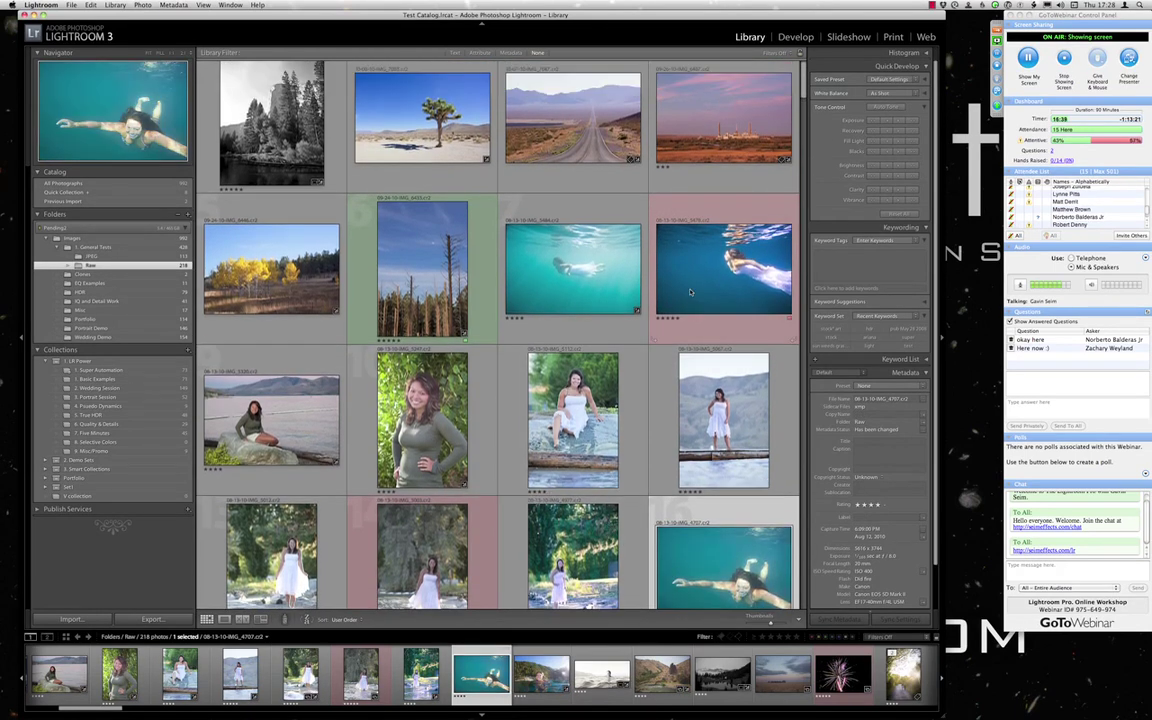
pyautogui.click(690, 292)
pyautogui.press('super+shift+c')
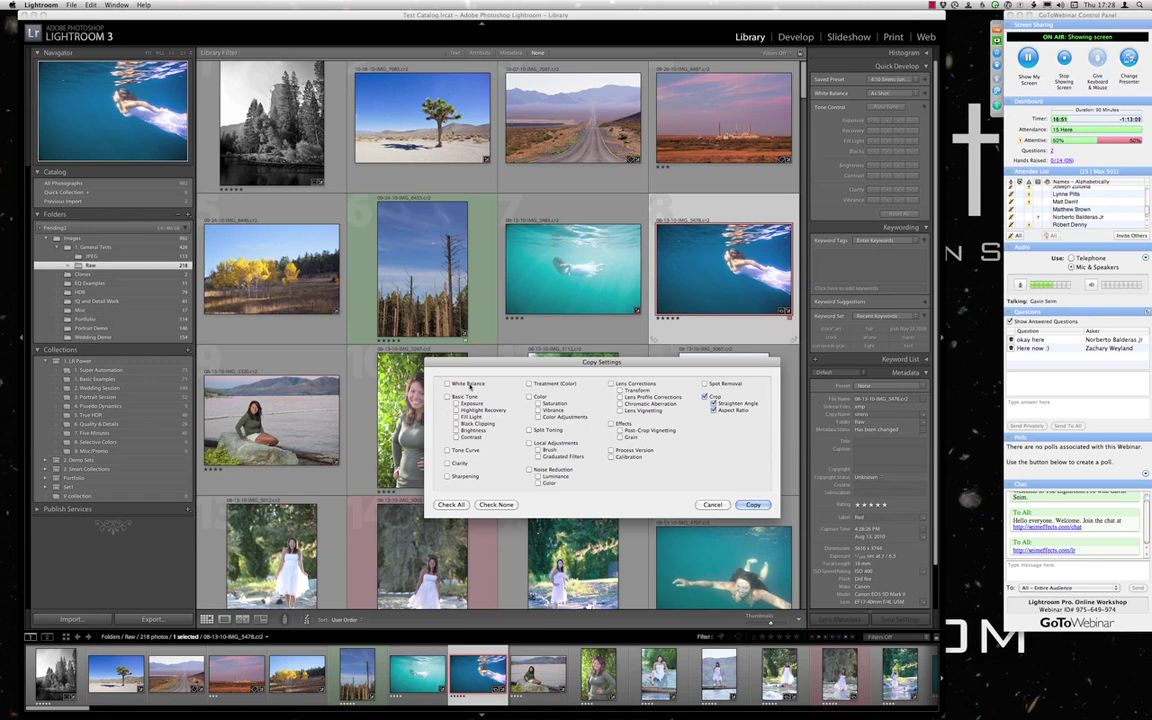
pyautogui.click(712, 504)
# Compare the closer and wider underwater swimmer photos full size in Loupe view and return to the grid.
pyautogui.doubleClick(716, 320)
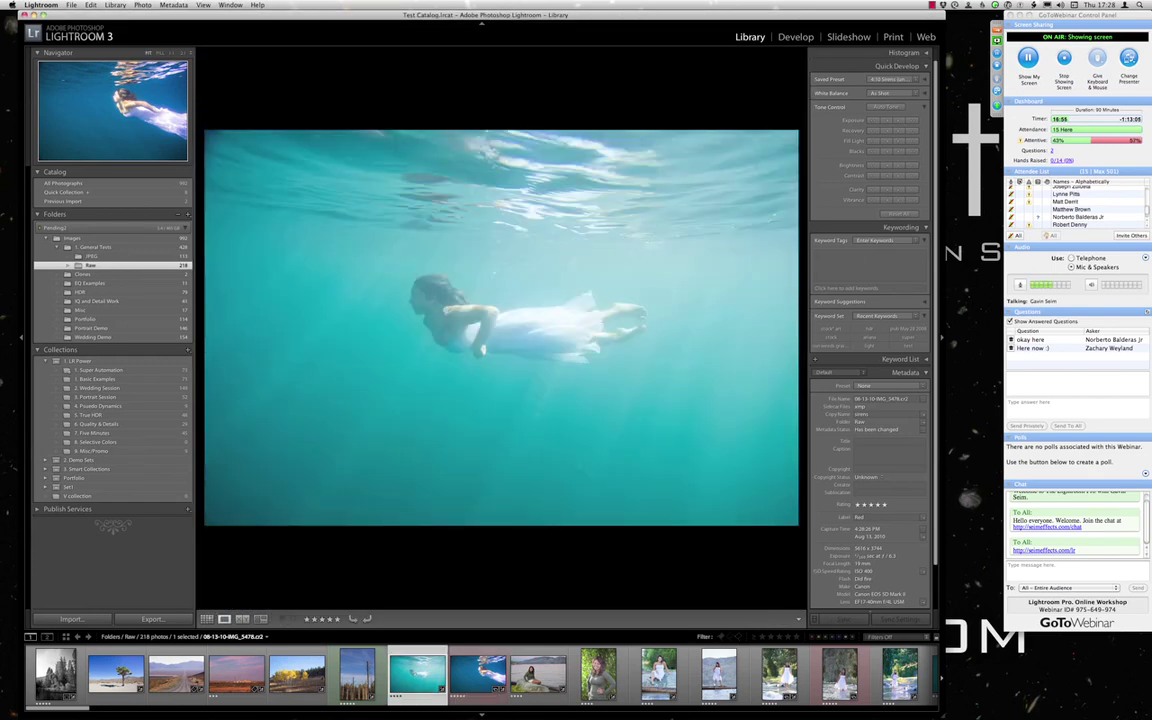
pyautogui.press('Left')
pyautogui.press('Right')
pyautogui.press('Left')
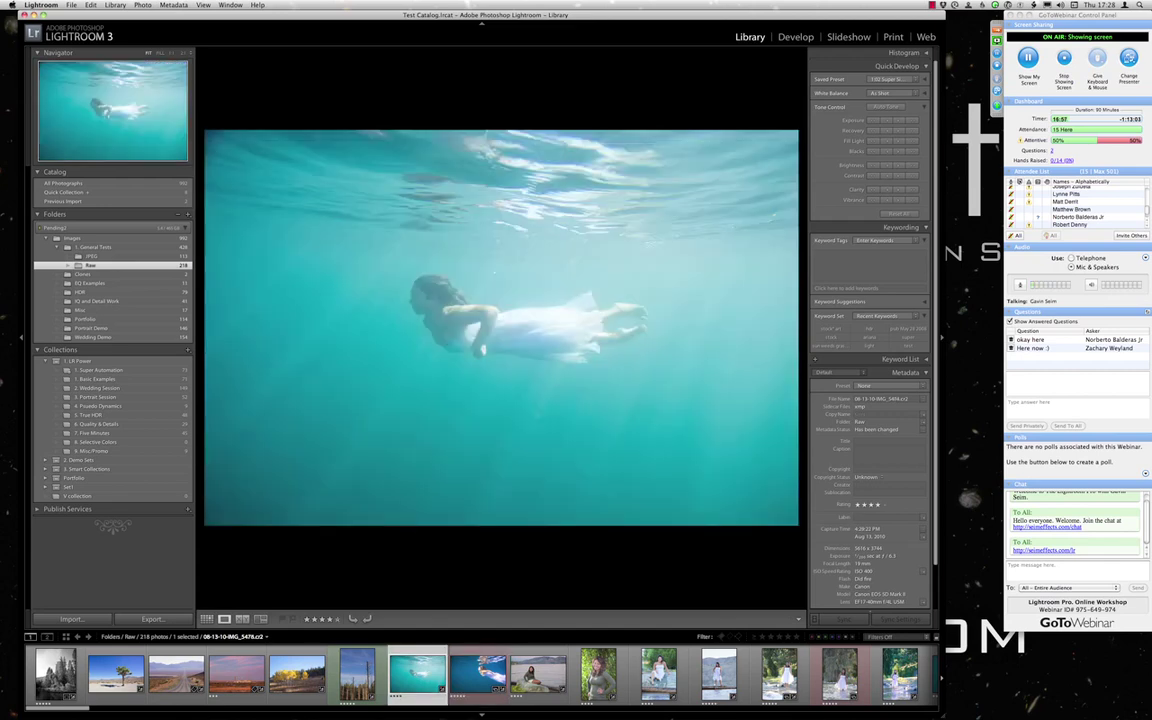
pyautogui.press('g')
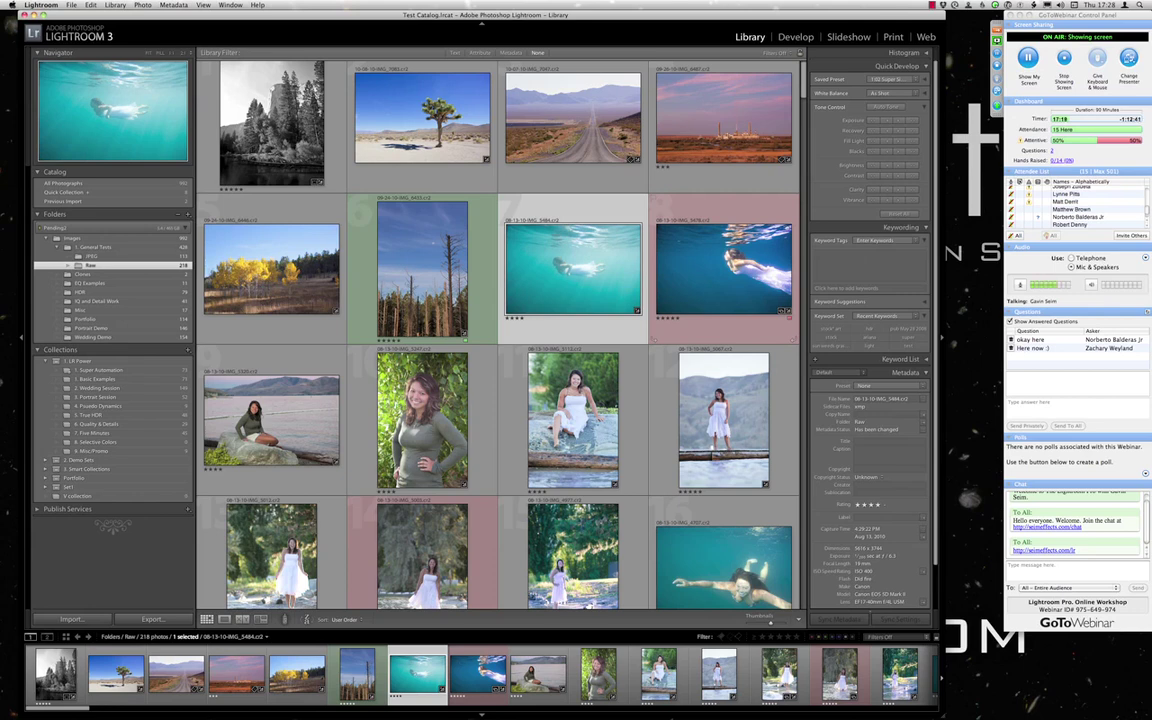
# Start copying settings from the closer, red-labelled swimmer photo and include Basic Tone, Tone Curve and Clarity.
pyautogui.click(734, 289)
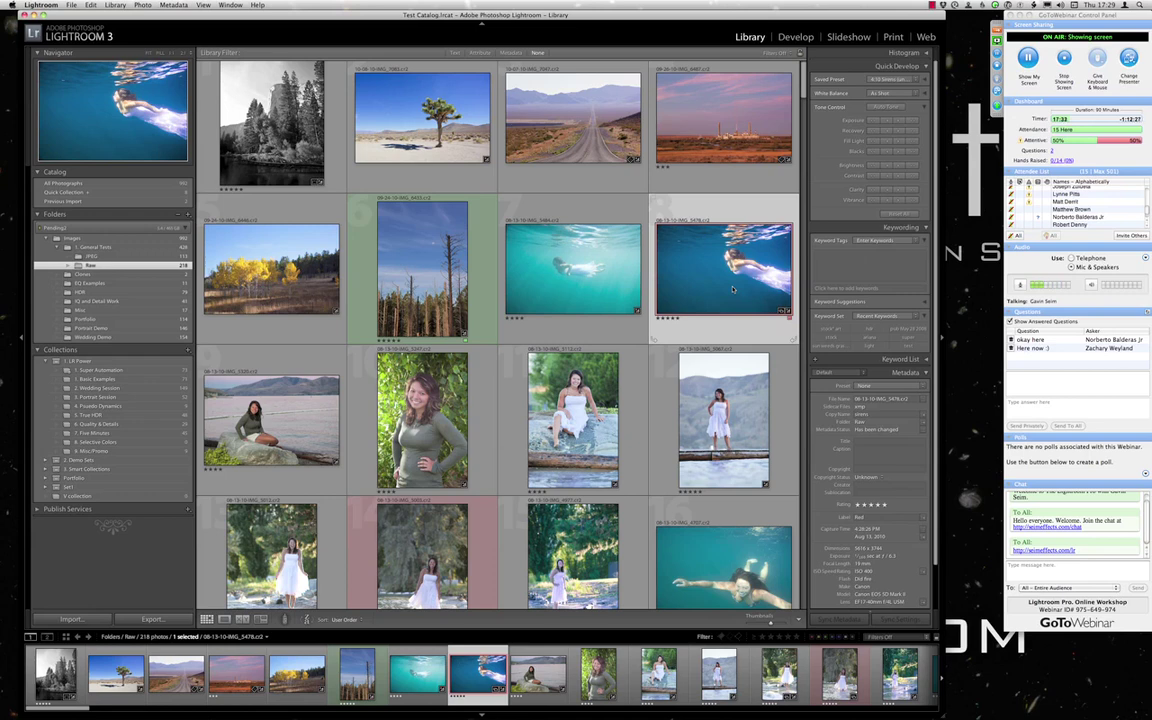
pyautogui.press('super+shift+c')
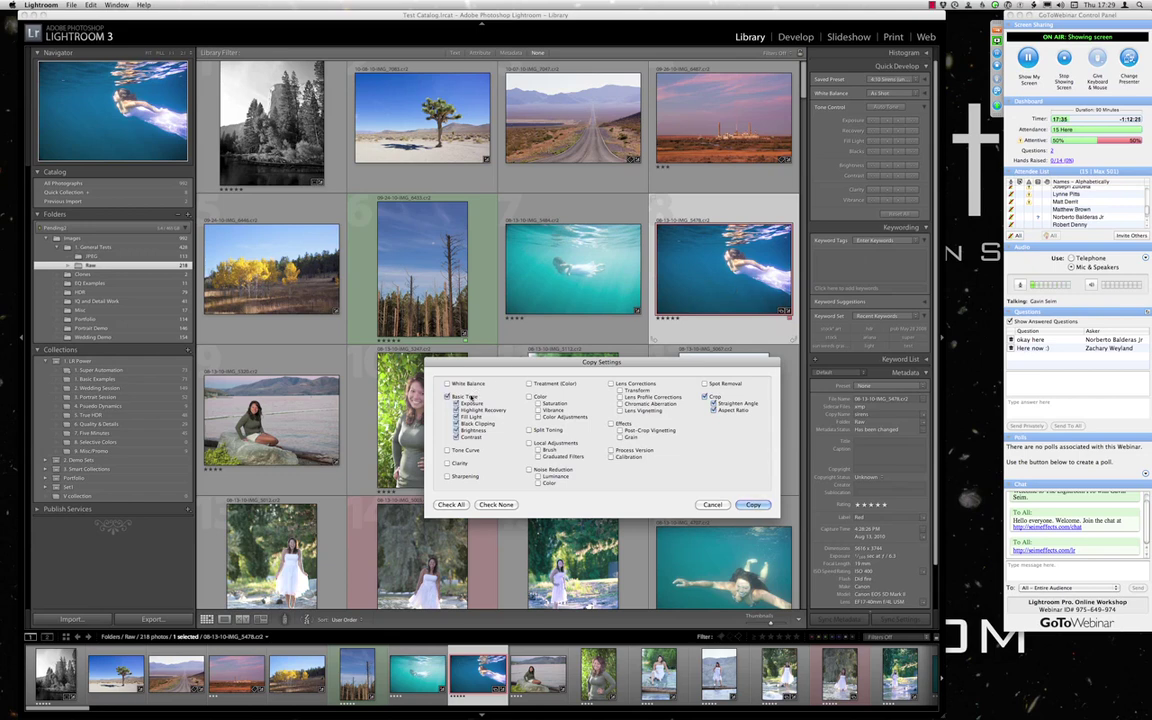
pyautogui.click(462, 450)
pyautogui.click(459, 463)
pyautogui.click(461, 476)
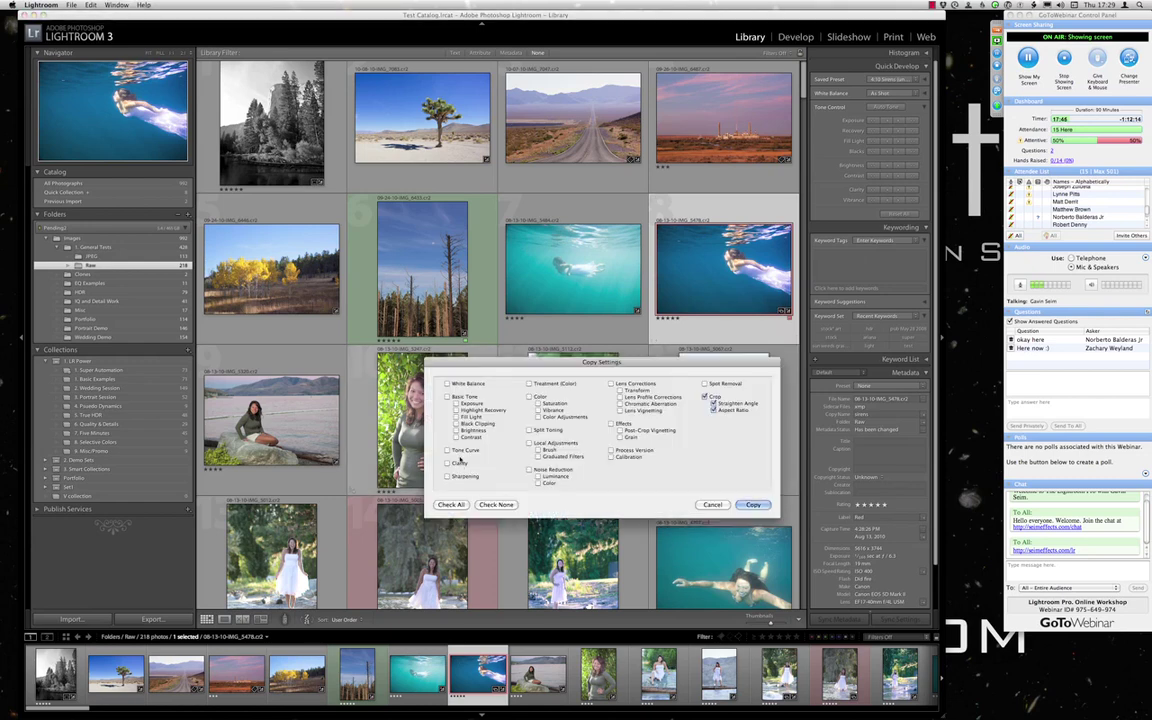
pyautogui.click(447, 397)
pyautogui.click(448, 450)
pyautogui.click(448, 463)
# Also include Treatment, Color, Split Toning, Local Adjustments and Noise Reduction, leave out Exposure and Crop, and copy the settings.
pyautogui.click(541, 398)
pyautogui.click(546, 430)
pyautogui.click(547, 443)
pyautogui.click(547, 470)
pyautogui.click(705, 397)
pyautogui.click(541, 470)
pyautogui.click(753, 504)
pyautogui.press('super+shift+c')
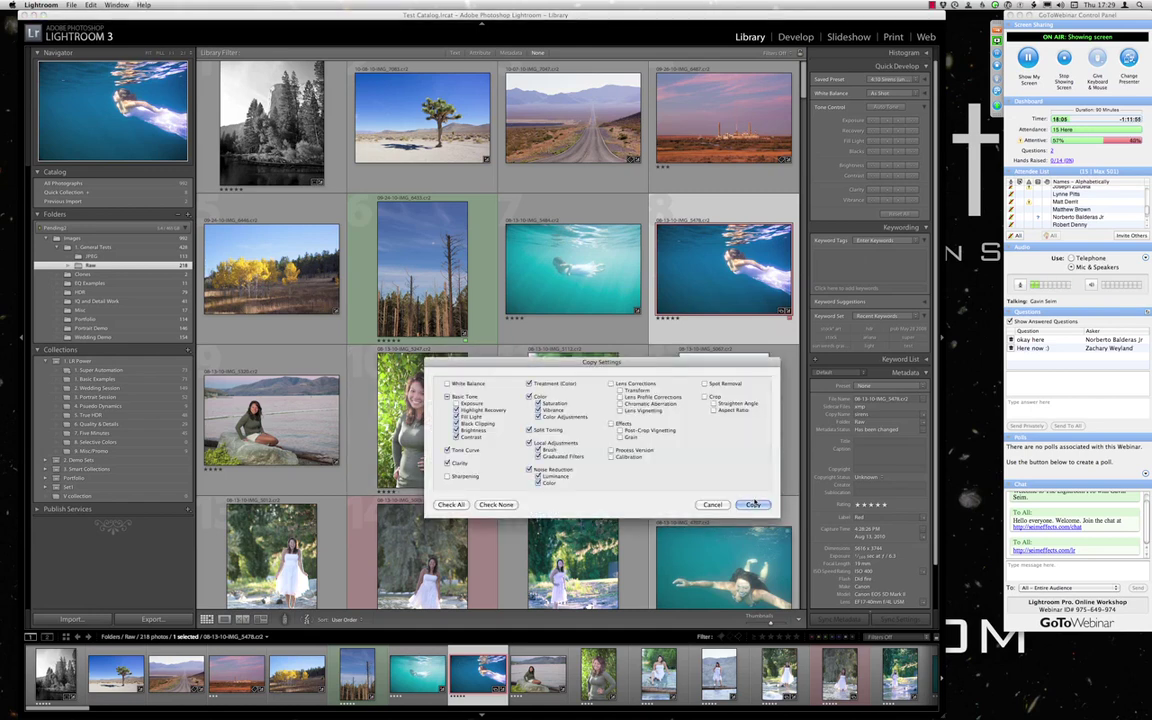
pyautogui.click(755, 503)
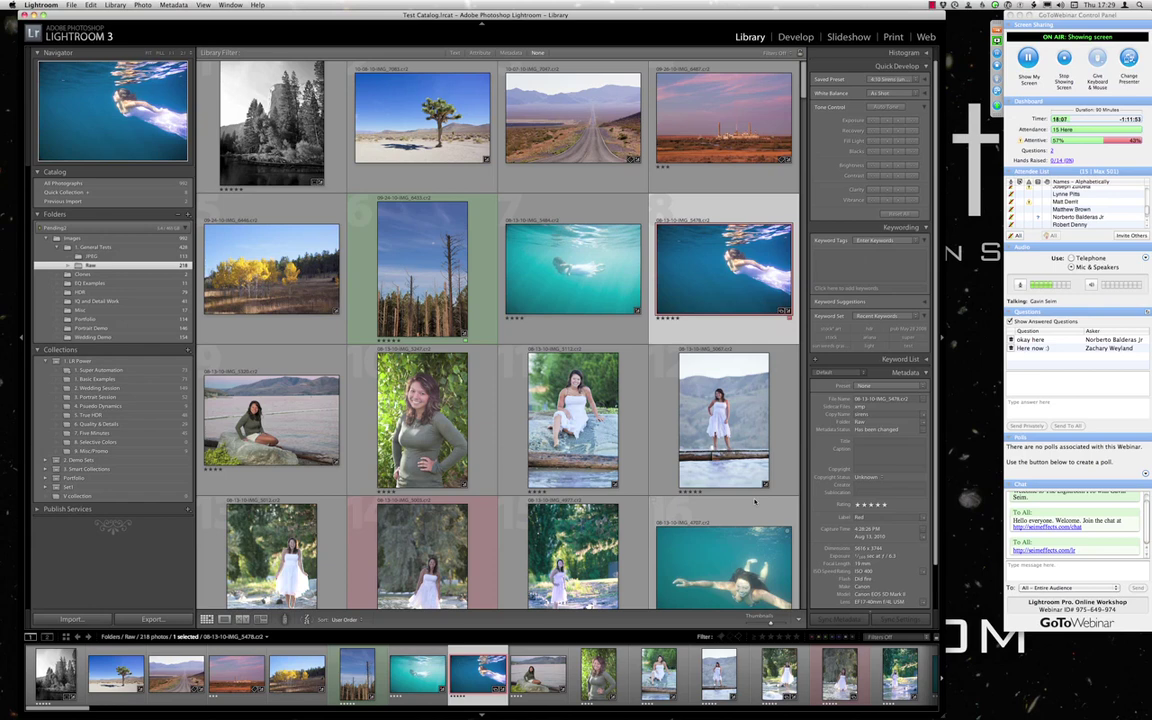
# Paste the copied settings onto the wider swimmer and face-on swimmer photos together, and check both in Develop.
pyautogui.press('Left')
pyautogui.keyDown('super'); pyautogui.click(724, 562); pyautogui.keyUp('super')
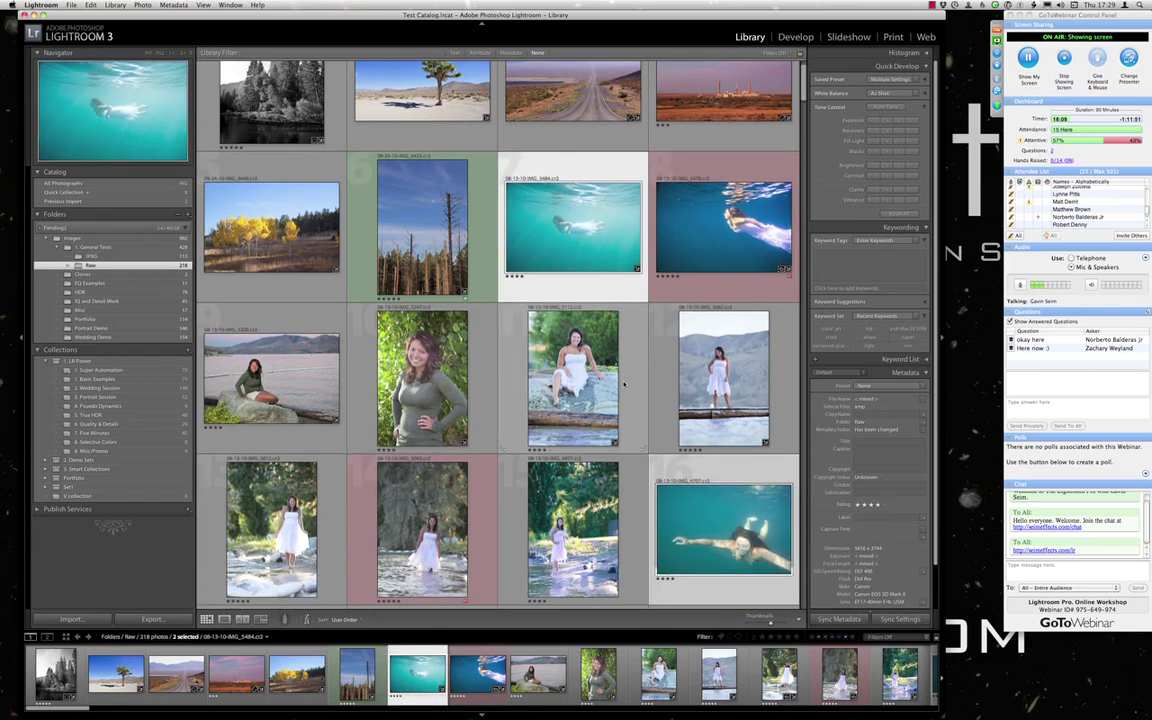
pyautogui.press('super+shift+v')
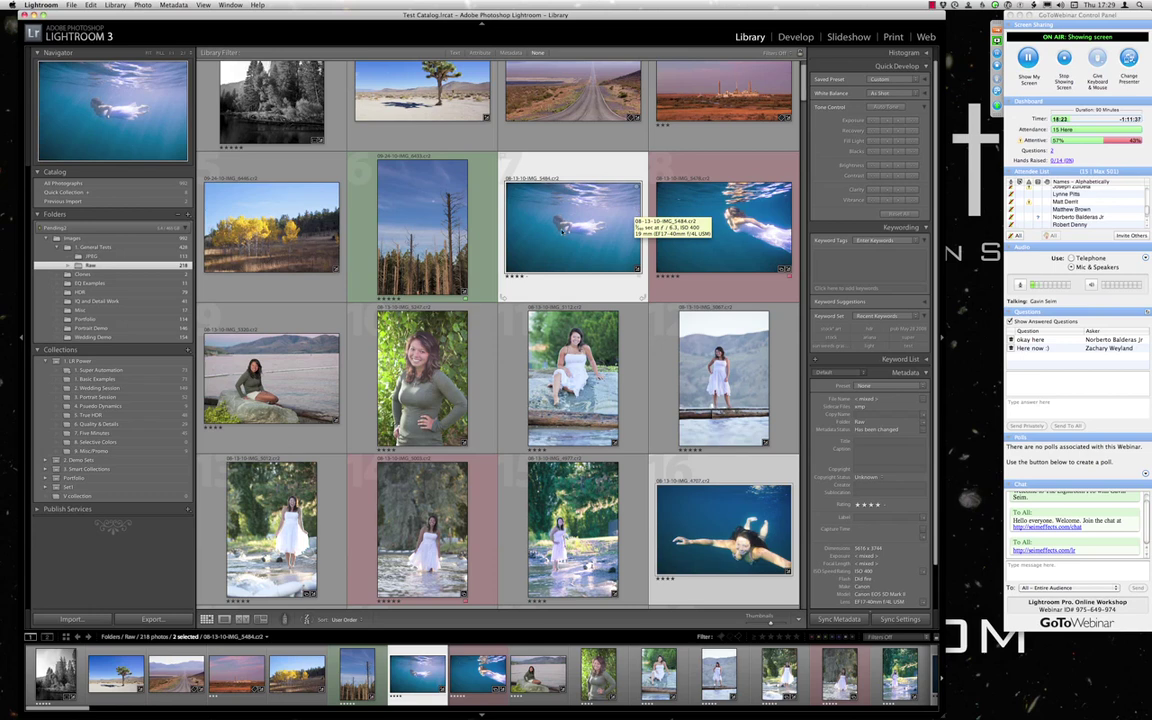
pyautogui.press('d')
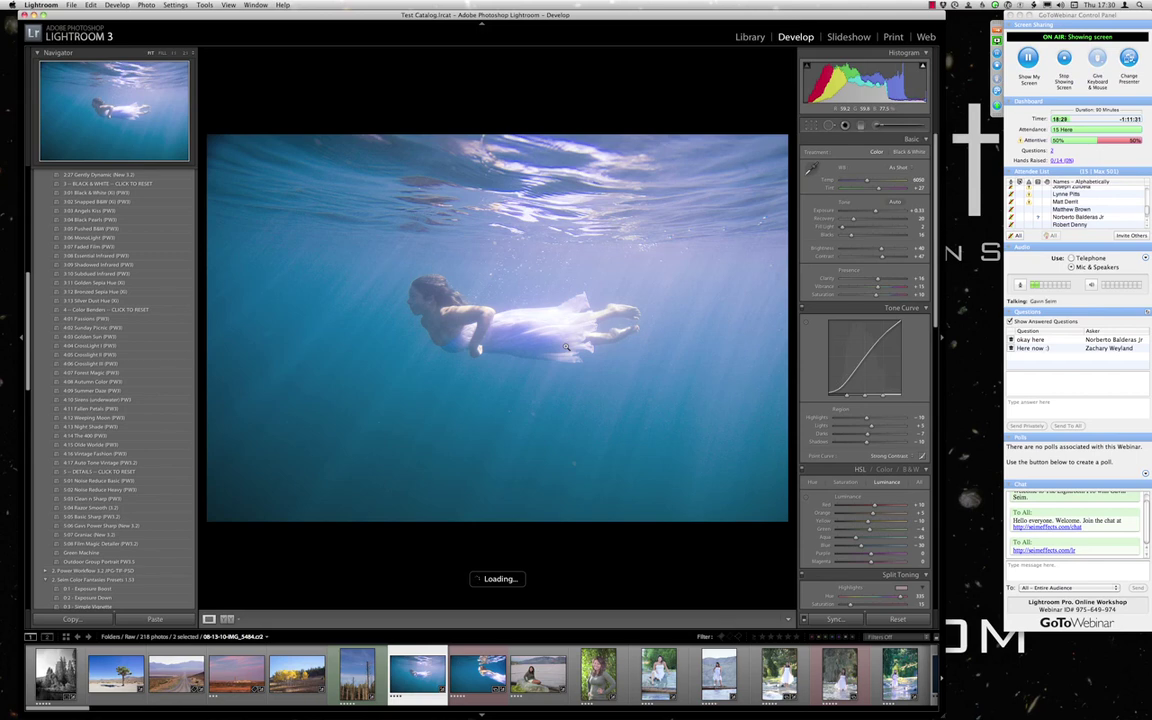
pyautogui.press('Right')
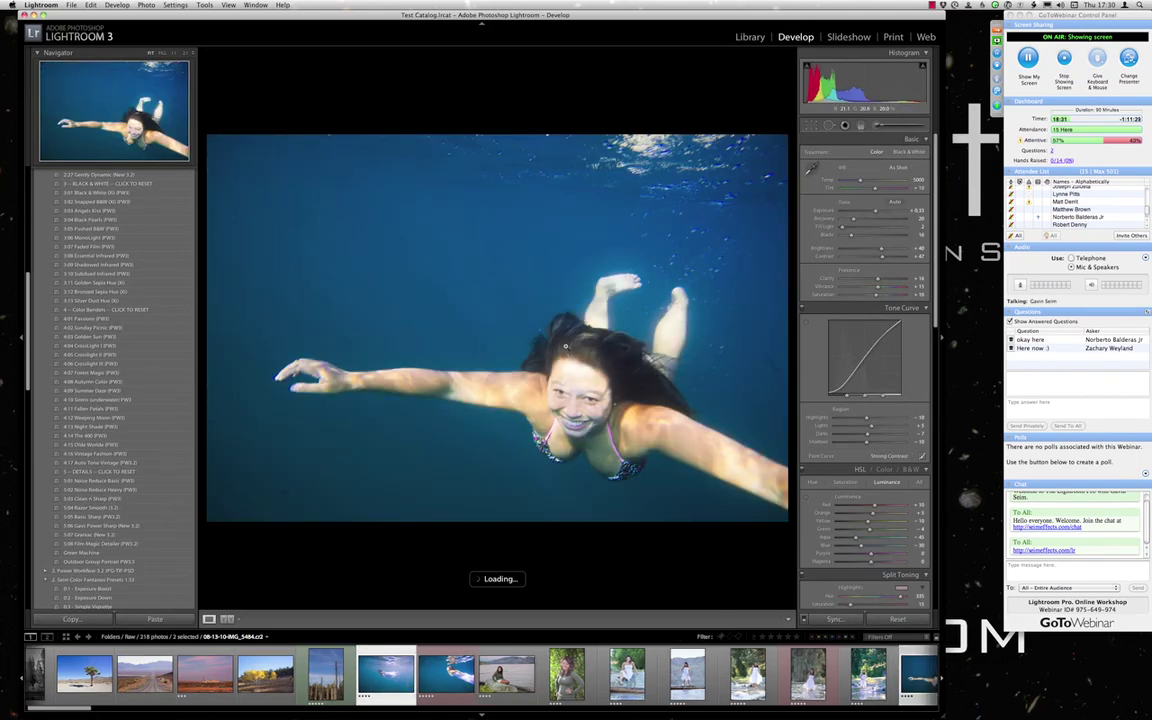
pyautogui.press('Right')
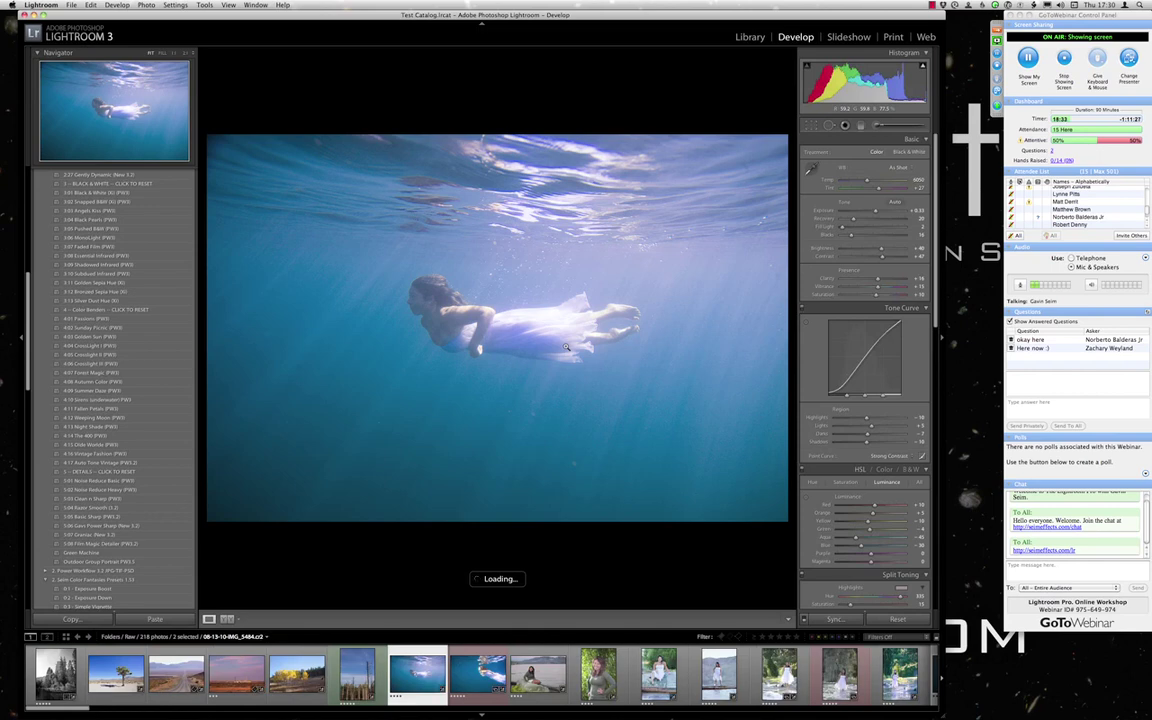
# Show the closer swimmer photo in Loupe view and examine its Metadata and Edit In options, including Adobe Photoshop CS5.
pyautogui.click(296, 672)
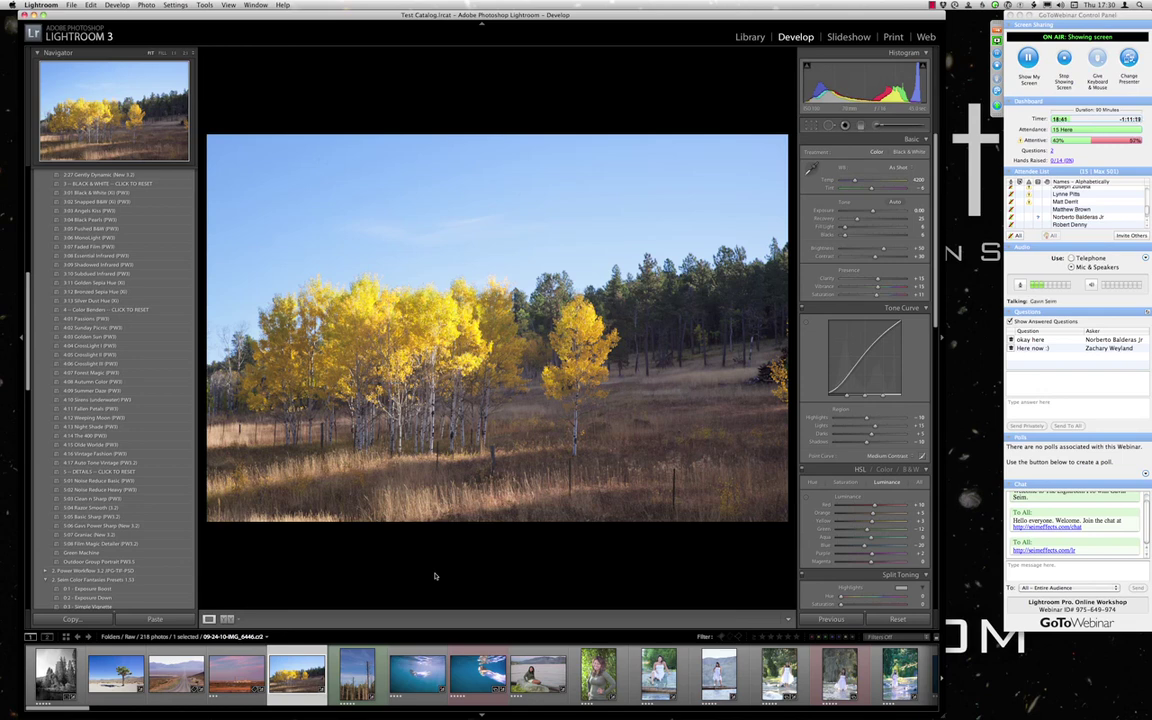
pyautogui.press('e')
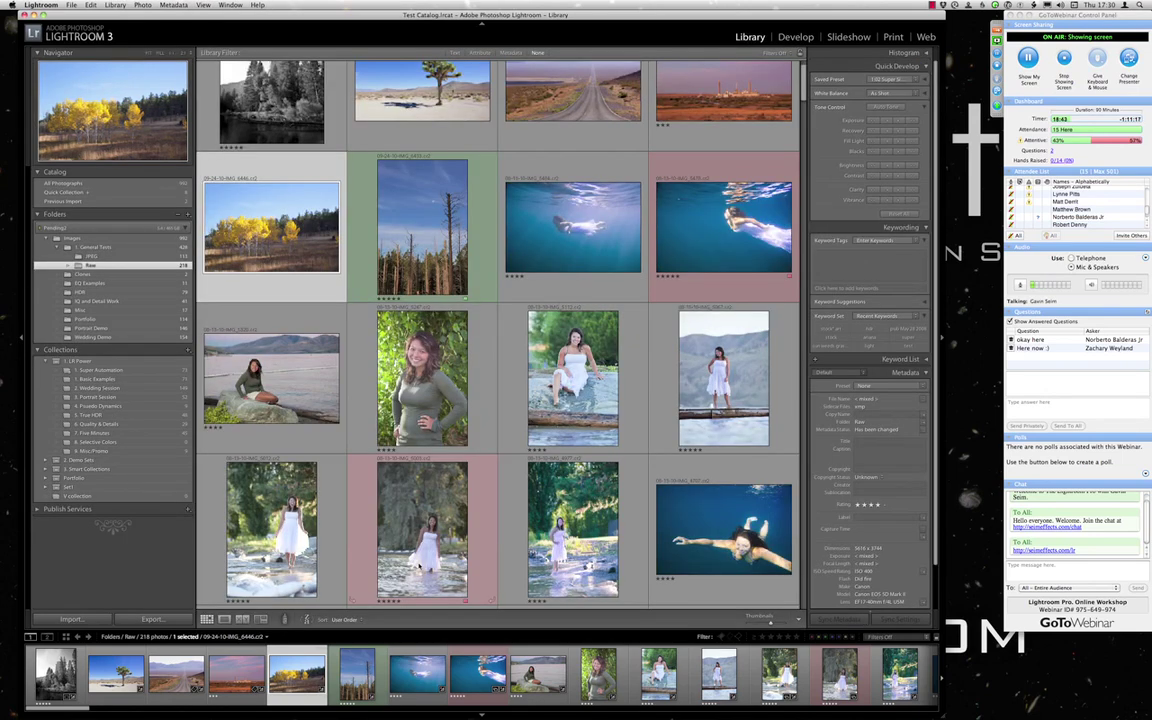
pyautogui.click(721, 246)
pyautogui.doubleClick(721, 246)
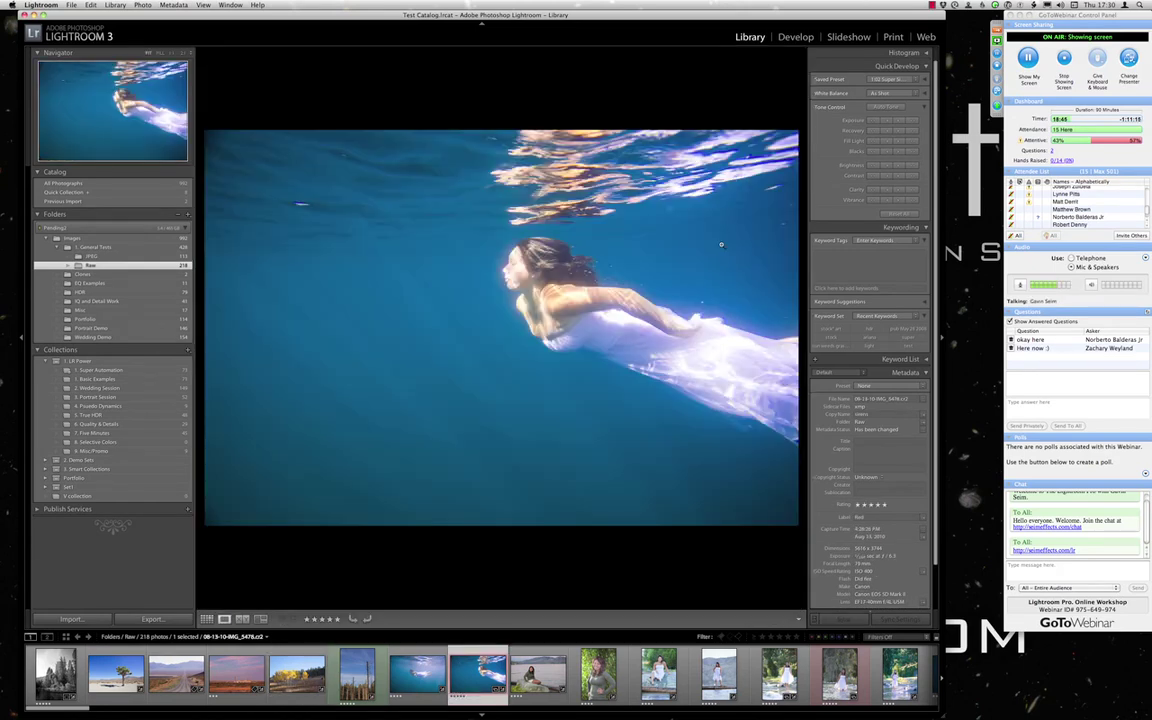
pyautogui.rightClick(491, 288)
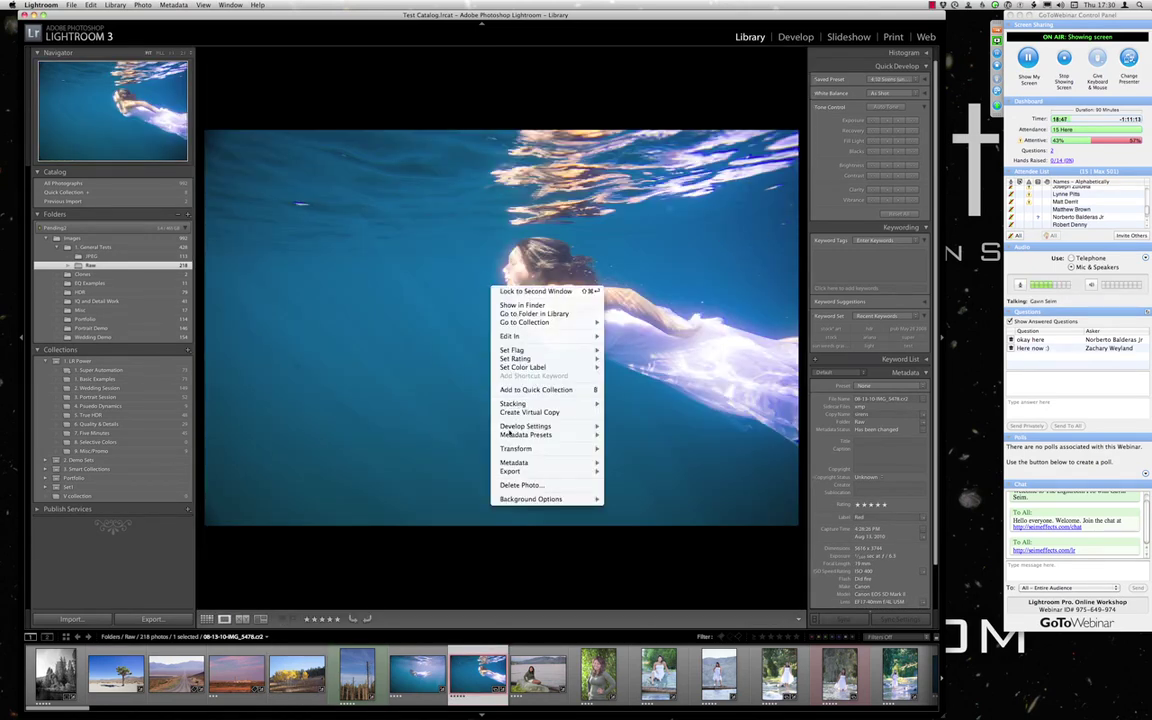
pyautogui.moveTo(511, 474)
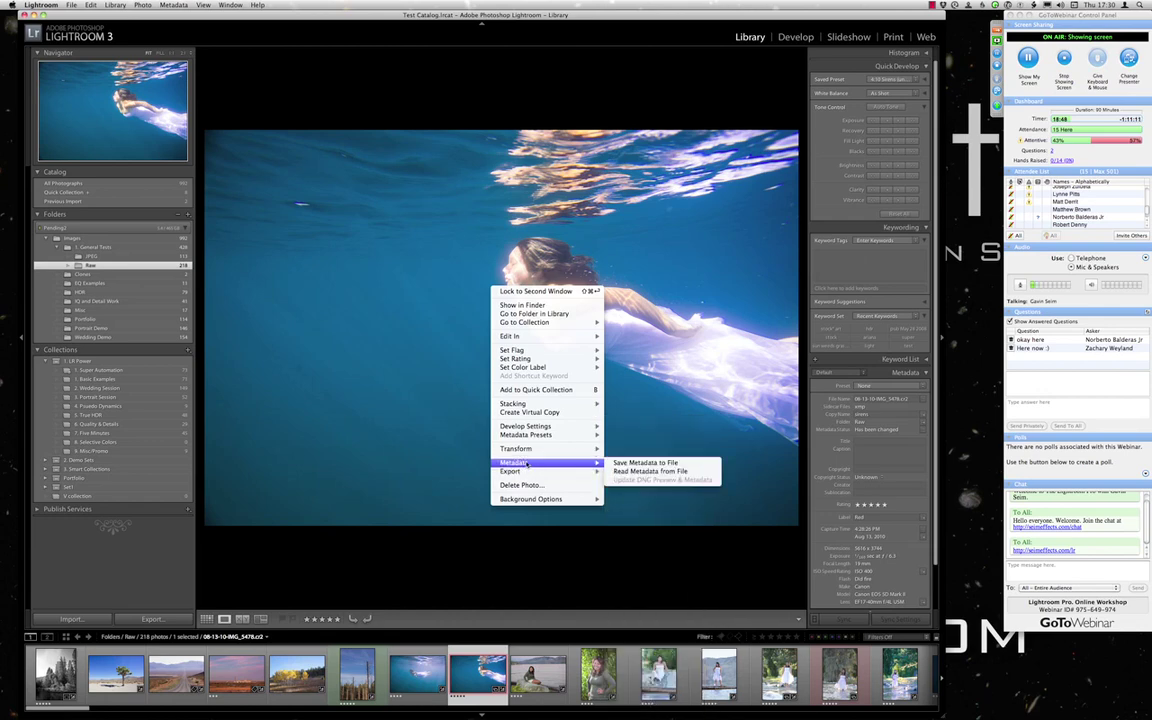
pyautogui.moveTo(560, 336)
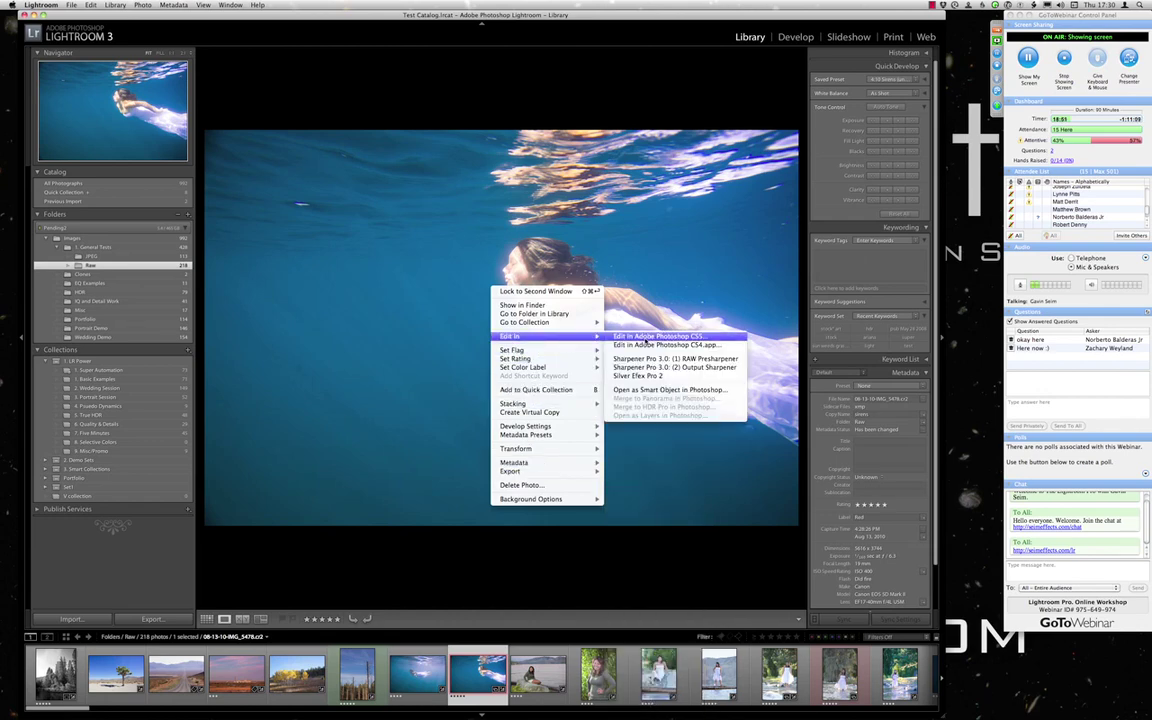
pyautogui.click(588, 535)
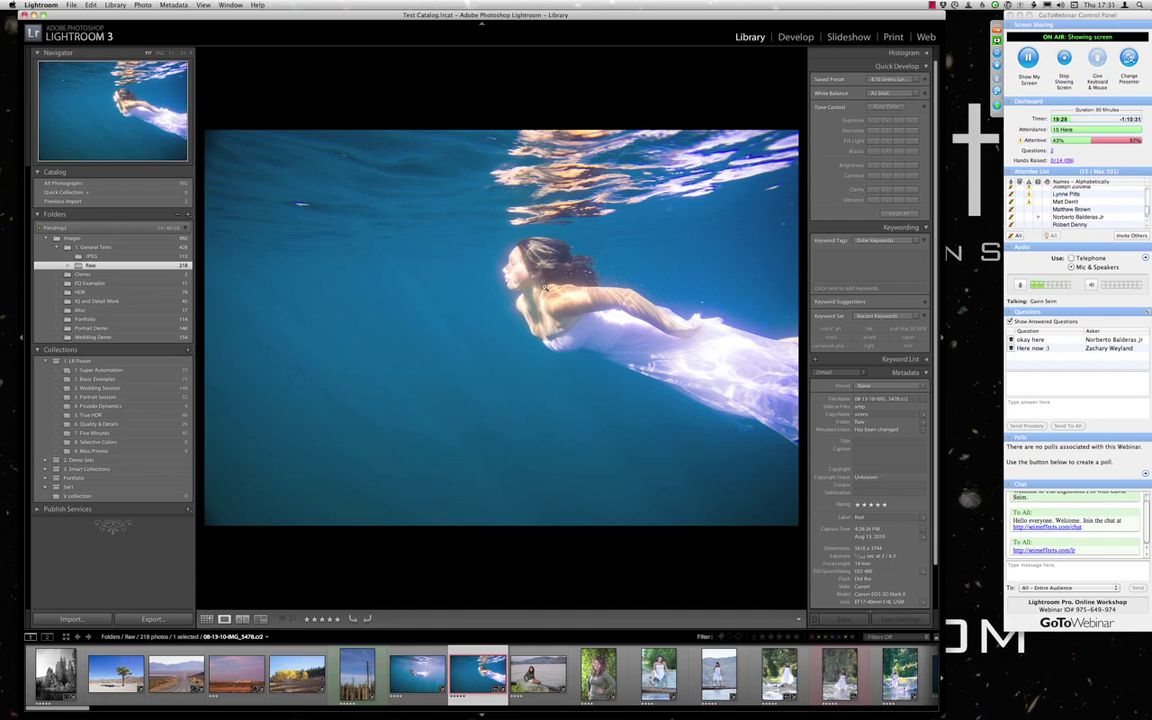
pyautogui.rightClick(476, 254)
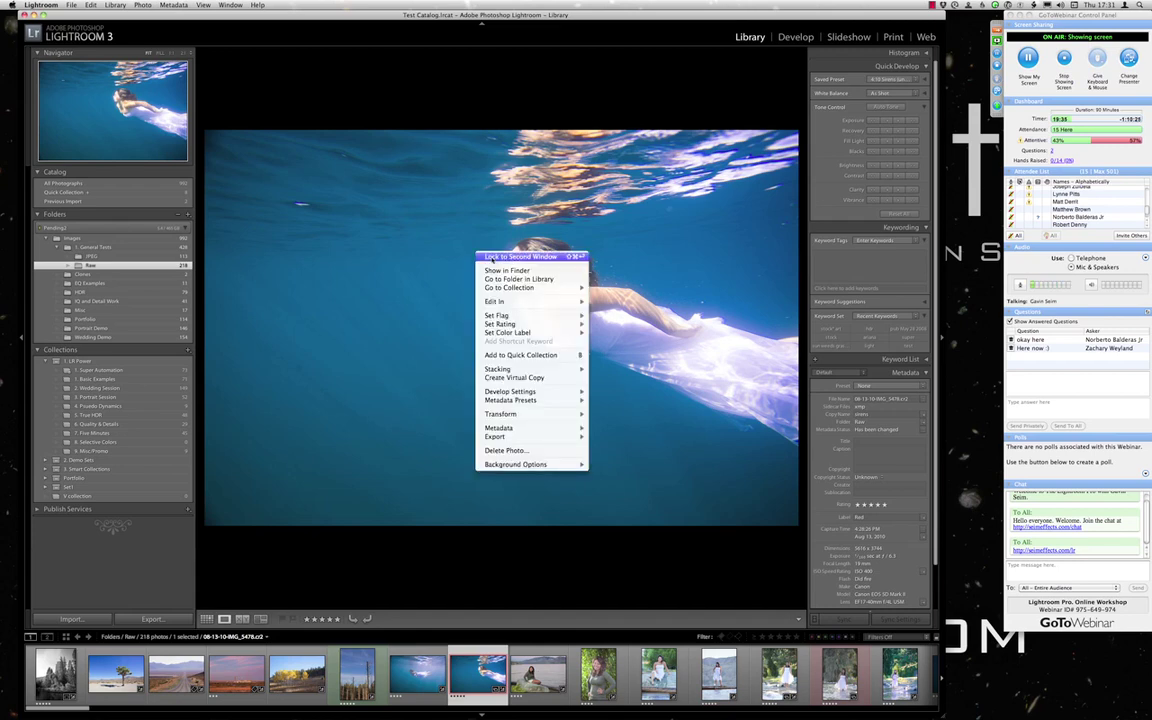
pyautogui.click(488, 509)
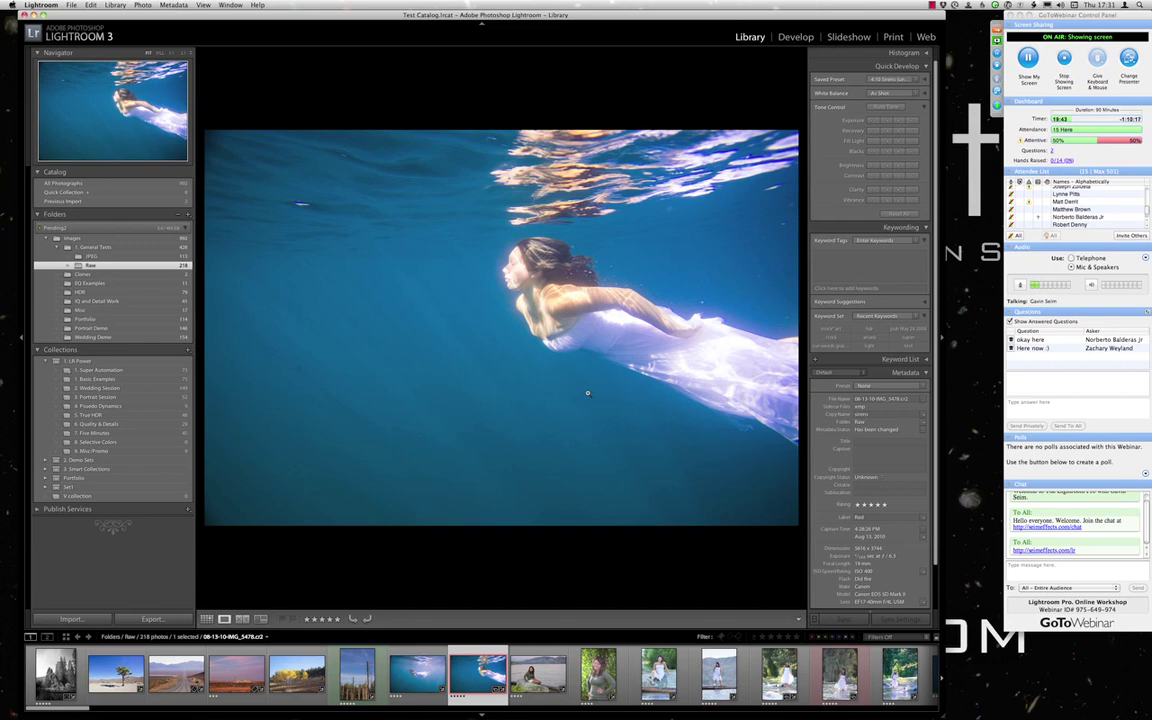
# Select the Joshua tree, aspen, dead-tree, wider swimmer and standing white-dress photos together in the grid.
pyautogui.press('g')
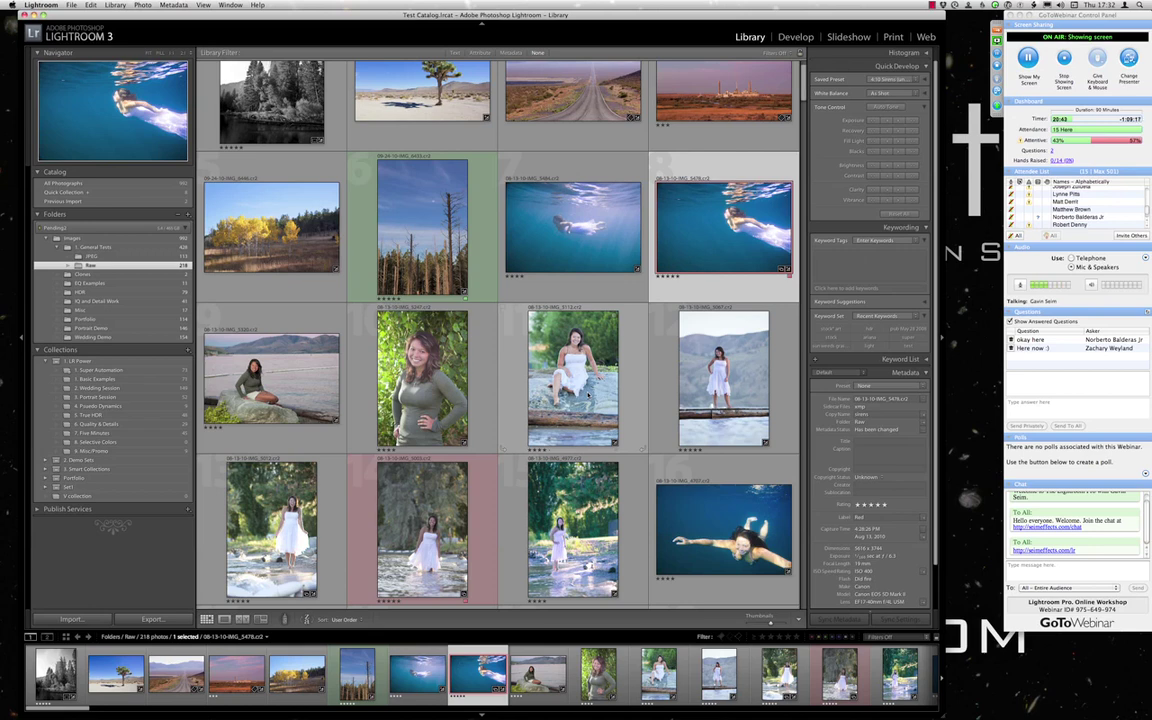
pyautogui.scroll(2, 501, 448)
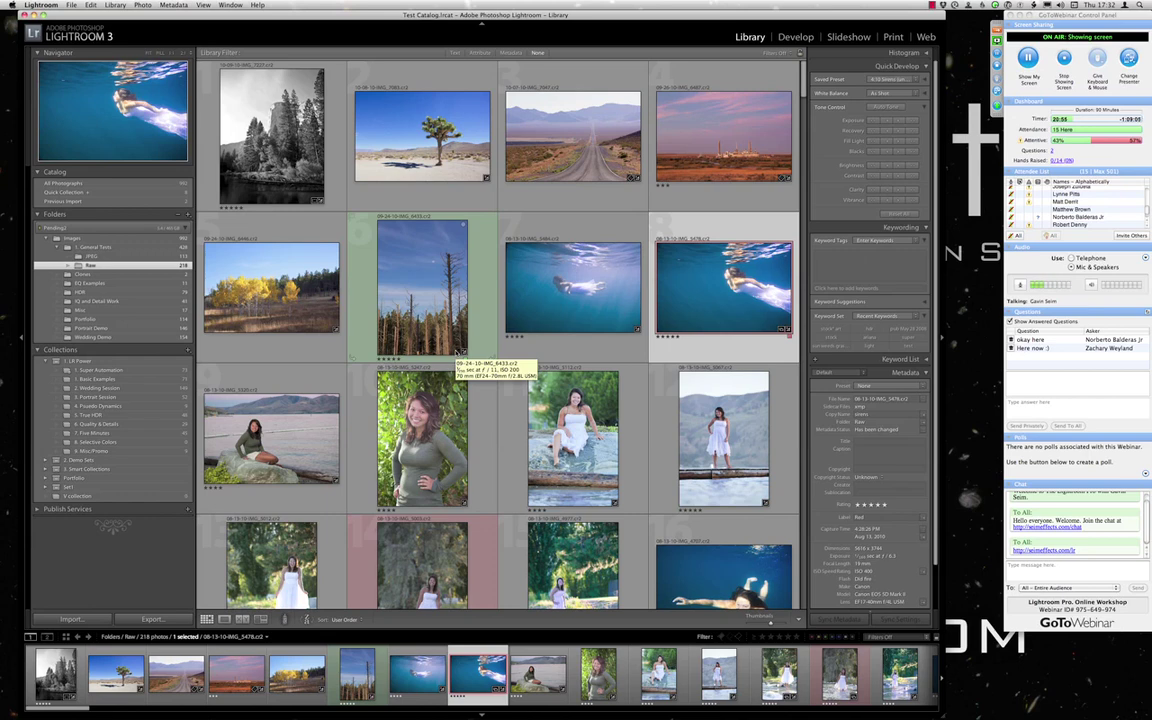
pyautogui.keyDown('super'); pyautogui.click(590, 300); pyautogui.keyUp('super')
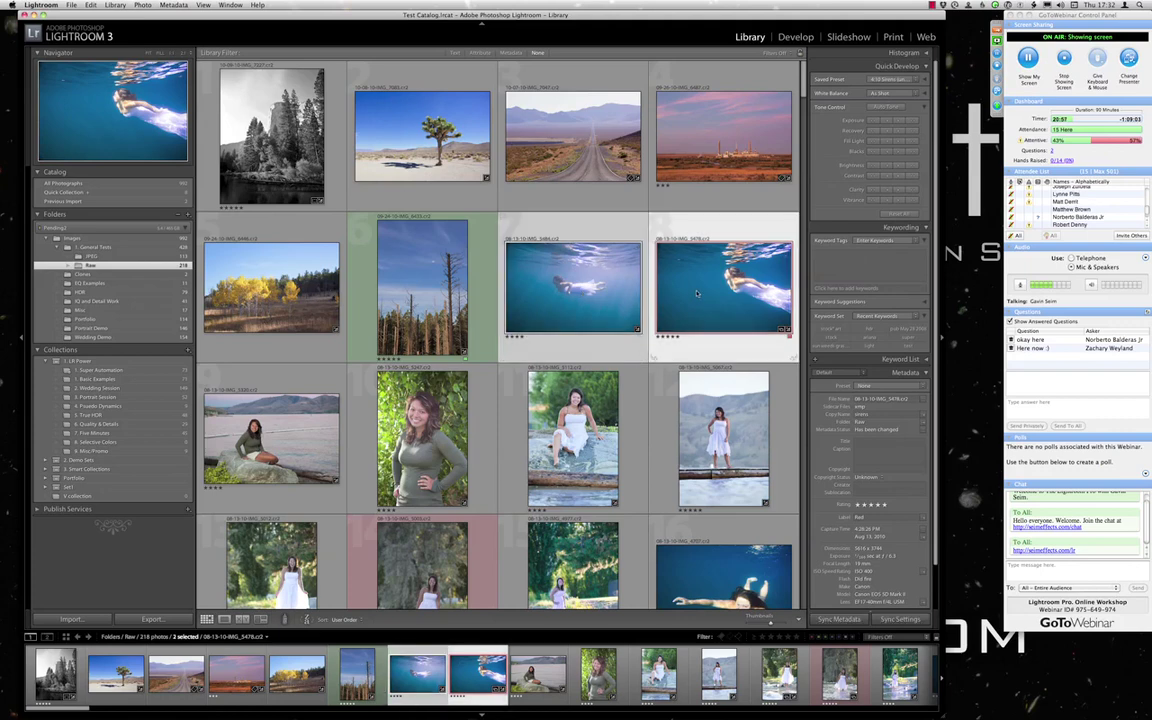
pyautogui.keyDown('super'); pyautogui.click(724, 440); pyautogui.keyUp('super')
pyautogui.keyDown('super'); pyautogui.click(422, 288); pyautogui.keyUp('super')
pyautogui.keyDown('super'); pyautogui.click(422, 135); pyautogui.keyUp('super')
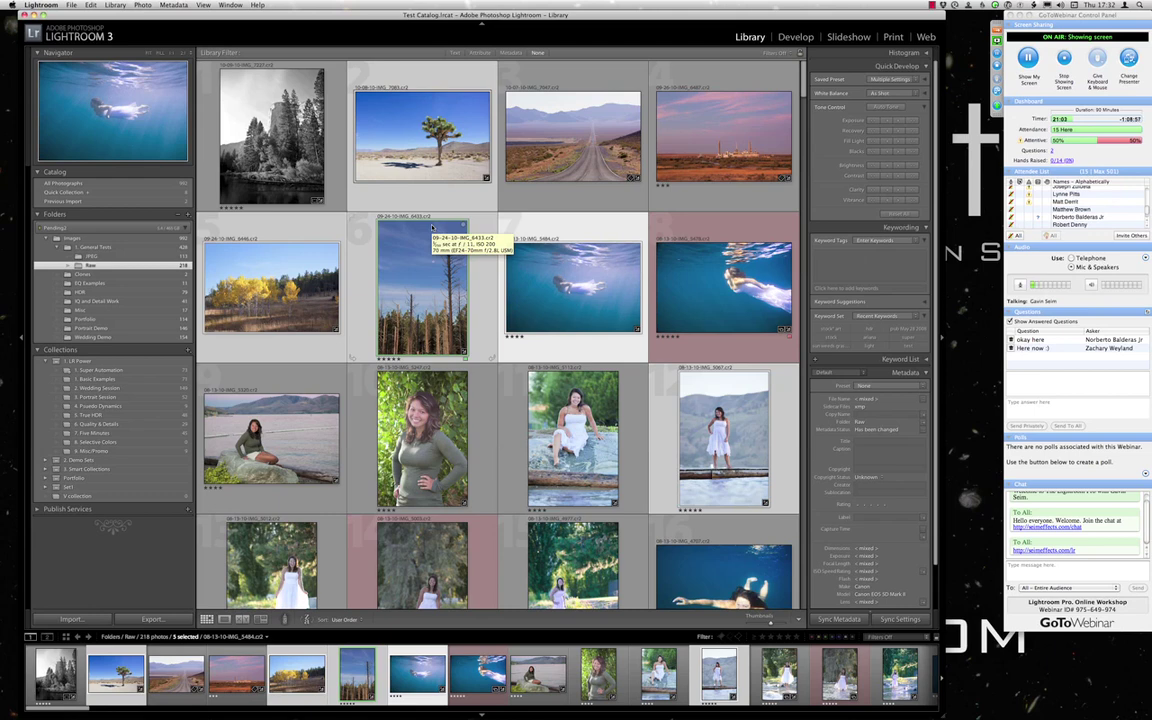
# Step through single landscape photos in the grid and select the portrait of the woman in the green top.
pyautogui.click(528, 173)
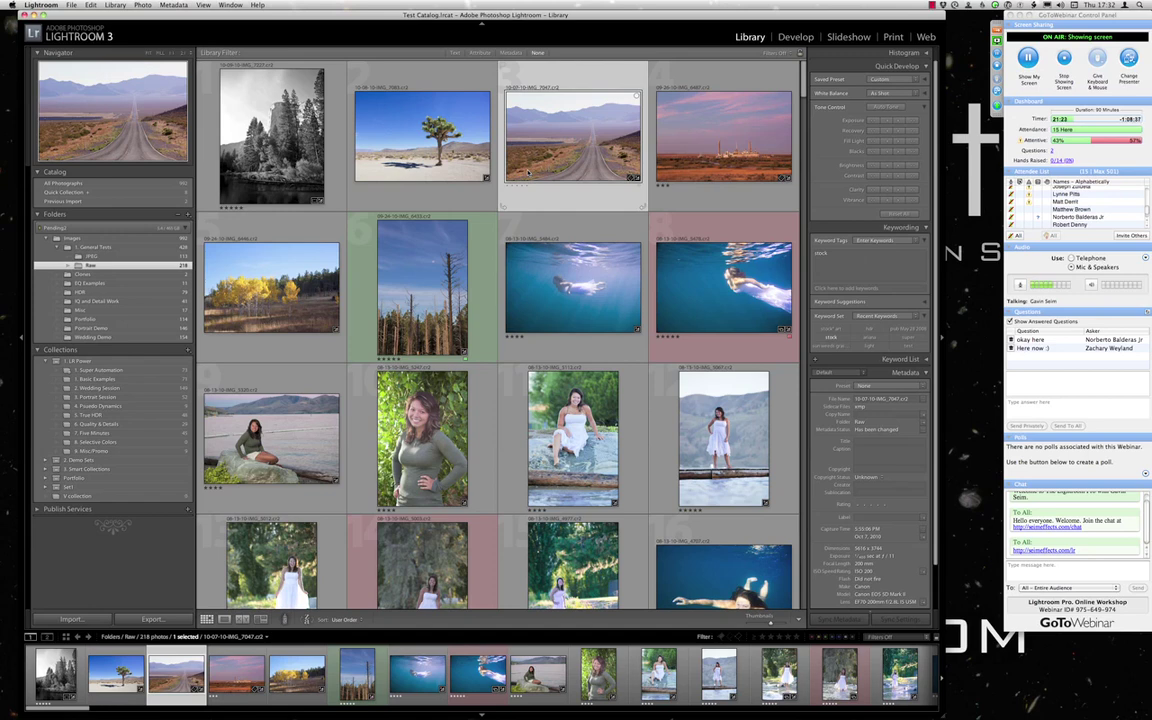
pyautogui.press('Left')
pyautogui.press('Left')
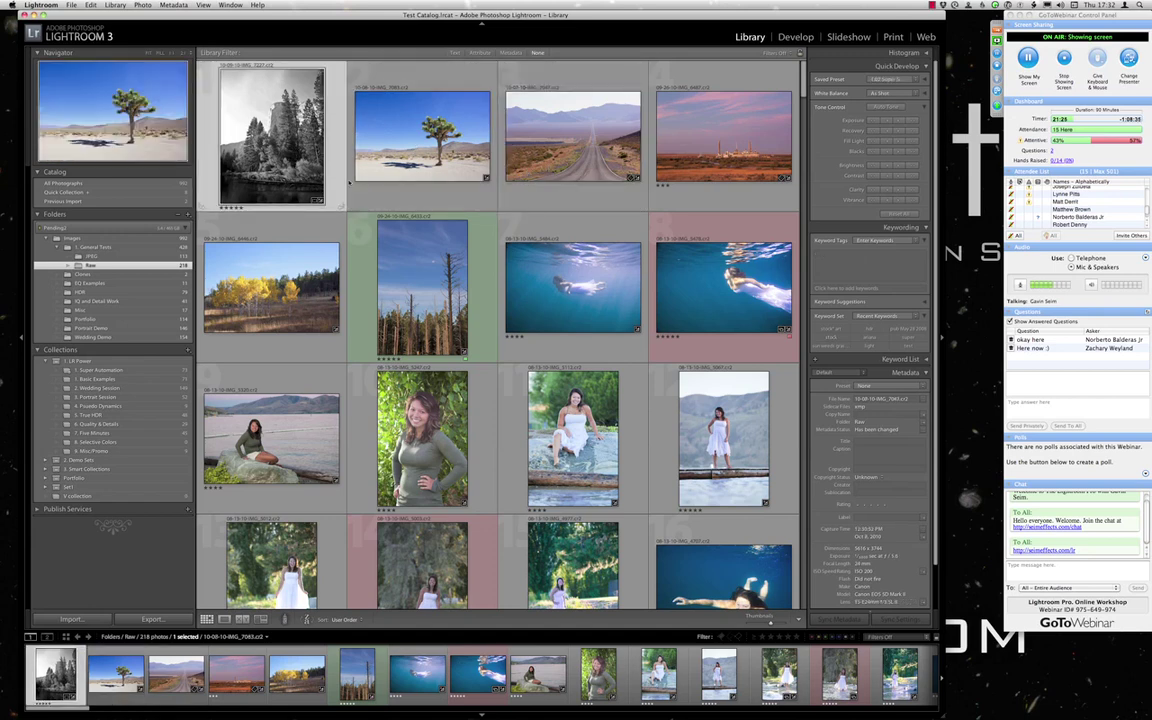
pyautogui.click(382, 271)
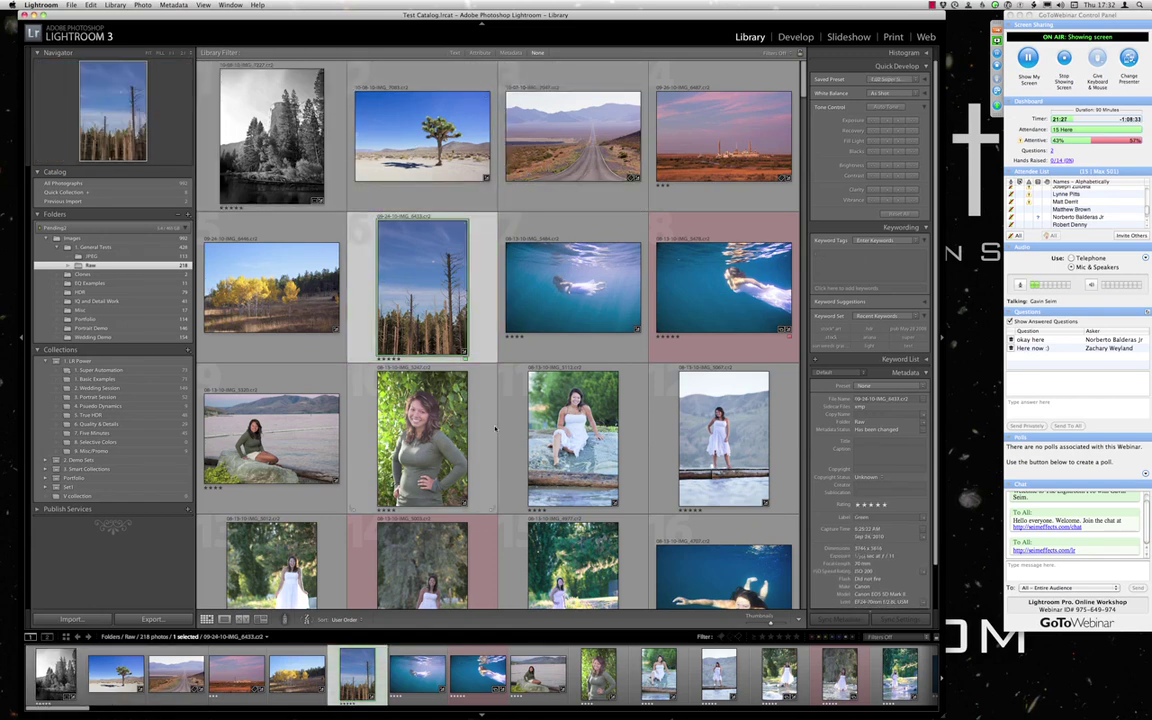
pyautogui.click(439, 436)
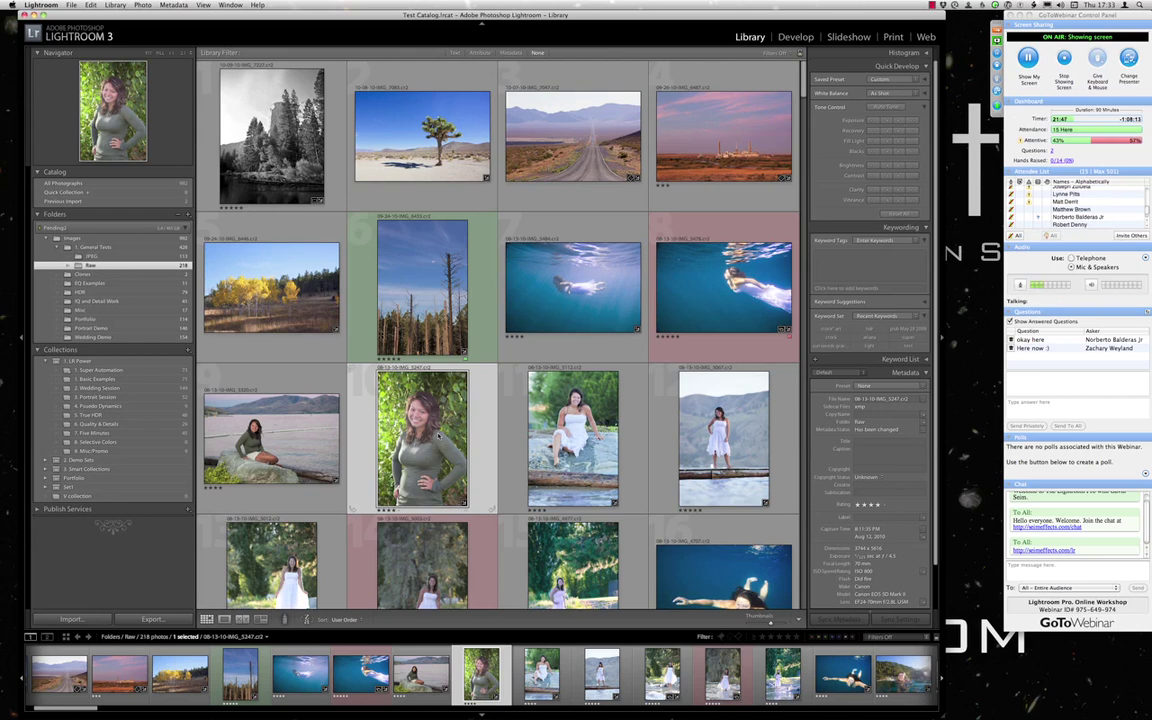
pyautogui.click(575, 302)
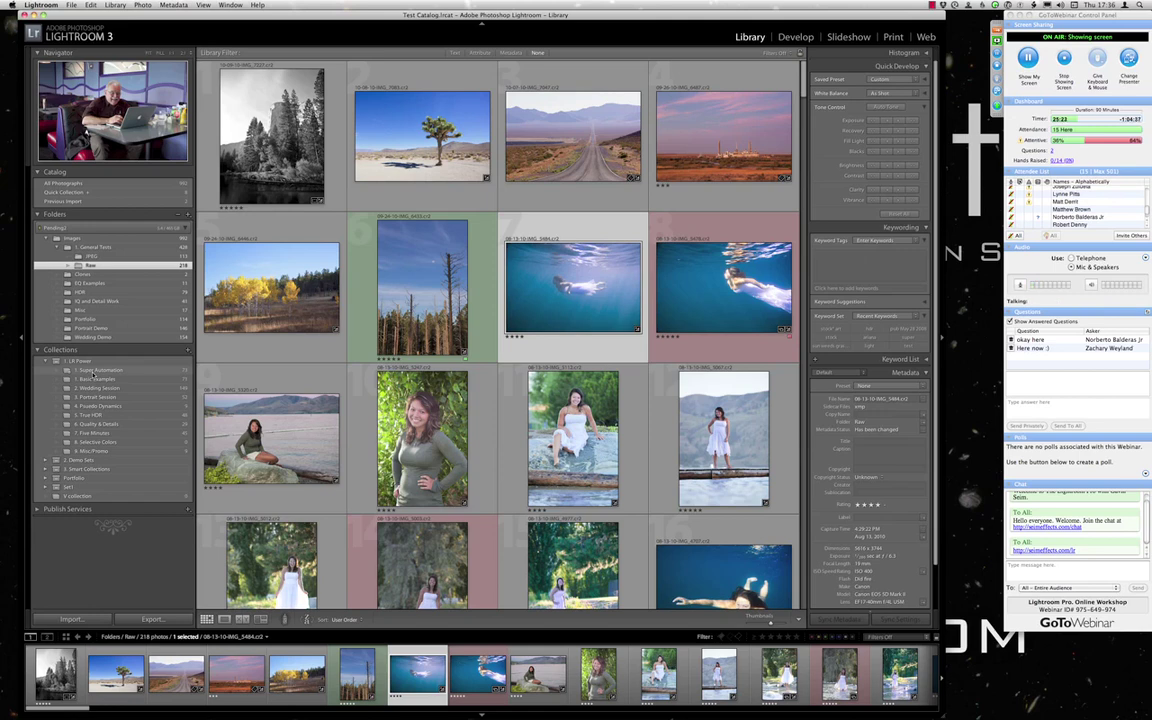
pyautogui.moveTo(640, 712)
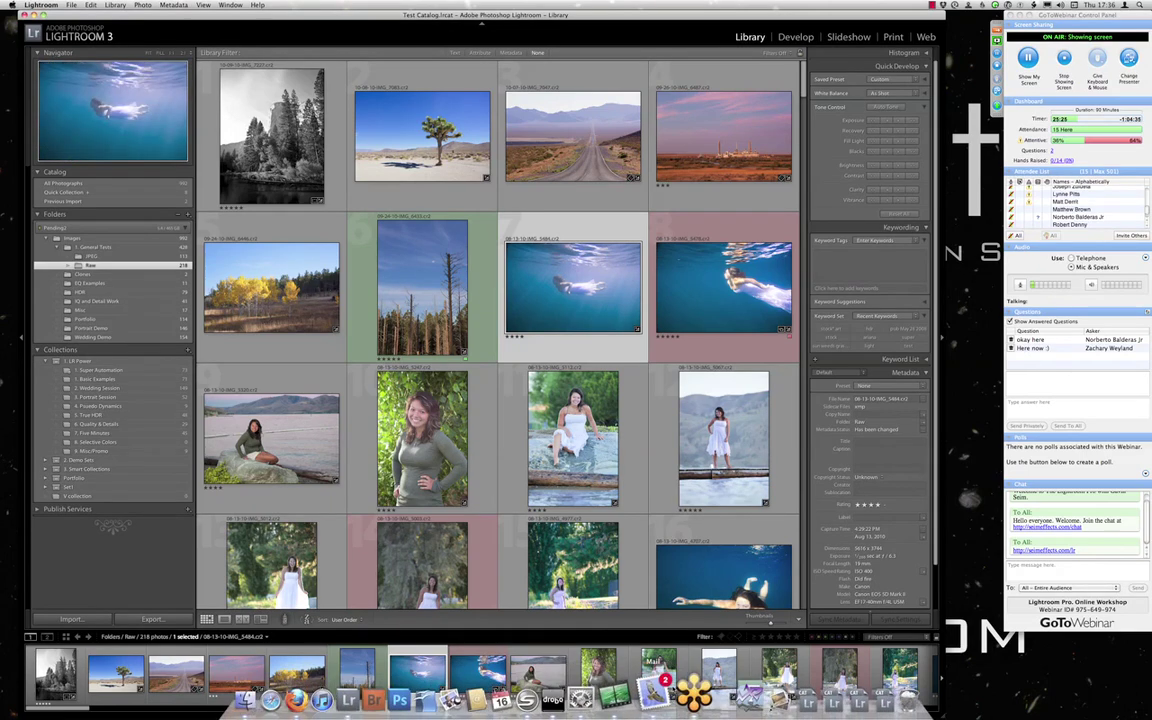
pyautogui.click(655, 690)
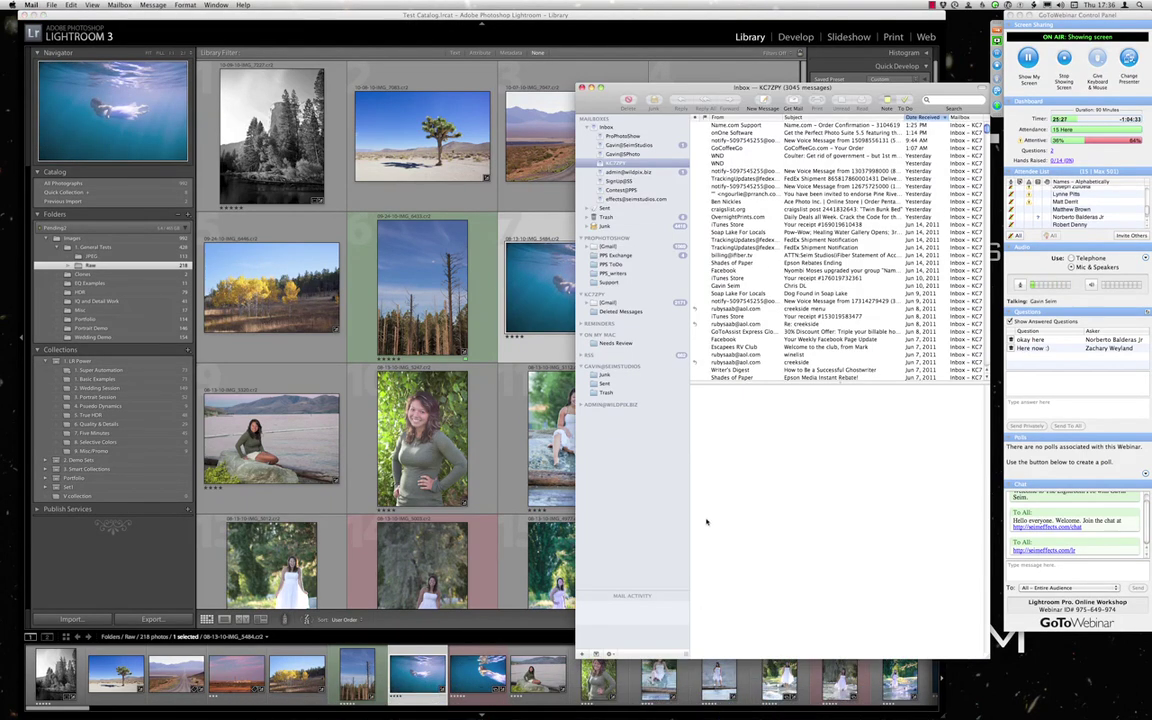
pyautogui.click(707, 521)
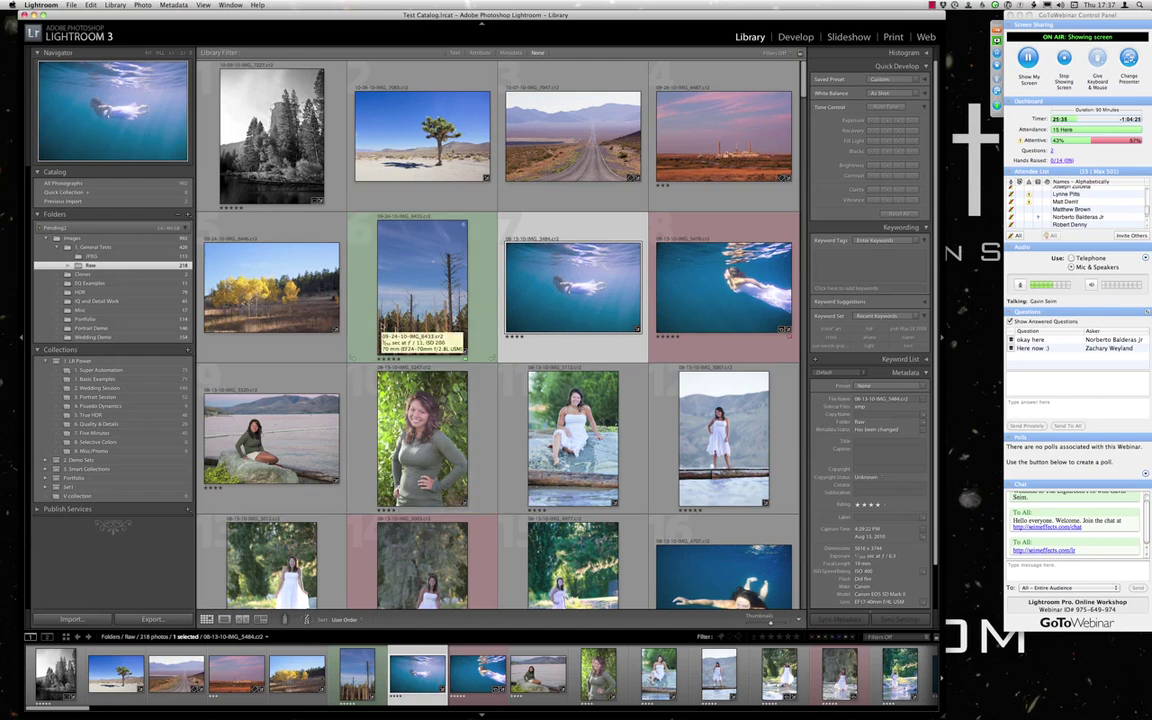
pyautogui.click(360, 291)
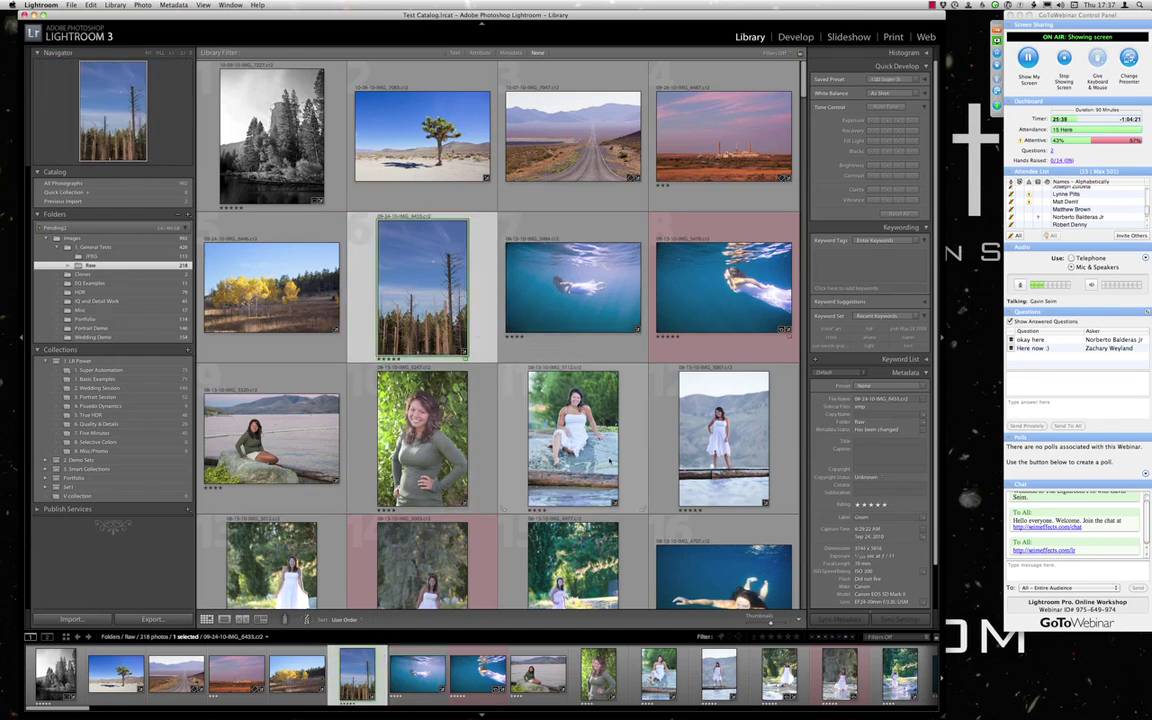
pyautogui.click(285, 148)
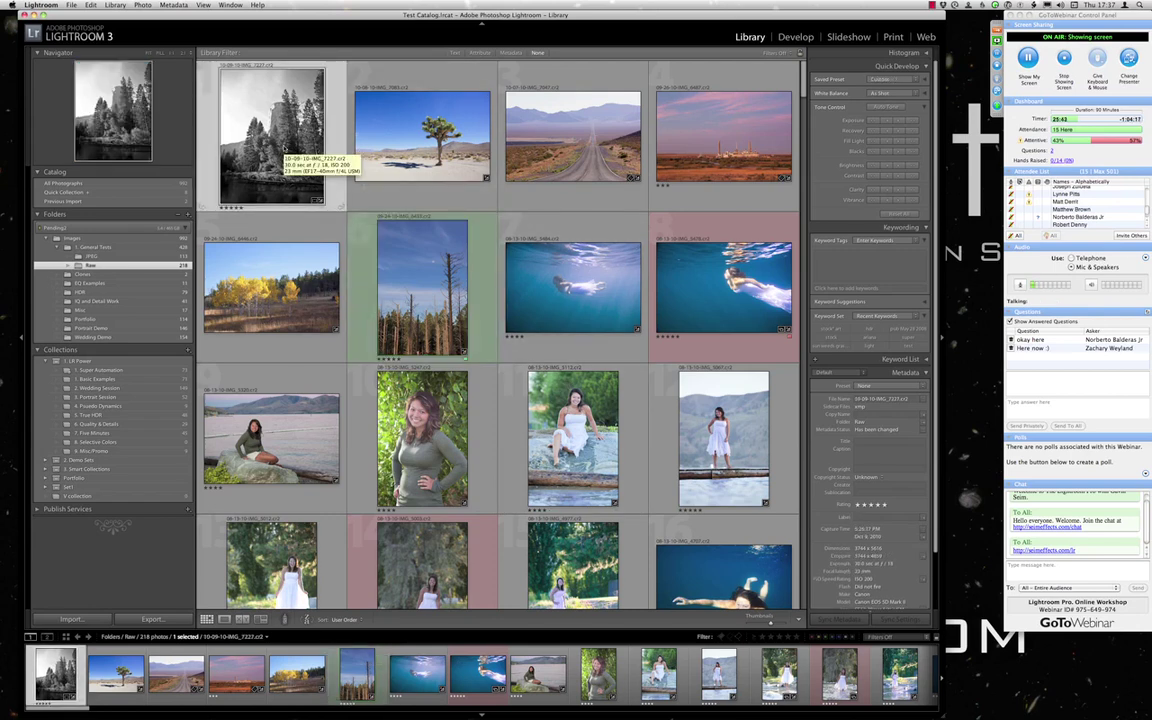
# Show the IQ and Detail Work folder and select the black-and-white valley photo 10-09-10-IMG_7260-Edit.psd.
pyautogui.click(92, 300)
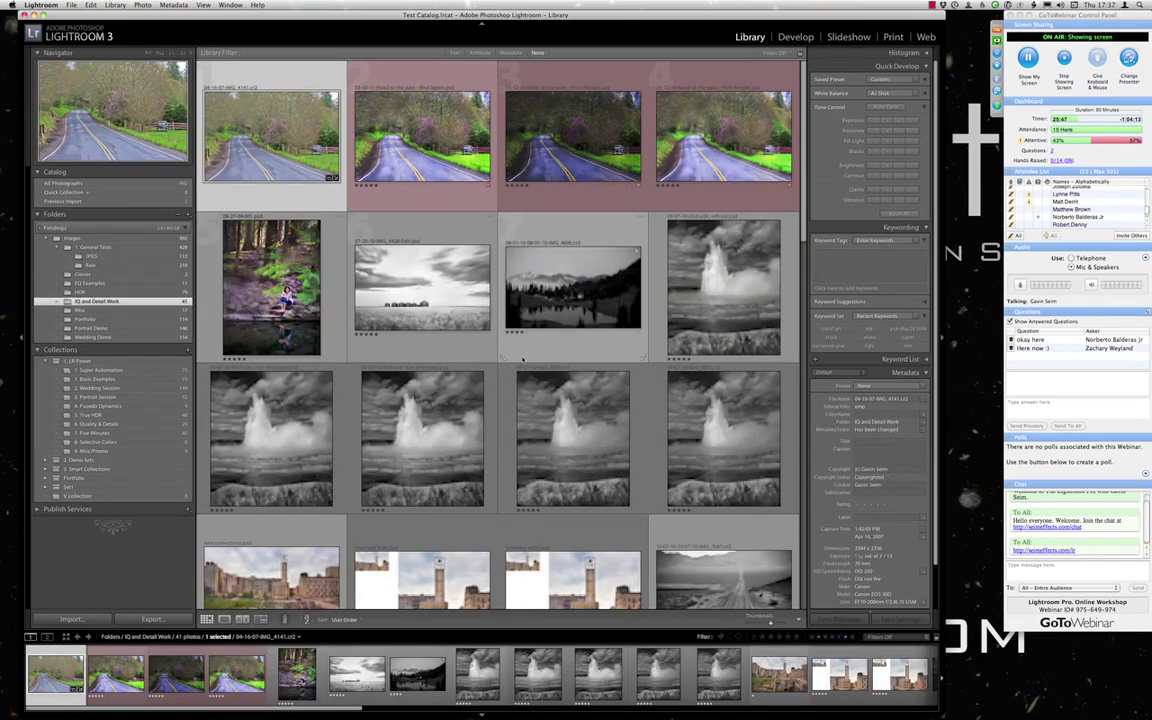
pyautogui.scroll(-5, 510, 347)
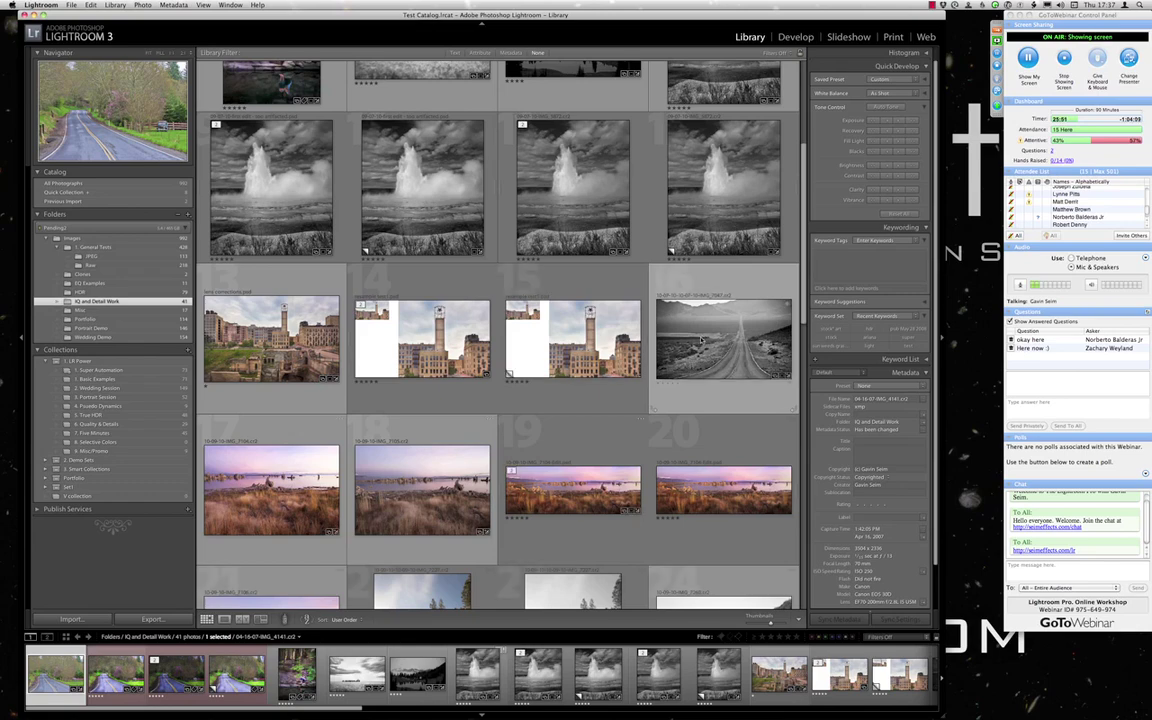
pyautogui.scroll(-3, 644, 375)
pyautogui.scroll(-2, 636, 388)
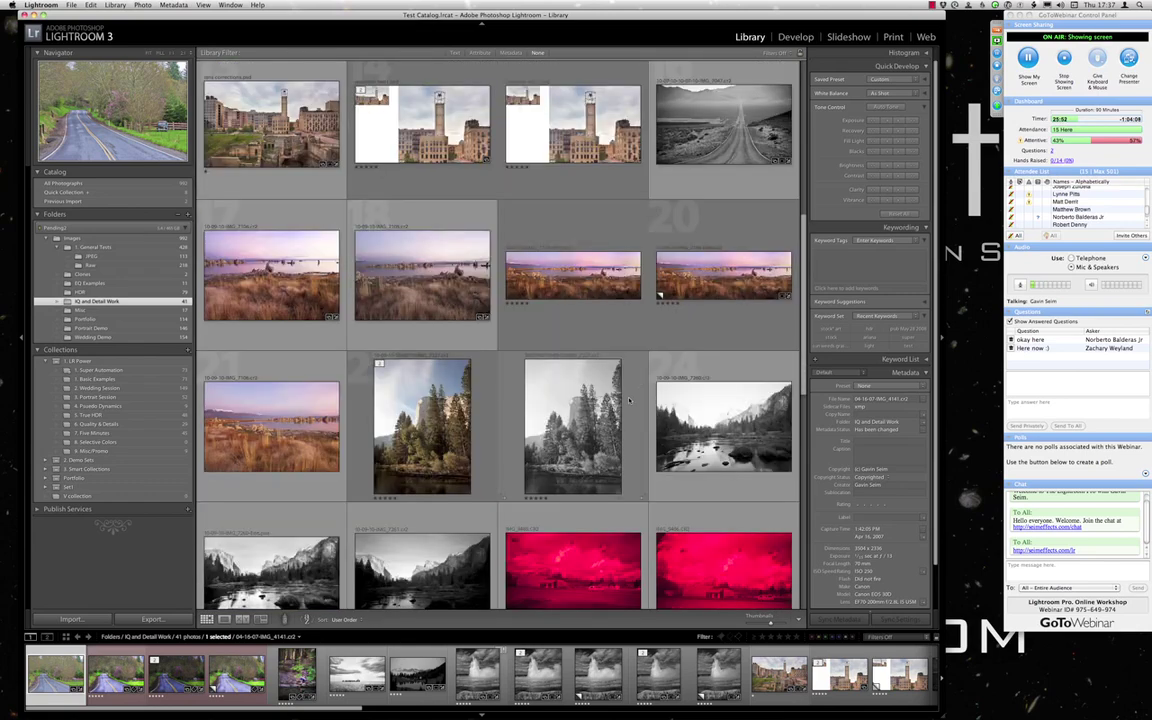
pyautogui.click(576, 428)
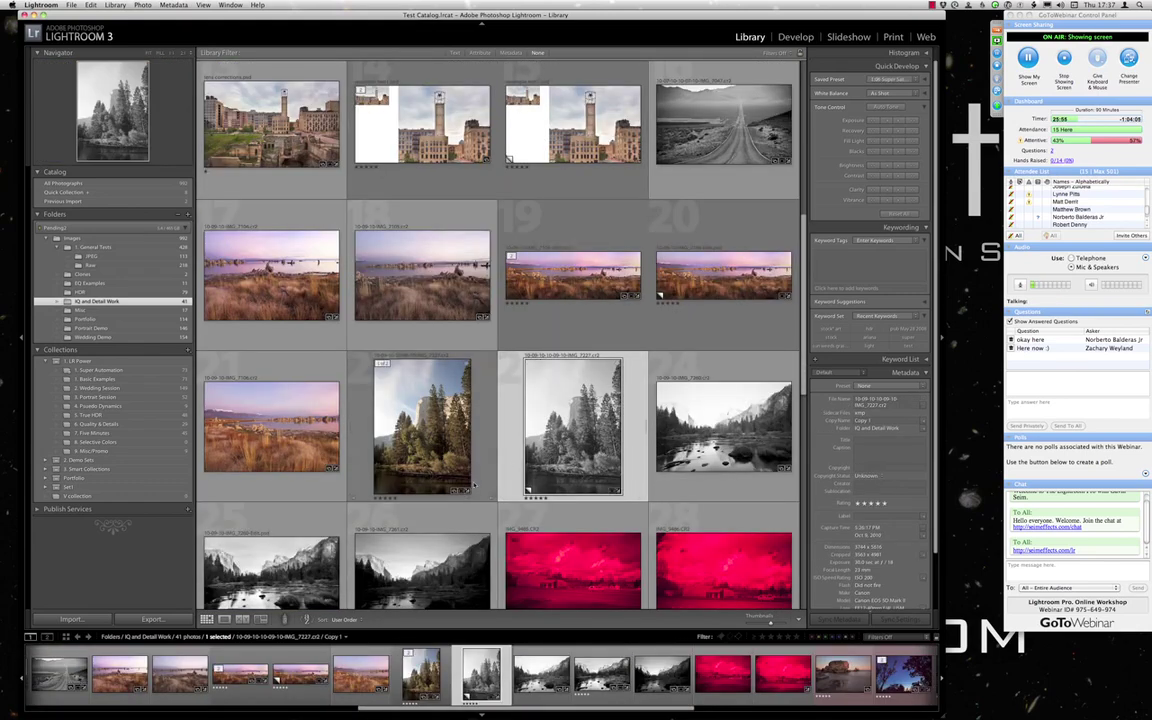
pyautogui.scroll(-2, 474, 484)
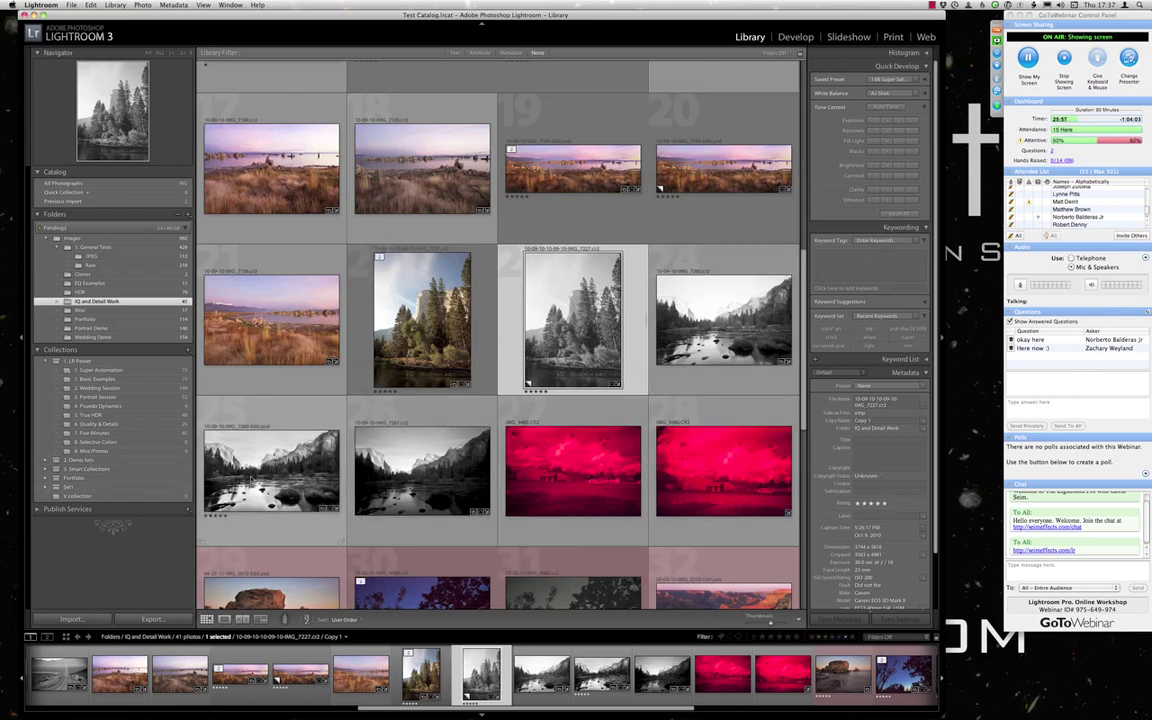
pyautogui.click(252, 478)
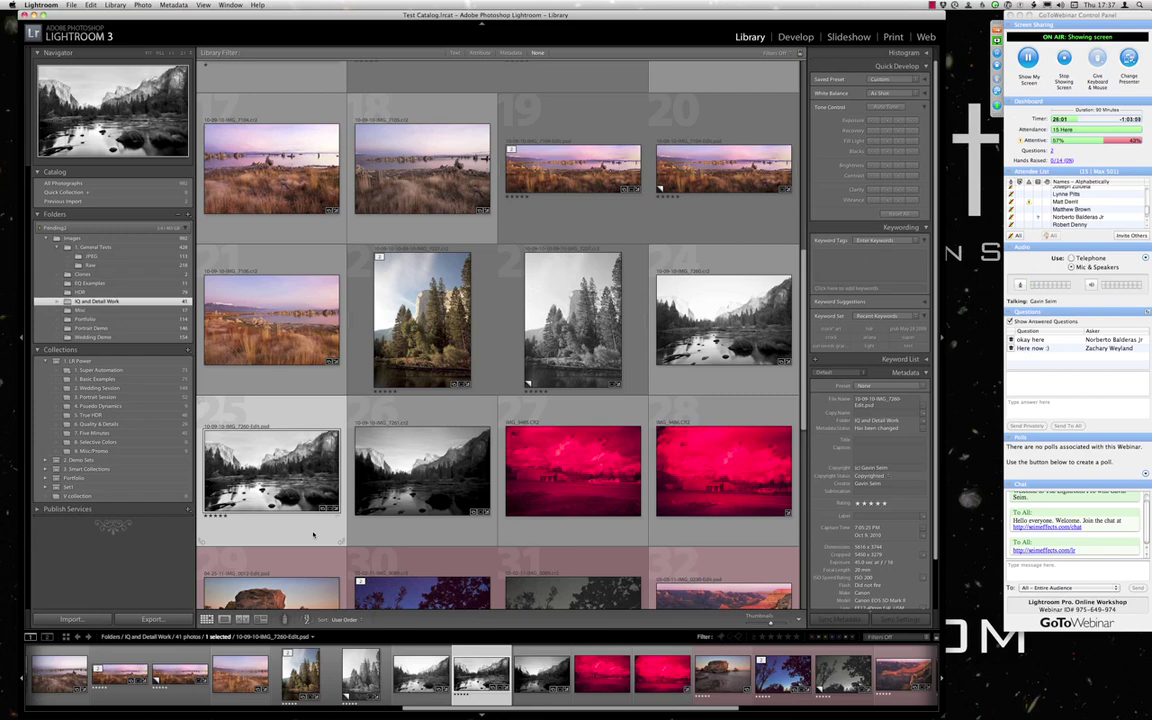
# Compare the edited black-and-white valley photo with its two neighbouring raw versions in Loupe view, ending on 10-09-10-IMG_7261.cr2.
pyautogui.press('e')
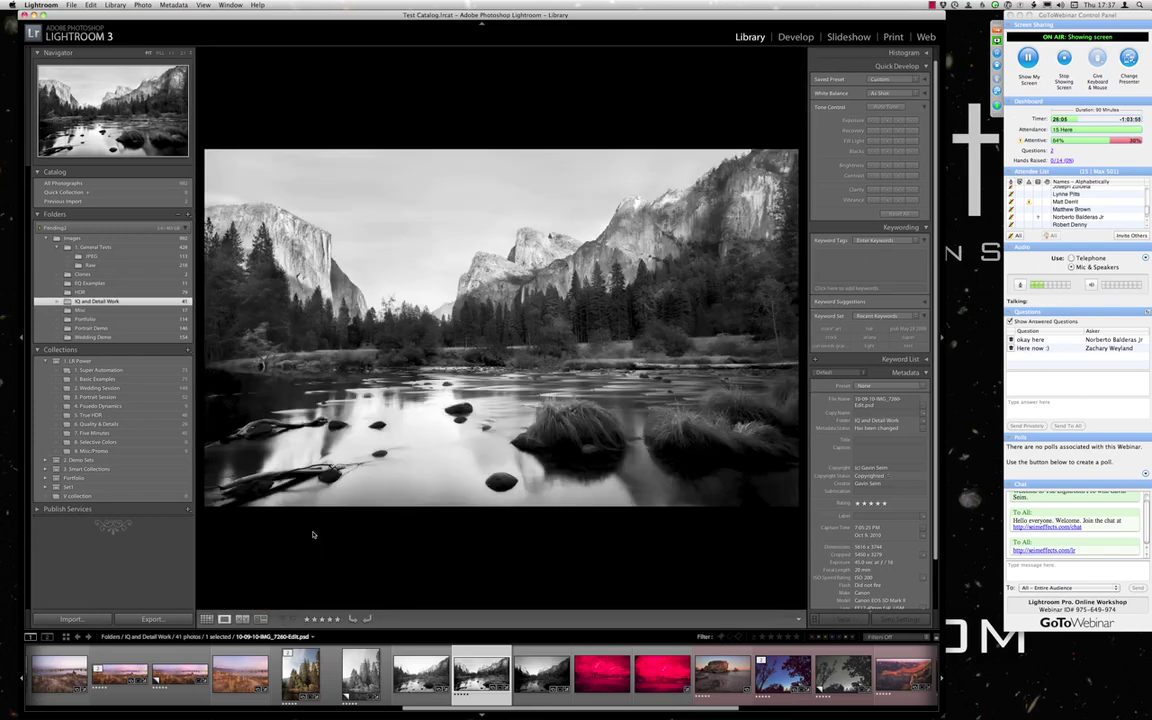
pyautogui.press('Right')
pyautogui.press('Left')
pyautogui.press('Left')
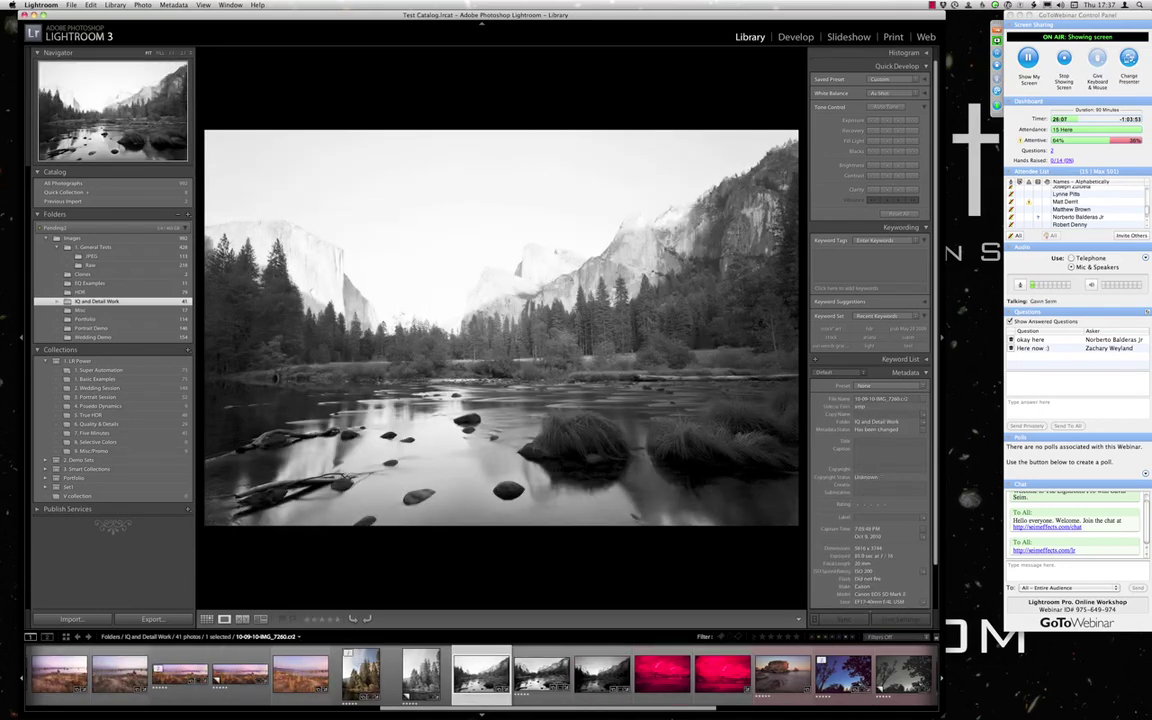
pyautogui.press('Right')
pyautogui.press('Right')
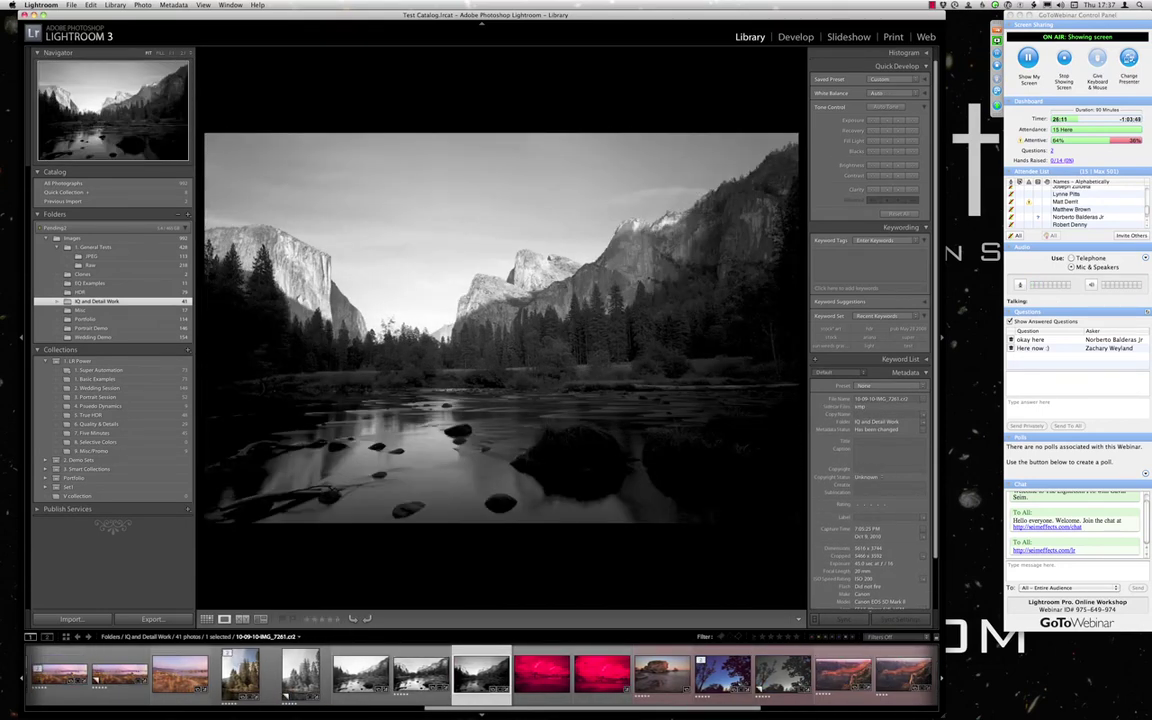
pyautogui.press('Left')
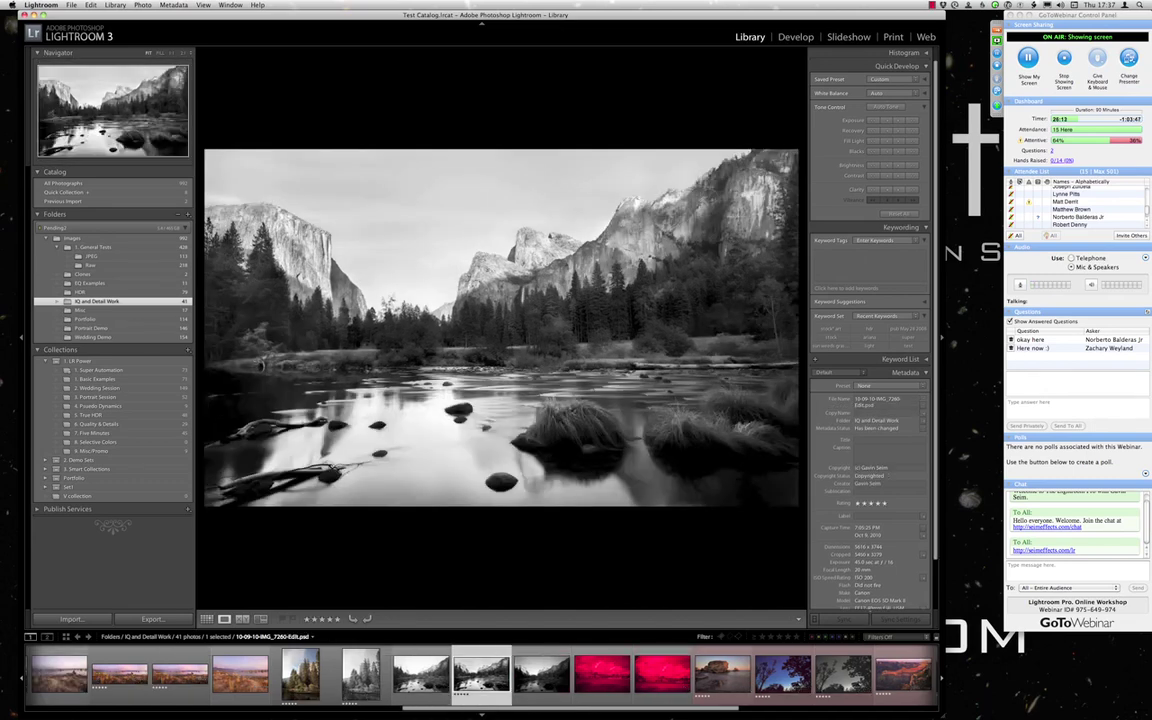
pyautogui.press('Right')
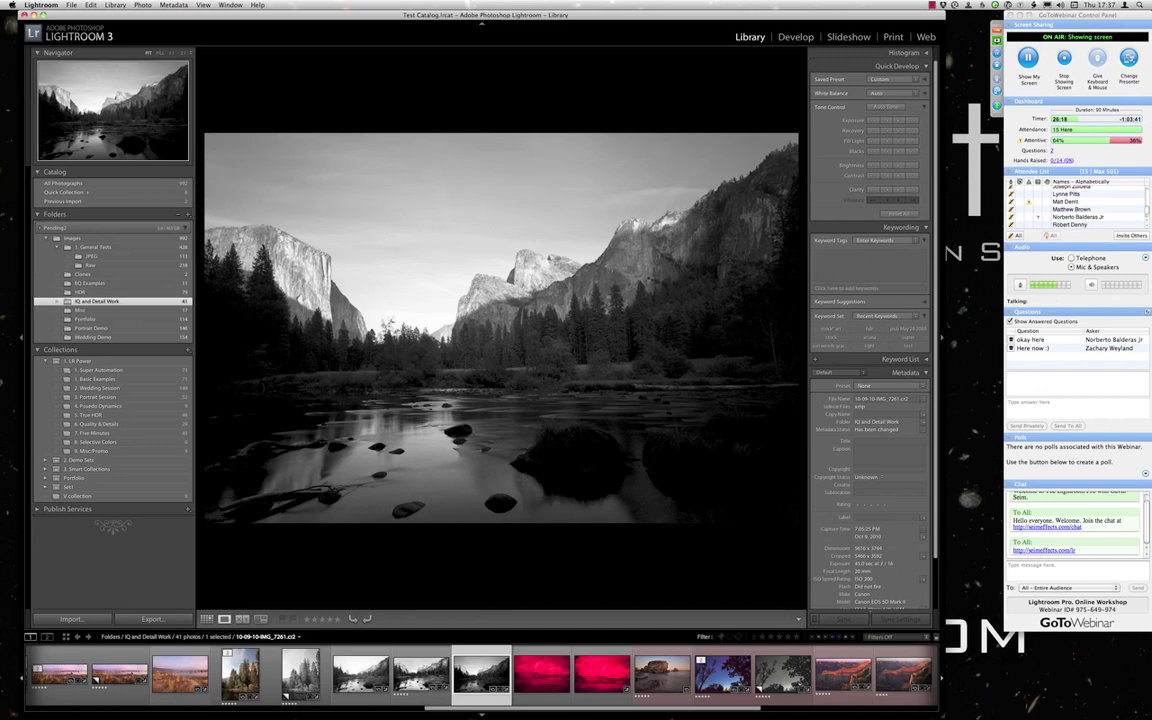
# Raise the valley photo's exposure by two small Quick Develop increments and show its histogram.
pyautogui.click(900, 121)
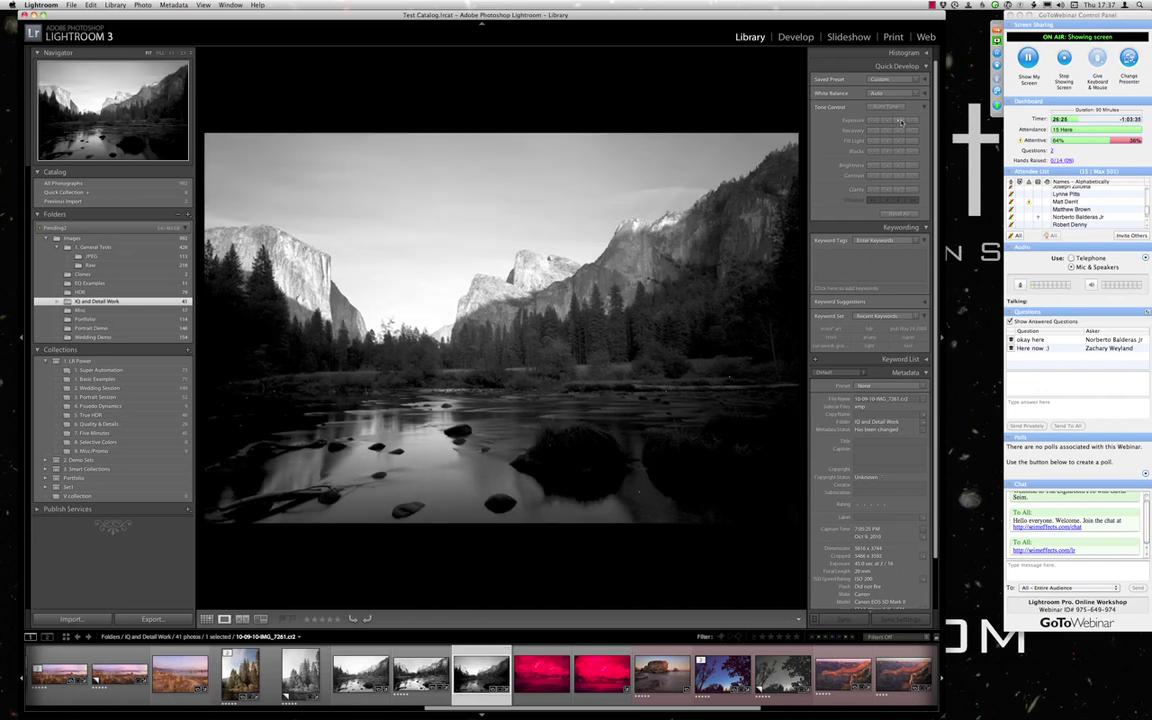
pyautogui.click(900, 121)
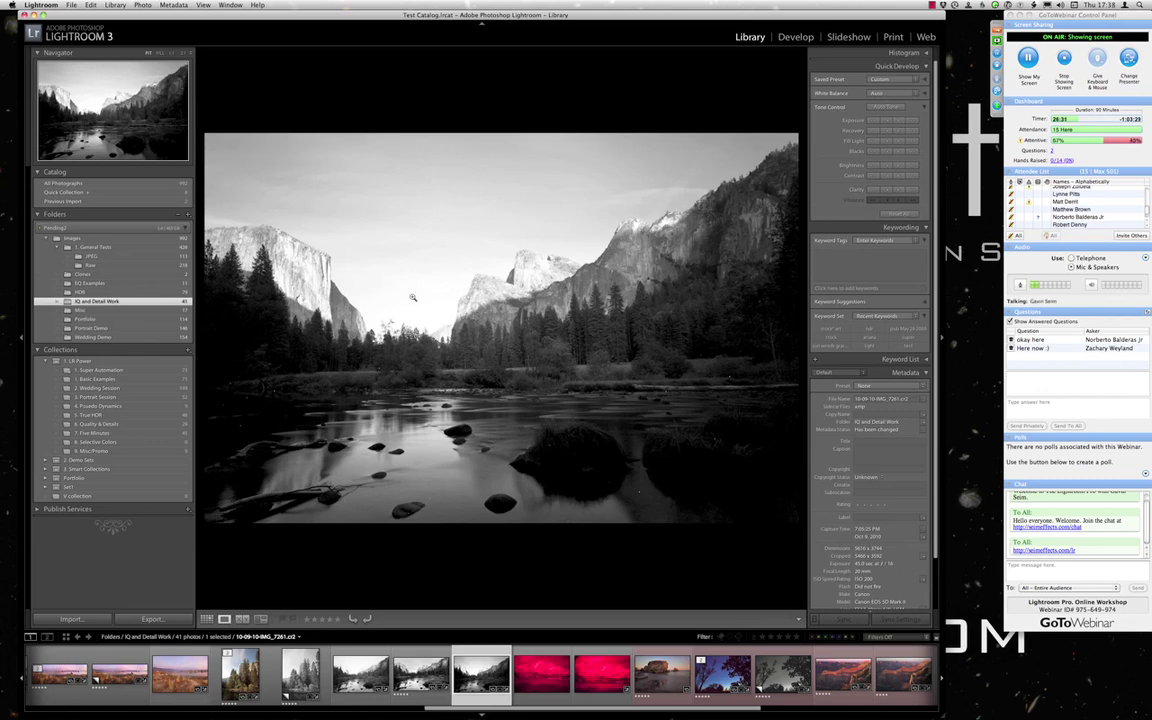
pyautogui.click(927, 53)
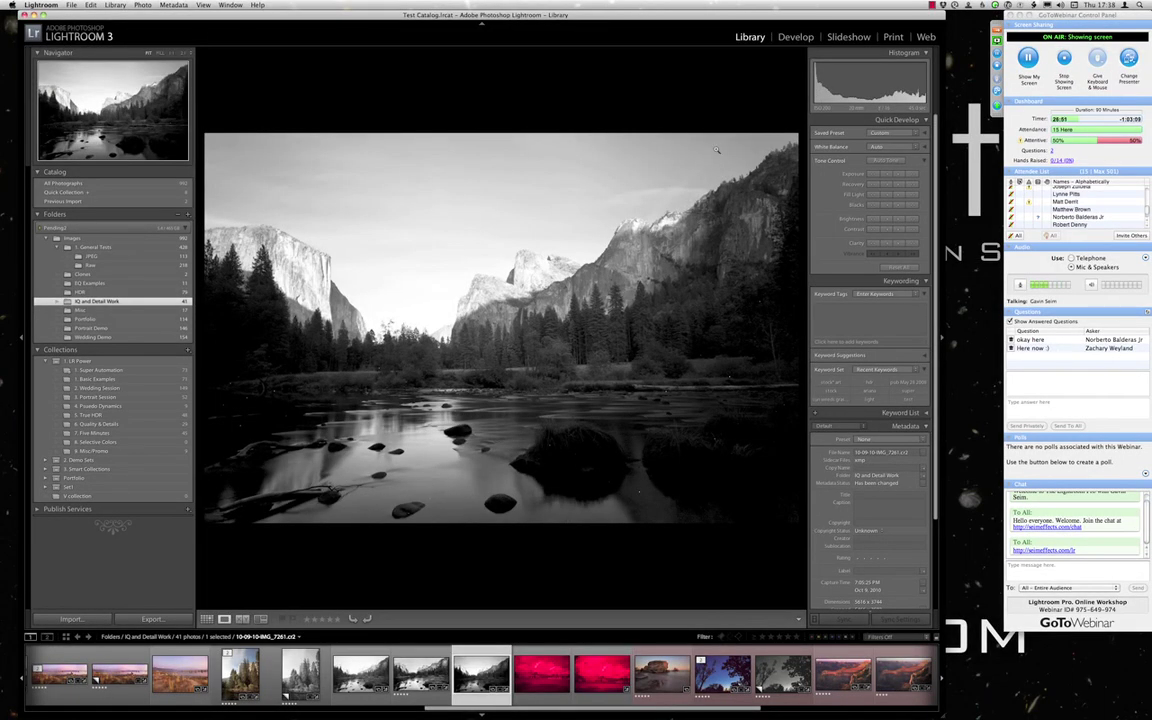
# Crop a strip of sky off the top of the valley photo in Develop.
pyautogui.press('d')
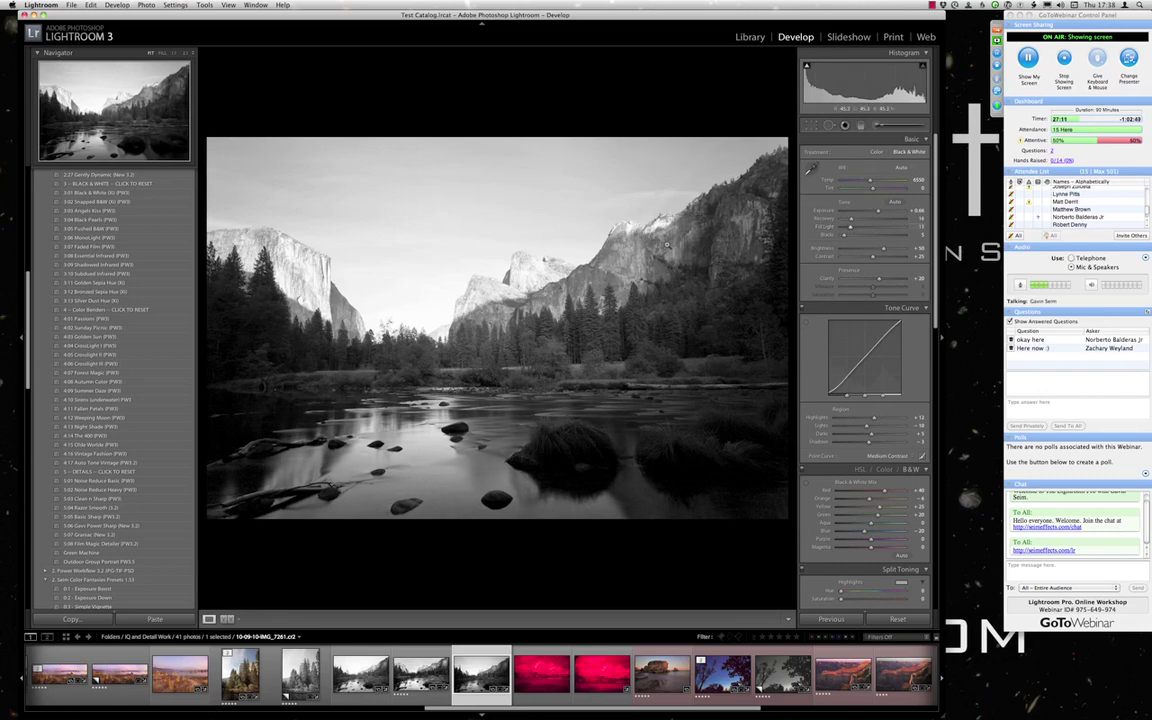
pyautogui.press('r')
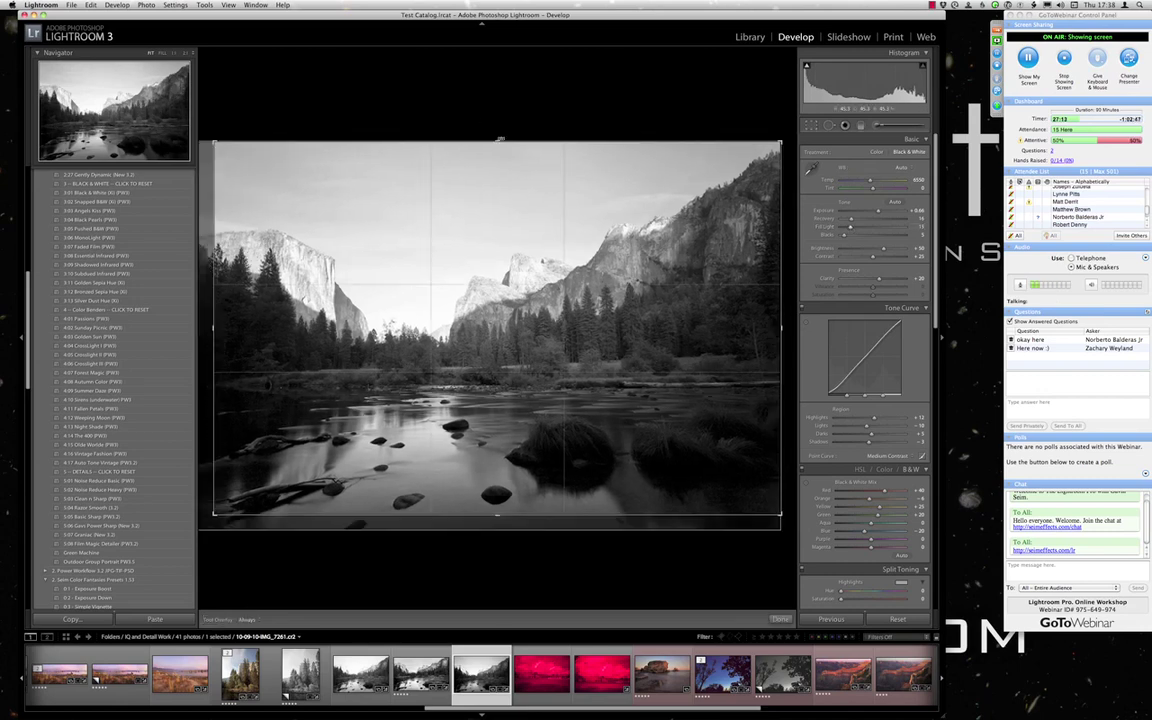
pyautogui.moveTo(499, 150)
pyautogui.mouseDown()
pyautogui.moveTo(497, 136)
pyautogui.moveTo(497, 163)
pyautogui.mouseUp()
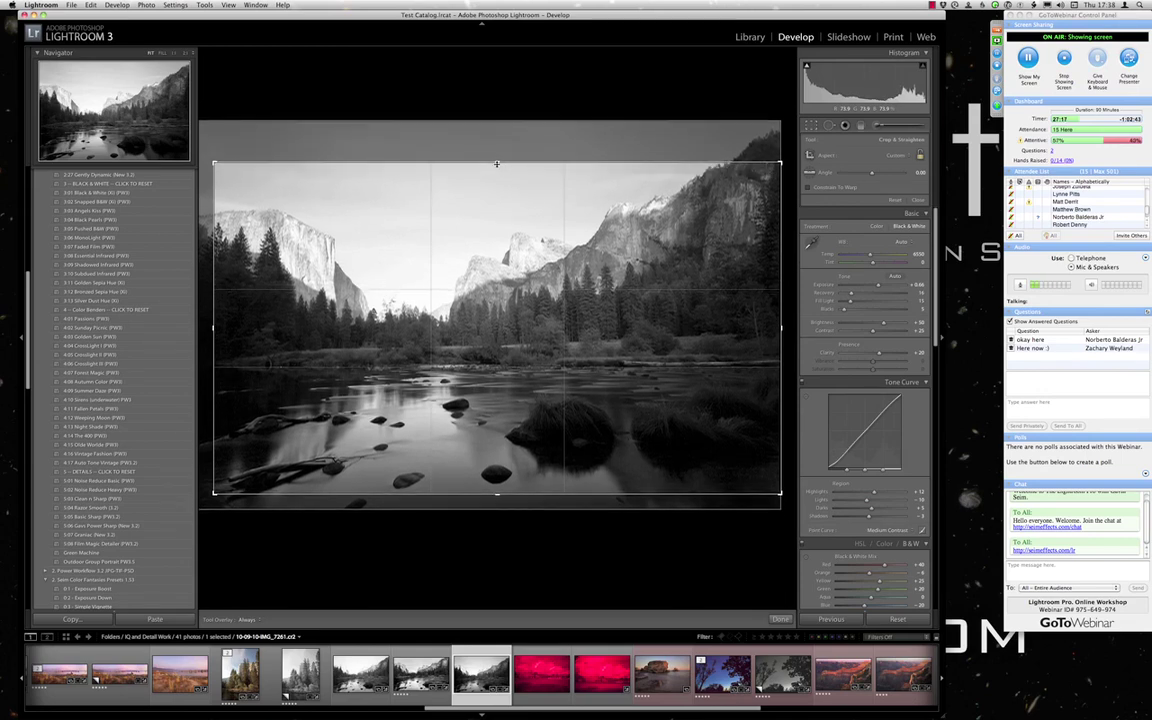
pyautogui.press('Return')
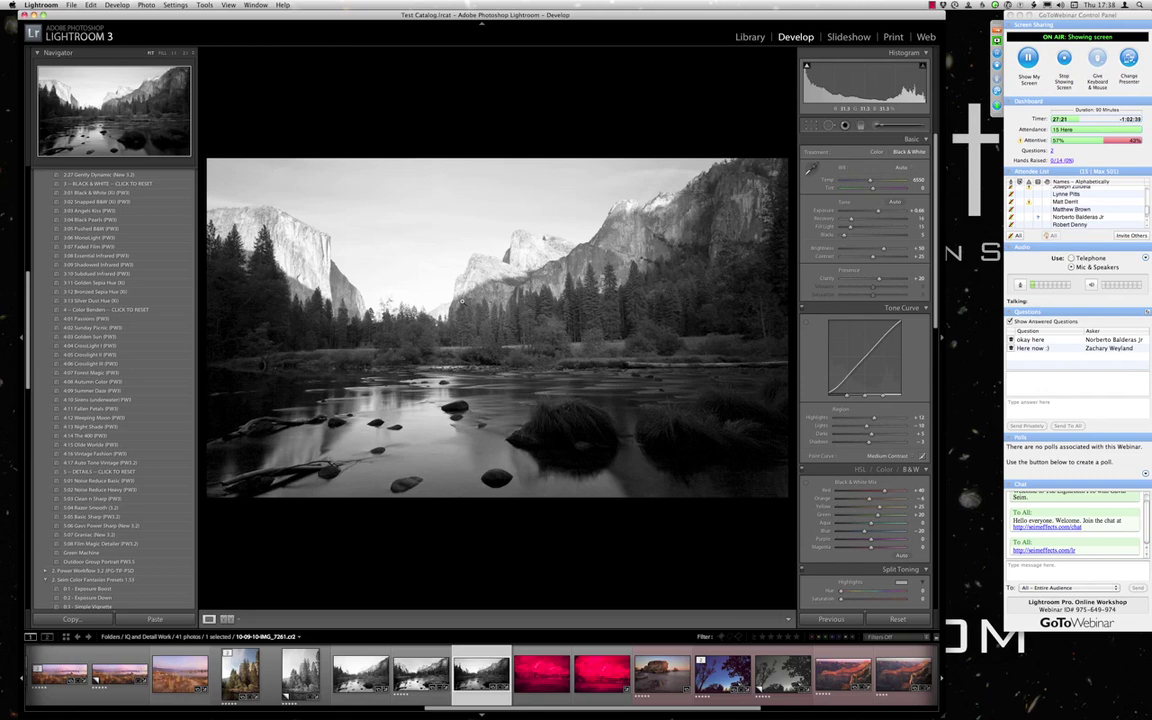
# Hide the GoToWebinar control panel and show Develop in full screen without the menu bar.
pyautogui.press('f')
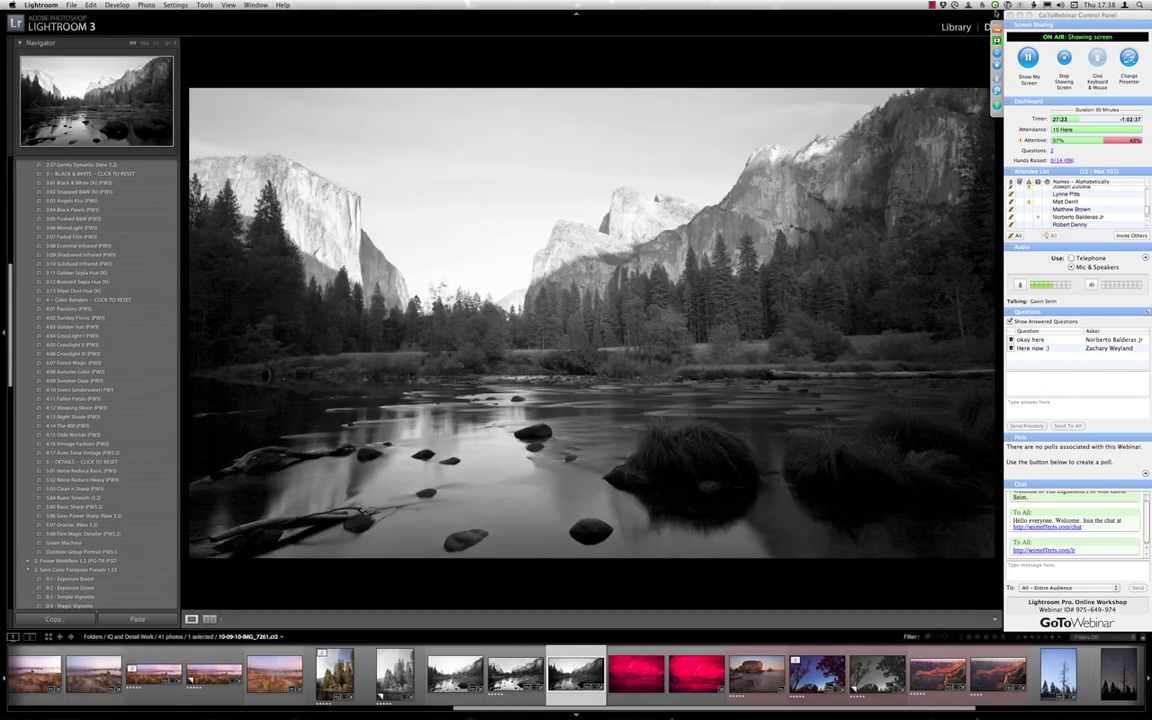
pyautogui.click(1087, 17)
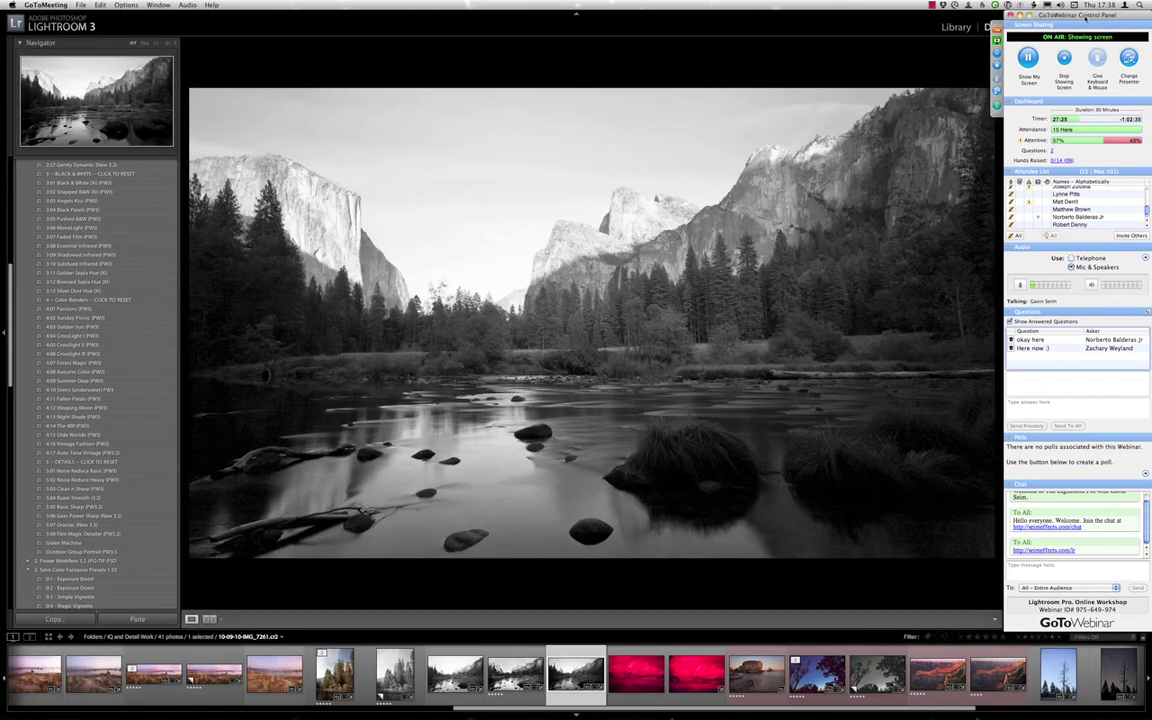
pyautogui.press('super+h')
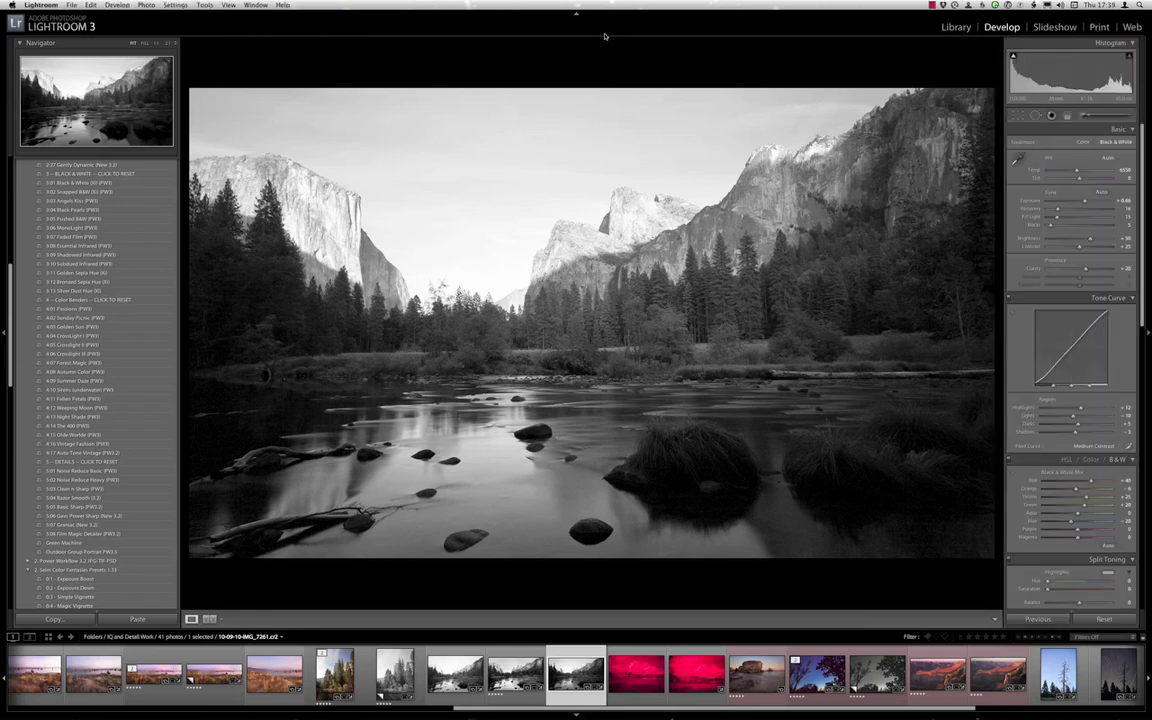
pyautogui.press('f')
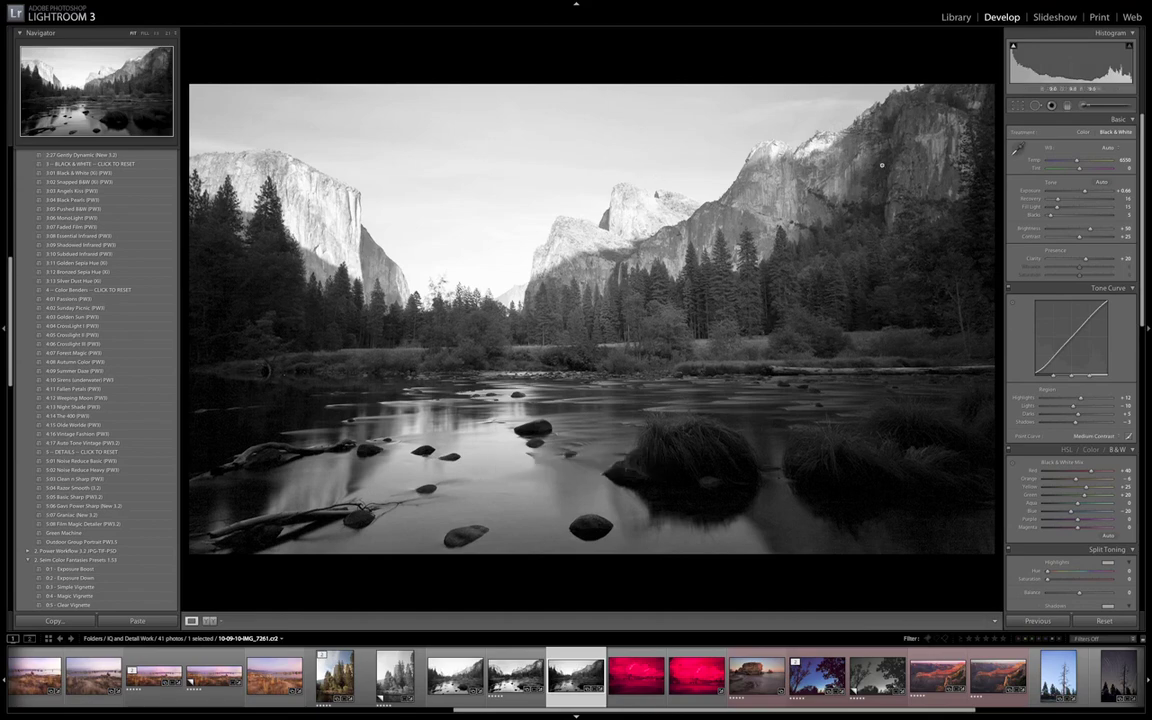
# Try lowering the whole valley photo's exposure to -1.05, and undo the change.
pyautogui.press('k')
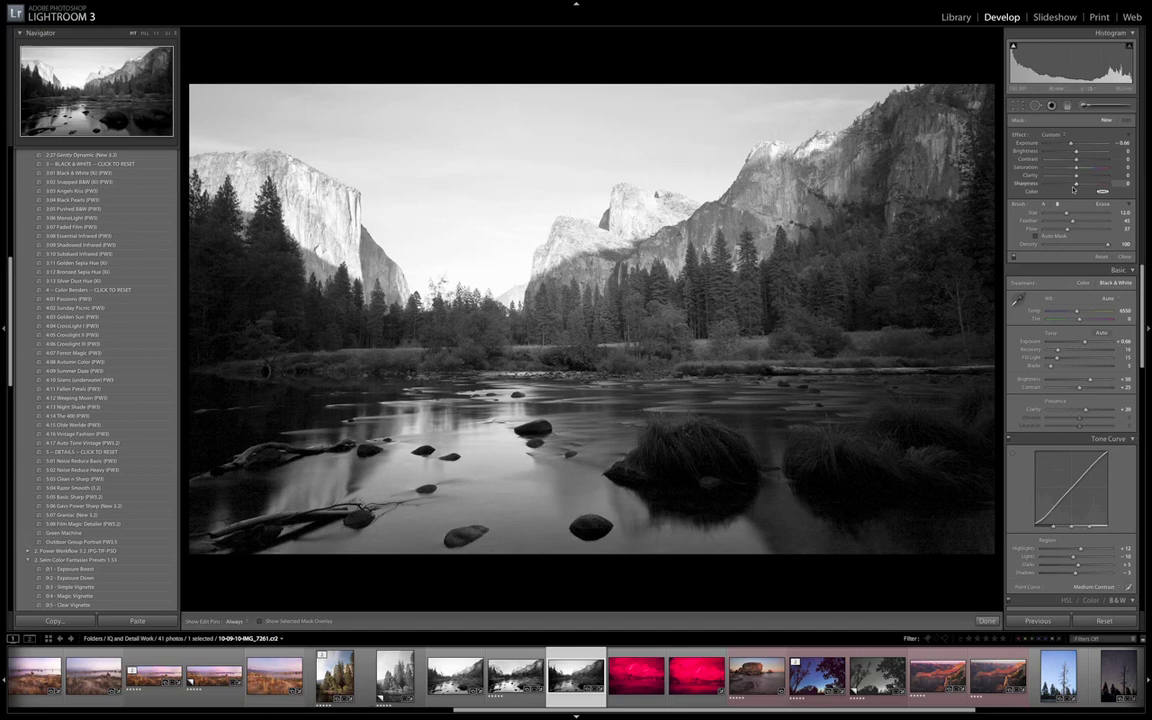
pyautogui.press('k')
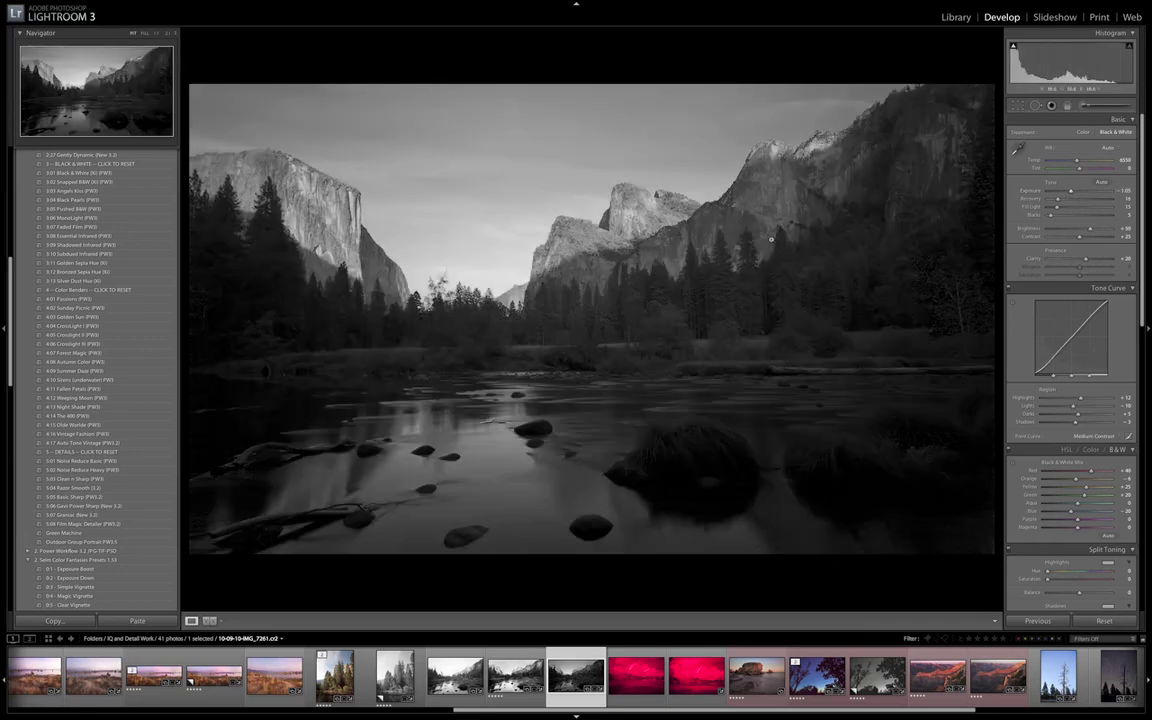
pyautogui.hotkey('ctrl', 'z')
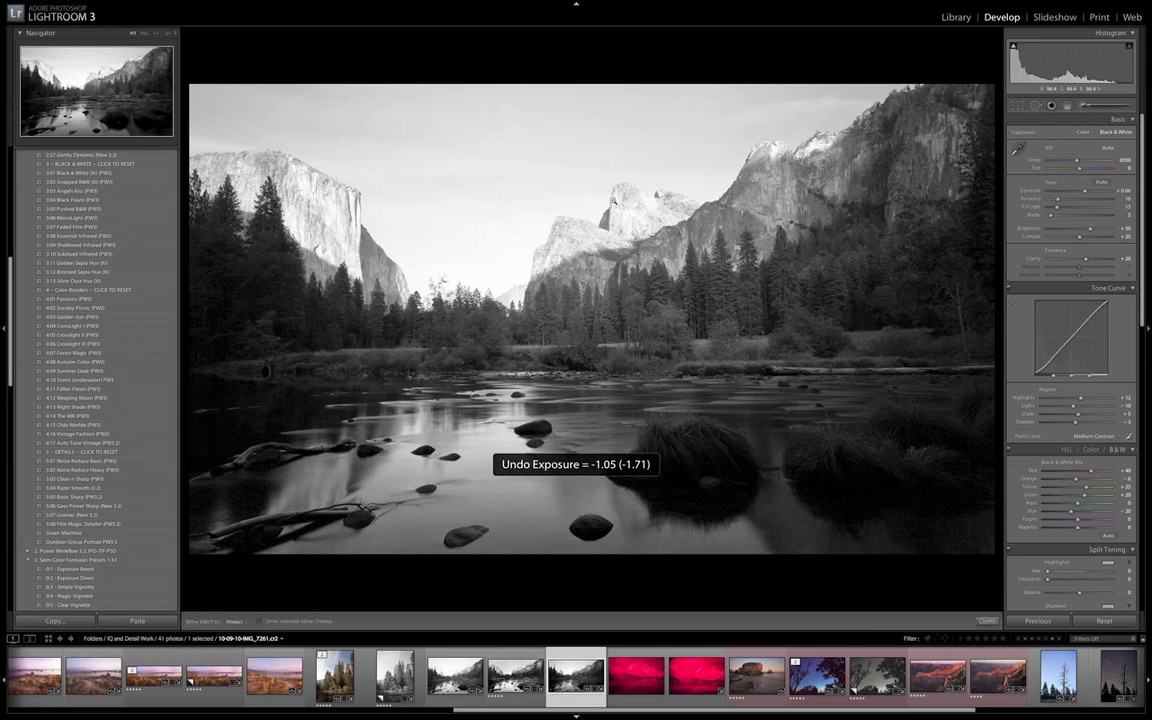
# Darken the valley photo's sky with a size 17 Adjustment Brush at -0.66 exposure, and show the edit pin.
pyautogui.press('k')
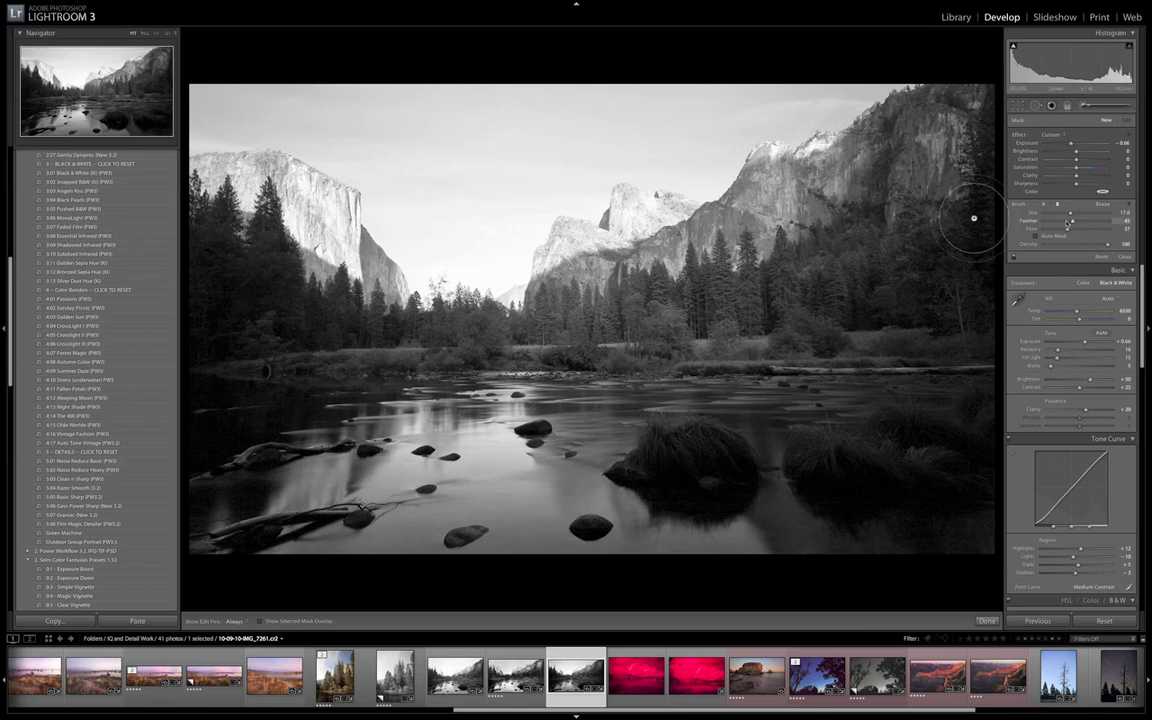
pyautogui.moveTo(1075, 222)
pyautogui.mouseDown()
pyautogui.moveTo(1114, 227)
pyautogui.moveTo(1068, 227)
pyautogui.mouseUp()
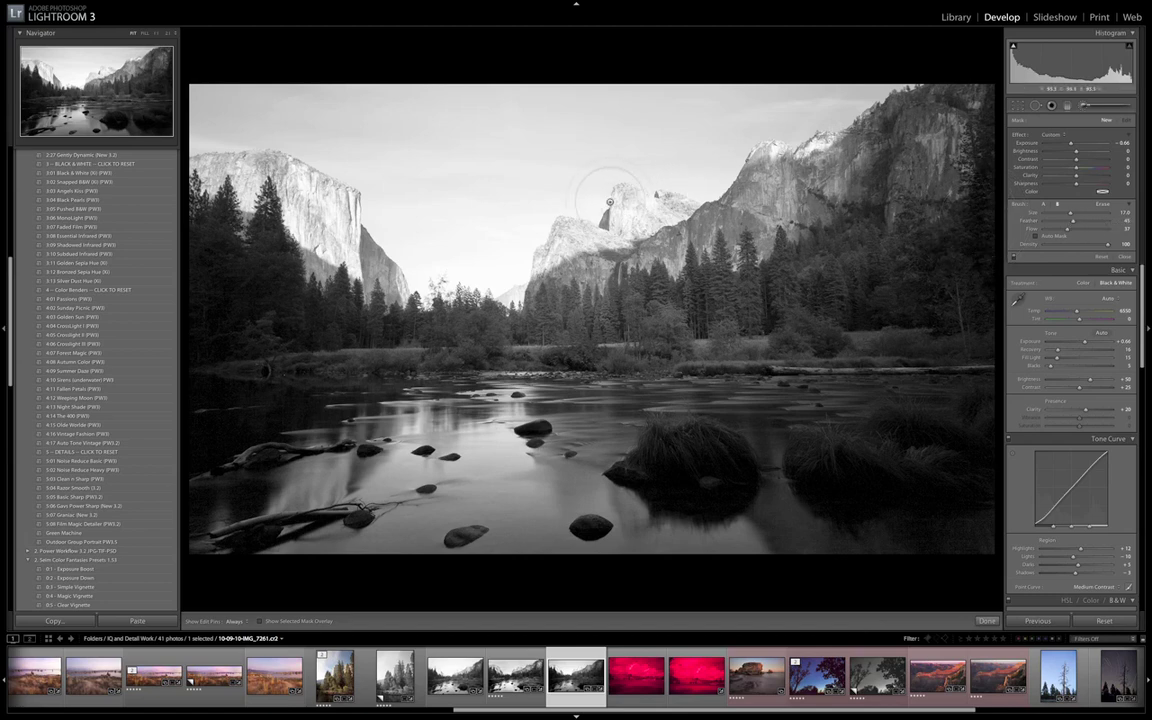
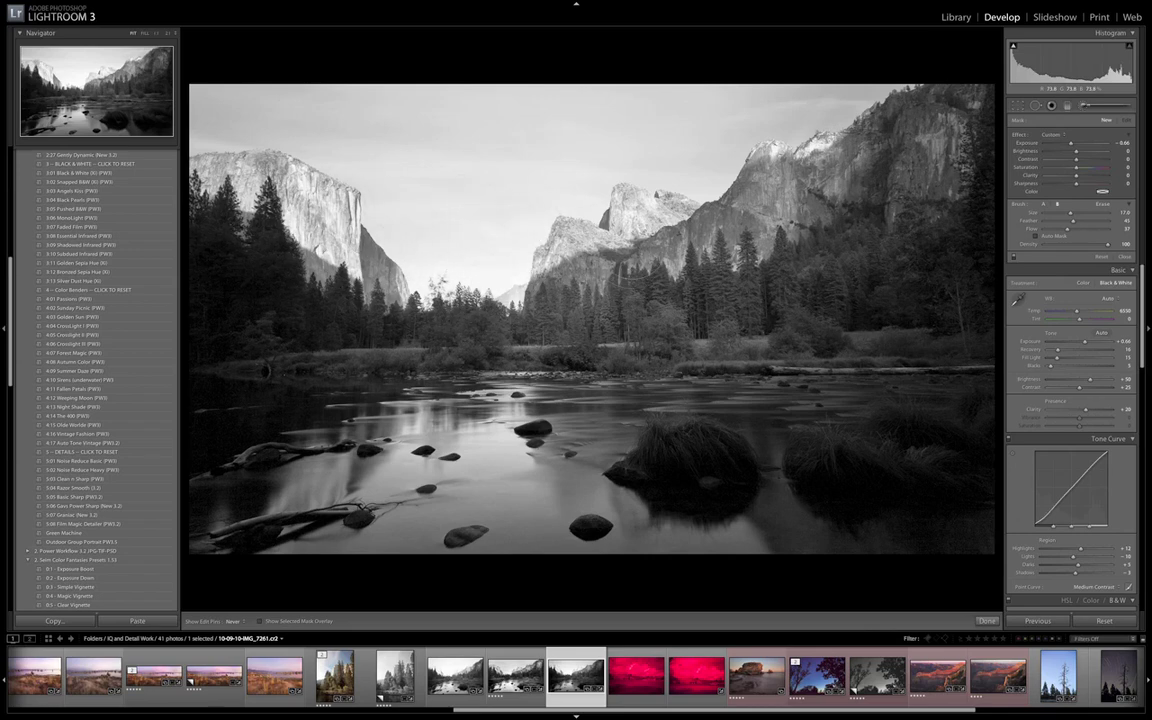
pyautogui.press('h')
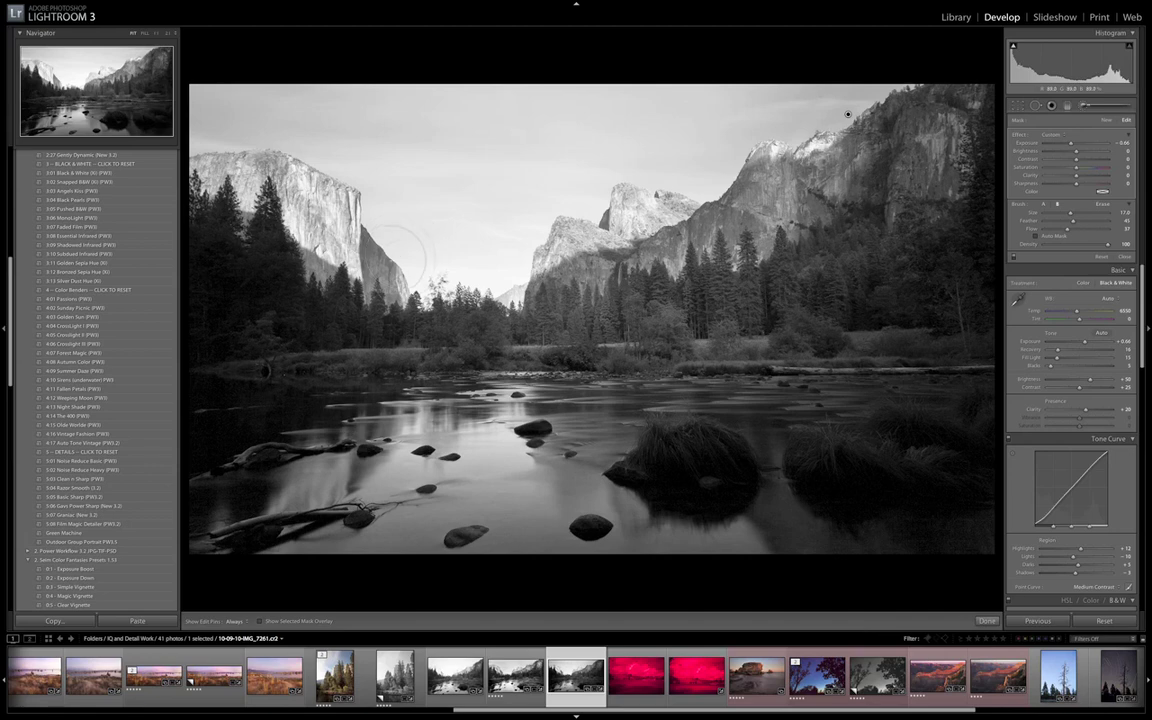
# Toggle the brush edit pins, close and reopen the Adjustment Brush, and select the sky adjustment's pin.
pyautogui.press('h')
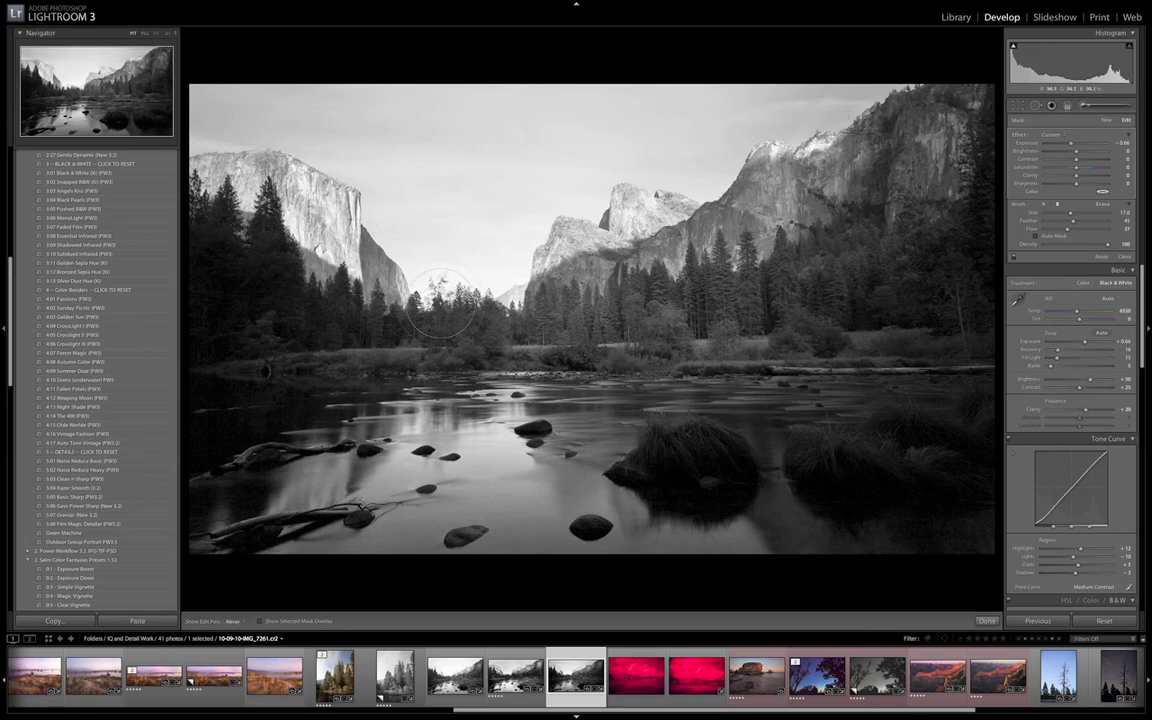
pyautogui.press('h')
pyautogui.press('k')
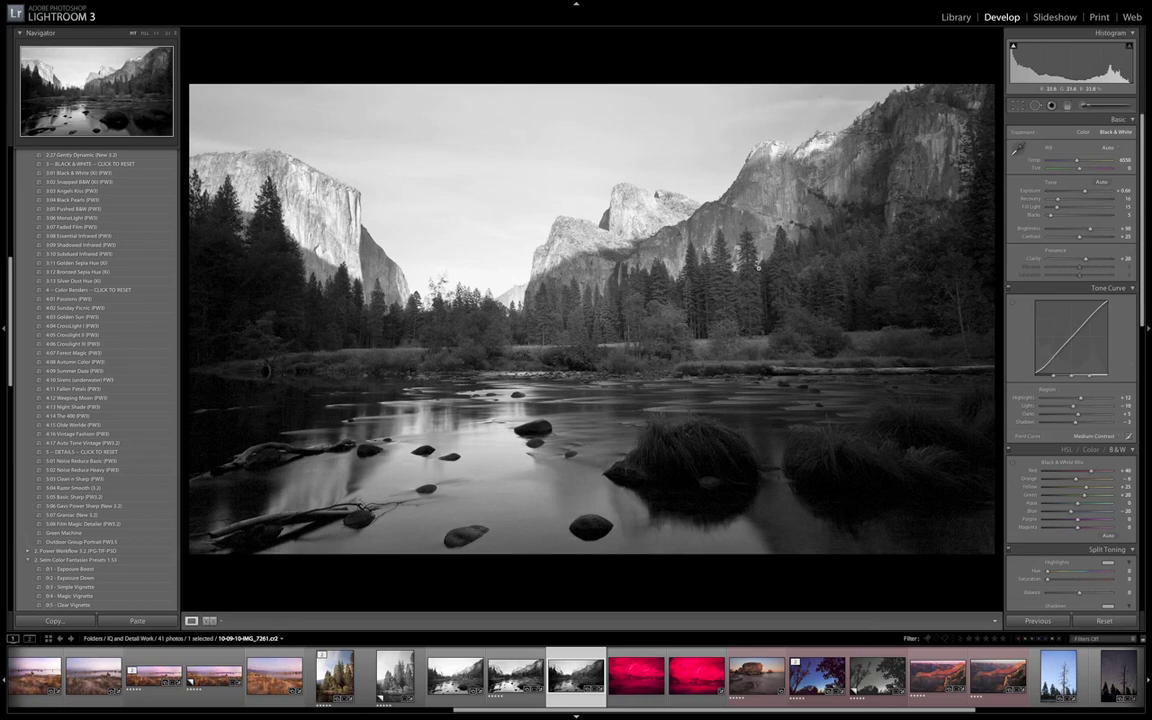
pyautogui.press('k')
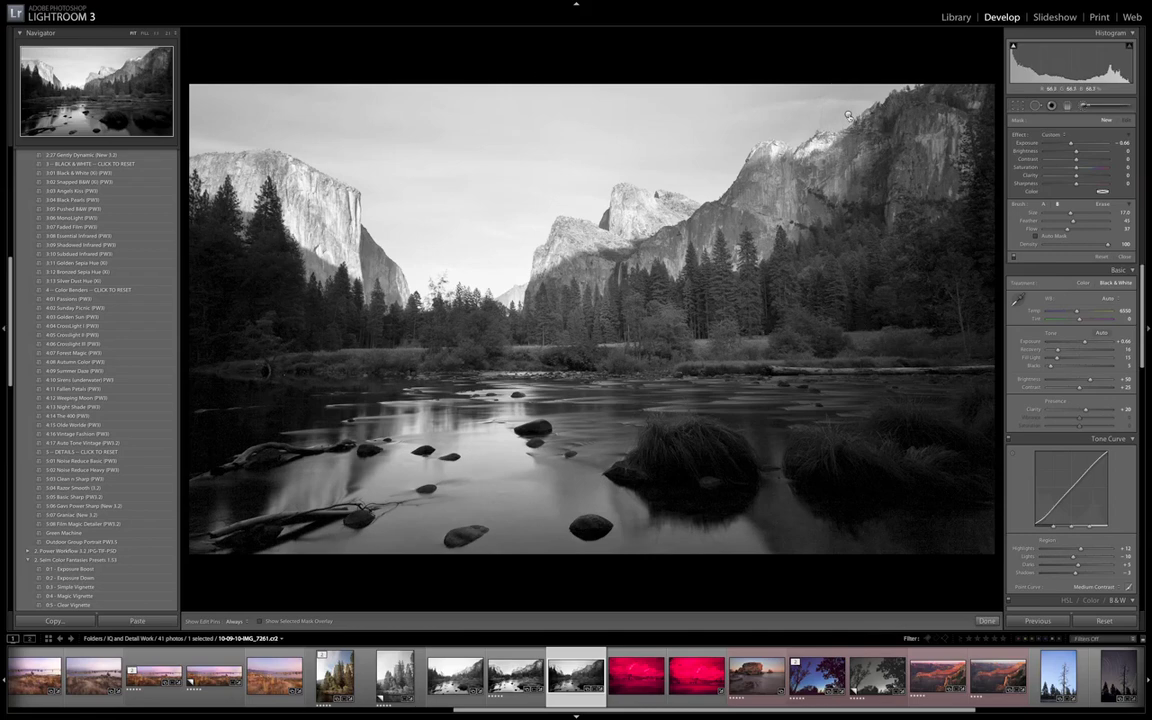
pyautogui.moveTo(848, 117)
pyautogui.click(848, 115)
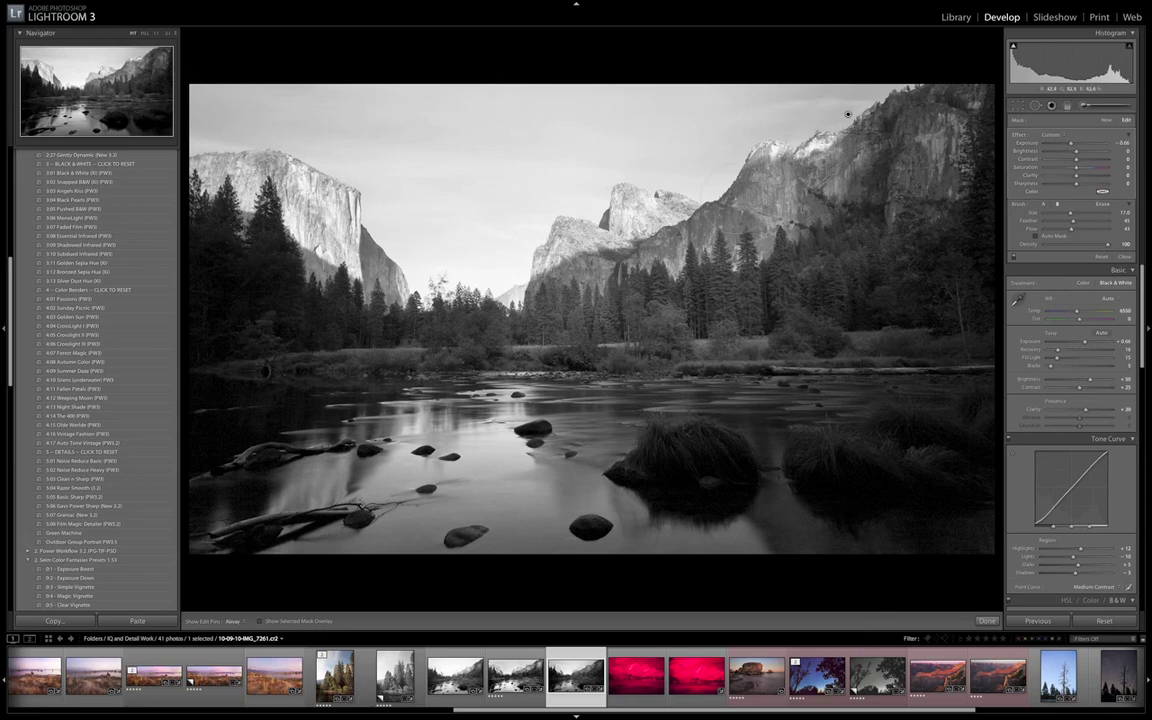
pyautogui.press('h')
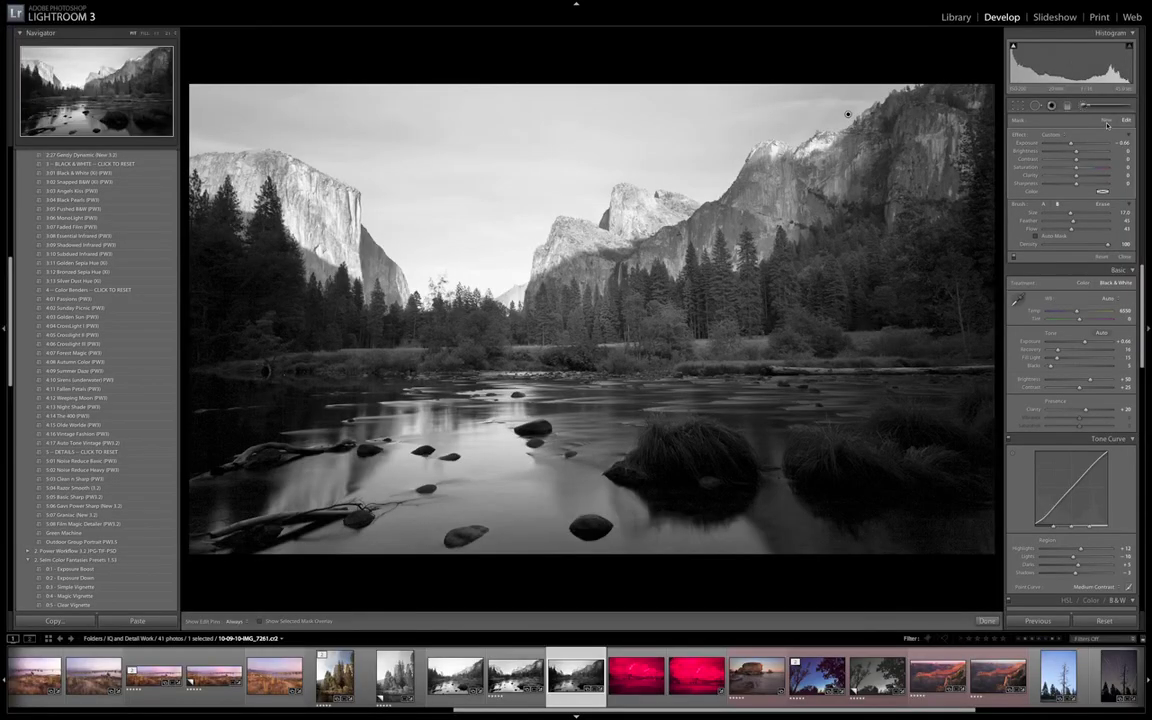
# Add a new -0.66 exposure brush adjustment on the cliff face at the valley photo's left, and close the Adjustment Brush.
pyautogui.click(1106, 121)
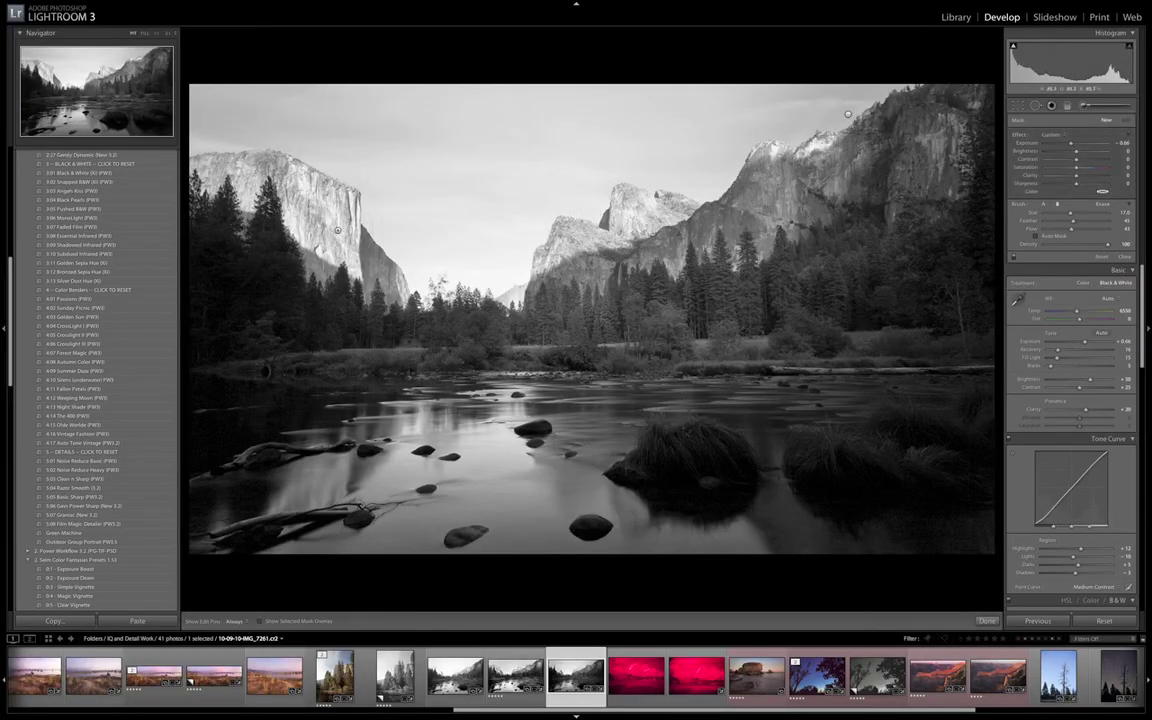
pyautogui.press('h')
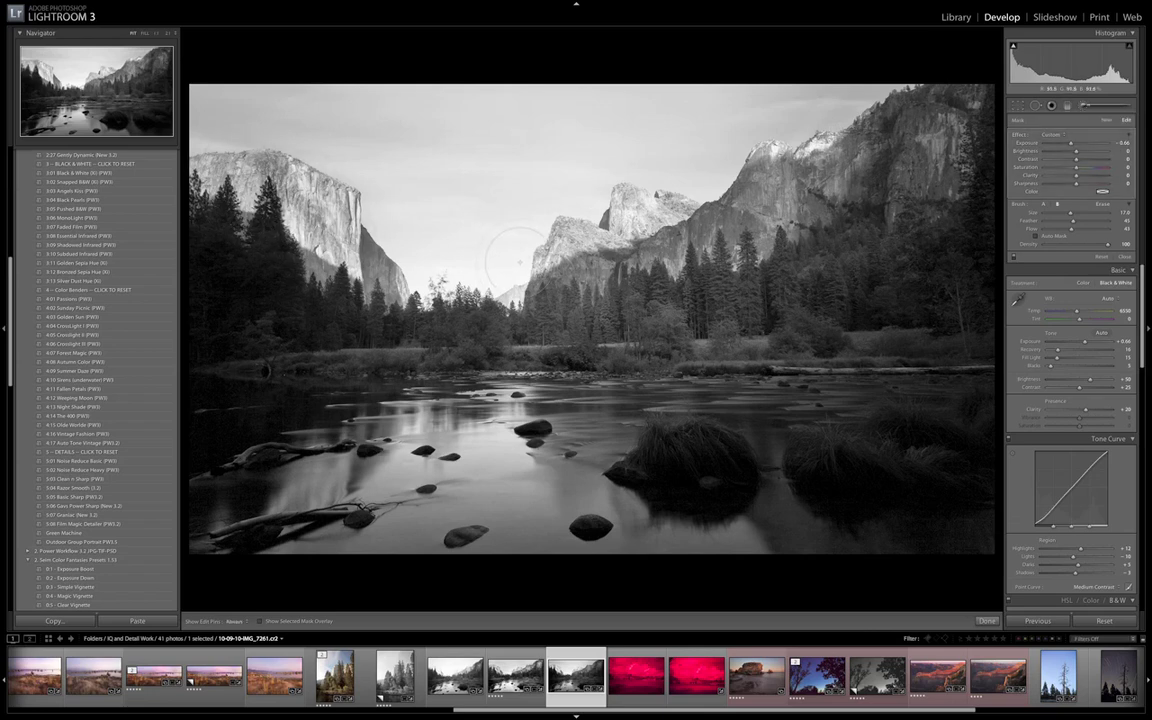
pyautogui.click(354, 233)
pyautogui.press('h')
pyautogui.press('h')
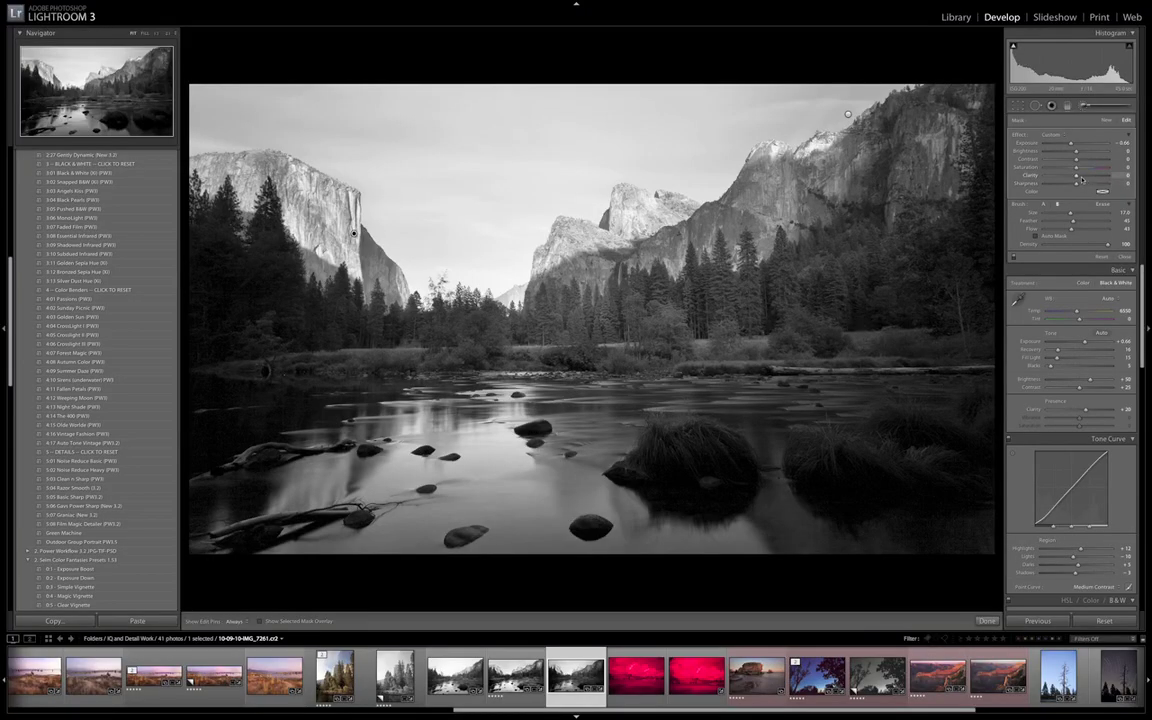
pyautogui.click(1081, 178)
pyautogui.press('k')
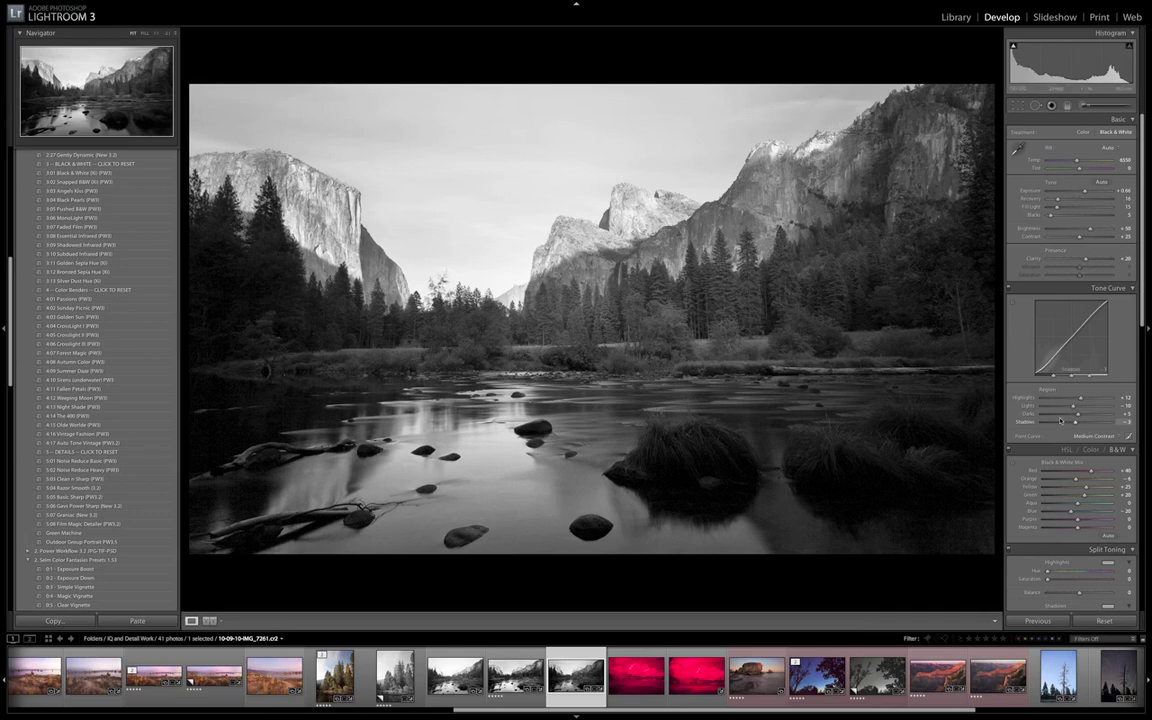
# Extend the sky adjustment's brush mask over the distant trees and the unpainted sky using the mask overlay, and hide the overlay.
pyautogui.scroll(-10, 1098, 438)
pyautogui.scroll(10, 1098, 438)
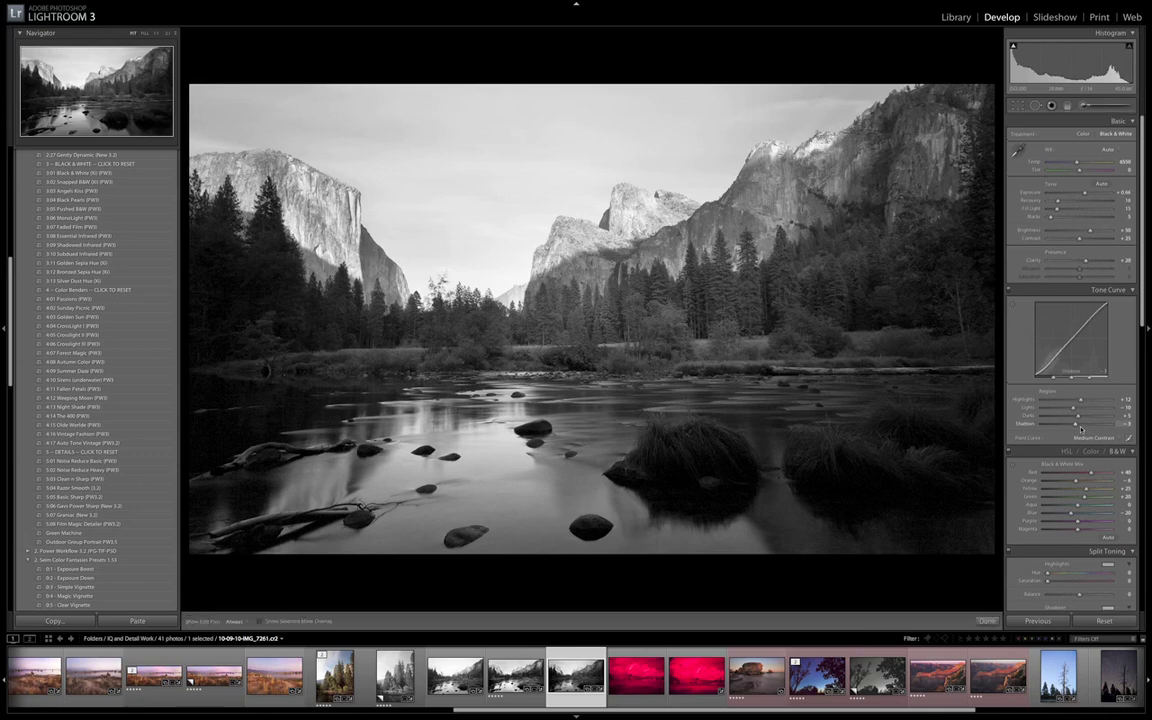
pyautogui.click(1095, 105)
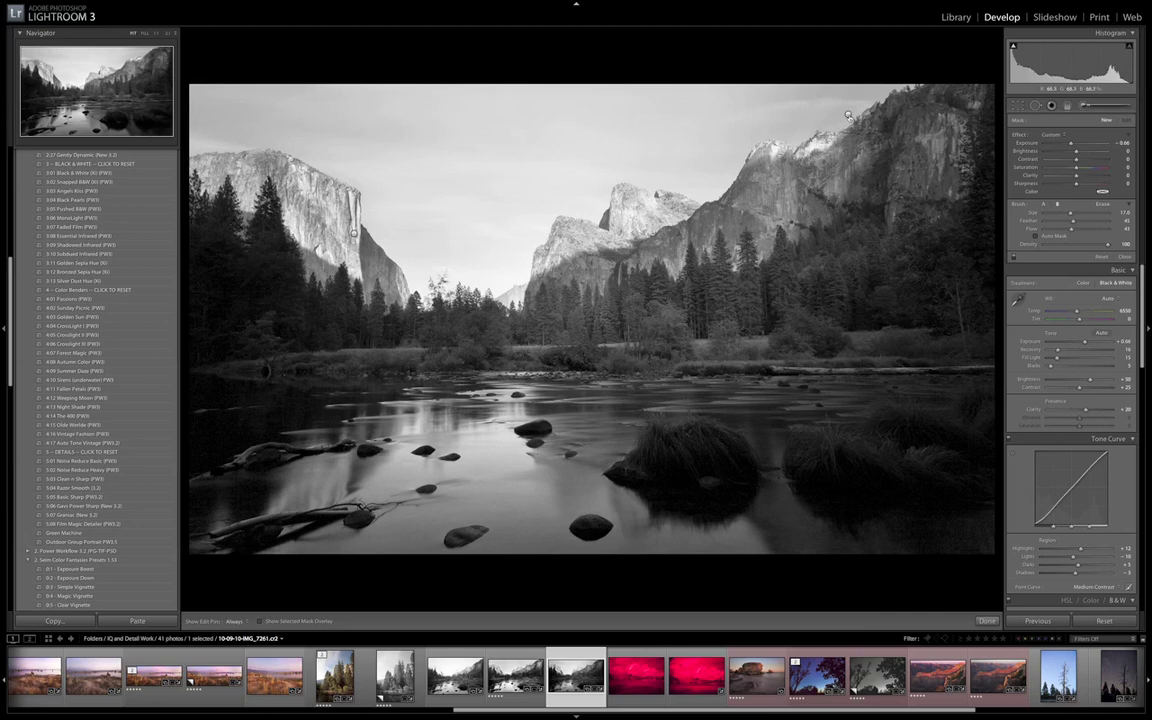
pyautogui.click(848, 115)
pyautogui.press('o')
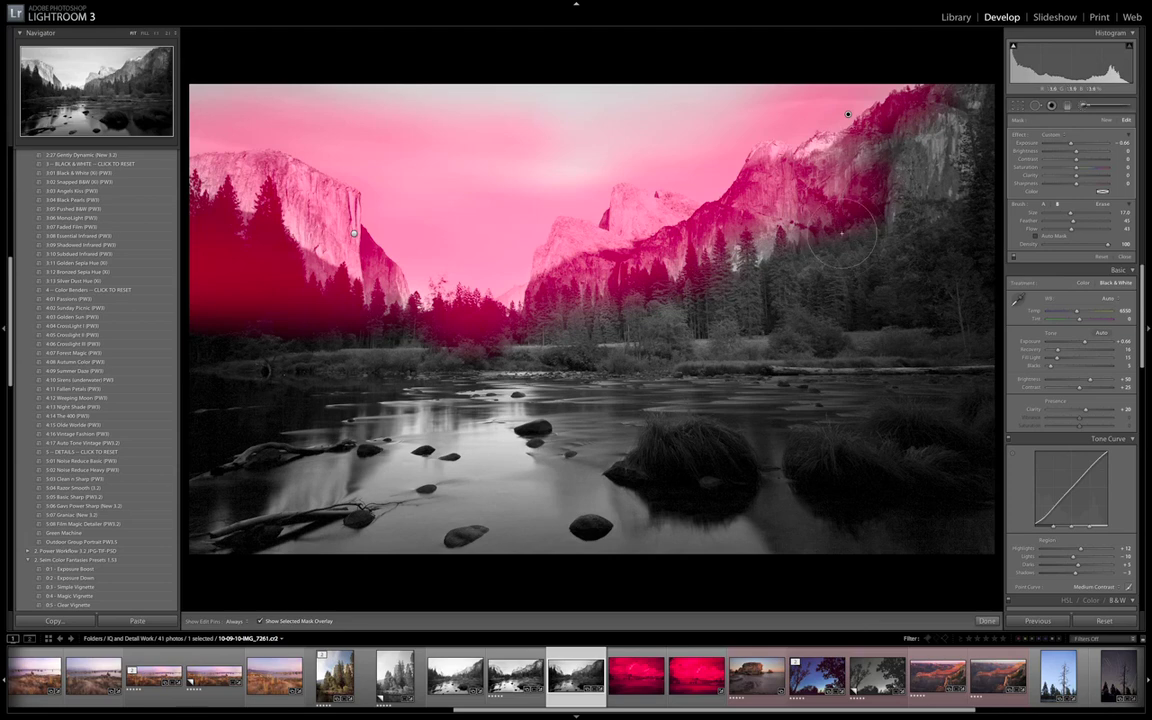
pyautogui.moveTo(810, 242)
pyautogui.mouseDown()
pyautogui.moveTo(874, 284)
pyautogui.moveTo(815, 284)
pyautogui.mouseUp()
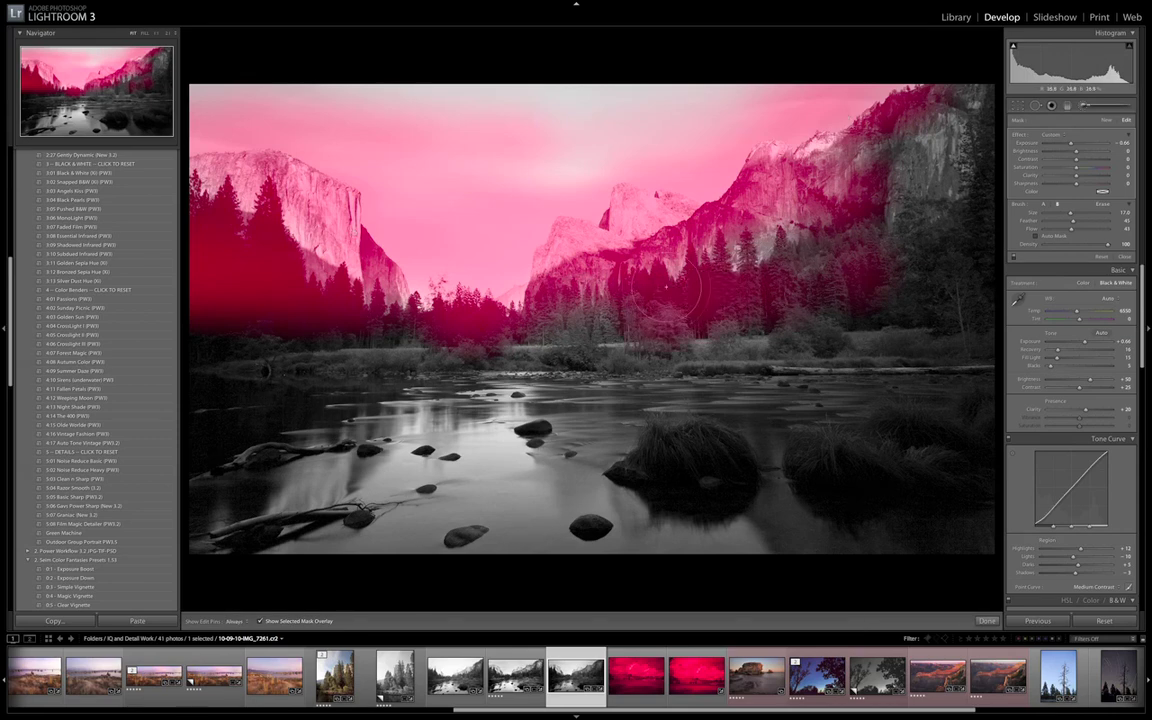
pyautogui.press('h')
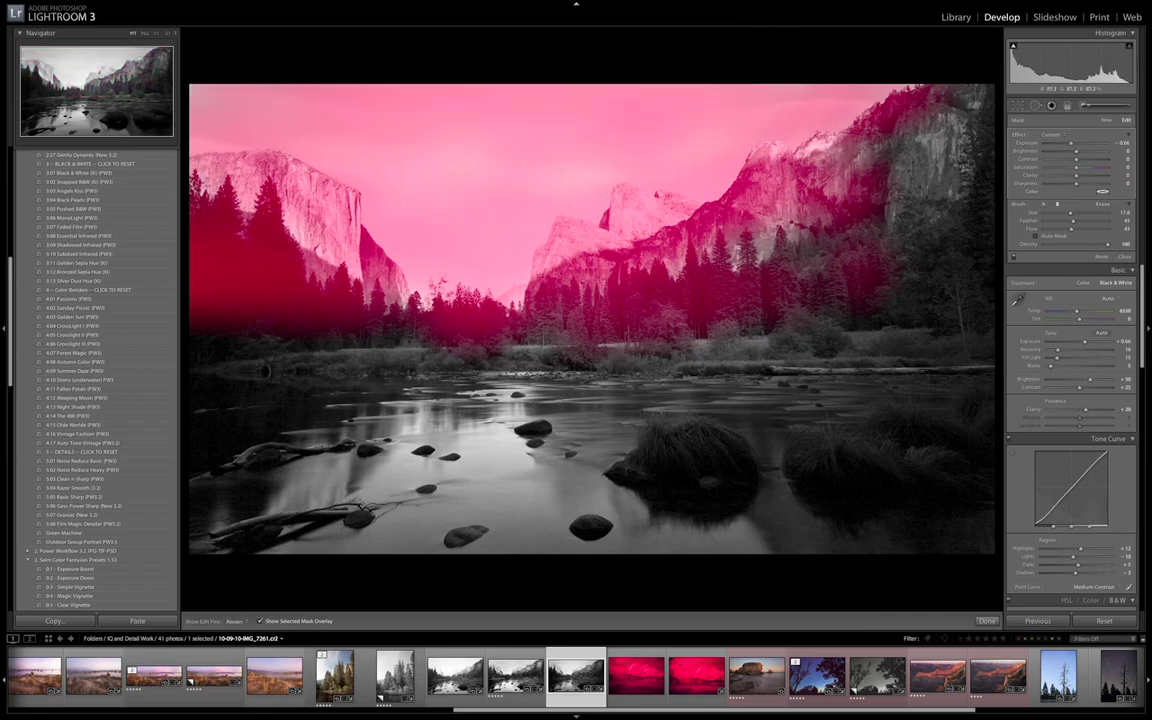
pyautogui.press('o')
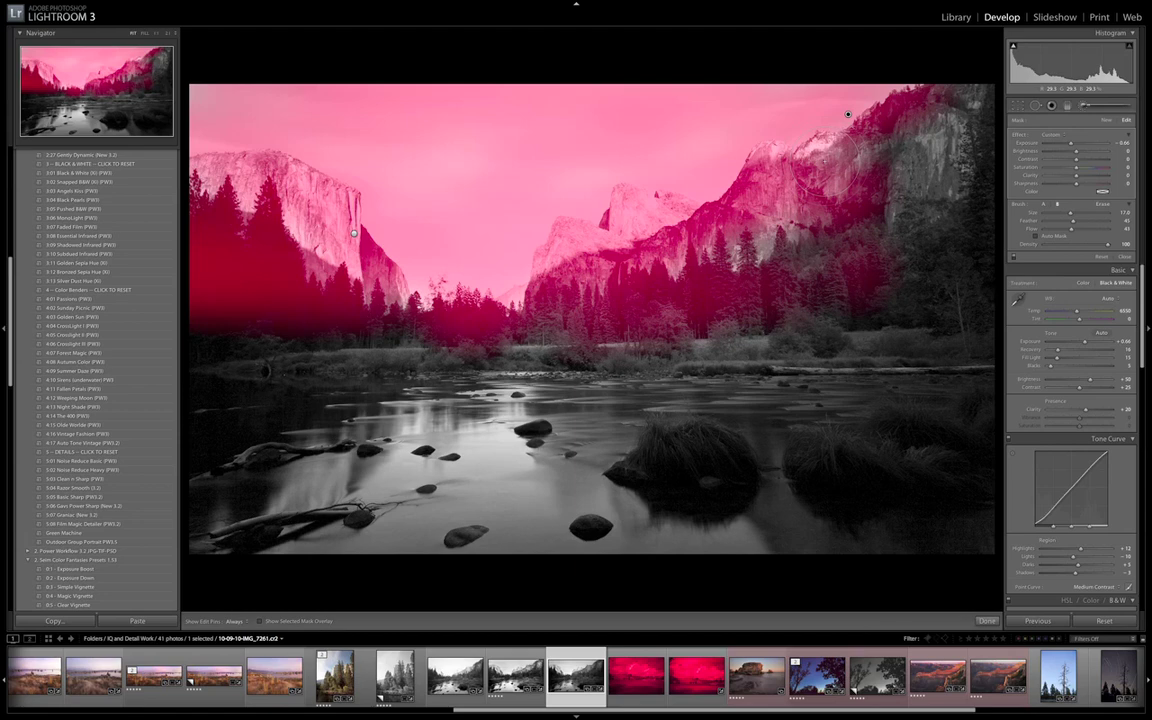
# Switch the valley photo to the Print module, to Library, and back to Develop.
pyautogui.hotkey('ctrl', 'alt', '4')
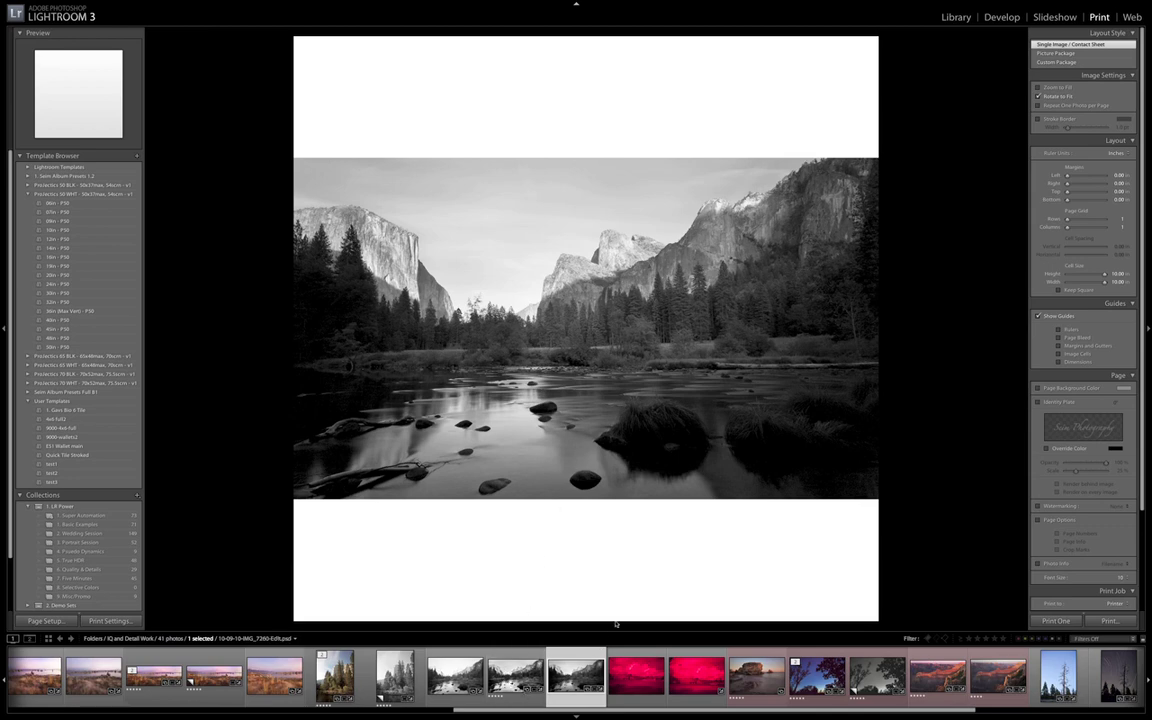
pyautogui.hotkey('ctrl', 'alt', '1')
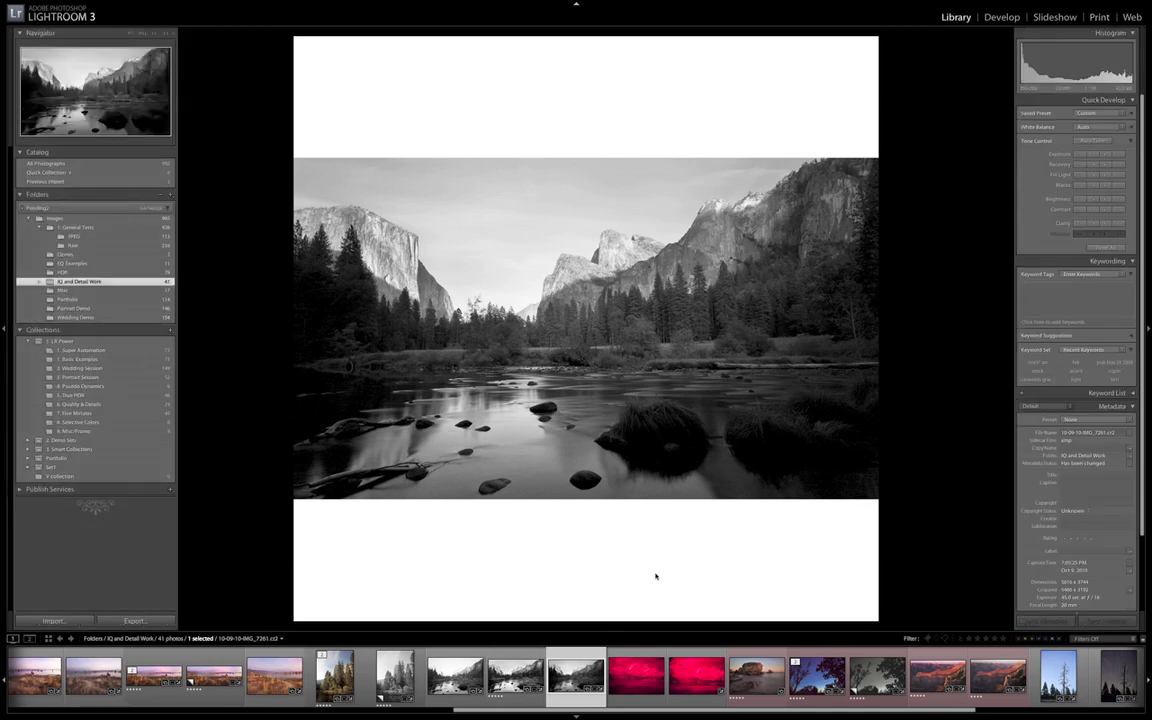
pyautogui.hotkey('ctrl', 'alt', '2')
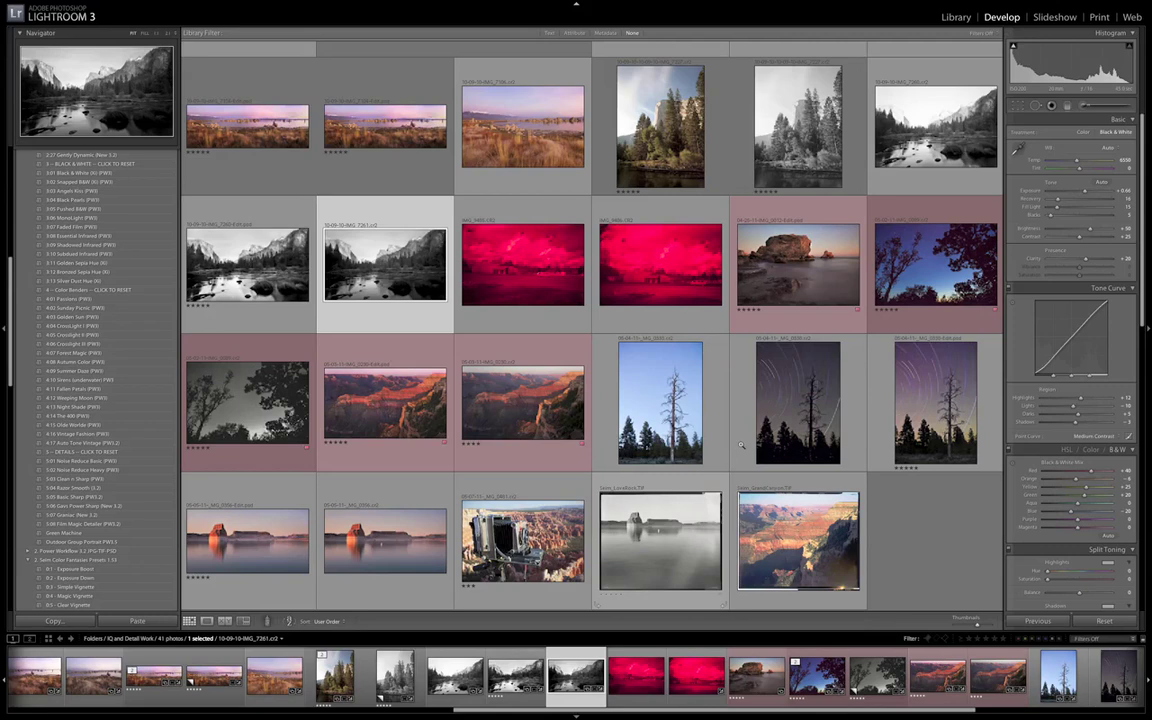
# Reopen the Adjustment Brush, select the sky adjustment's pin, and toggle its mask overlay on and off.
pyautogui.press('k')
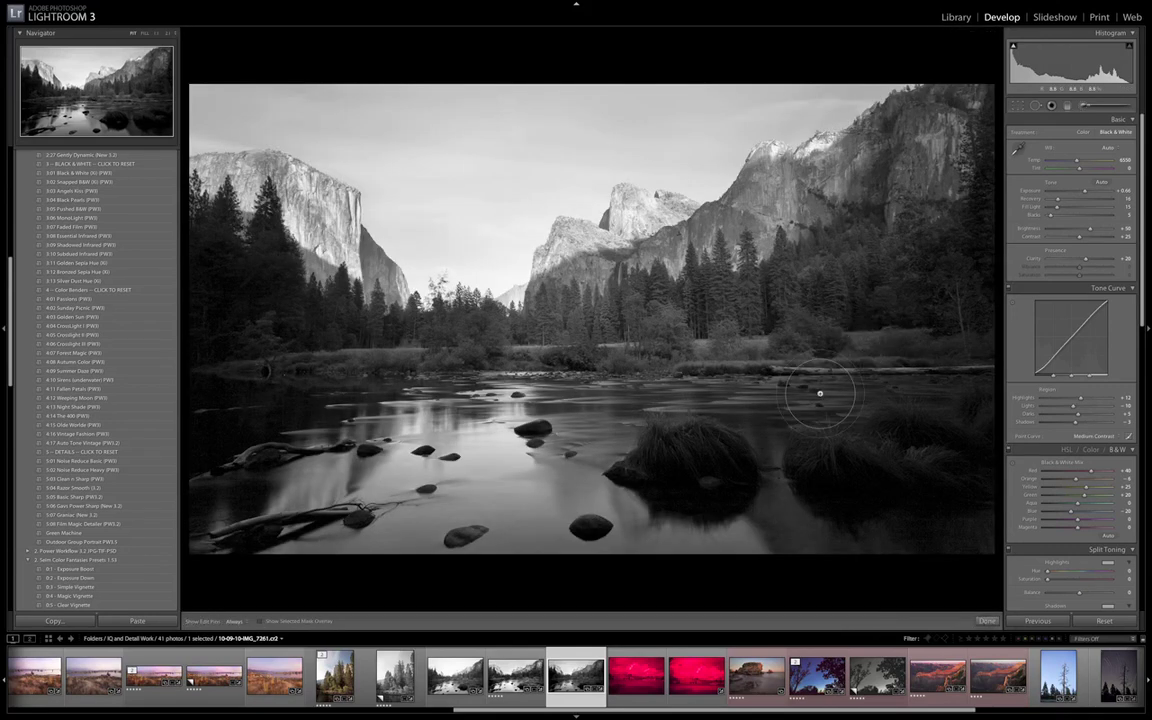
pyautogui.click(847, 116)
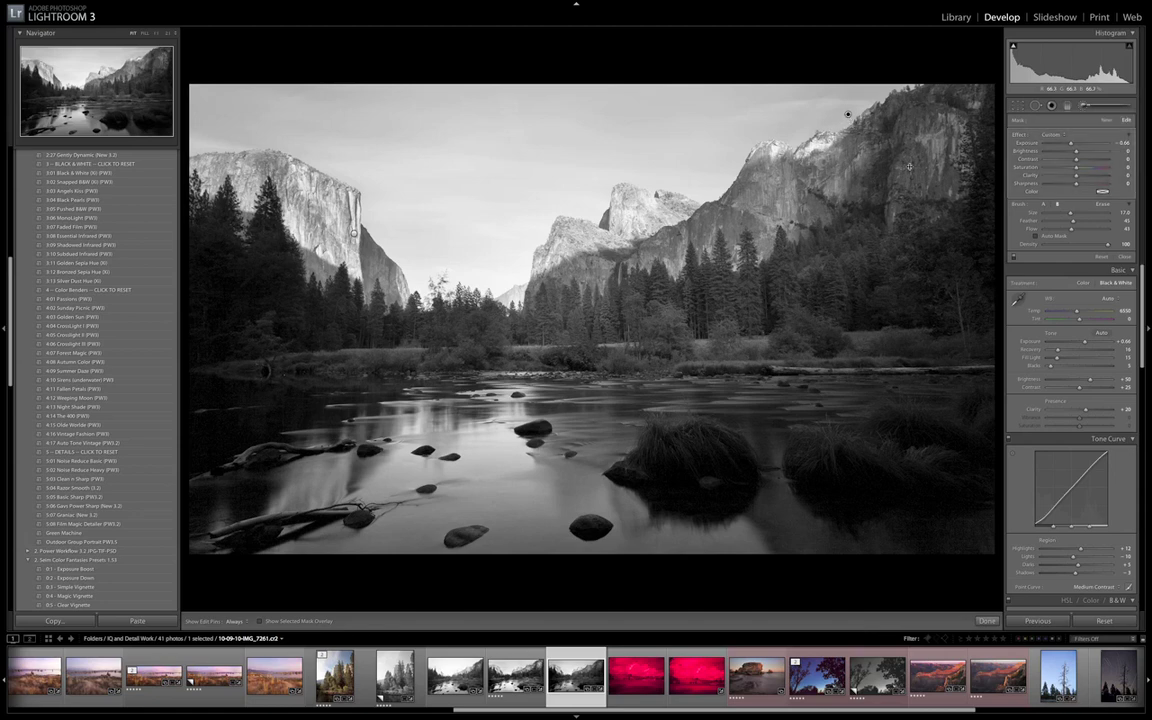
pyautogui.press('o')
pyautogui.press('o')
pyautogui.press('o')
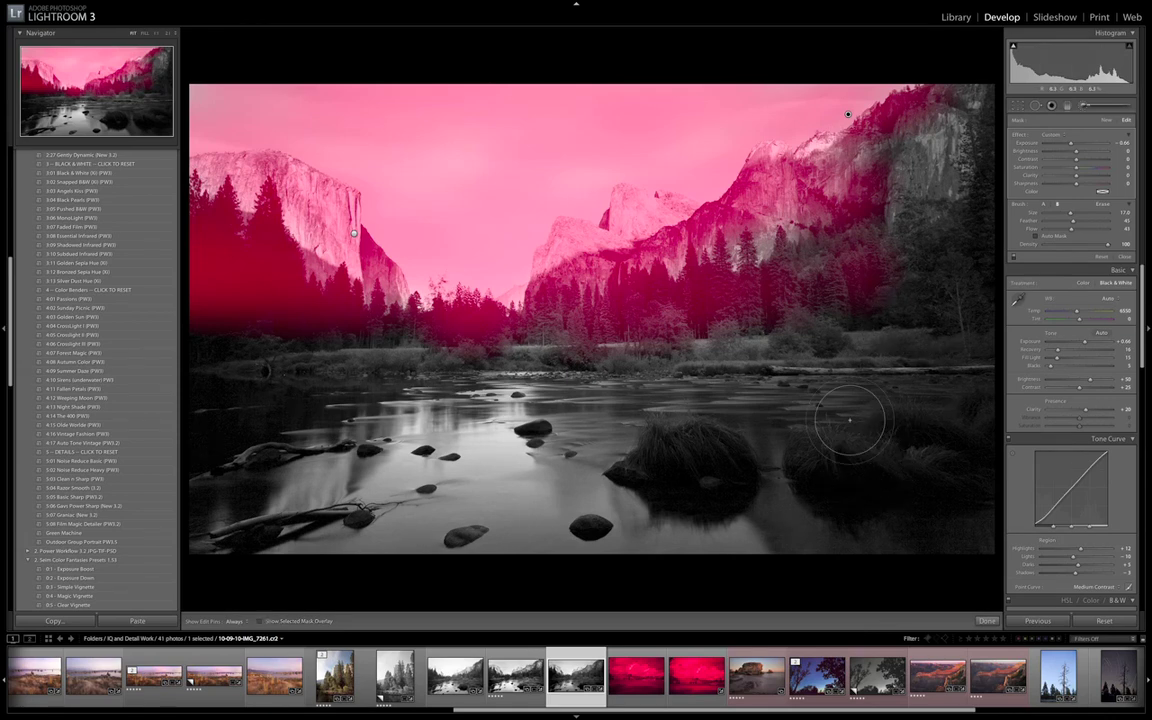
pyautogui.press('o')
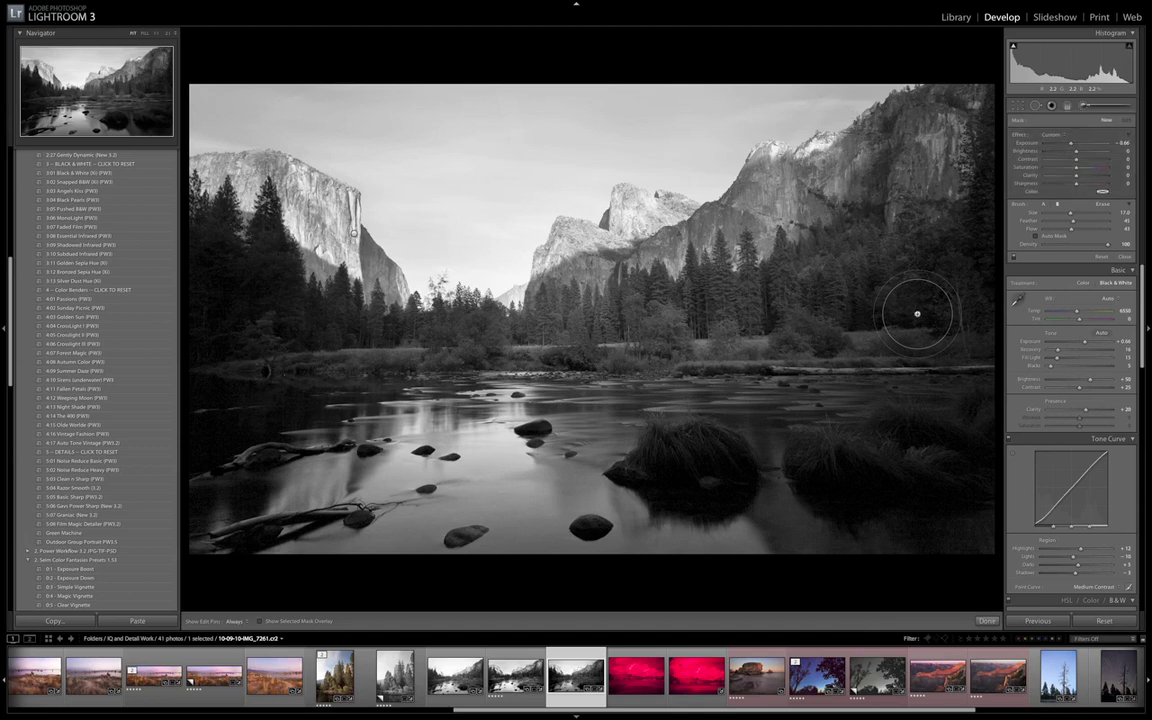
# Try deleting the sky brush adjustment, undo the deletion, and close the Adjustment Brush.
pyautogui.press('Delete')
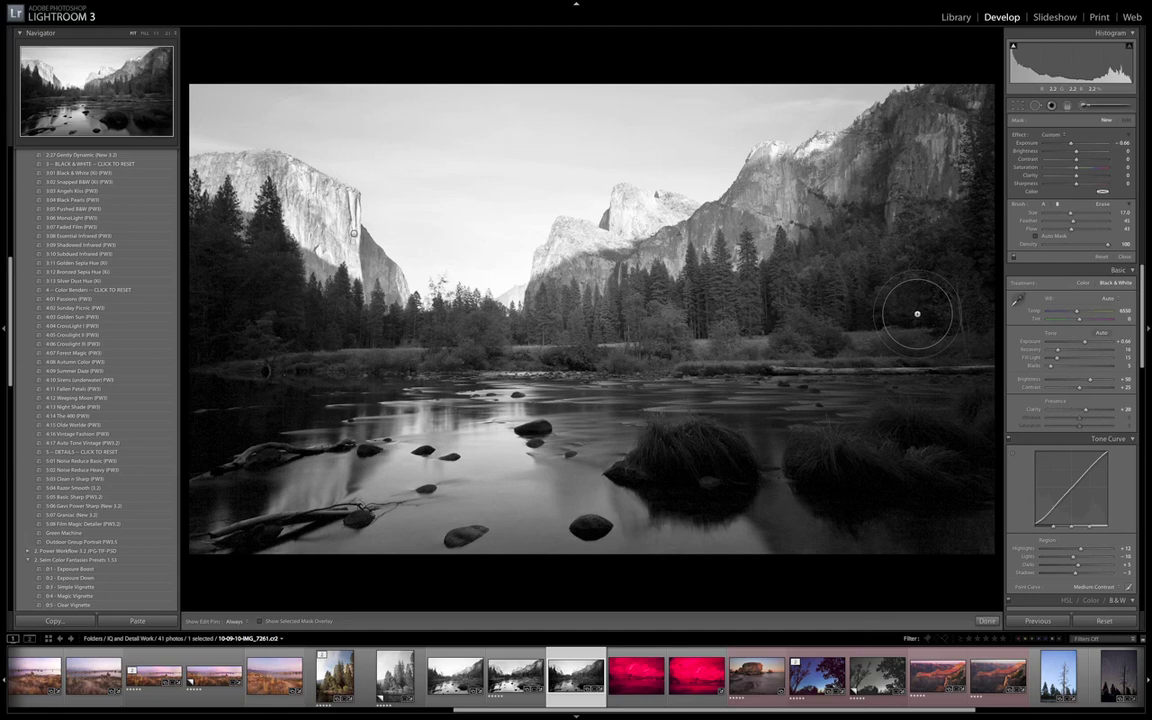
pyautogui.hotkey('ctrl', 'z')
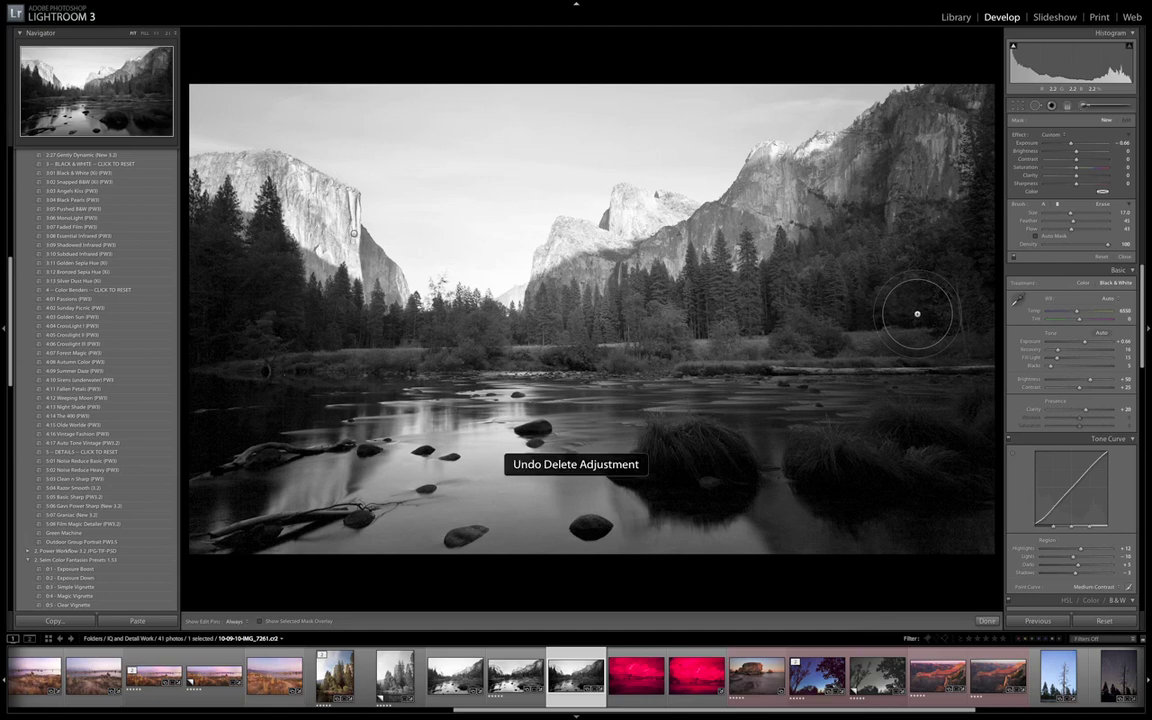
pyautogui.press('k')
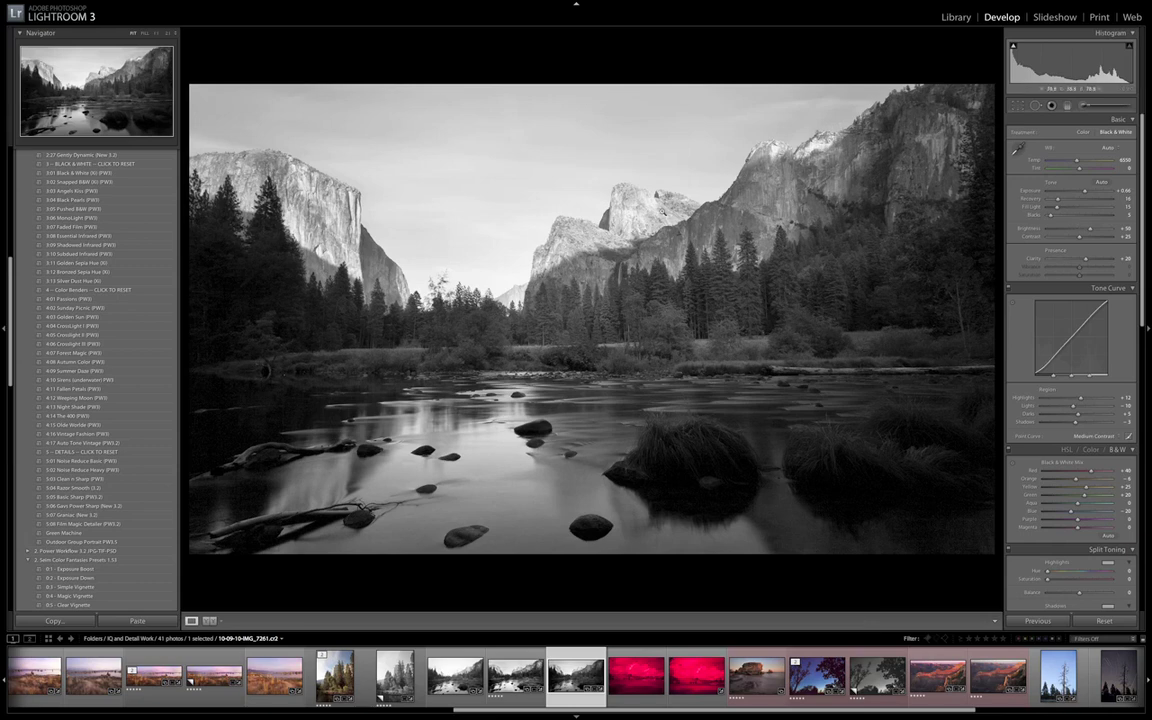
# Check the sky adjustment's mask overlay, remove the sky and cliff brush adjustments, and close the Adjustment Brush.
pyautogui.press('k')
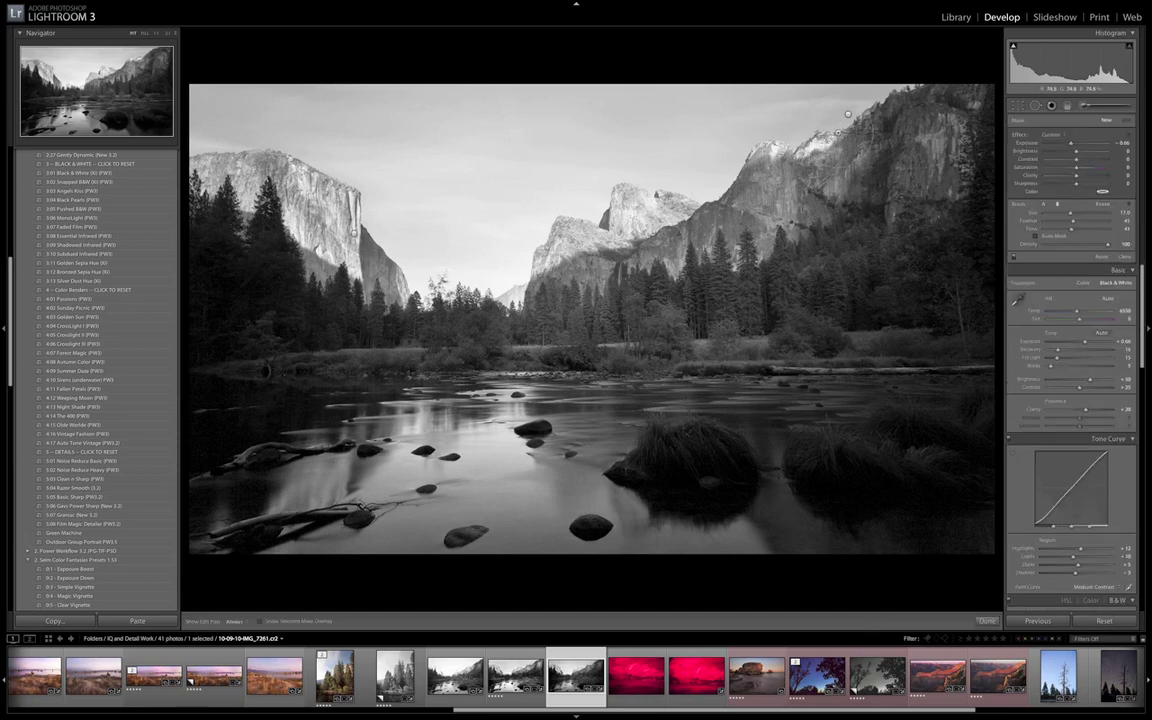
pyautogui.moveTo(848, 114)
pyautogui.mouseDown()
pyautogui.moveTo(792, 120)
pyautogui.moveTo(820, 134)
pyautogui.moveTo(846, 113)
pyautogui.mouseUp()
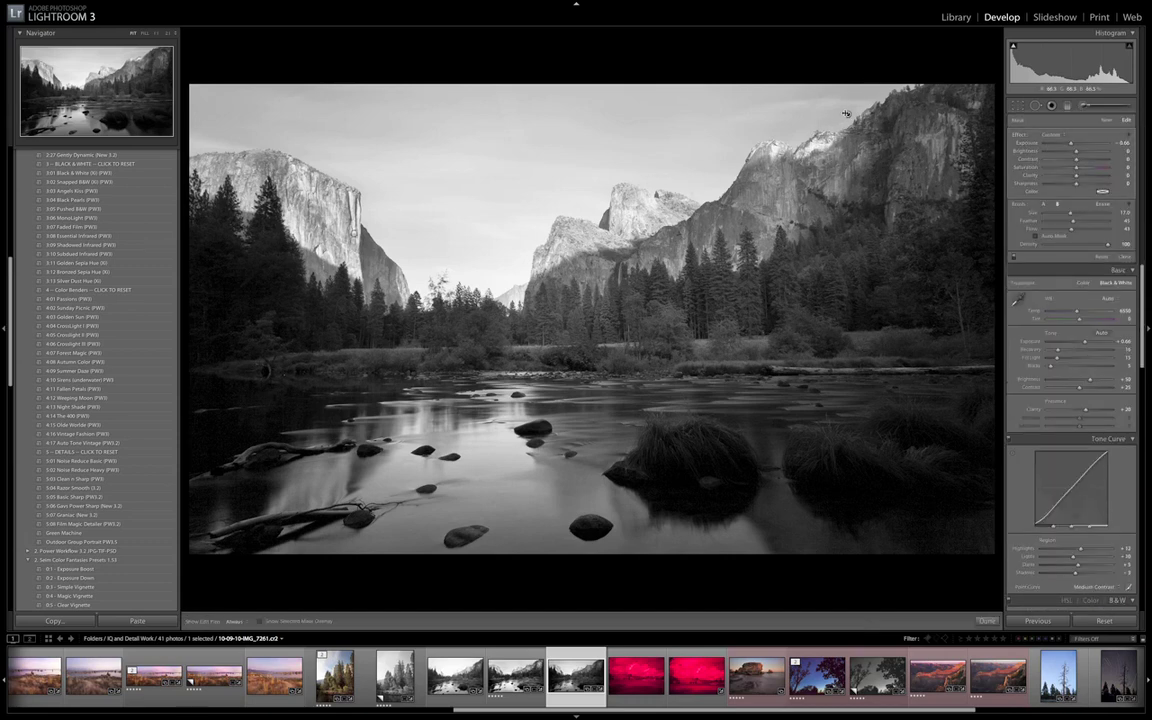
pyautogui.press('o')
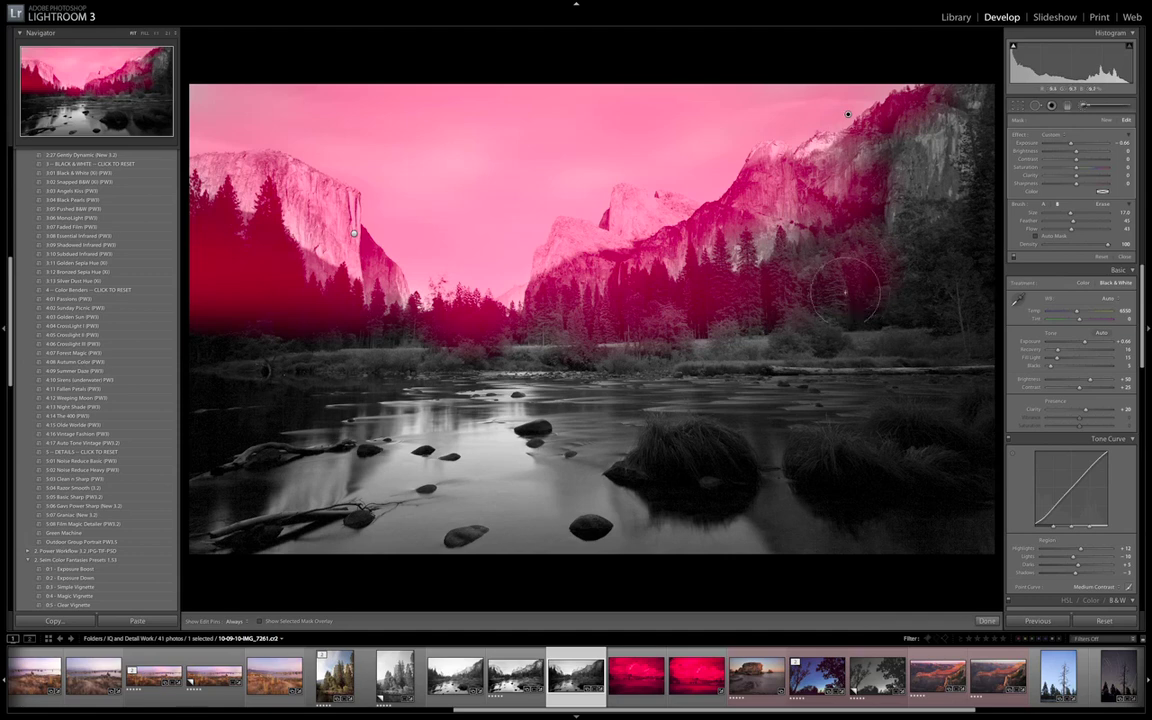
pyautogui.press('Return')
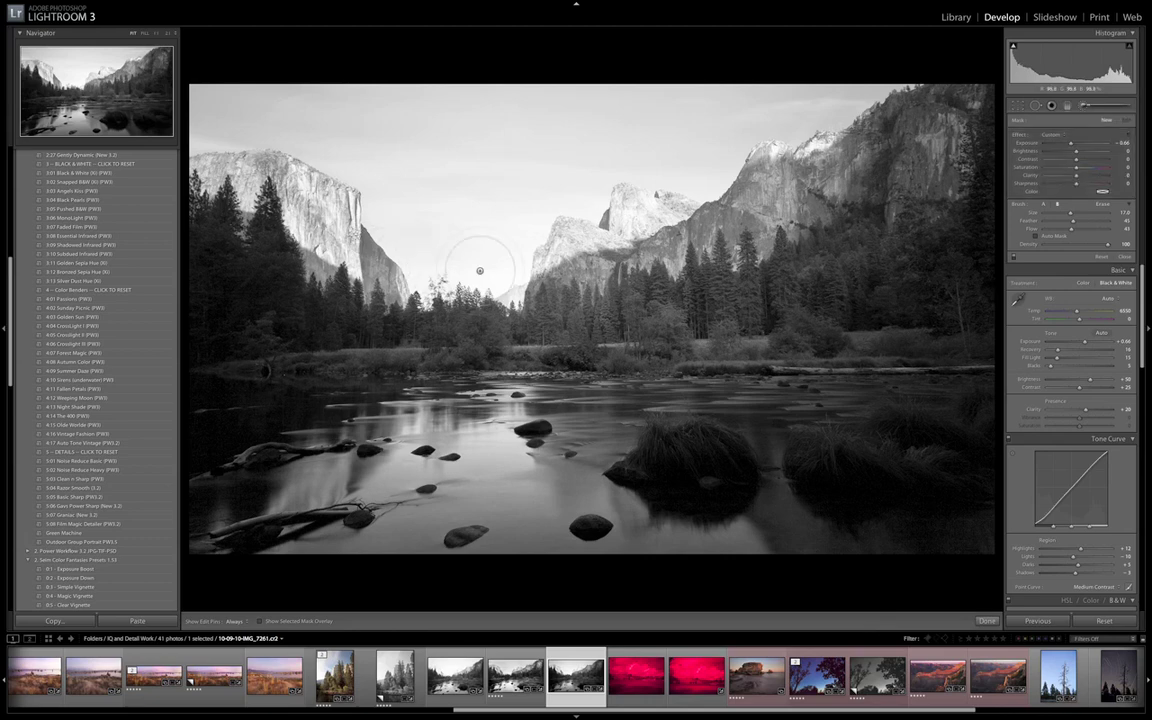
pyautogui.press('o')
pyautogui.press('o')
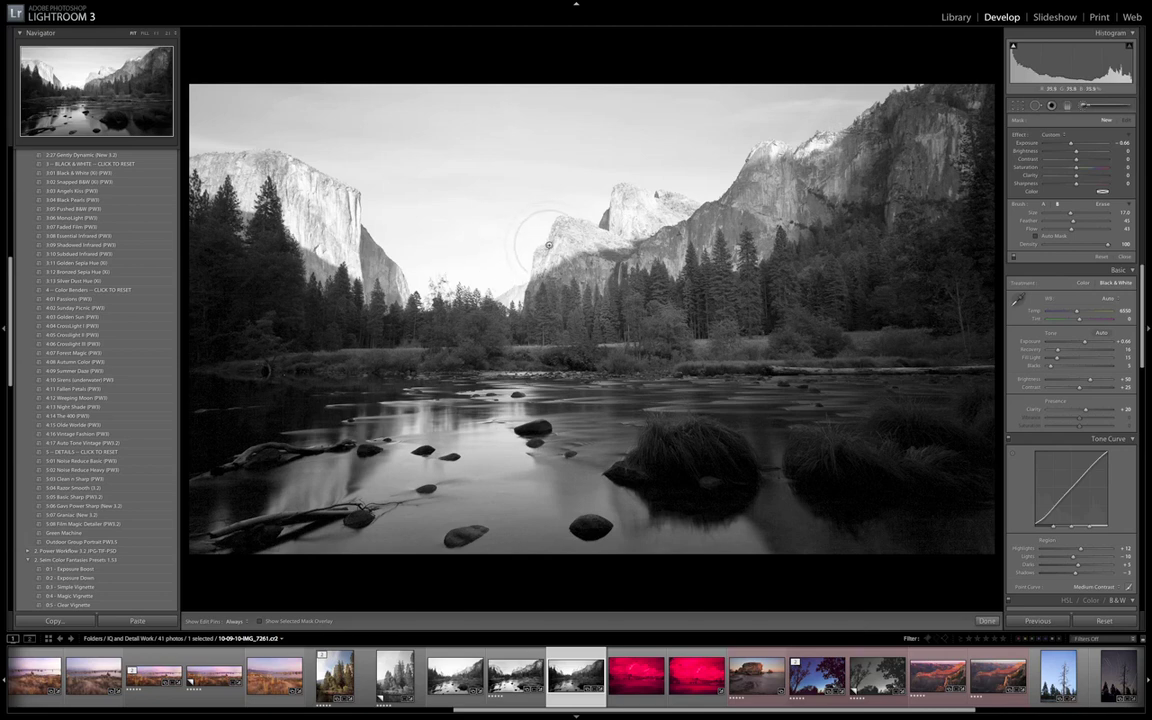
pyautogui.press('k')
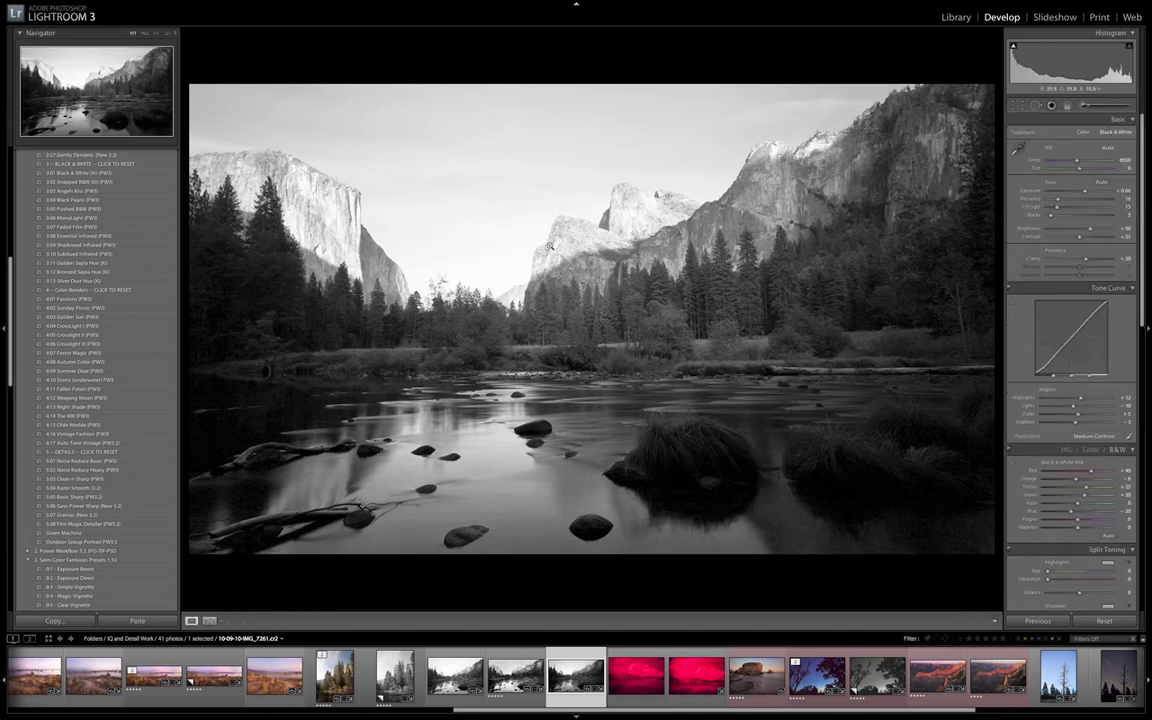
# Darken the sky with a slightly tilted Graduated Filter at -0.66 exposure, spanning from above the peaks to the tree line, and deselect it.
pyautogui.press('k')
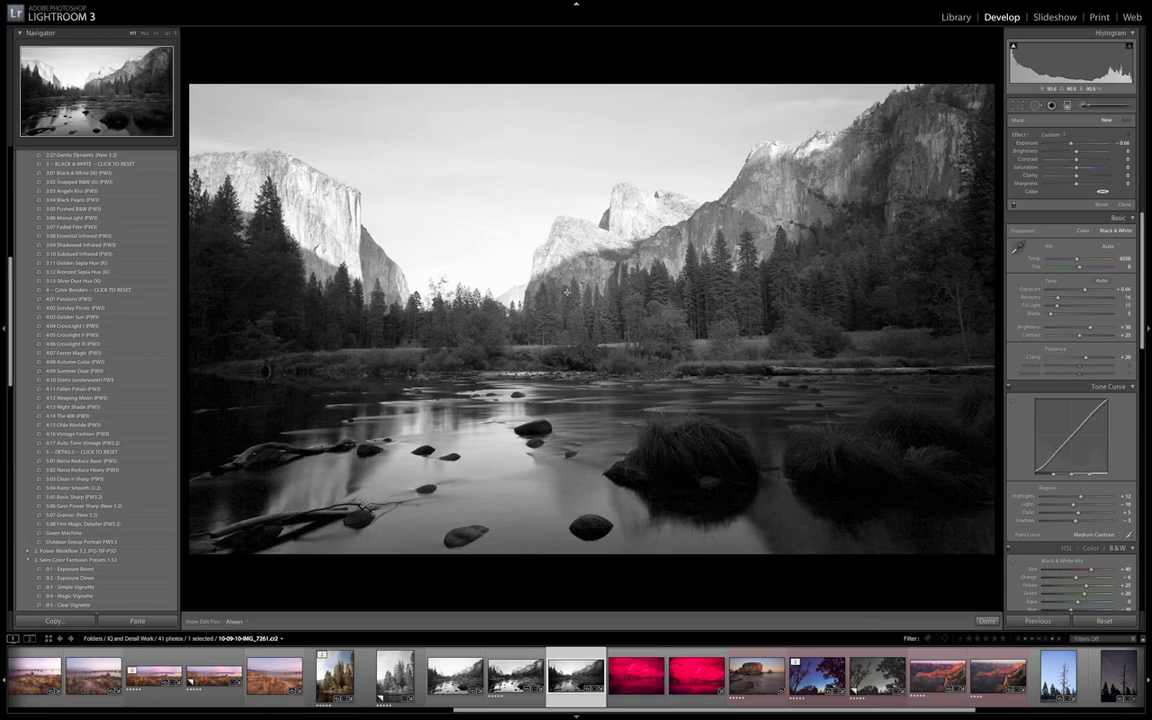
pyautogui.moveTo(567, 183); pyautogui.dragTo(567, 303)
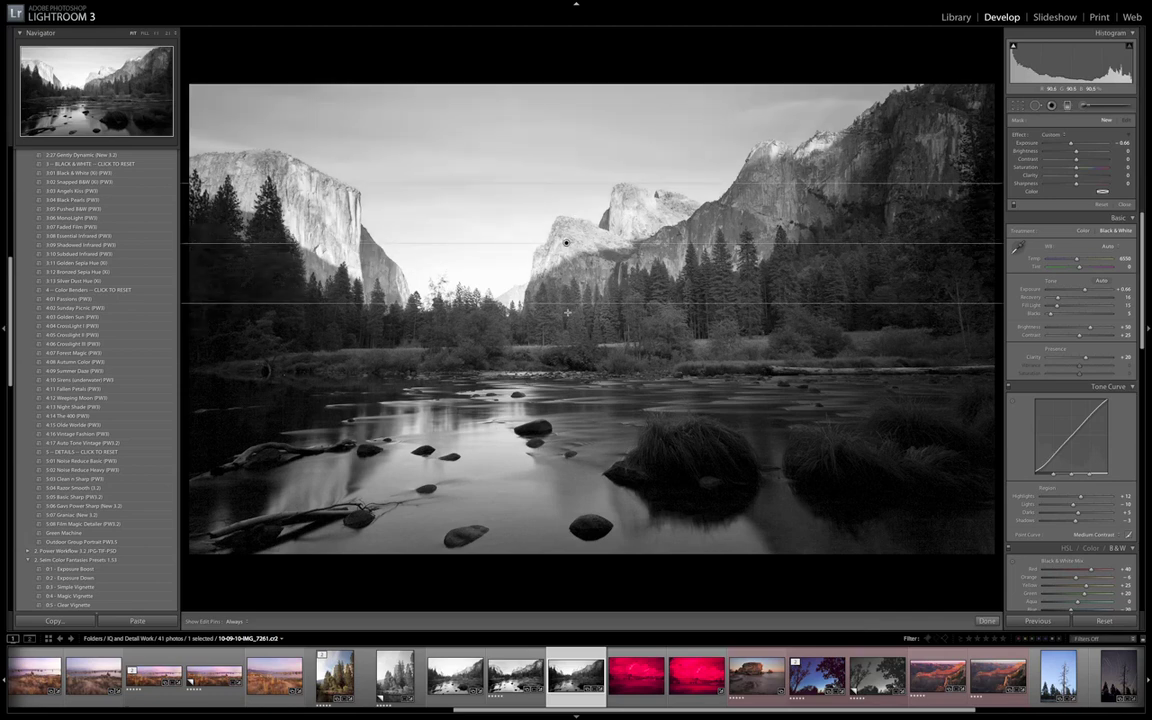
pyautogui.moveTo(567, 313); pyautogui.dragTo(567, 313)
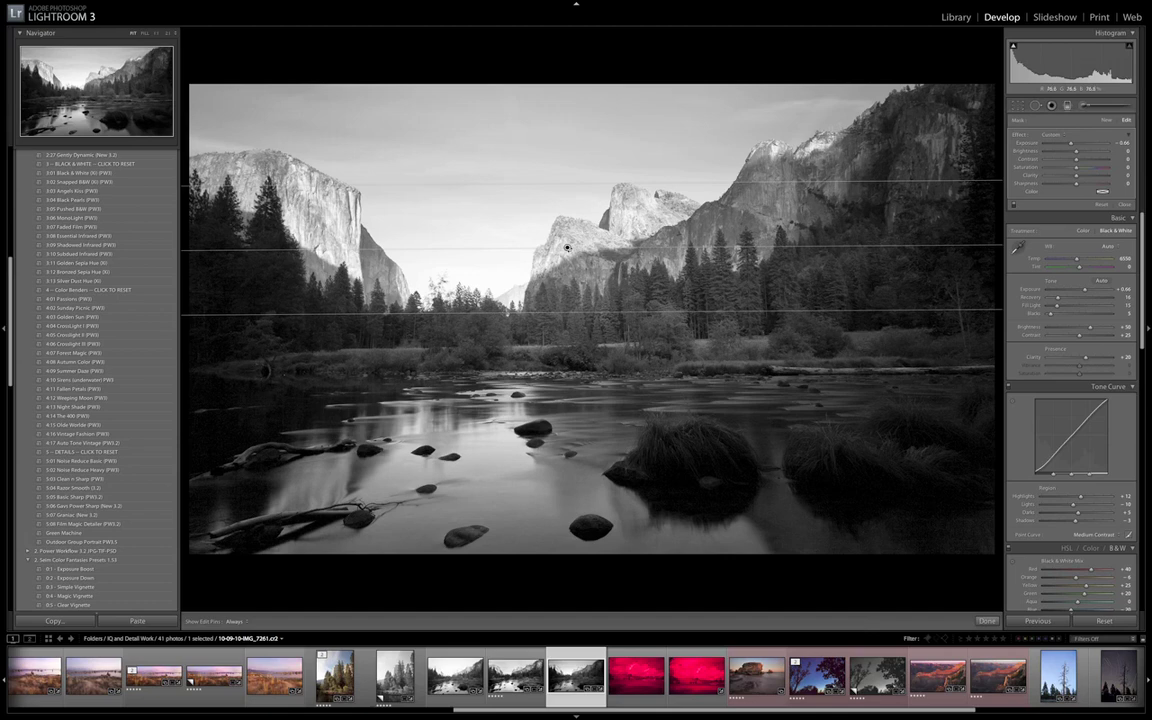
pyautogui.press('Escape')
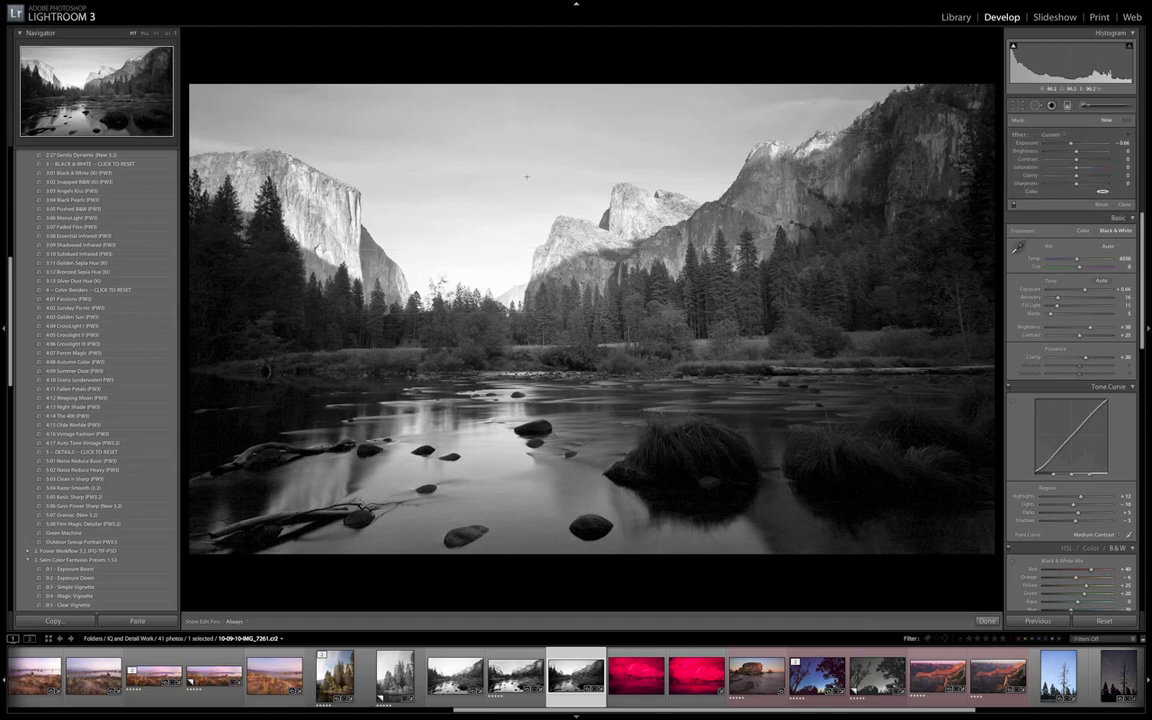
# Try a very narrow Graduated Filter across the sky just above the peaks, review it with the tool closed, and delete it.
pyautogui.moveTo(526, 165); pyautogui.dragTo(526, 181)
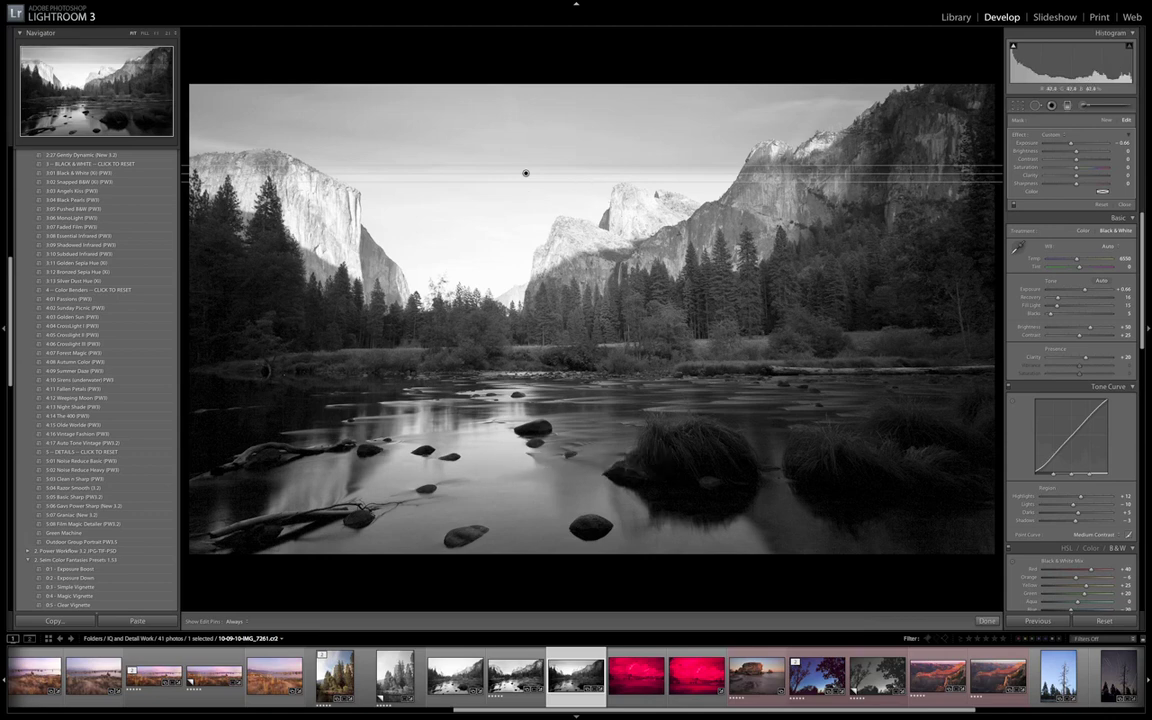
pyautogui.press('m')
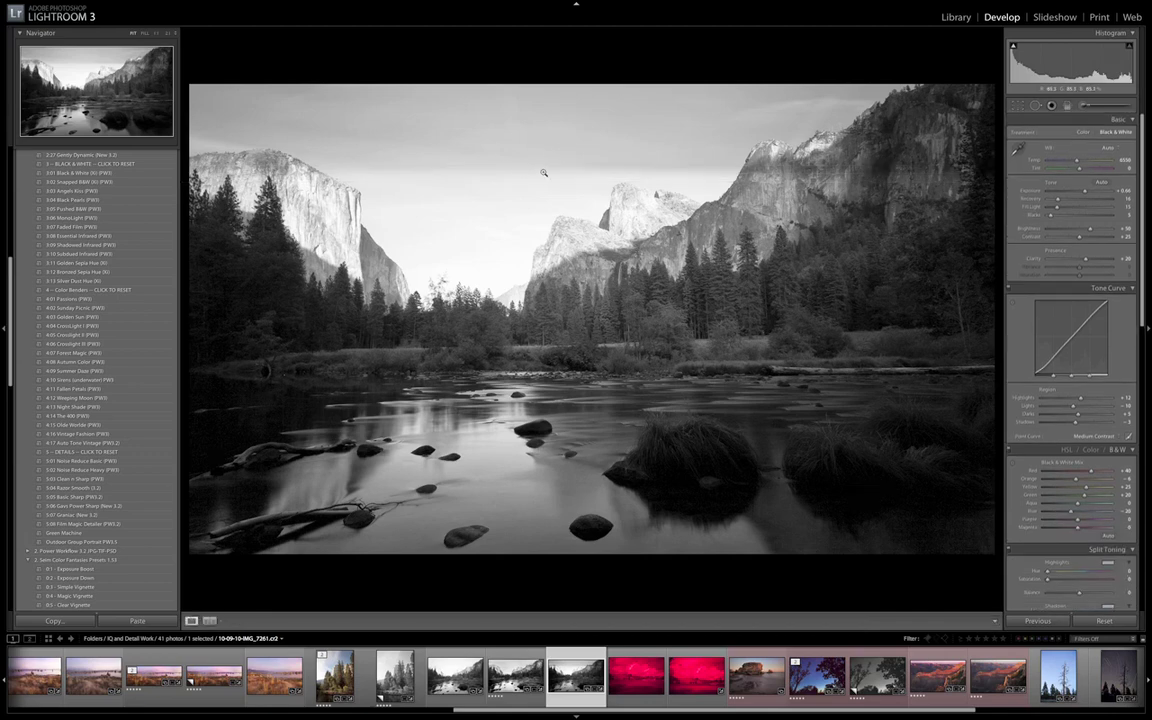
pyautogui.press('m')
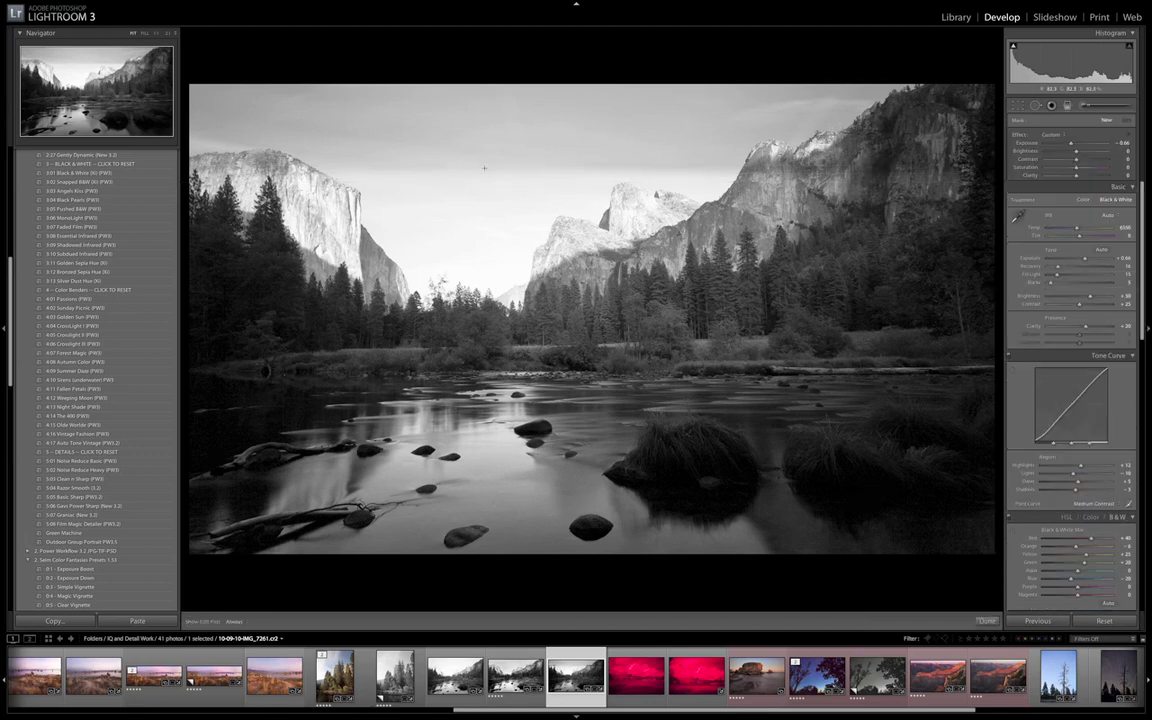
pyautogui.click(526, 174)
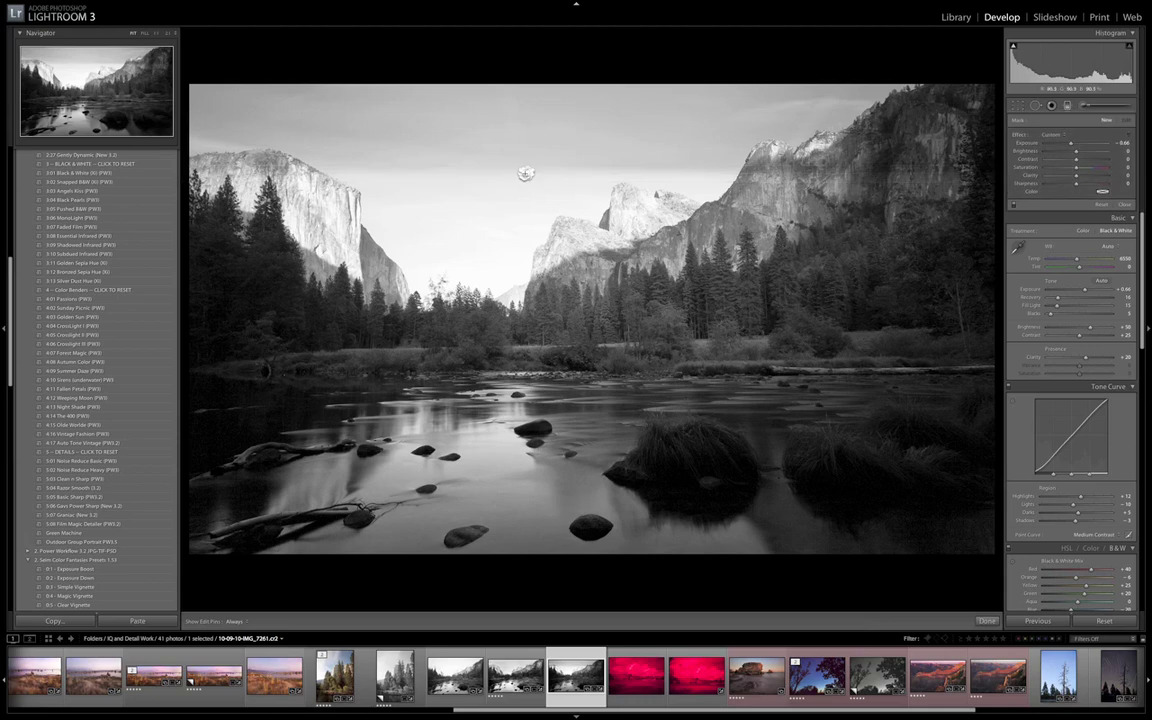
pyautogui.press('Delete')
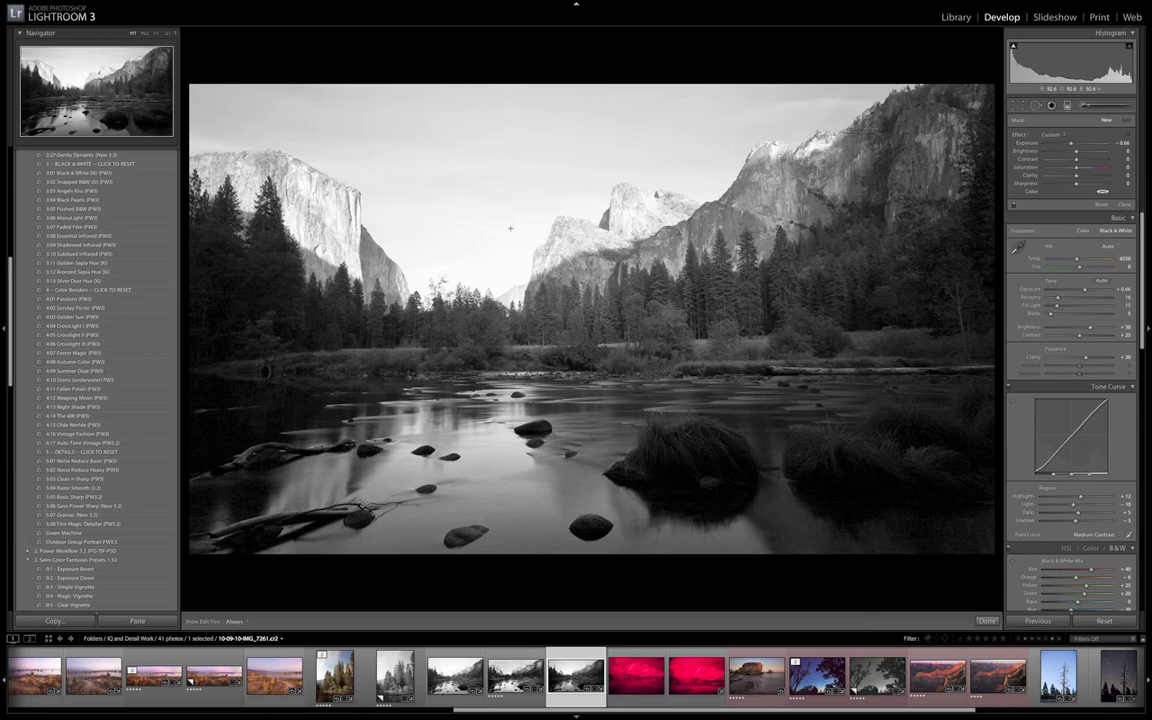
# Draw a horizontal Graduated Filter from the upper cliffs down to the base of the tree line and set its exposure to -0.72.
pyautogui.moveTo(509, 210); pyautogui.dragTo(508, 253)
pyautogui.moveTo(510, 203); pyautogui.dragTo(510, 304)
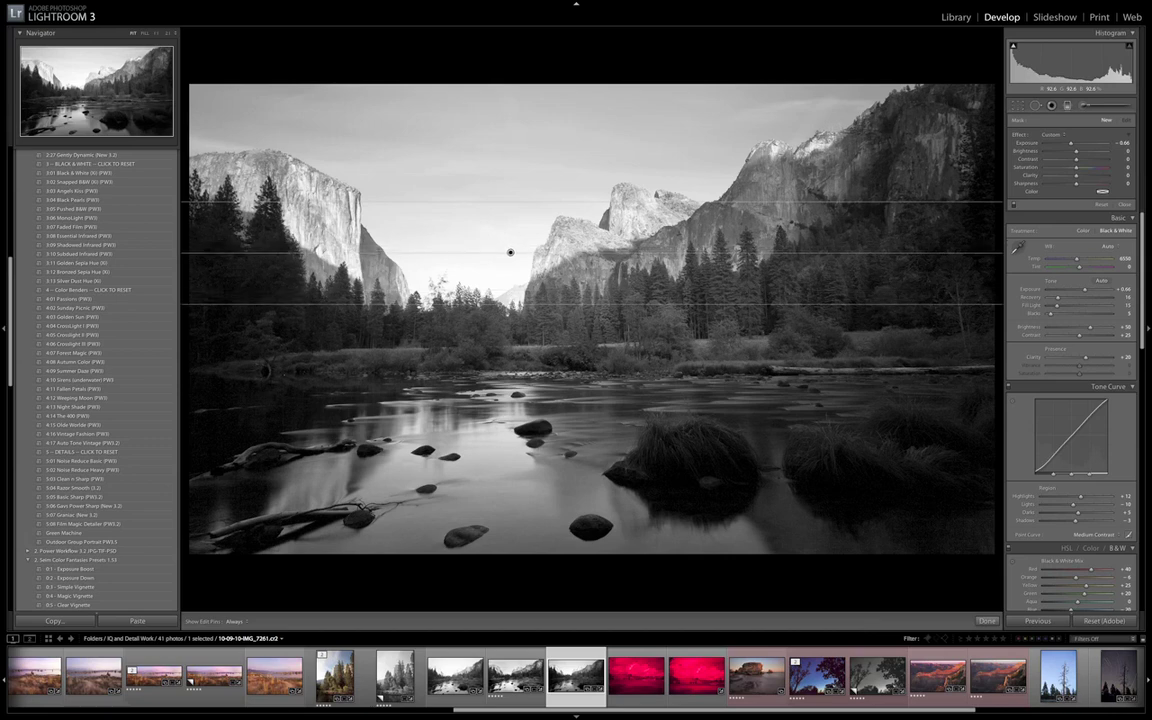
pyautogui.moveTo(452, 252); pyautogui.dragTo(452, 254)
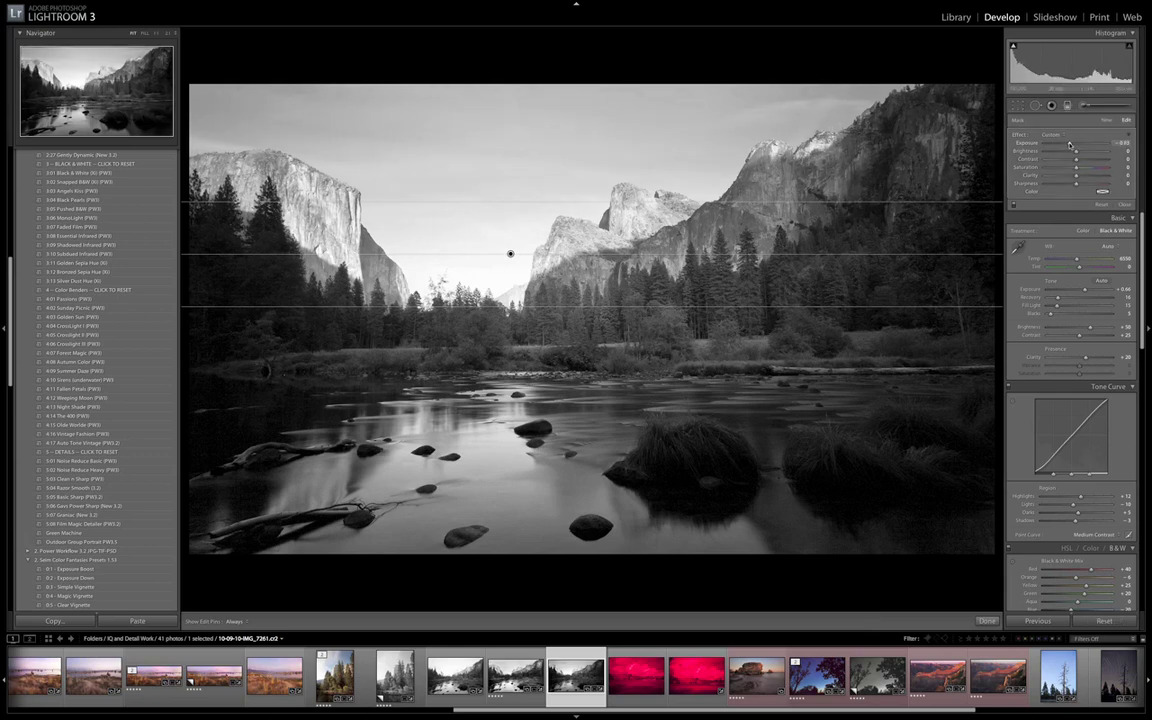
pyautogui.moveTo(1069, 144); pyautogui.dragTo(1071, 145)
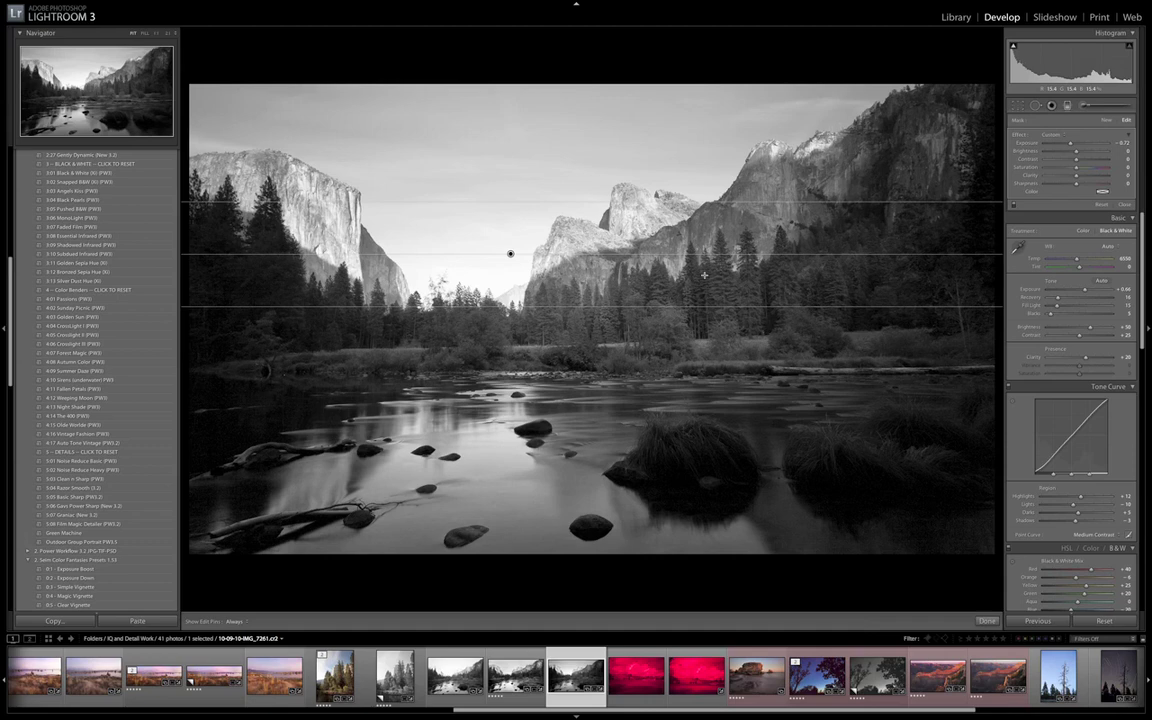
# Compare the photo with and without the Graduated Filter by deleting and restoring it twice, and close the filter tool.
pyautogui.press('m')
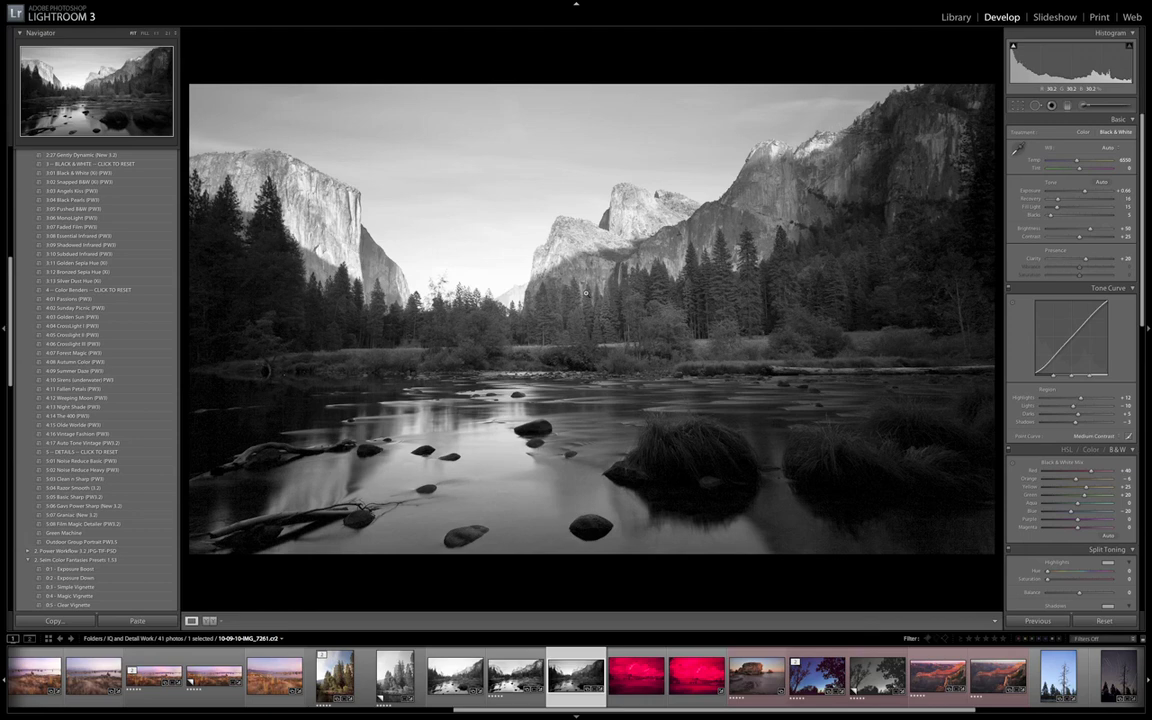
pyautogui.press('m')
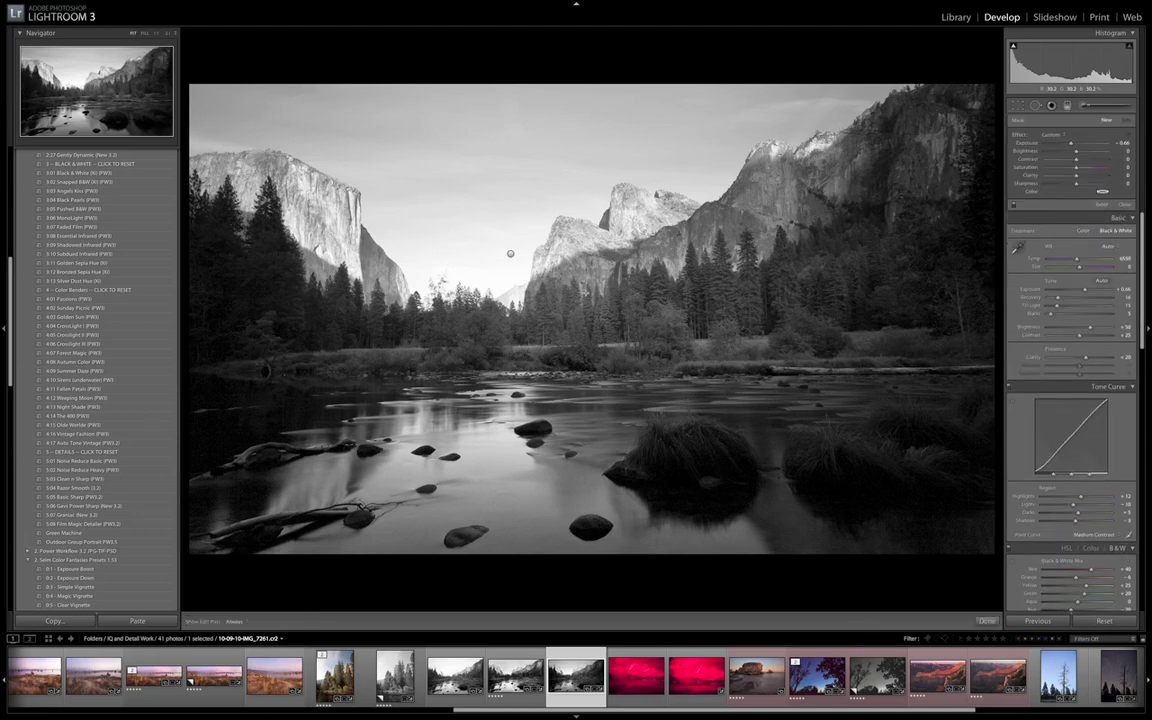
pyautogui.click(510, 254)
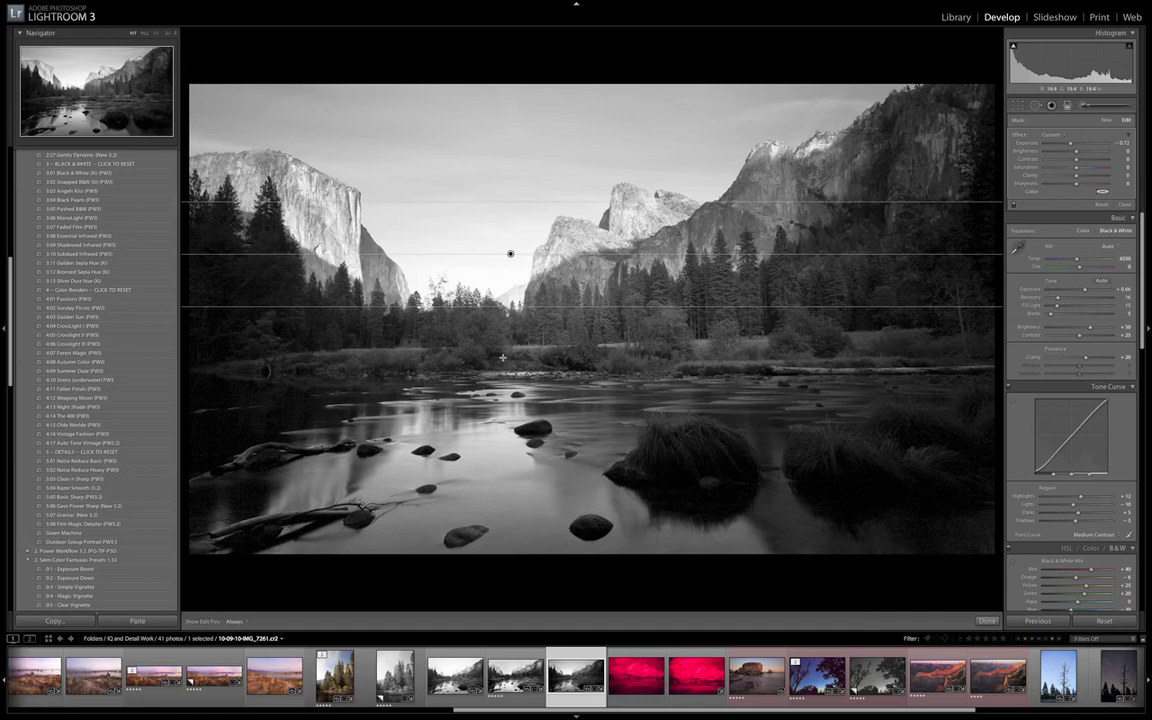
pyautogui.press('Delete')
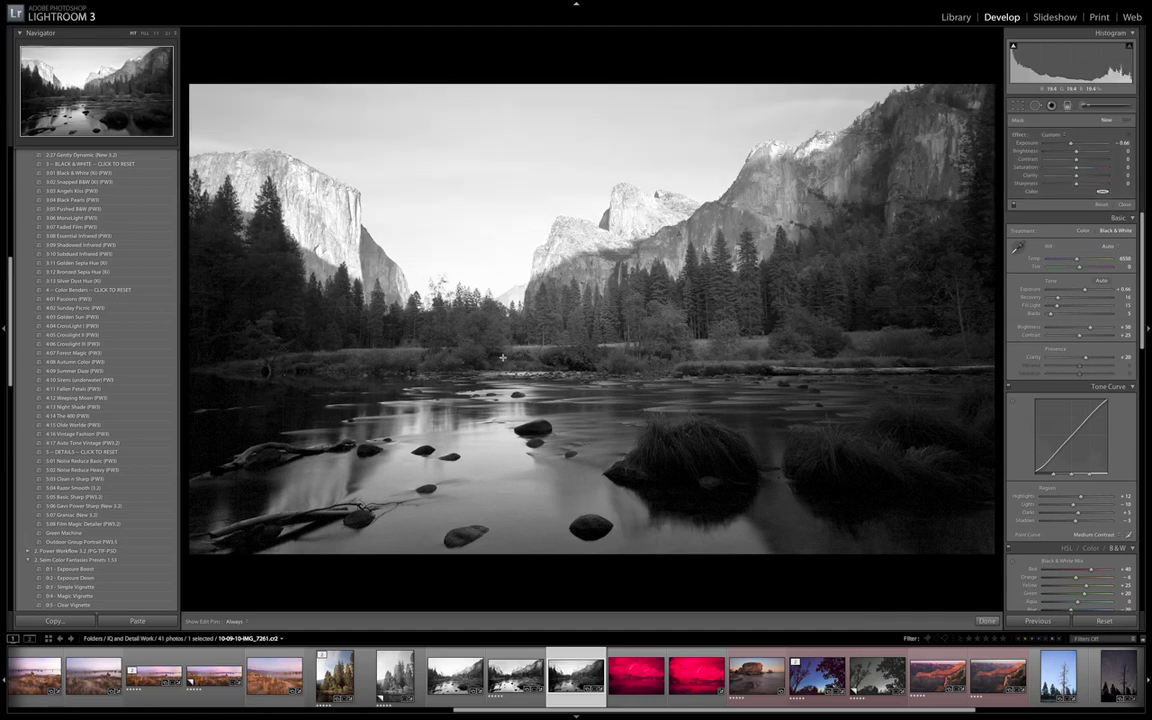
pyautogui.hotkey('ctrl', 'z')
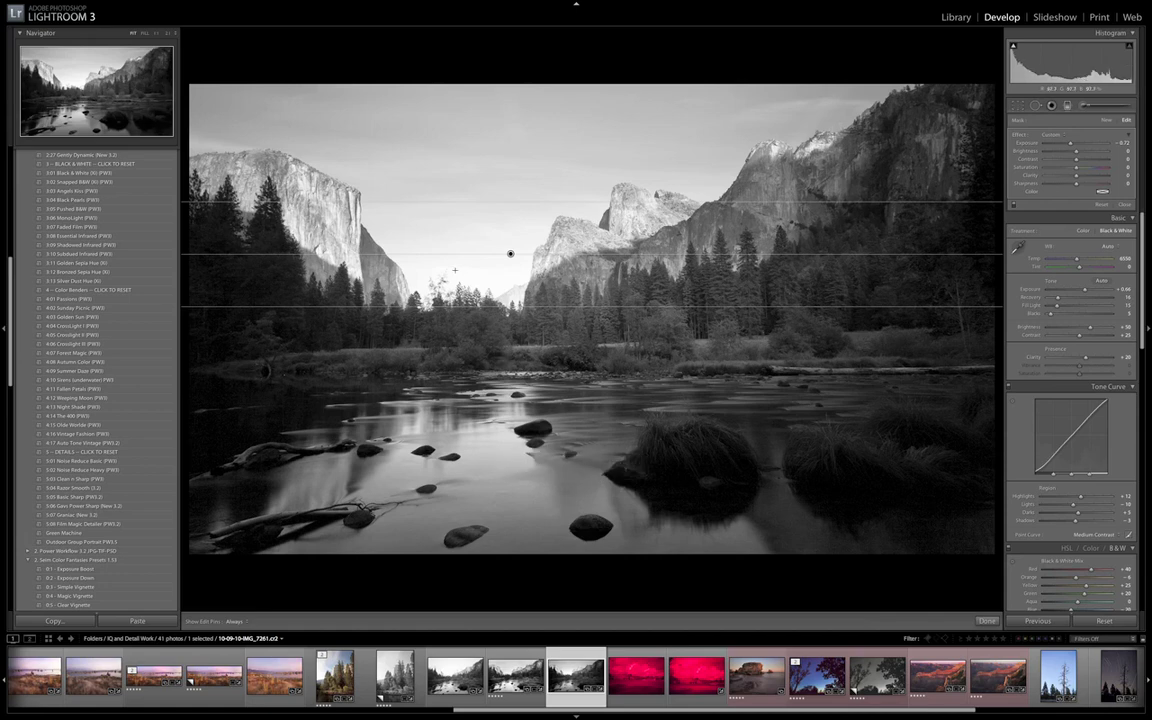
pyautogui.press('Delete')
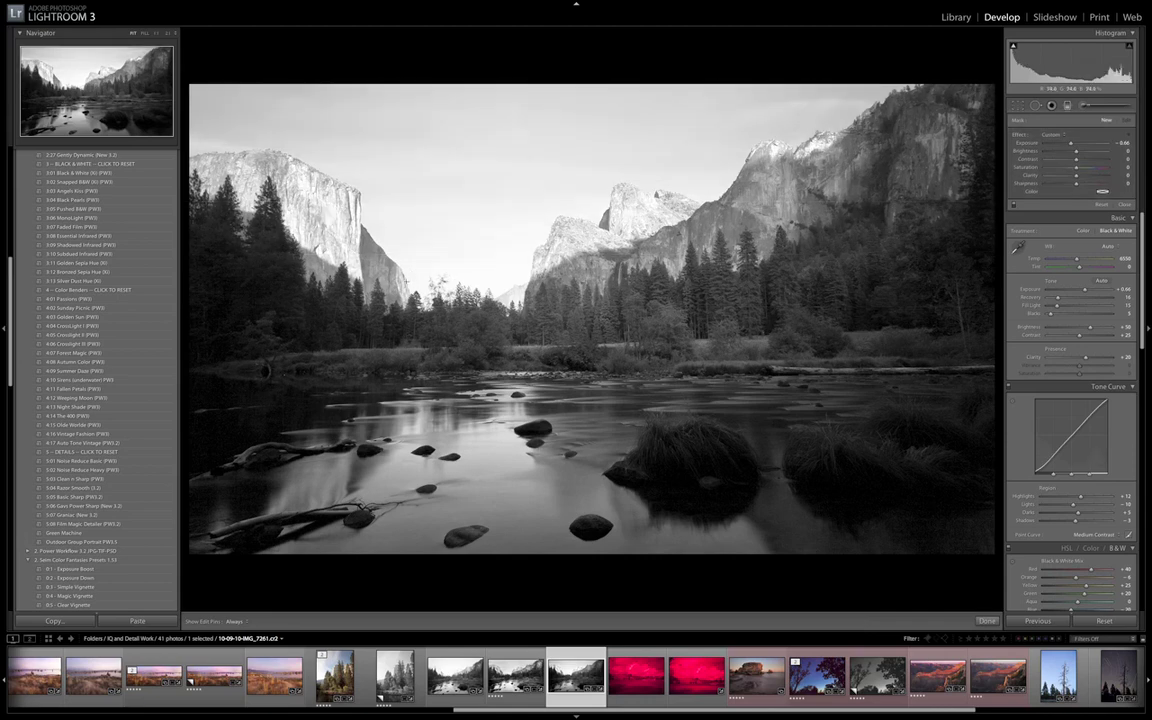
pyautogui.hotkey('ctrl', 'z')
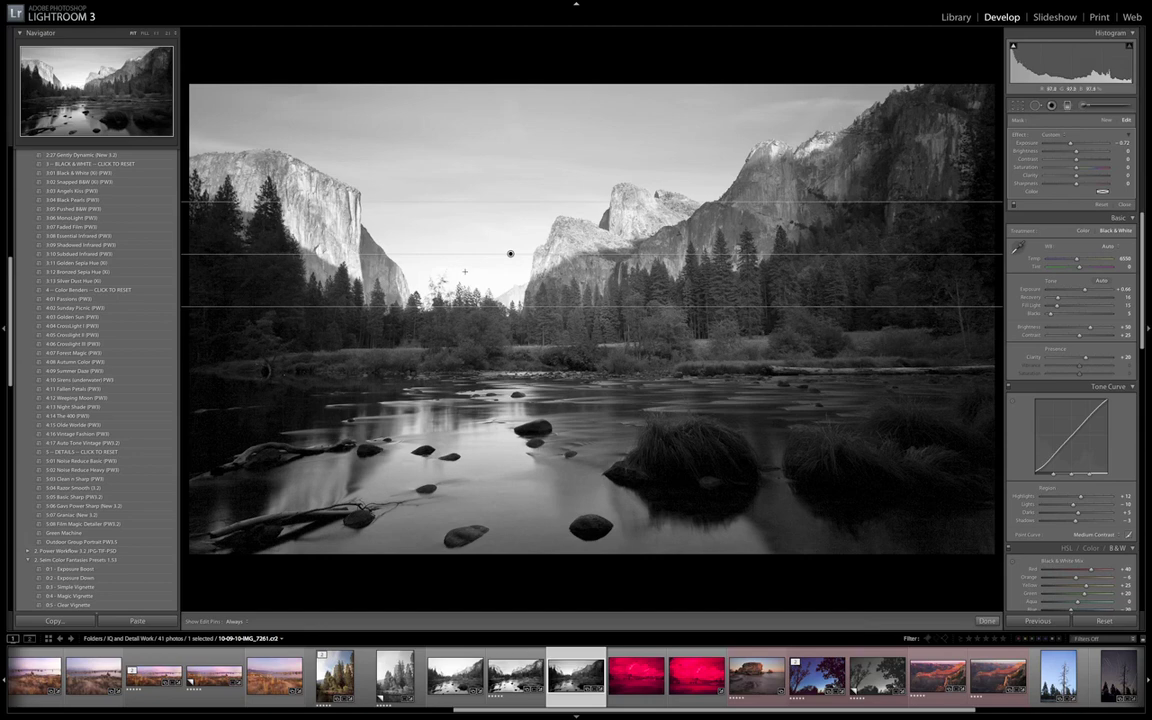
pyautogui.press('m')
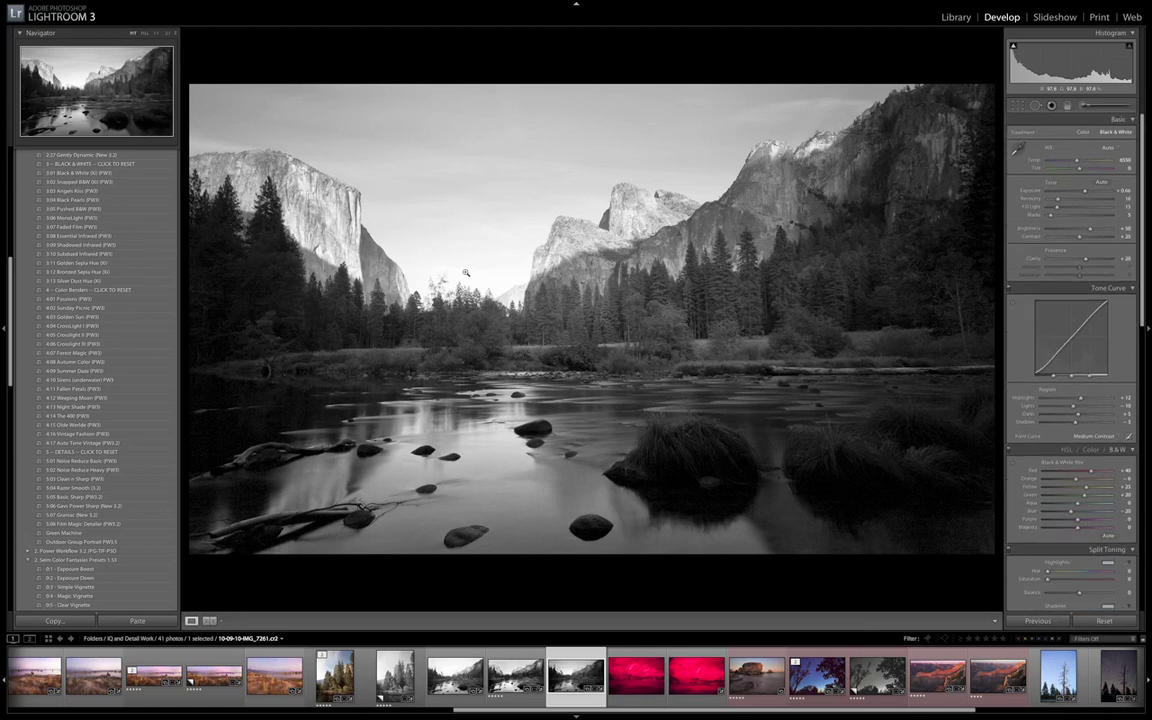
# Heal the small bright spot on the dark water beside the left riverbank using Spot Removal at size 14.
pyautogui.click(271, 360)
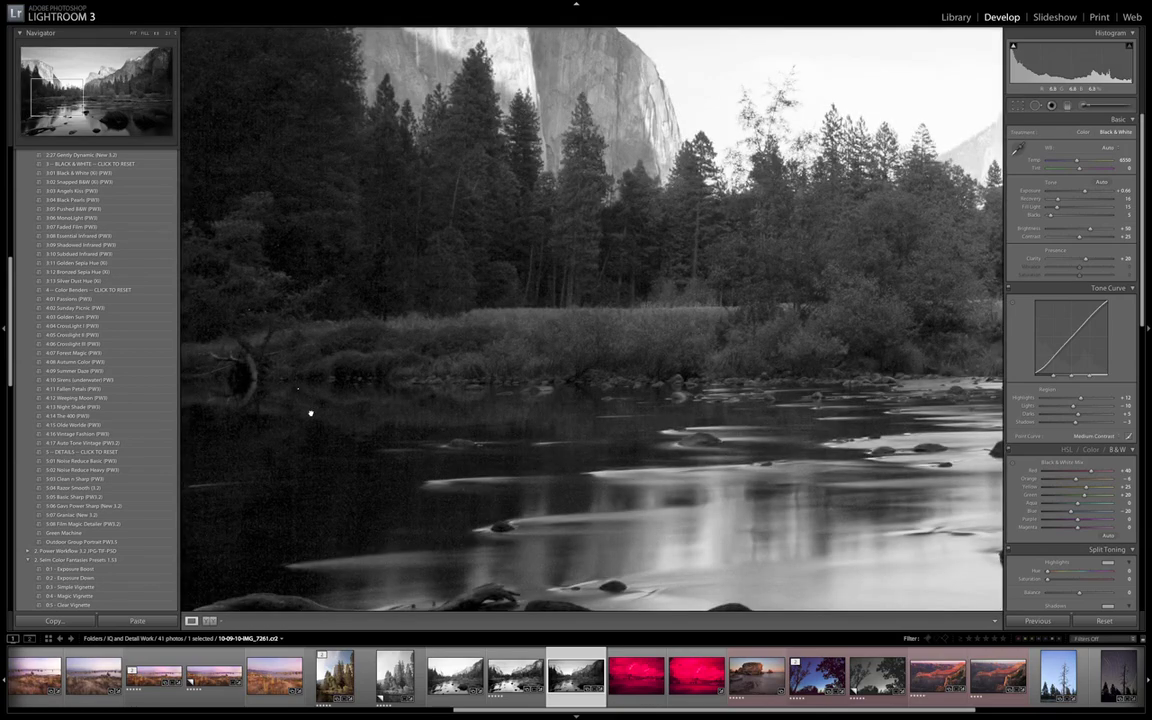
pyautogui.moveTo(309, 403); pyautogui.dragTo(468, 383)
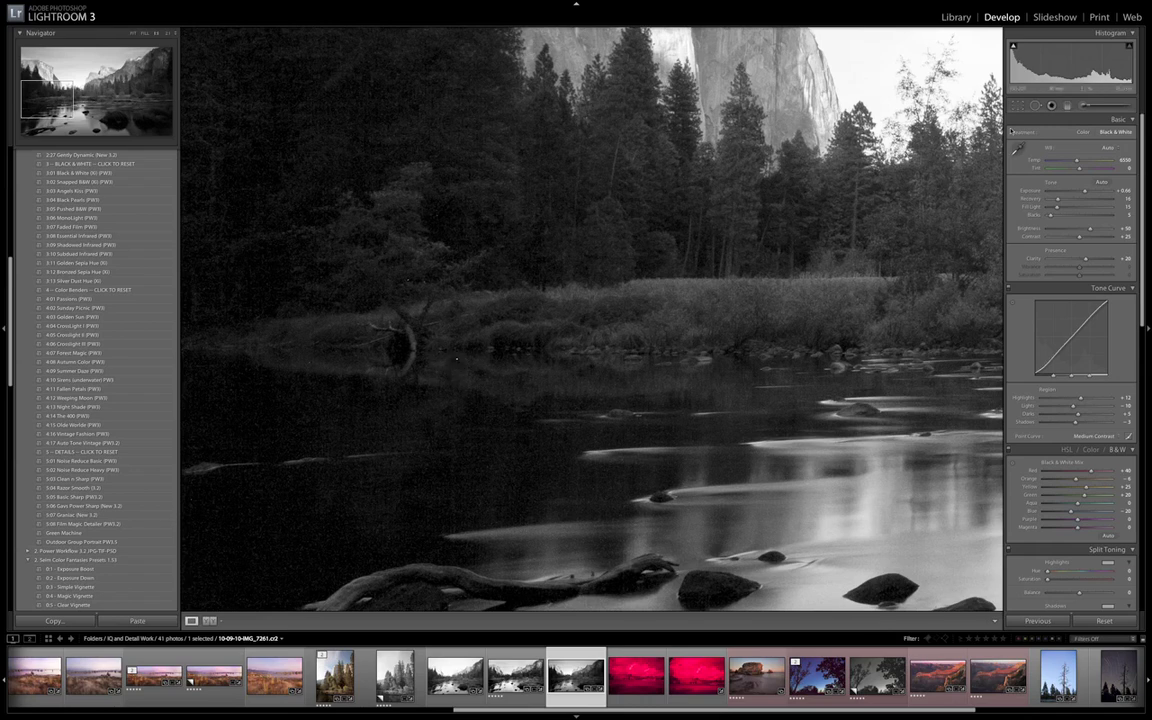
pyautogui.click(1035, 105)
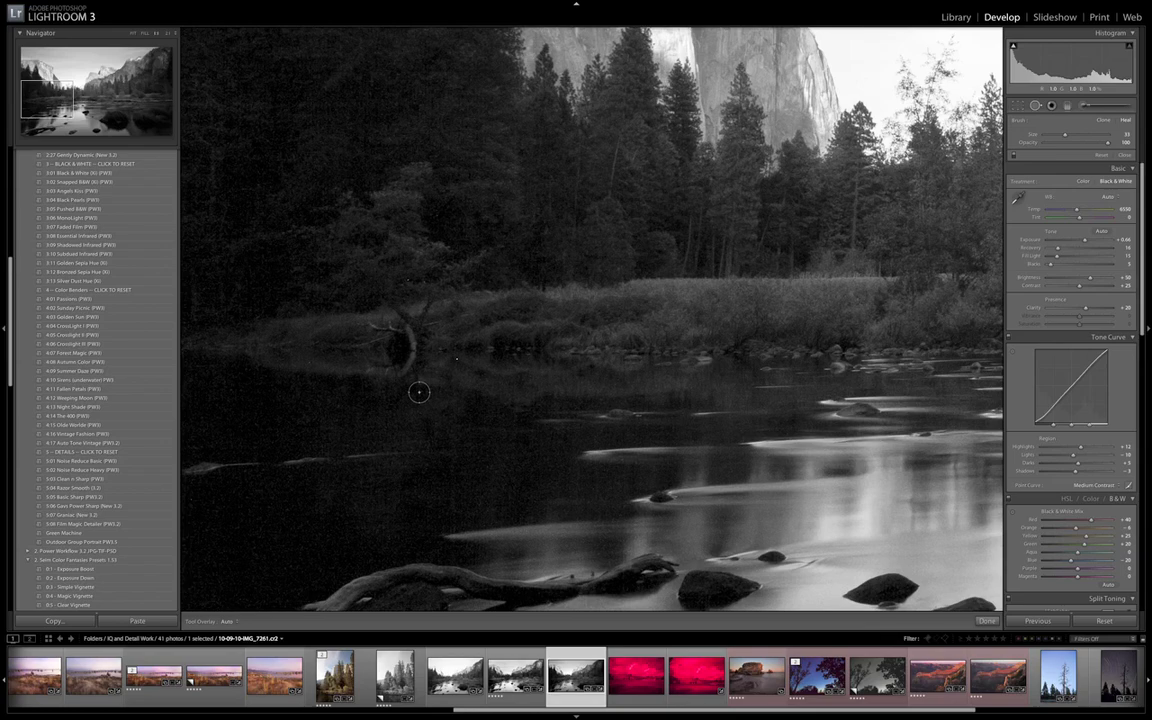
pyautogui.press('[')
pyautogui.press('[')
pyautogui.press('[')
pyautogui.press('[')
pyautogui.click(456, 358)
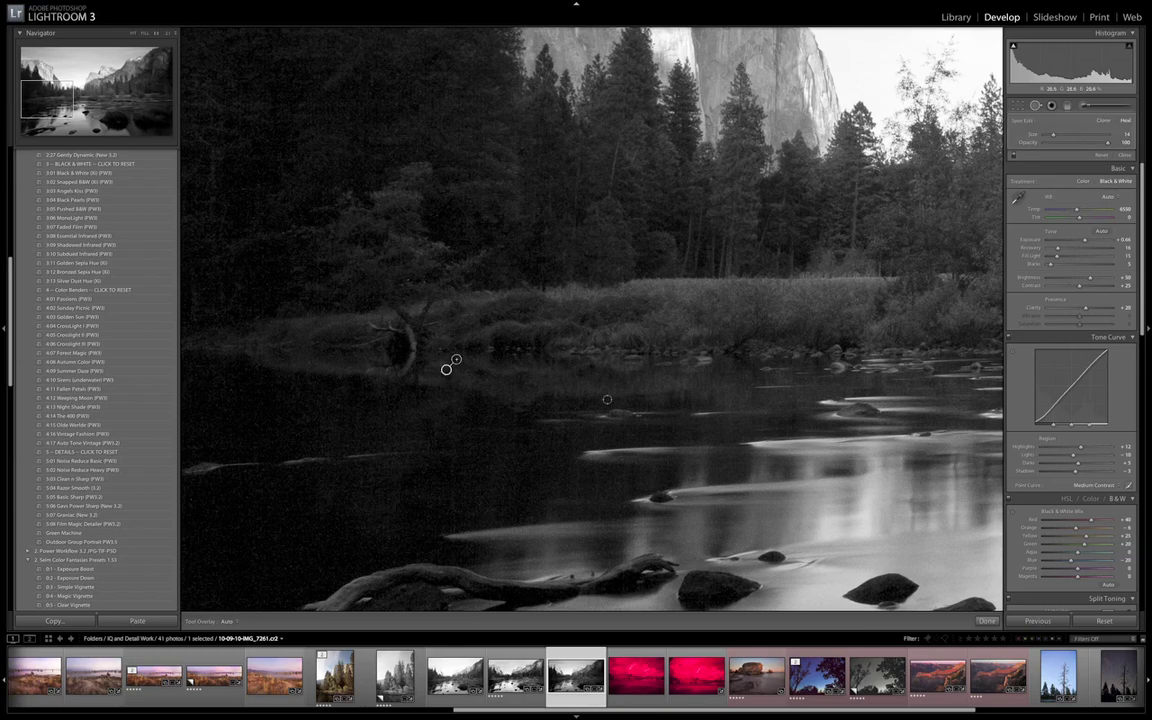
pyautogui.press('q')
pyautogui.click(756, 322)
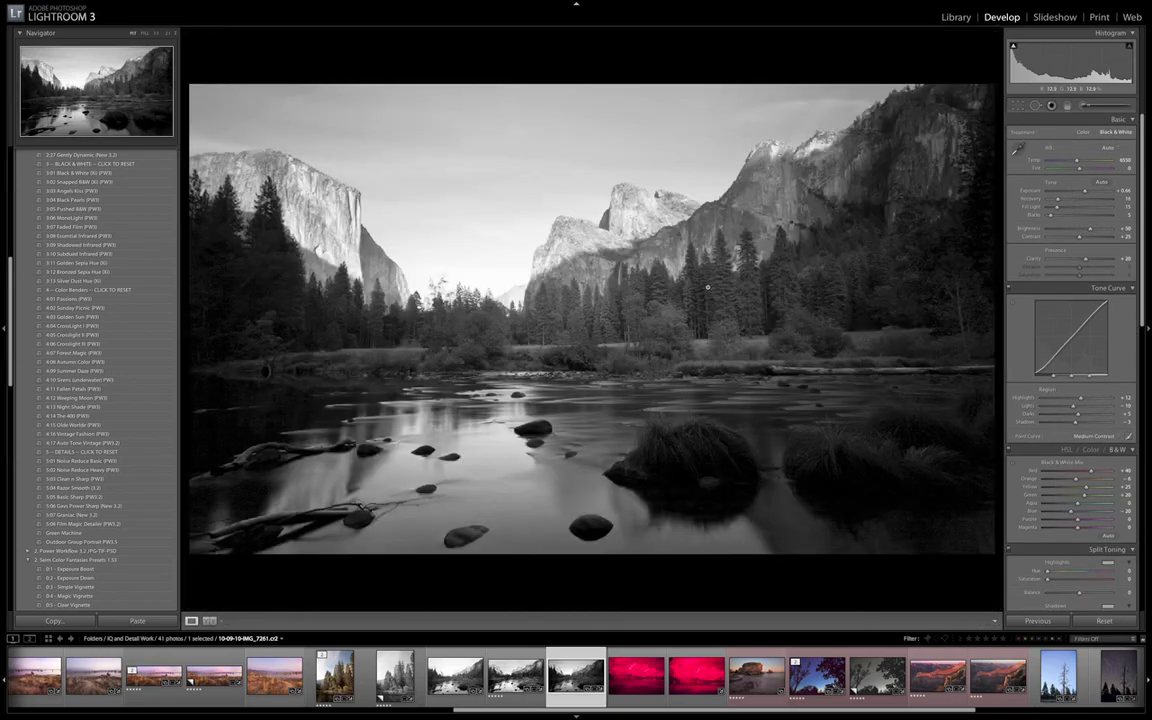
# Heal the dust spot in the sky just above the left cliff with Spot Removal, sampling the adjacent sky.
pyautogui.click(262, 100)
pyautogui.moveTo(355, 193); pyautogui.dragTo(624, 321)
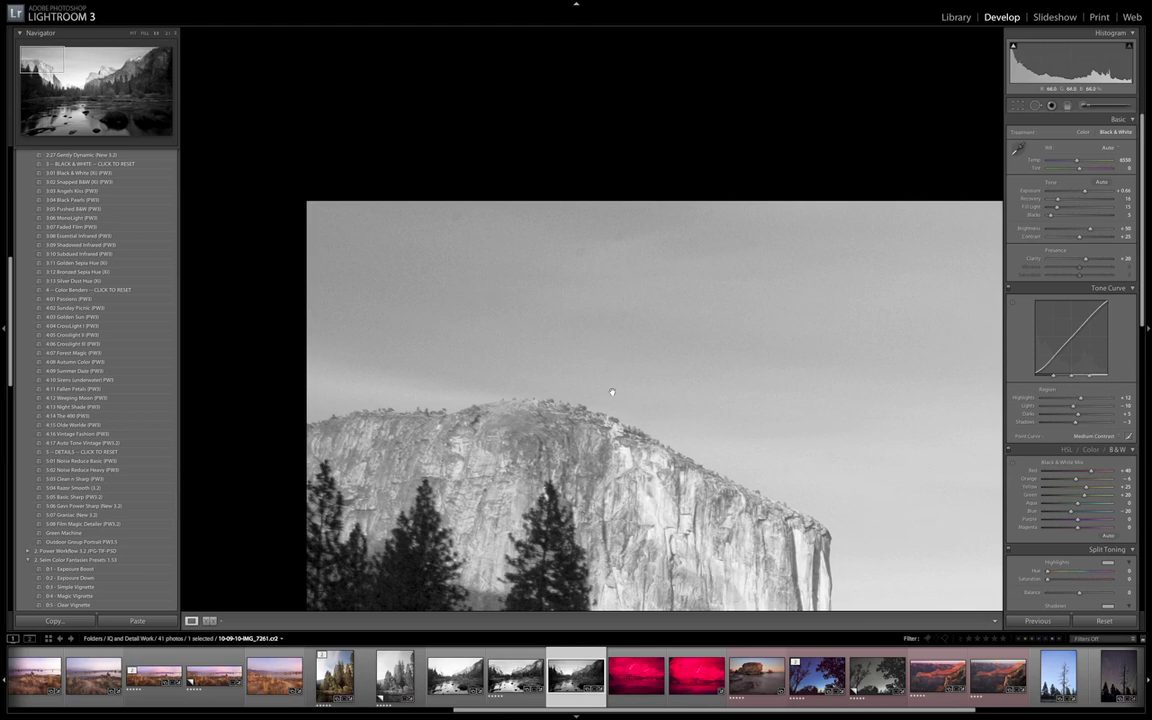
pyautogui.press('q')
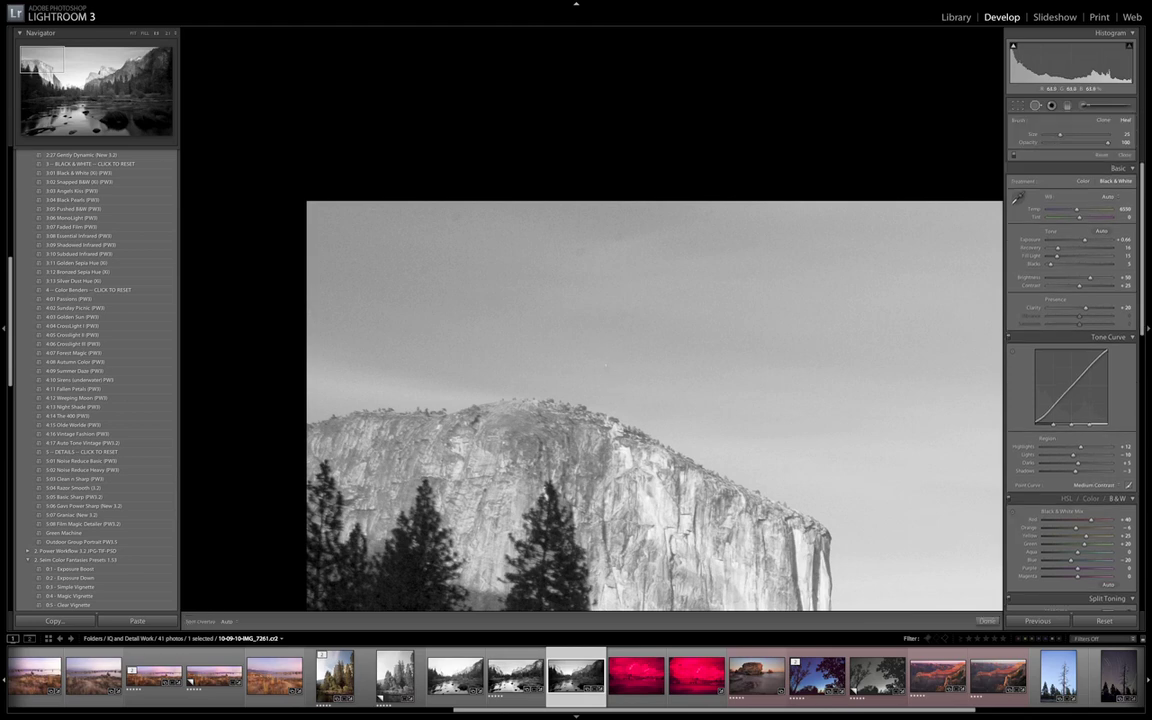
pyautogui.moveTo(606, 366); pyautogui.dragTo(630, 371)
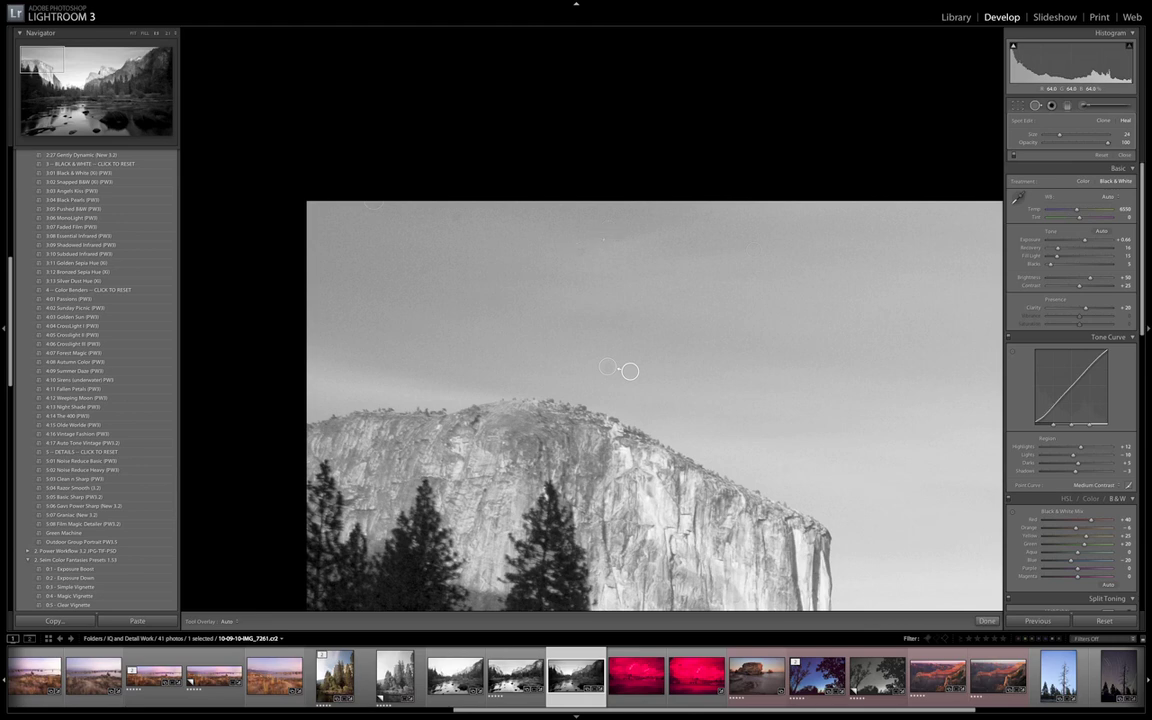
# Heal more dust spots higher in the sky above the left cliff, undo the last spot edit, and close Spot Removal.
pyautogui.click(617, 236)
pyautogui.moveTo(617, 236); pyautogui.dragTo(580, 252)
pyautogui.moveTo(580, 252); pyautogui.dragTo(437, 223)
pyautogui.click(618, 238)
pyautogui.keyDown('alt'); pyautogui.click(618, 237); pyautogui.keyUp('alt')
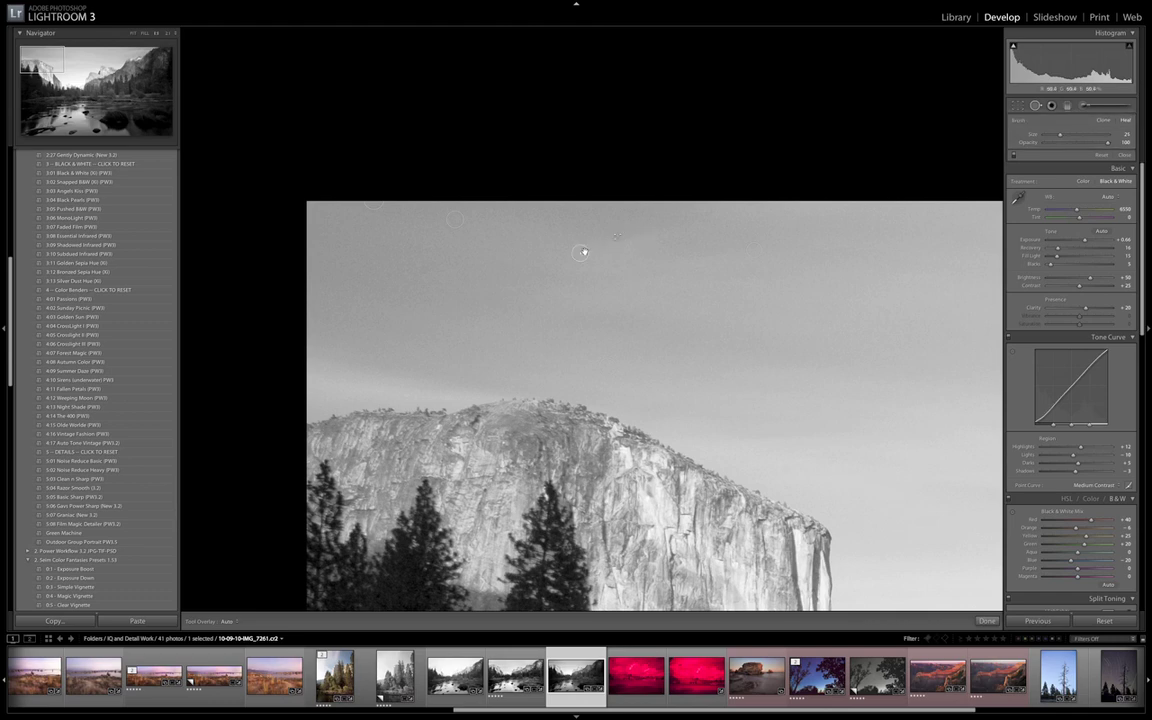
pyautogui.hotkey('ctrl', 'z')
pyautogui.press('q')
pyautogui.click(672, 318)
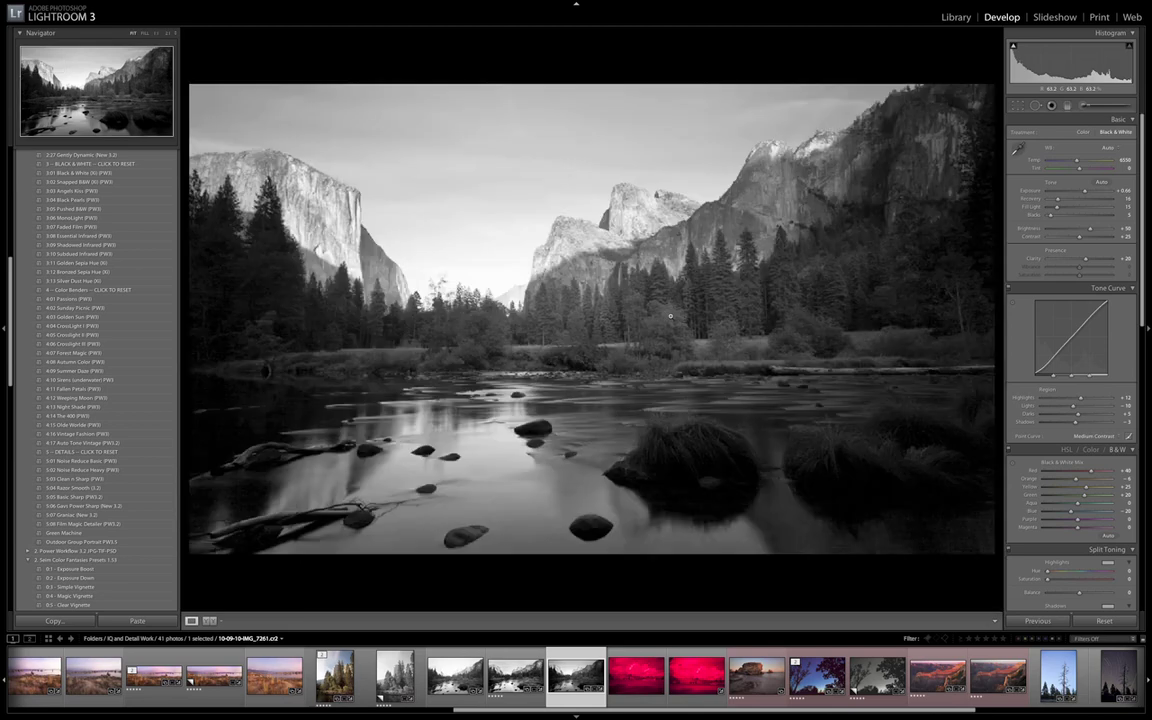
# Copy the photo's Develop settings, including Basic Tone without Exposure, Tone Curve, Clarity, Split Toning, Local Adjustments and Noise Reduction.
pyautogui.press('super+shift+c')
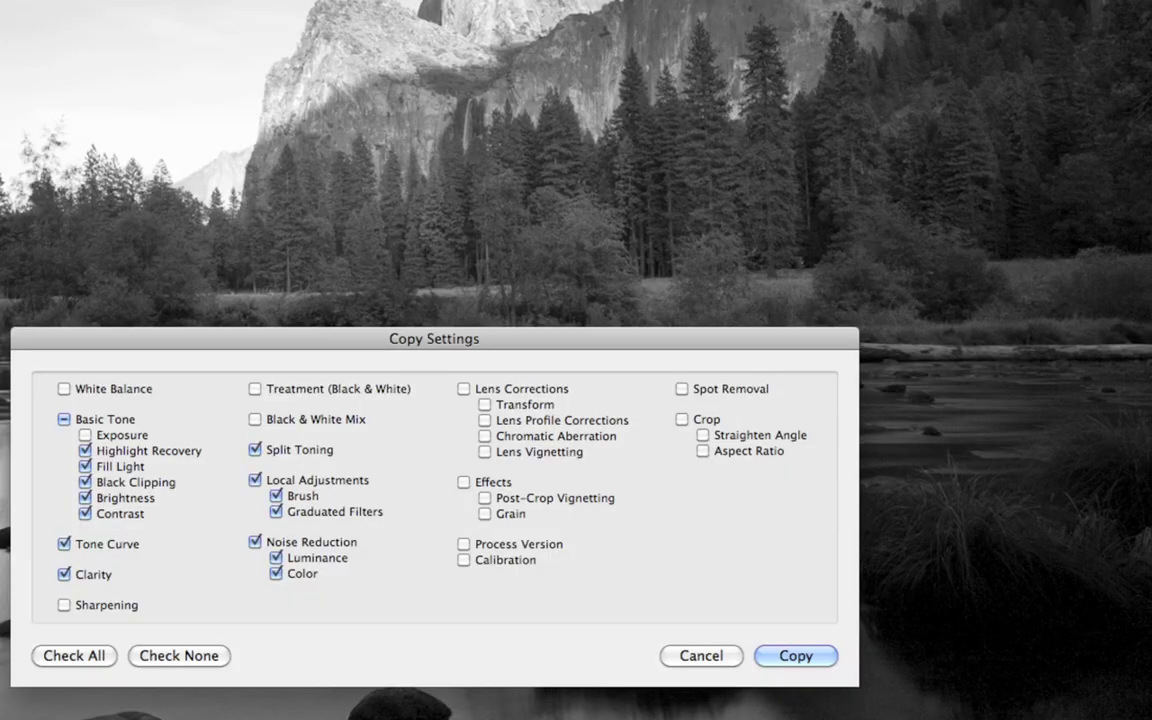
pyautogui.click(717, 652)
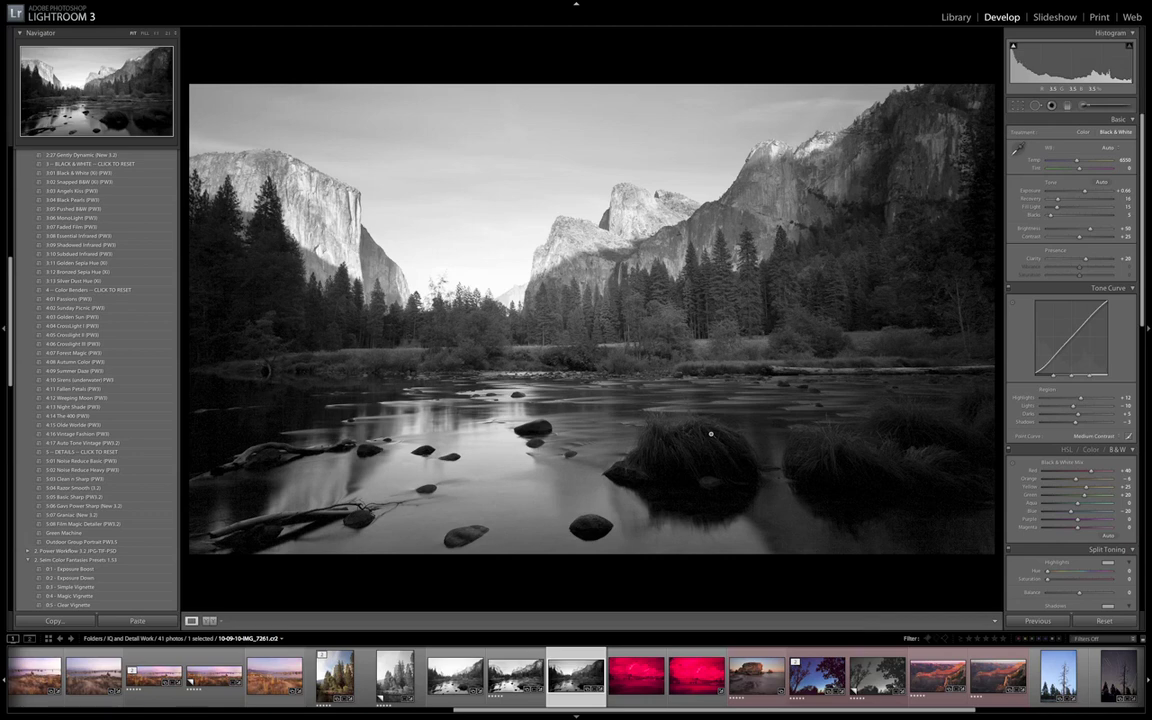
pyautogui.hotkey('ctrl', 'shift', 'c')
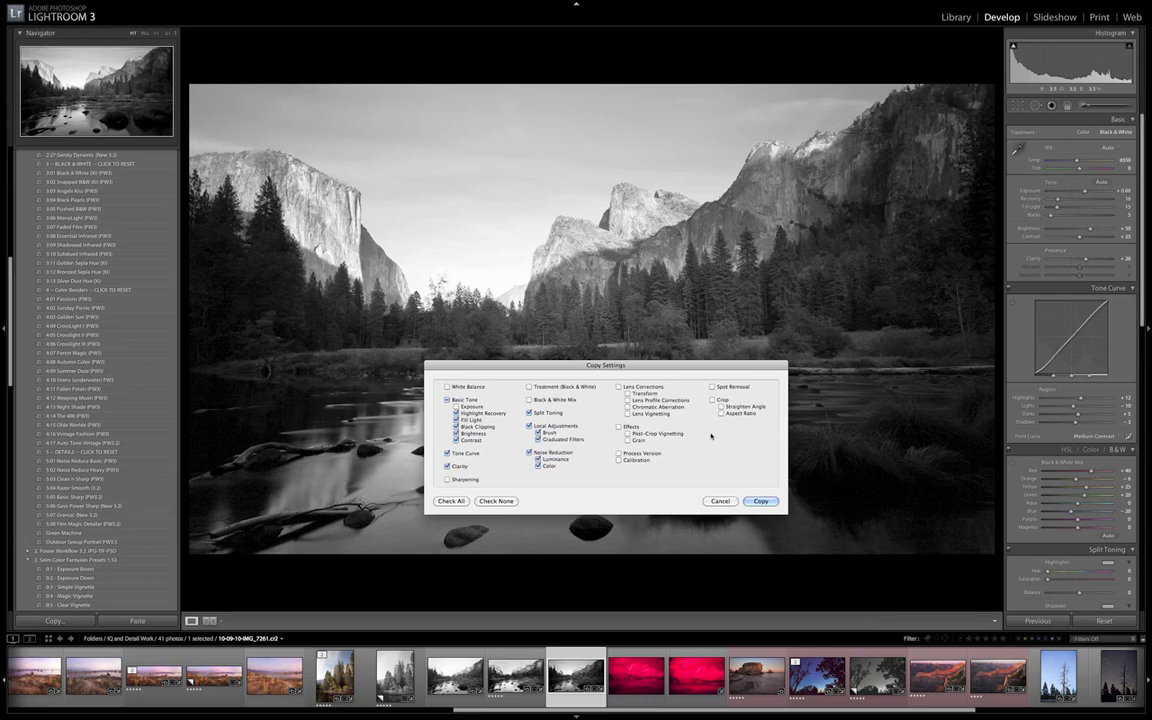
pyautogui.press('Return')
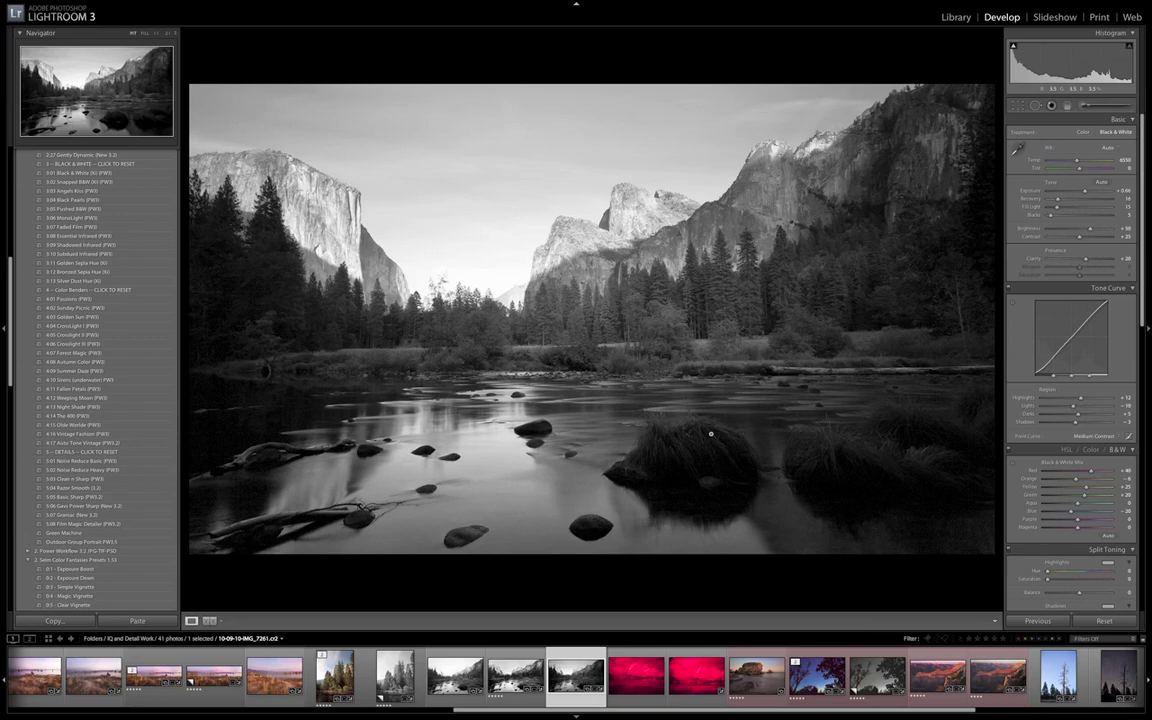
# Try a size 25 Spot Removal heal on the shaded cliff above the trees, undo it, and heal again sampling rock further below.
pyautogui.click(605, 241)
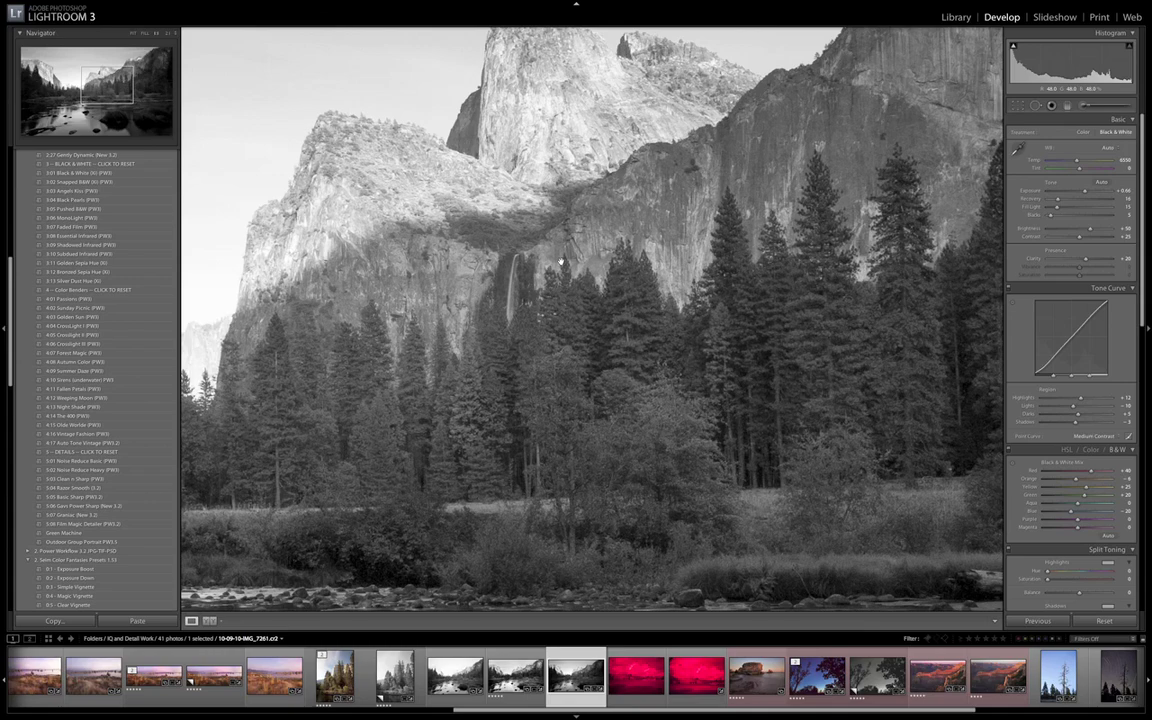
pyautogui.press('q')
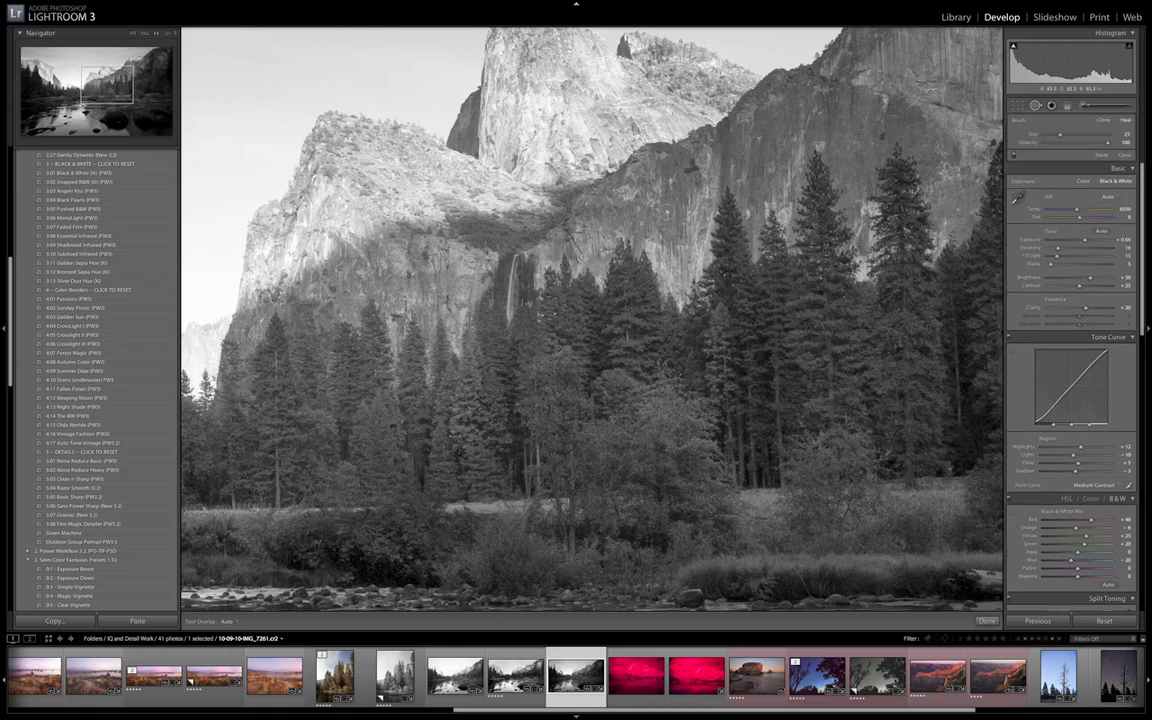
pyautogui.click(666, 234)
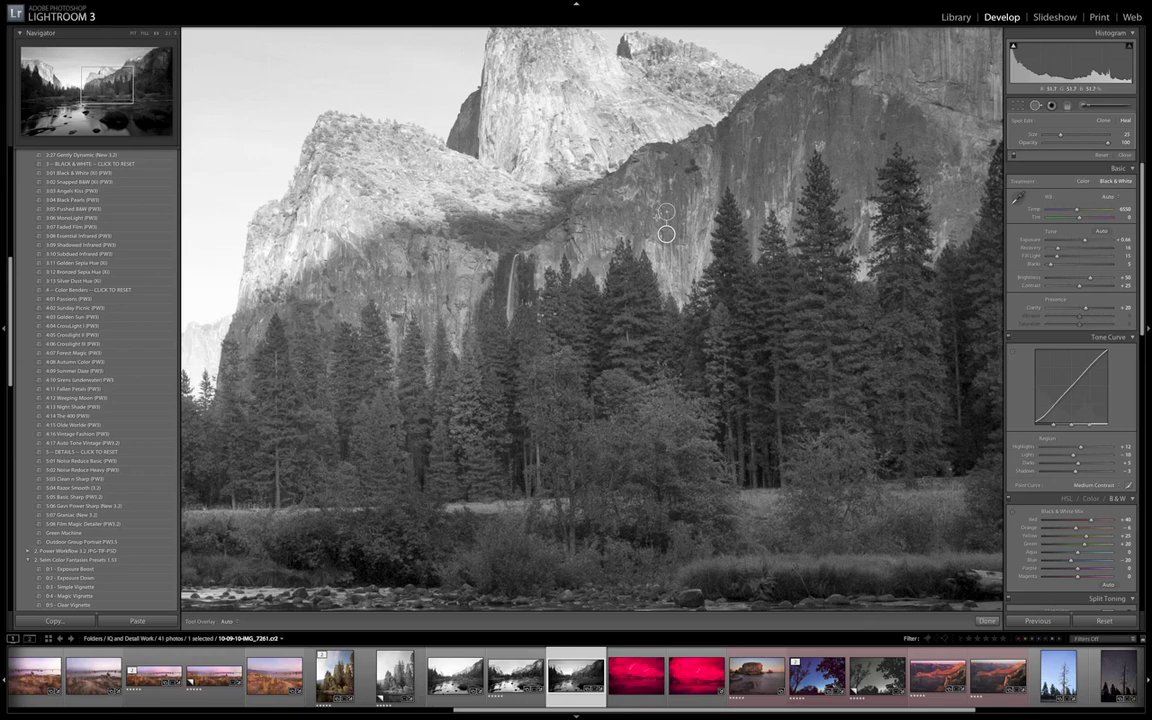
pyautogui.hotkey('ctrl', 'z')
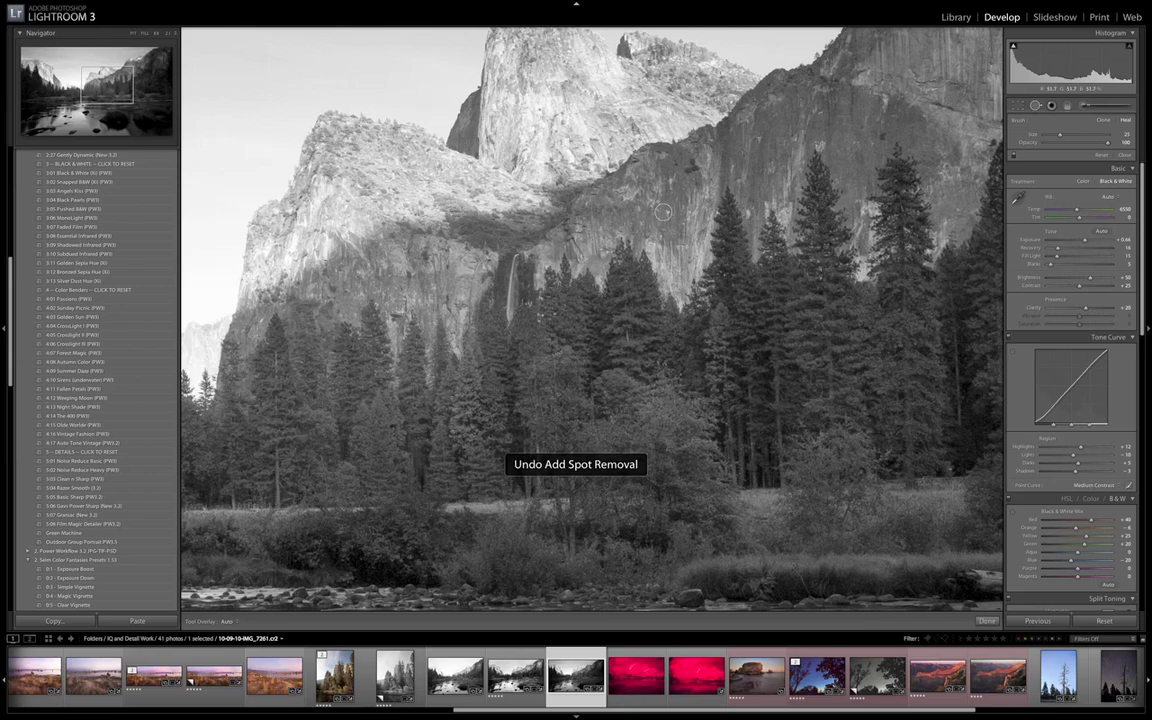
pyautogui.moveTo(662, 212)
pyautogui.mouseDown()
pyautogui.moveTo(615, 162)
pyautogui.moveTo(610, 254)
pyautogui.moveTo(646, 244)
pyautogui.moveTo(659, 257)
pyautogui.mouseUp()
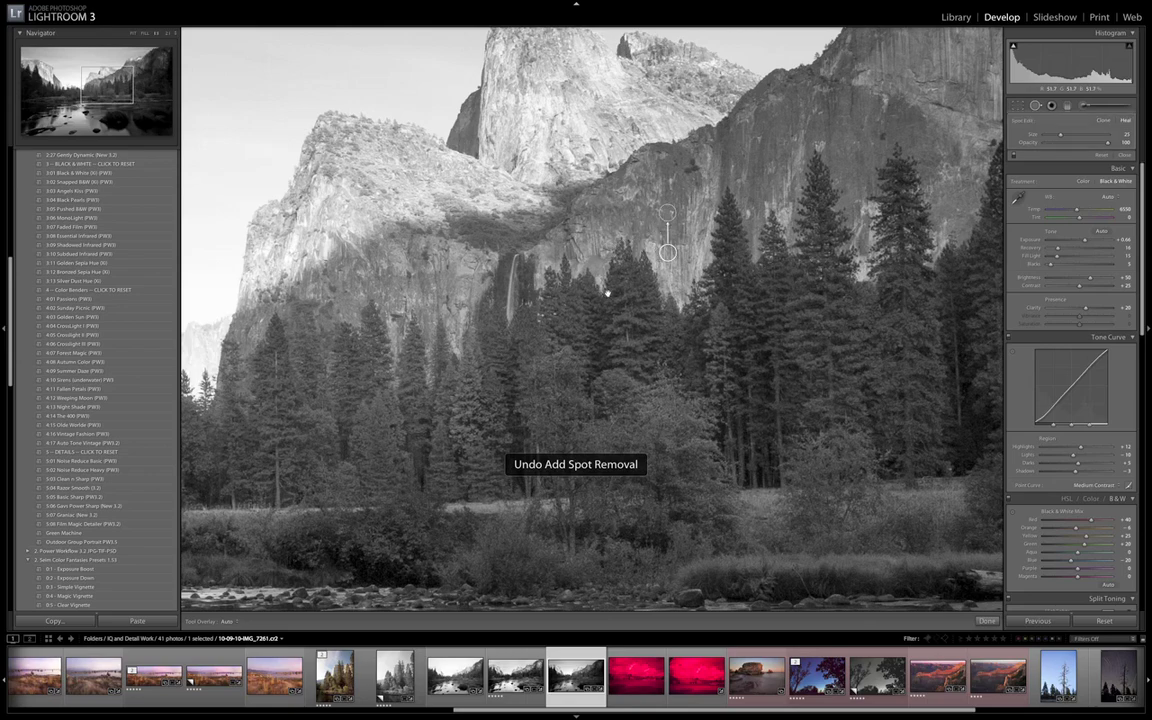
# Undo the last Spot Removal heal on the shaded cliff, close the retouching tools, and return to the full photo view.
pyautogui.hotkey('ctrl', 'z')
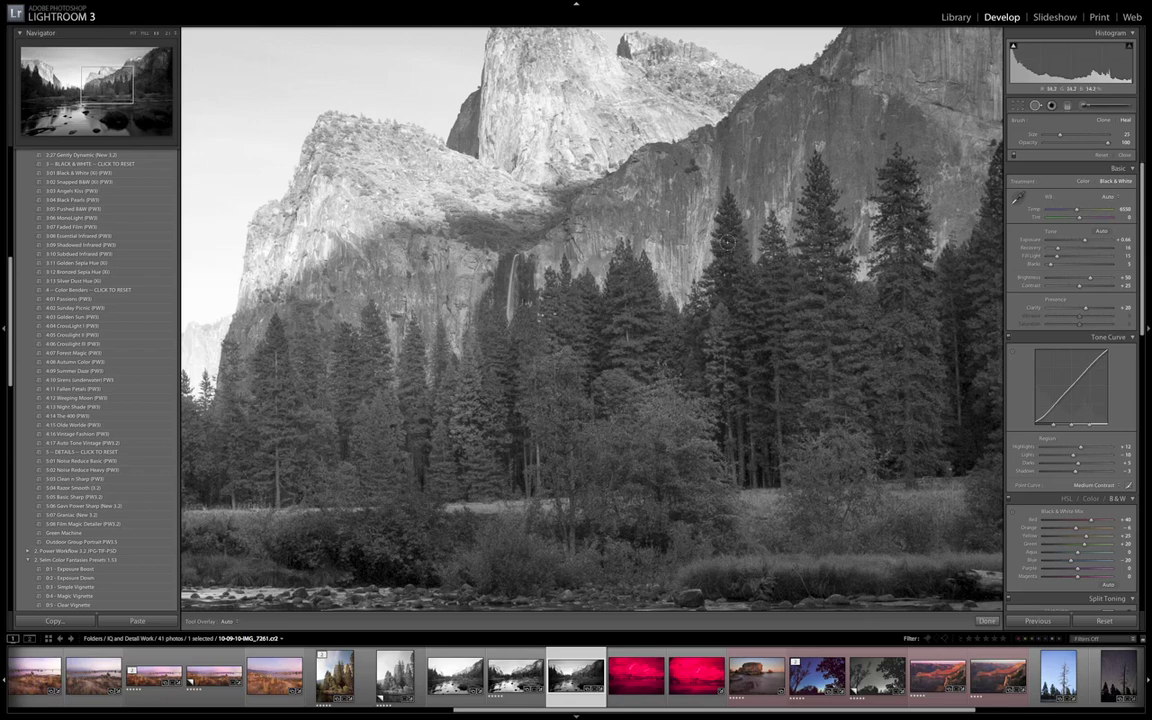
pyautogui.press('k')
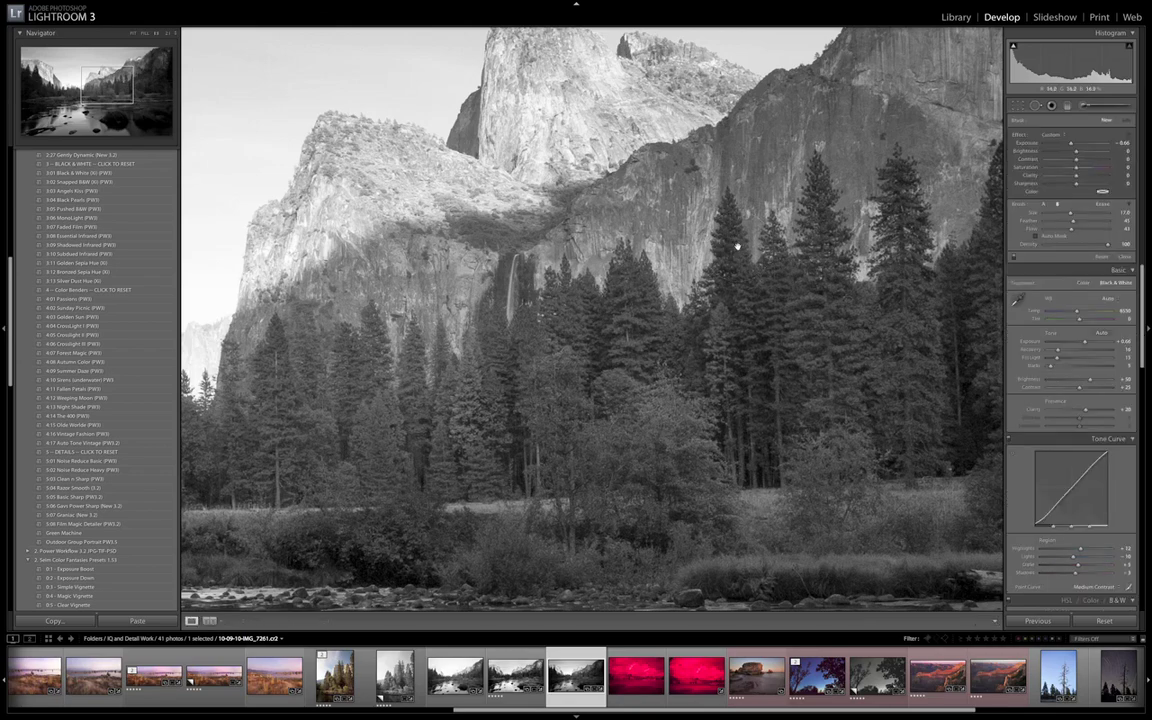
pyautogui.press('k')
pyautogui.click(738, 246)
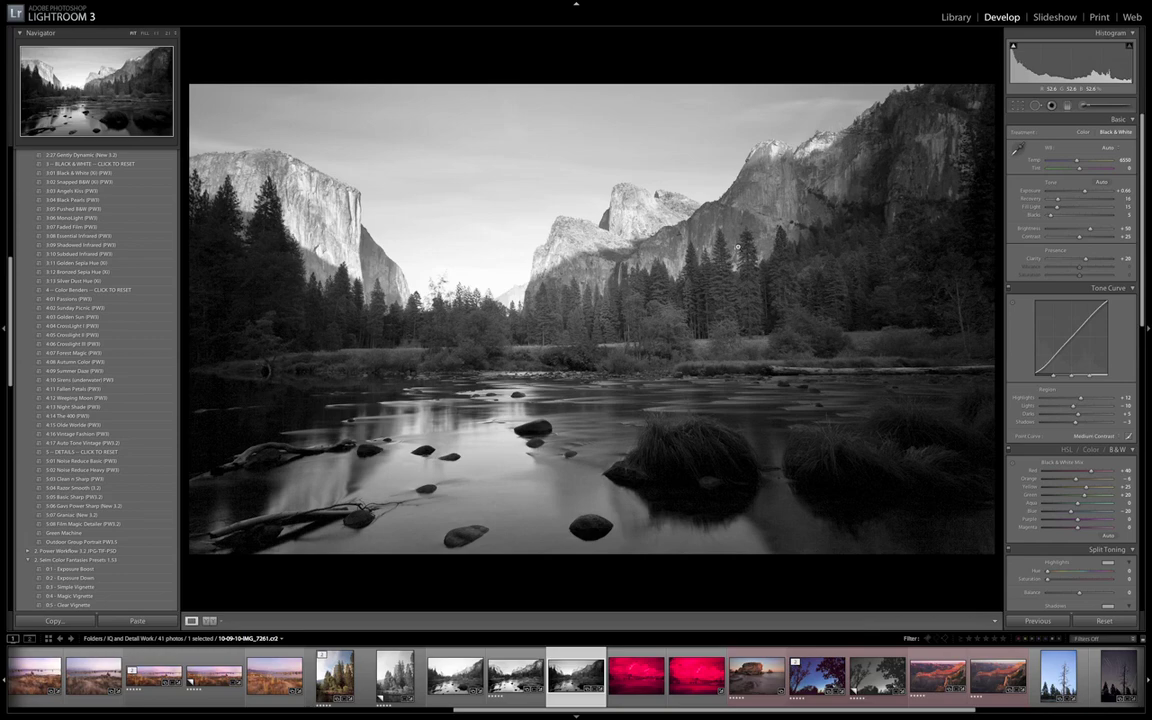
# Open the Adjustment Brush and review its available effect presets, keeping the Custom effect.
pyautogui.press('k')
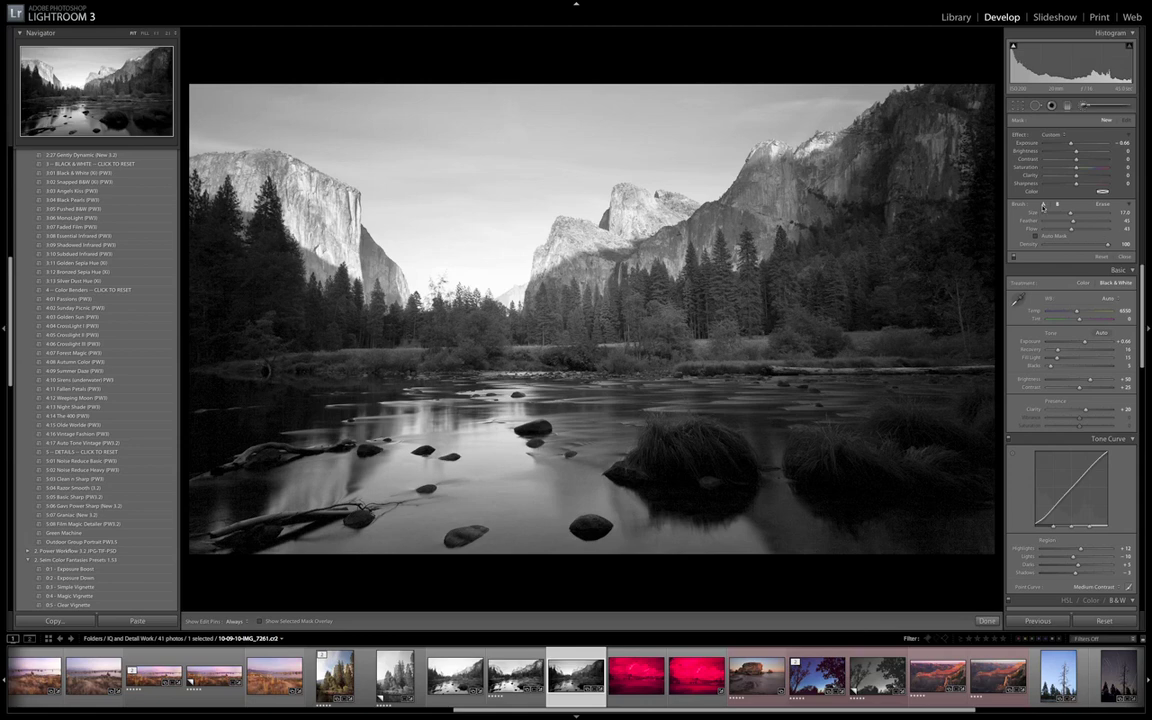
pyautogui.click(1050, 134)
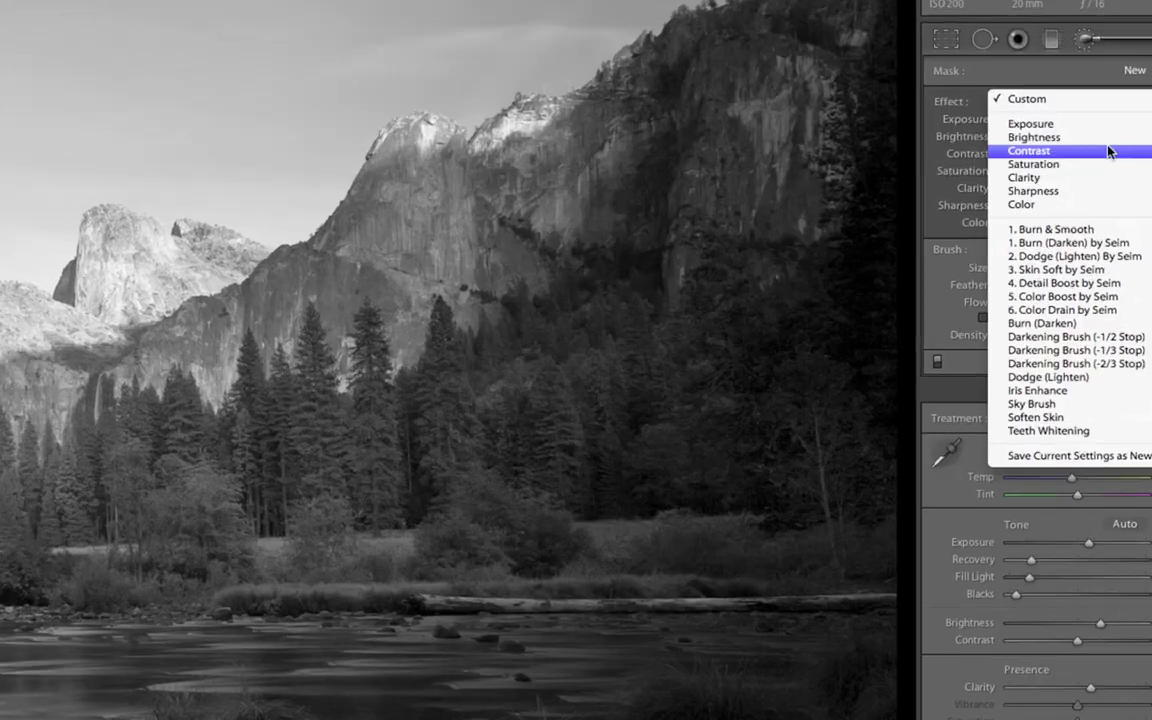
pyautogui.click(1108, 150)
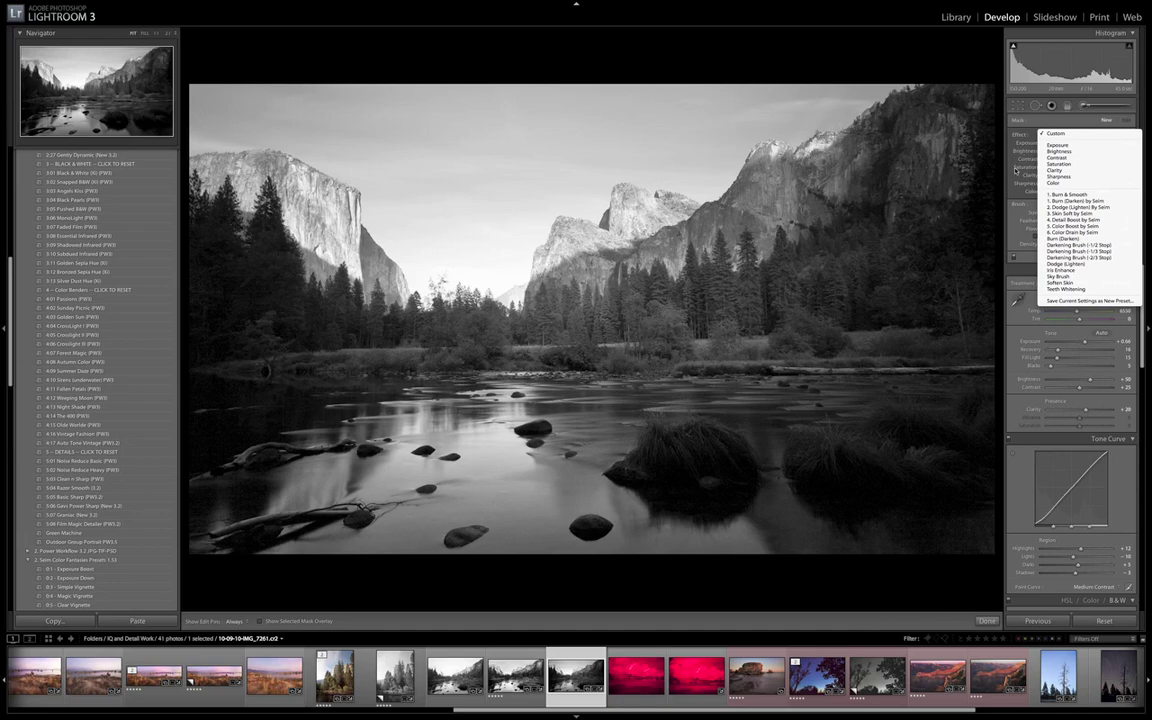
pyautogui.click(1108, 150)
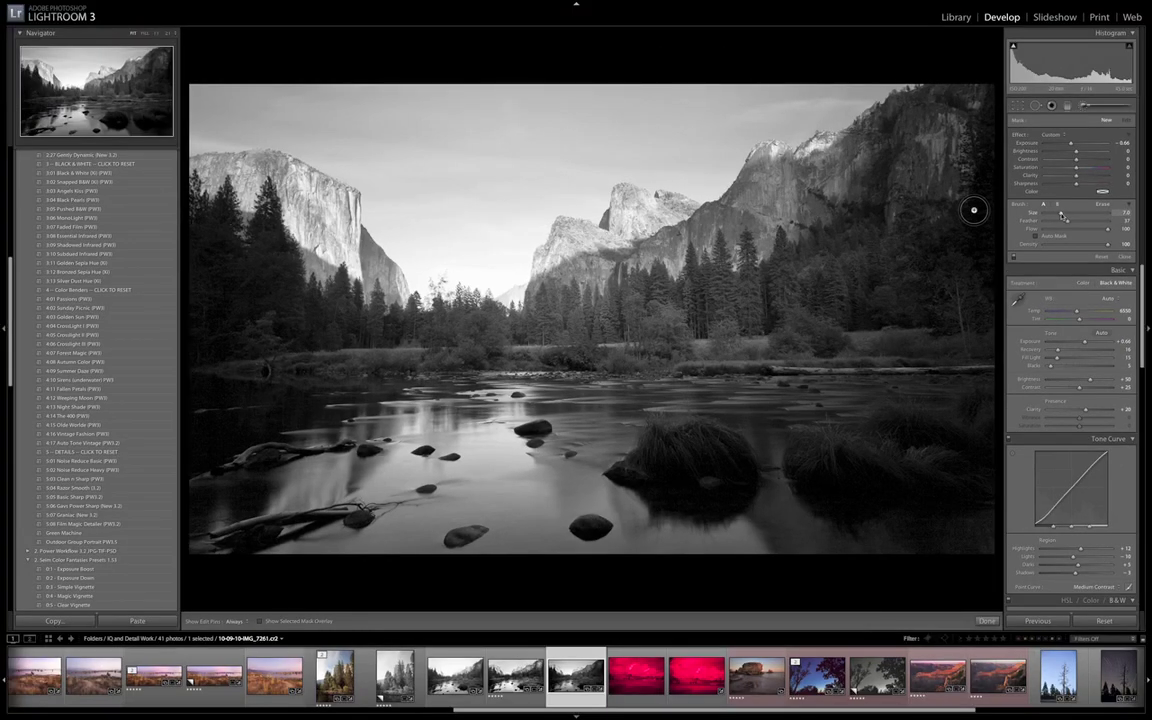
# Enlarge Adjustment Brush A and switch between brushes A and B to compare their stored settings.
pyautogui.moveTo(1061, 214); pyautogui.dragTo(1074, 214)
pyautogui.press('/')
pyautogui.press('/')
pyautogui.press('/')
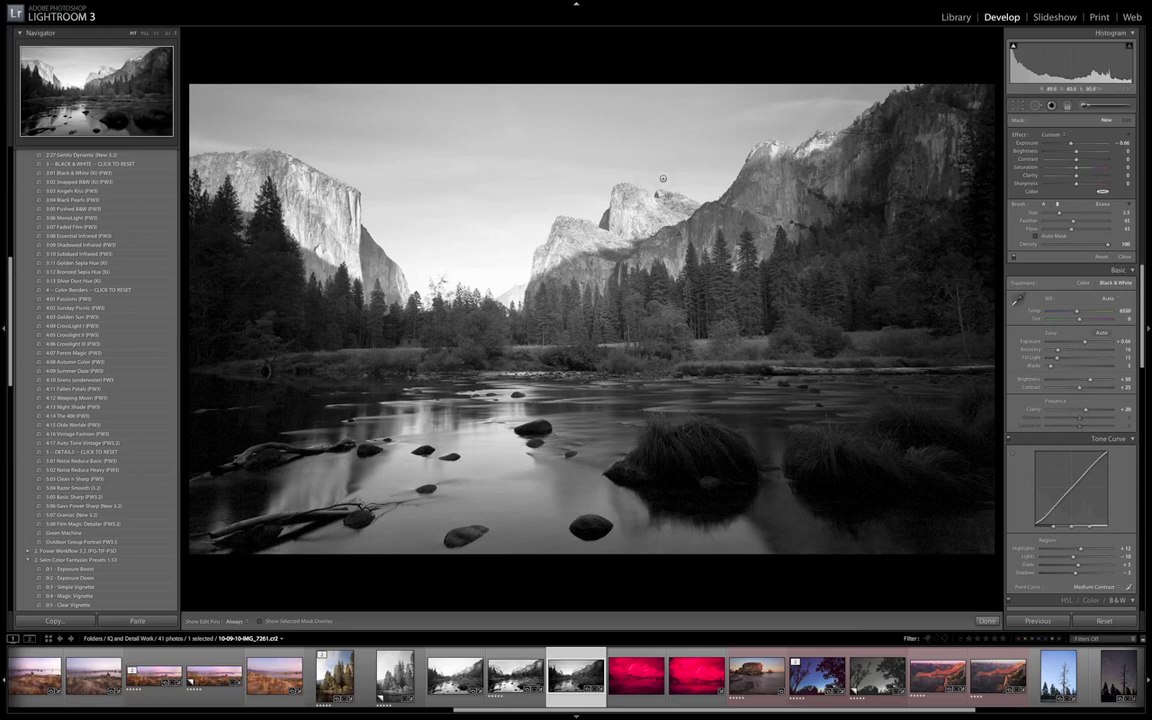
# Set Adjustment Brush A to size 21 and feather 74, and close the brush.
pyautogui.click(1045, 205)
pyautogui.scroll(-3, 605, 250)
pyautogui.scroll(2, 463, 215)
pyautogui.scroll(1, 463, 215)
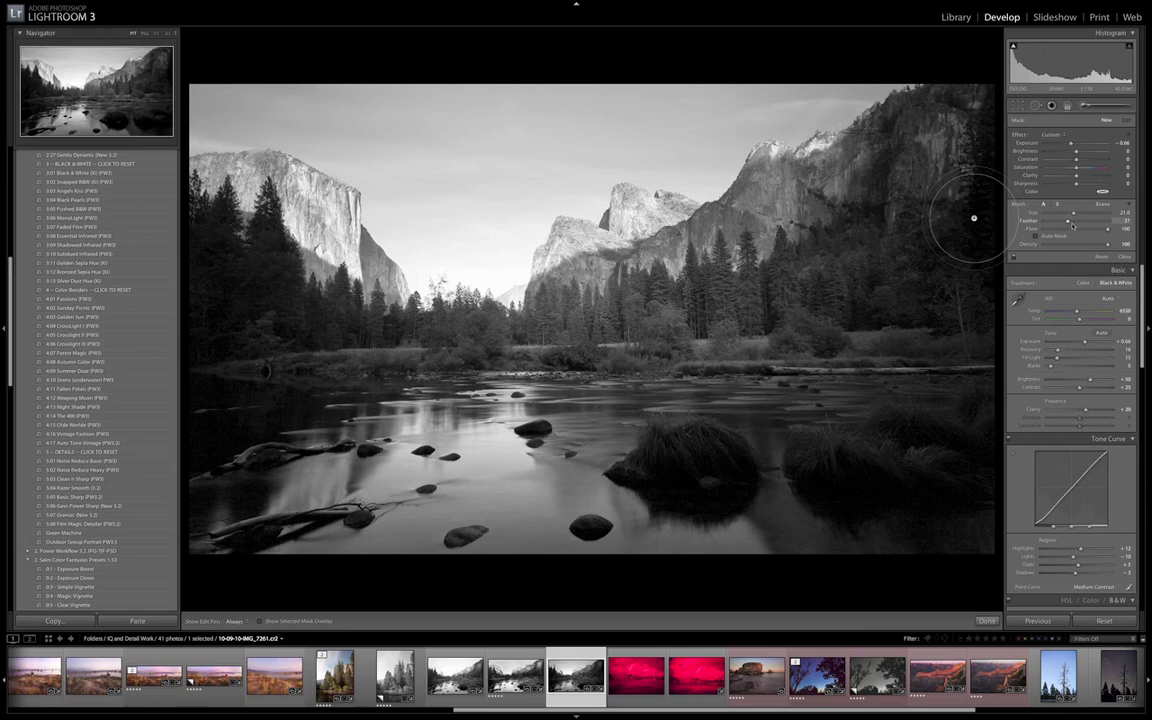
pyautogui.moveTo(1072, 225); pyautogui.dragTo(1098, 224)
pyautogui.moveTo(1098, 223); pyautogui.dragTo(1088, 225)
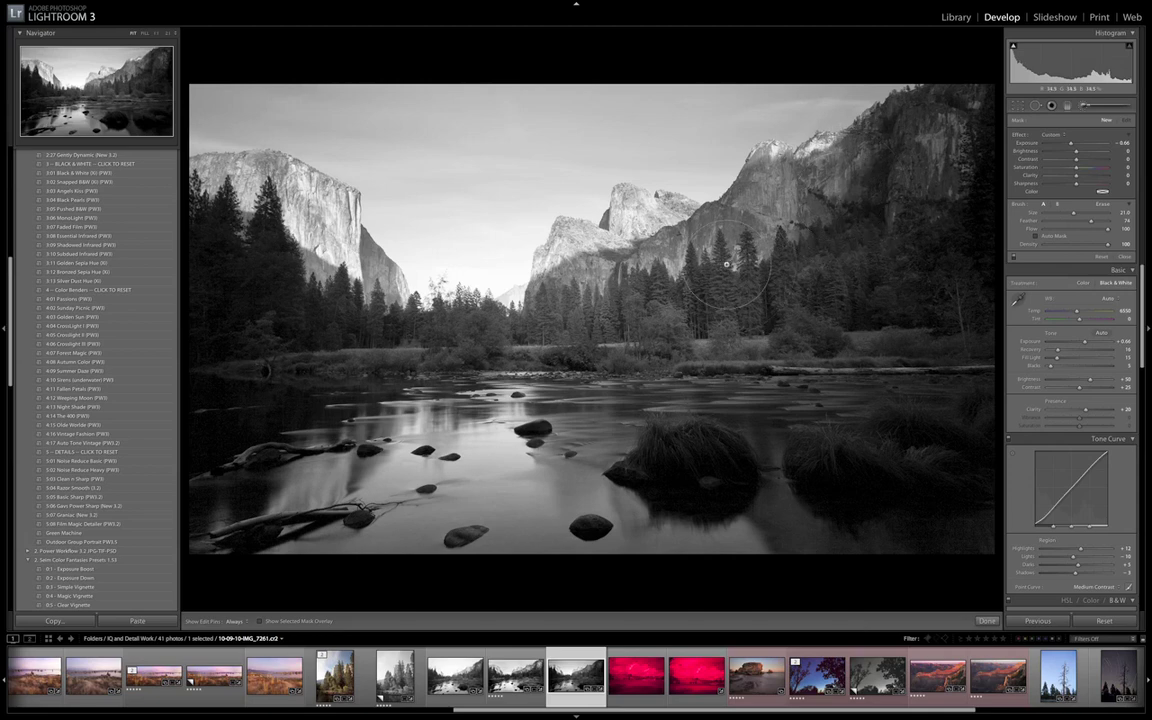
pyautogui.press('k')
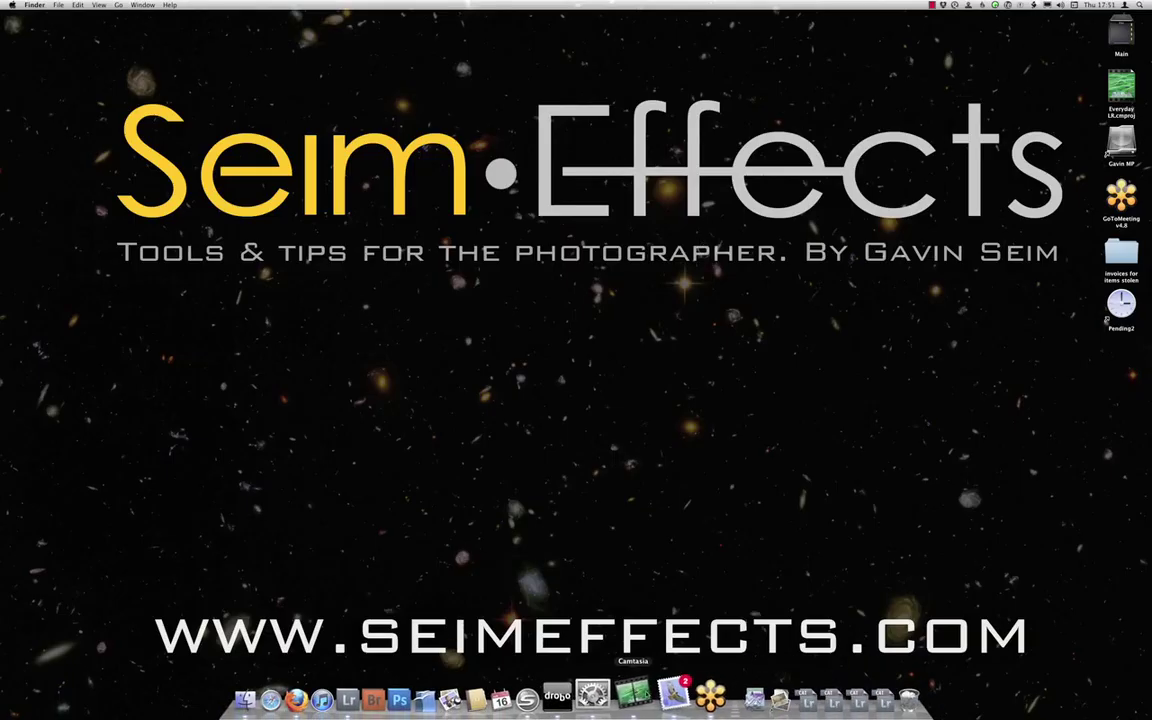
# Switch to GoToWebinar to check the attendee questions, hide its control panel, and return to Lightroom.
pyautogui.click(684, 692)
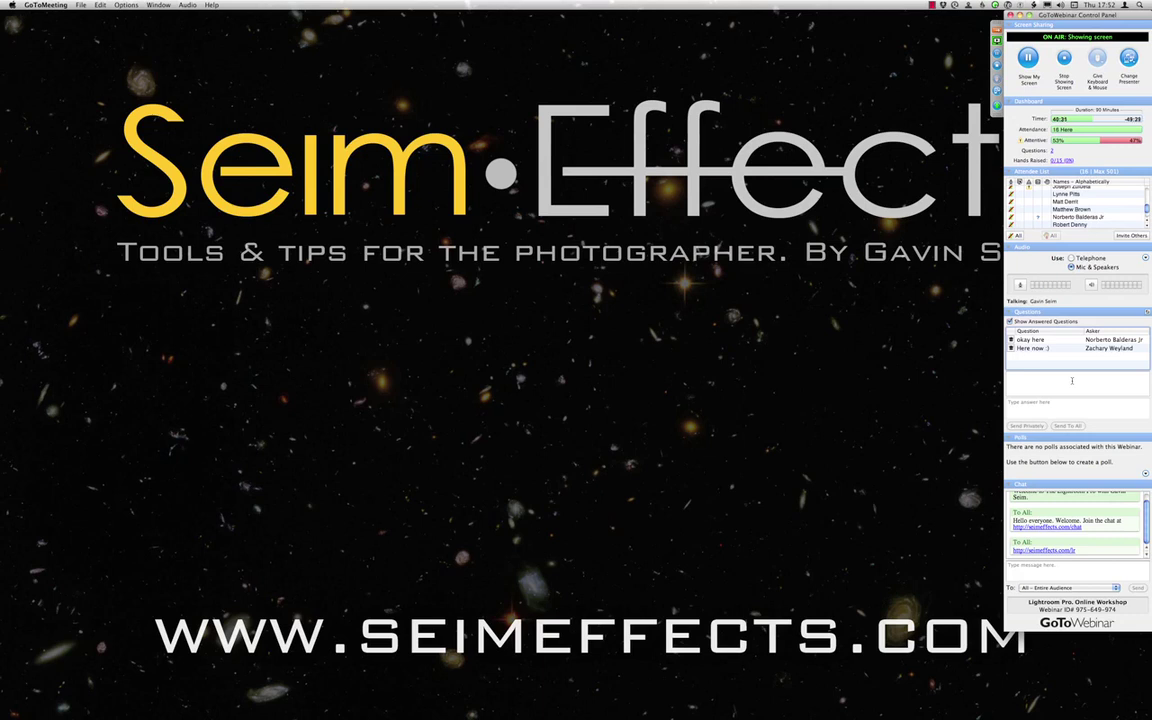
pyautogui.press('super+h')
pyautogui.moveTo(680, 712)
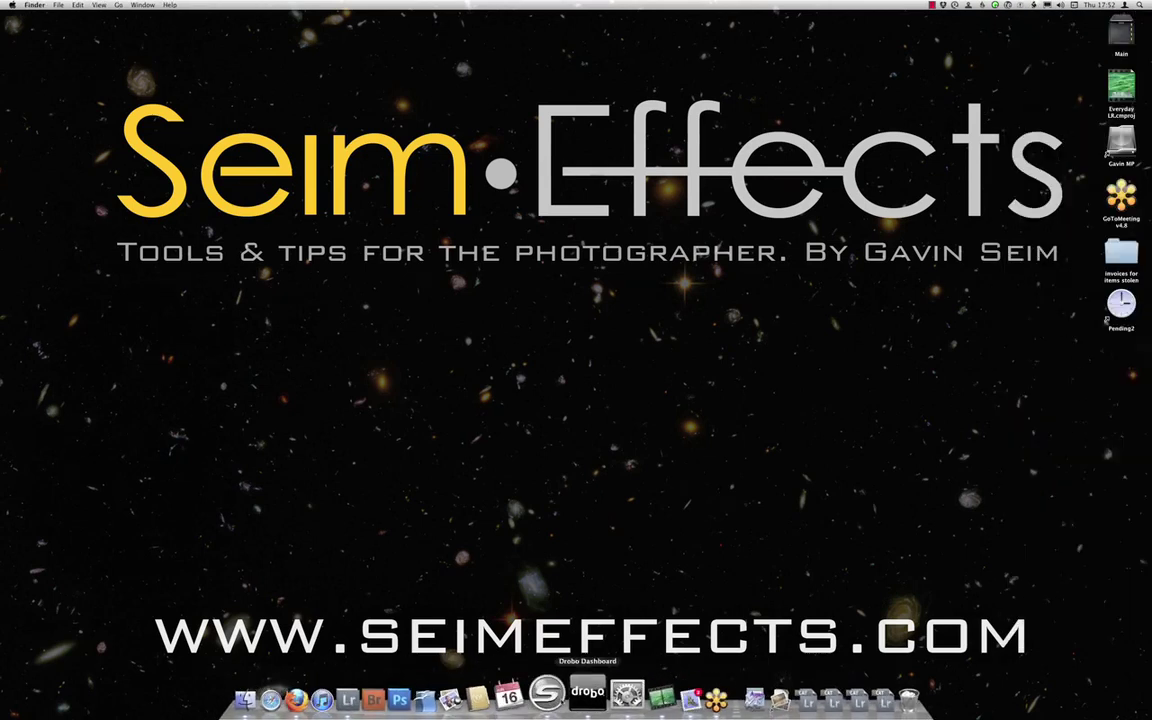
pyautogui.click(412, 700)
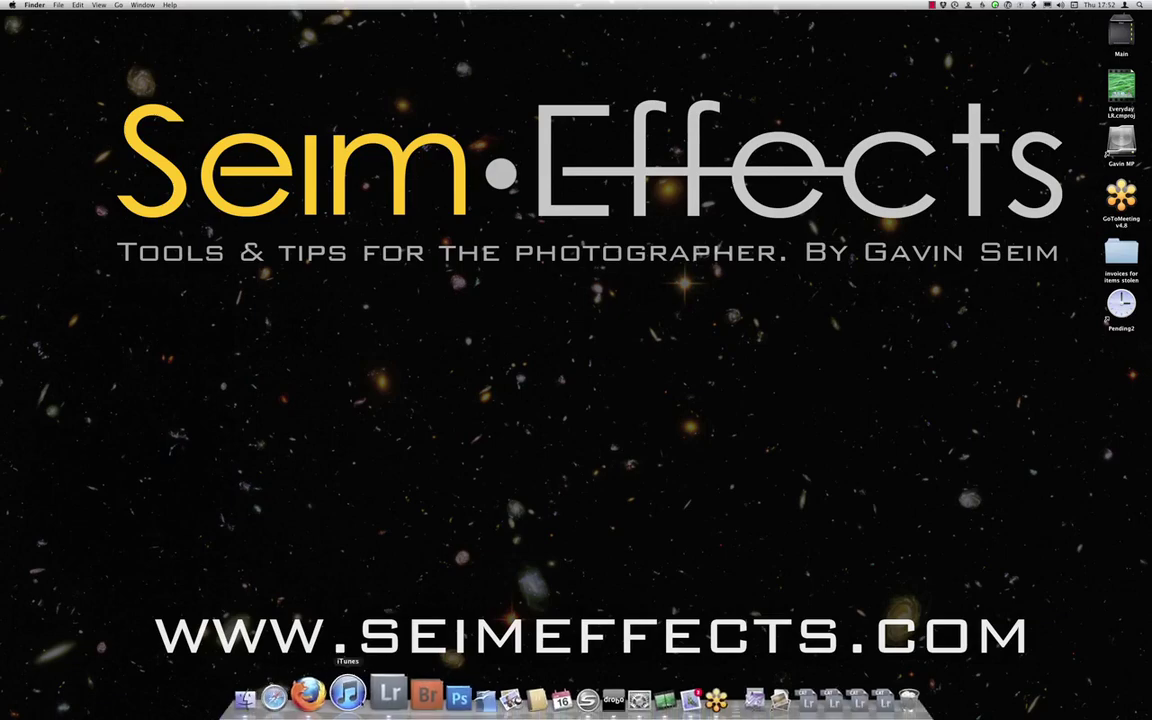
pyautogui.click(379, 695)
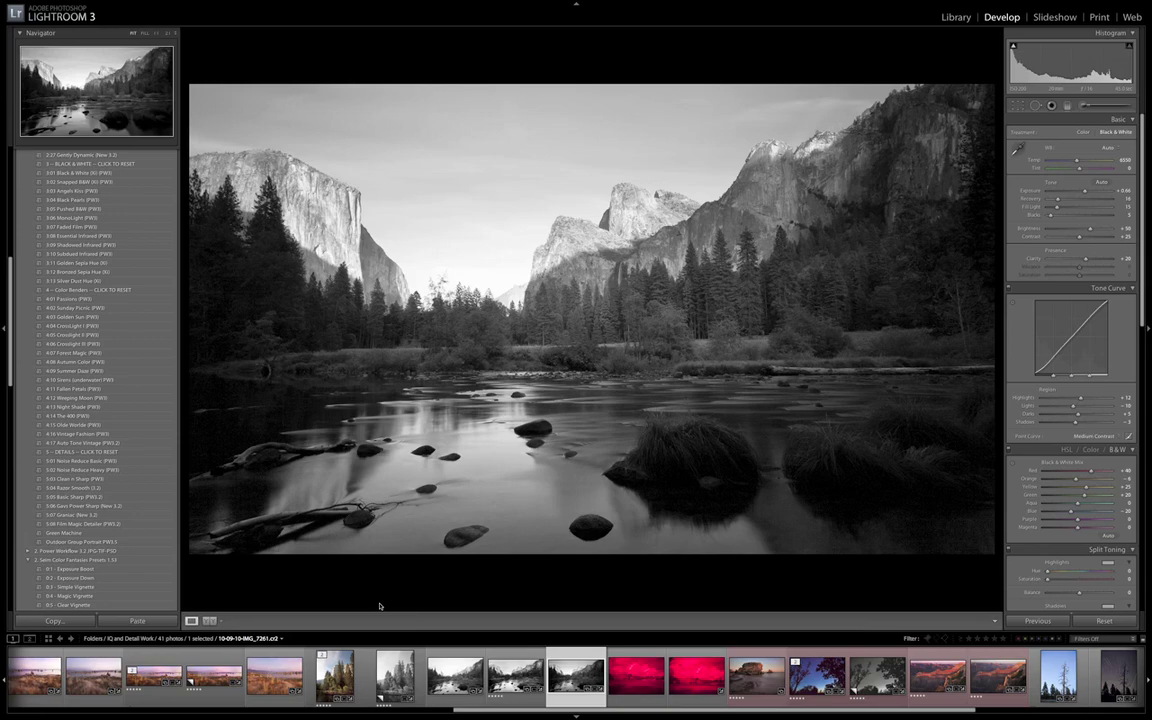
# Find the wedding couple by the lake photo in the 4. Psuedo Dynamics collection and open it in Develop.
pyautogui.press('g')
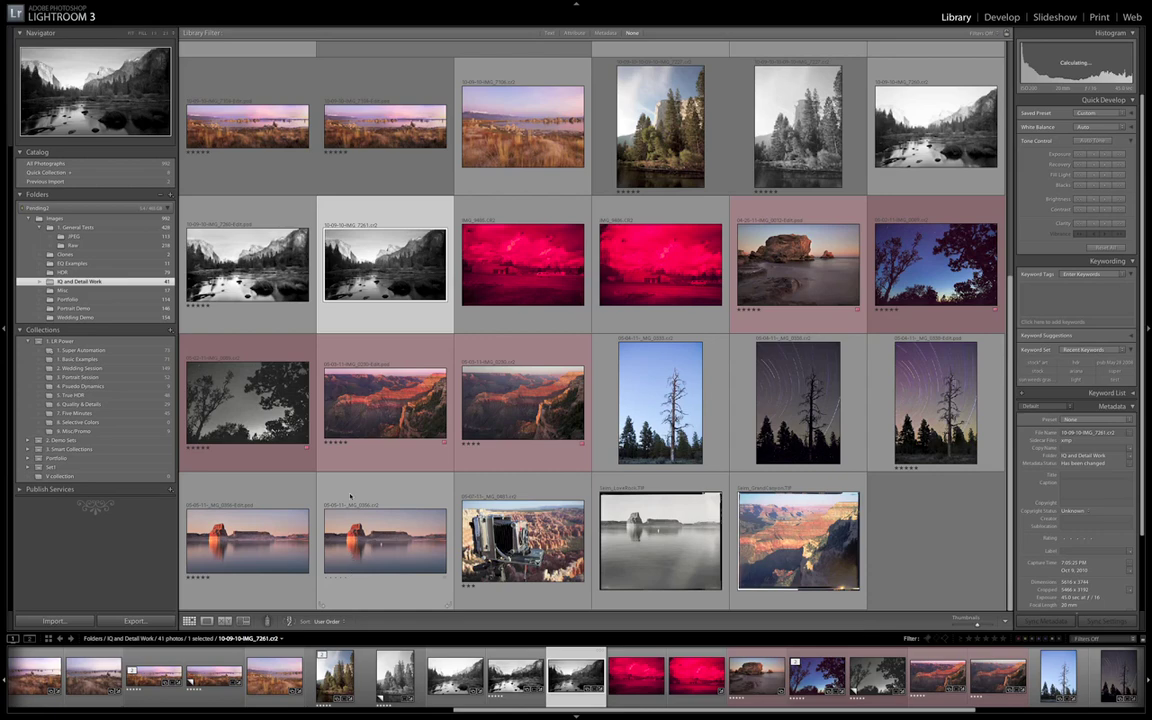
pyautogui.scroll(2, 340, 488)
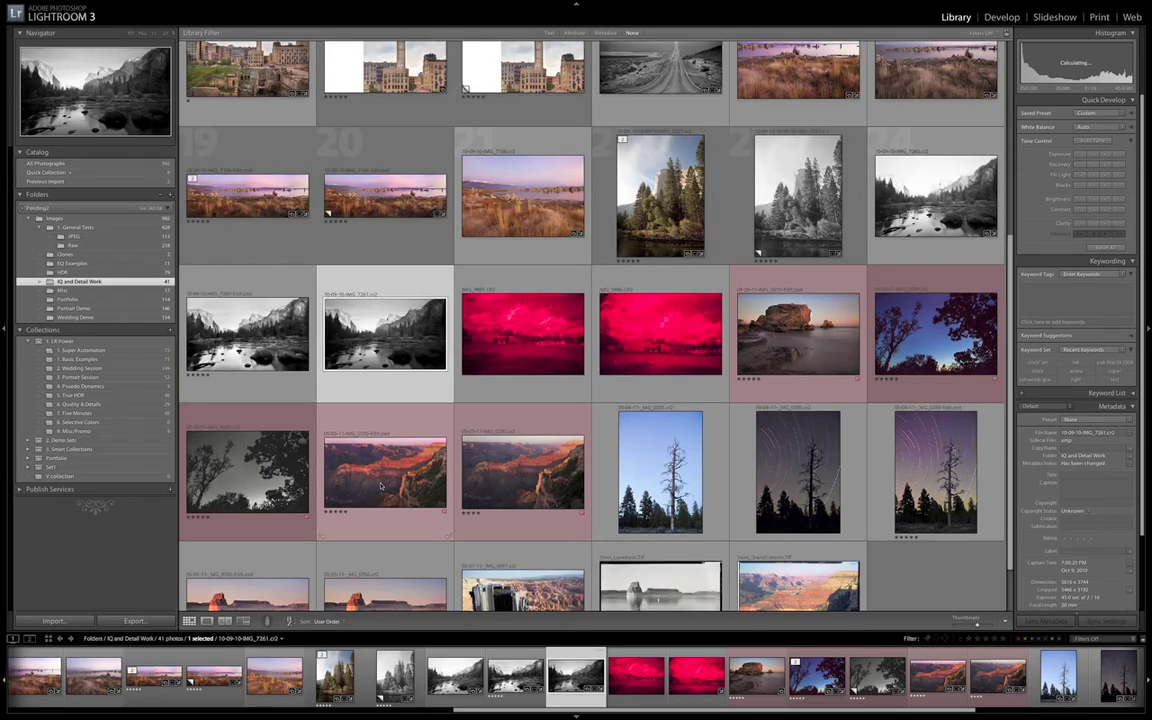
pyautogui.scroll(-2, 380, 487)
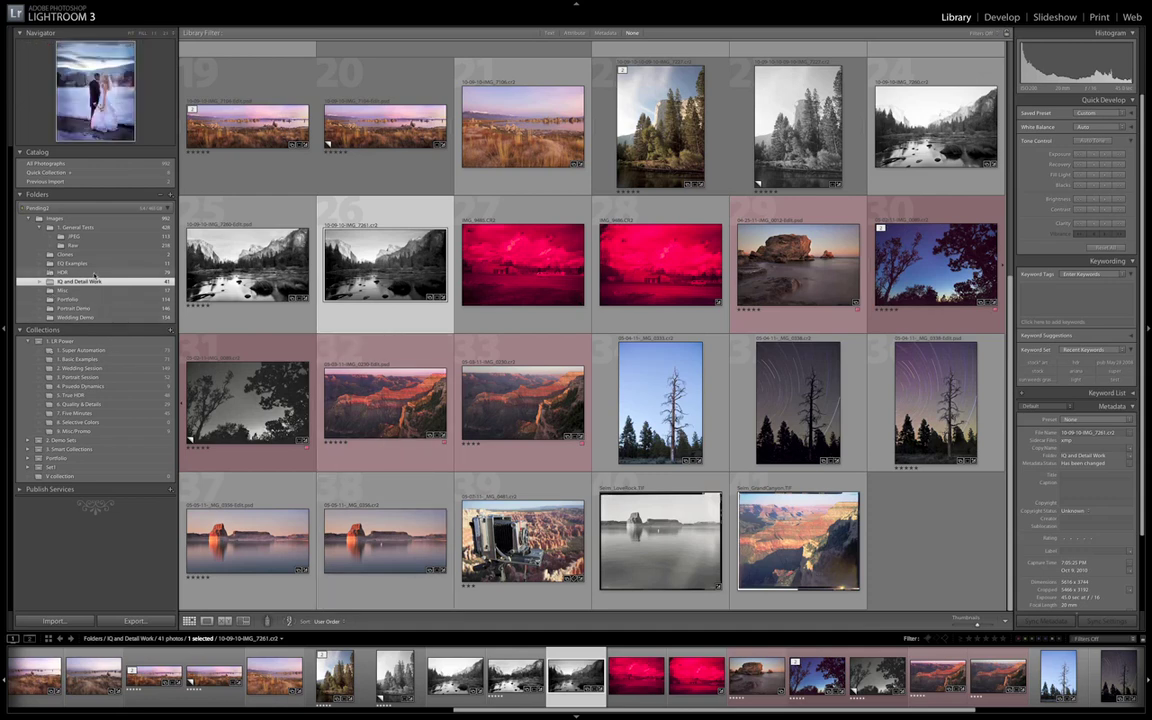
pyautogui.click(72, 272)
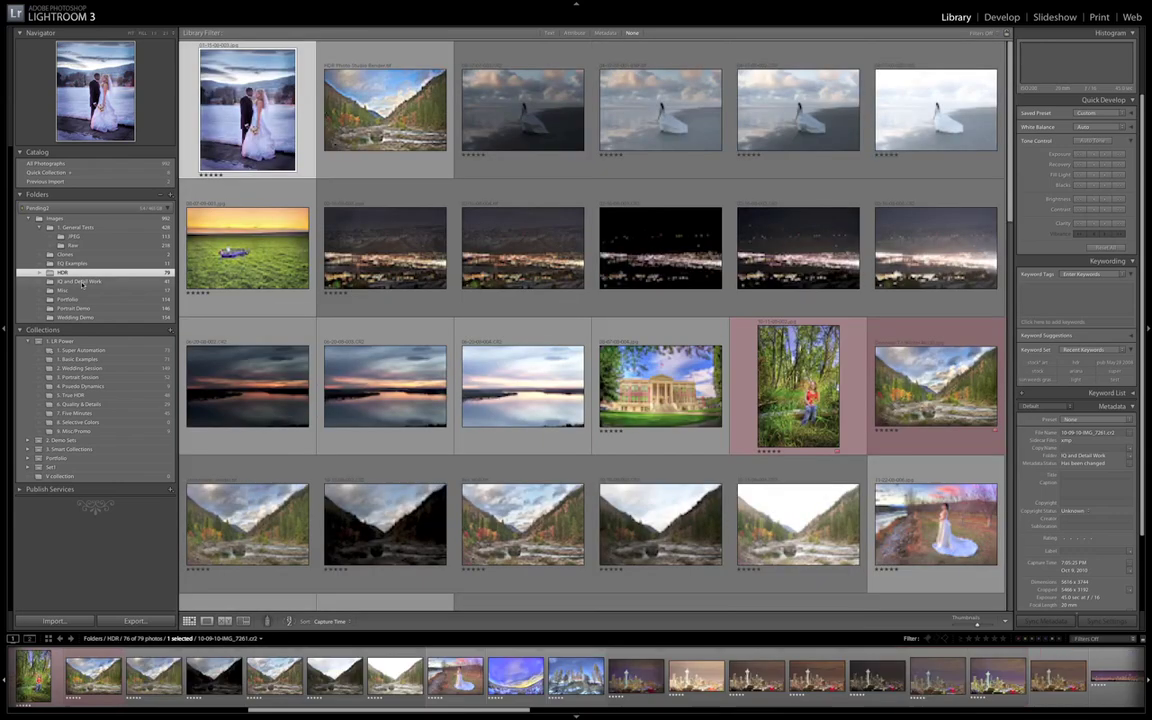
pyautogui.click(80, 386)
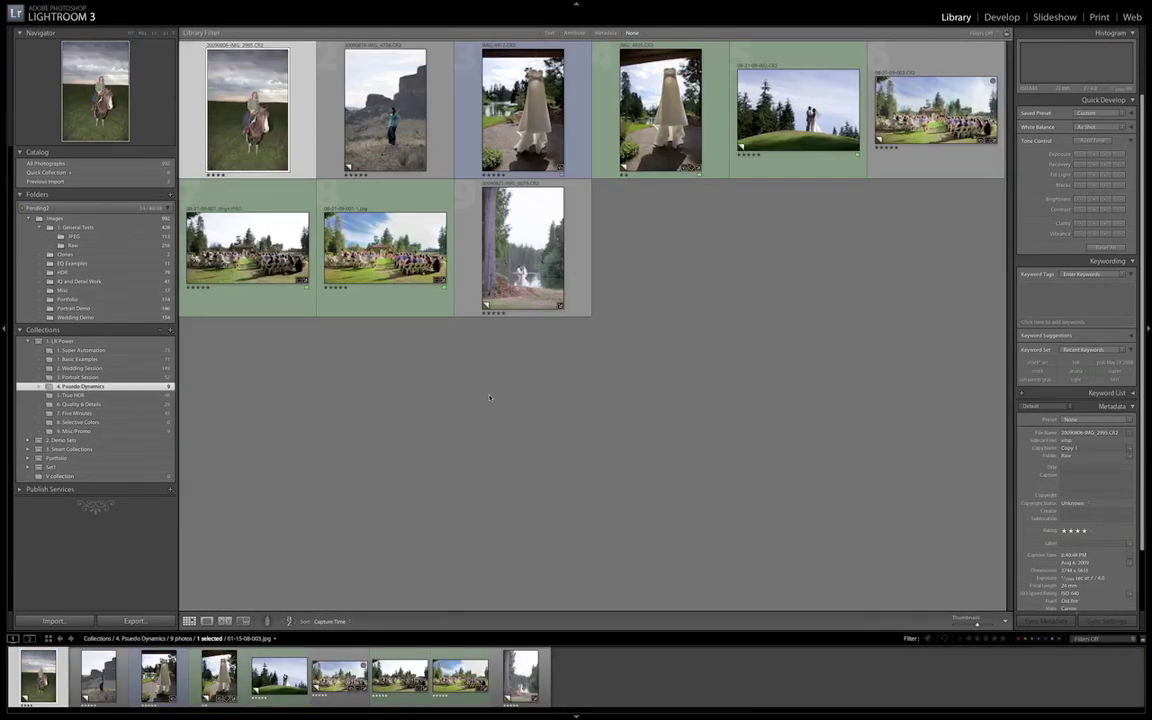
pyautogui.doubleClick(531, 274)
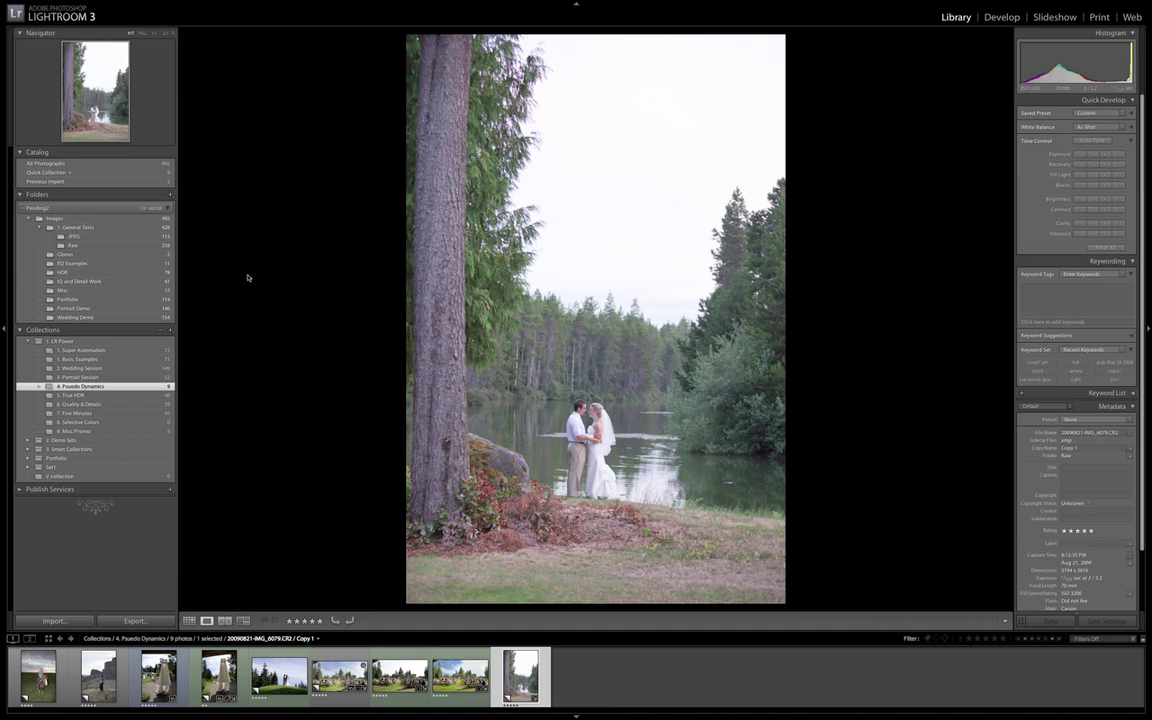
pyautogui.press('d')
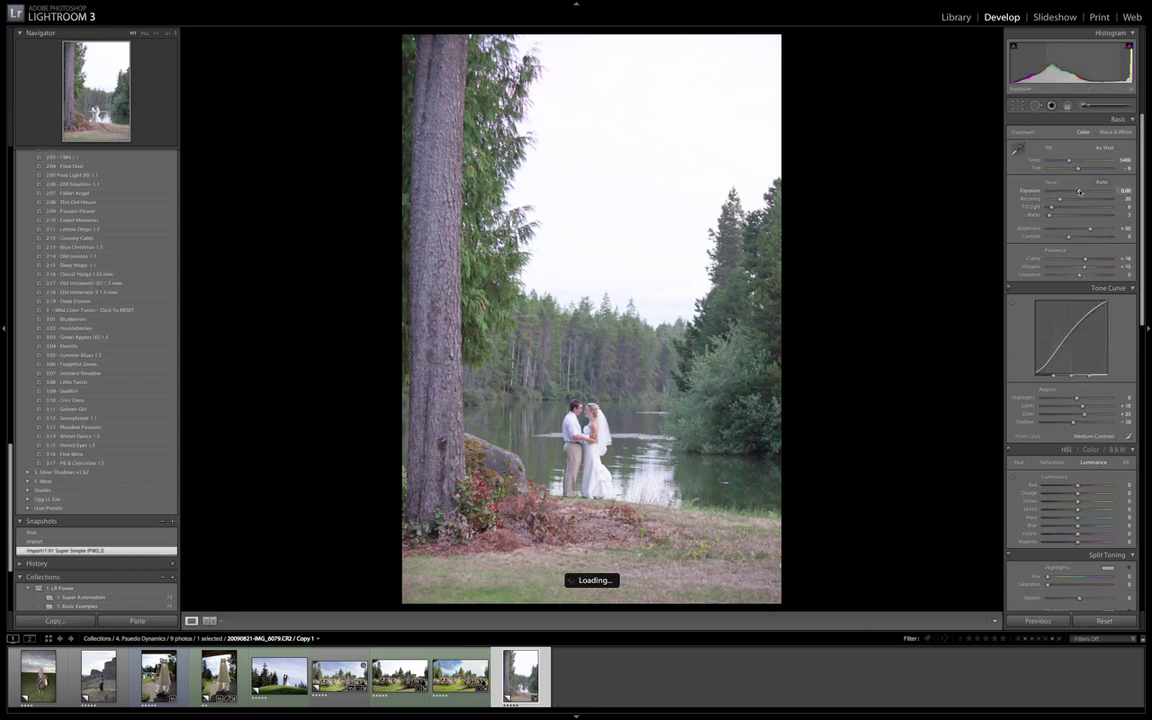
# Try lowering the lakeside wedding photo's Exposure to -3.90, and undo the change.
pyautogui.moveTo(1078, 191); pyautogui.dragTo(1048, 191)
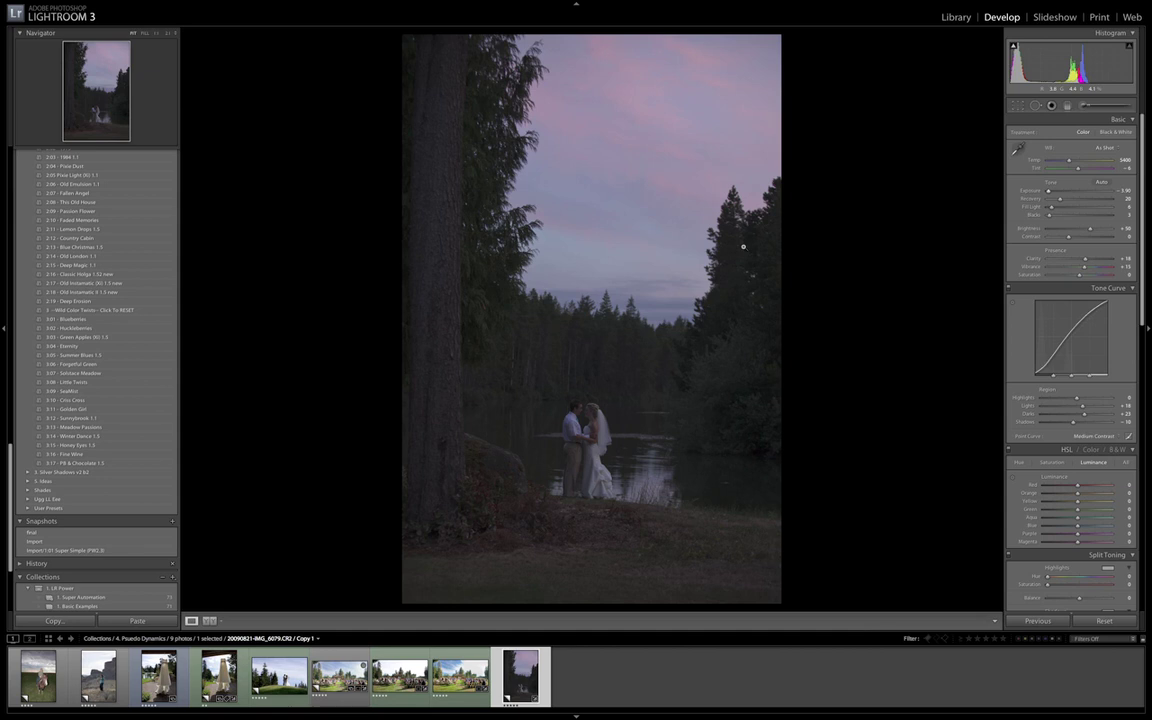
pyautogui.hotkey('ctrl', 'z')
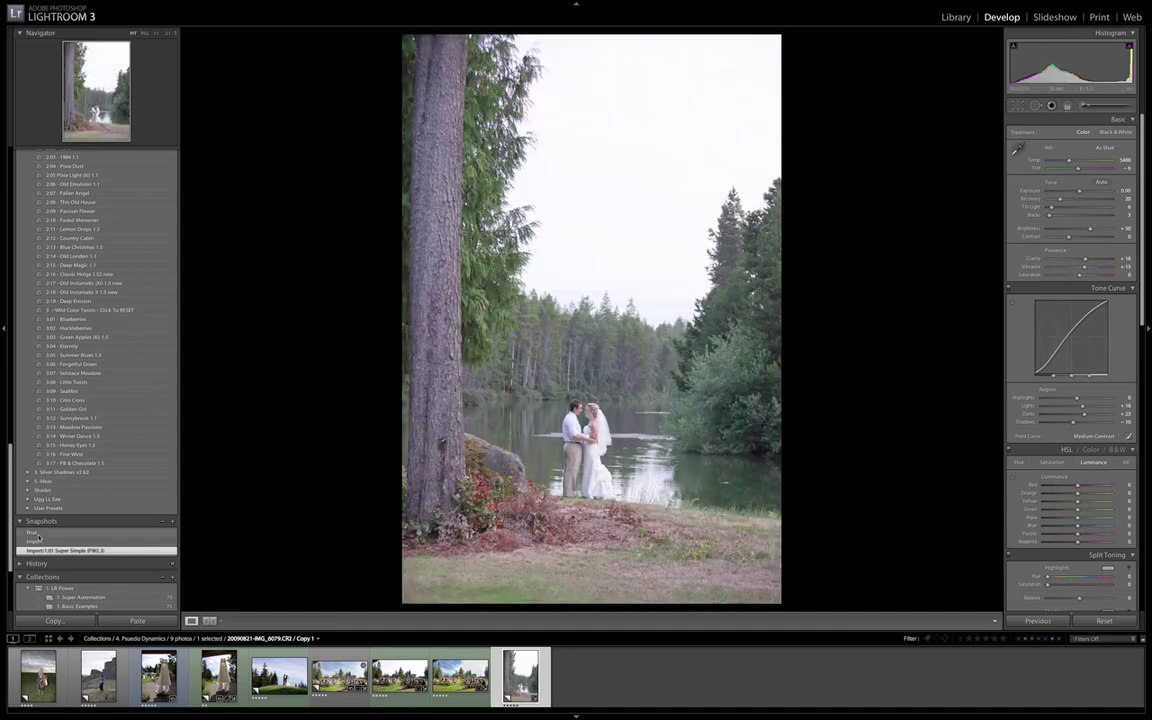
# Apply the final snapshot to the lakeside wedding photo and compare it with the before view.
pyautogui.moveTo(35, 537)
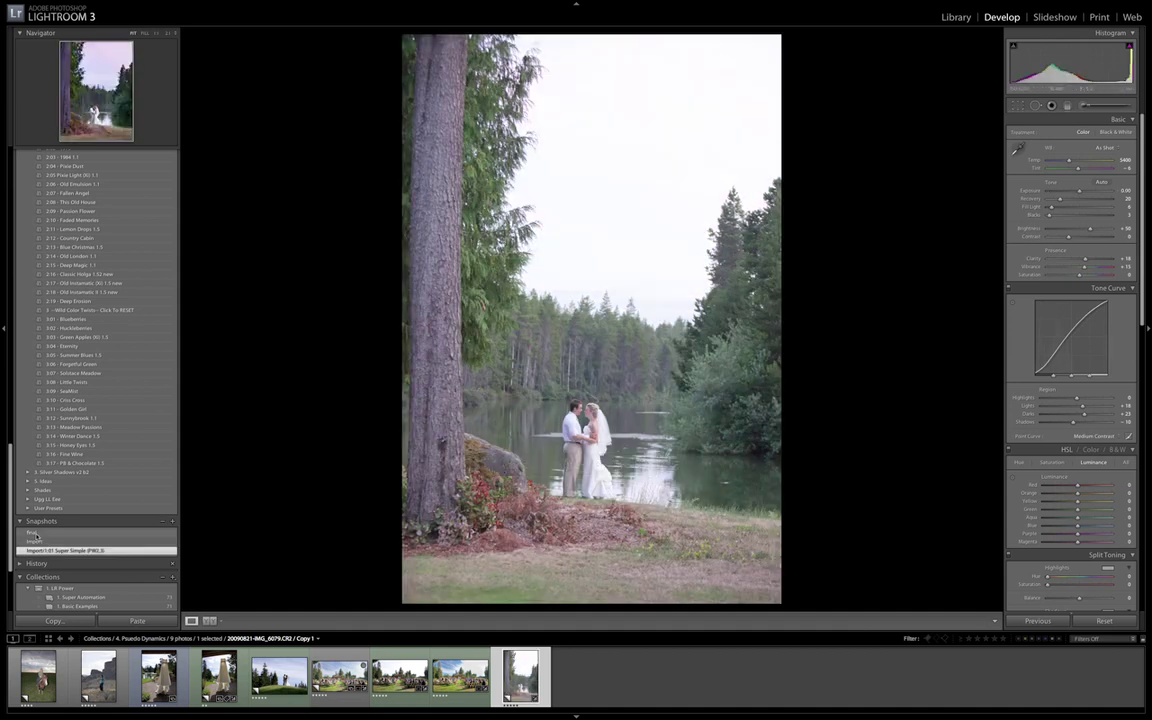
pyautogui.click(35, 534)
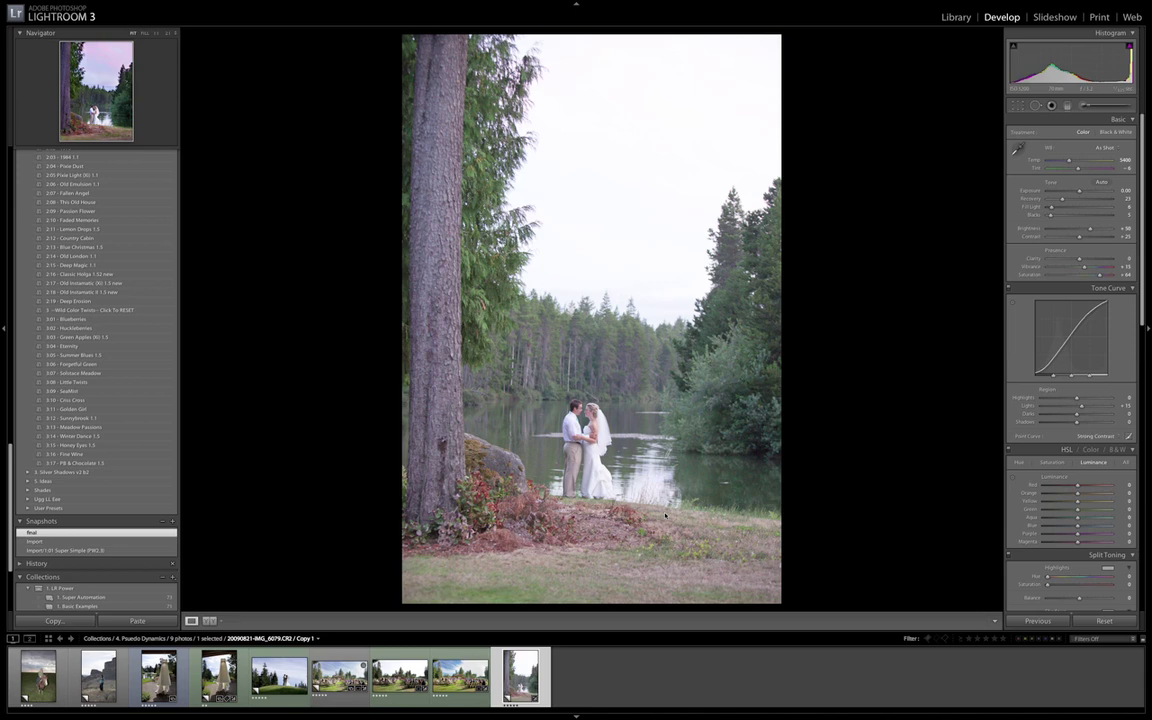
pyautogui.press('\\')
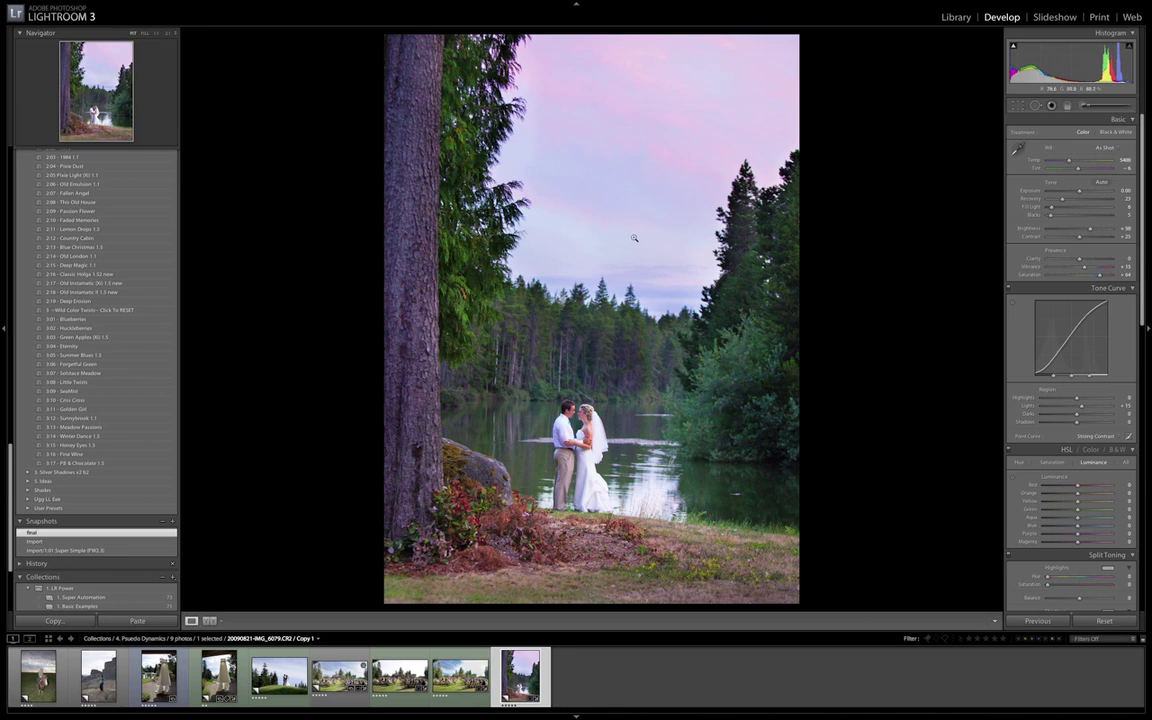
# Select the Adjustment Brush edit pinned in the sky and inspect its mask overlay and settings, leaving the overlay off.
pyautogui.press('k')
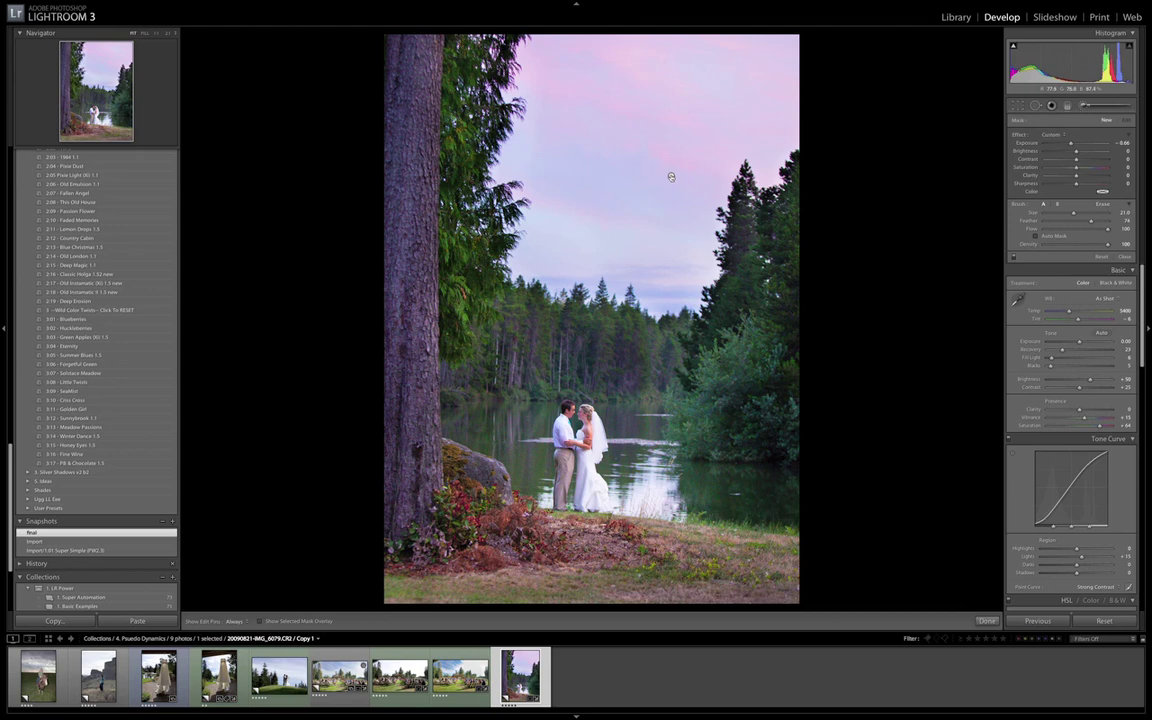
pyautogui.press('o')
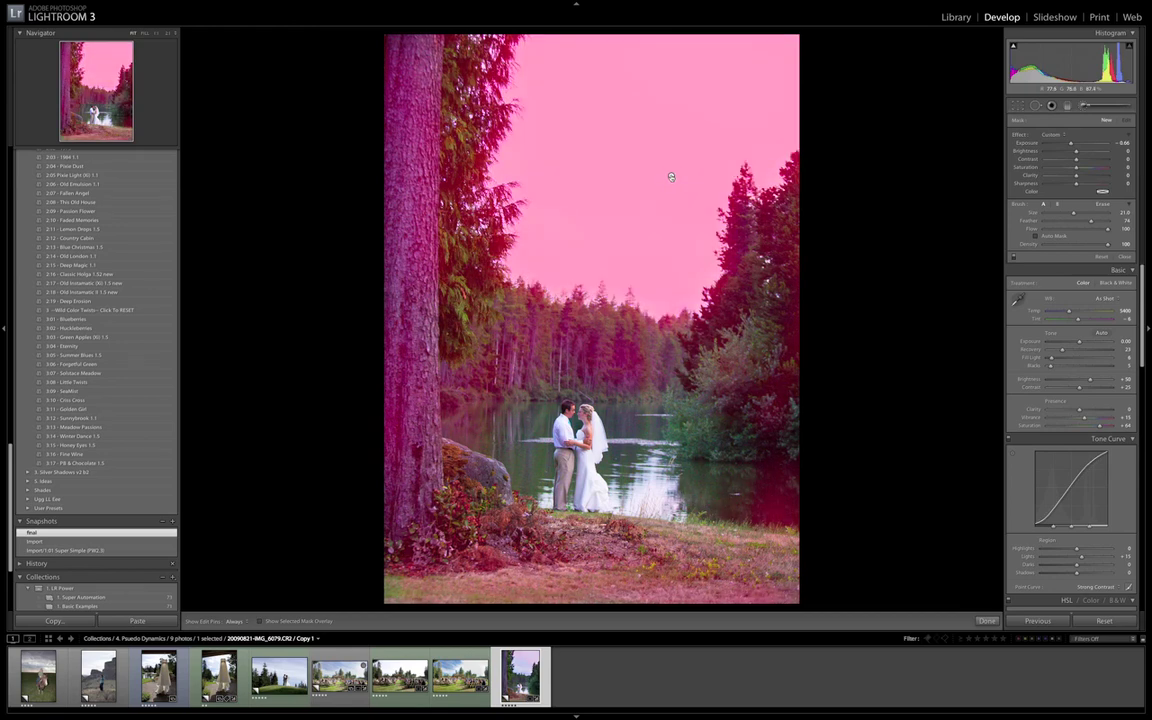
pyautogui.click(671, 177)
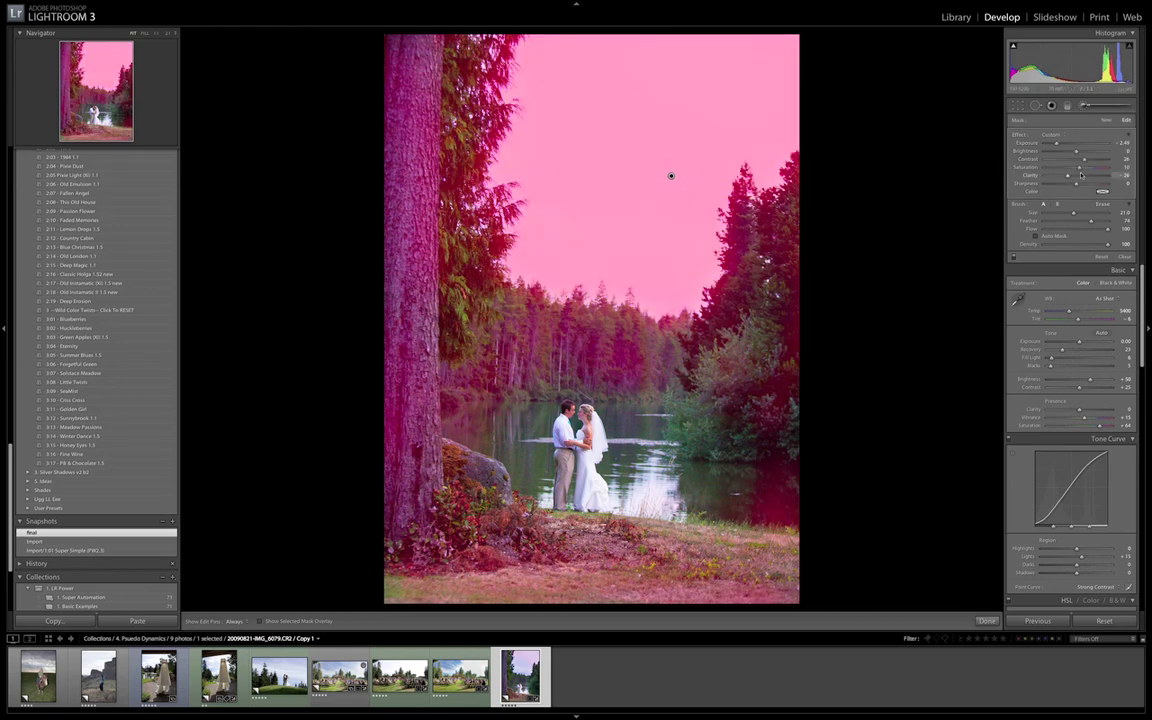
pyautogui.press('o')
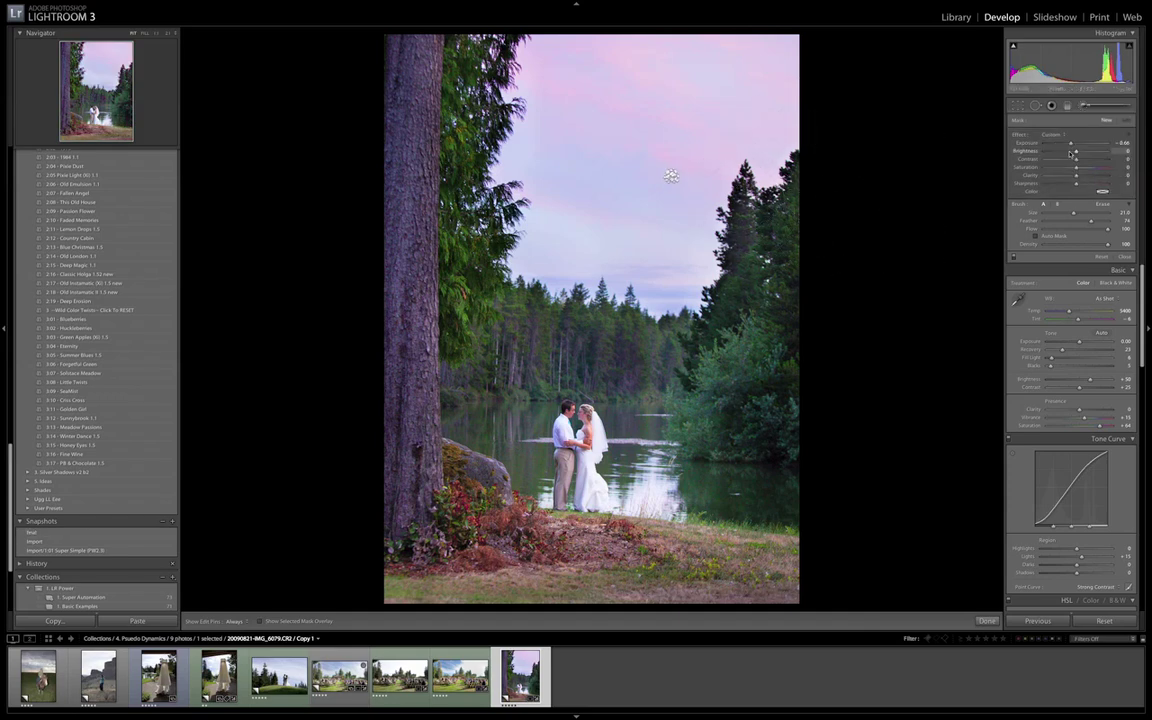
# Try deleting the sky's brush adjustment, undo the deletion, and close the Adjustment Brush.
pyautogui.press('Delete')
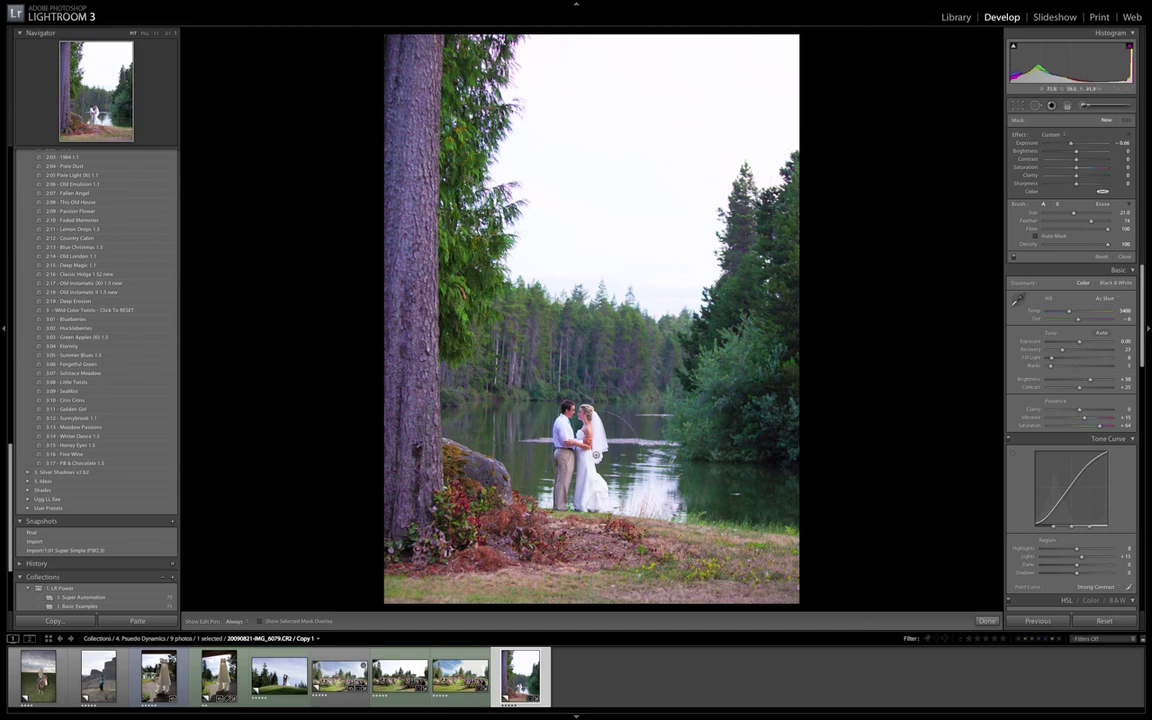
pyautogui.hotkey('ctrl', 'z')
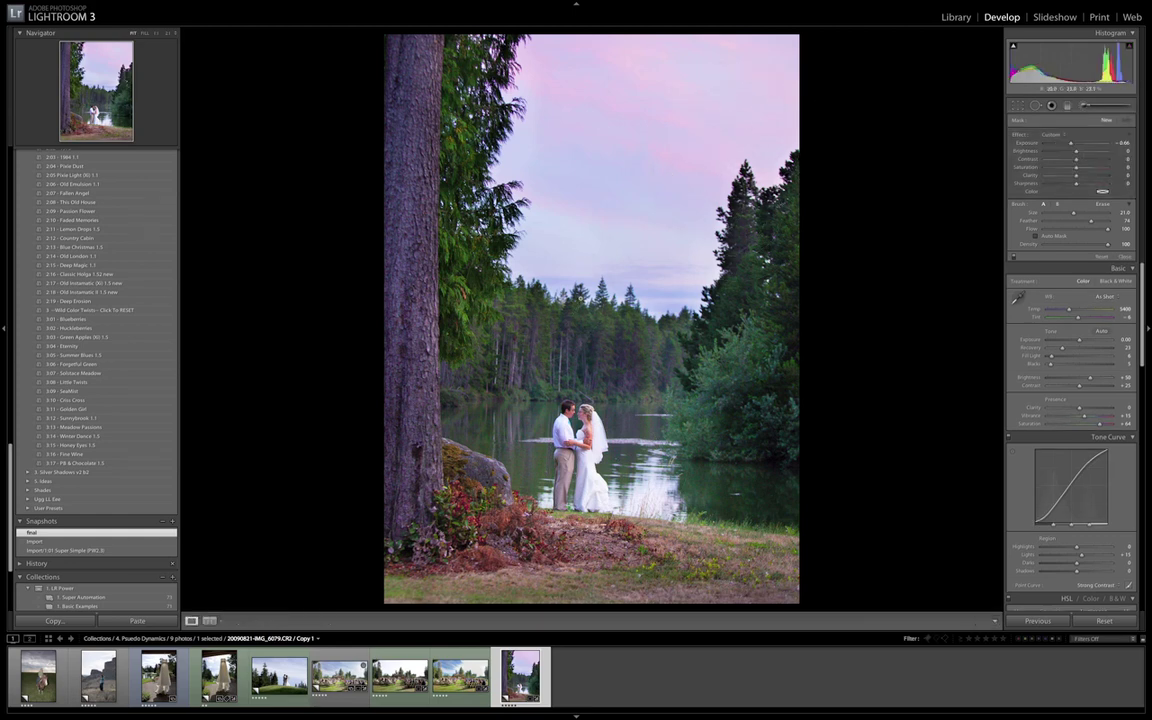
pyautogui.press('k')
# Paint a small -0.66 Exposure Adjustment Brush stroke on the tall conifer at the edge of the sky.
pyautogui.click(665, 188)
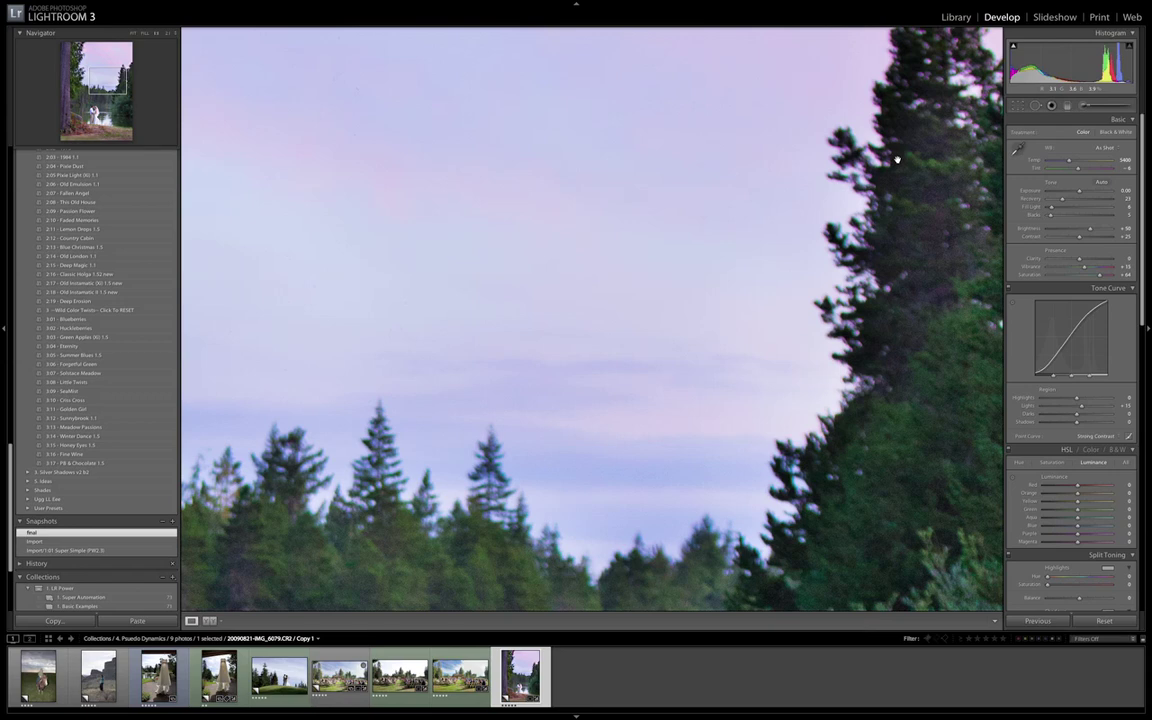
pyautogui.press('k')
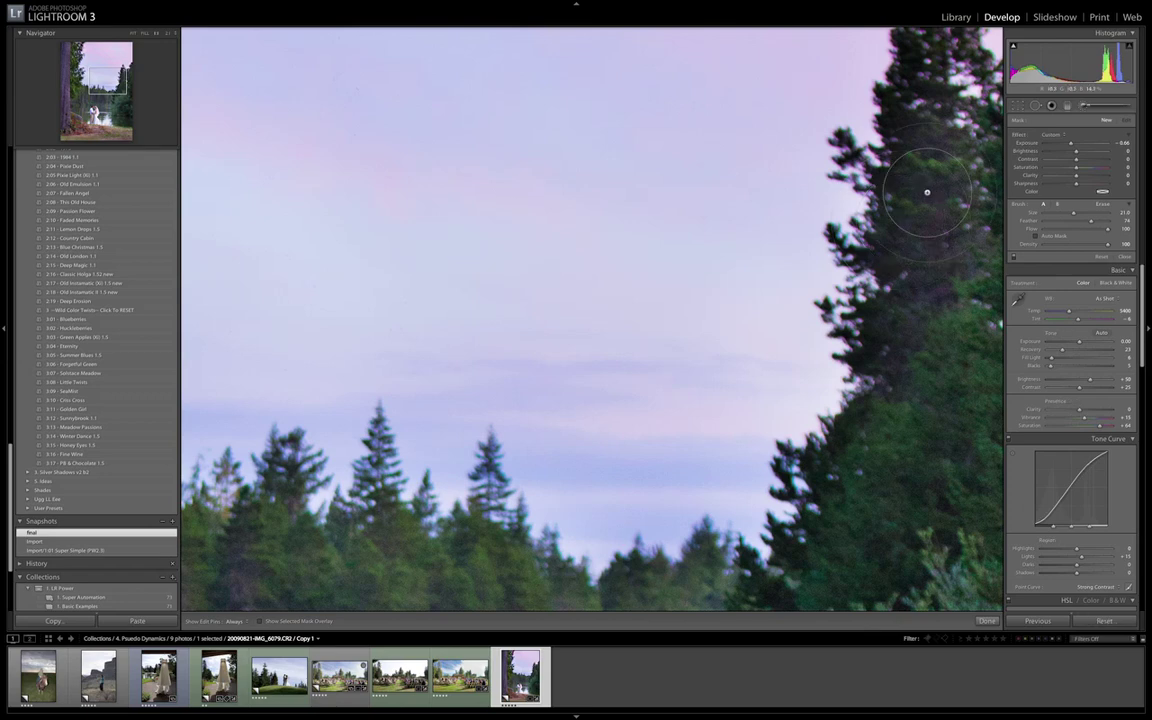
pyautogui.press('[')
pyautogui.press('[')
pyautogui.press('[')
pyautogui.press('[')
pyautogui.press('[')
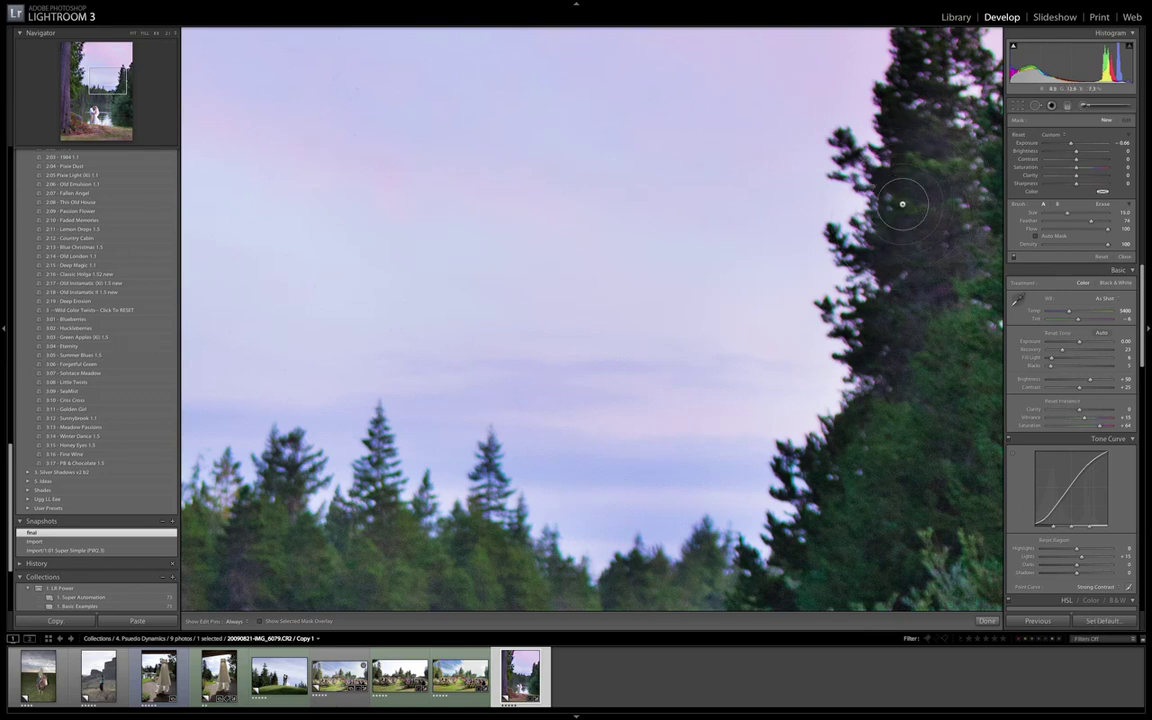
pyautogui.press('[')
pyautogui.press('[')
pyautogui.press('[')
pyautogui.press('k')
pyautogui.press('k')
pyautogui.moveTo(904, 171); pyautogui.dragTo(900, 248)
# Erase part of the new brush mask along the conifer's lower edge with a smaller eraser, checking the edit pins.
pyautogui.press('alt')
pyautogui.press('h')
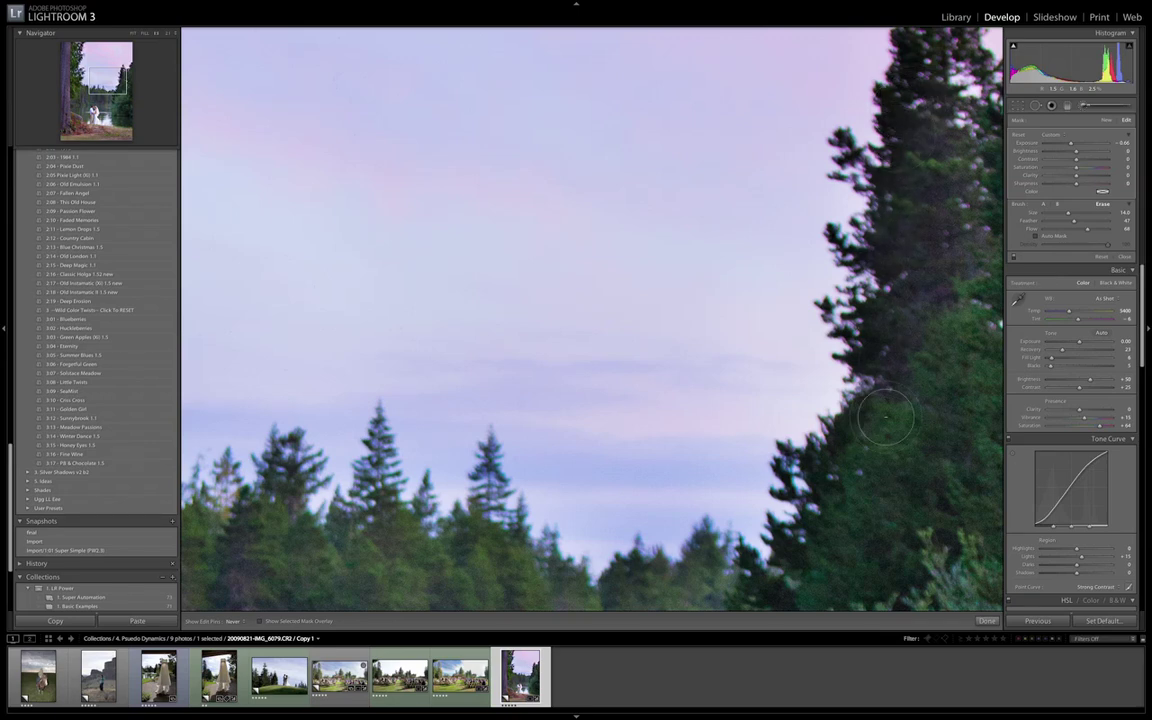
pyautogui.press('alt')
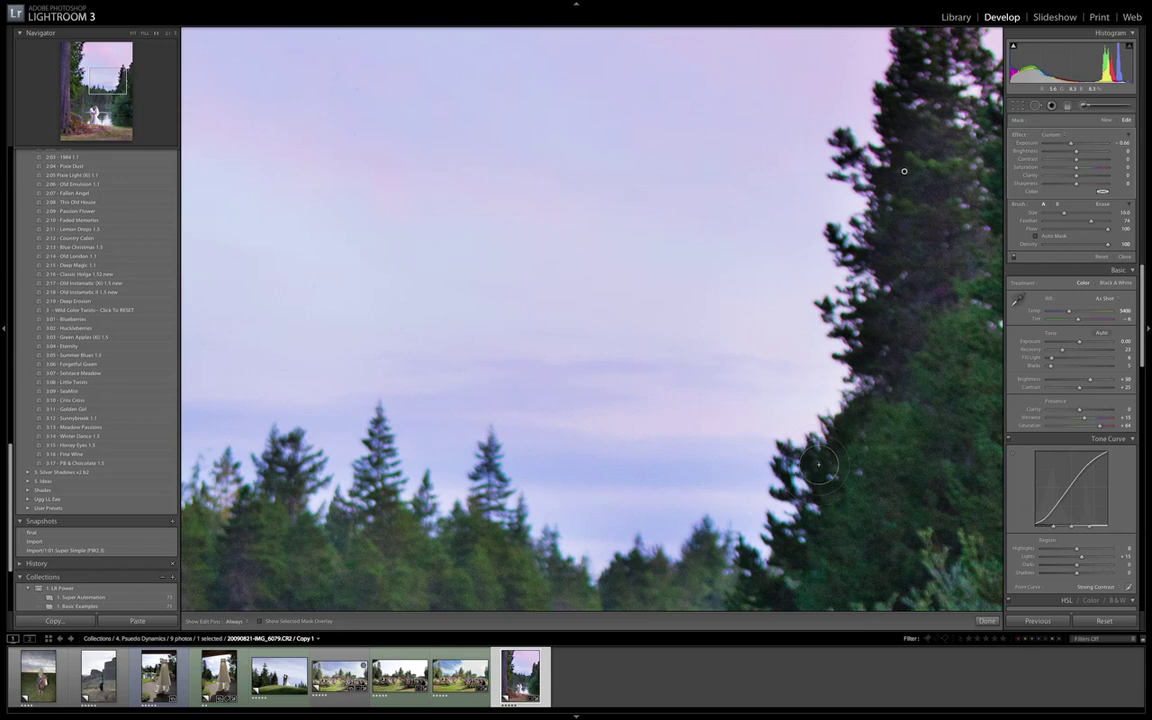
pyautogui.press('h')
pyautogui.press('alt')
pyautogui.scroll(-5, 840, 432)
pyautogui.moveTo(841, 434)
pyautogui.mouseDown()
pyautogui.moveTo(861, 408)
pyautogui.moveTo(828, 455)
pyautogui.mouseUp()
pyautogui.press('alt')
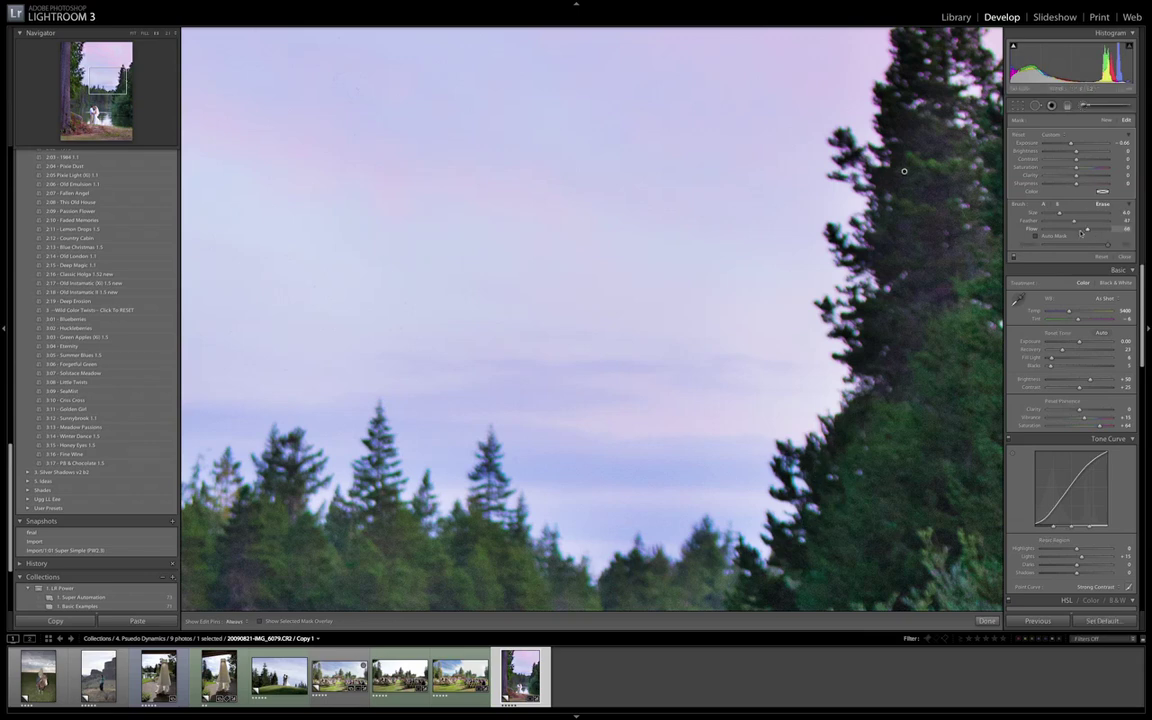
# Raise the eraser's Flow, erase the mask near the conifer's upper branches, and reselect the tree's brush edit.
pyautogui.moveTo(1088, 231); pyautogui.dragTo(1102, 230)
pyautogui.moveTo(878, 116); pyautogui.dragTo(875, 124)
pyautogui.press('h')
pyautogui.press('alt')
pyautogui.press('h')
pyautogui.click(904, 171)
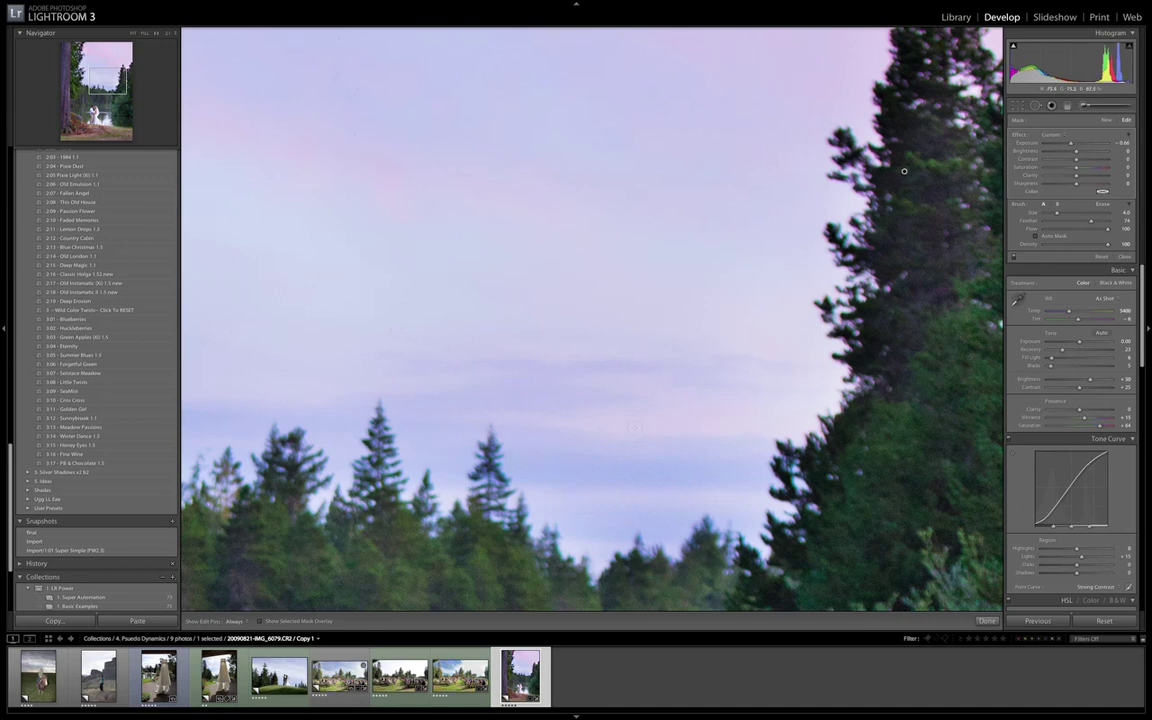
# Delete the brush edits pinned in the sky and on the conifer, and view the whole wedding photo.
pyautogui.moveTo(879, 288)
pyautogui.mouseDown()
pyautogui.moveTo(867, 310)
pyautogui.moveTo(737, 339)
pyautogui.moveTo(648, 394)
pyautogui.mouseUp()
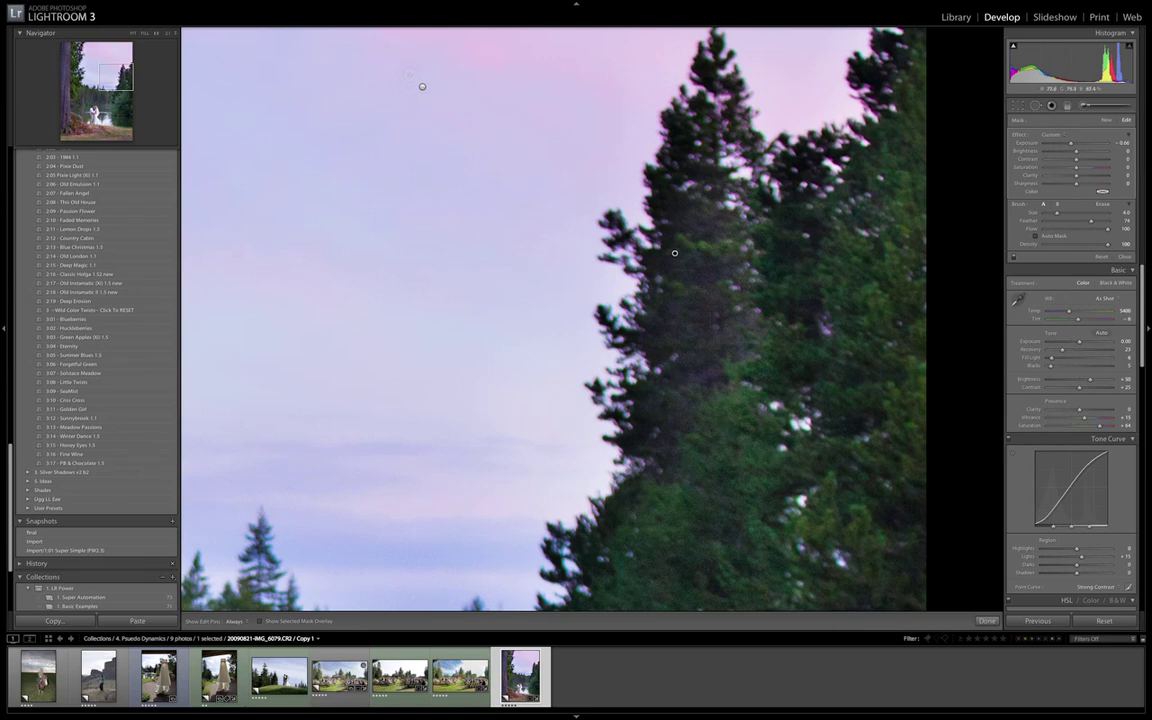
pyautogui.click(422, 87)
pyautogui.press('Delete')
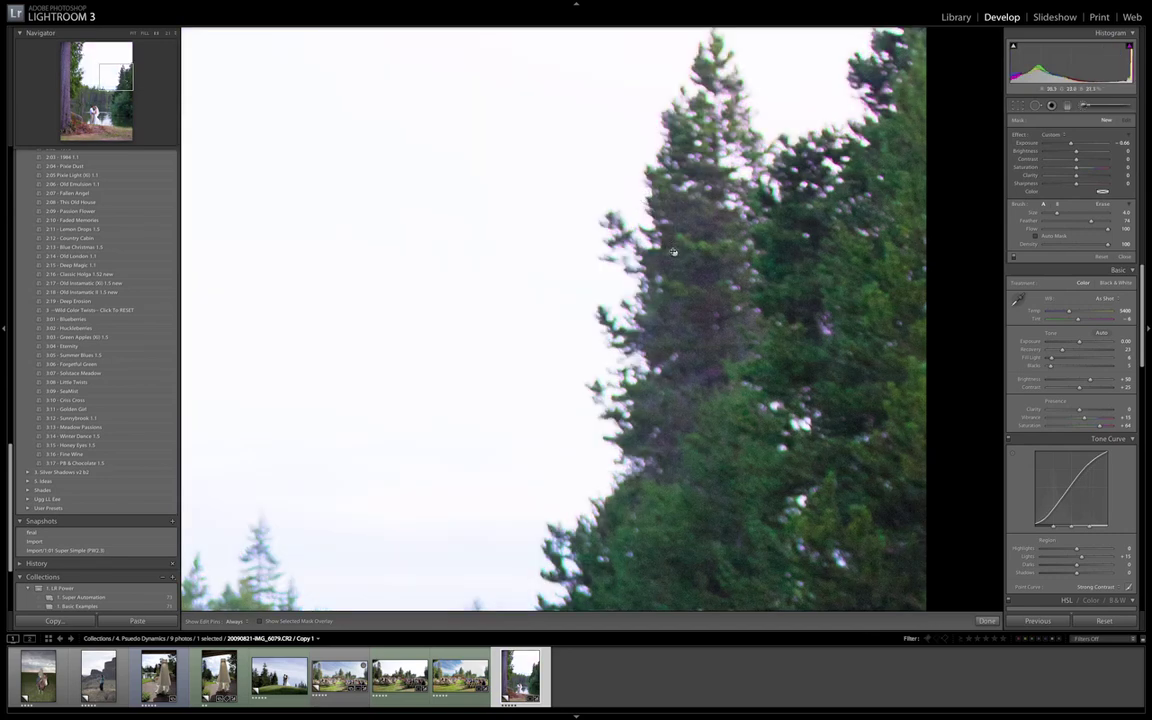
pyautogui.click(674, 252)
pyautogui.press('Delete')
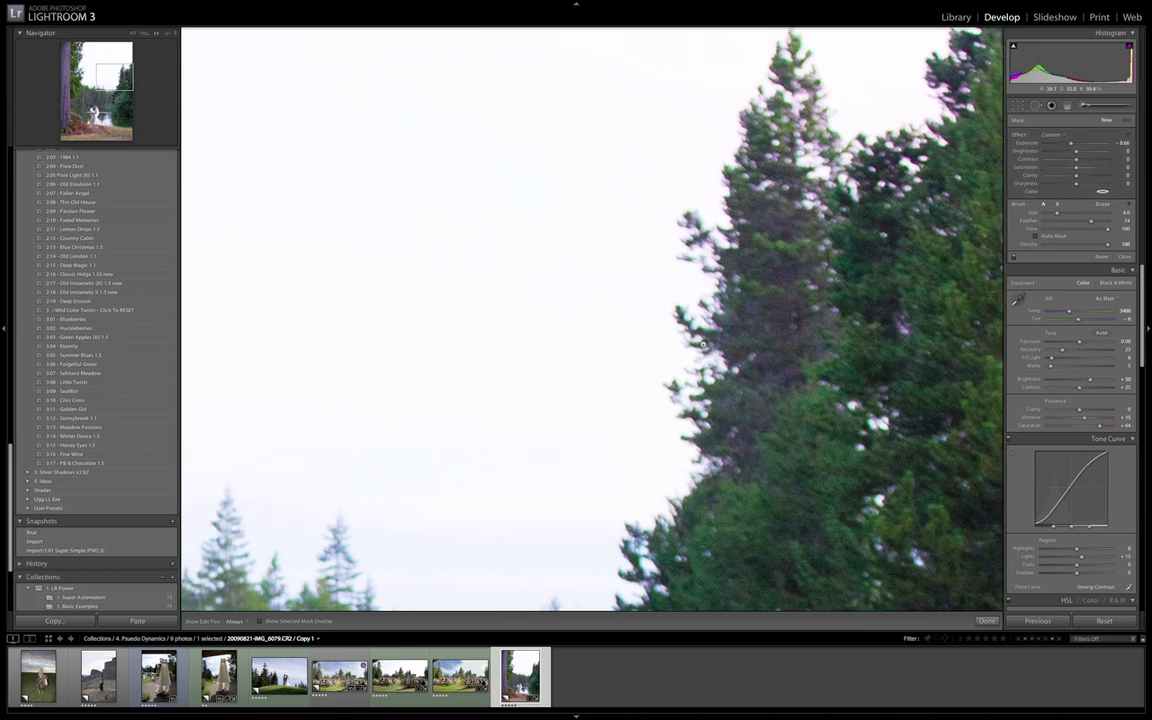
pyautogui.press('k')
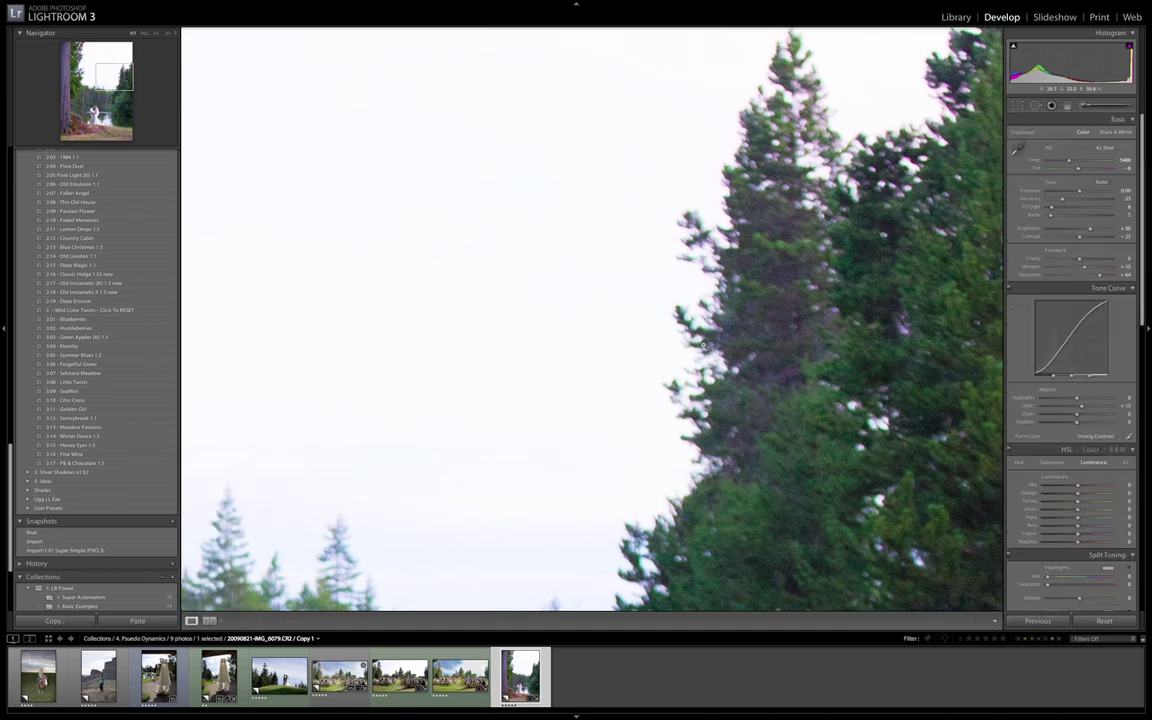
pyautogui.press('z')
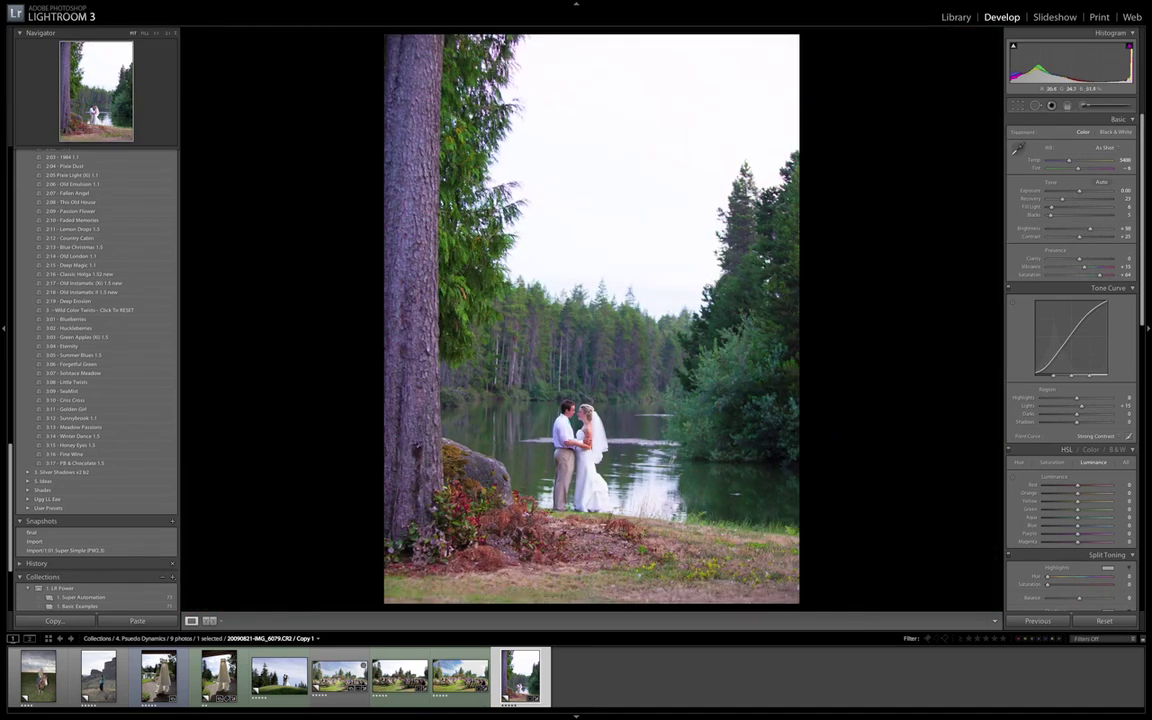
# Set up a new Adjustment Brush for the sky with Size 22, Feather 39 and Exposure -2.22.
pyautogui.click(730, 205)
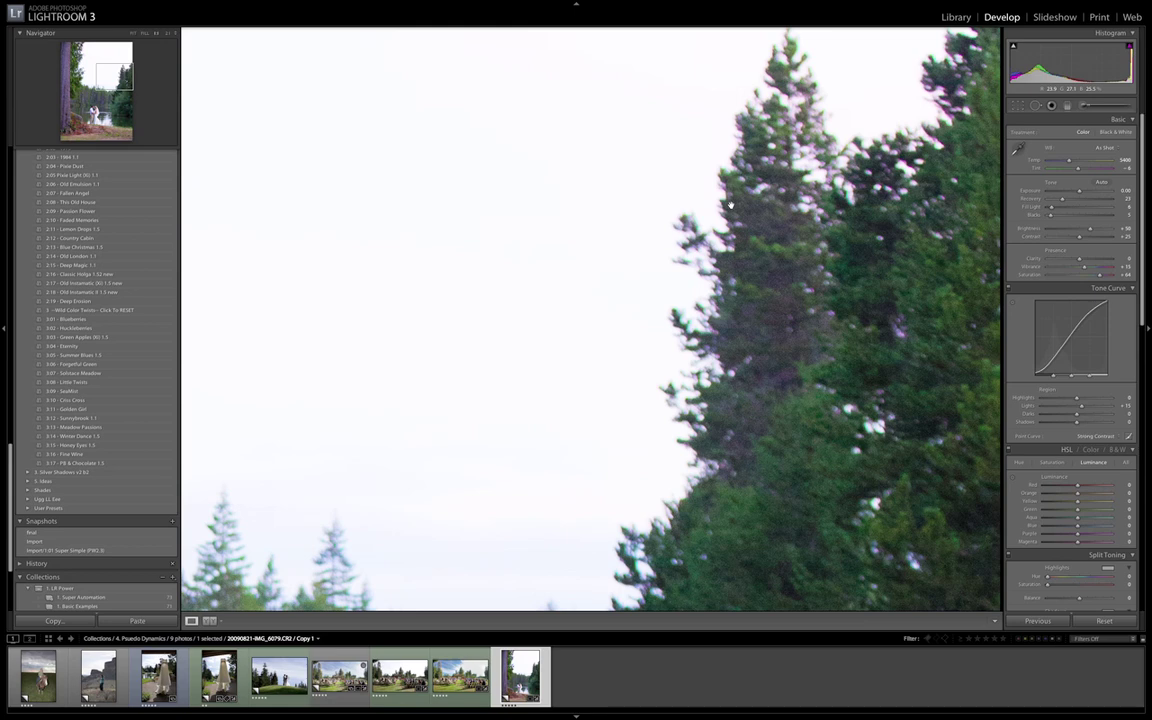
pyautogui.press('k')
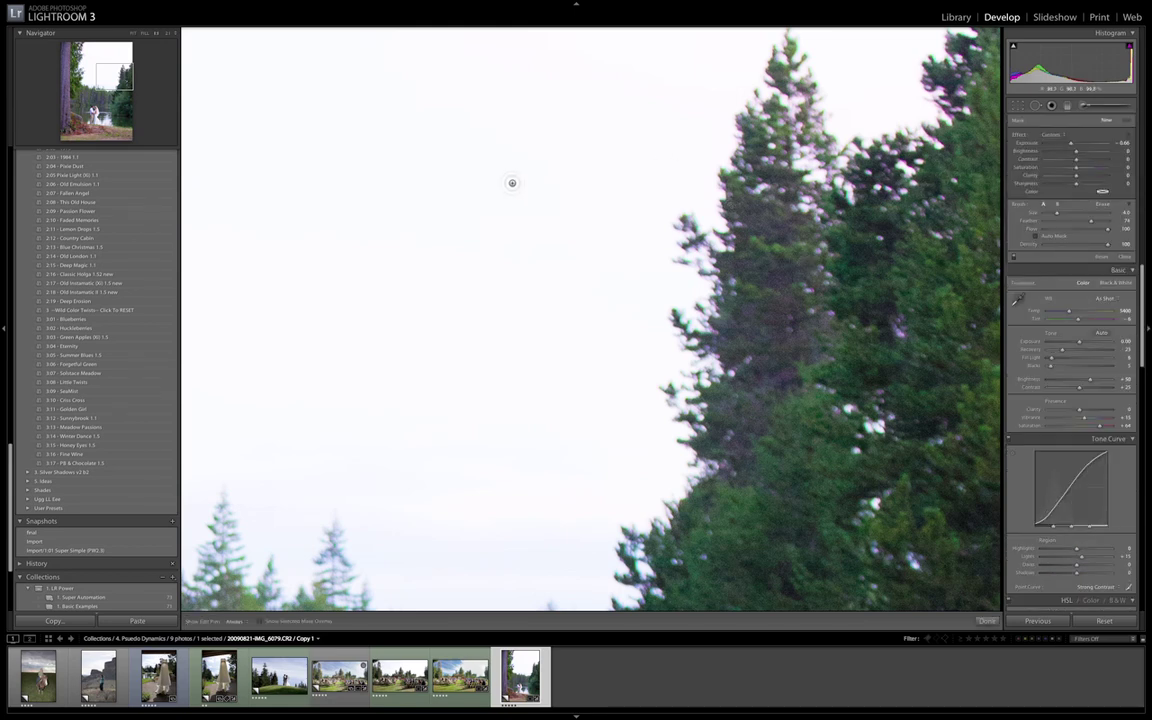
pyautogui.scroll(8, 522, 211)
pyautogui.moveTo(1090, 220); pyautogui.dragTo(1065, 220)
pyautogui.moveTo(1075, 143); pyautogui.dragTo(1059, 144)
# Paint the darkening brush across the sky and over the left edge of the conifer, with Auto Mask off.
pyautogui.press('h')
pyautogui.click(636, 192)
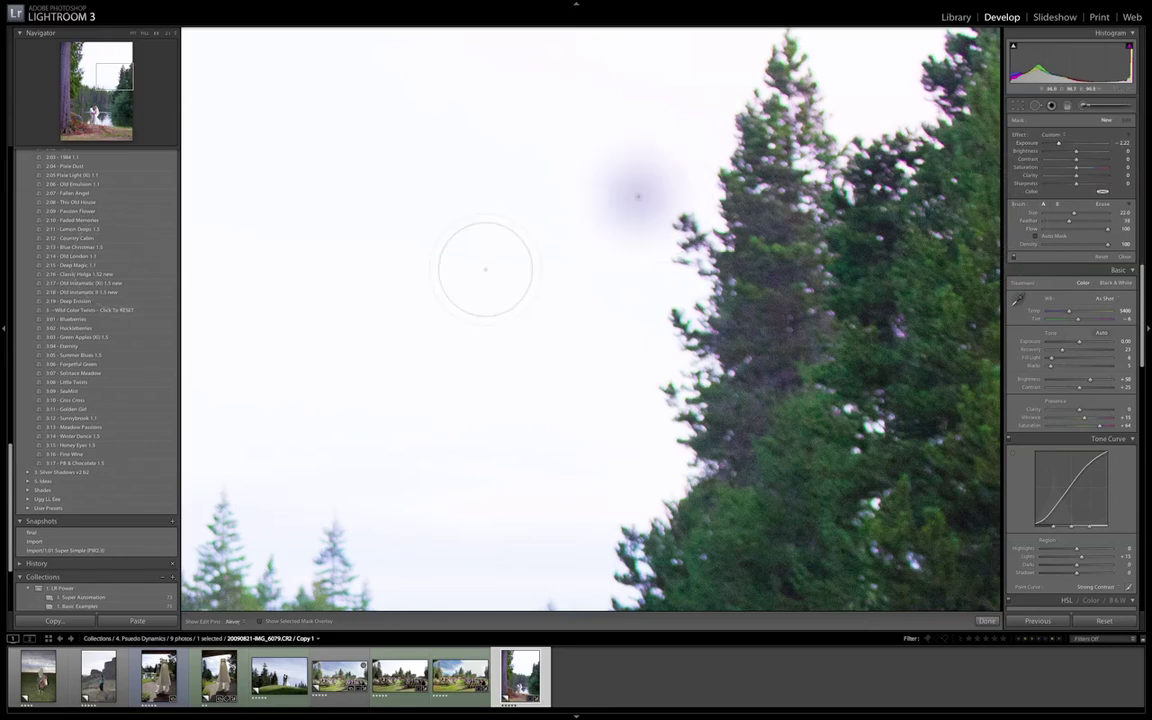
pyautogui.moveTo(400, 357)
pyautogui.mouseDown()
pyautogui.moveTo(357, 324)
pyautogui.moveTo(590, 300)
pyautogui.mouseUp()
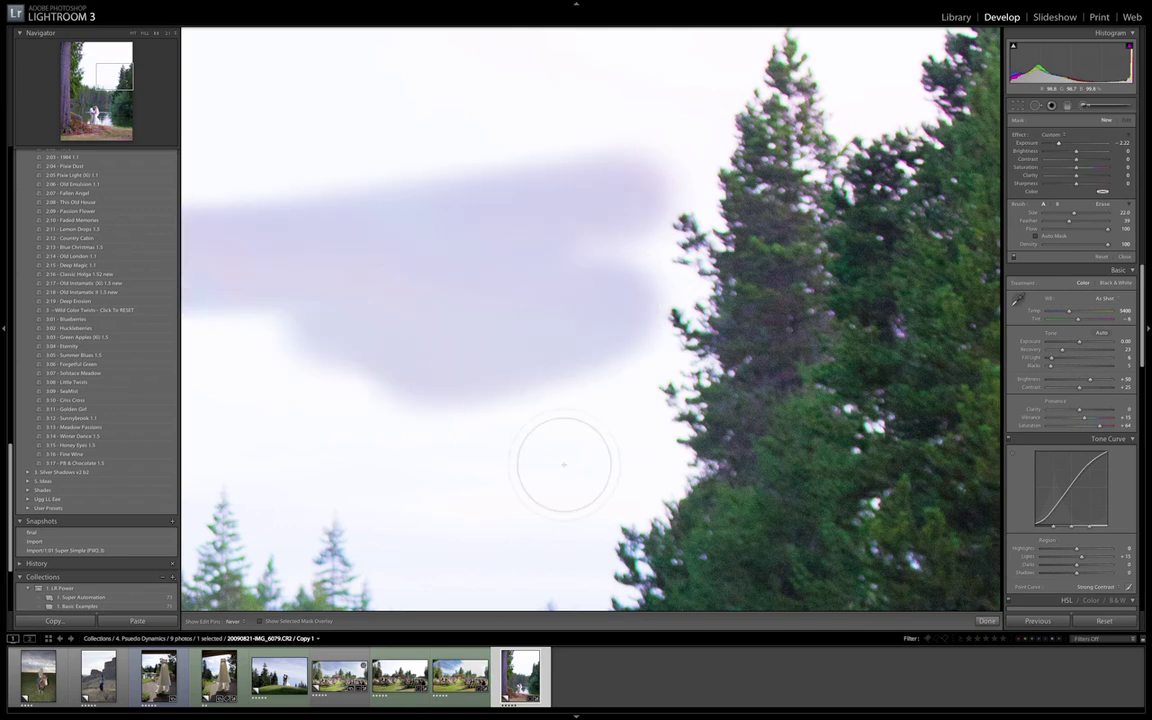
pyautogui.moveTo(281, 348)
pyautogui.mouseDown()
pyautogui.moveTo(607, 404)
pyautogui.moveTo(570, 410)
pyautogui.moveTo(650, 330)
pyautogui.moveTo(643, 513)
pyautogui.moveTo(676, 108)
pyautogui.moveTo(267, 167)
pyautogui.moveTo(314, 147)
pyautogui.moveTo(458, 125)
pyautogui.moveTo(458, 90)
pyautogui.moveTo(506, 211)
pyautogui.moveTo(688, 204)
pyautogui.mouseUp()
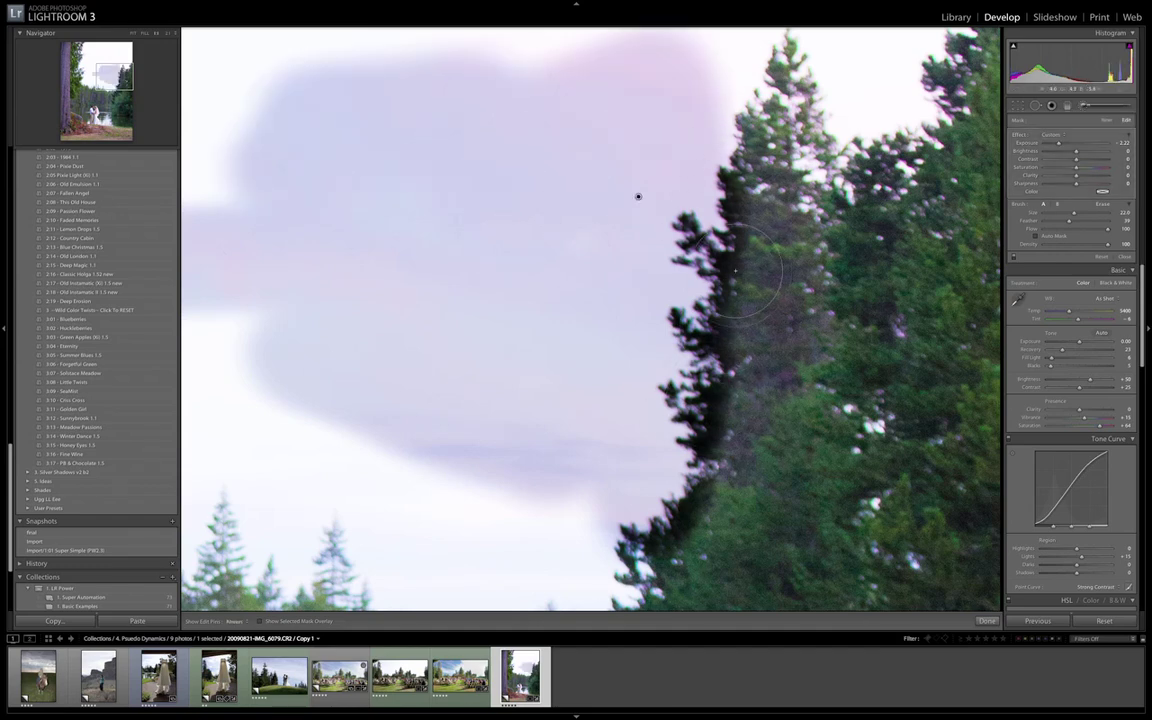
pyautogui.moveTo(729, 305); pyautogui.dragTo(708, 414)
# Undo the brush strokes painted over the sky and conifer, and turn on Auto Mask.
pyautogui.hotkey('ctrl', 'z')
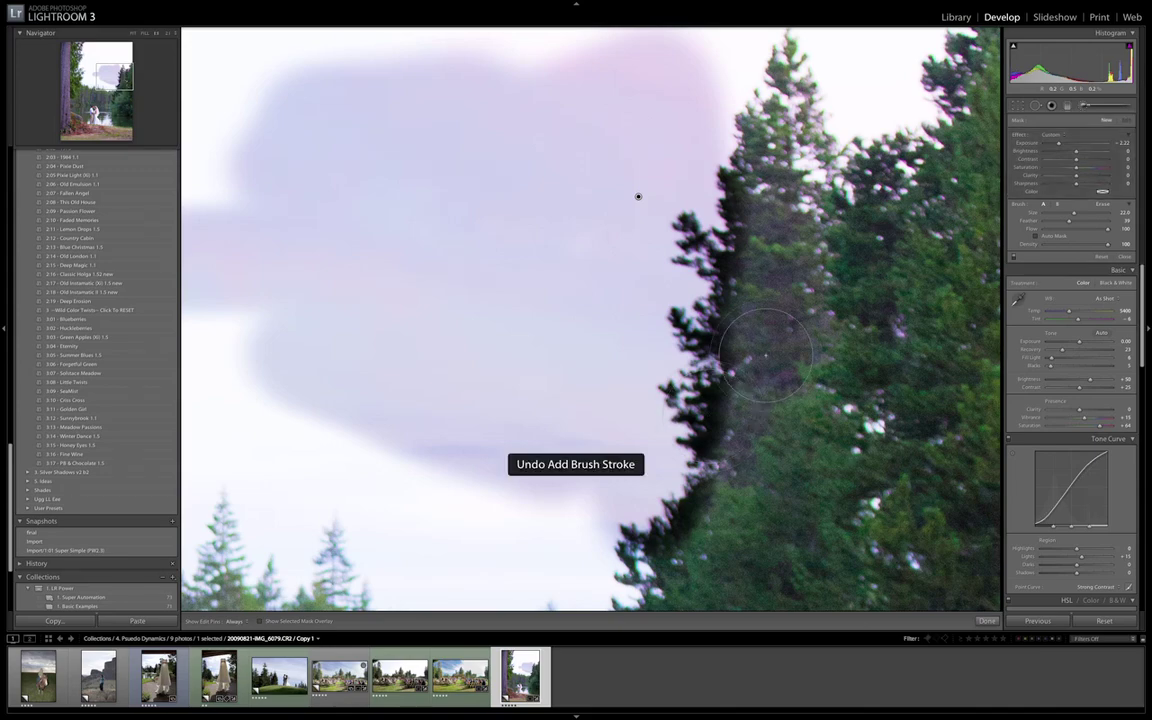
pyautogui.hotkey('ctrl', 'z')
pyautogui.click(1036, 237)
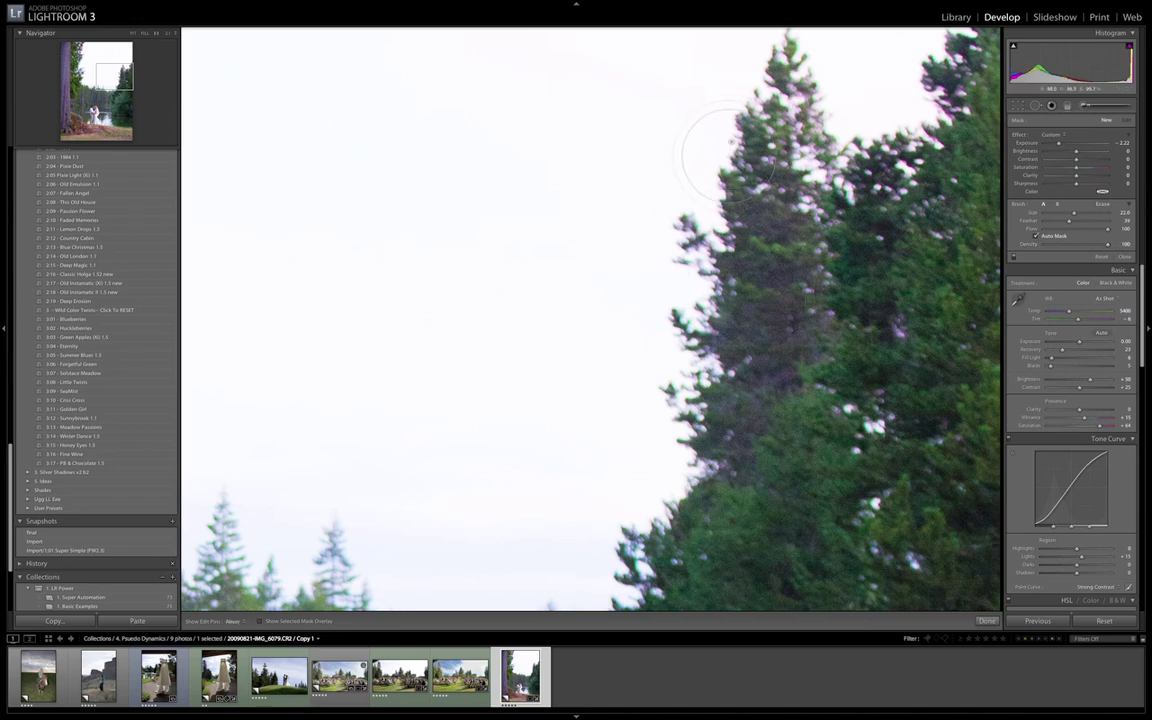
# Try darkening the sky along the tree edges with the Auto Mask Adjustment Brush at -2.22 exposure.
pyautogui.moveTo(713, 200)
pyautogui.mouseDown()
pyautogui.moveTo(691, 236)
pyautogui.moveTo(692, 381)
pyautogui.moveTo(670, 507)
pyautogui.moveTo(618, 530)
pyautogui.moveTo(648, 522)
pyautogui.moveTo(676, 482)
pyautogui.moveTo(678, 260)
pyautogui.moveTo(706, 190)
pyautogui.moveTo(812, 72)
pyautogui.moveTo(836, 112)
pyautogui.moveTo(832, 170)
pyautogui.moveTo(766, 85)
pyautogui.moveTo(712, 160)
pyautogui.mouseUp()
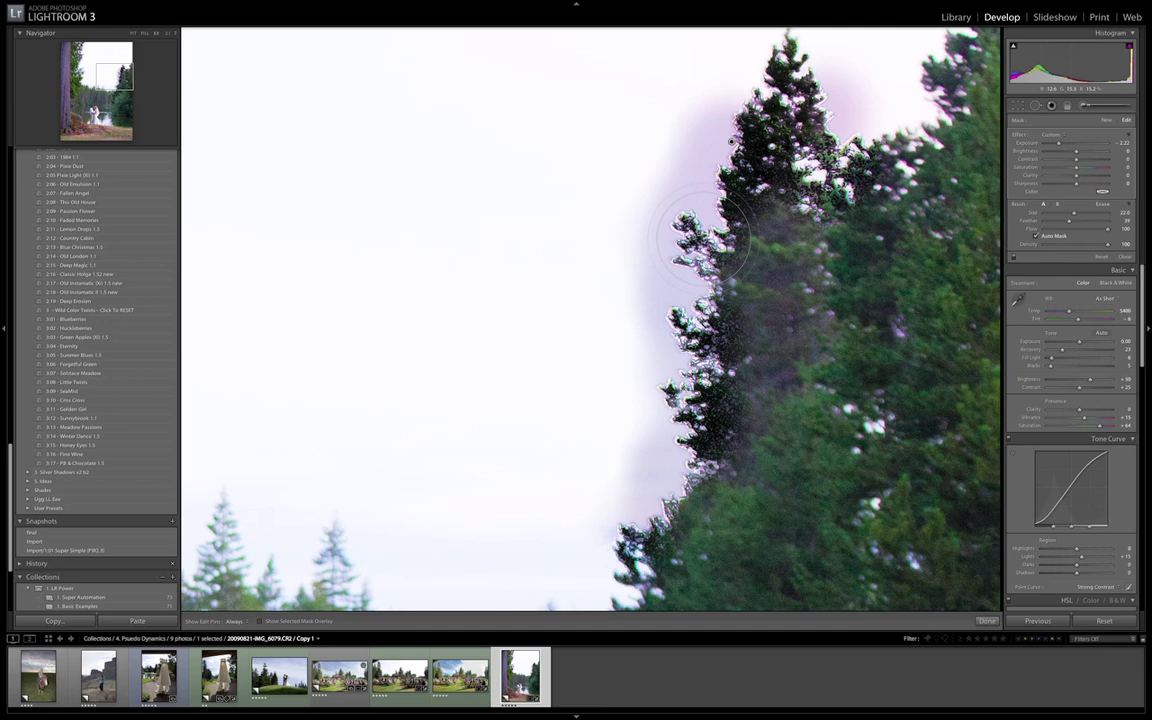
pyautogui.press('h')
pyautogui.moveTo(703, 238)
pyautogui.mouseDown()
pyautogui.moveTo(614, 455)
pyautogui.moveTo(638, 530)
pyautogui.moveTo(248, 515)
pyautogui.moveTo(215, 470)
pyautogui.moveTo(480, 468)
pyautogui.moveTo(450, 538)
pyautogui.moveTo(305, 522)
pyautogui.mouseUp()
pyautogui.press('h')
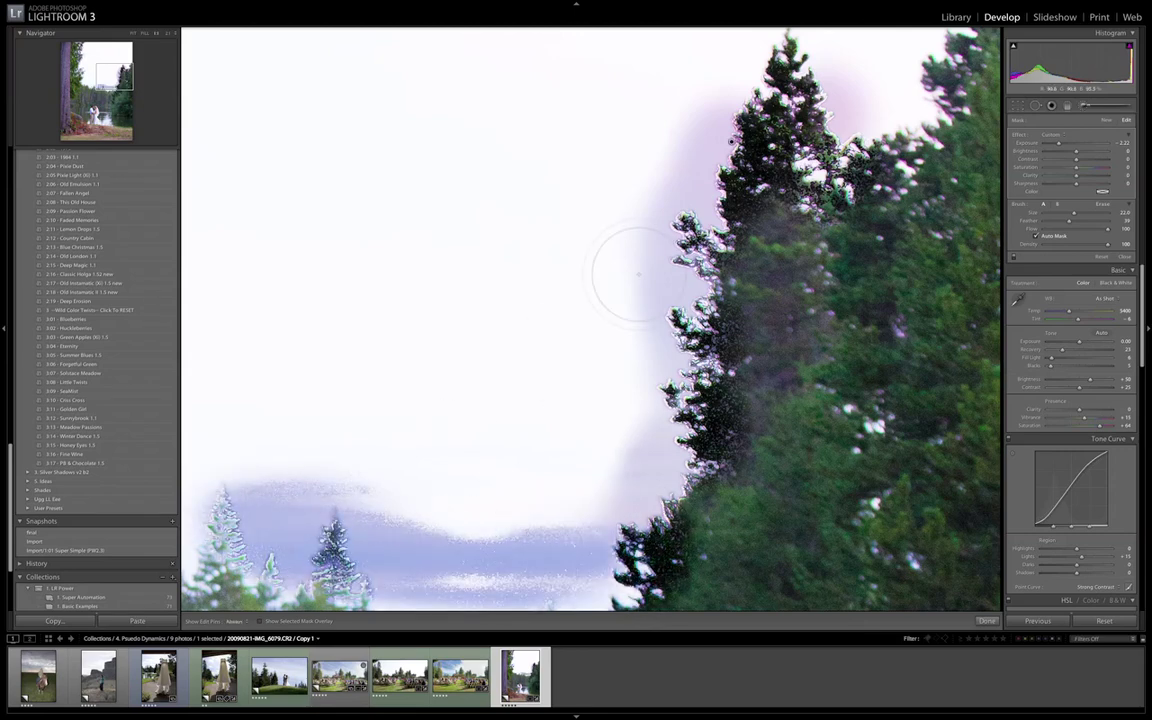
pyautogui.moveTo(489, 440); pyautogui.dragTo(884, 286)
pyautogui.press('h')
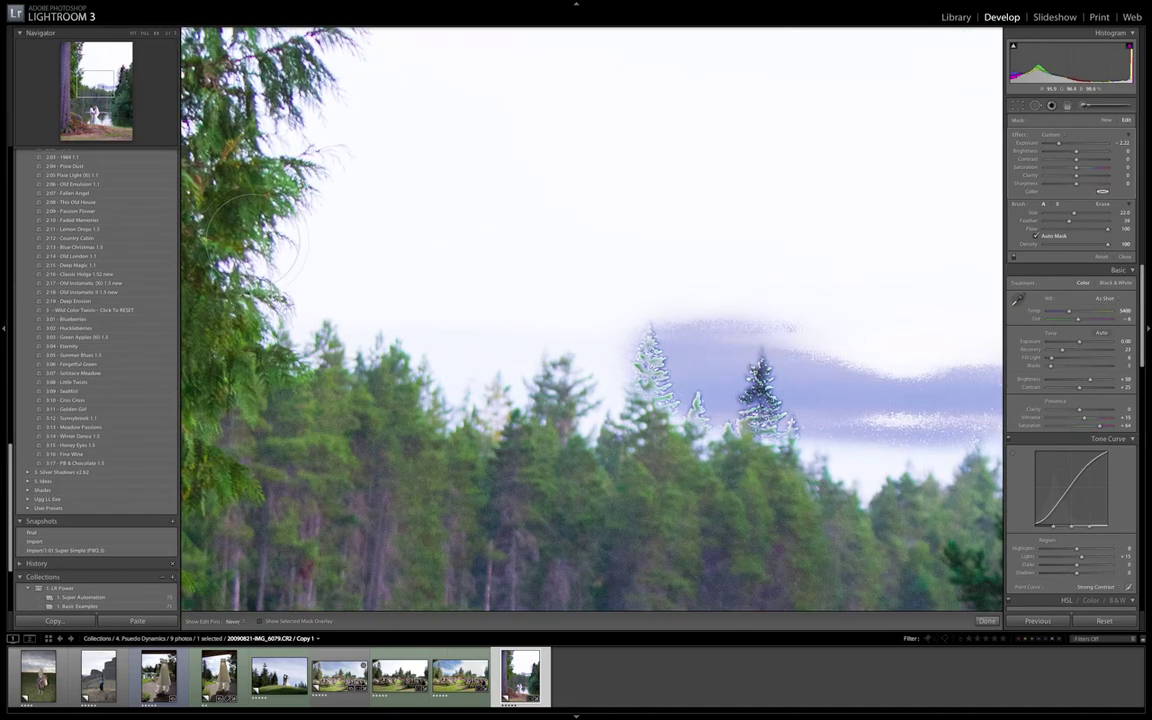
pyautogui.moveTo(347, 141)
pyautogui.mouseDown()
pyautogui.moveTo(276, 245)
pyautogui.moveTo(368, 128)
pyautogui.moveTo(316, 275)
pyautogui.moveTo(361, 160)
pyautogui.moveTo(339, 228)
pyautogui.moveTo(356, 95)
pyautogui.moveTo(299, 20)
pyautogui.moveTo(392, 77)
pyautogui.moveTo(398, 154)
pyautogui.mouseUp()
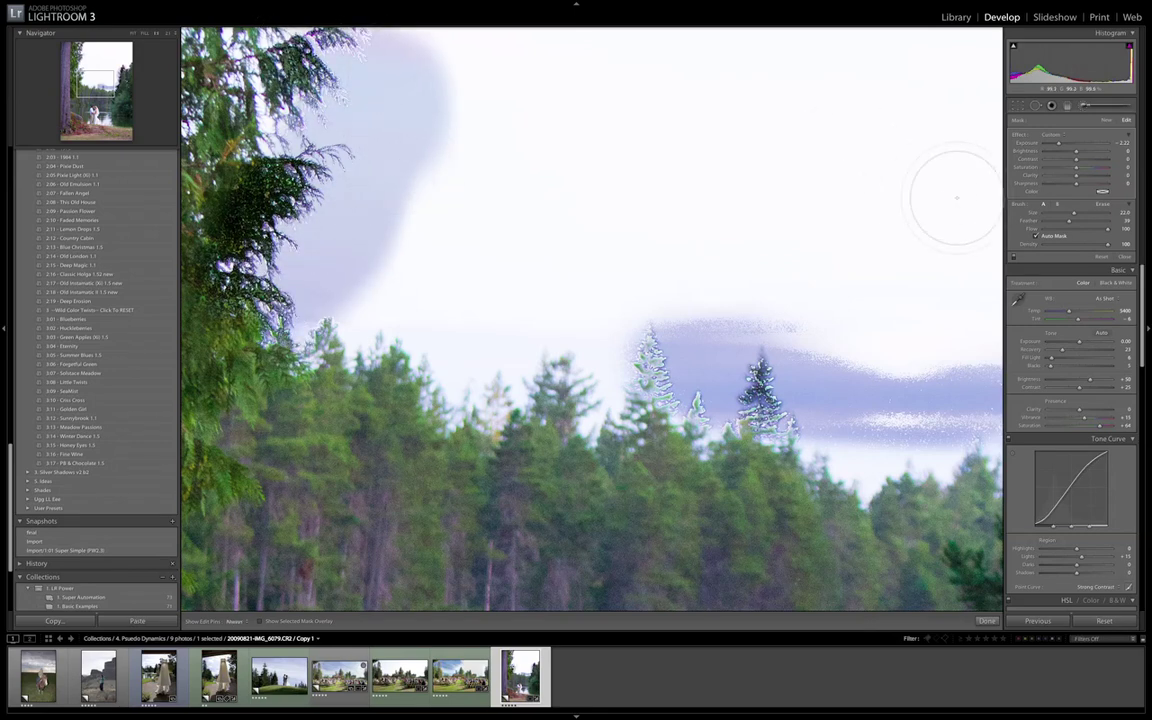
# Delete the brushed exposure adjustment, leave the Adjustment Brush and fit the whole lakeside photo in view.
pyautogui.press('Delete')
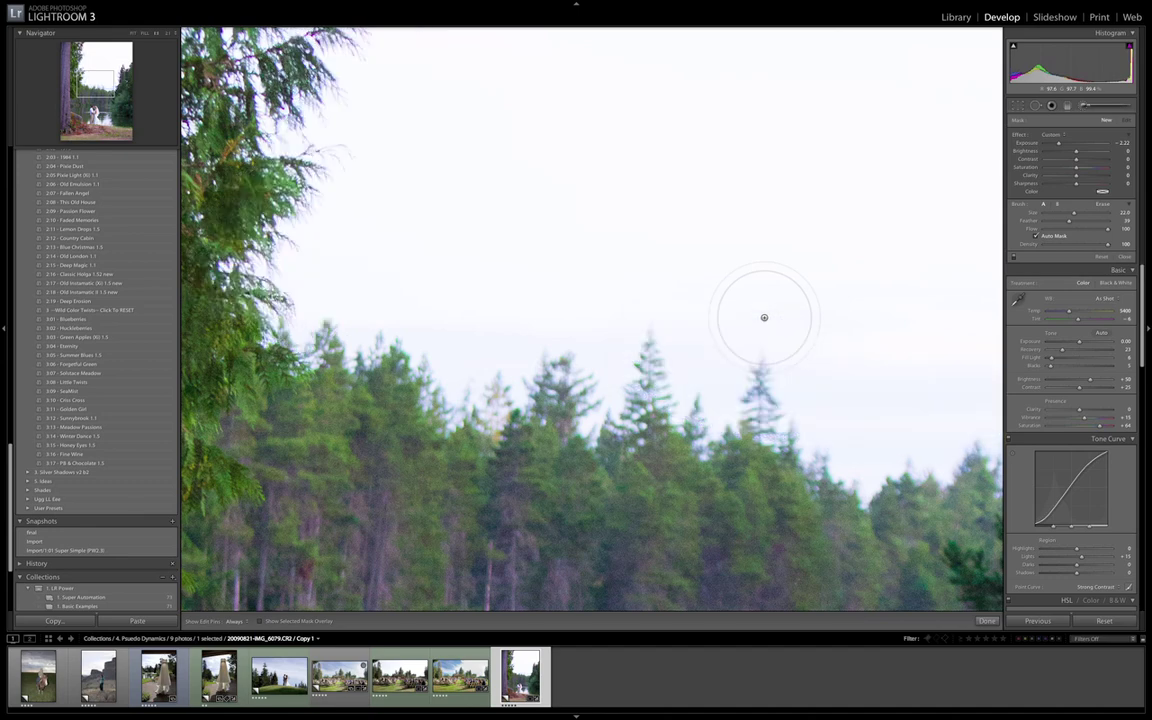
pyautogui.press('k')
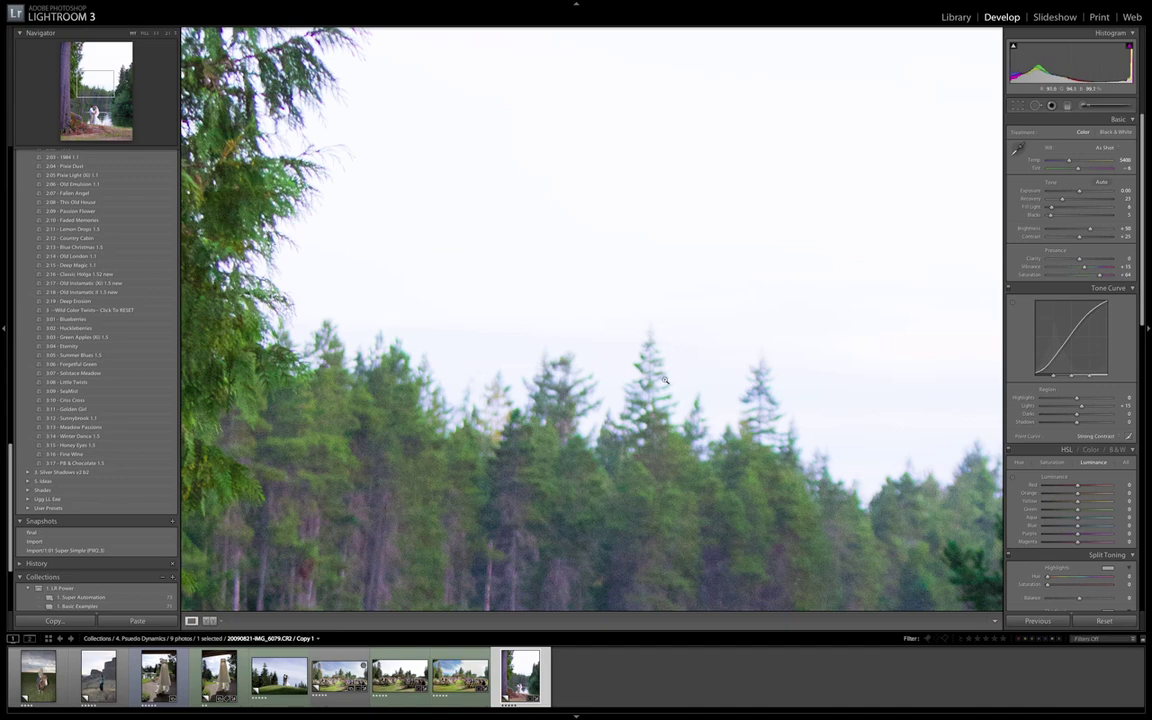
pyautogui.click(598, 341)
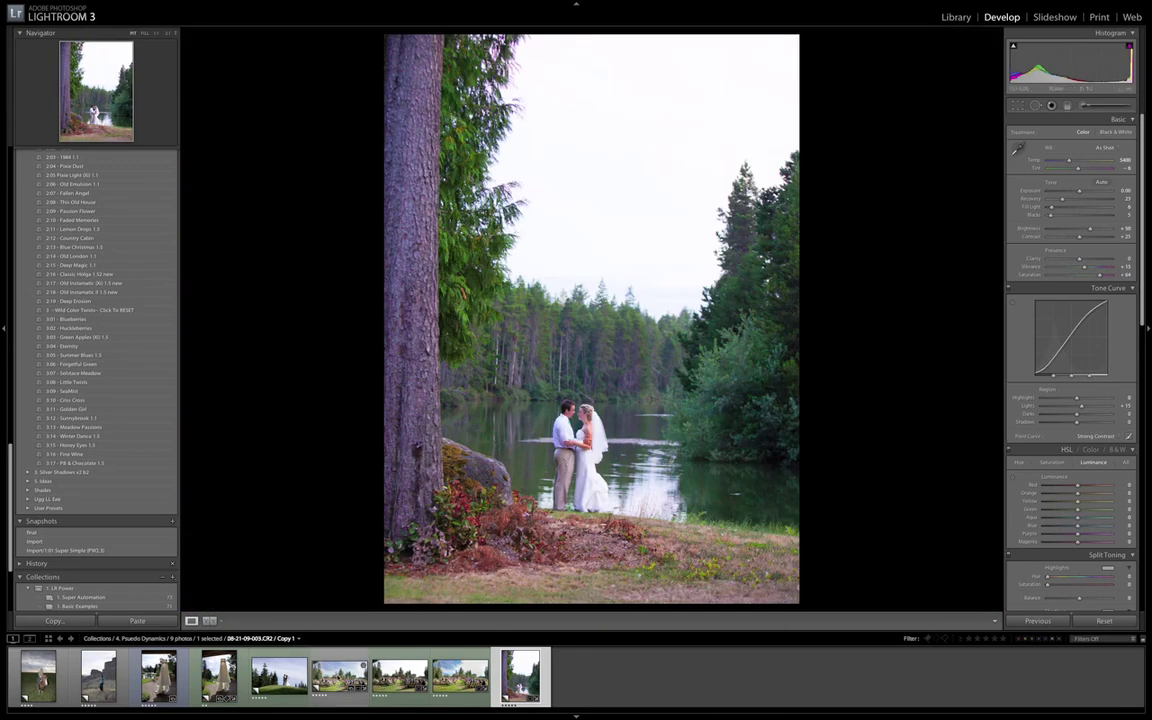
# Open the first outdoor ceremony photo, view its Import/1.01 Super Simple snapshot, and apply the "final" snapshot.
pyautogui.click(337, 678)
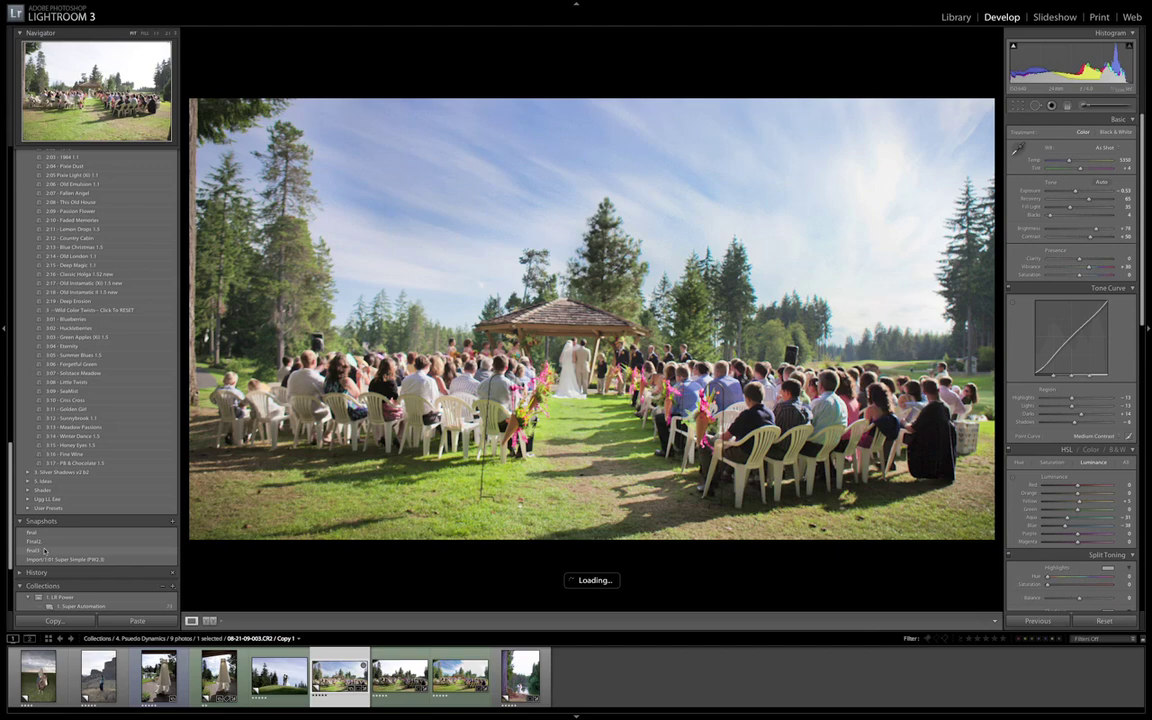
pyautogui.click(49, 559)
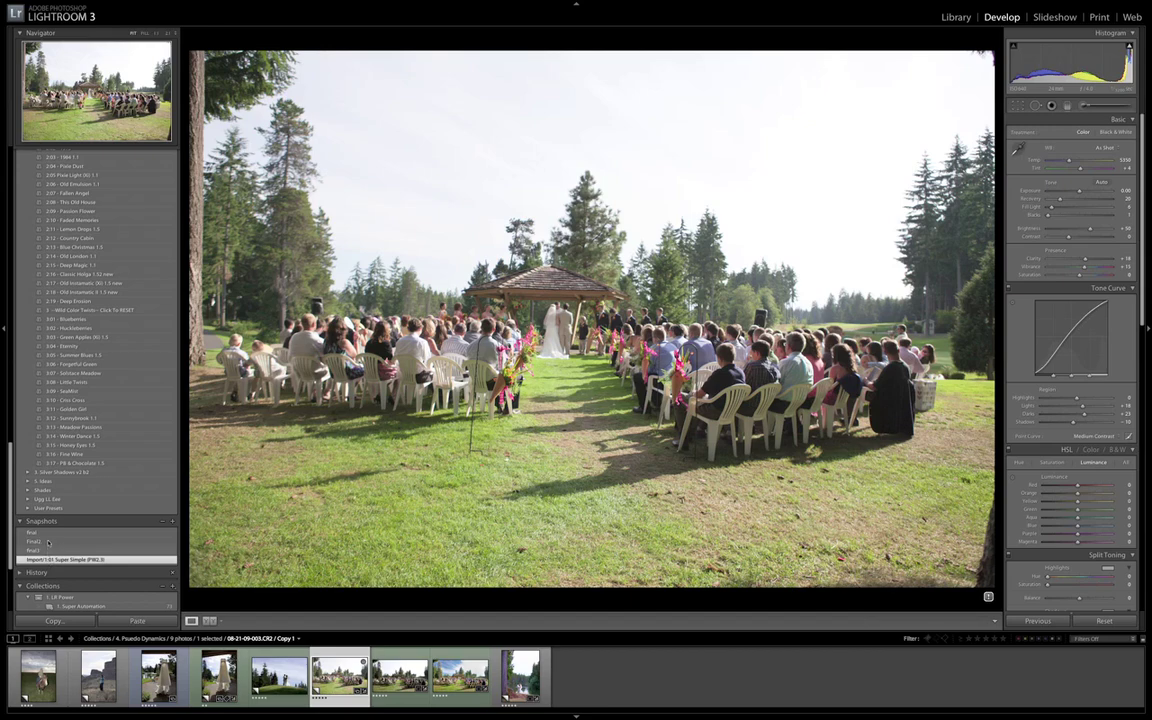
pyautogui.click(44, 535)
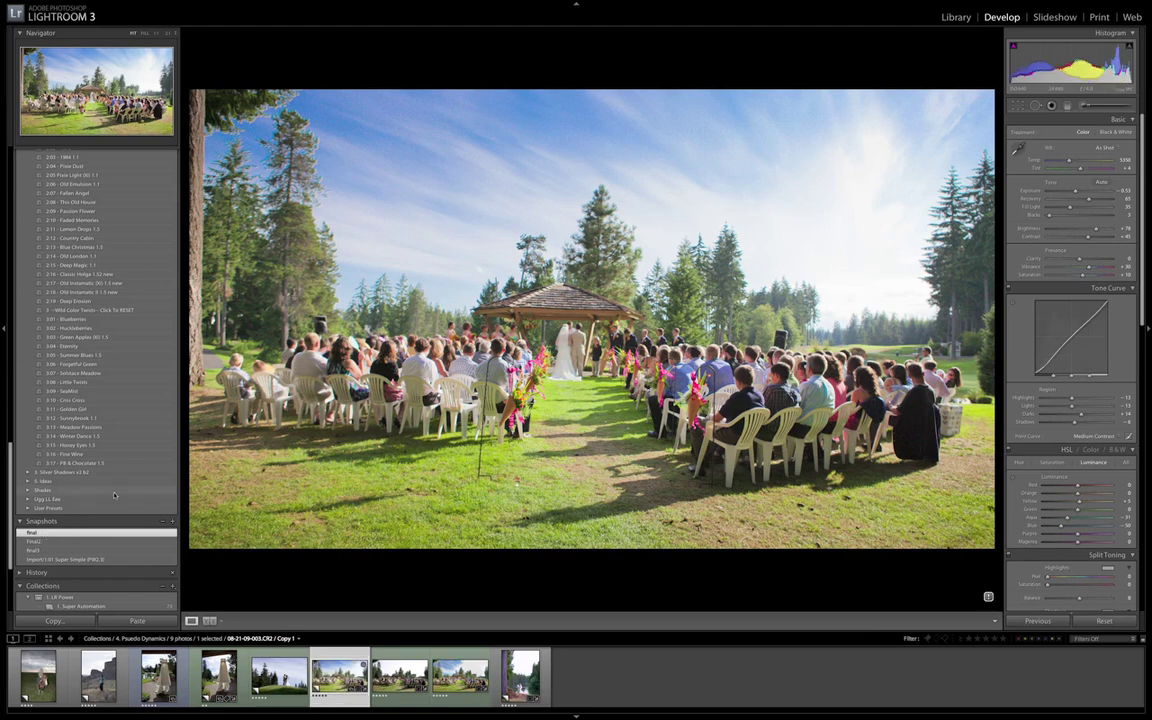
# Check the ceremony photo for Adjustment Brush edits and inspect the tall tree's edges against the sky at close range.
pyautogui.press('k')
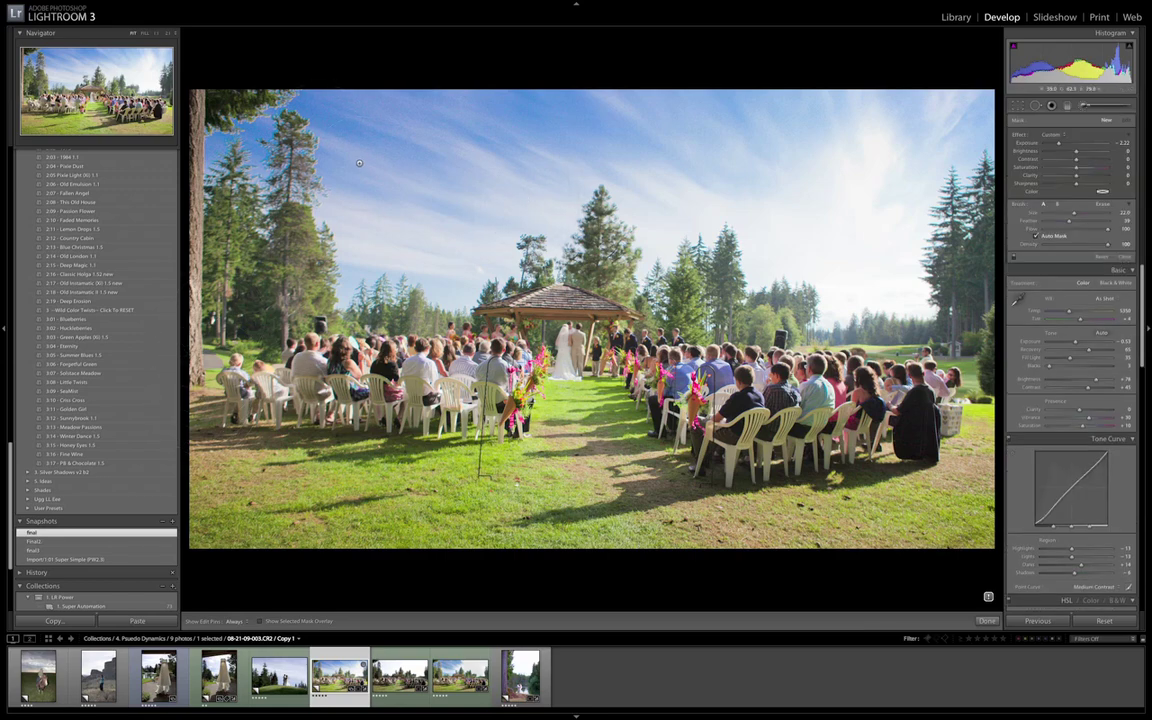
pyautogui.press('k')
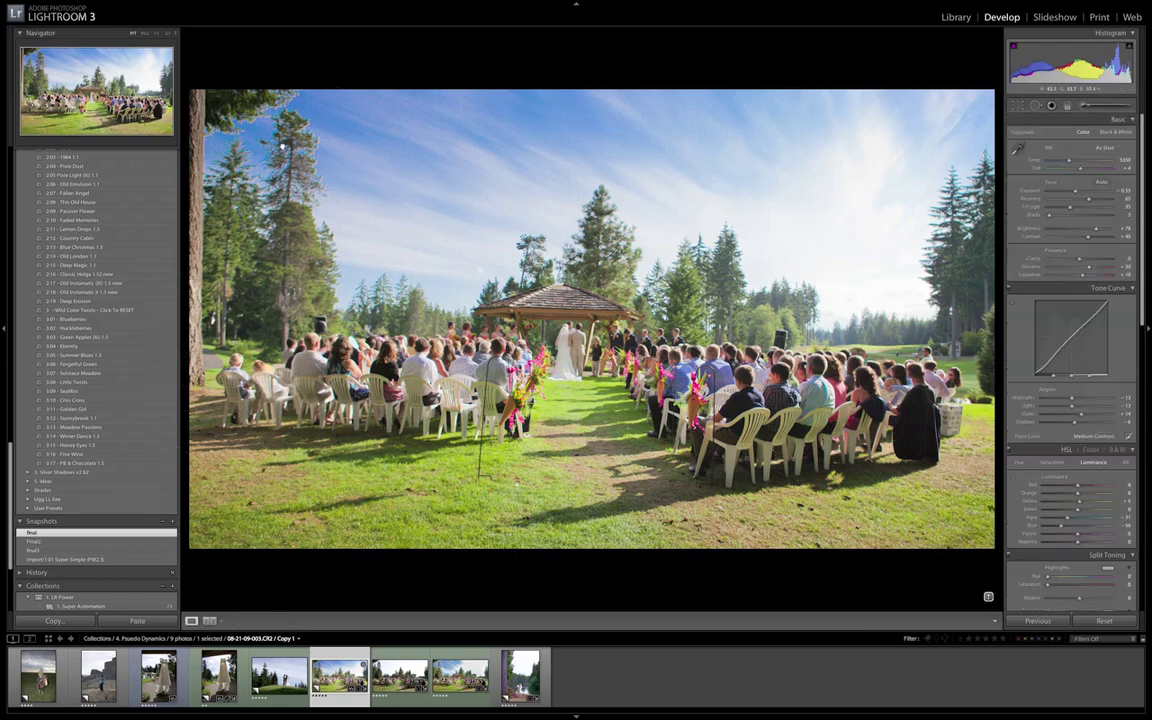
pyautogui.click(282, 146)
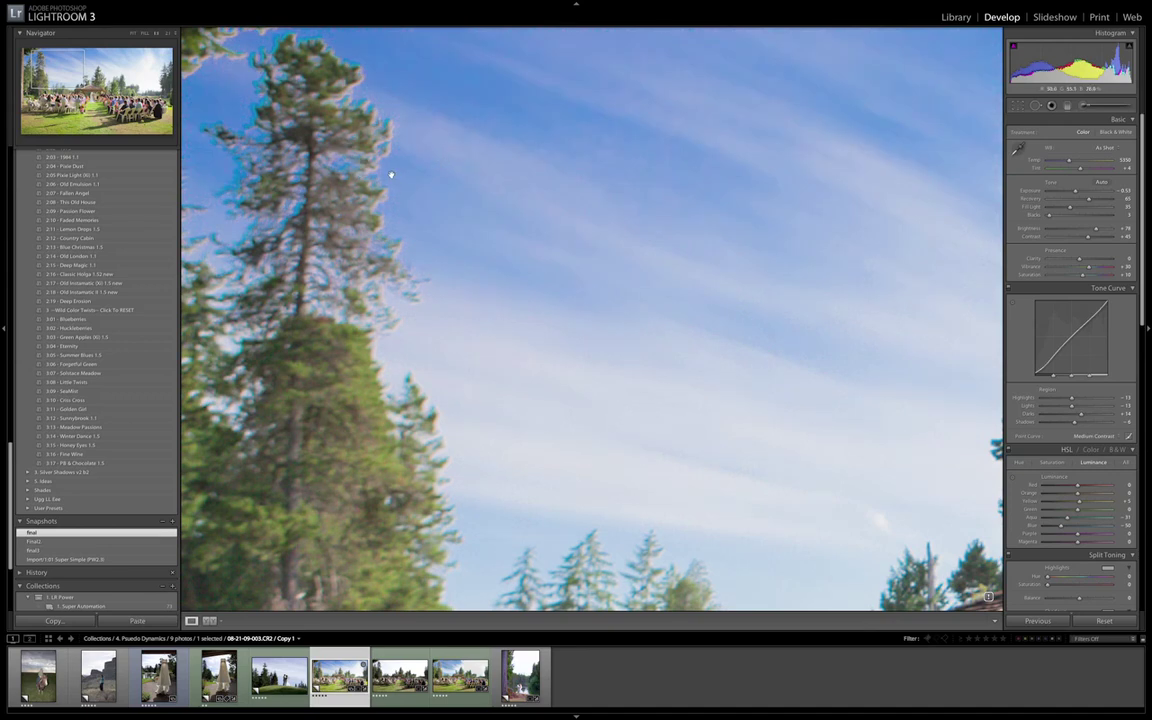
pyautogui.click(415, 198)
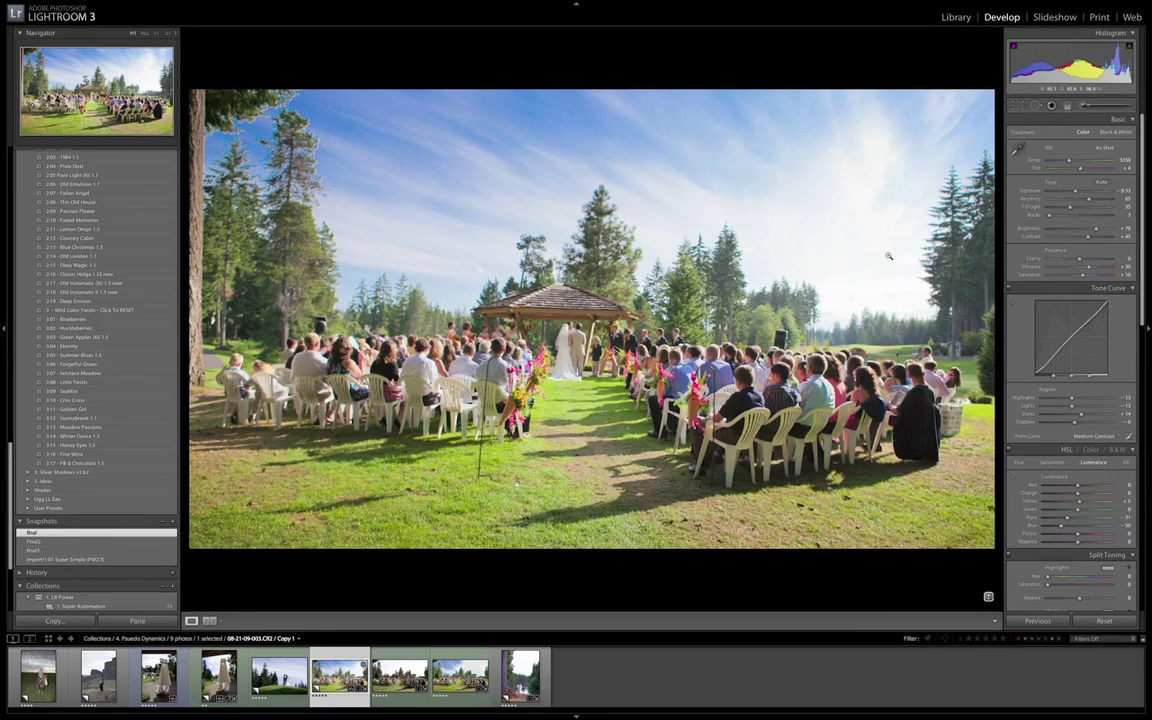
pyautogui.press('k')
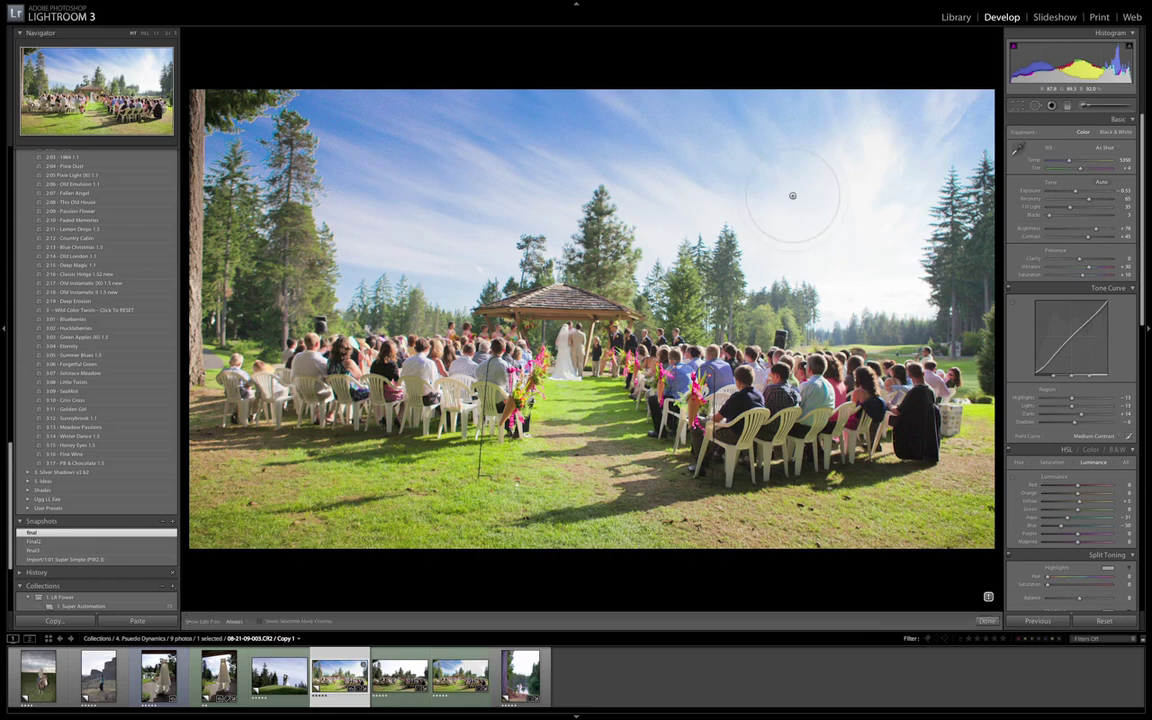
pyautogui.press('k')
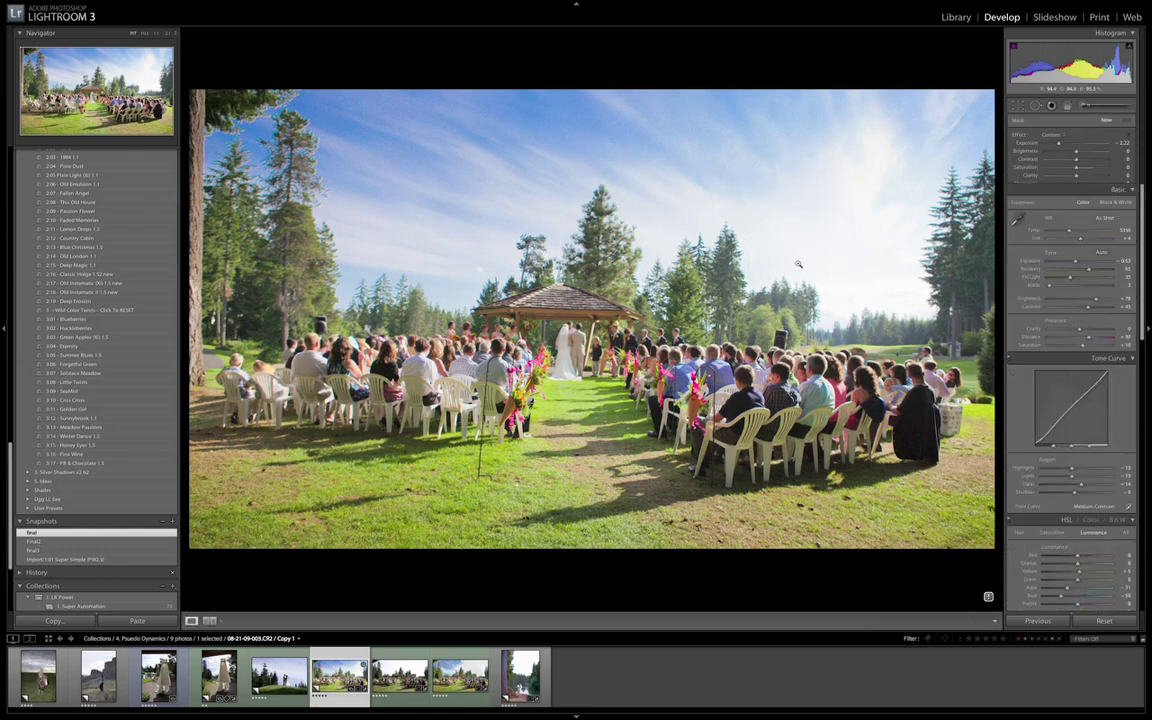
# Update the process version for all filmstrip photos.
pyautogui.click(988, 598)
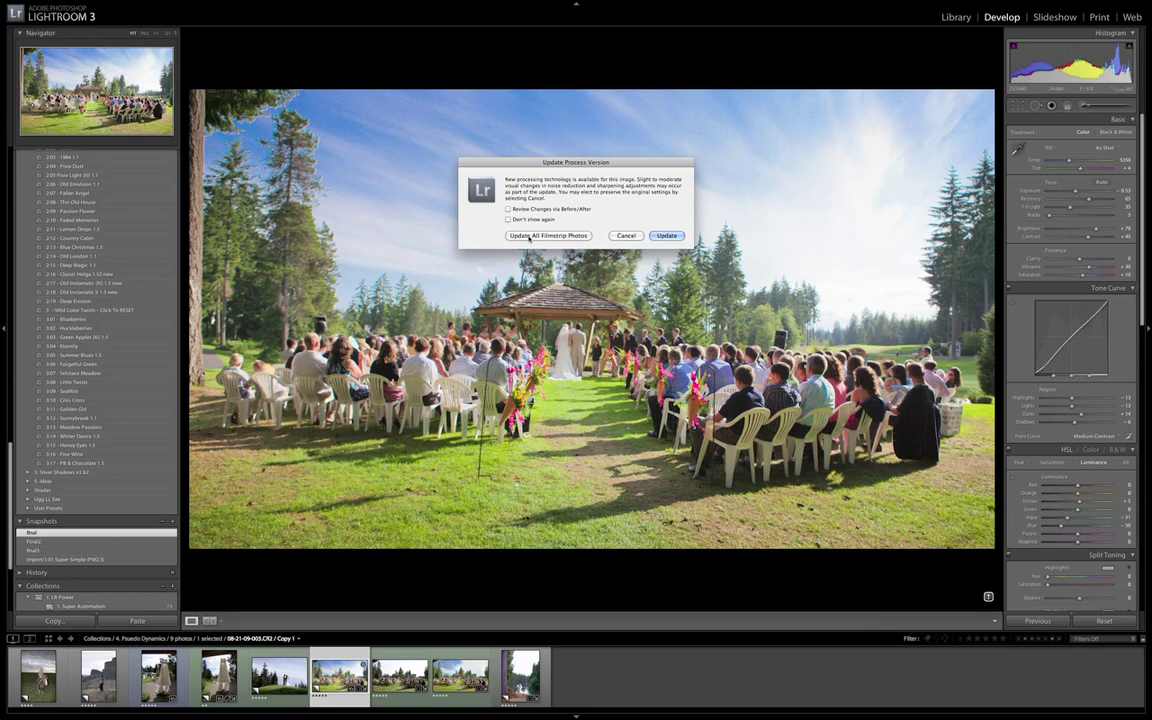
pyautogui.click(548, 236)
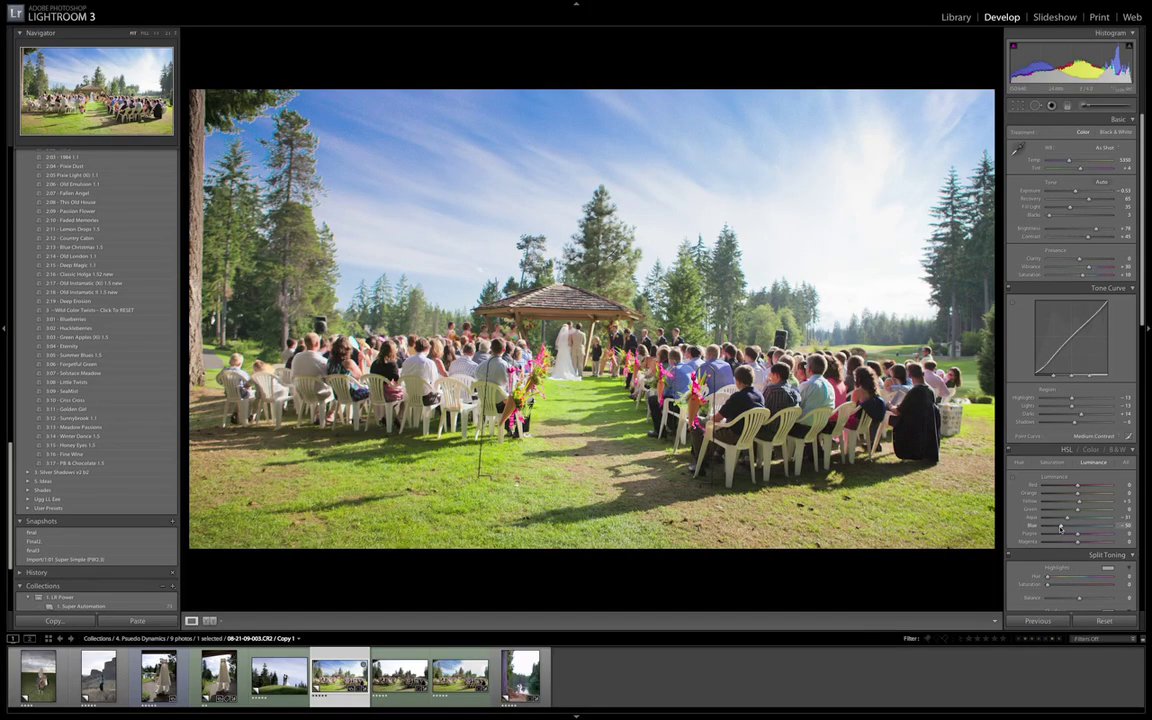
# Try the Blue luminance at its lowest and highest extremes to compare the sky.
pyautogui.moveTo(1044, 527); pyautogui.dragTo(1042, 527)
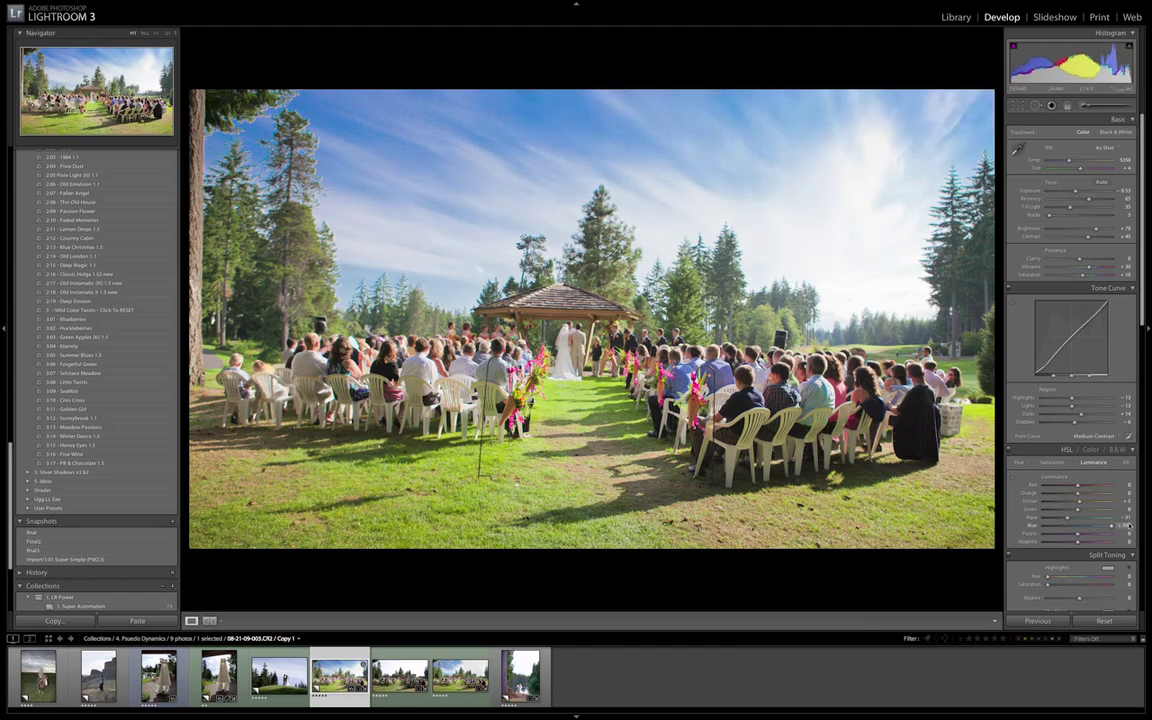
pyautogui.moveTo(1042, 527); pyautogui.dragTo(1128, 525)
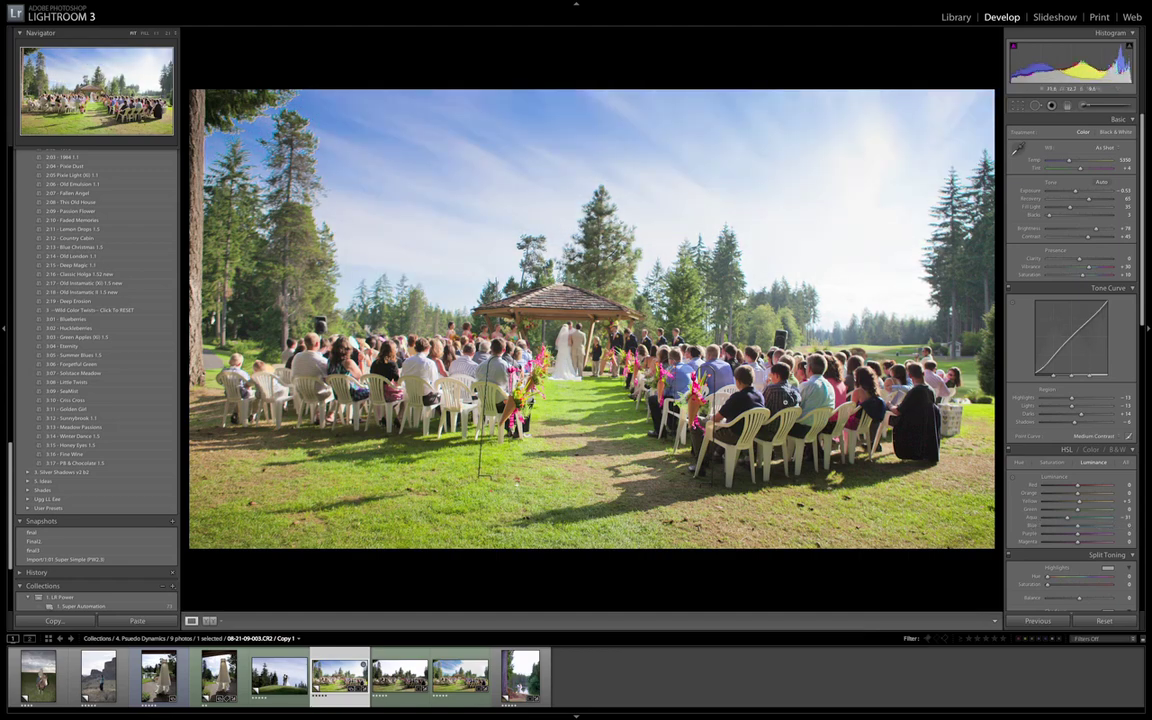
# Delete the Graduated Filter over the sky to compare the photo without it, and undo the deletion.
pyautogui.press('m')
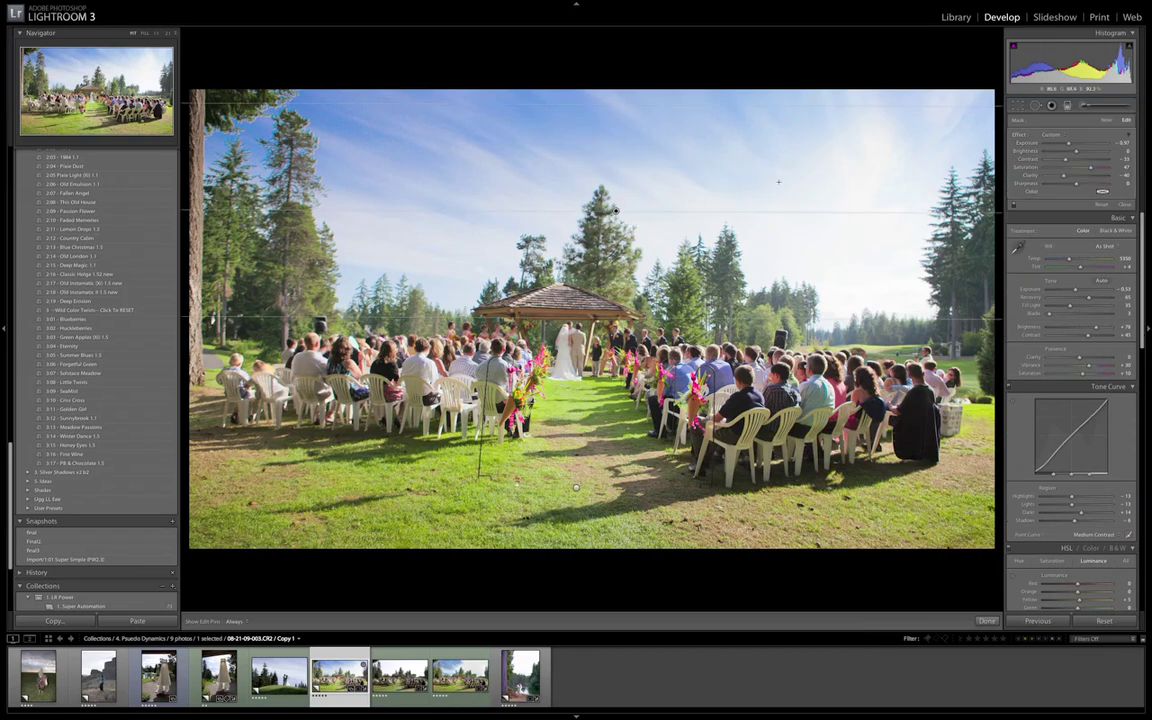
pyautogui.press('Delete')
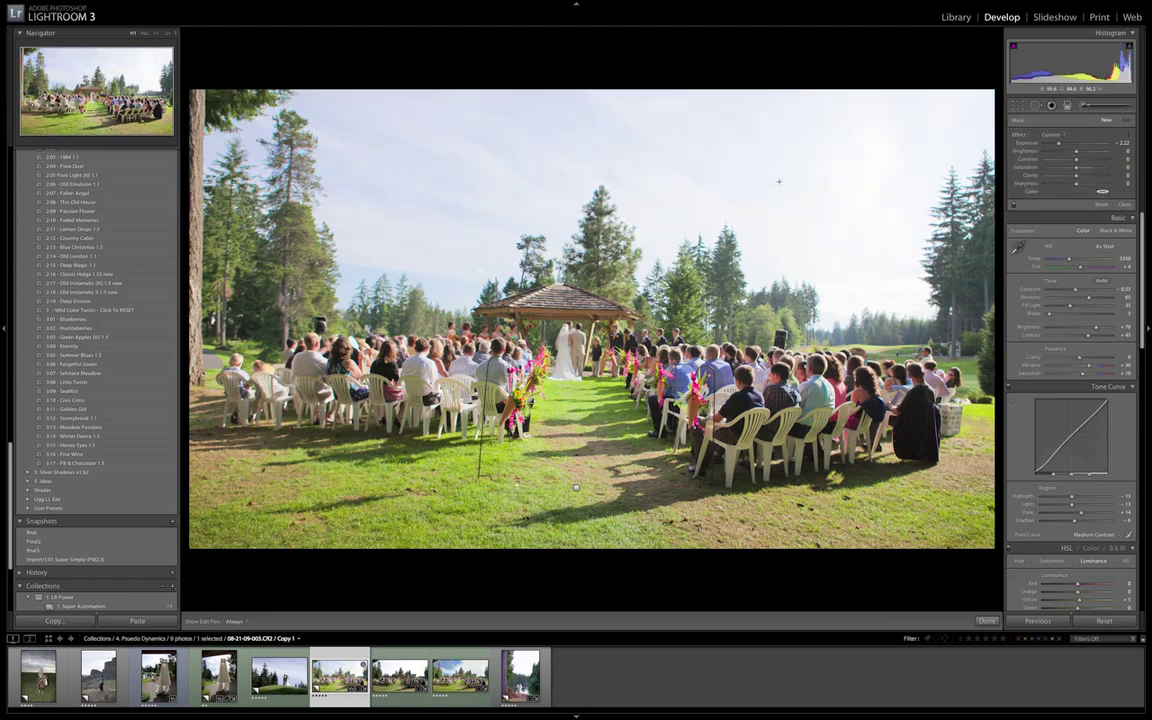
pyautogui.hotkey('ctrl', 'z')
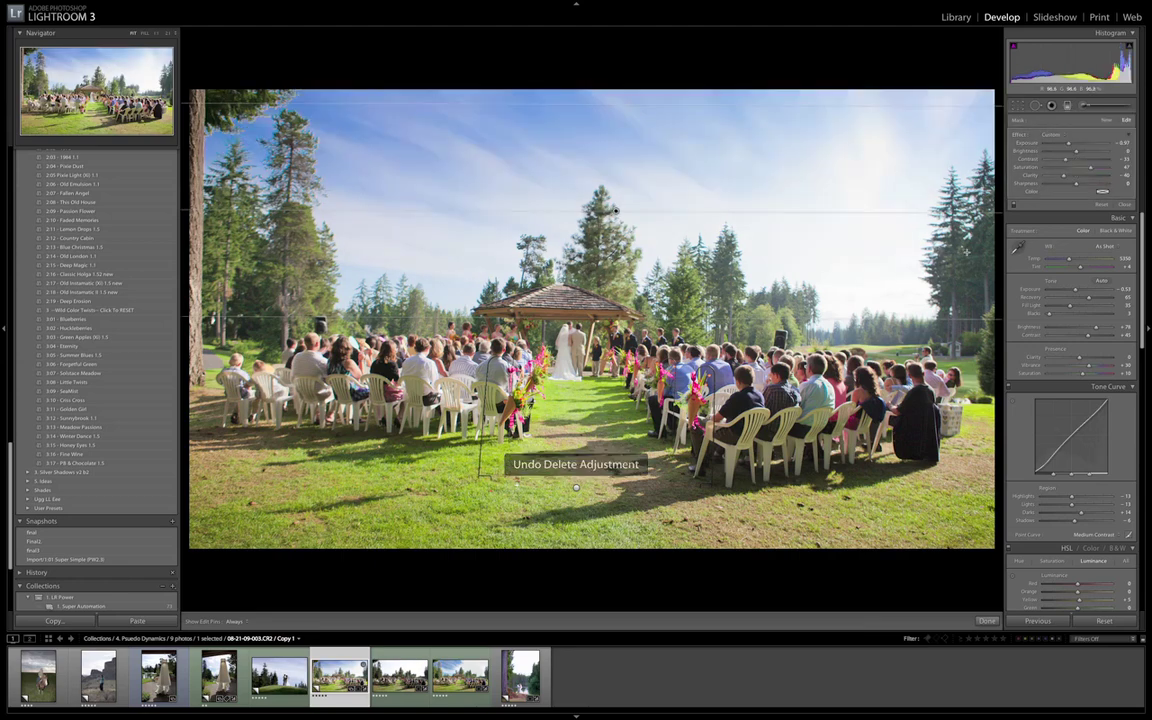
# Lower the Blue luminance to -31, and ease it back to -9.
pyautogui.scroll(-1, 1094, 504)
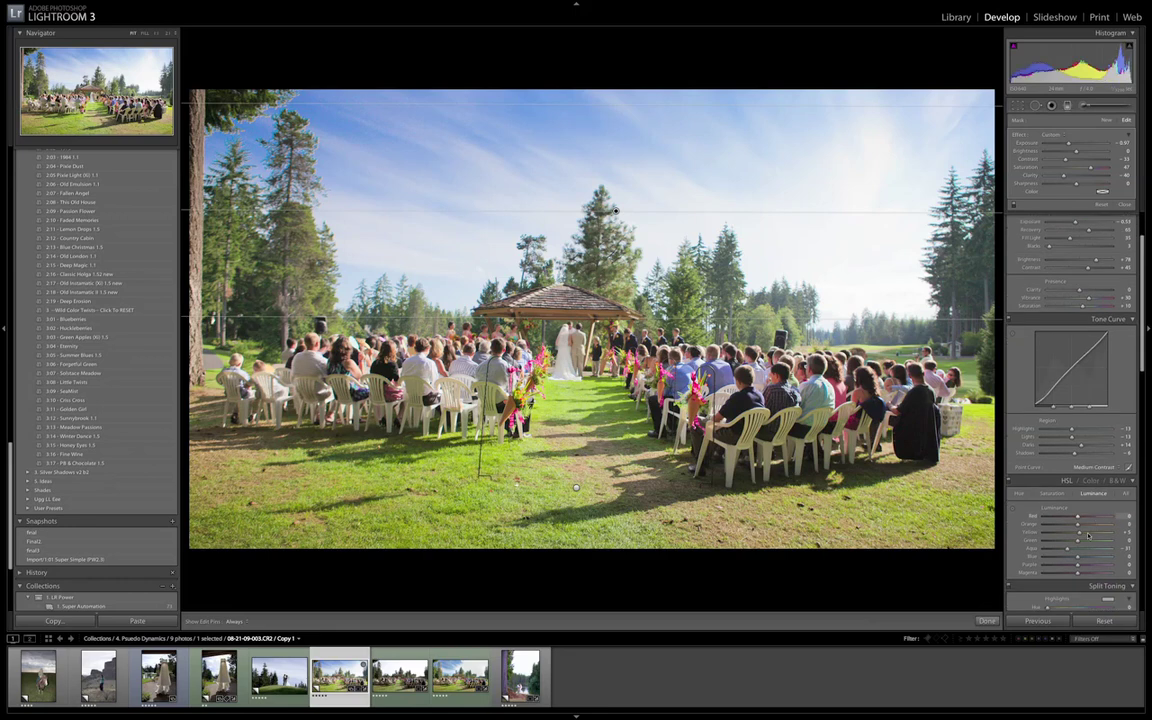
pyautogui.moveTo(1078, 557); pyautogui.dragTo(1058, 559)
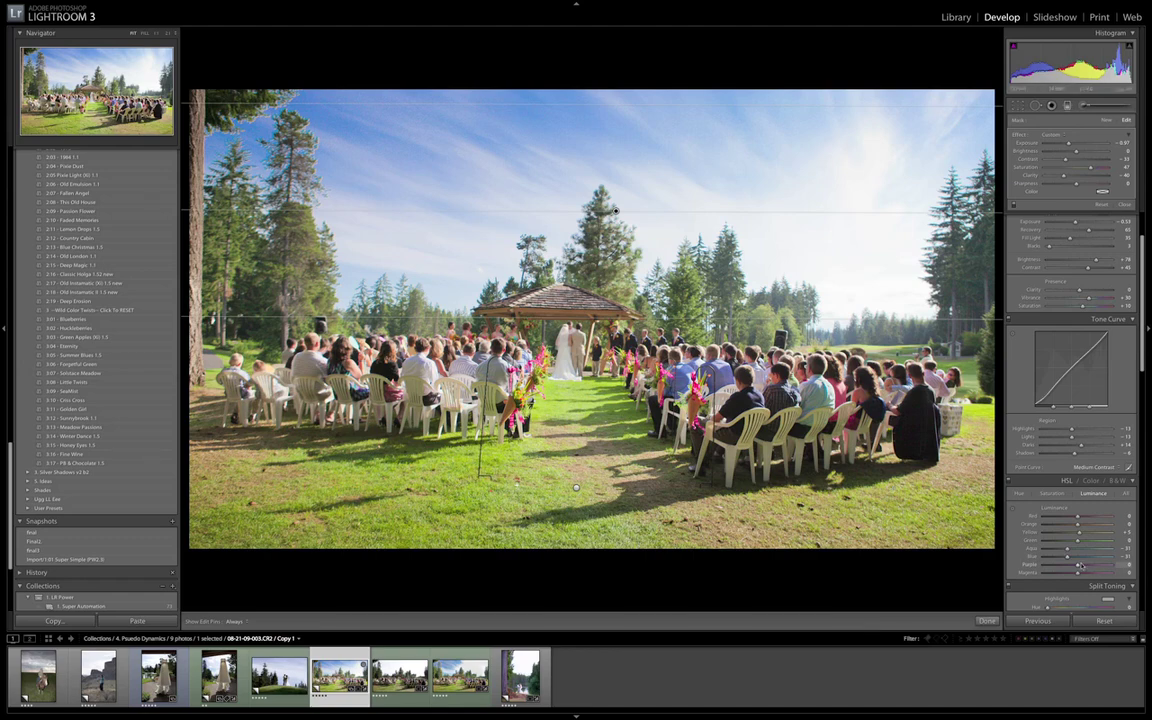
pyautogui.moveTo(1068, 558); pyautogui.dragTo(1072, 560)
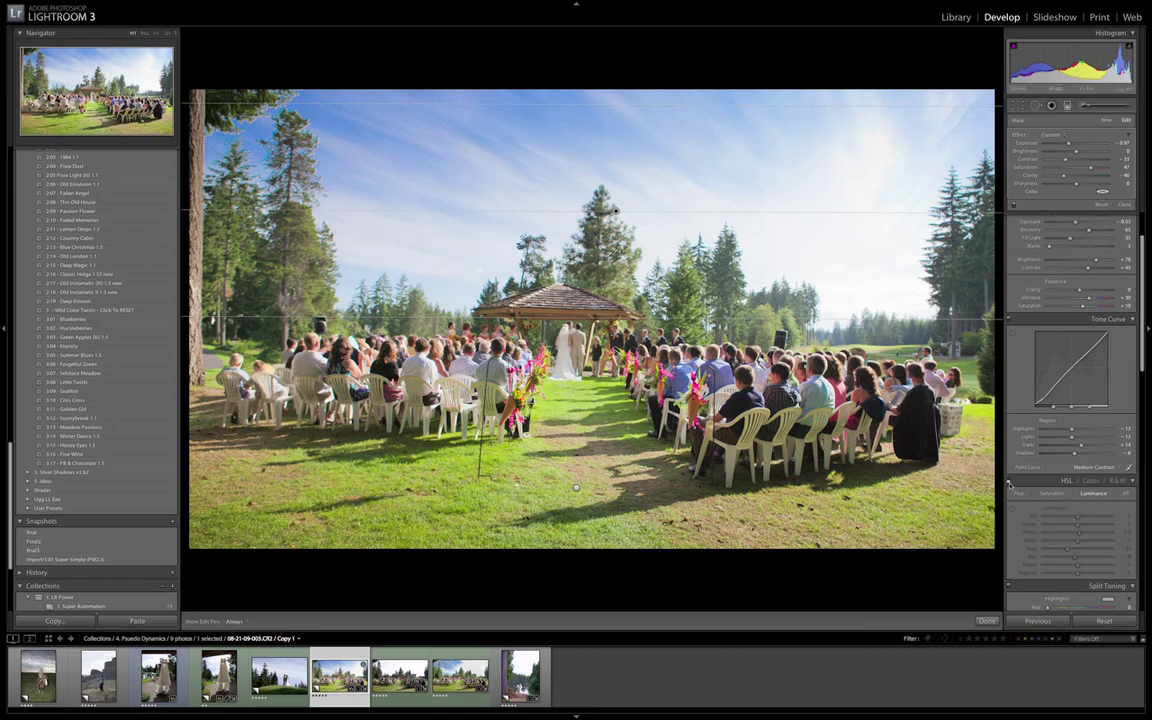
# Compare the ceremony photo's sky with the HSL adjustments switched off and on, and leave the Graduated Filter.
pyautogui.click(1009, 482)
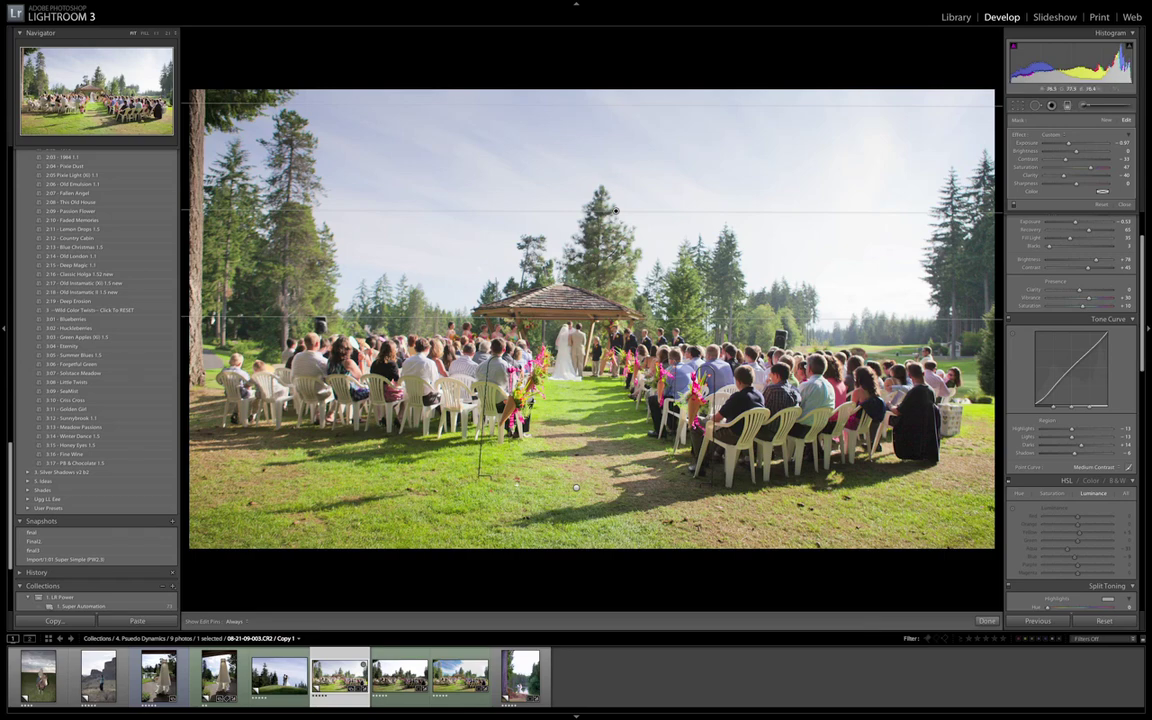
pyautogui.press('m')
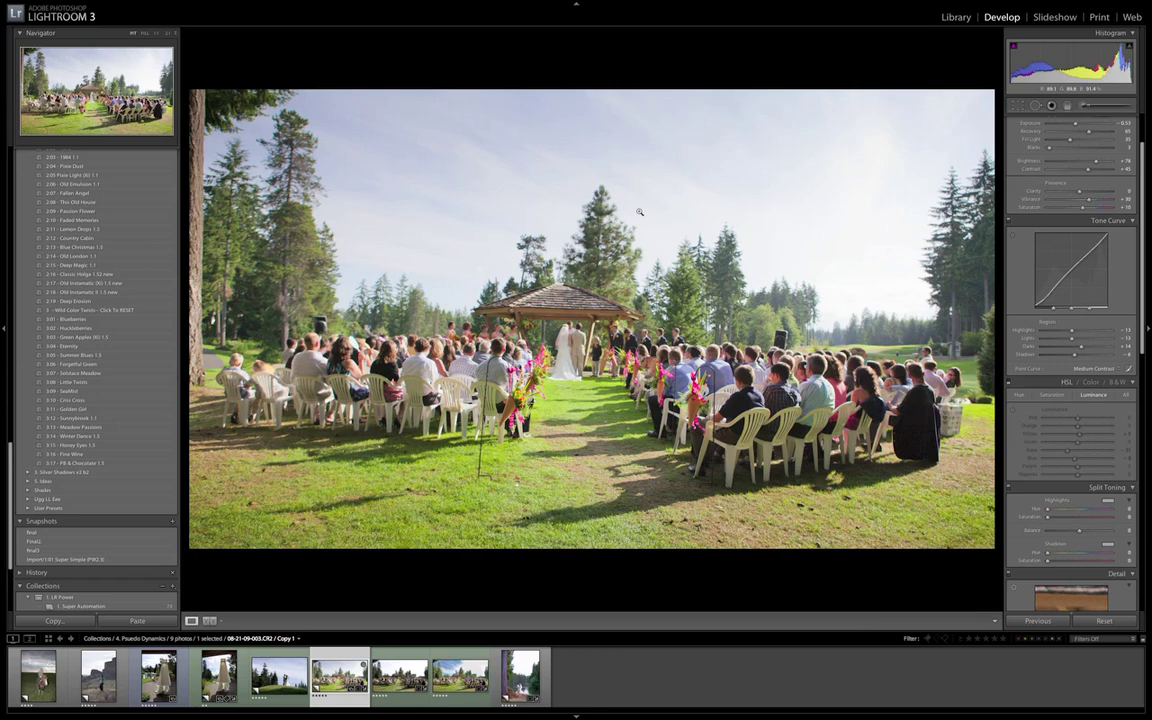
pyautogui.press('m')
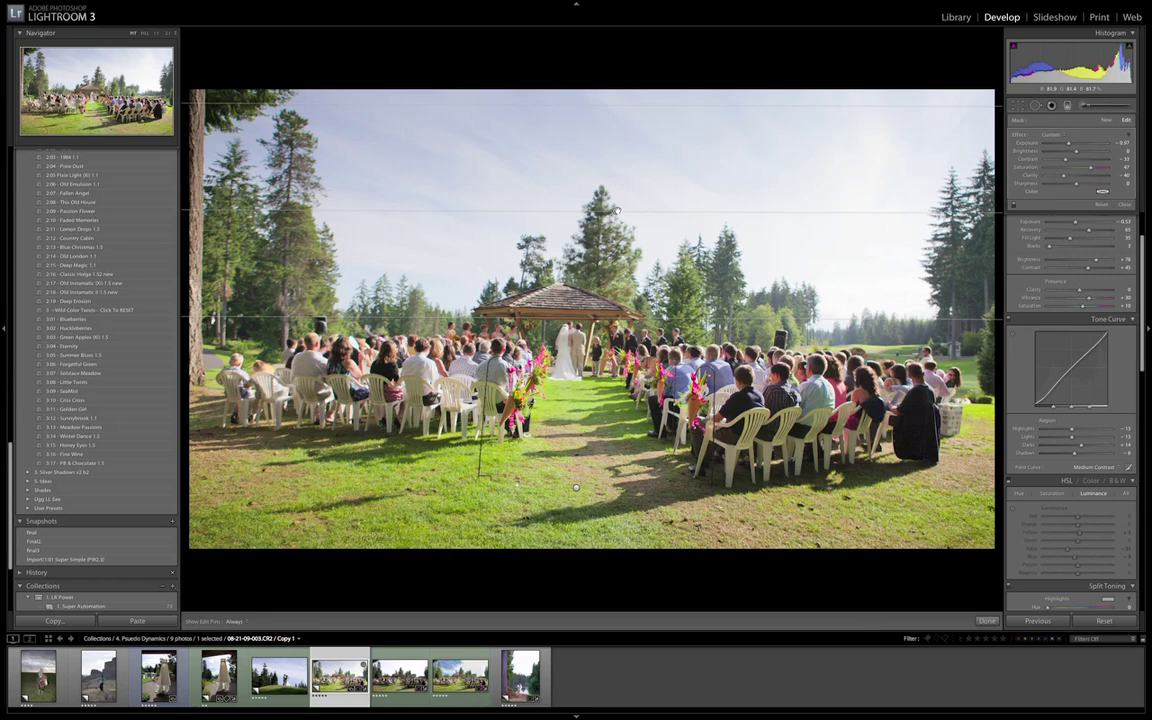
pyautogui.press('m')
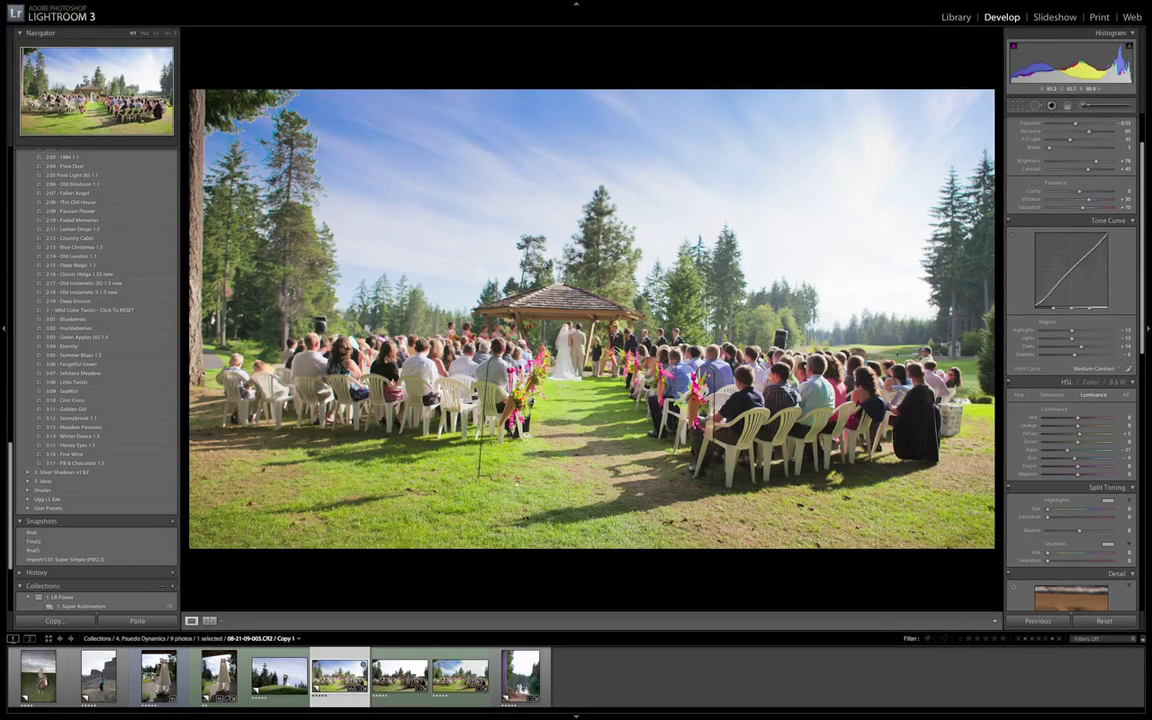
# Set the luminance of Blue to -100 and Aqua to 0 while viewing the tall tree's edges up close.
pyautogui.click(240, 97)
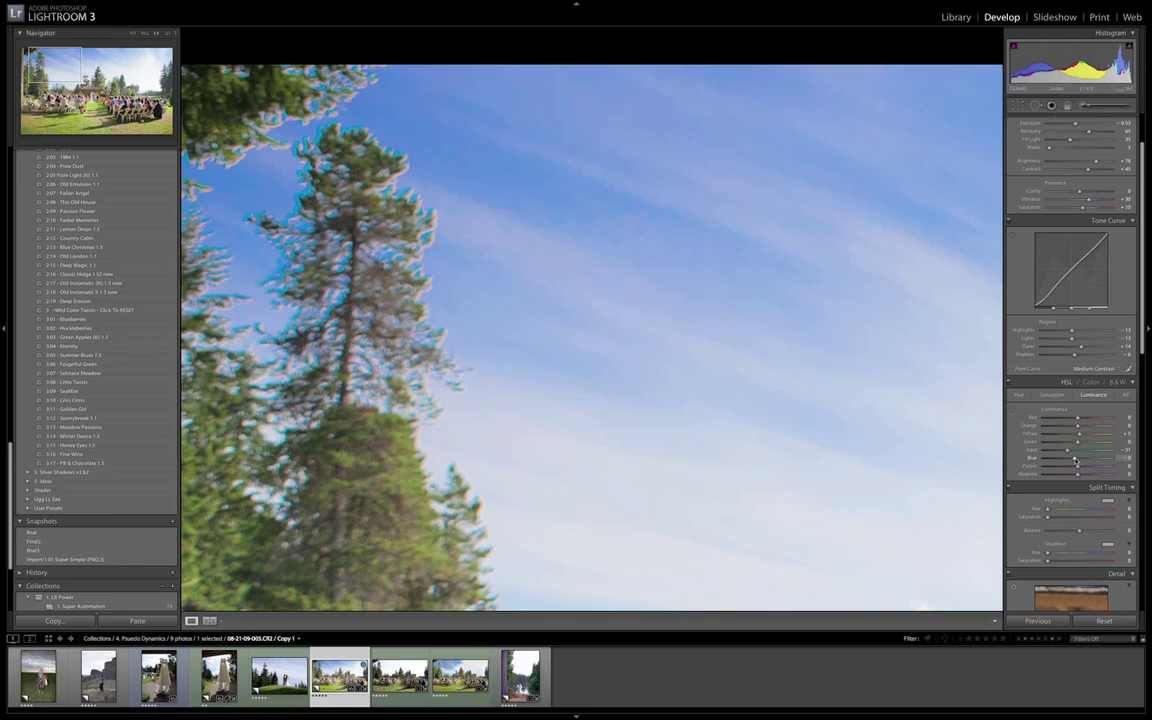
pyautogui.moveTo(1076, 461); pyautogui.dragTo(1029, 456)
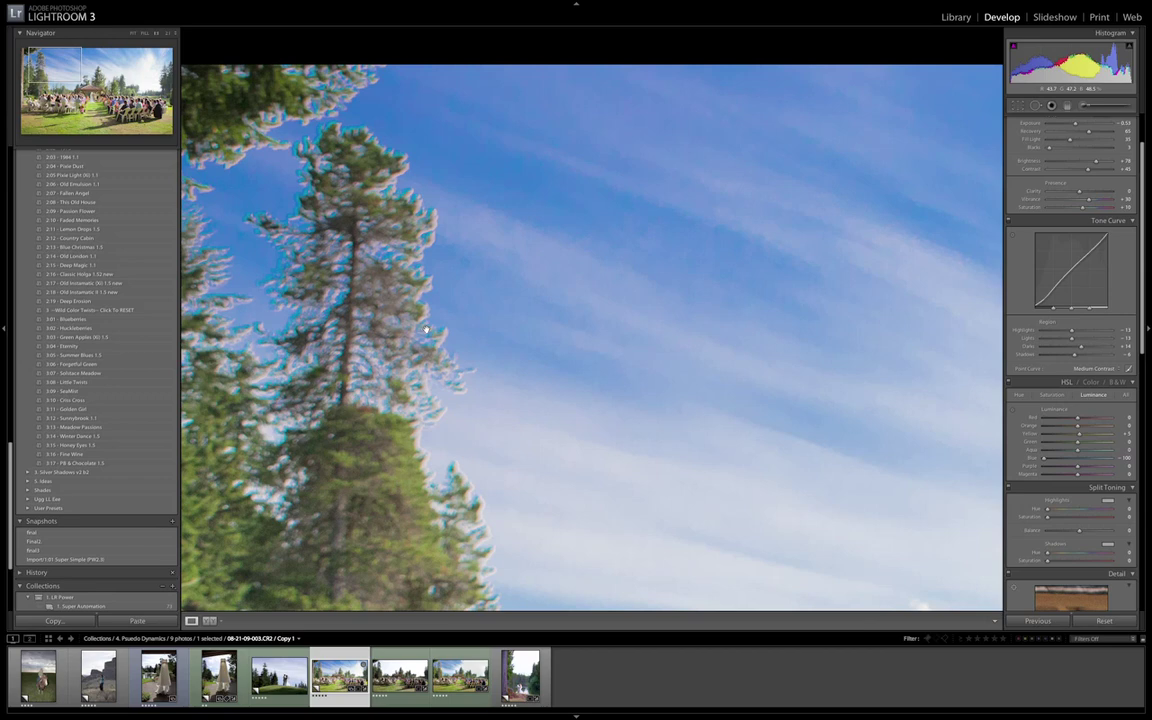
# Compare the tree's edges with the HSL adjustments off and on, and set the Blue luminance to -23.
pyautogui.click(1009, 383)
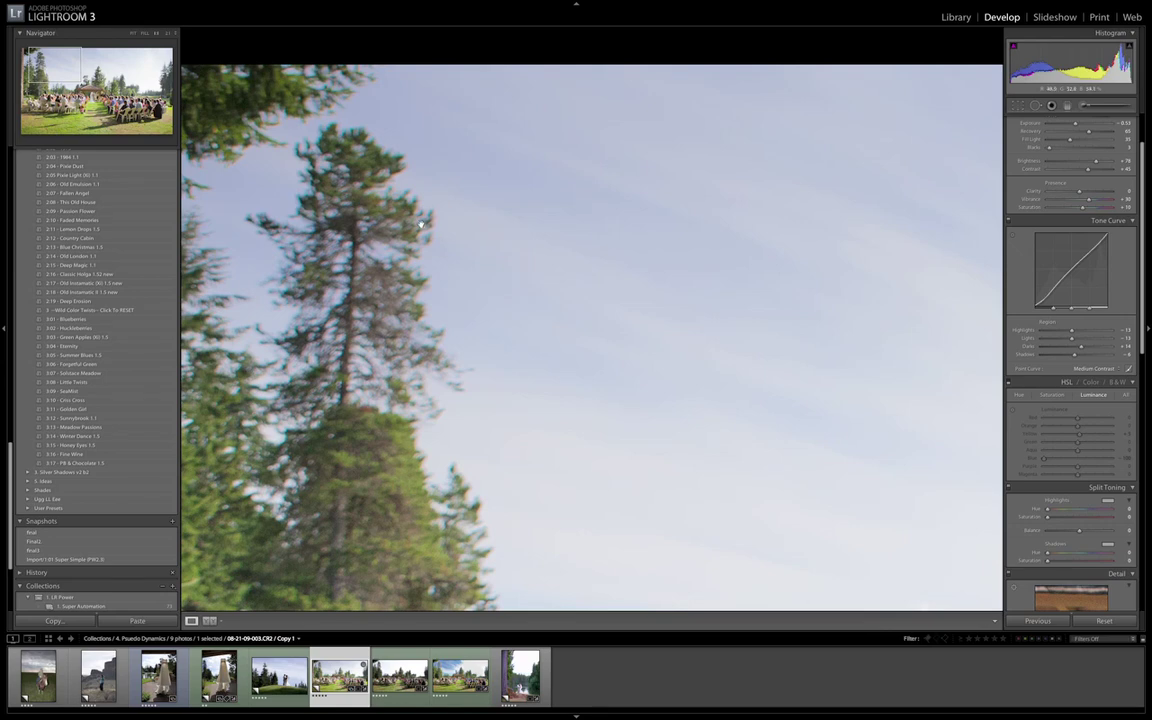
pyautogui.click(1008, 381)
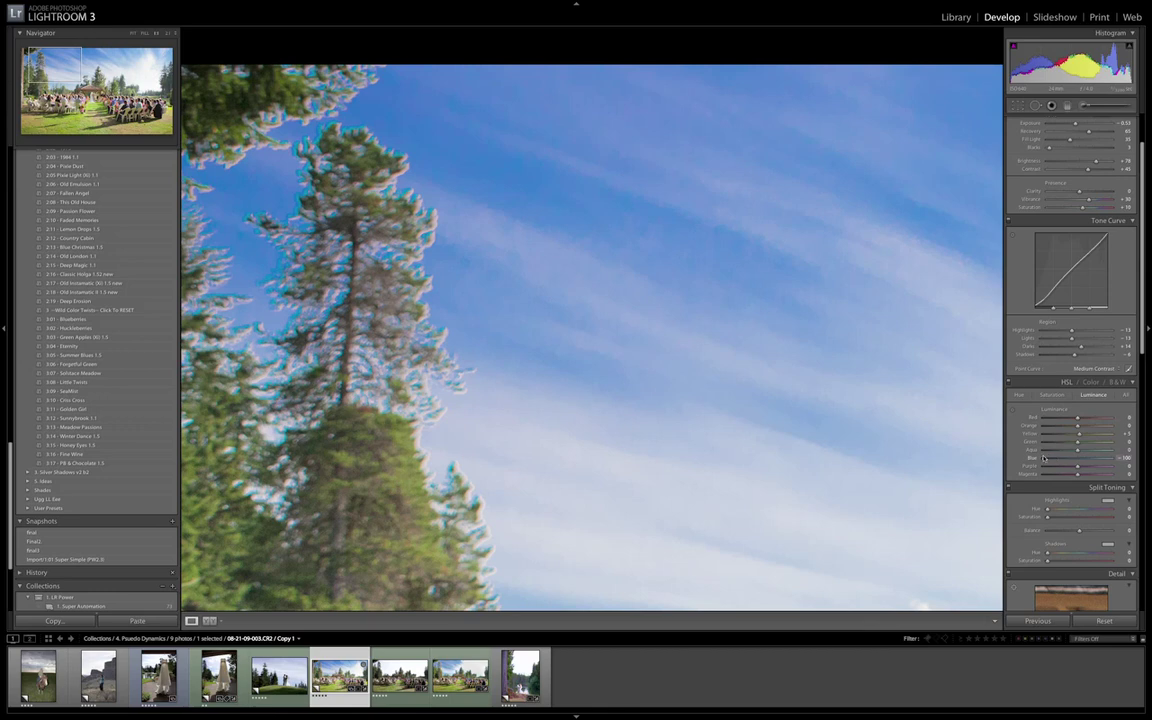
pyautogui.moveTo(1045, 460); pyautogui.dragTo(1064, 464)
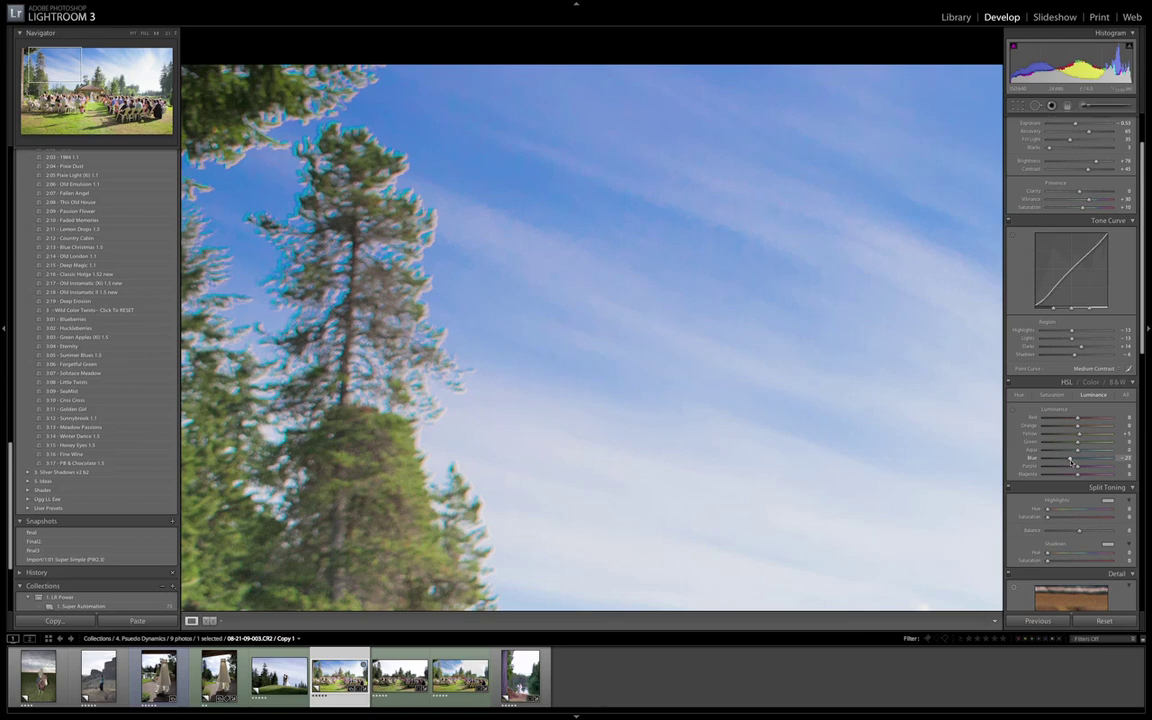
# Push the HSL Blue saturation to +100 and inspect the ceremony sky in full view and up close at the tall tree's edges.
pyautogui.moveTo(1063, 460); pyautogui.dragTo(1071, 463)
pyautogui.click(1052, 394)
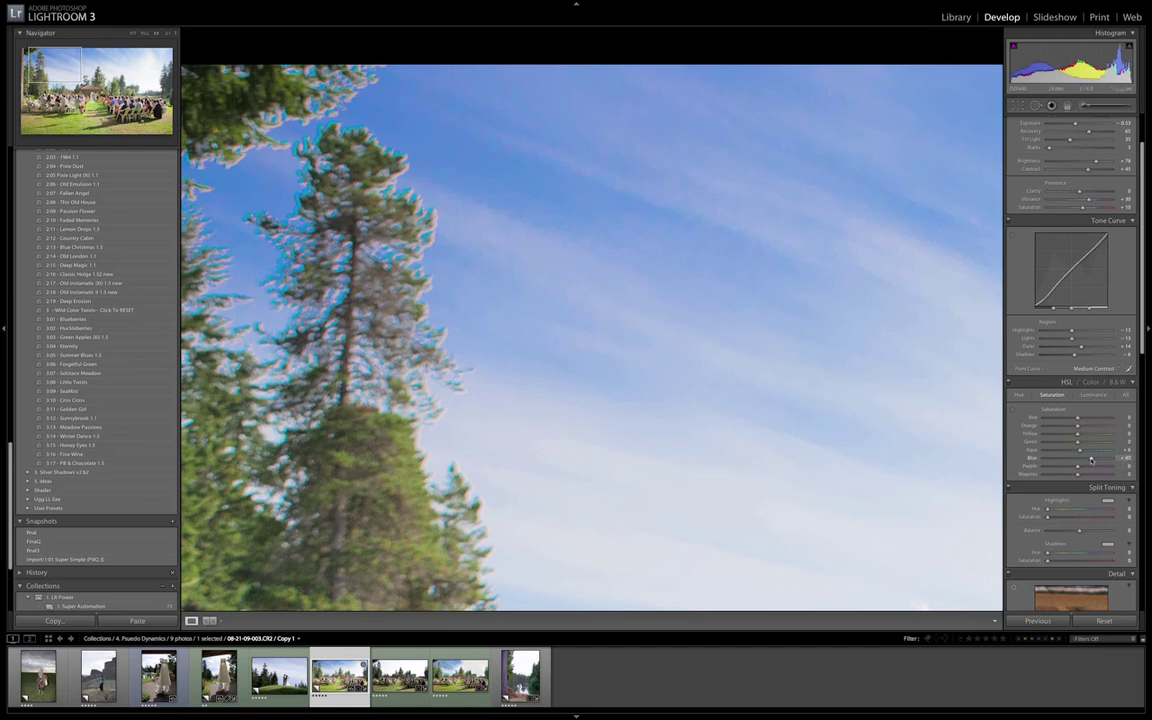
pyautogui.moveTo(1091, 460); pyautogui.dragTo(1088, 459)
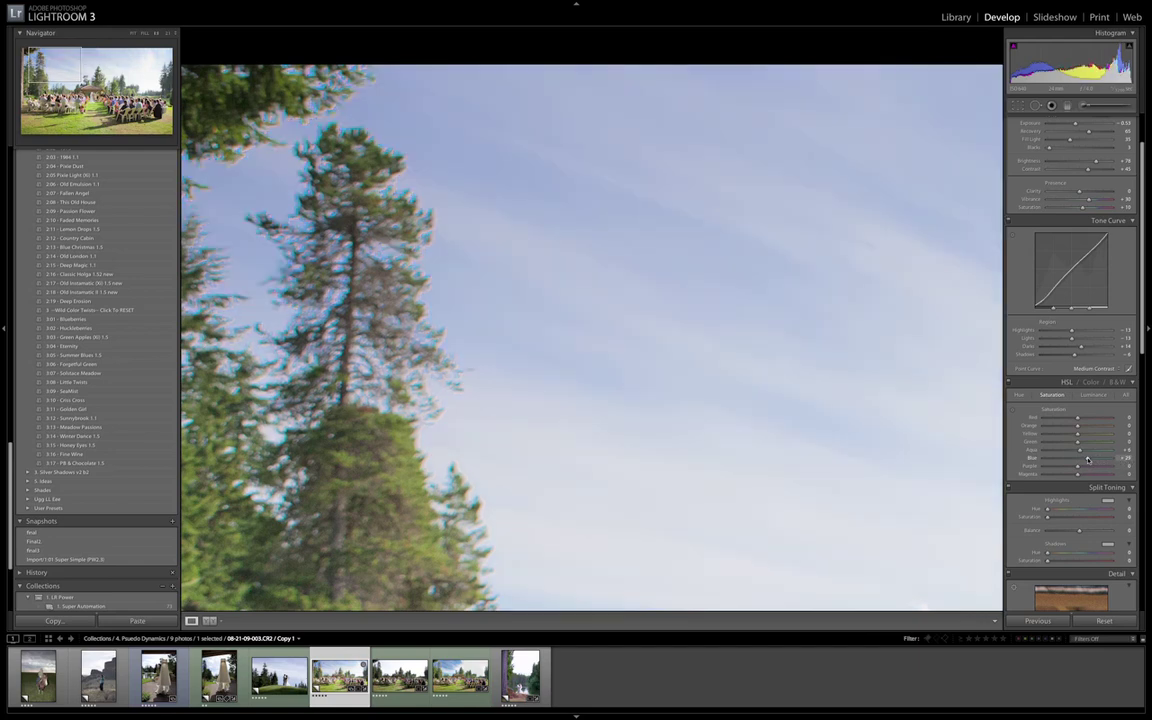
pyautogui.hotkey('ctrl', 'z')
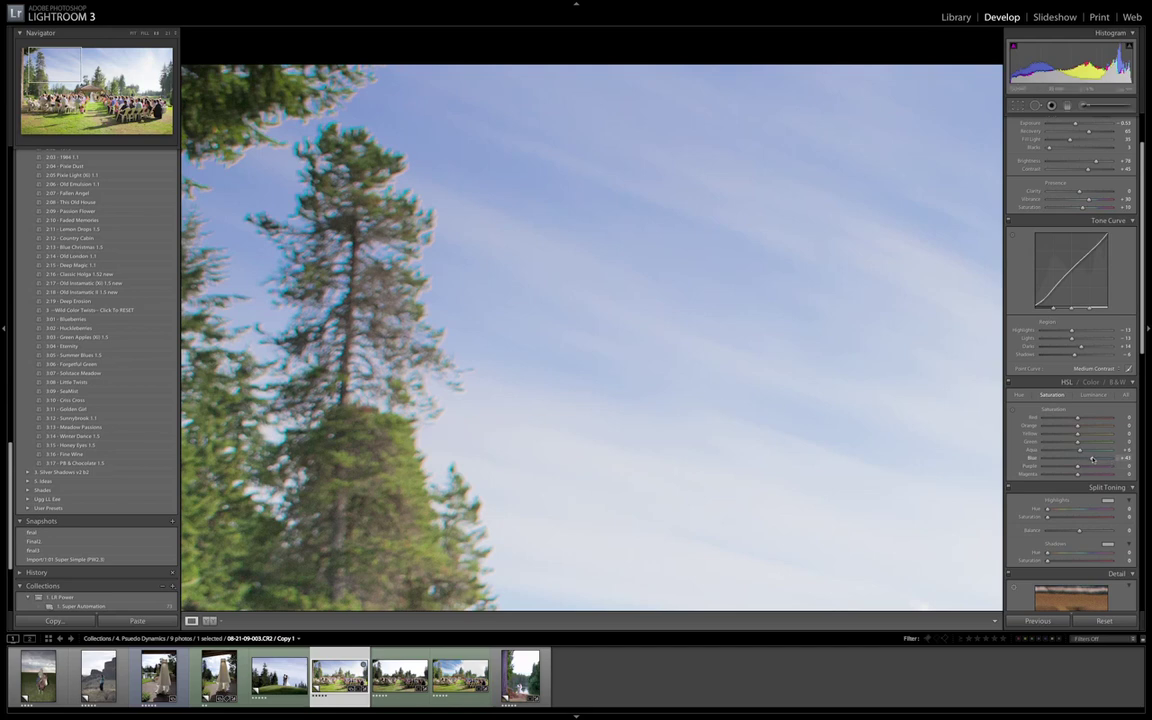
pyautogui.moveTo(1093, 459); pyautogui.dragTo(1117, 459)
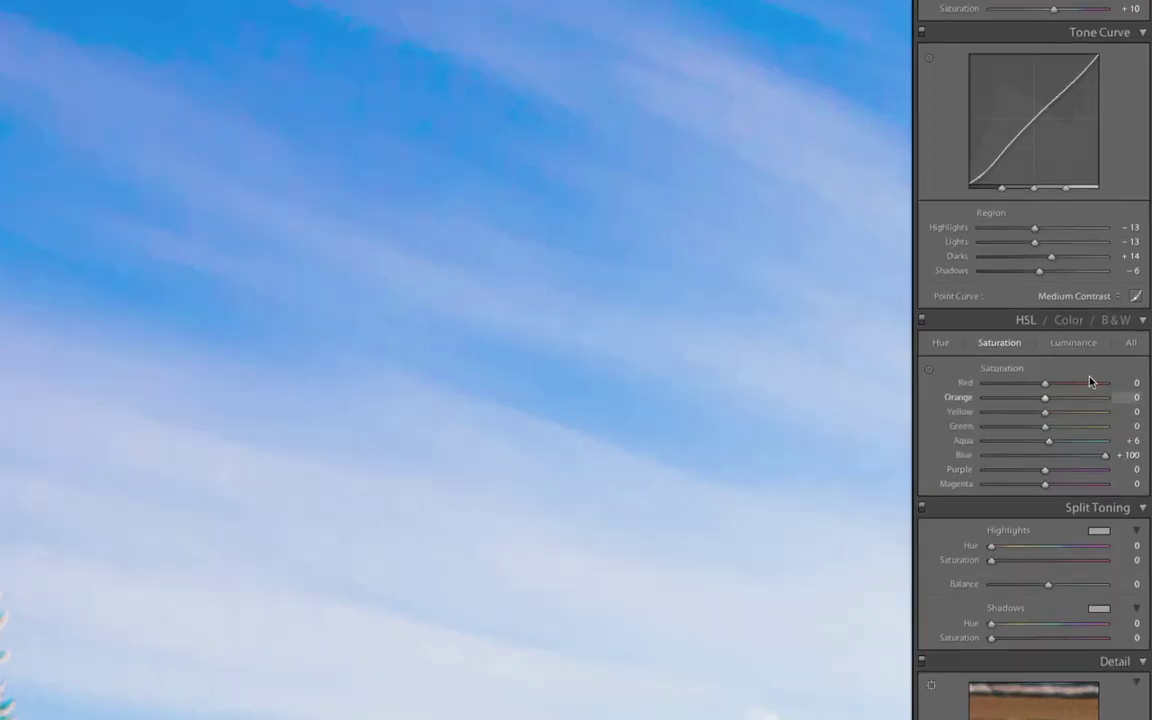
pyautogui.click(1078, 355)
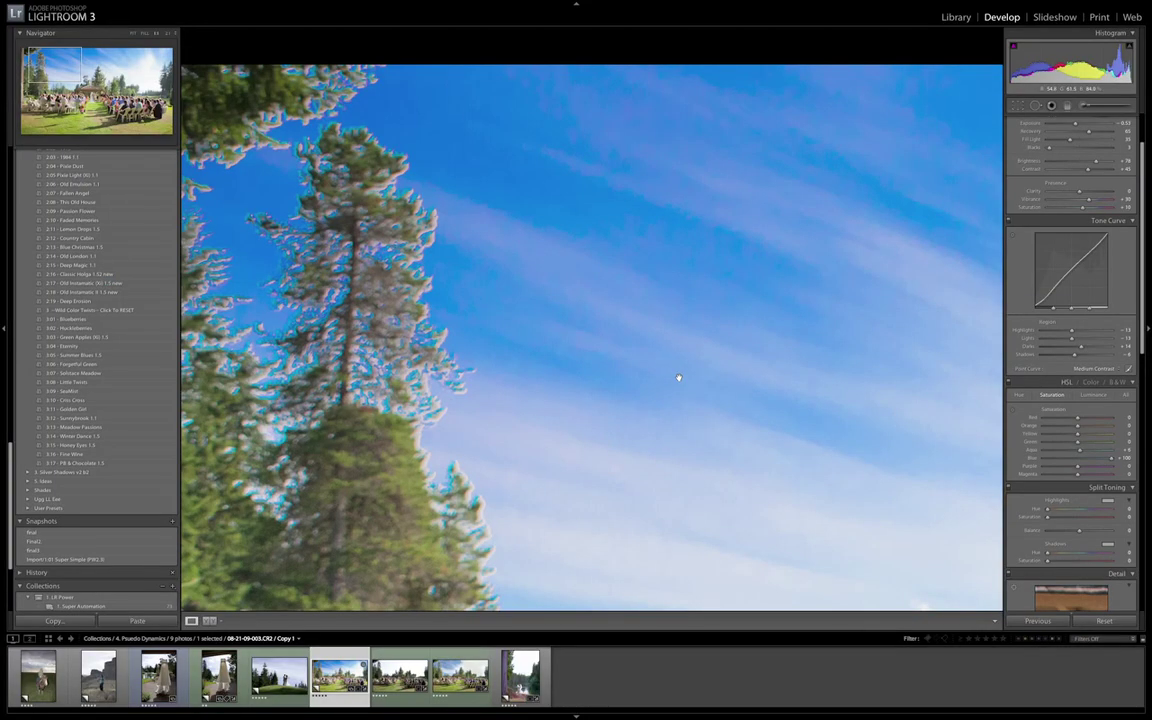
pyautogui.click(733, 404)
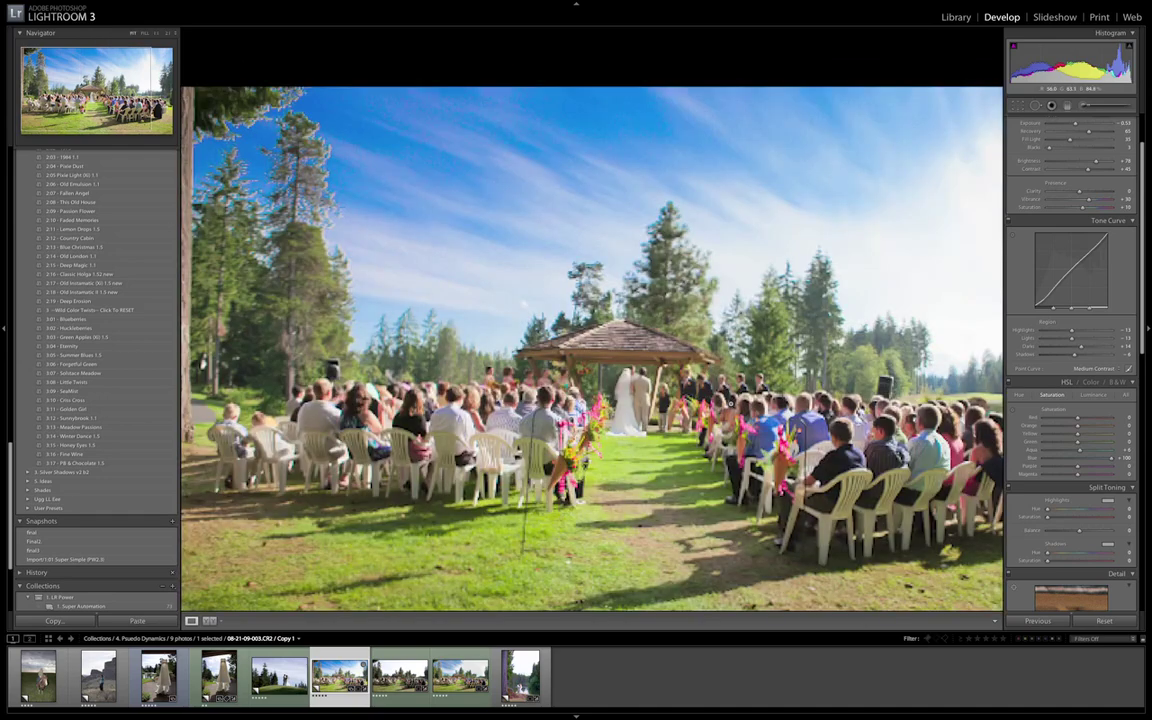
pyautogui.click(295, 186)
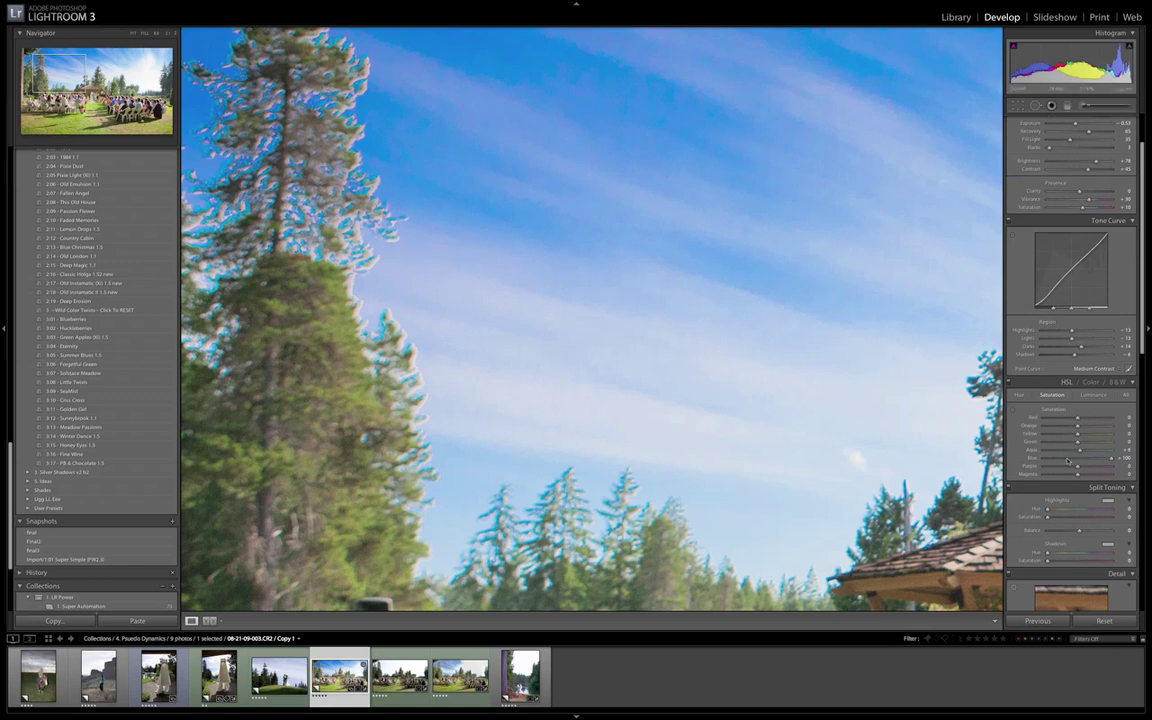
# Reduce the HSL Blue saturation to +23 while checking the Blue luminance and the whole ceremony photo.
pyautogui.moveTo(1096, 460); pyautogui.dragTo(1089, 459)
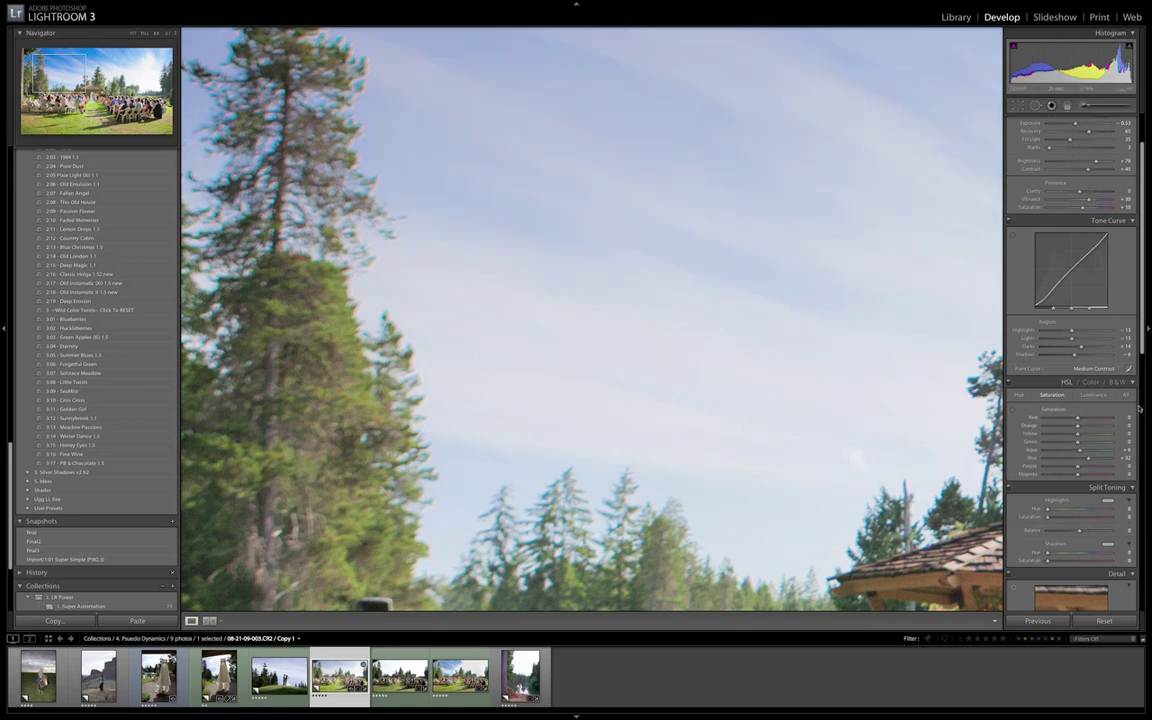
pyautogui.click(1094, 394)
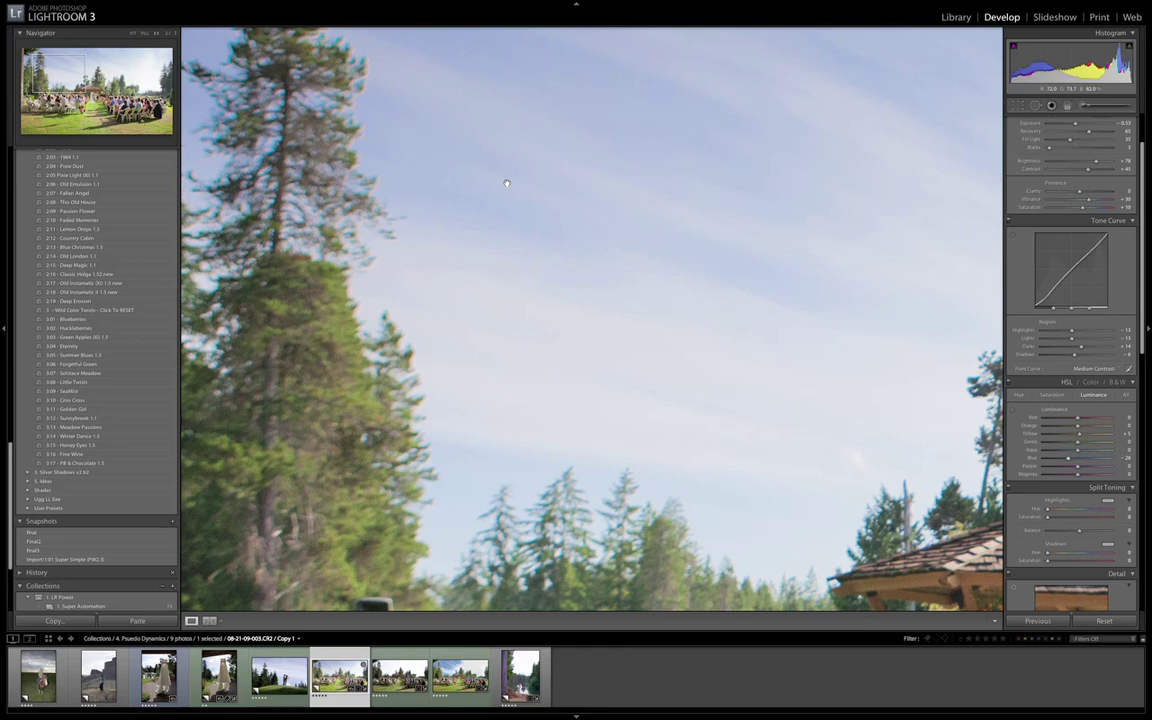
pyautogui.click(355, 183)
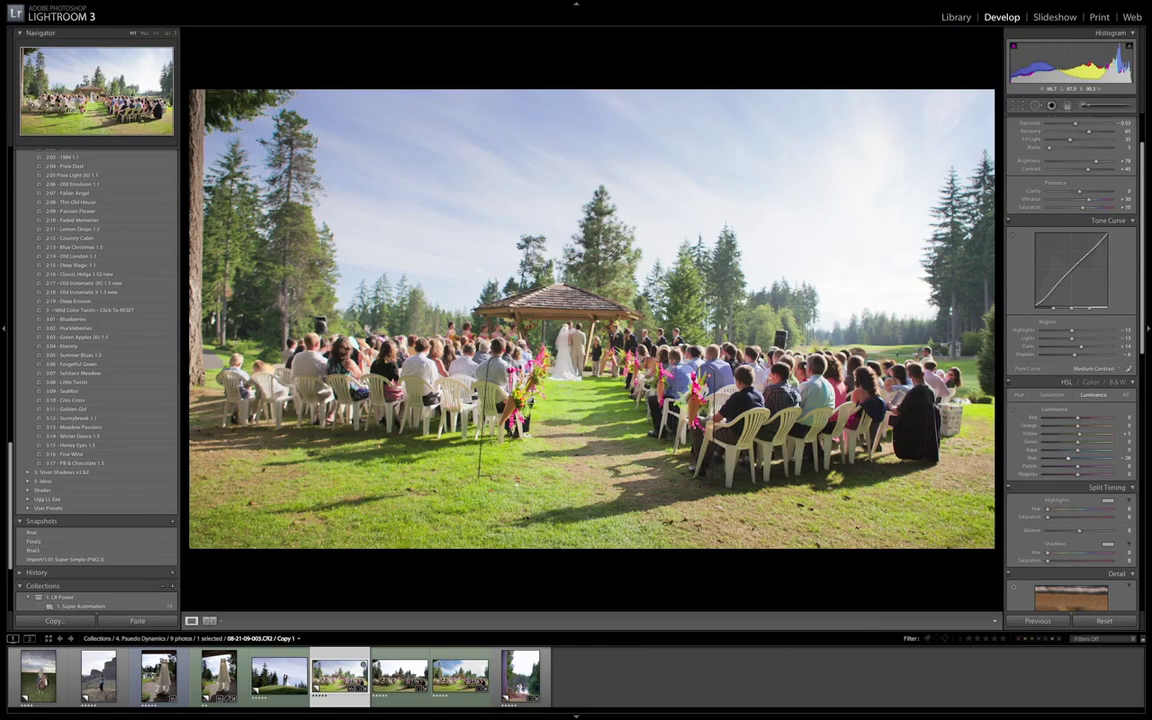
pyautogui.click(1052, 394)
pyautogui.moveTo(1090, 459); pyautogui.dragTo(1087, 459)
# Start the Adjustment Brush with its exposure at -1.18 and its saturation at 37.
pyautogui.press('k')
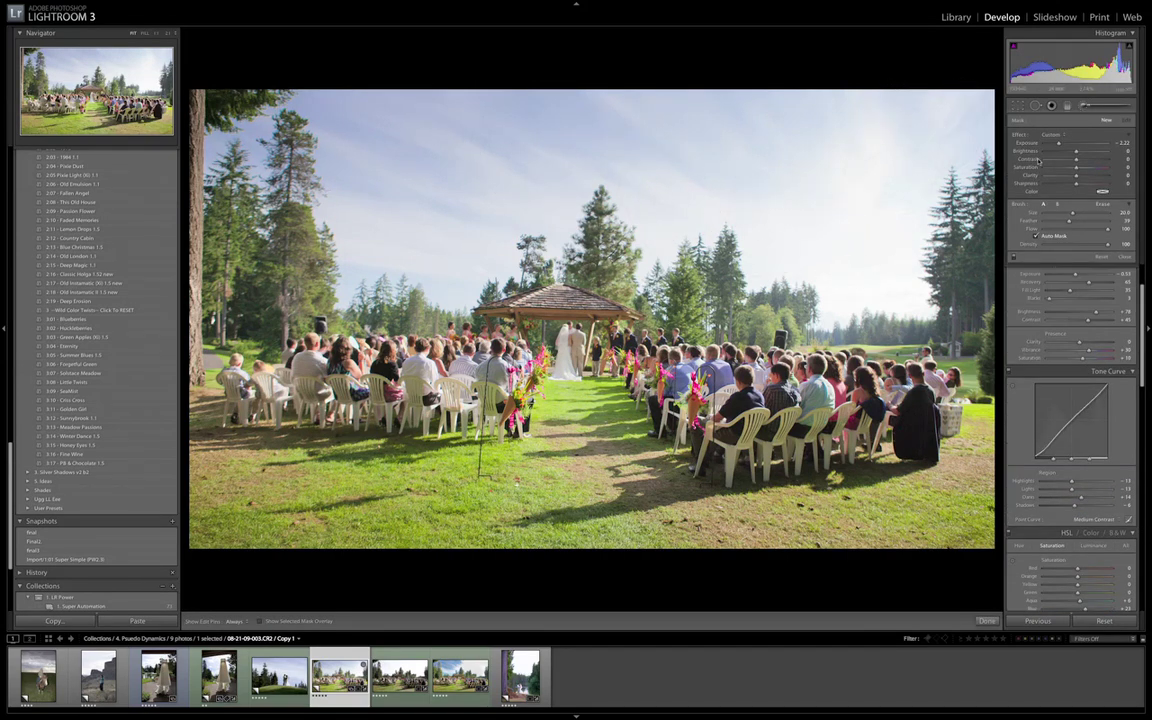
pyautogui.moveTo(1058, 143); pyautogui.dragTo(1066, 143)
pyautogui.click(1084, 168)
pyautogui.moveTo(1084, 168); pyautogui.dragTo(1088, 168)
pyautogui.press('h')
# Try brushing across the ceremony sky with Auto Mask on, and undo the brush strokes.
pyautogui.moveTo(878, 287)
pyautogui.mouseDown()
pyautogui.moveTo(849, 249)
pyautogui.moveTo(875, 141)
pyautogui.moveTo(900, 110)
pyautogui.moveTo(944, 113)
pyautogui.moveTo(805, 72)
pyautogui.moveTo(690, 120)
pyautogui.moveTo(710, 200)
pyautogui.moveTo(740, 215)
pyautogui.moveTo(675, 215)
pyautogui.moveTo(492, 72)
pyautogui.moveTo(300, 75)
pyautogui.moveTo(295, 110)
pyautogui.moveTo(330, 170)
pyautogui.moveTo(490, 250)
pyautogui.moveTo(445, 165)
pyautogui.moveTo(375, 185)
pyautogui.moveTo(378, 205)
pyautogui.moveTo(397, 212)
pyautogui.mouseUp()
pyautogui.moveTo(478, 218)
pyautogui.mouseDown()
pyautogui.moveTo(580, 215)
pyautogui.moveTo(622, 195)
pyautogui.mouseUp()
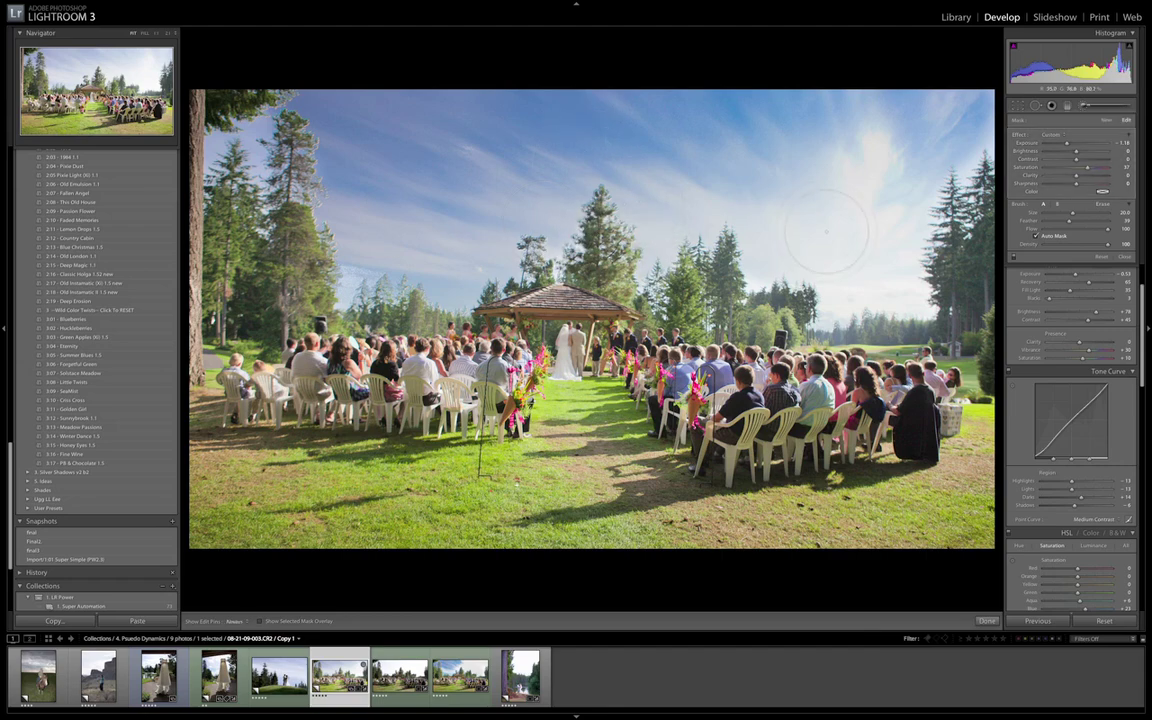
pyautogui.hotkey('ctrl', 'z')
pyautogui.hotkey('ctrl', 'z')
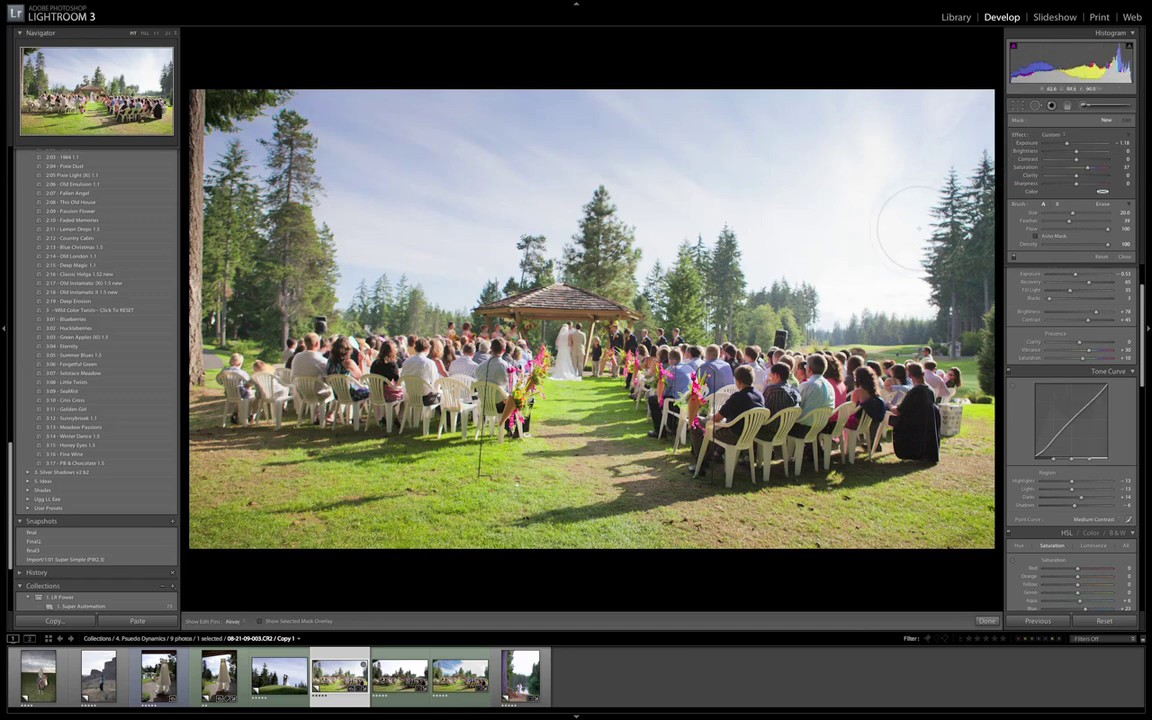
# Brush over the whole sky with Auto Mask off, reduce the brushed effect to exposure -0.37 and saturation 28, and leave the Adjustment Brush.
pyautogui.moveTo(843, 108)
pyautogui.mouseDown()
pyautogui.moveTo(746, 110)
pyautogui.moveTo(900, 150)
pyautogui.mouseUp()
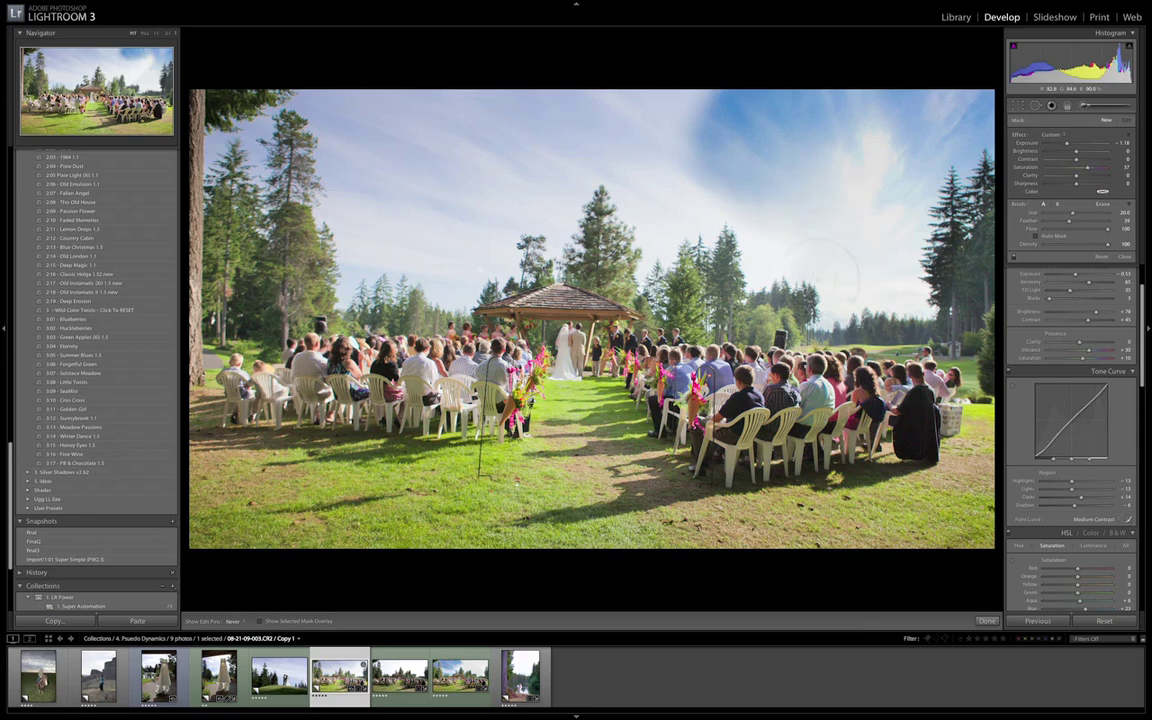
pyautogui.moveTo(482, 68)
pyautogui.mouseDown()
pyautogui.moveTo(310, 95)
pyautogui.moveTo(335, 260)
pyautogui.moveTo(425, 250)
pyautogui.moveTo(510, 160)
pyautogui.moveTo(420, 140)
pyautogui.moveTo(400, 170)
pyautogui.mouseUp()
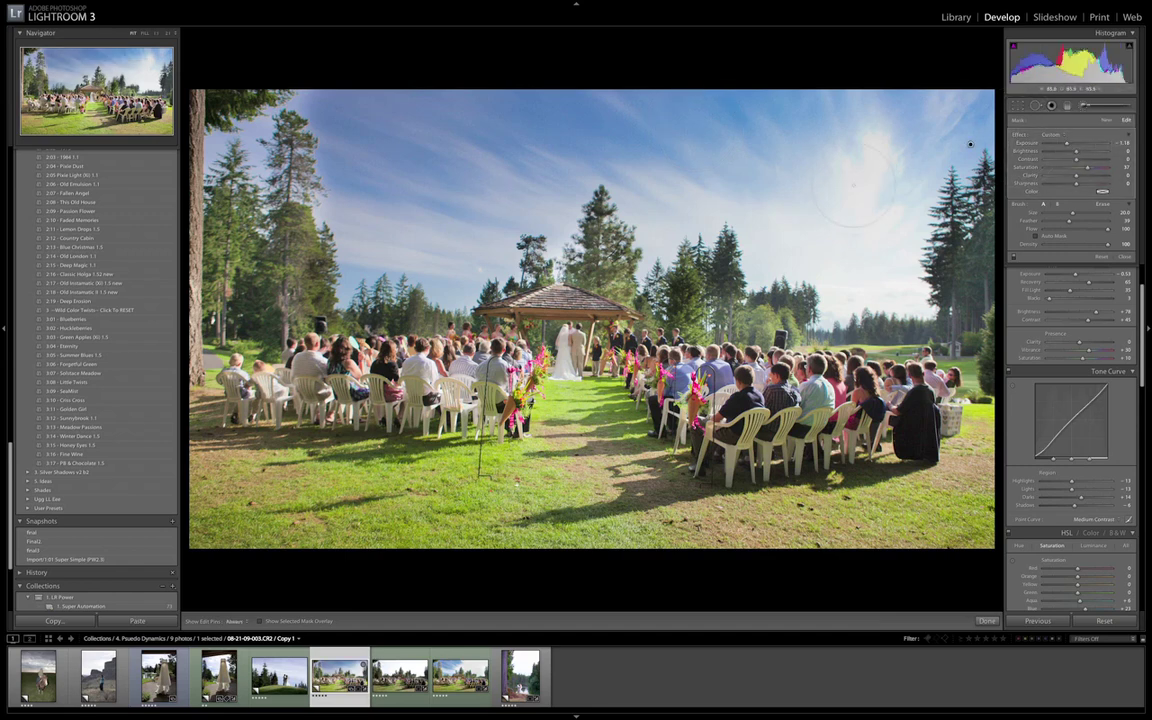
pyautogui.moveTo(1066, 143); pyautogui.dragTo(1073, 145)
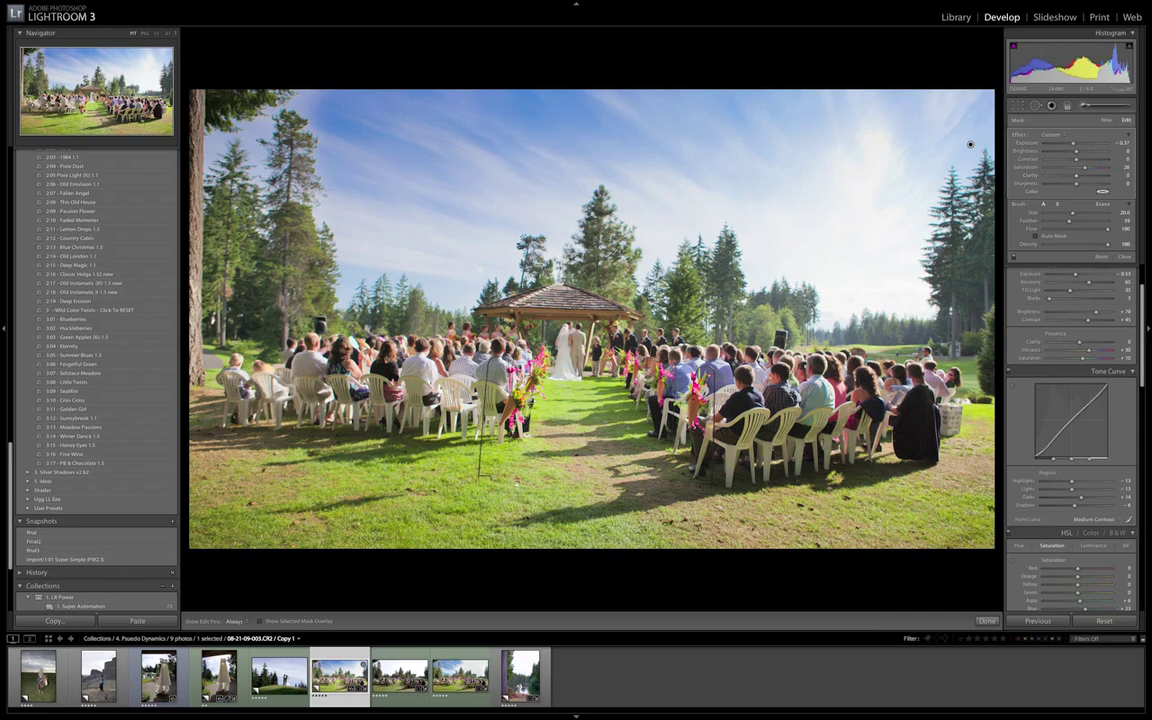
pyautogui.moveTo(302, 125); pyautogui.dragTo(289, 99)
pyautogui.hotkey('ctrl', 'z')
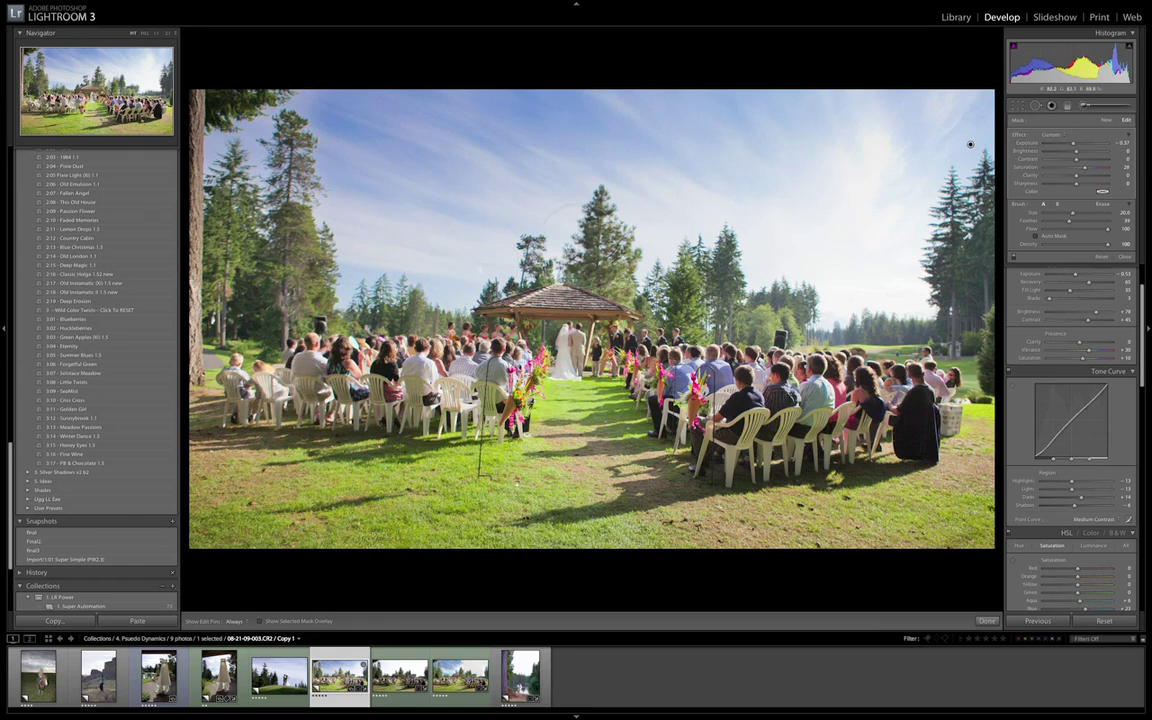
pyautogui.press('k')
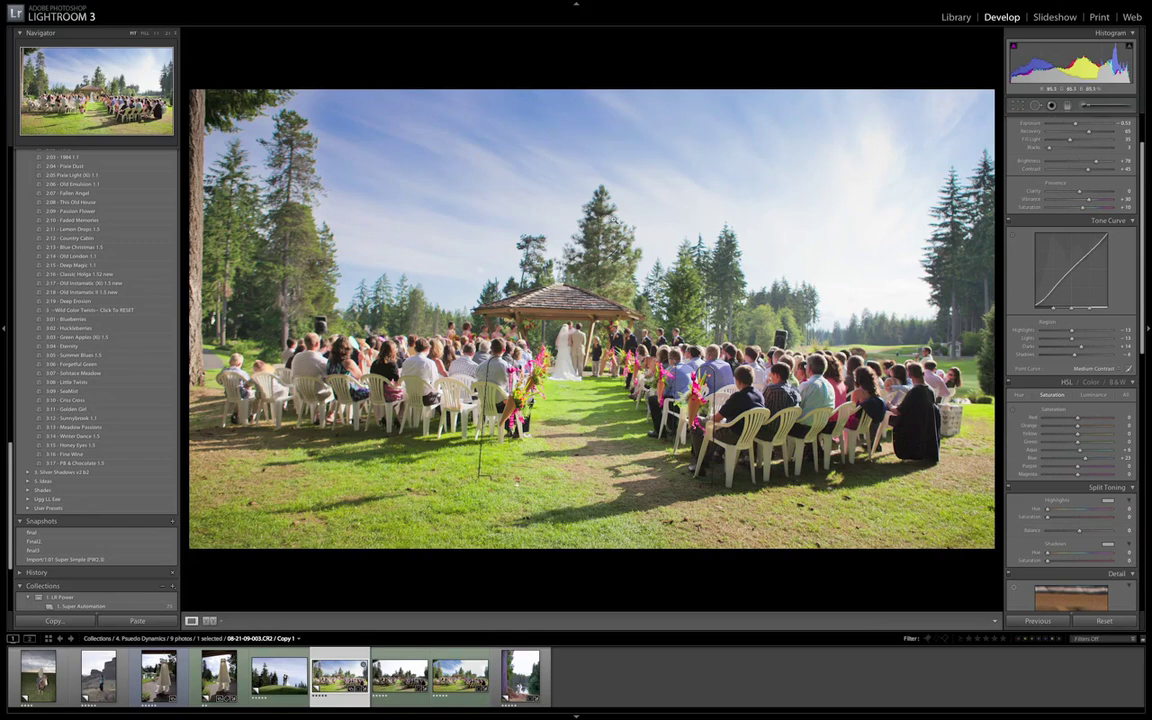
# Open the photo of the wedding couple on the road from the EQ Examples folder for developing.
pyautogui.press('g')
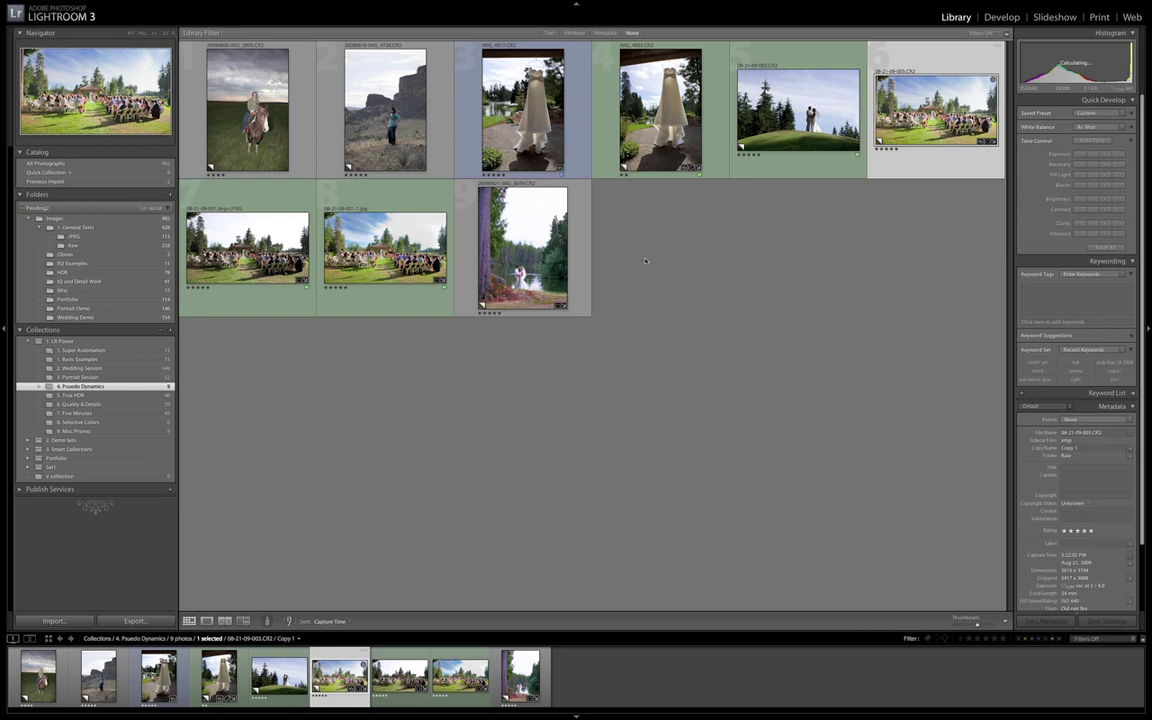
pyautogui.click(85, 264)
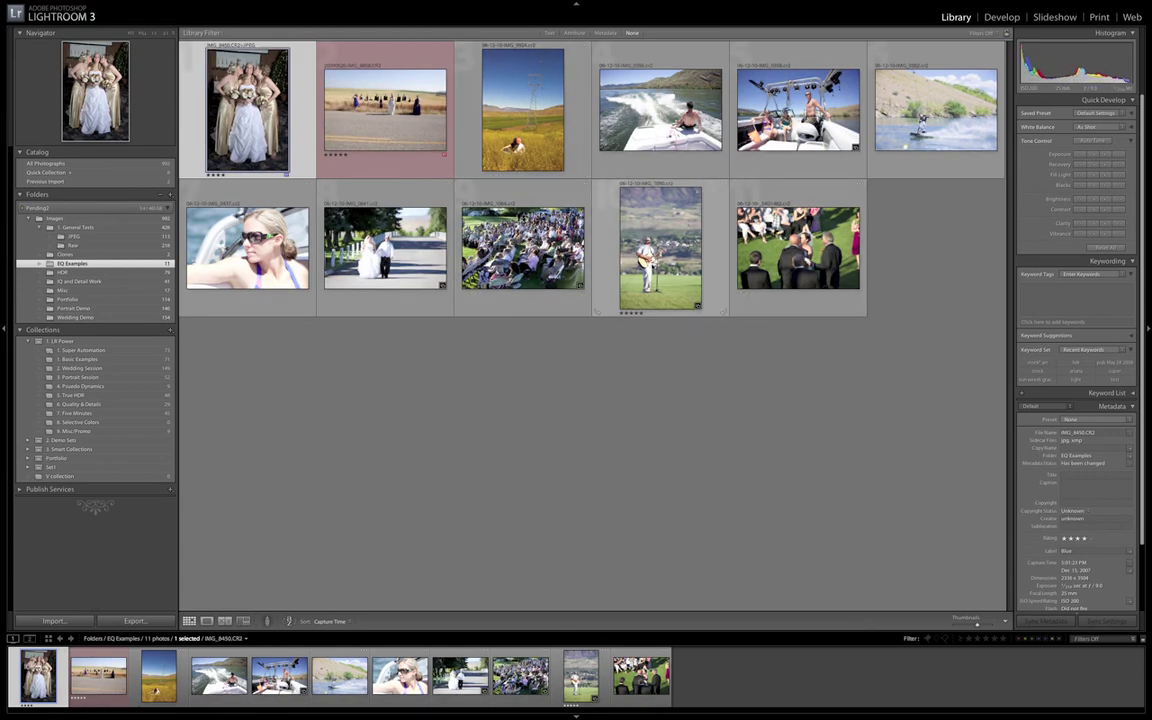
pyautogui.doubleClick(436, 242)
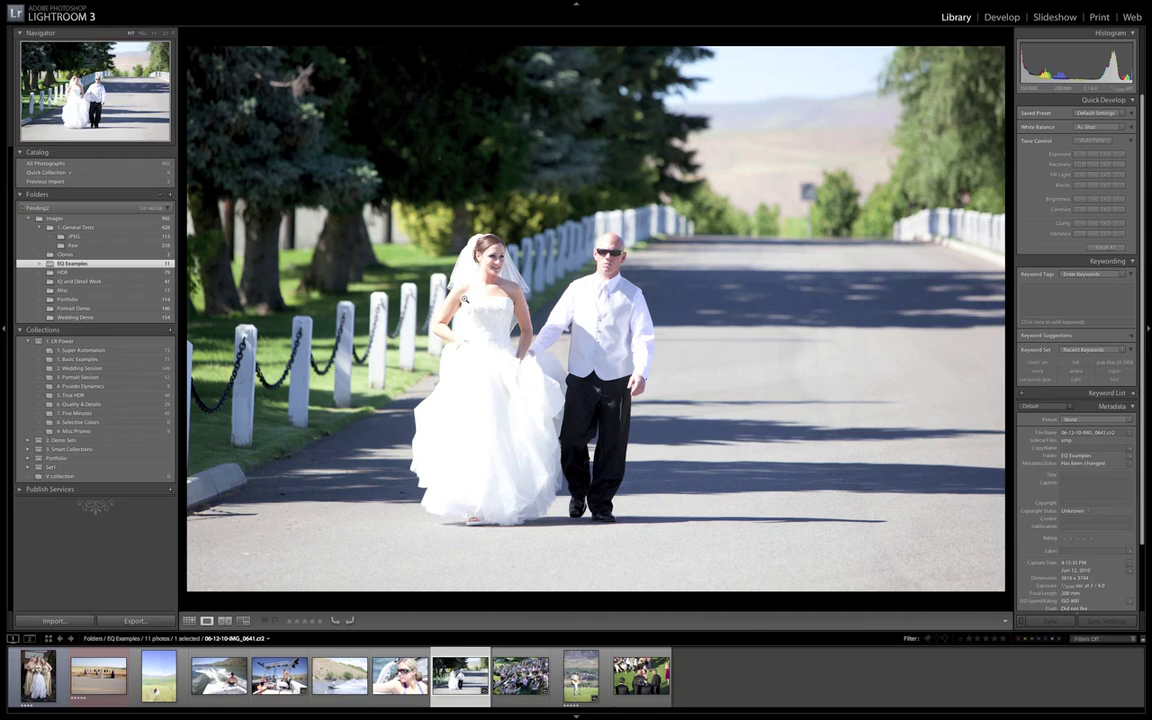
pyautogui.press('d')
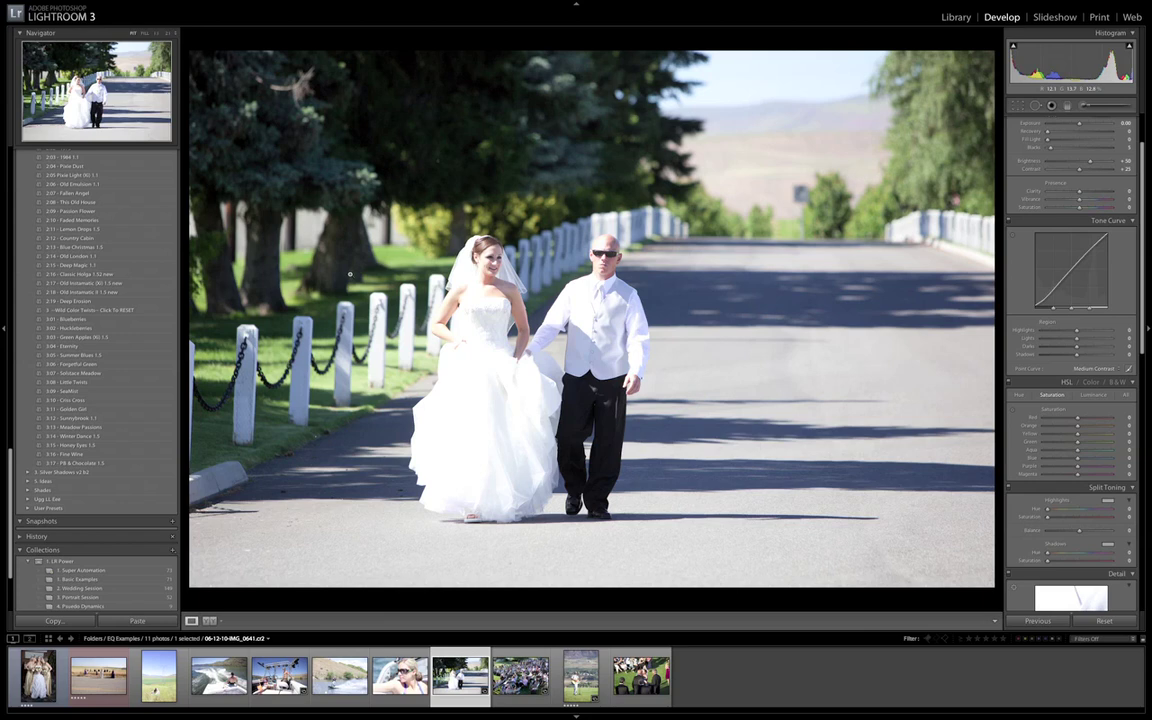
# Collapse the Seim Color Fantasies Presets 1.53 group in the preset list.
pyautogui.scroll(2, 1046, 244)
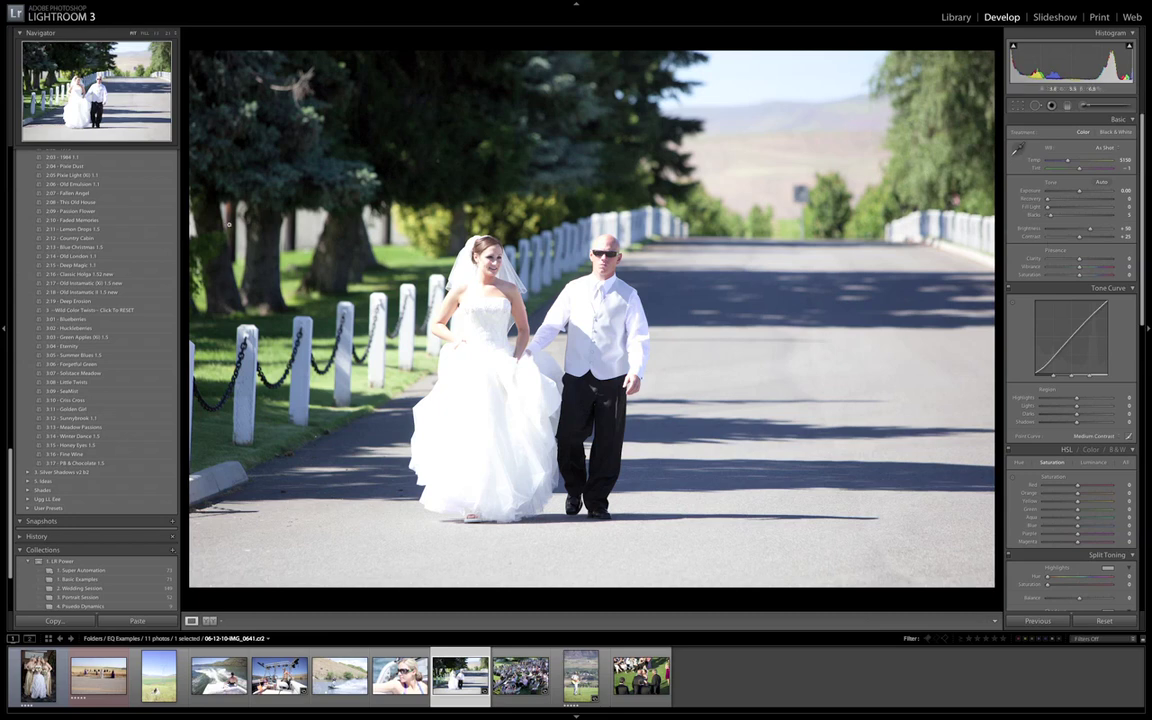
pyautogui.scroll(-10, 93, 353)
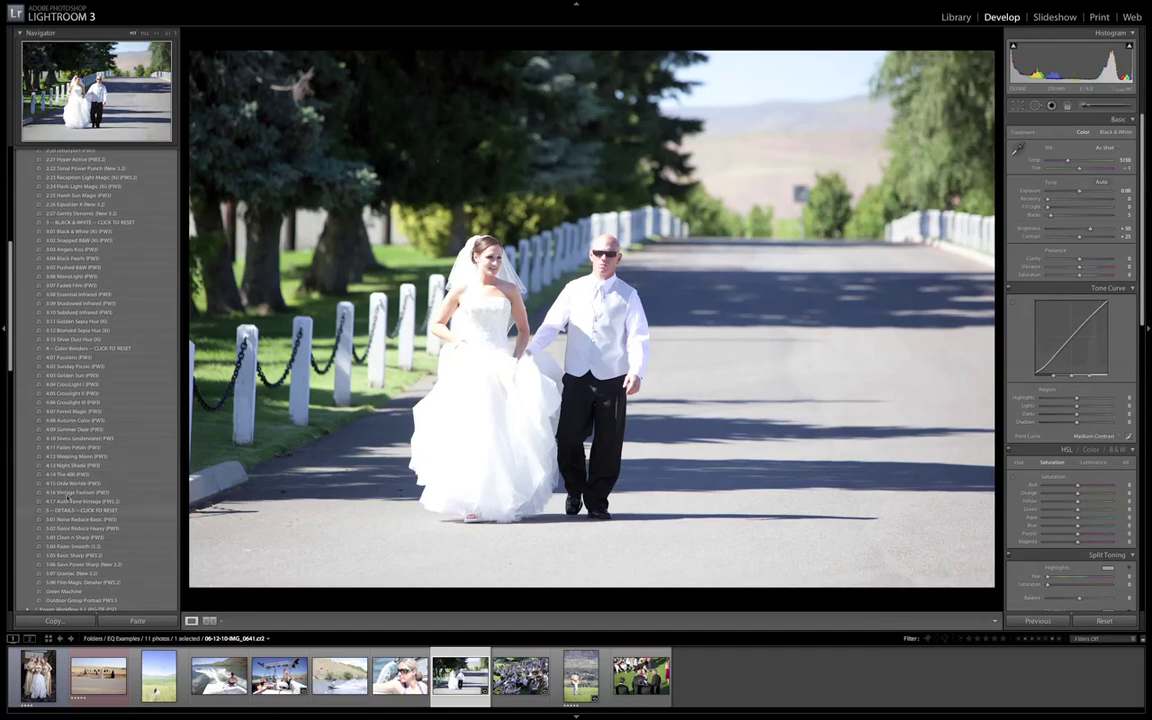
pyautogui.scroll(3, 90, 400)
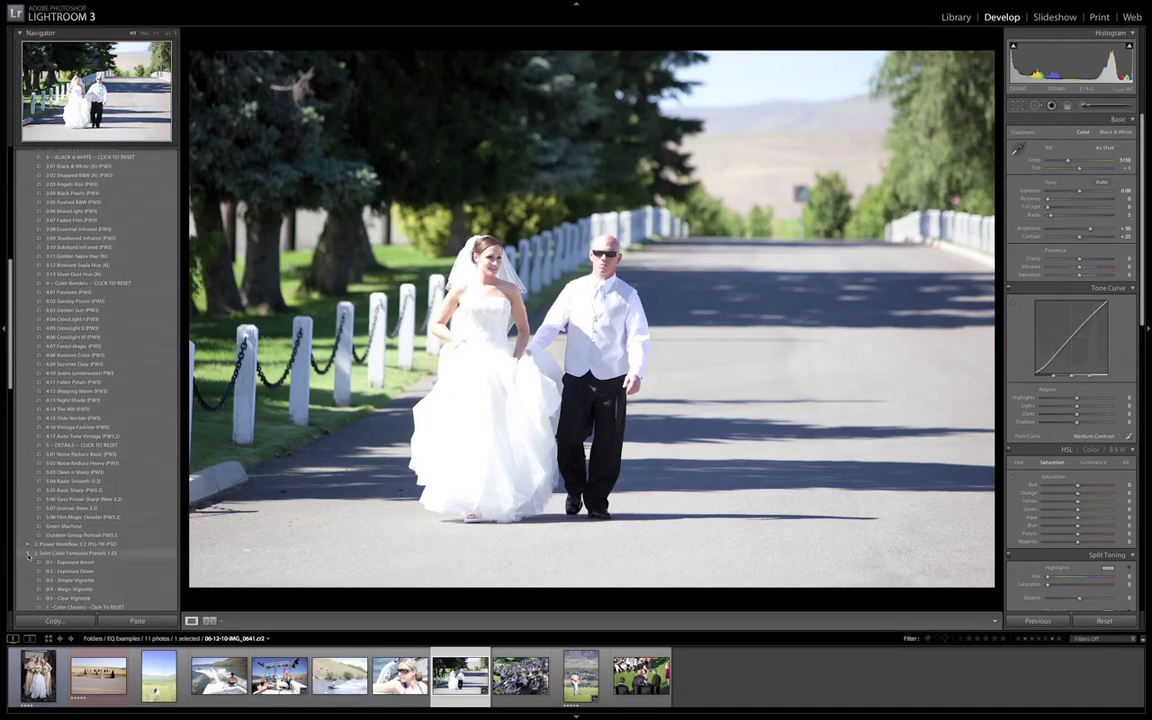
pyautogui.click(42, 552)
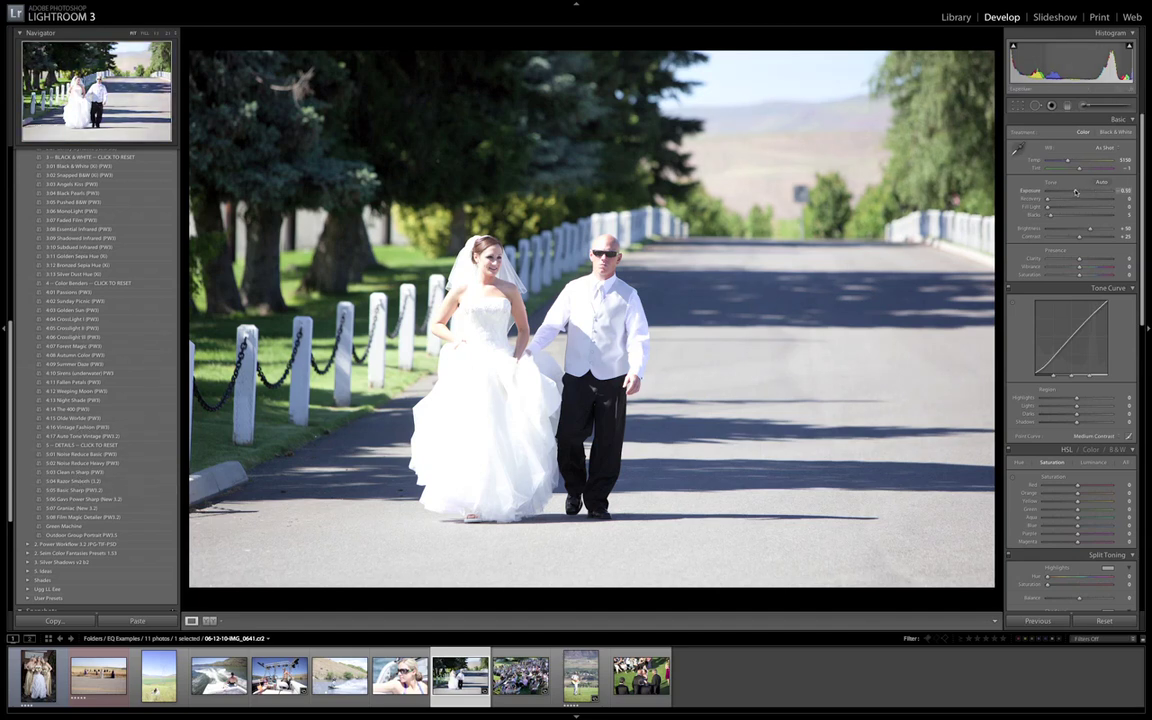
# Lower the Exposure to -0.35, try the Harsh Sun Magic, Equalizer X and Gently Dynamic presets on the couple's photo, and undo these edits.
pyautogui.click(1076, 191)
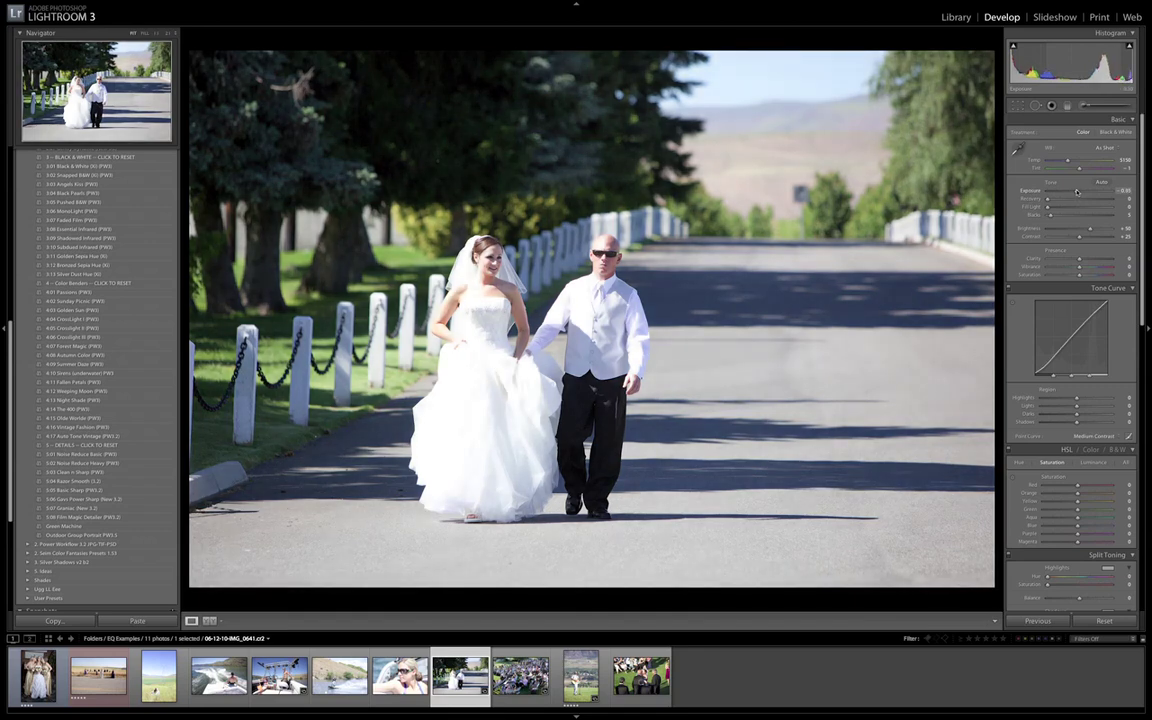
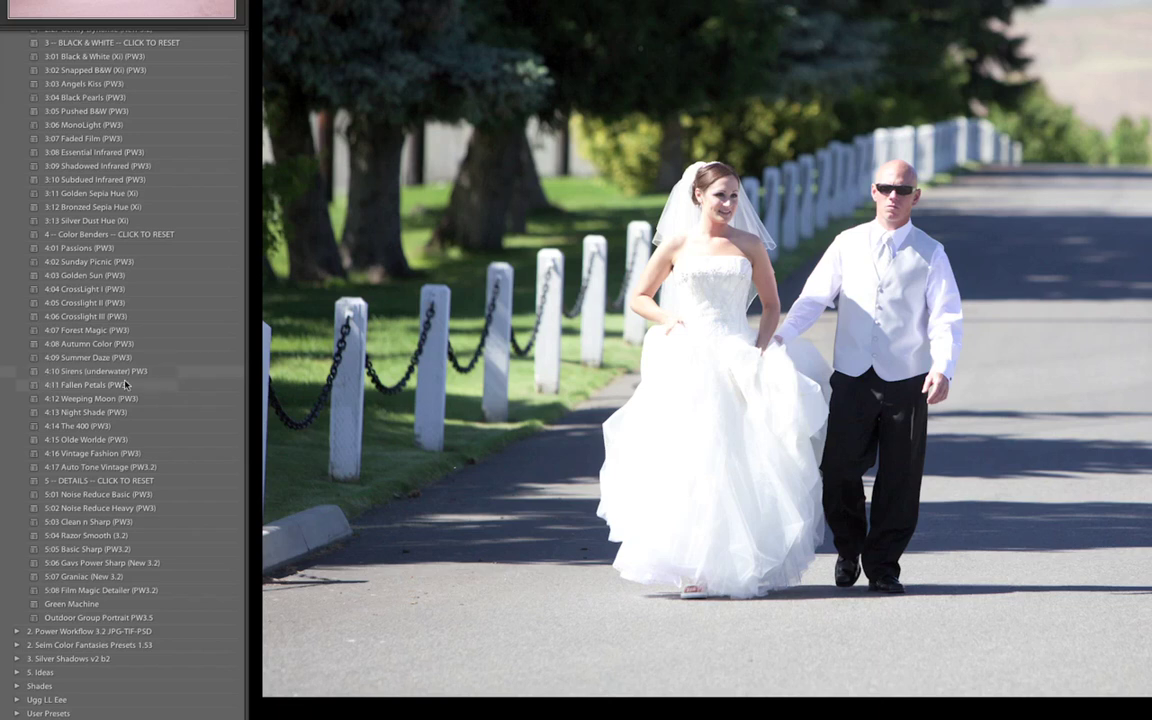
pyautogui.scroll(12, 125, 385)
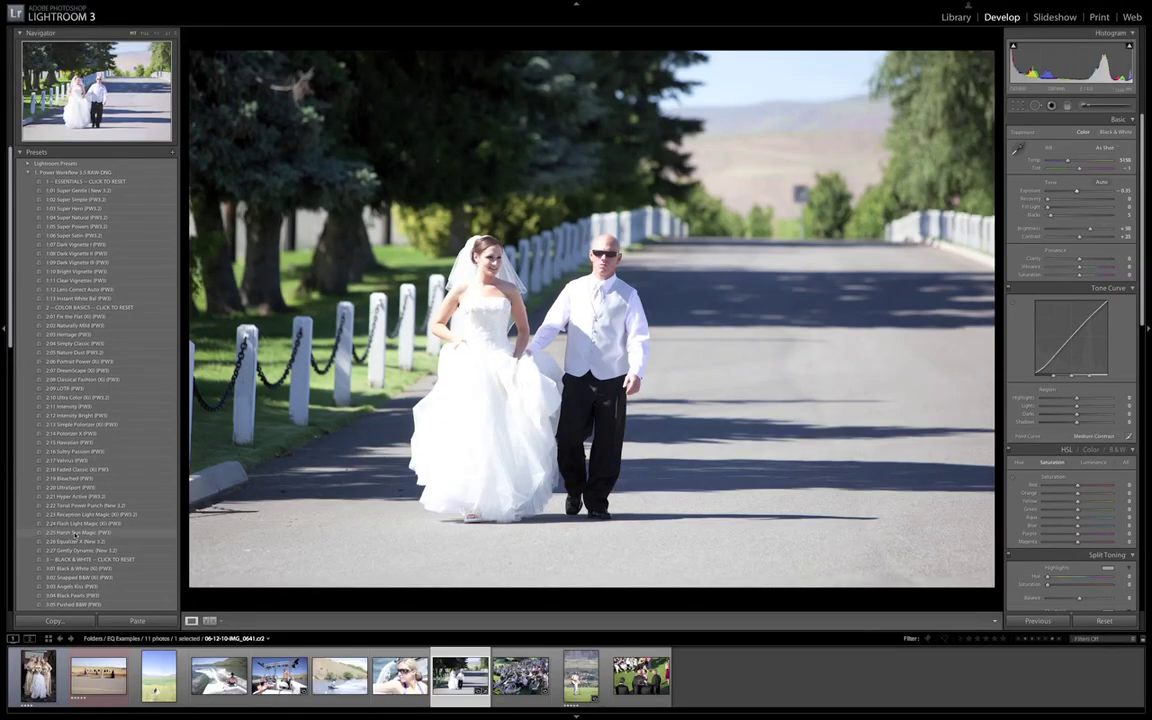
pyautogui.click(75, 533)
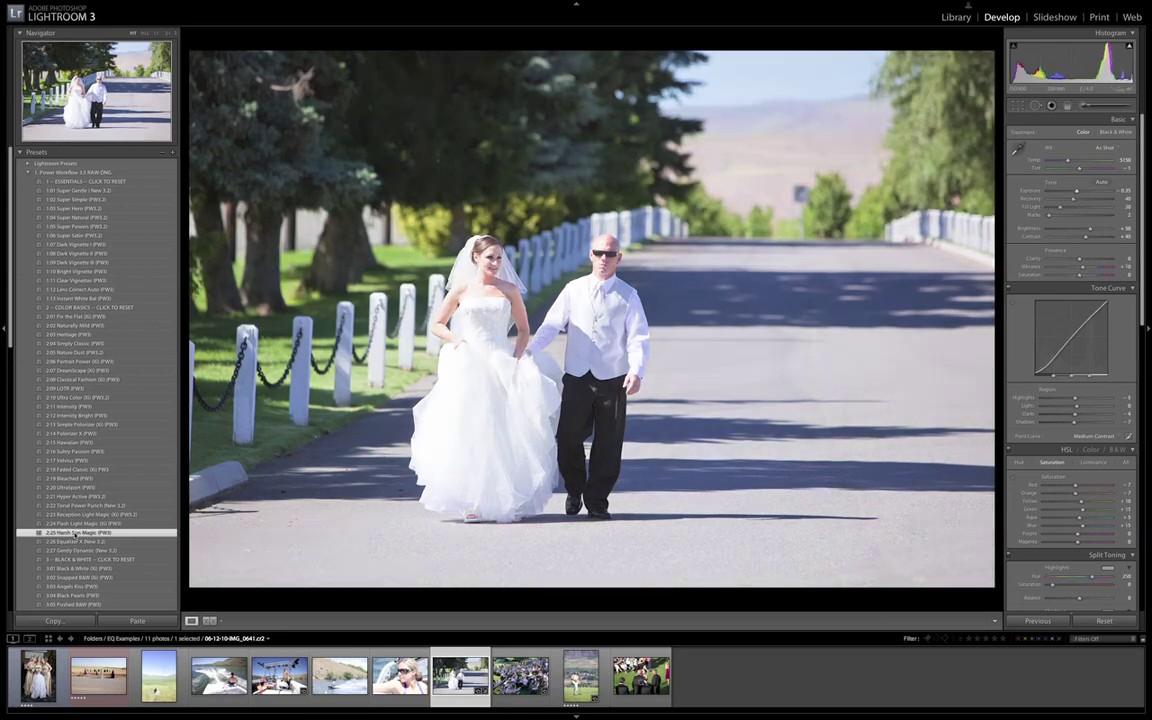
pyautogui.hotkey('ctrl', 'z')
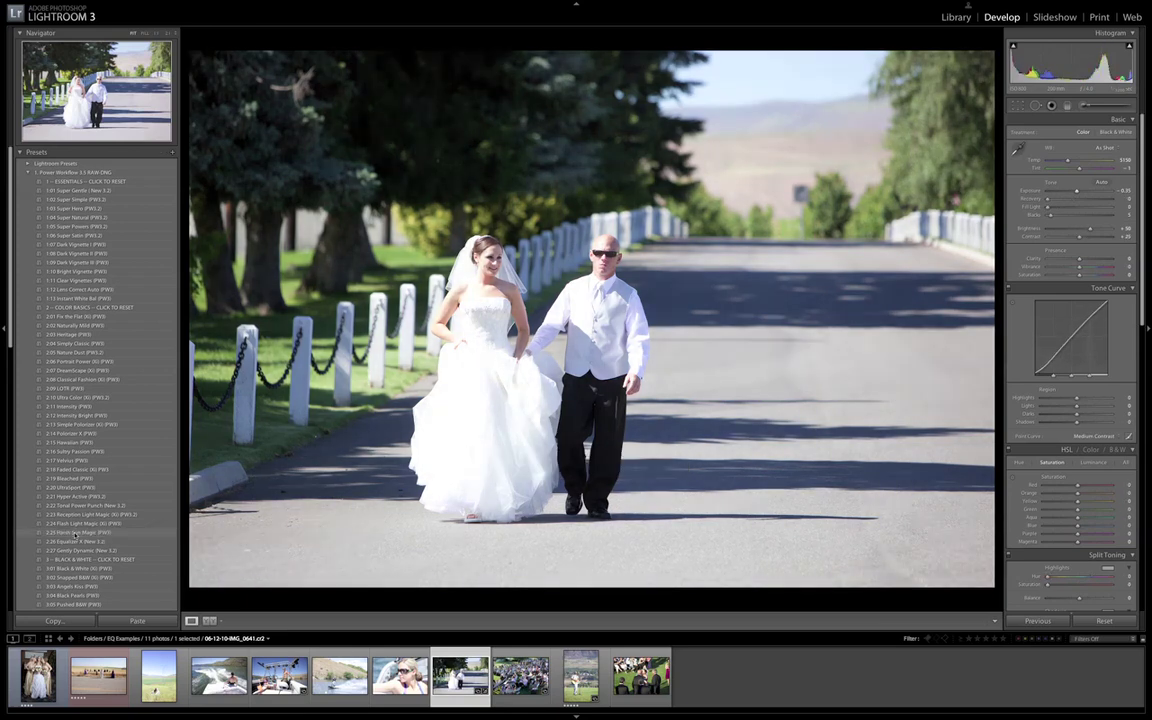
pyautogui.click(75, 533)
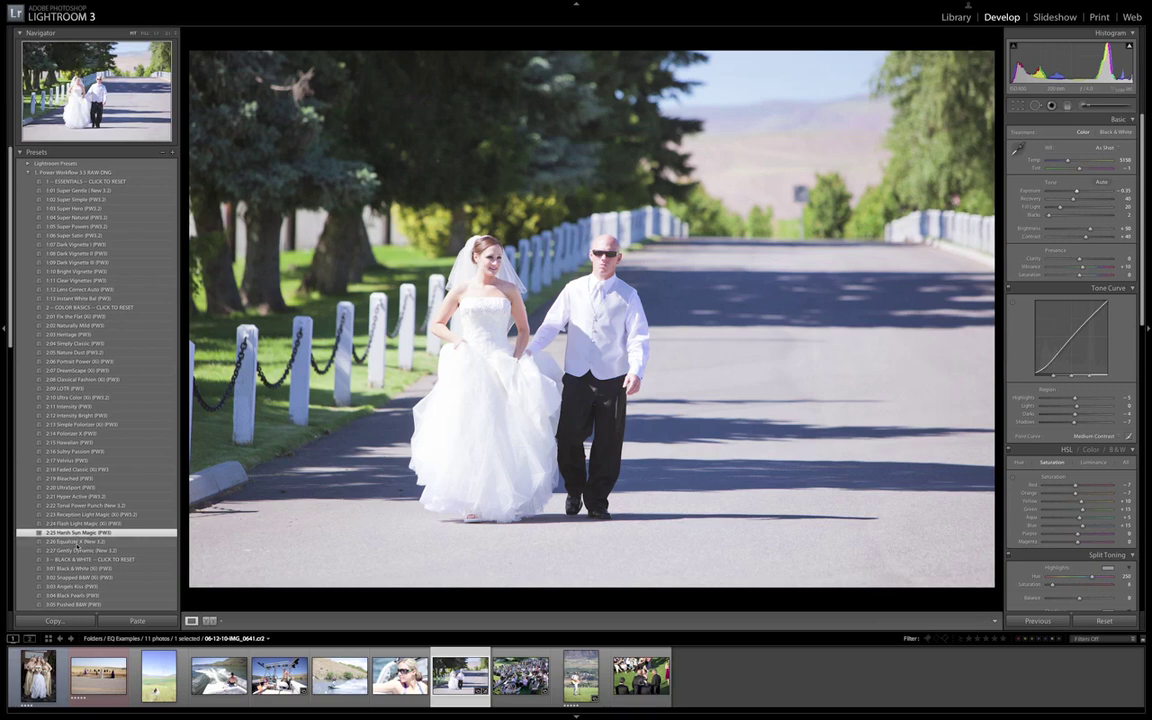
pyautogui.click(77, 543)
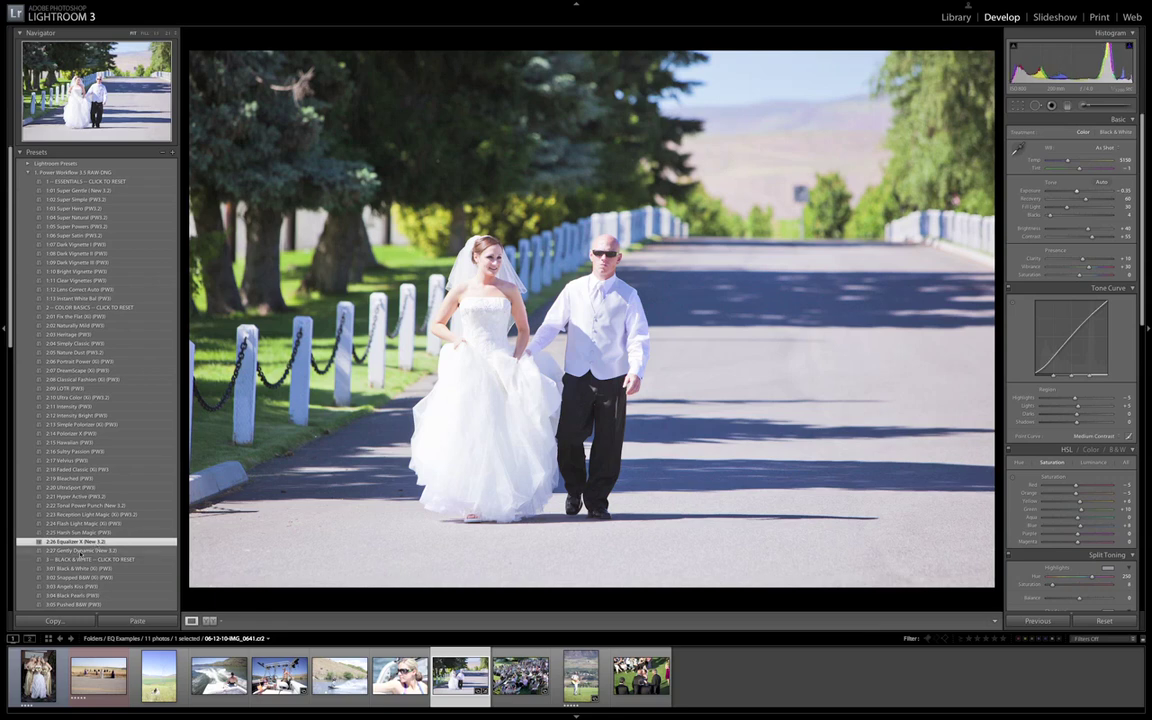
pyautogui.click(78, 551)
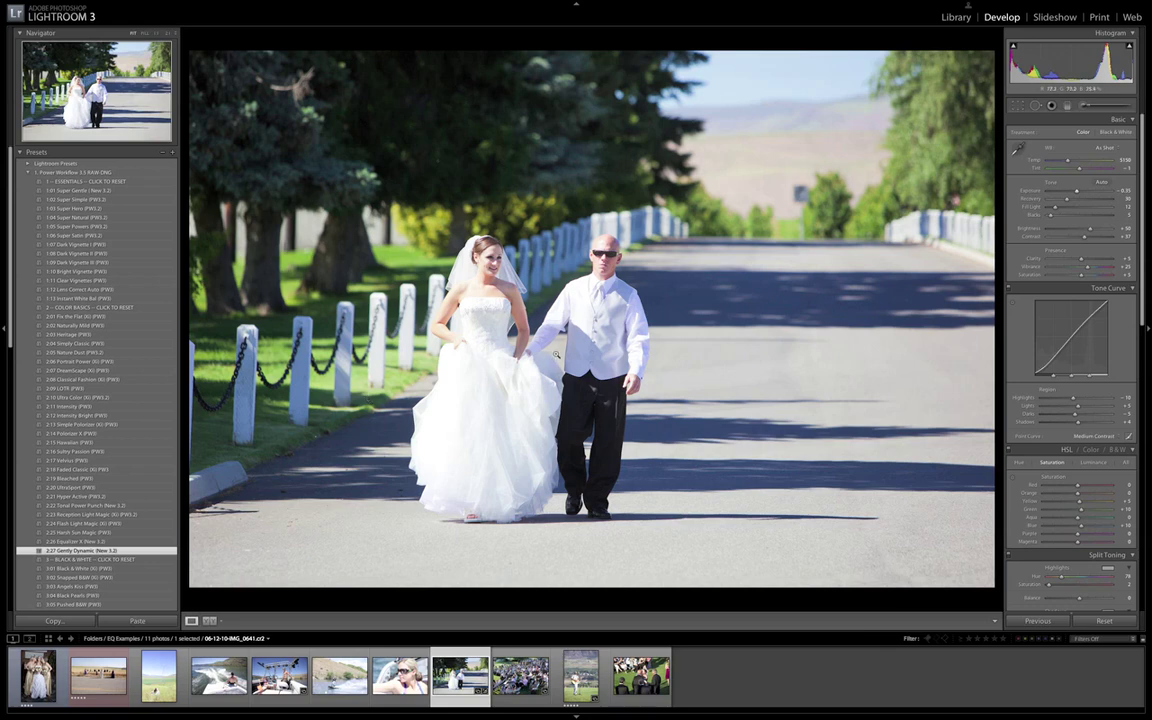
pyautogui.hotkey('ctrl', 'z')
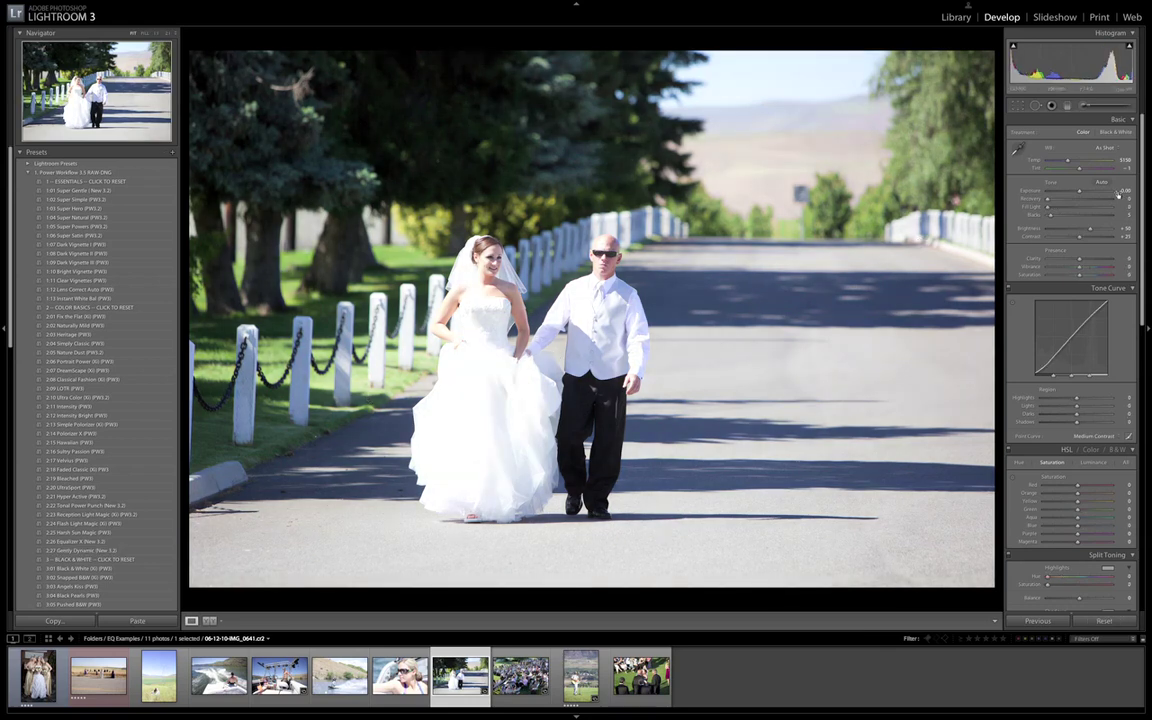
# Set Exposure to -0.30, try the Gently Dynamic preset, and compare the bride's dress highlights close up with and without it.
pyautogui.hotkey('ctrl', 'z')
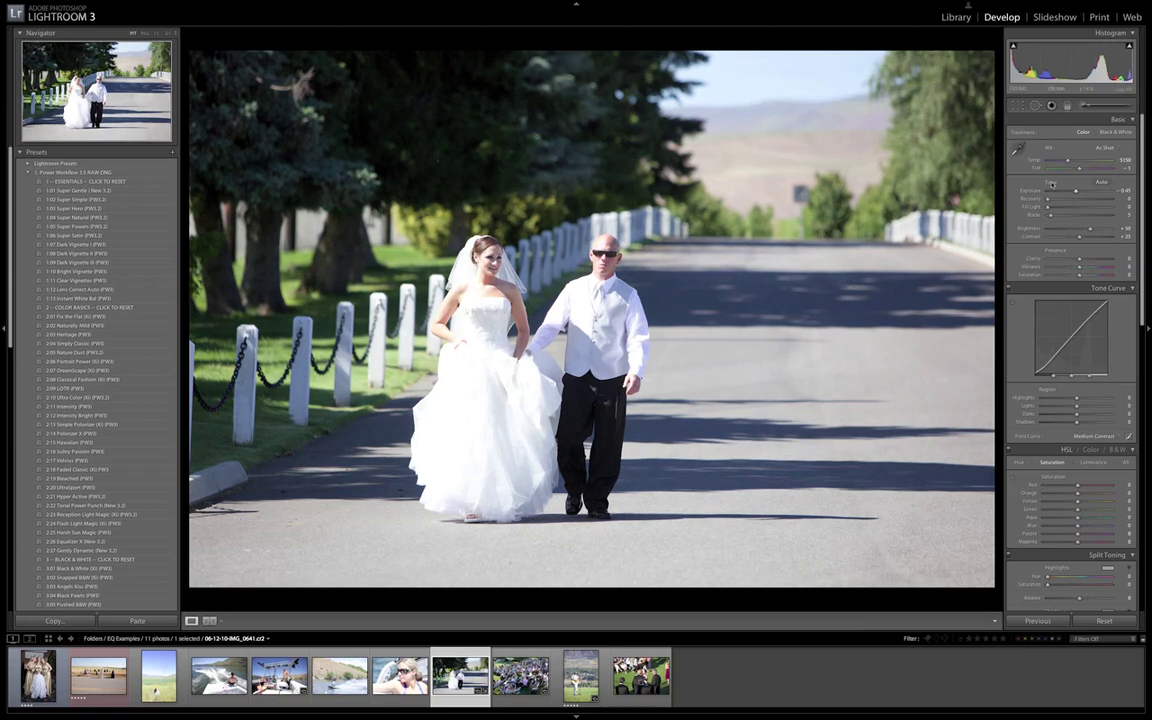
pyautogui.click(72, 549)
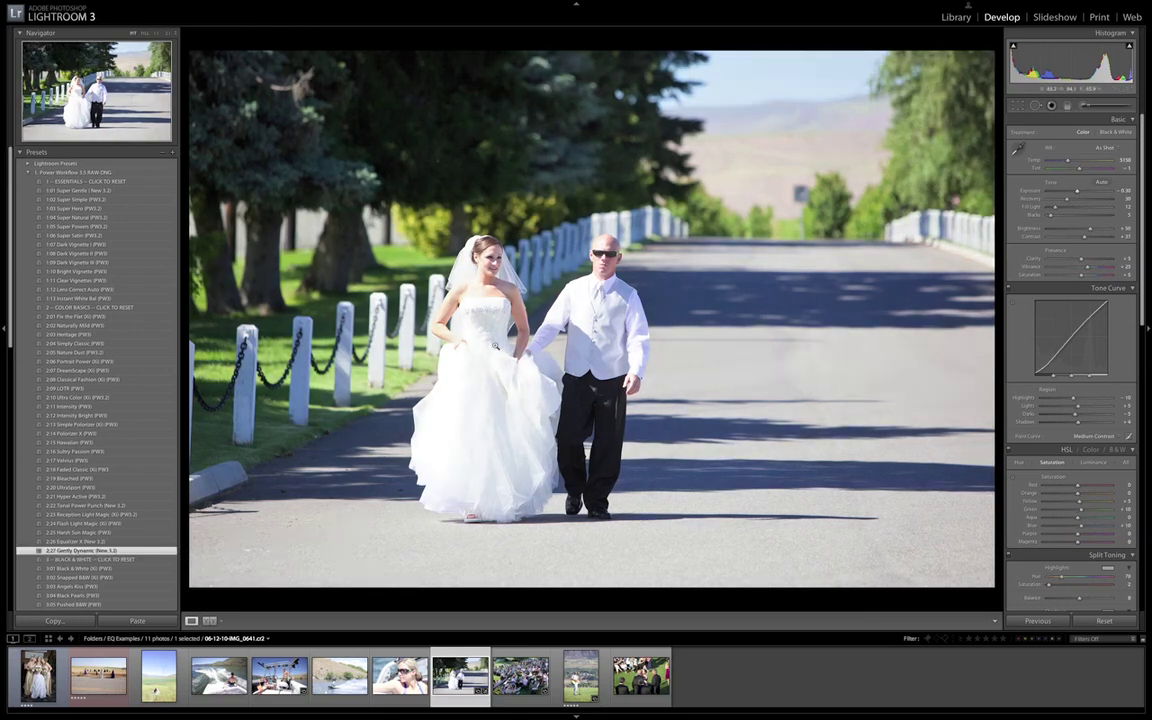
pyautogui.hotkey('ctrl', 'z')
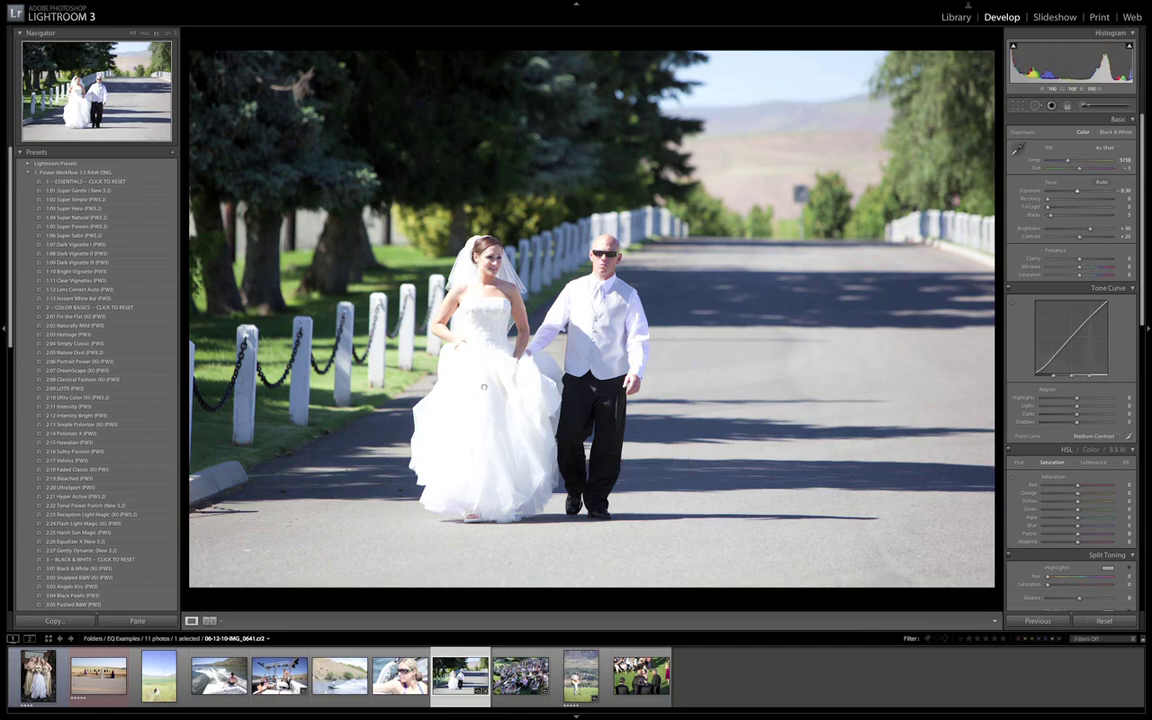
pyautogui.click(484, 386)
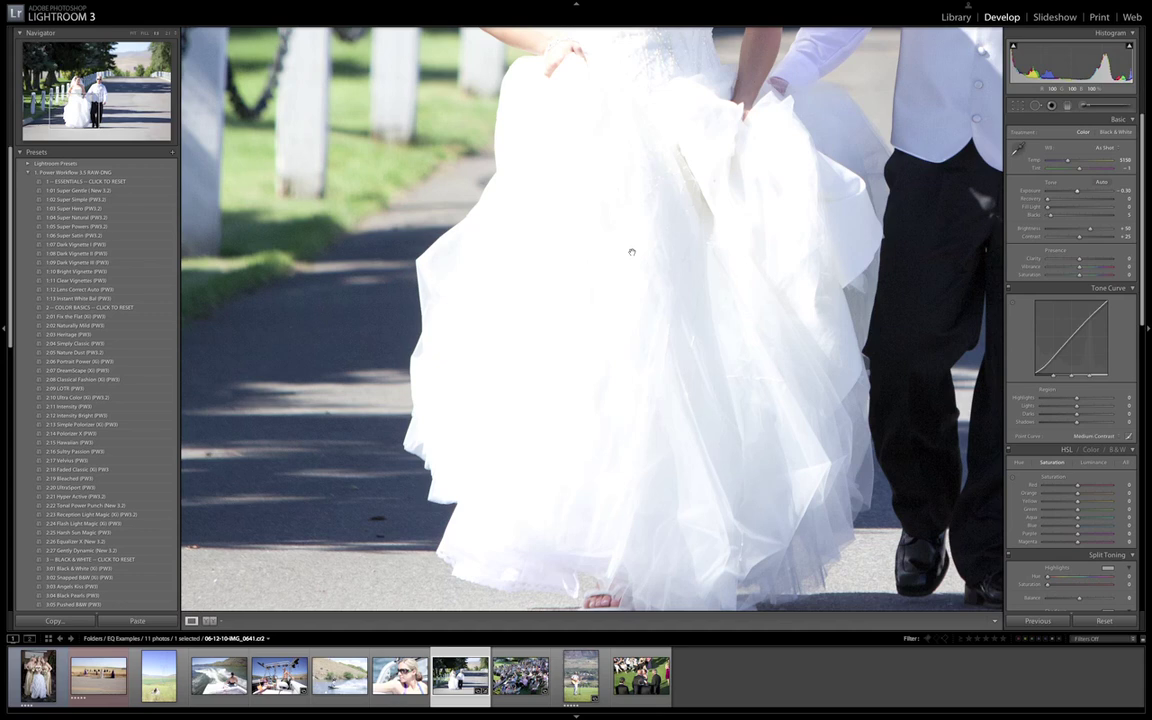
pyautogui.hotkey('ctrl', 'z')
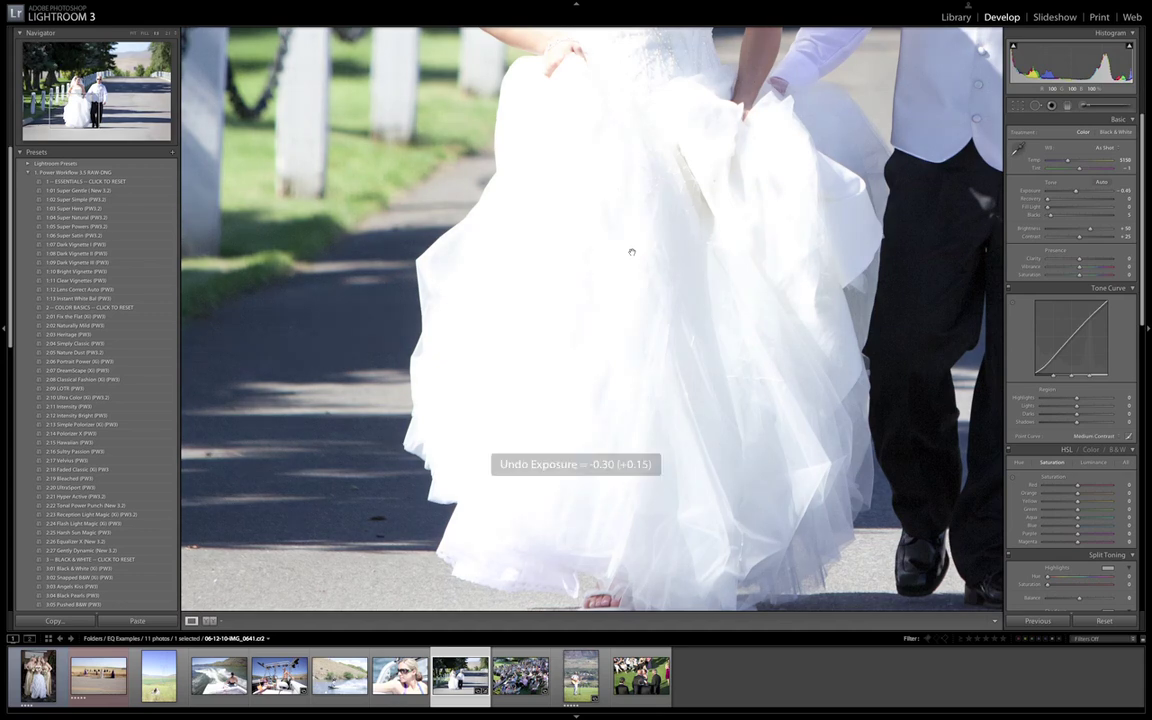
pyautogui.hotkey('ctrl', 'y')
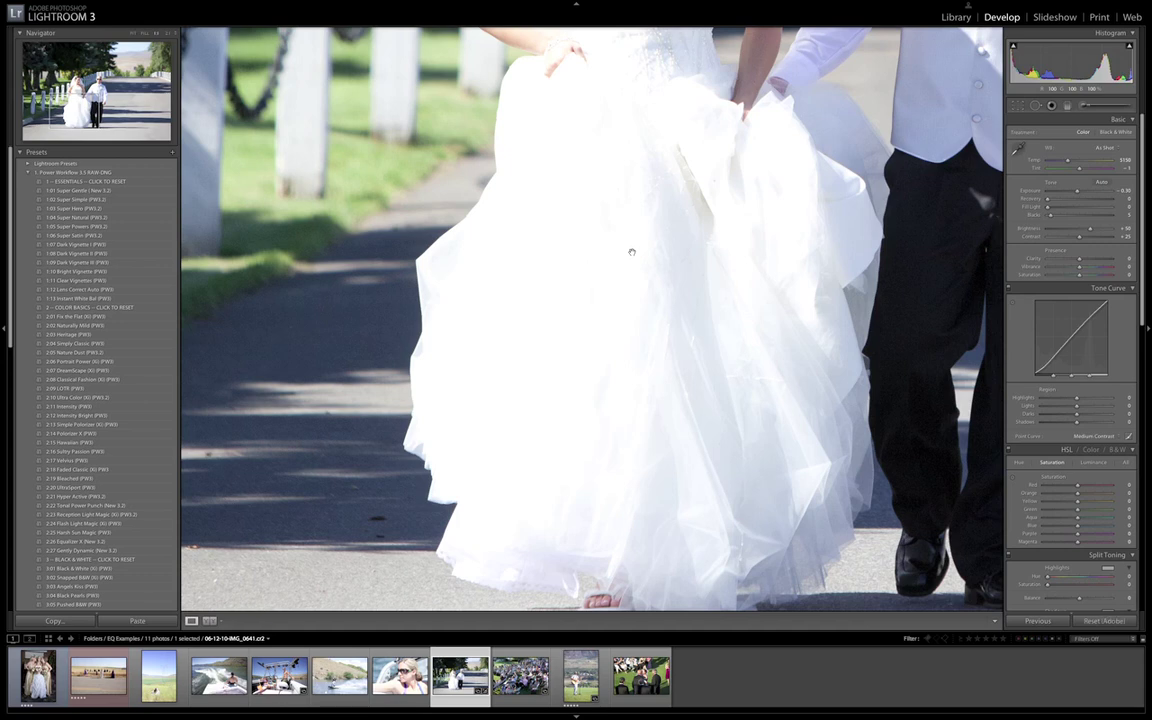
pyautogui.hotkey('ctrl', 'y')
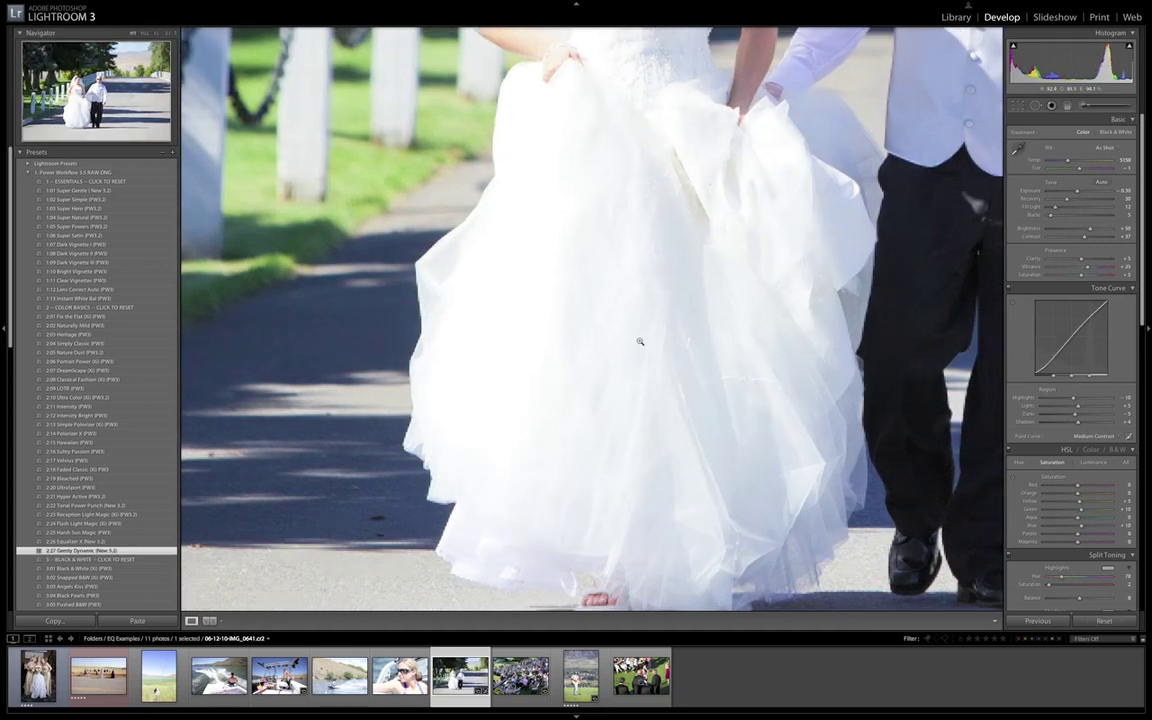
# Review the Gently Dynamic preset's basic, tone curve, HSL and split toning settings, and inspect the road shadow up close.
pyautogui.click(640, 341)
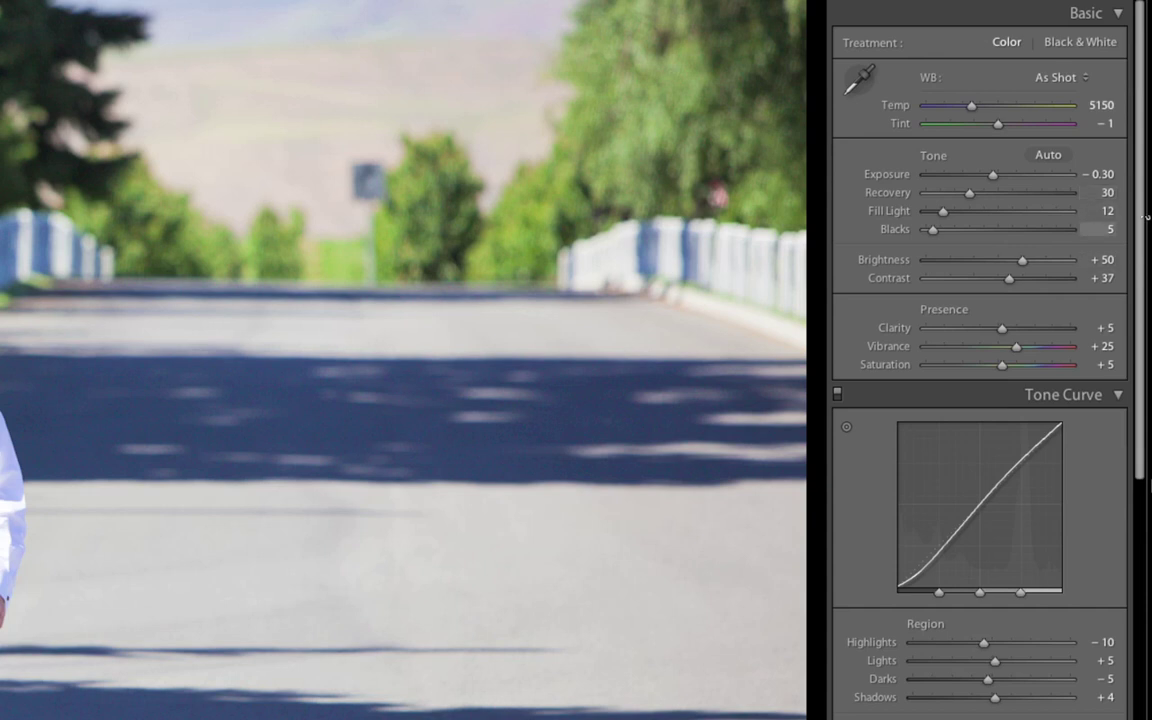
pyautogui.scroll(-5, 980, 400)
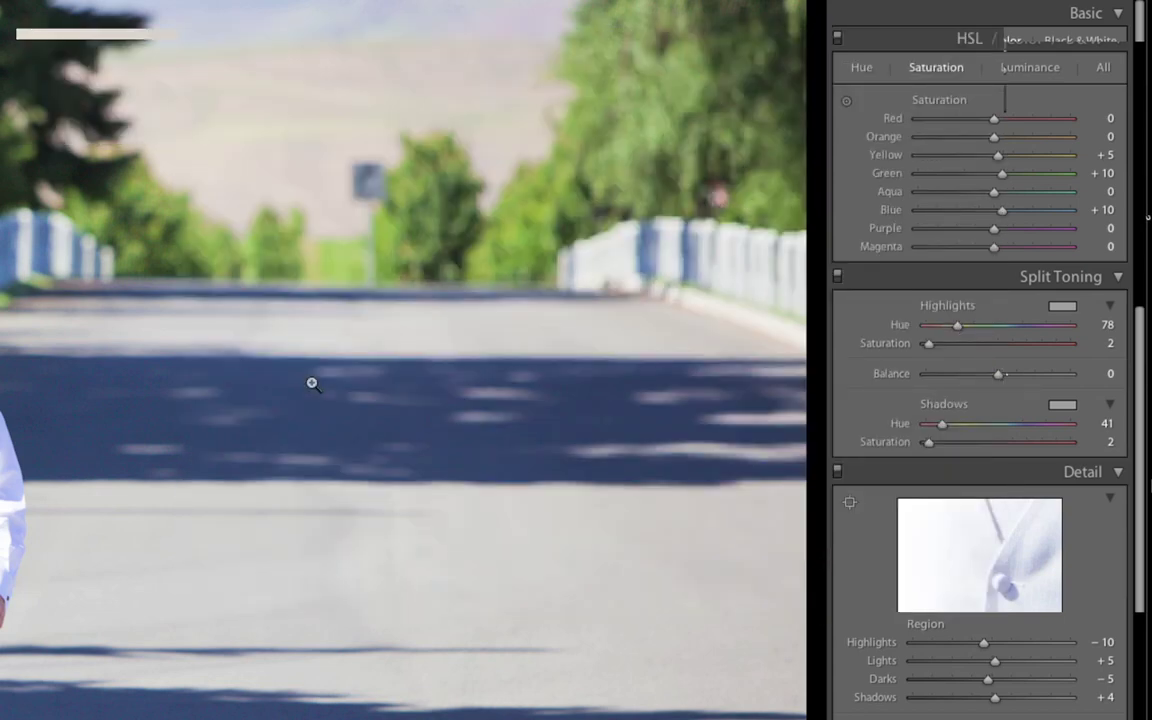
pyautogui.click(198, 360)
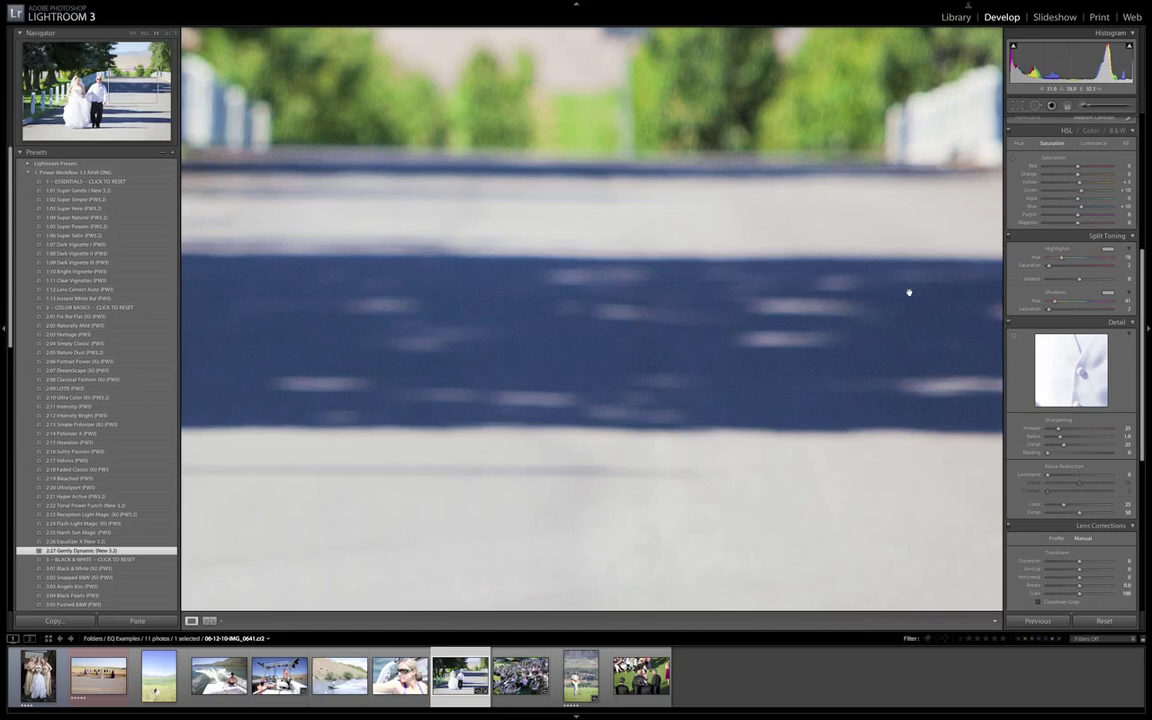
pyautogui.click(559, 240)
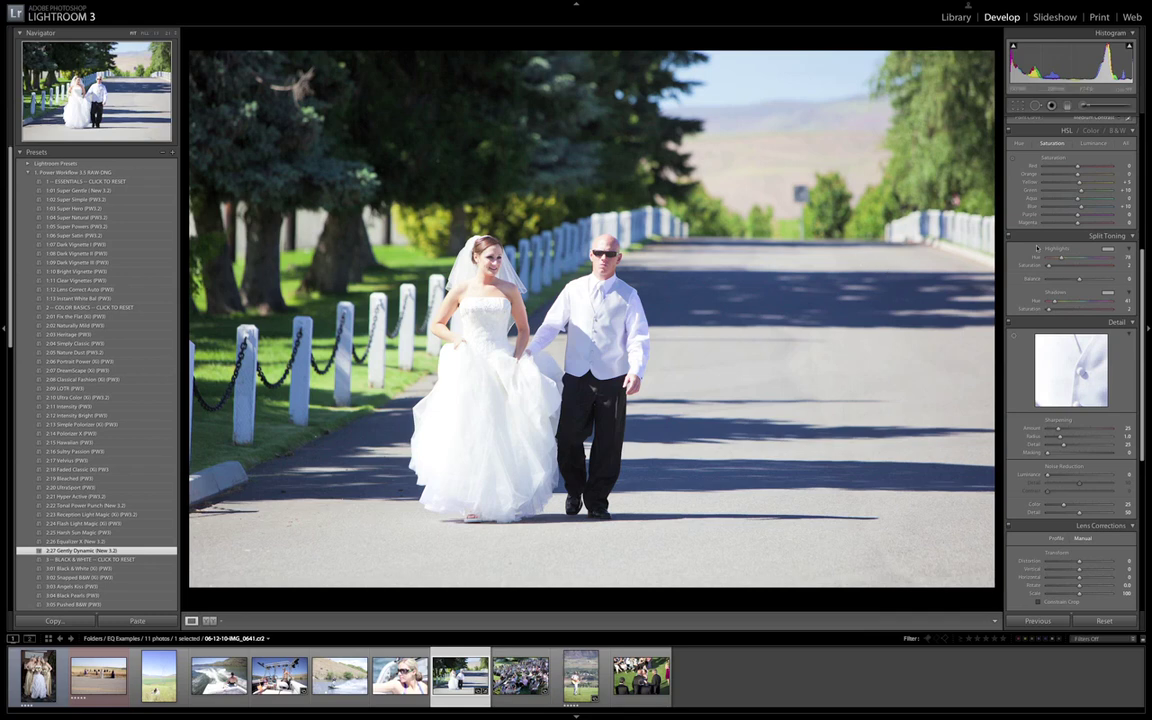
pyautogui.scroll(8, 1080, 229)
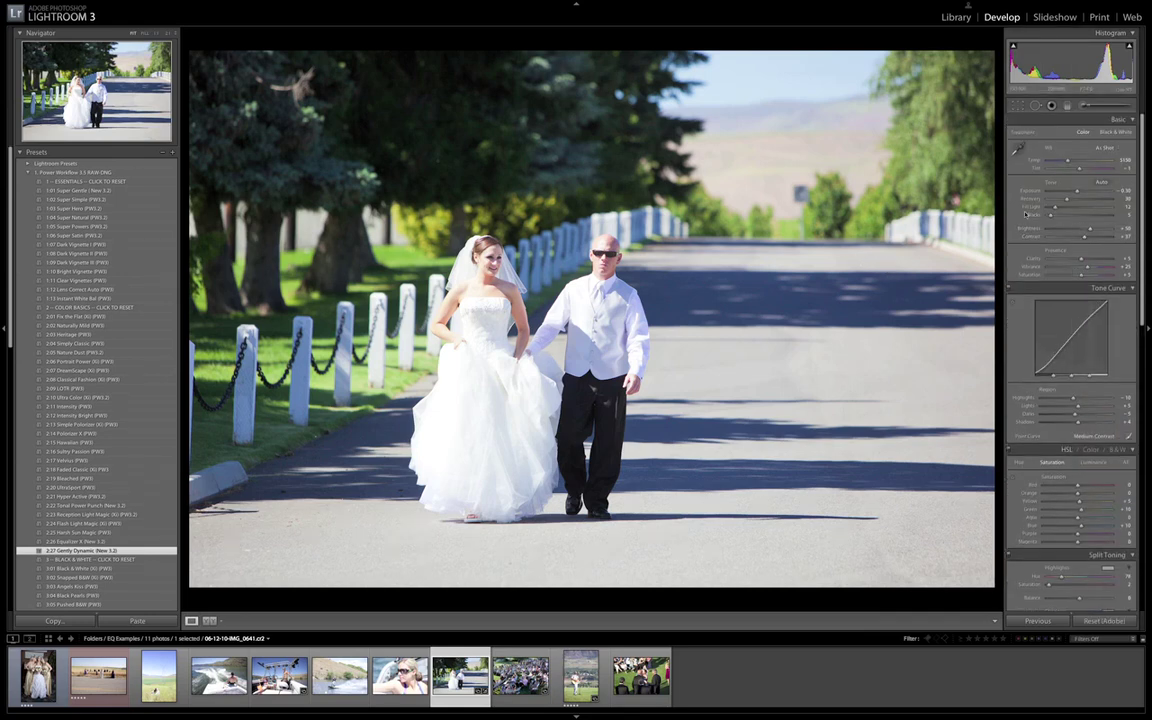
# Reset the couple's photo and balance it manually with Exposure -0.55, Recovery 10 and Fill Light 14.
pyautogui.hotkey('ctrl', 'shift', 'r')
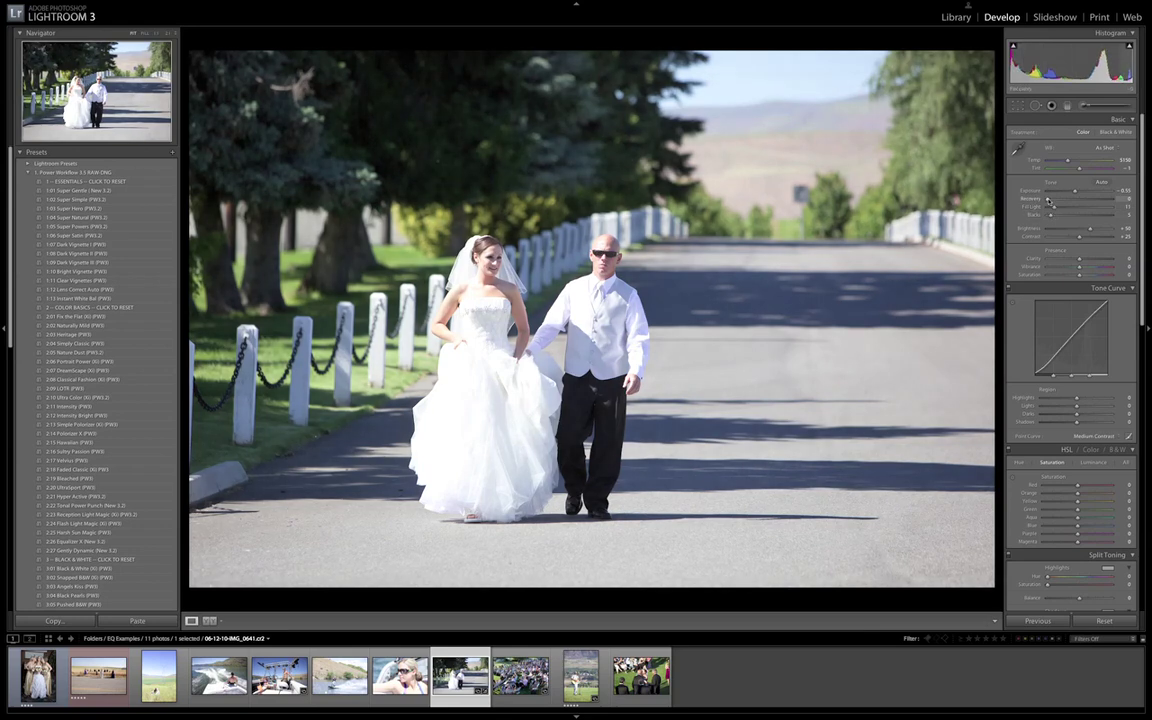
pyautogui.moveTo(1048, 199); pyautogui.dragTo(1053, 199)
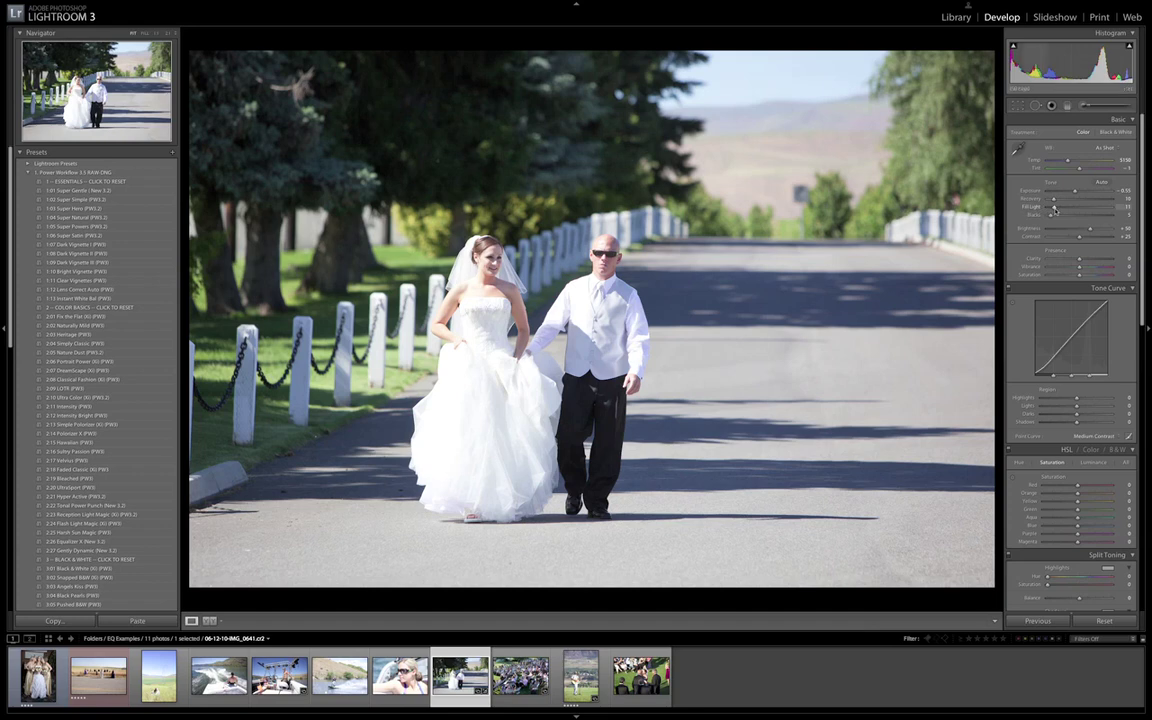
pyautogui.moveTo(1053, 207); pyautogui.dragTo(1057, 207)
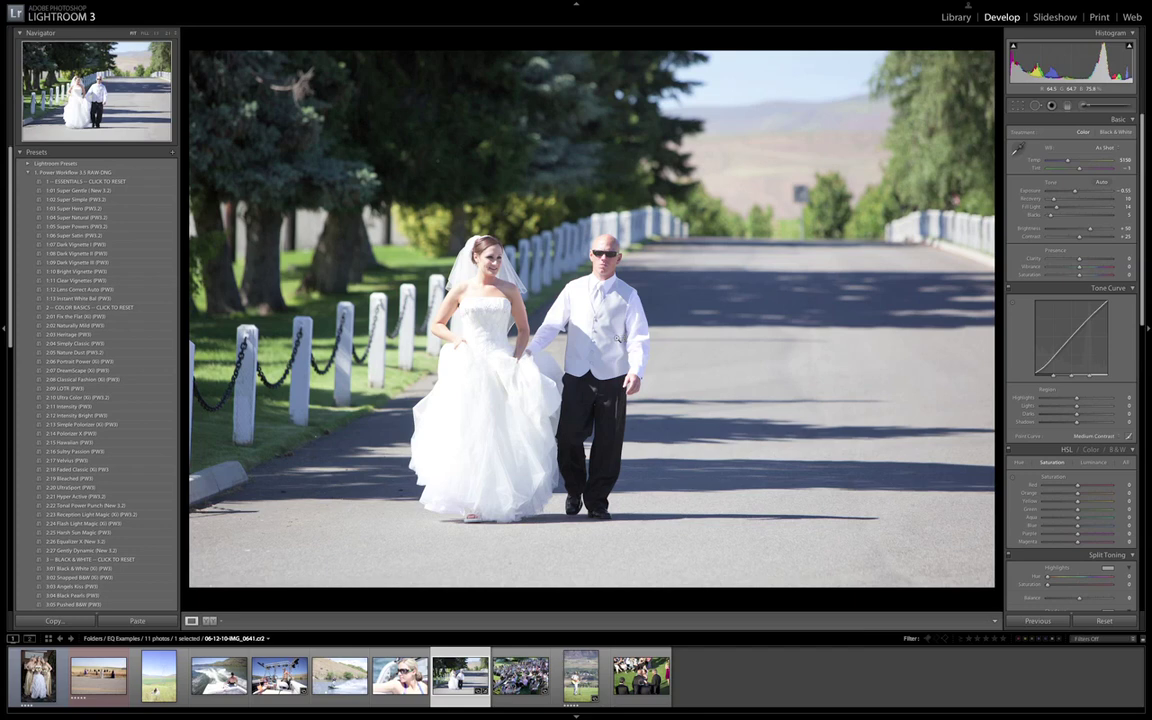
# Return to the Library grid and select the close-up photo of the woman in sunglasses.
pyautogui.press('e')
pyautogui.press('g')
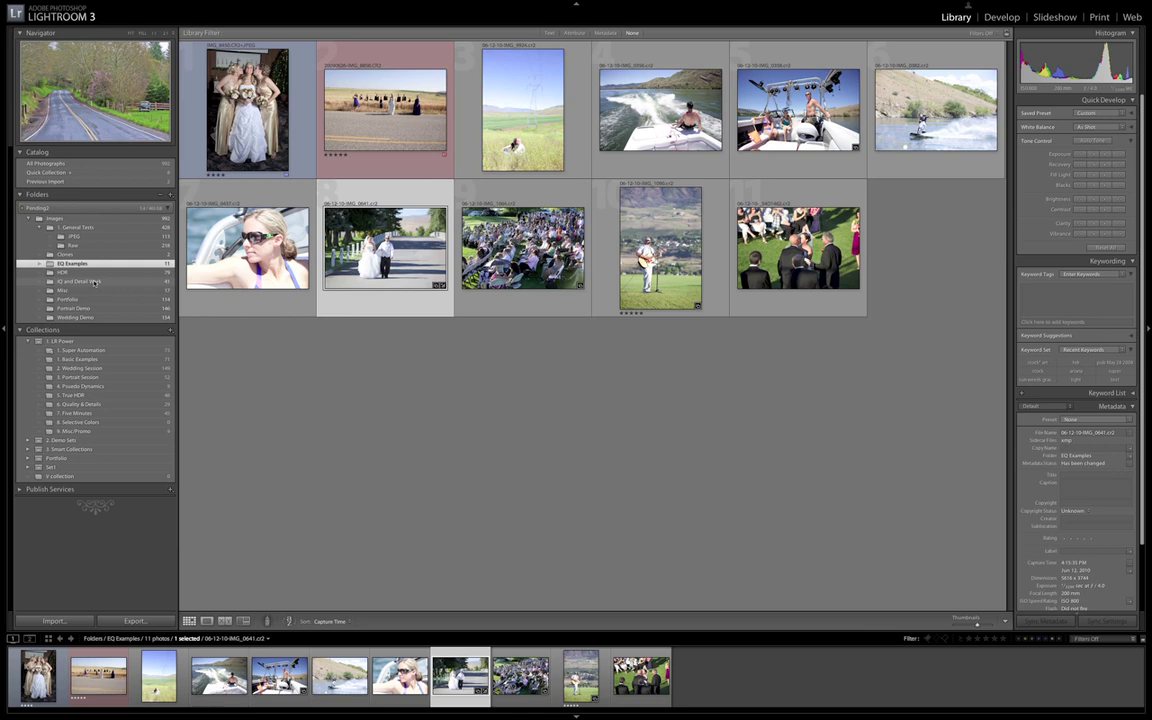
pyautogui.click(214, 220)
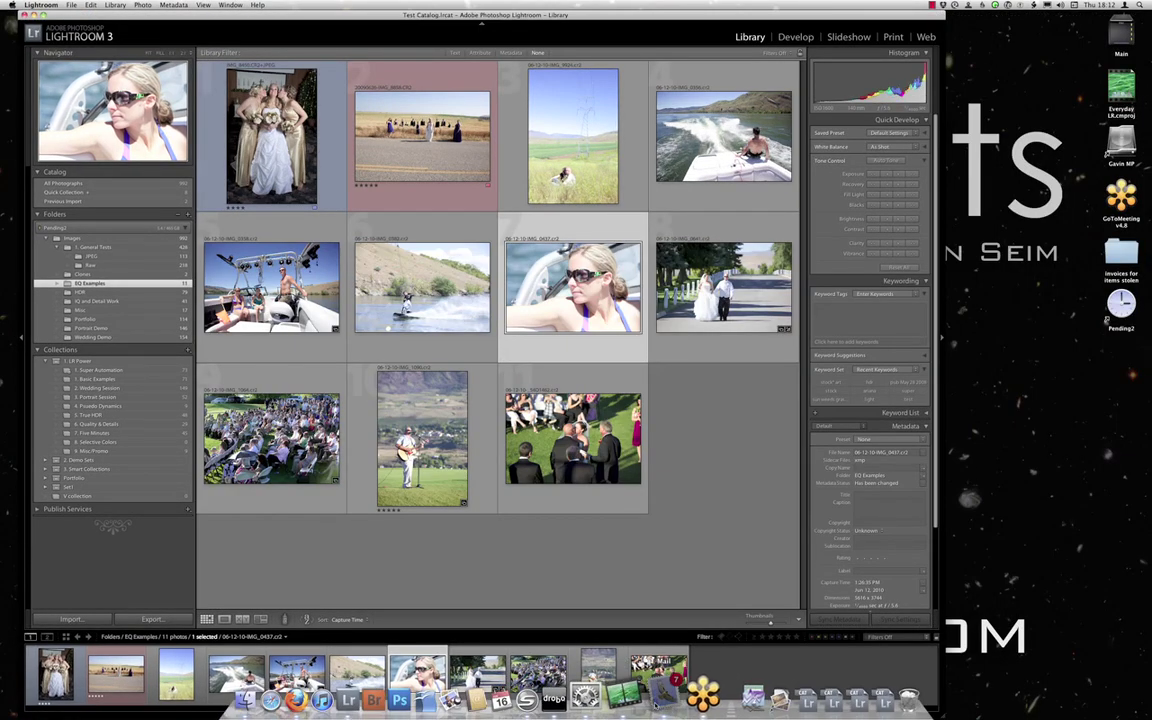
# Hide the mistakenly opened Mail window and switch to the GoToWebinar control panel.
pyautogui.click(658, 695)
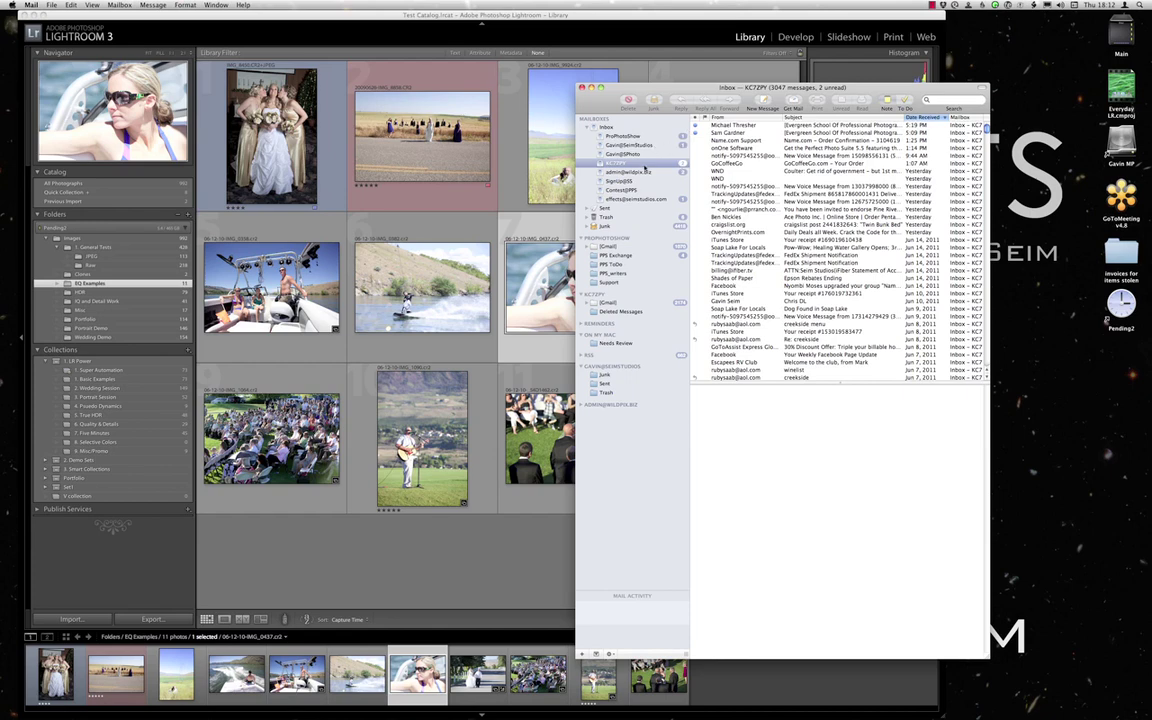
pyautogui.press('super+h')
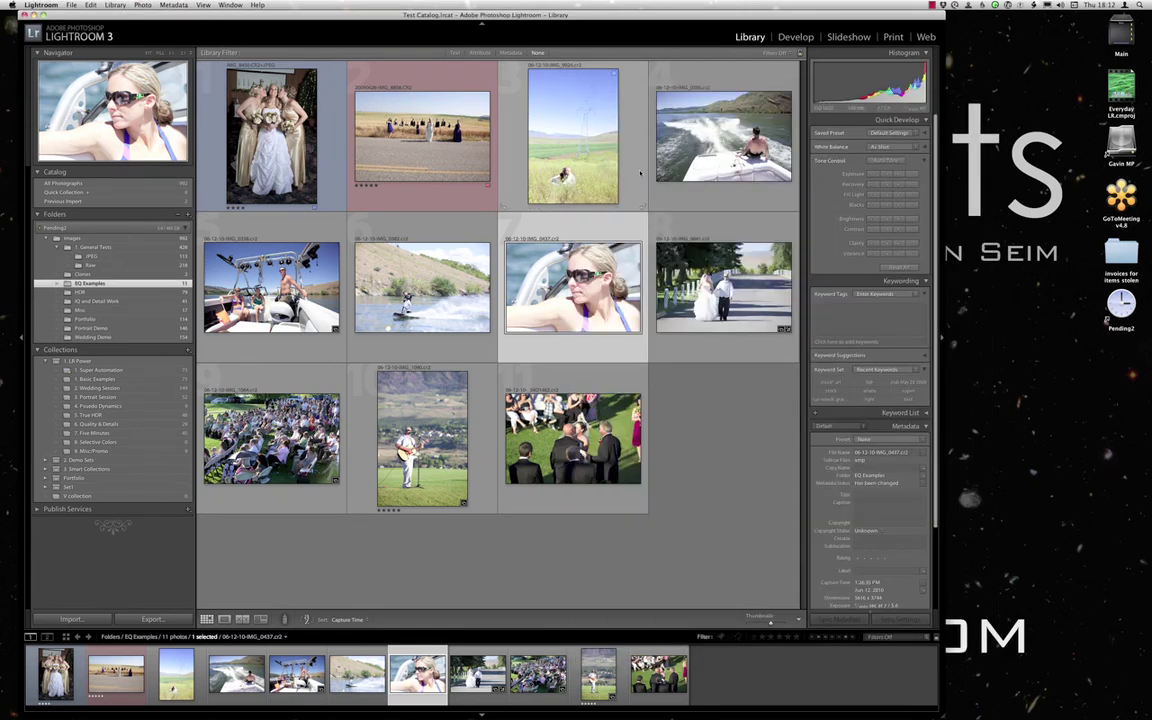
pyautogui.moveTo(600, 716)
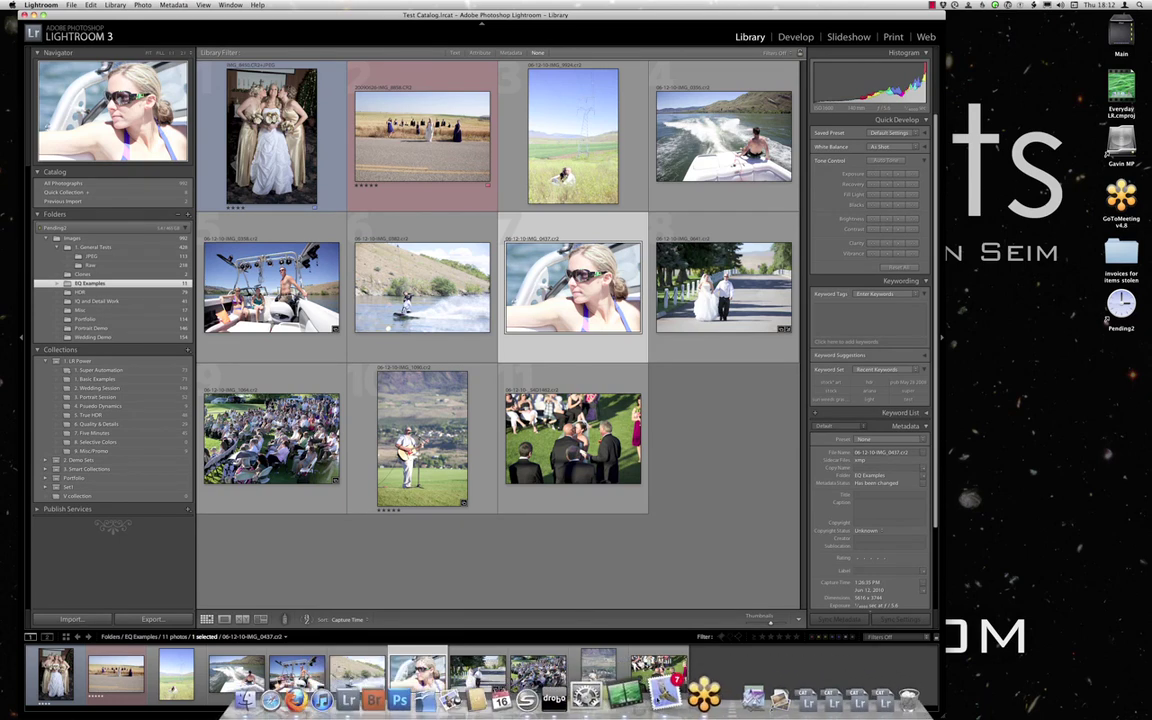
pyautogui.click(704, 697)
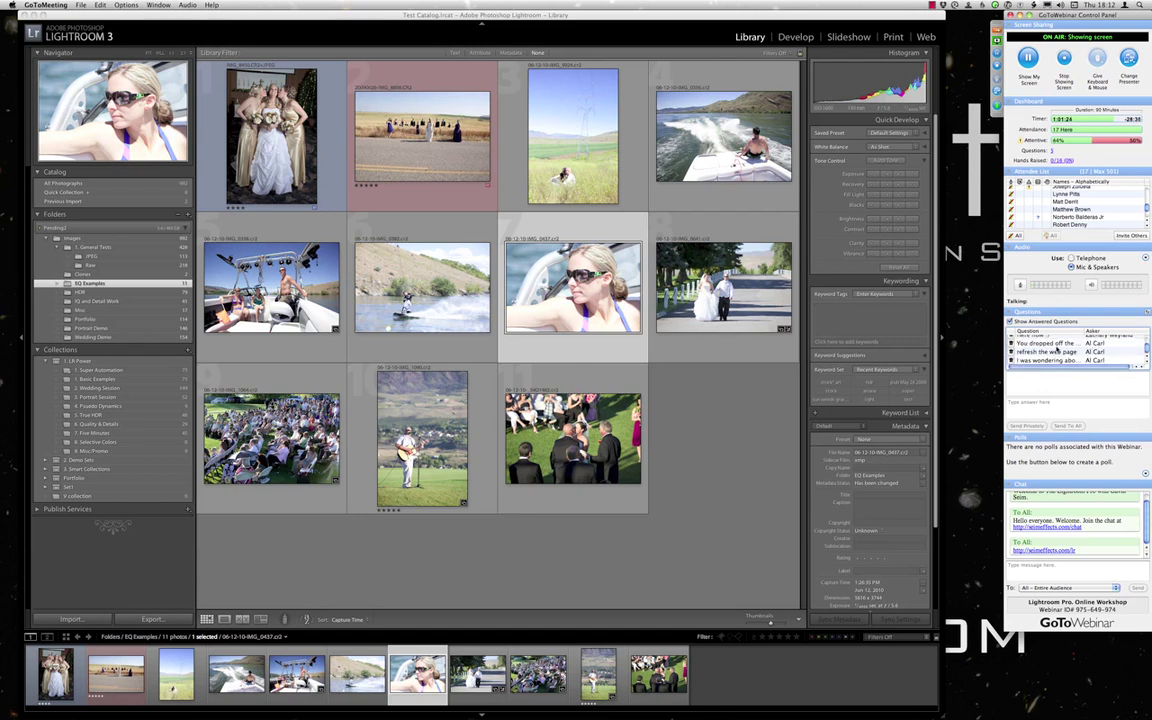
# Read the attendees' messages in the webinar question list, including the question about the red eye tool.
pyautogui.click(1055, 352)
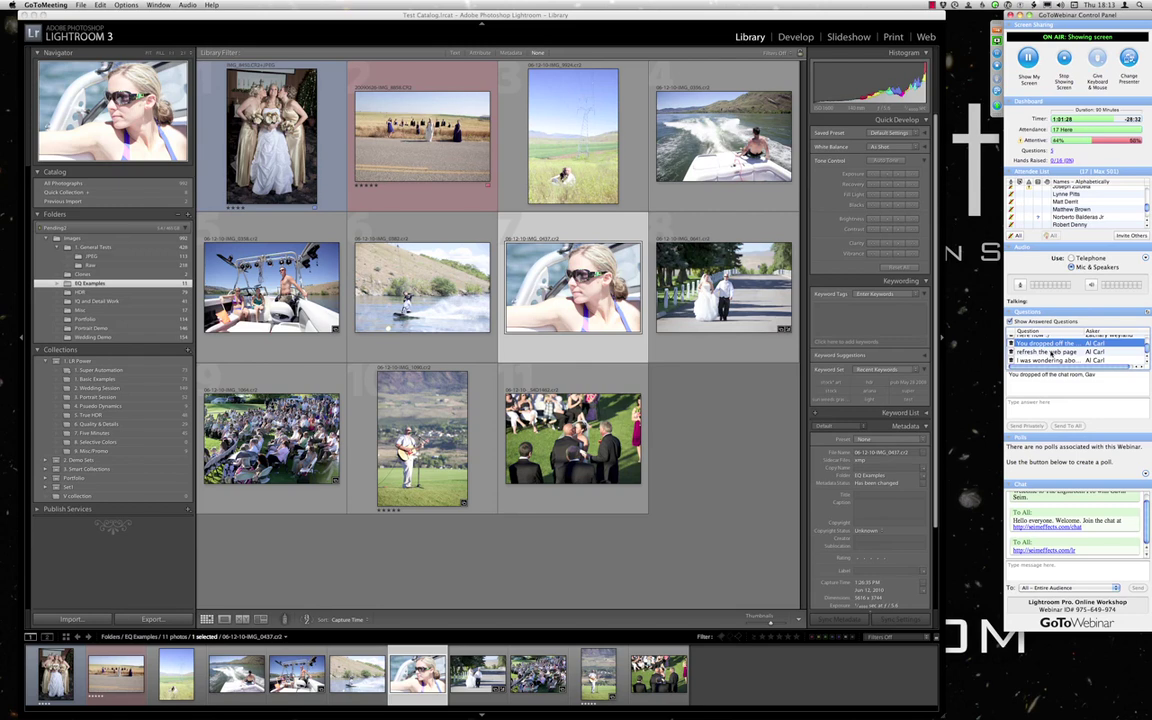
pyautogui.click(1052, 353)
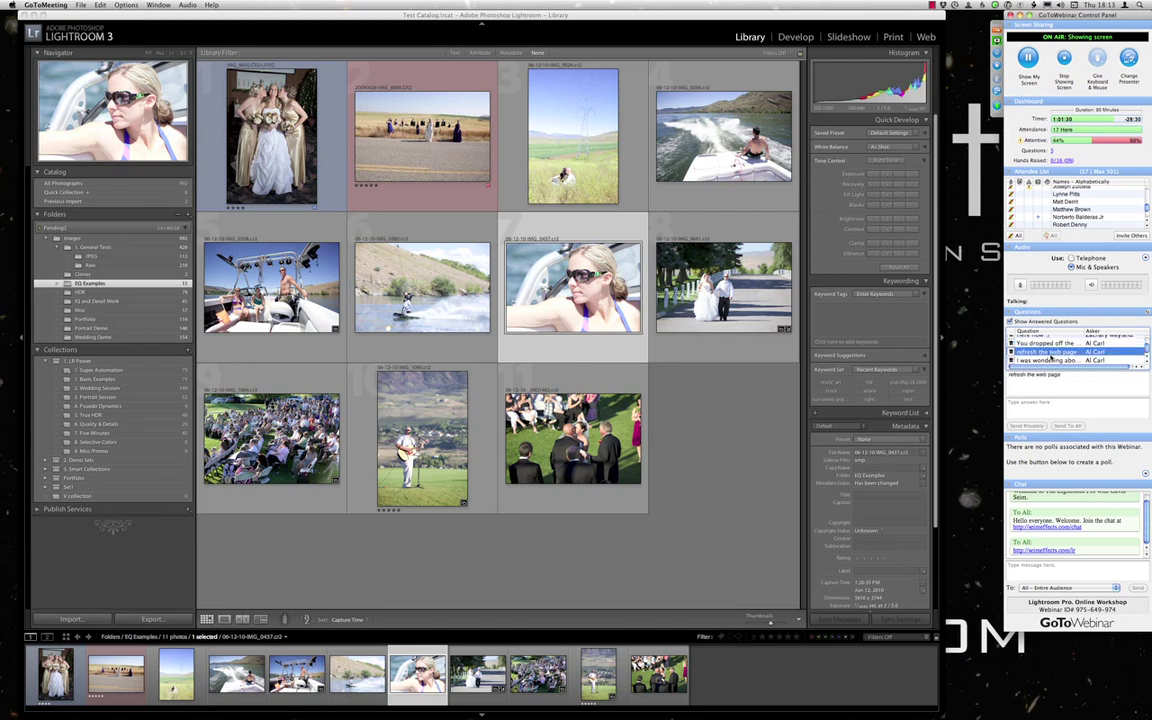
pyautogui.click(1051, 361)
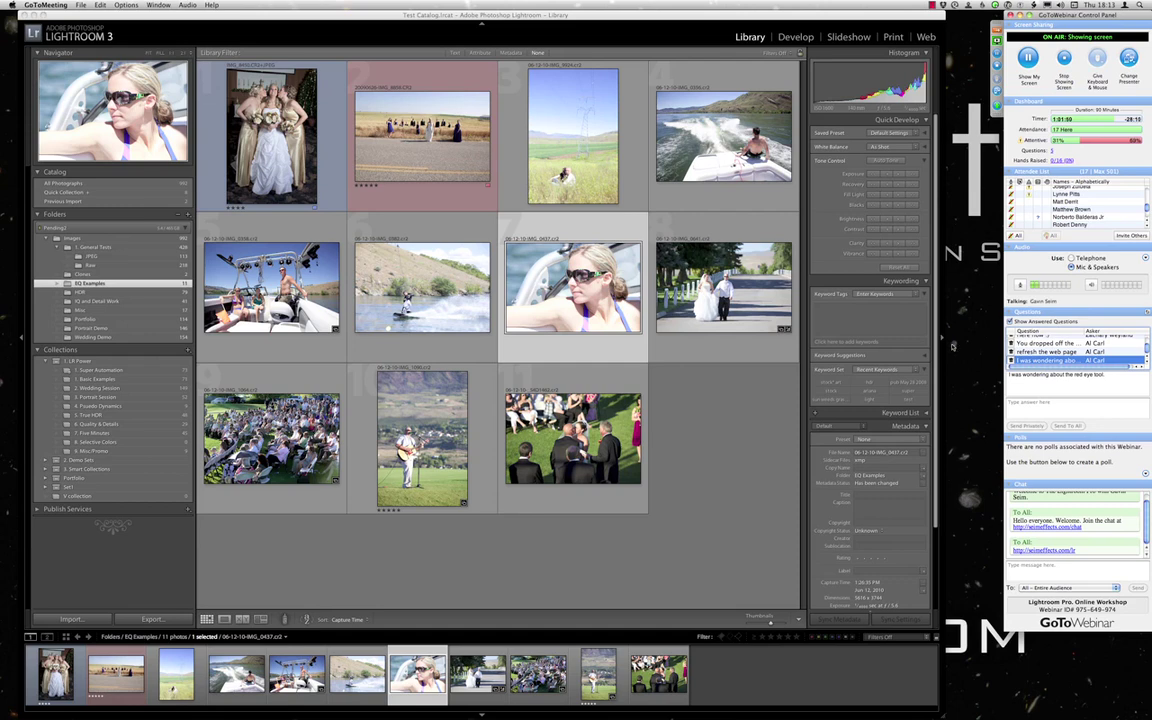
pyautogui.scroll(2, 1074, 358)
pyautogui.click(1117, 341)
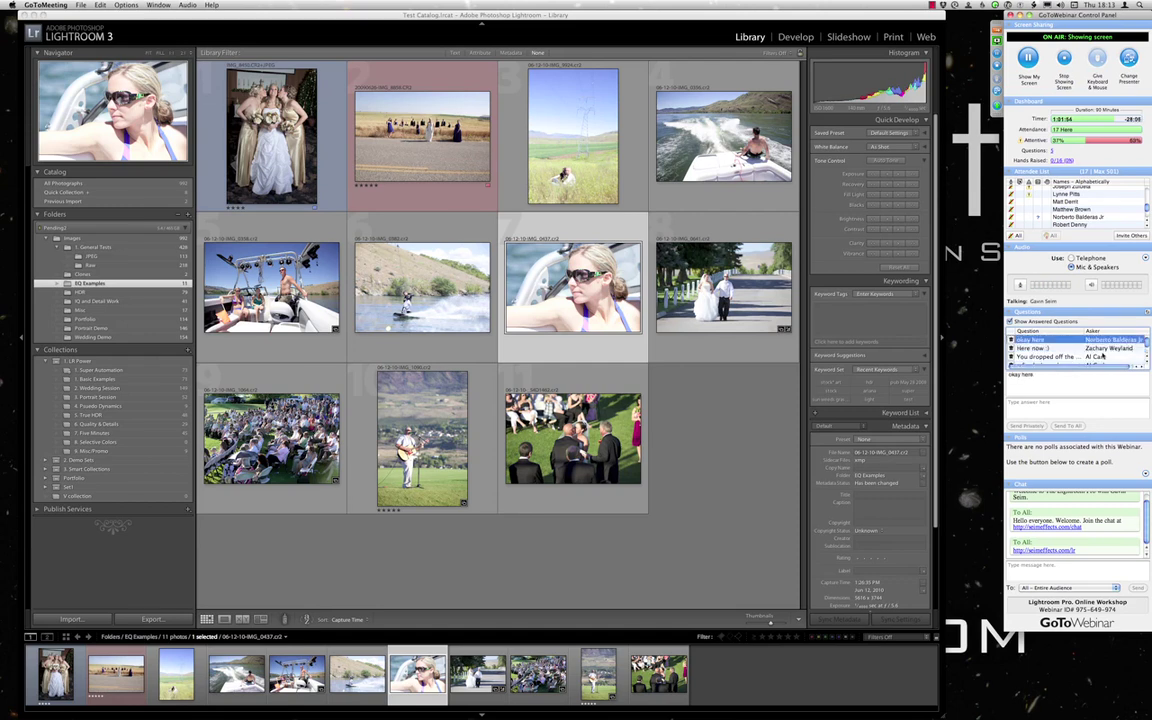
pyautogui.press('Down')
pyautogui.press('Down')
pyautogui.press('Down')
pyautogui.press('Down')
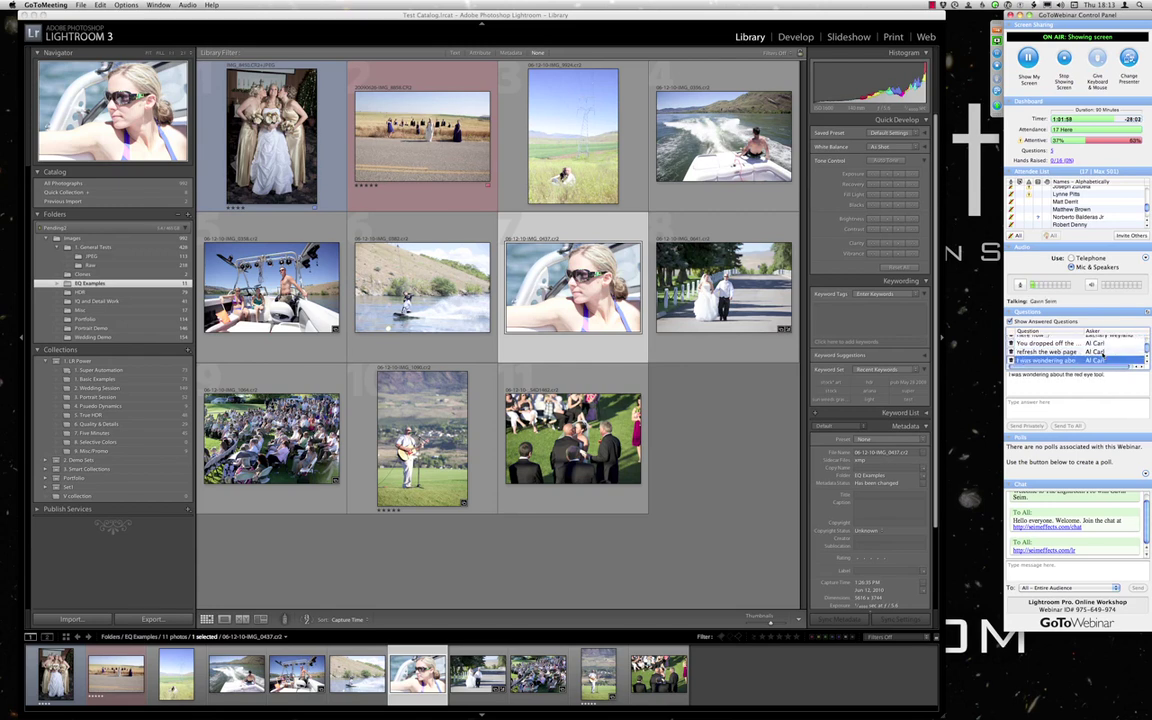
pyautogui.press('Up')
pyautogui.press('Up')
pyautogui.press('Up')
pyautogui.press('Up')
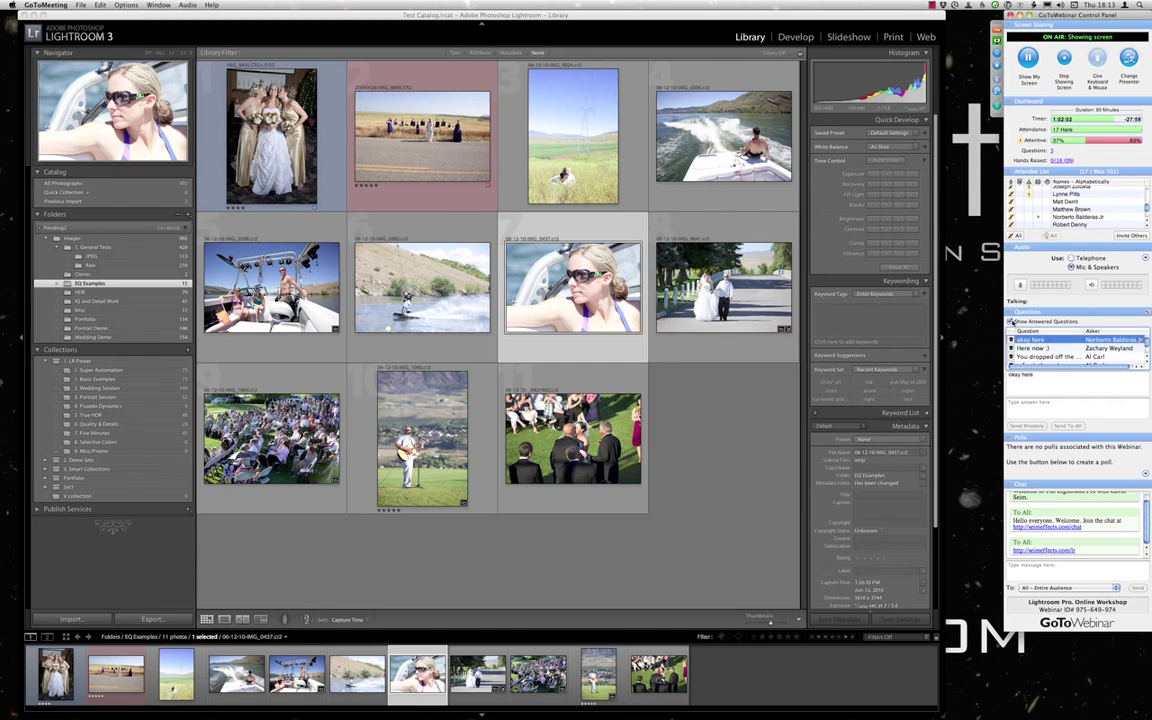
# Switch back to Lightroom in full-screen mode with all photos deselected, and put away the webinar control panel.
pyautogui.click(743, 487)
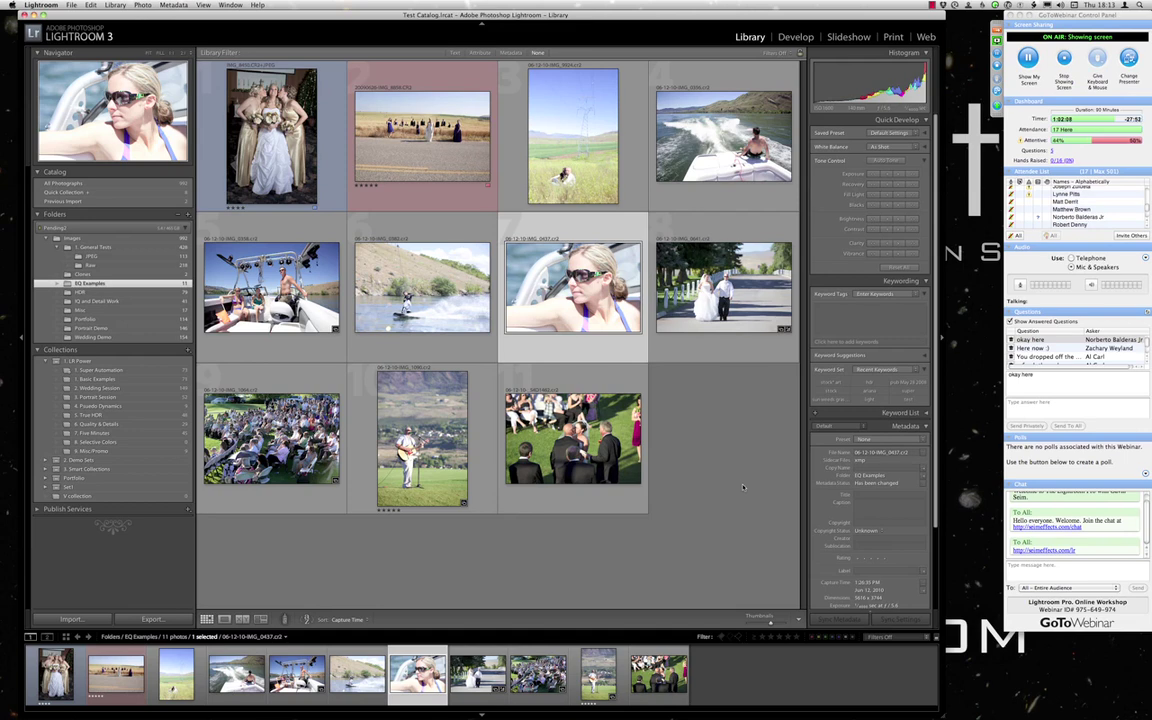
pyautogui.press('super+d')
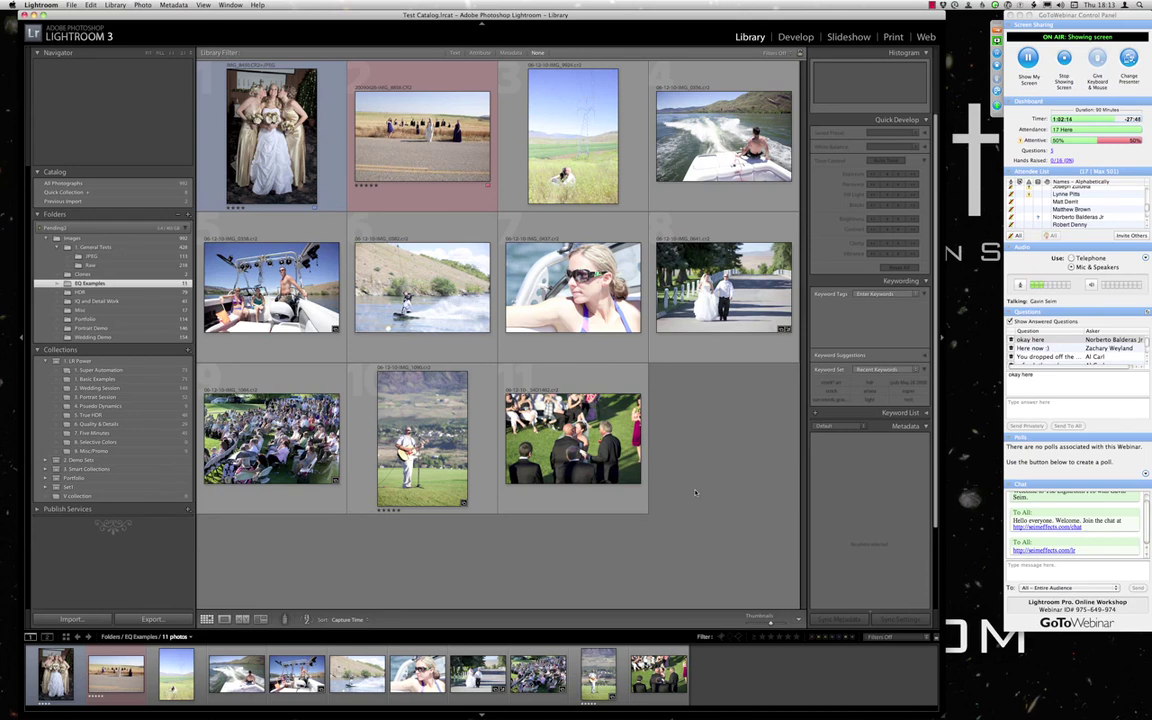
pyautogui.press('f')
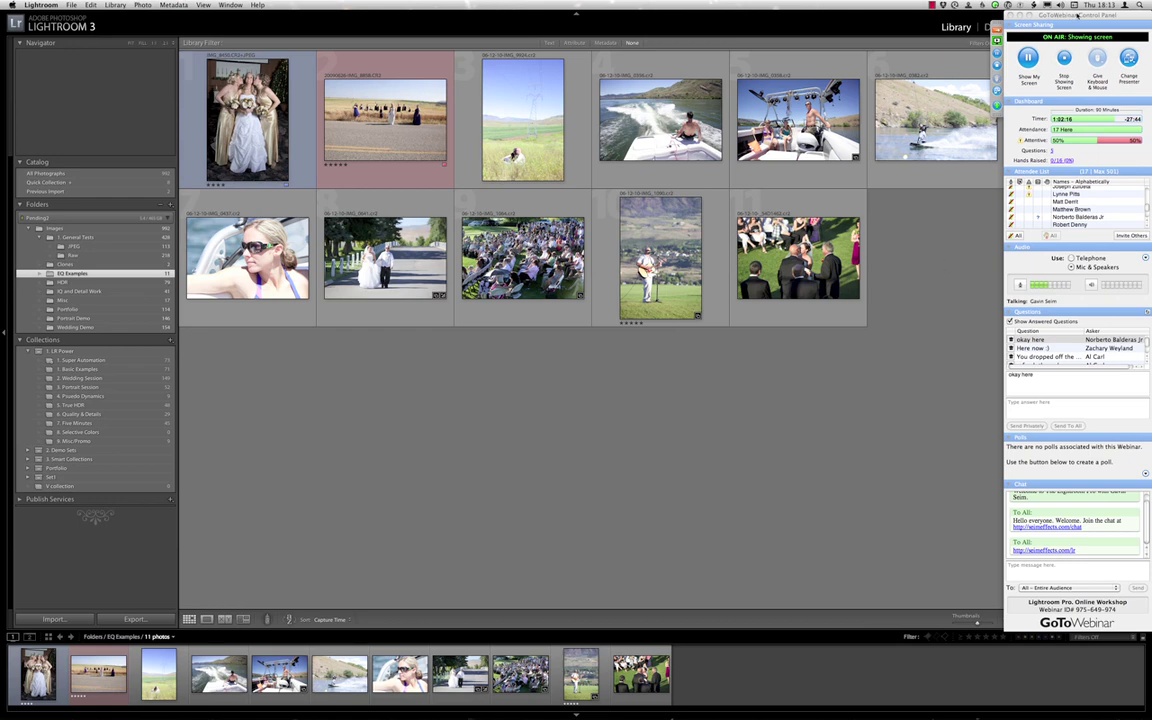
pyautogui.click(1101, 14)
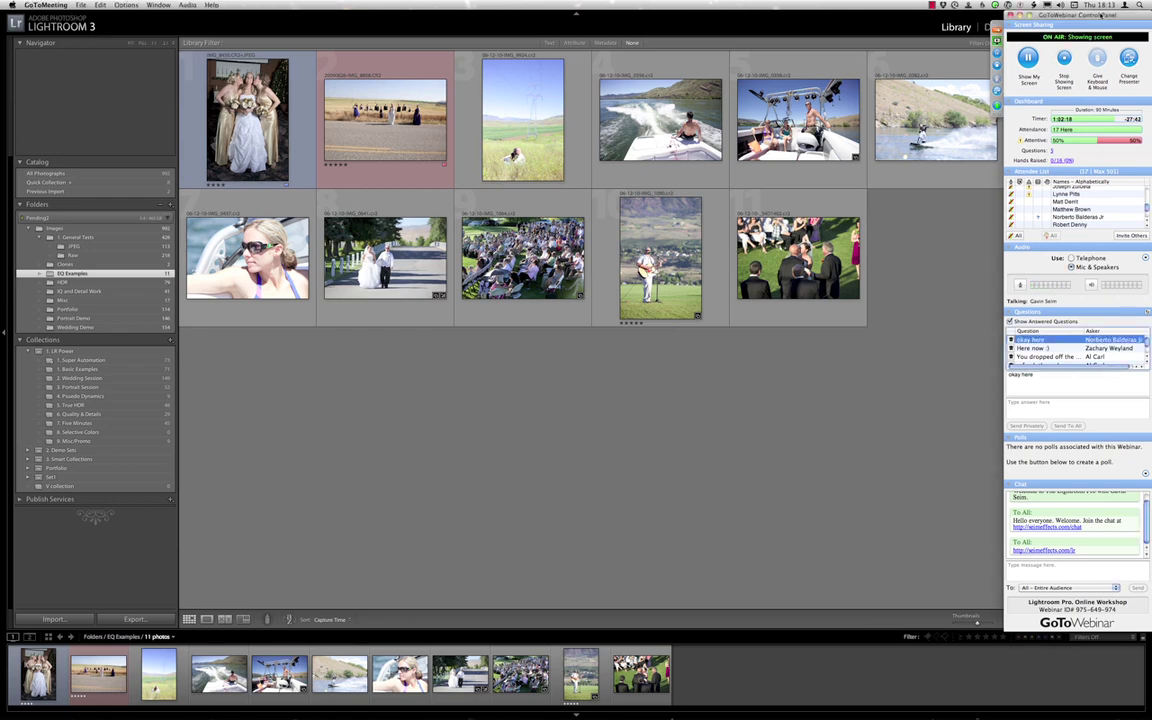
pyautogui.click(961, 292)
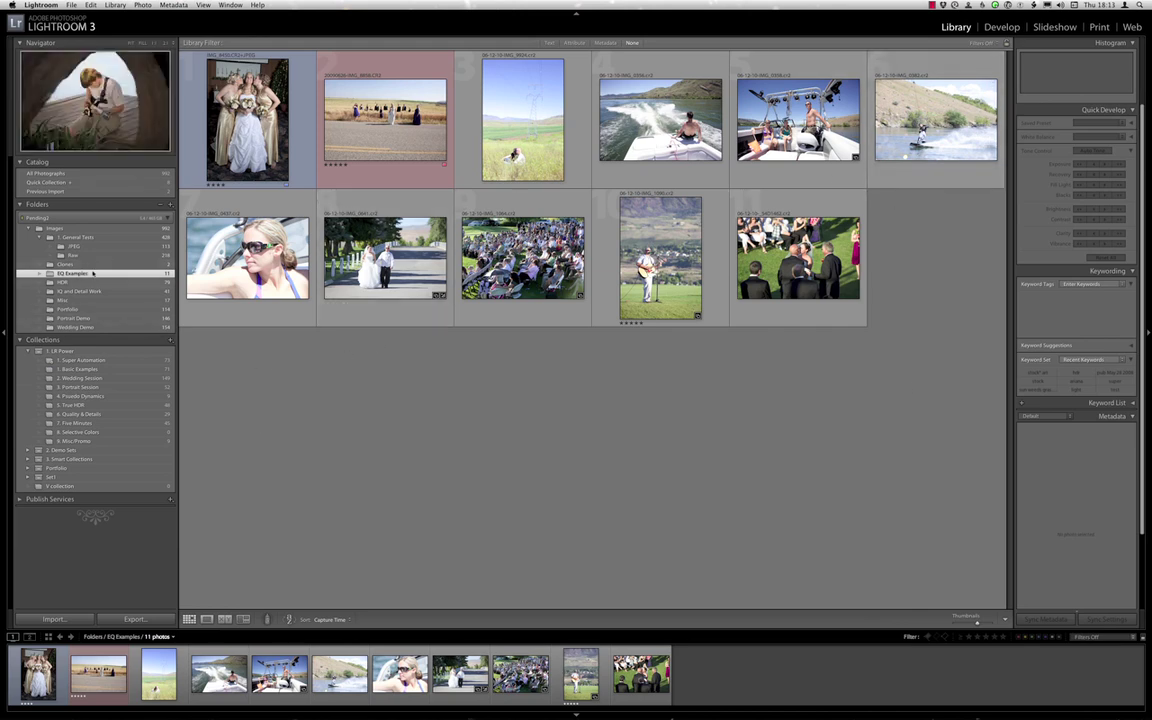
# Look through the IQ and Detail Work and HDR folders, and open the EQ Examples photo of the bride with two bridesmaids in Loupe view.
pyautogui.click(70, 289)
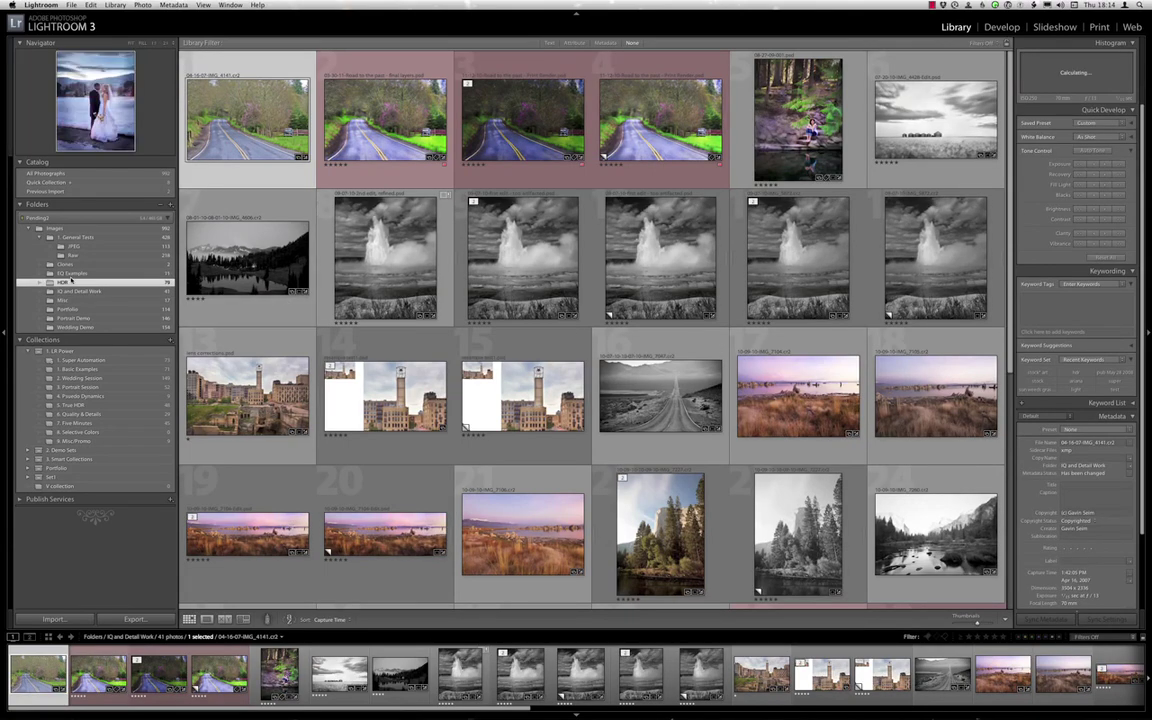
pyautogui.click(70, 282)
pyautogui.click(75, 273)
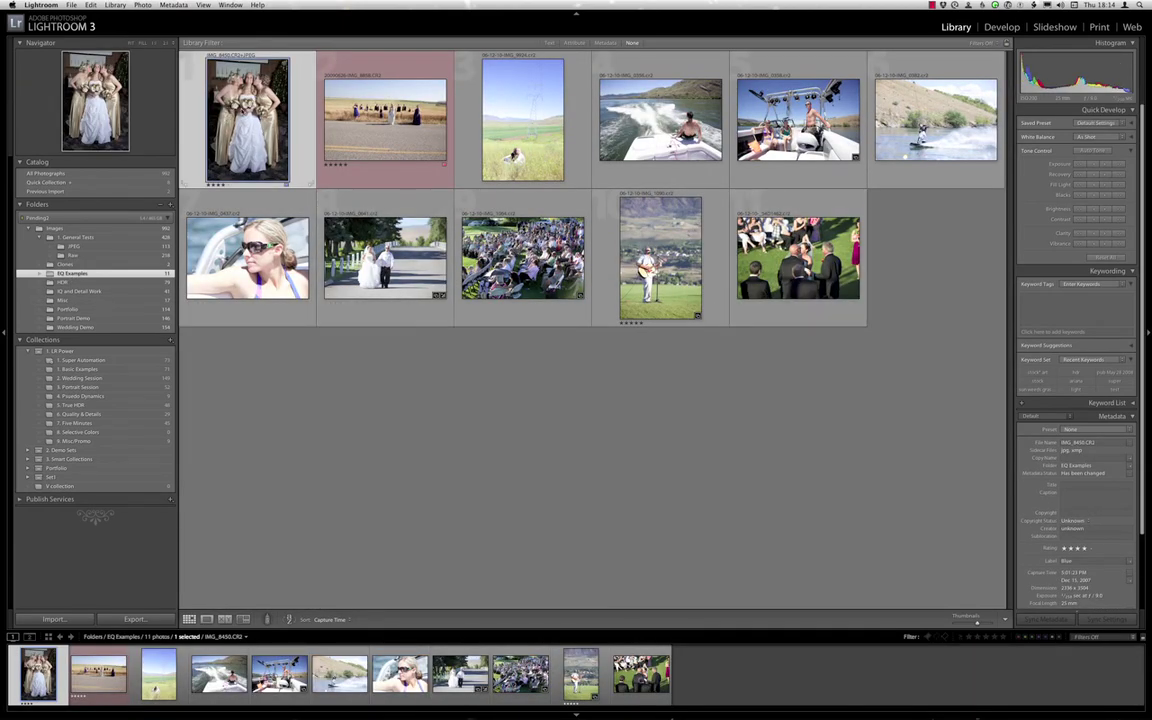
pyautogui.press('e')
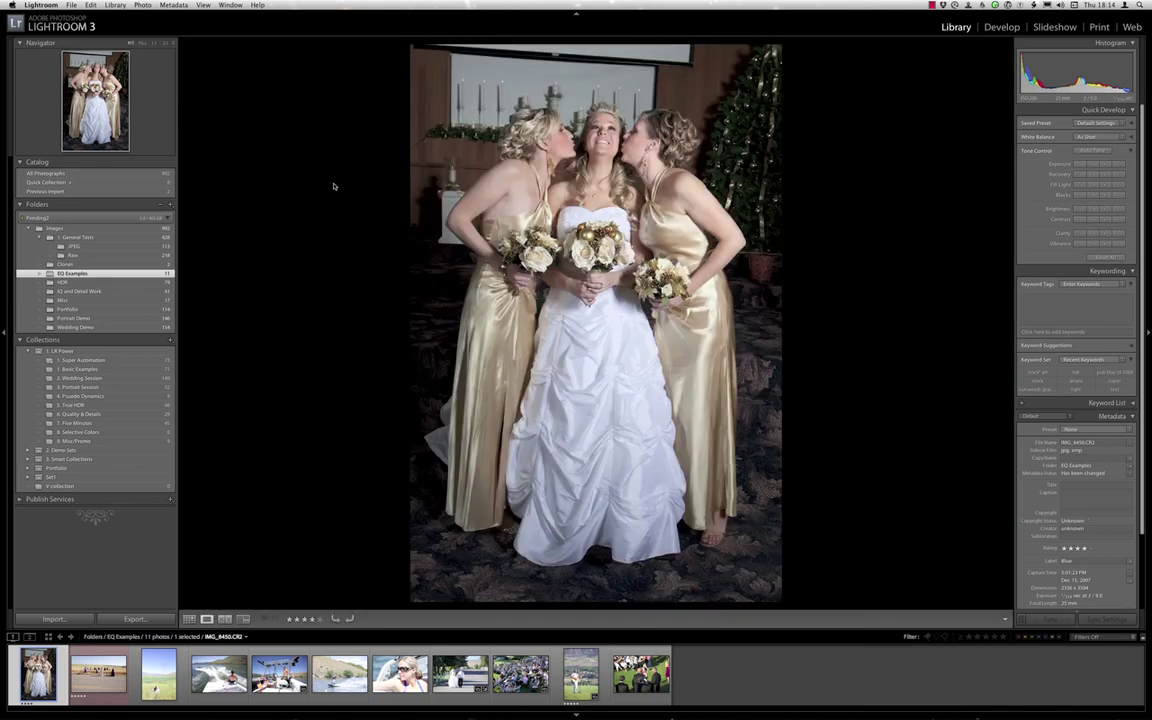
# Open the Portrait Demo photo of the woman in a blue dress facing away from the horse in Loupe view, zoomed to her face.
pyautogui.press('g')
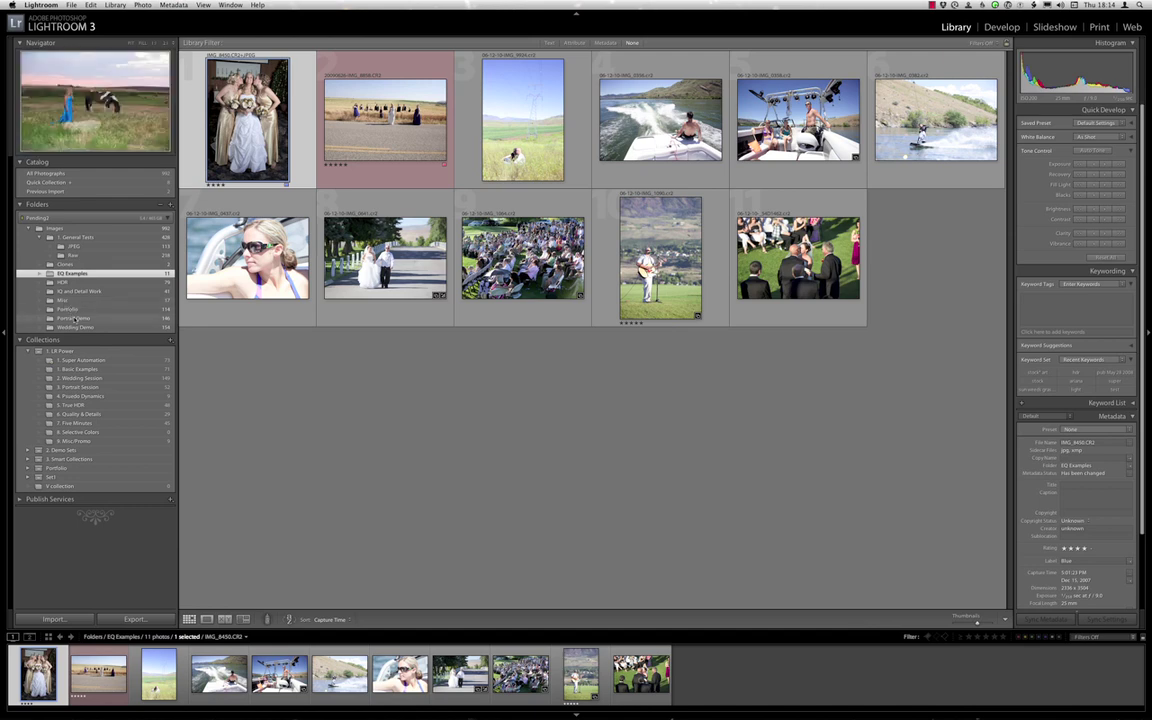
pyautogui.click(73, 318)
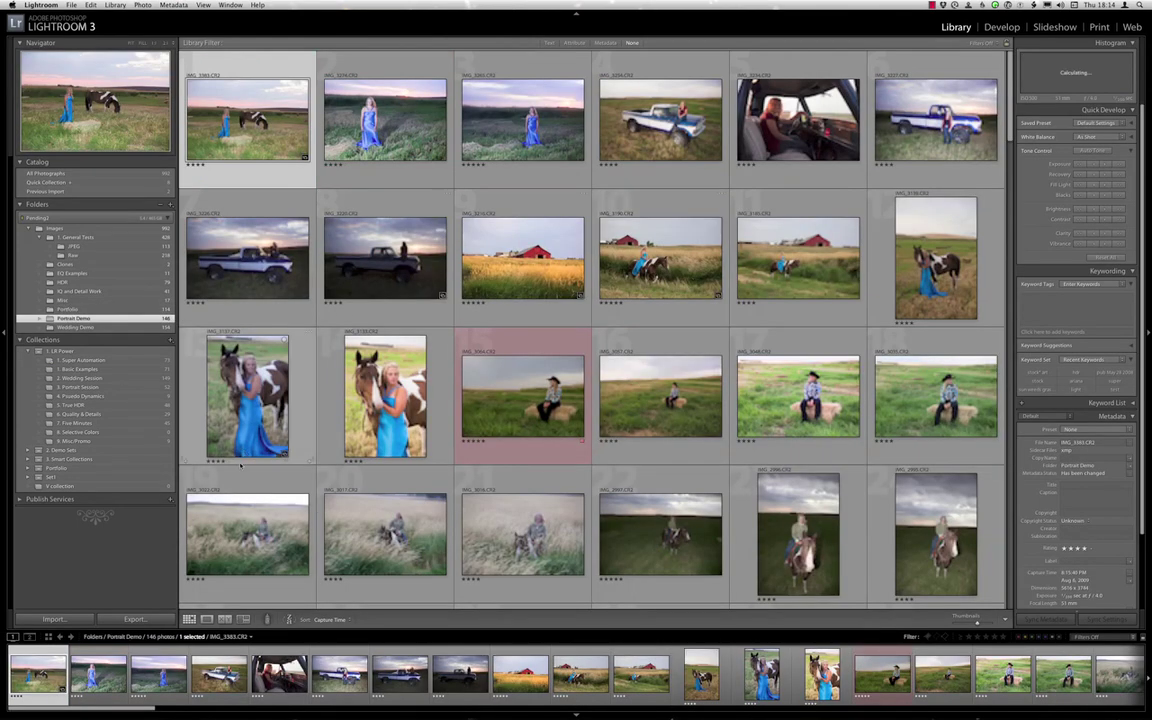
pyautogui.click(338, 376)
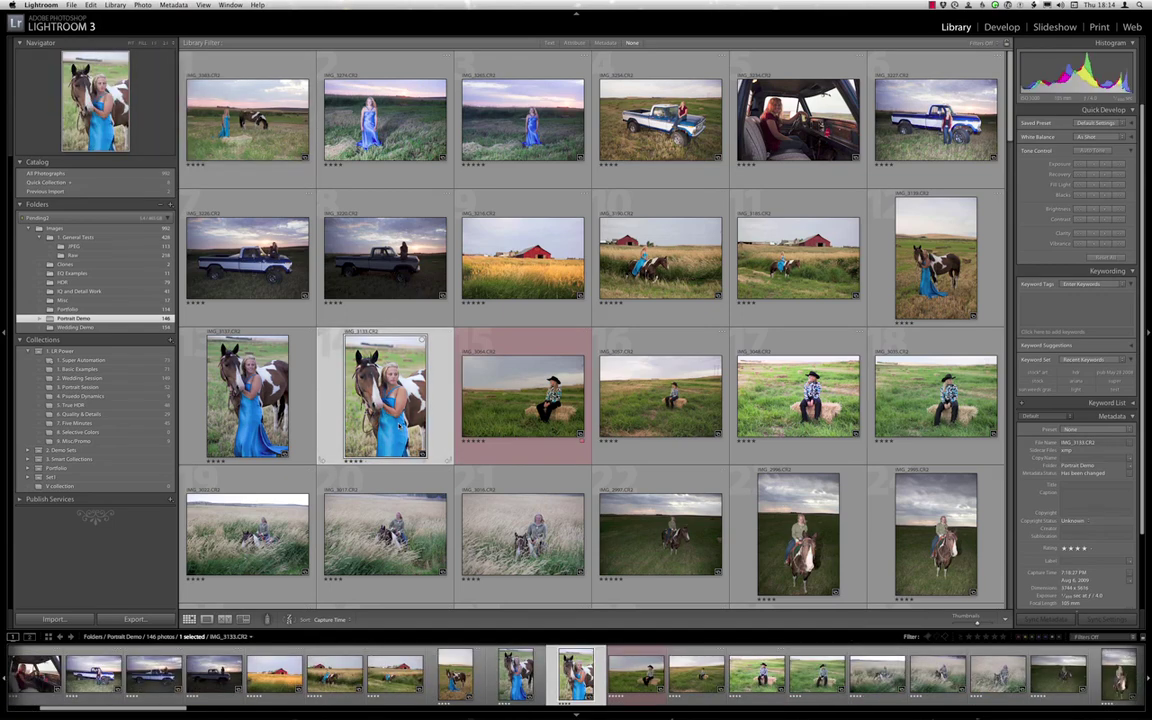
pyautogui.doubleClick(399, 427)
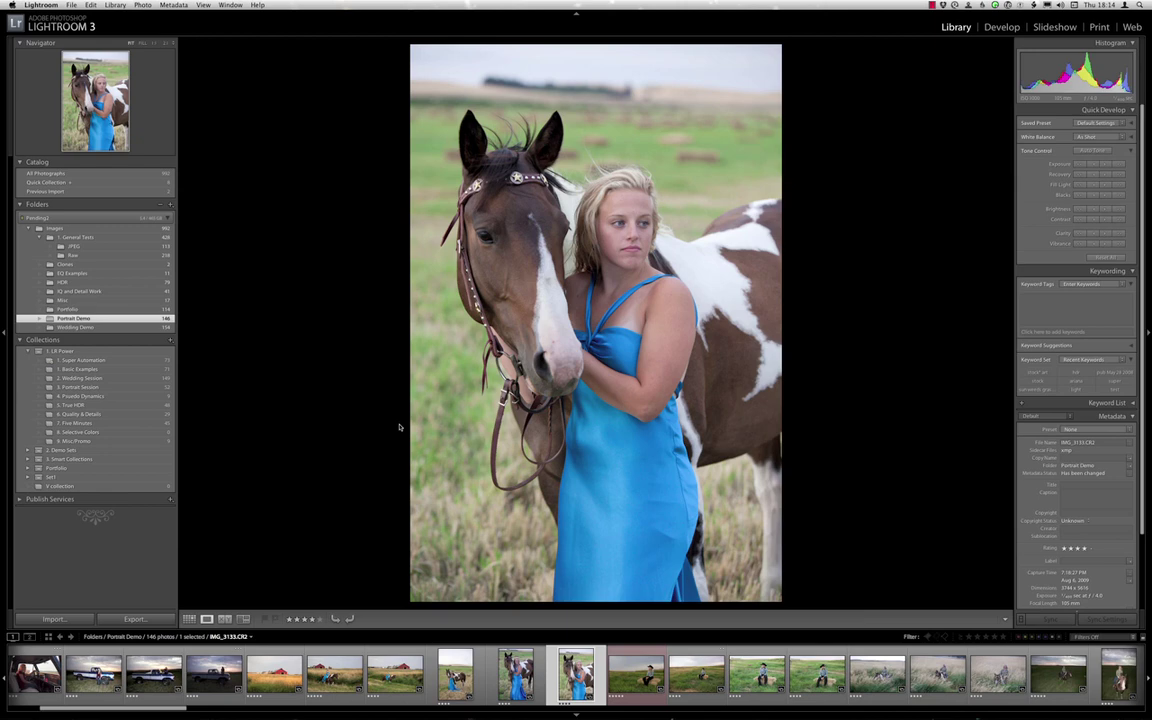
pyautogui.click(618, 226)
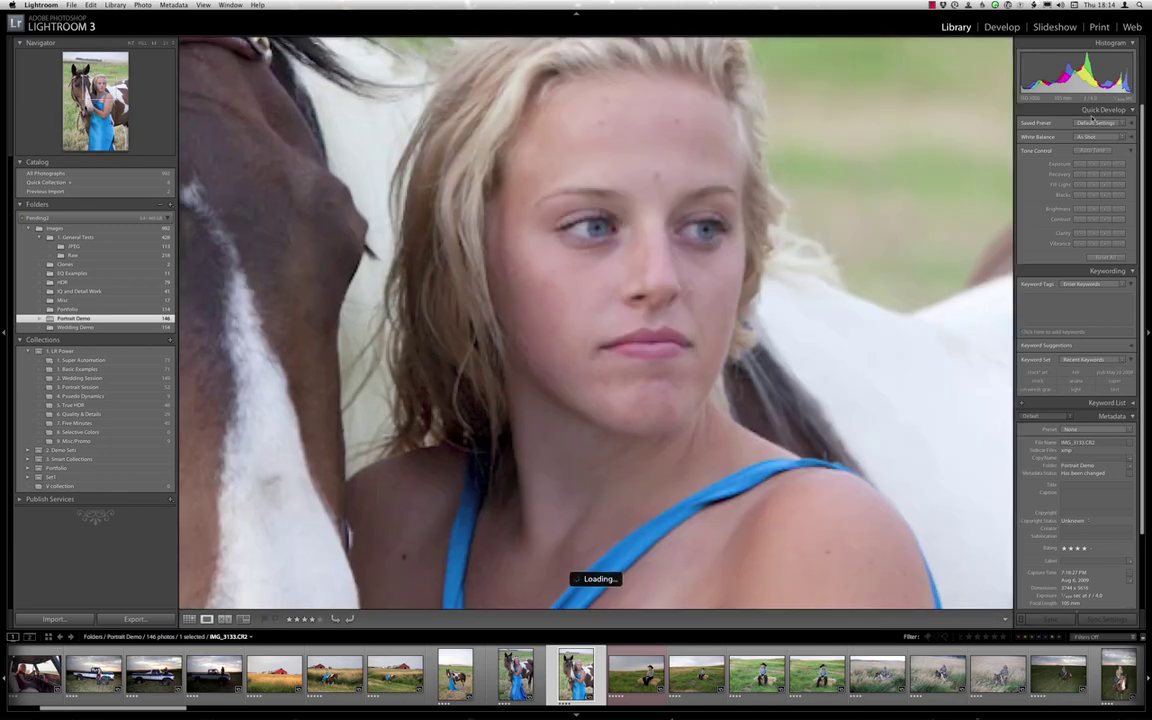
# Bring the portrait into Develop at close-up view of the face and activate Red Eye Correction.
pyautogui.press('d')
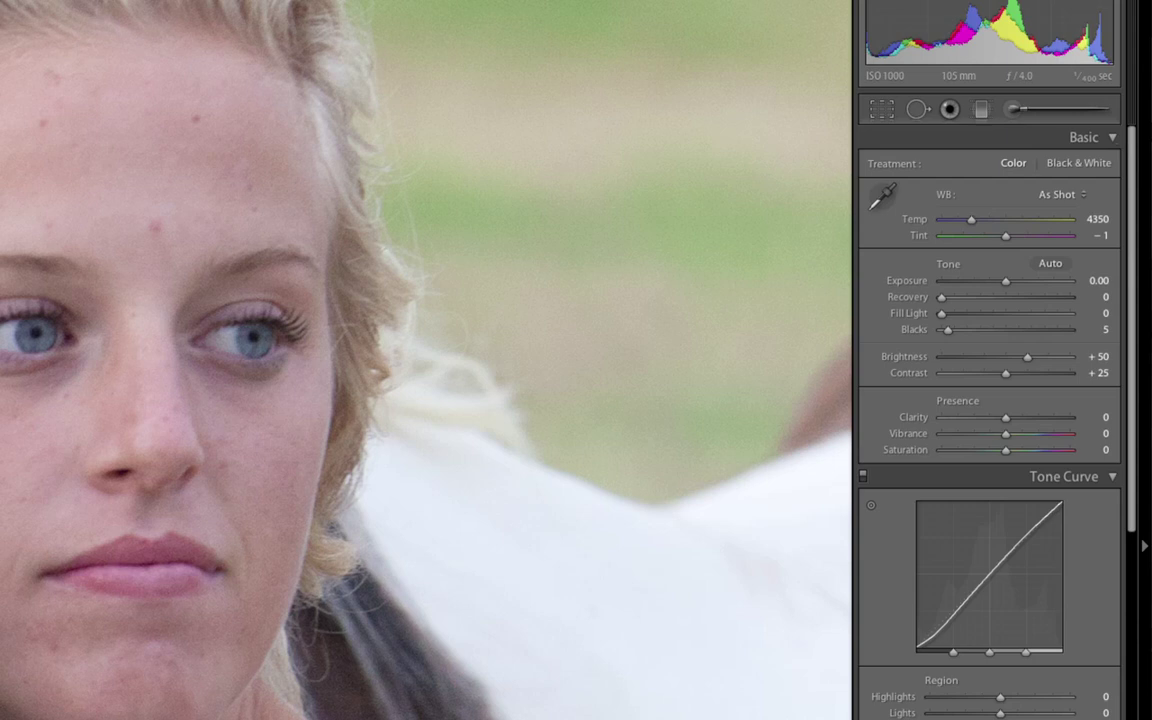
pyautogui.press('Right')
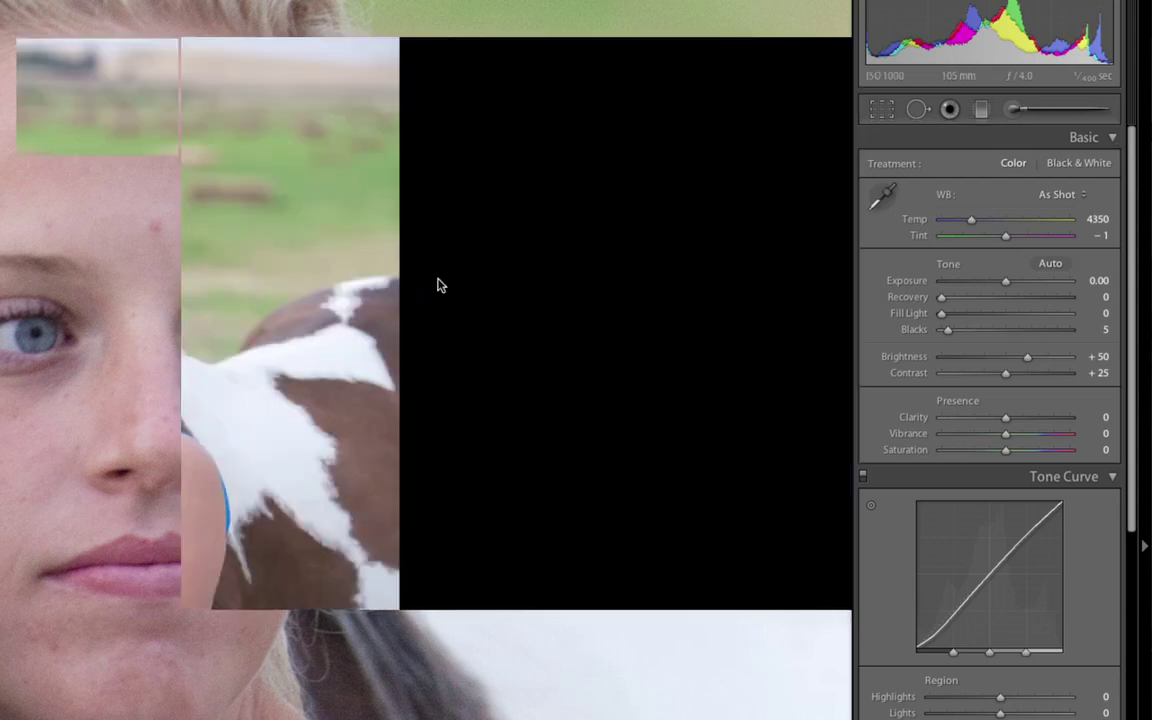
pyautogui.press('z')
pyautogui.press('z')
pyautogui.press('z')
pyautogui.press('z')
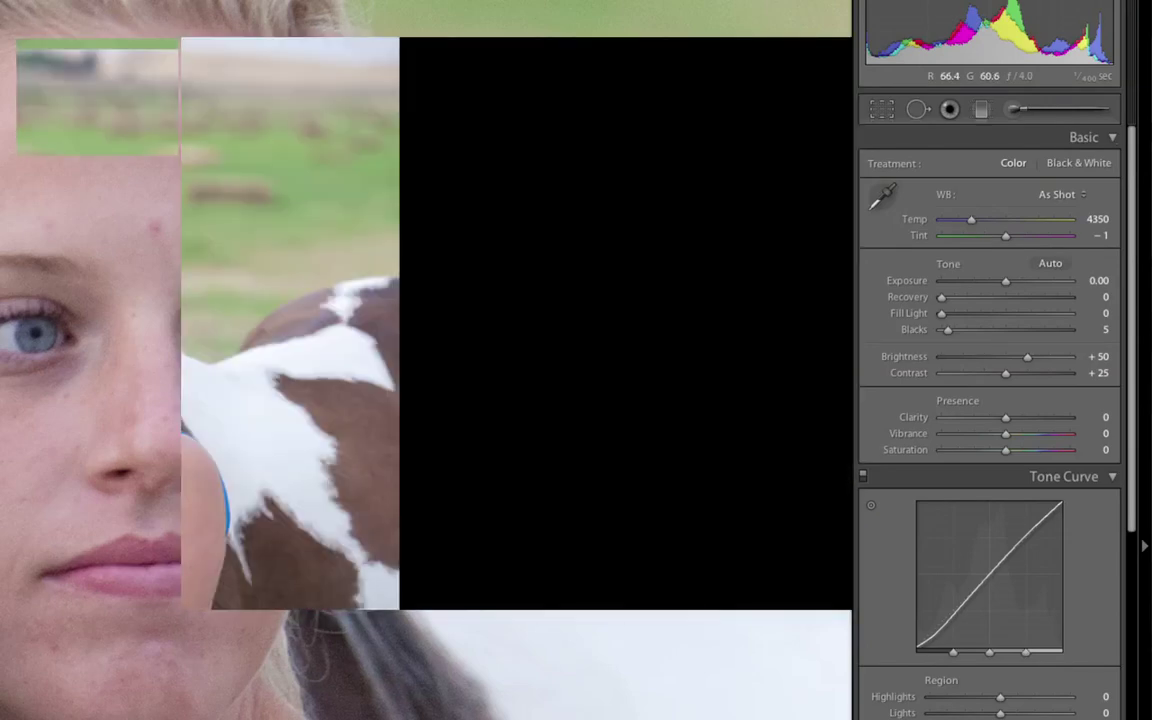
pyautogui.press('z')
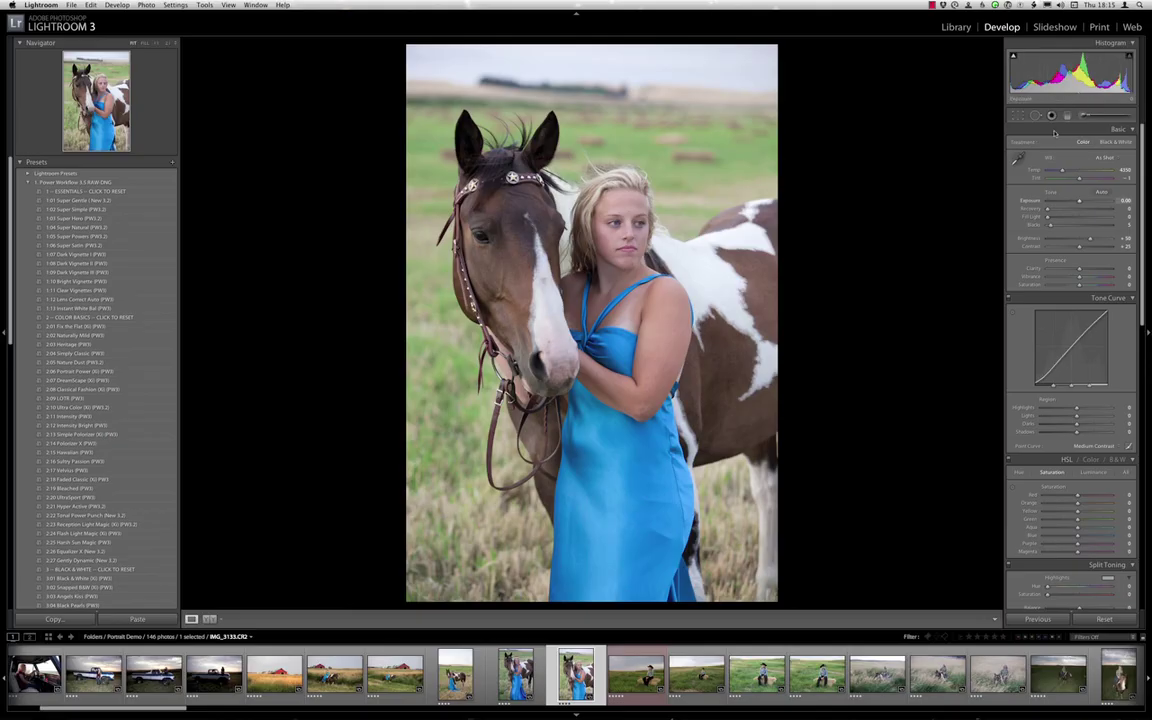
pyautogui.press('z')
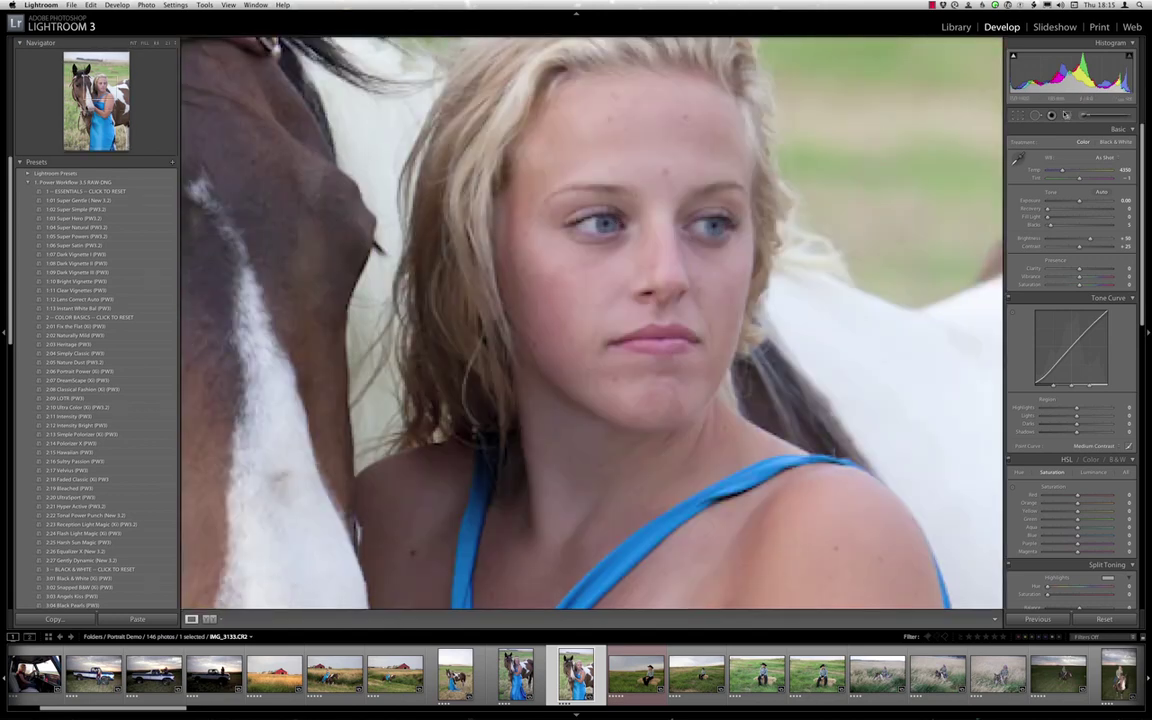
pyautogui.click(1051, 117)
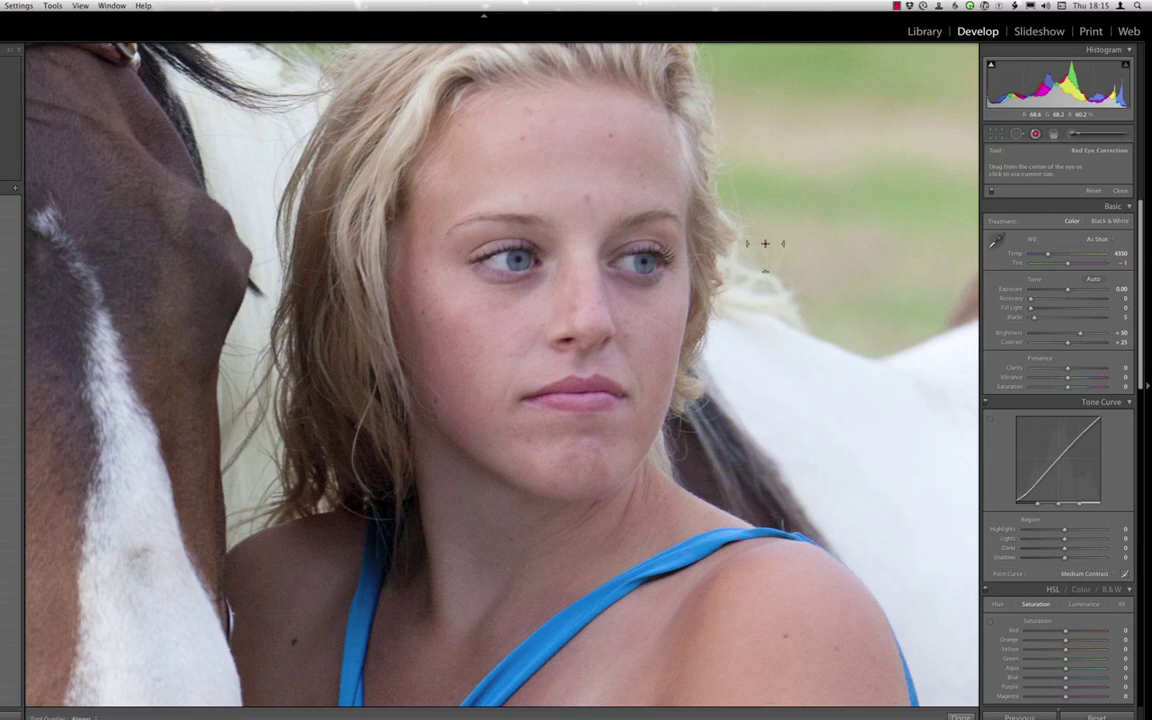
# Try to apply Red Eye Correction to each of the woman's eyes and to the bridge of her nose.
pyautogui.click(490, 258)
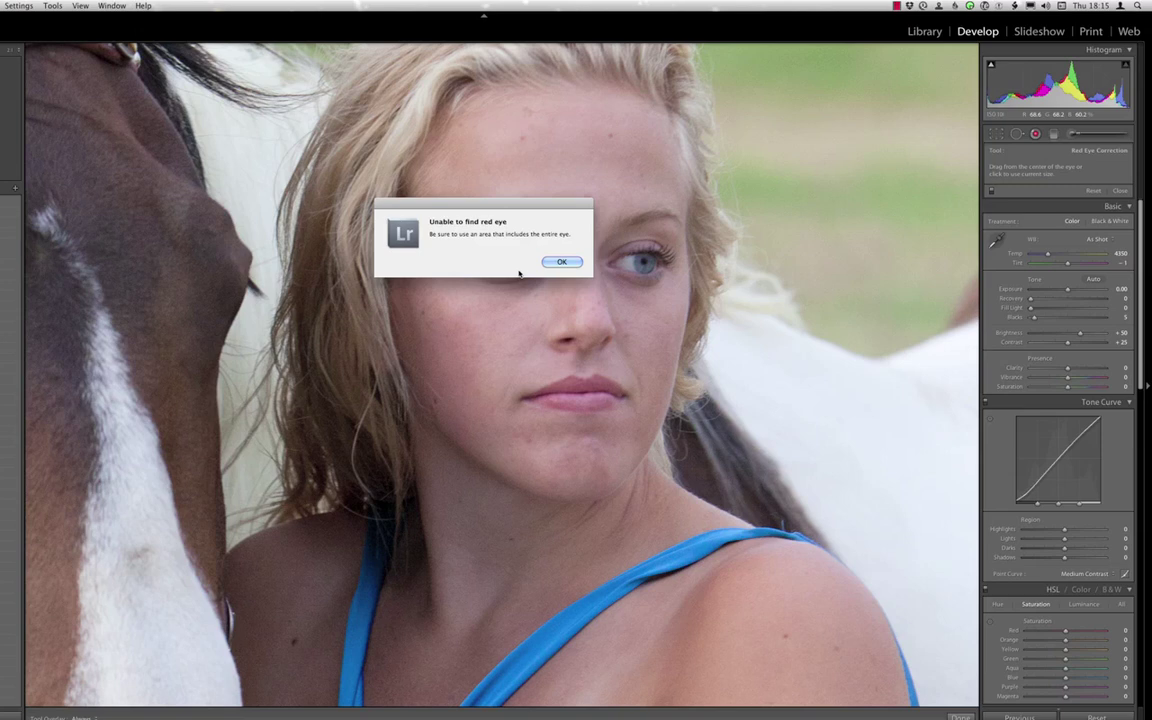
pyautogui.click(561, 262)
pyautogui.click(515, 260)
pyautogui.click(561, 262)
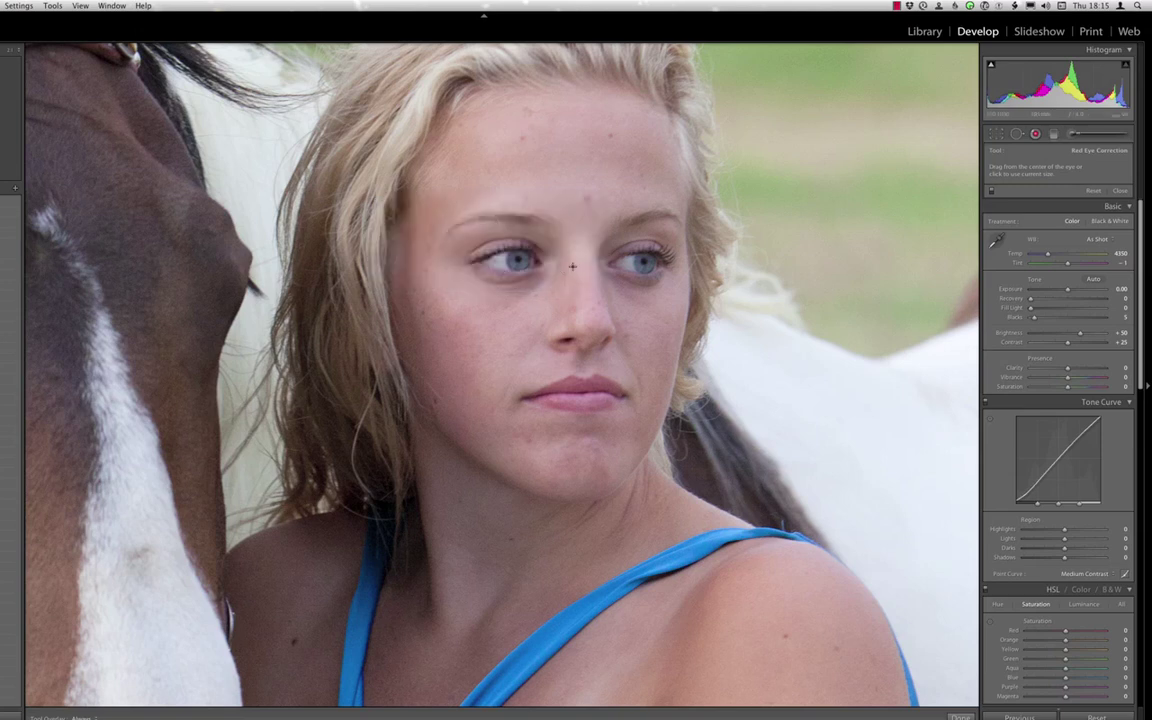
pyautogui.click(646, 272)
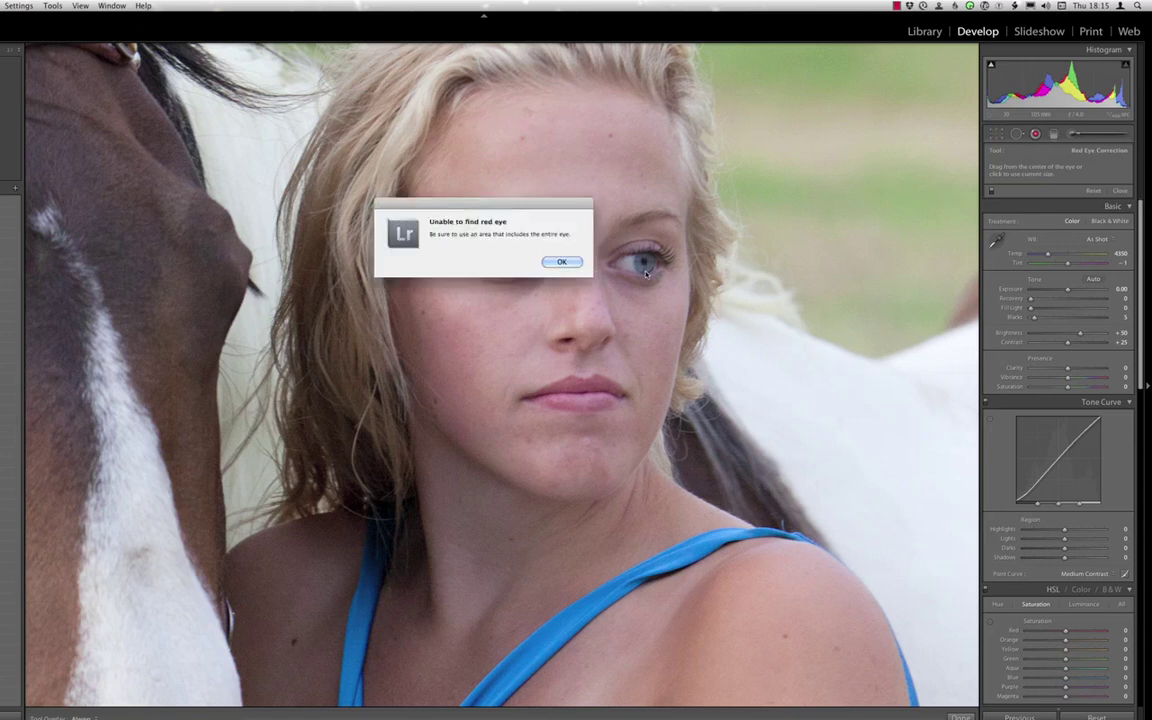
pyautogui.click(564, 262)
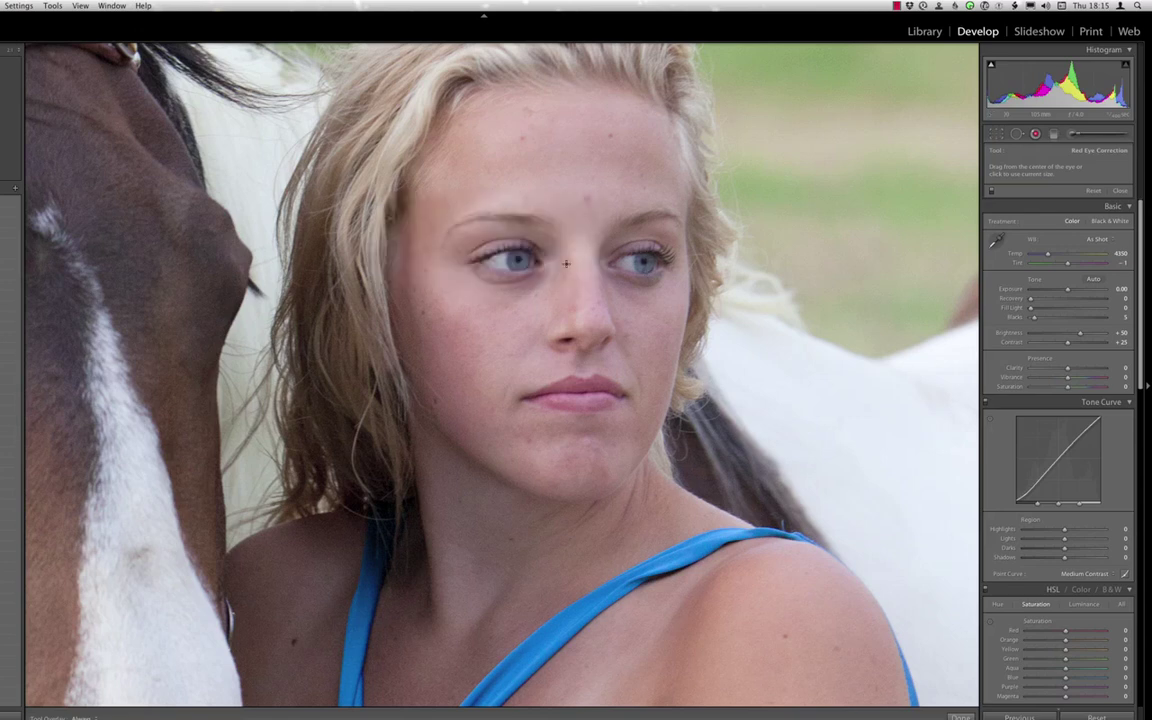
pyautogui.click(566, 264)
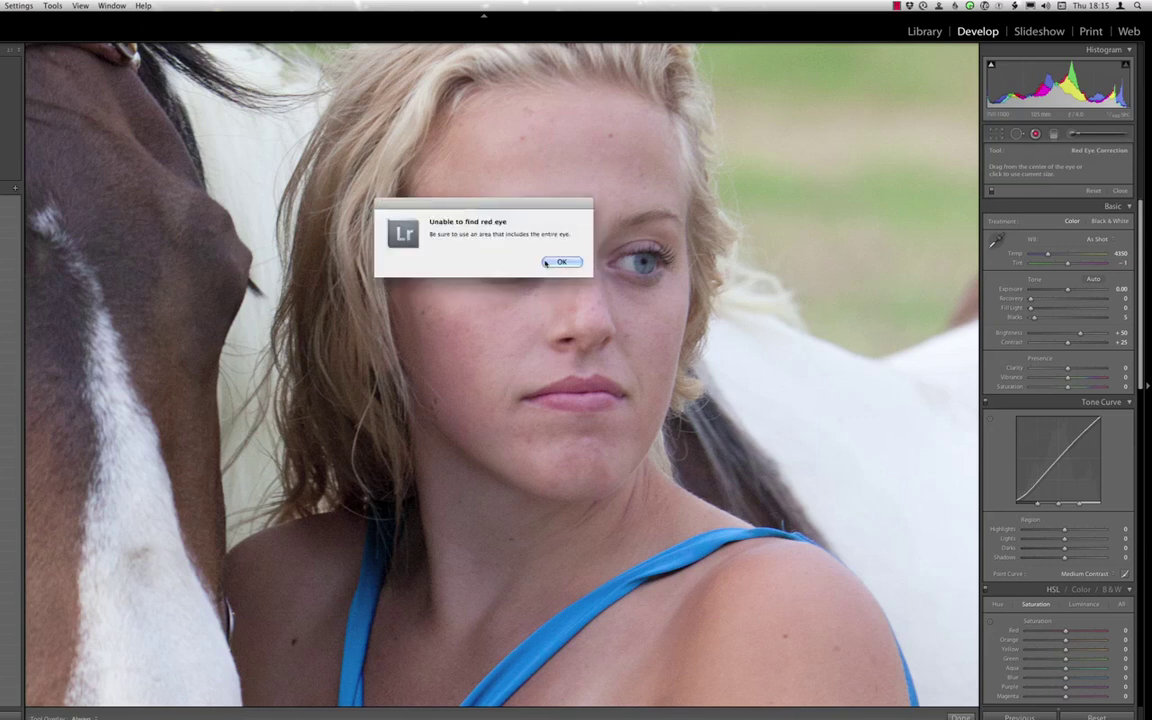
pyautogui.click(556, 262)
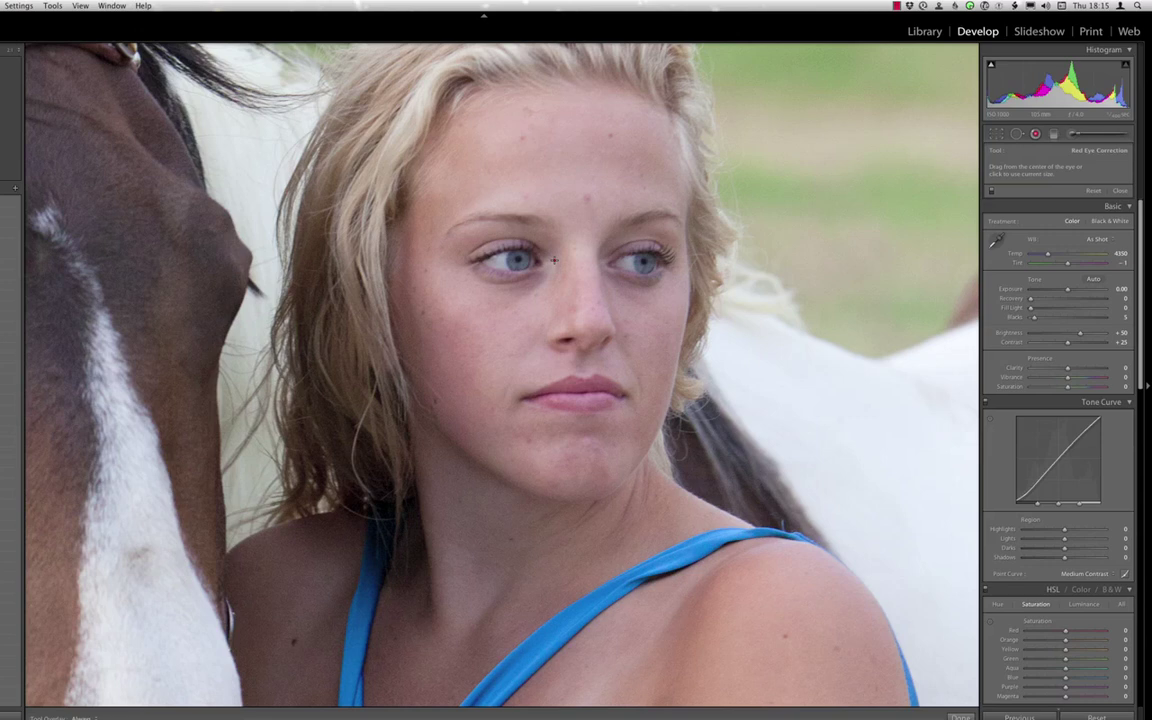
# Draw a red eye correction around the outer corner of the eye nearer the horse's head, delete it, and retry on the same spot.
pyautogui.moveTo(488, 258); pyautogui.dragTo(513, 289)
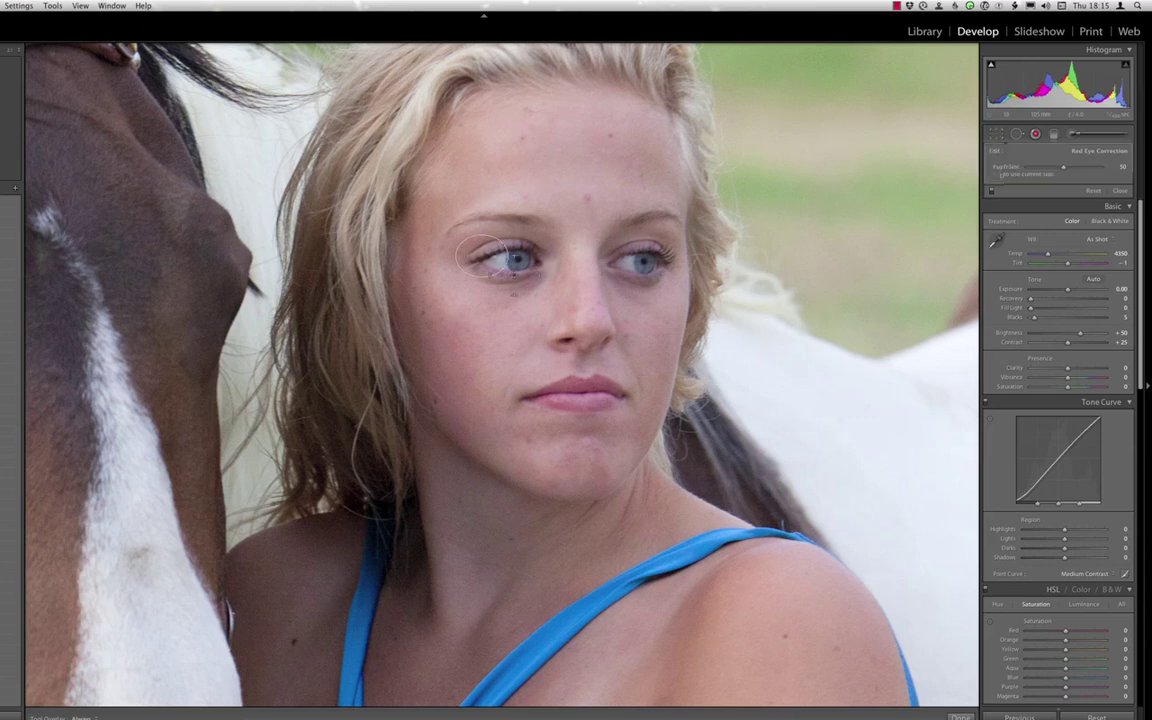
pyautogui.press('Delete')
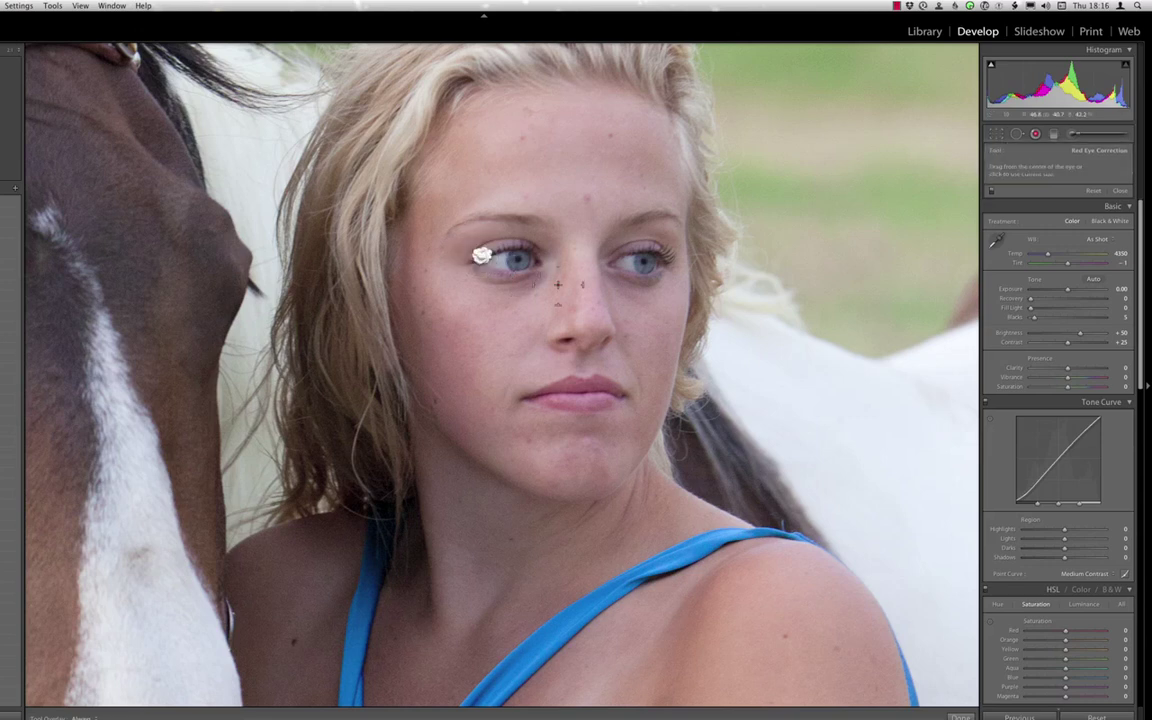
pyautogui.click(481, 257)
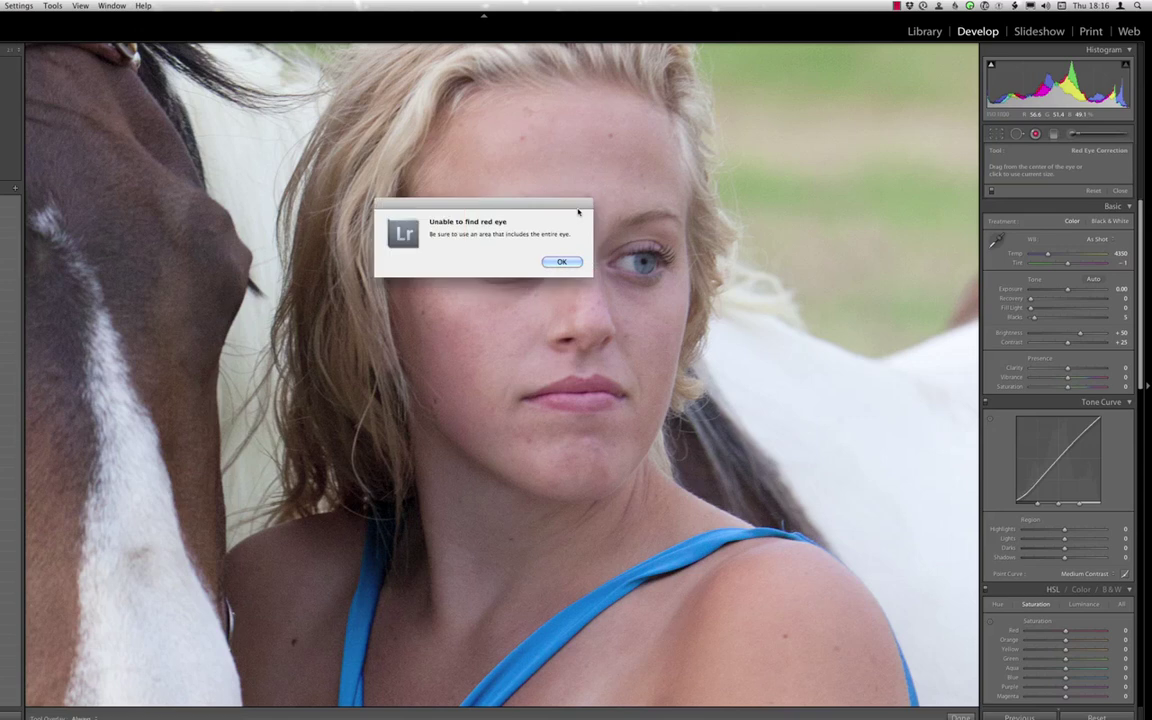
pyautogui.click(563, 262)
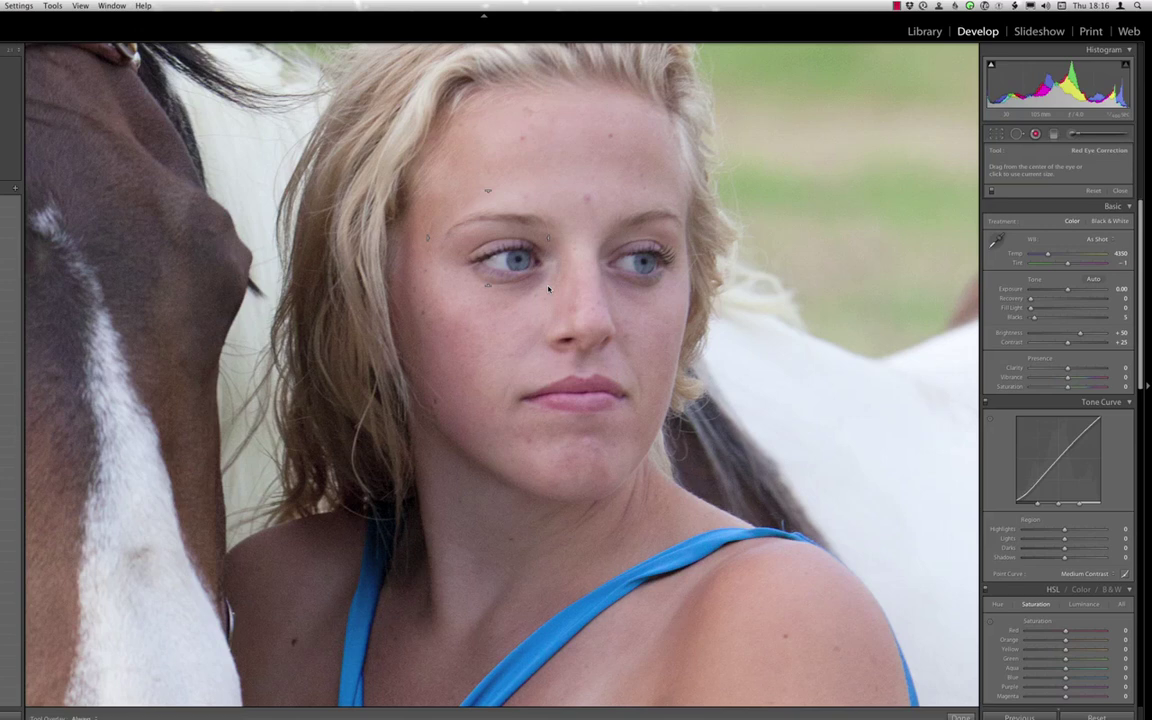
# Test a red eye correction centred on each pupil in turn, removing the first and undoing the second.
pyautogui.click(517, 261)
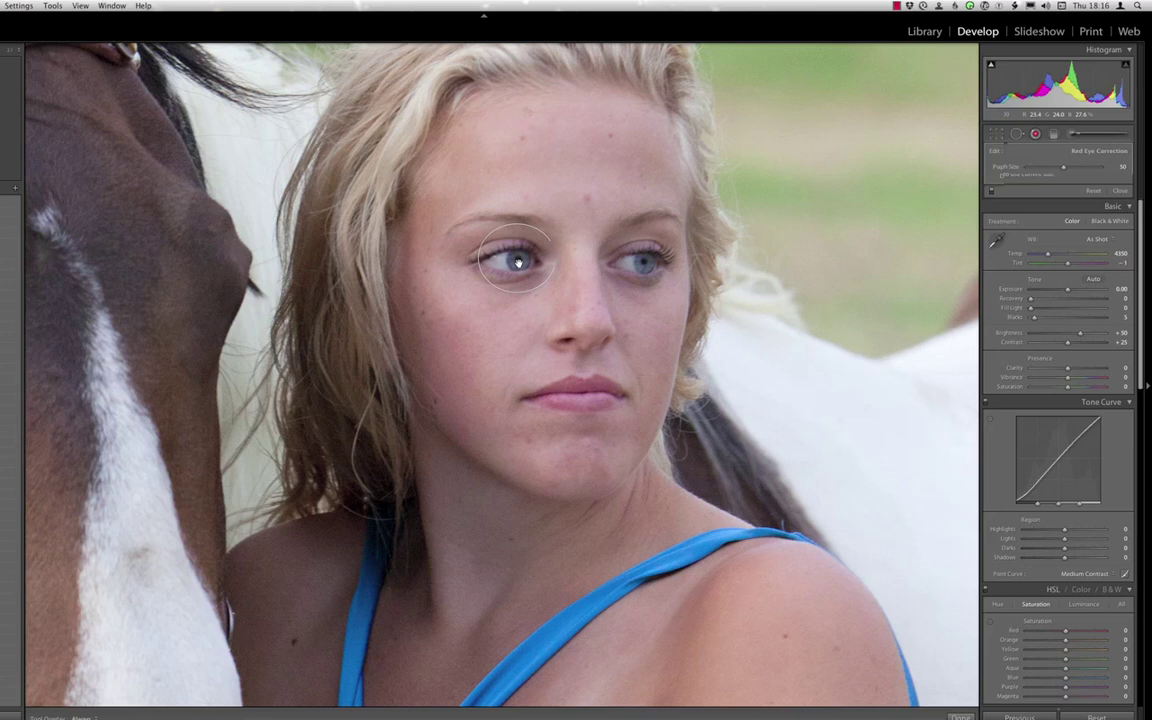
pyautogui.click(518, 262)
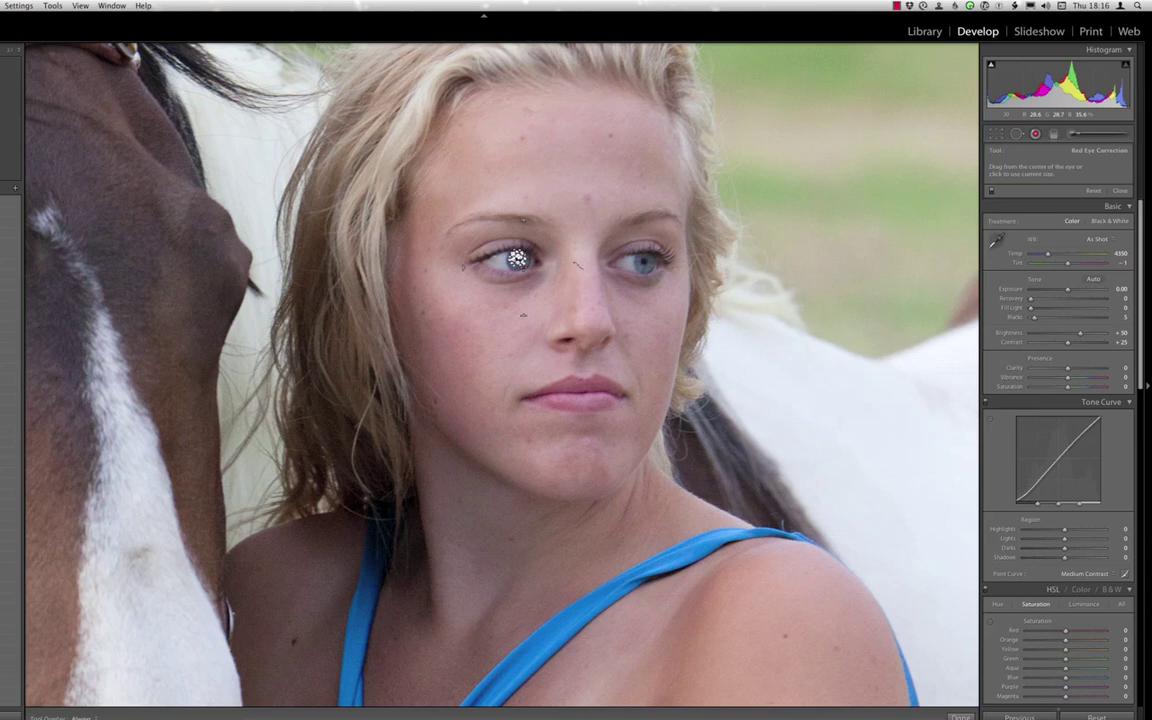
pyautogui.click(644, 263)
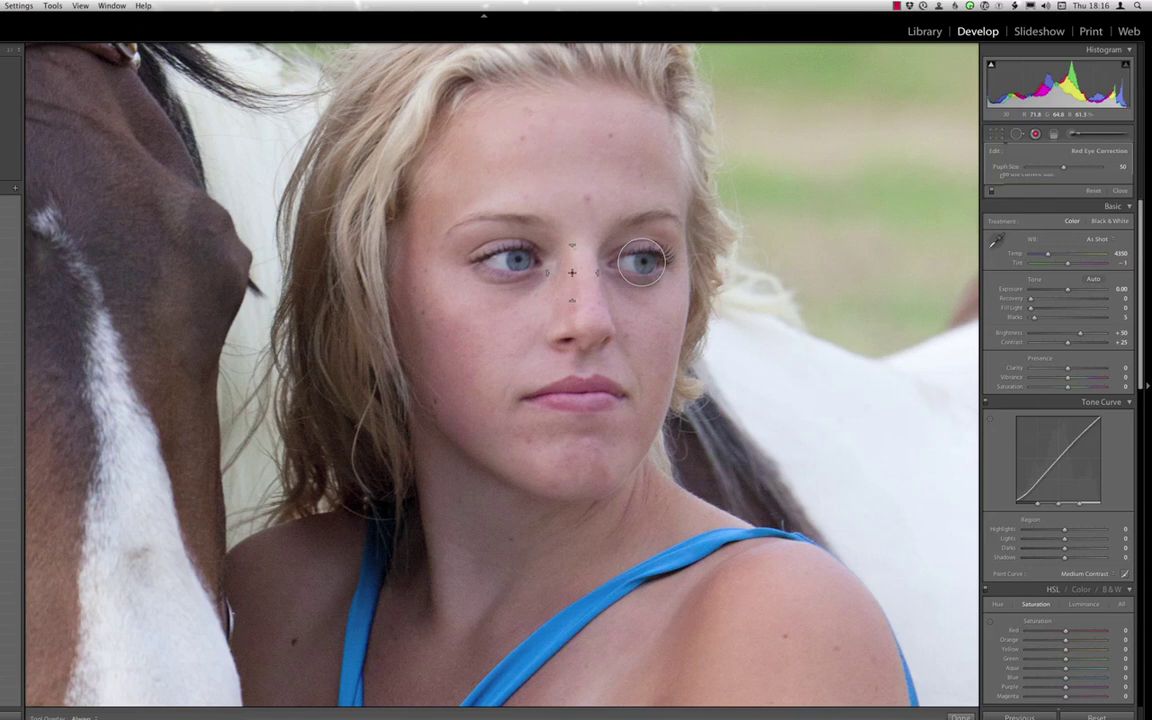
pyautogui.press('super+z')
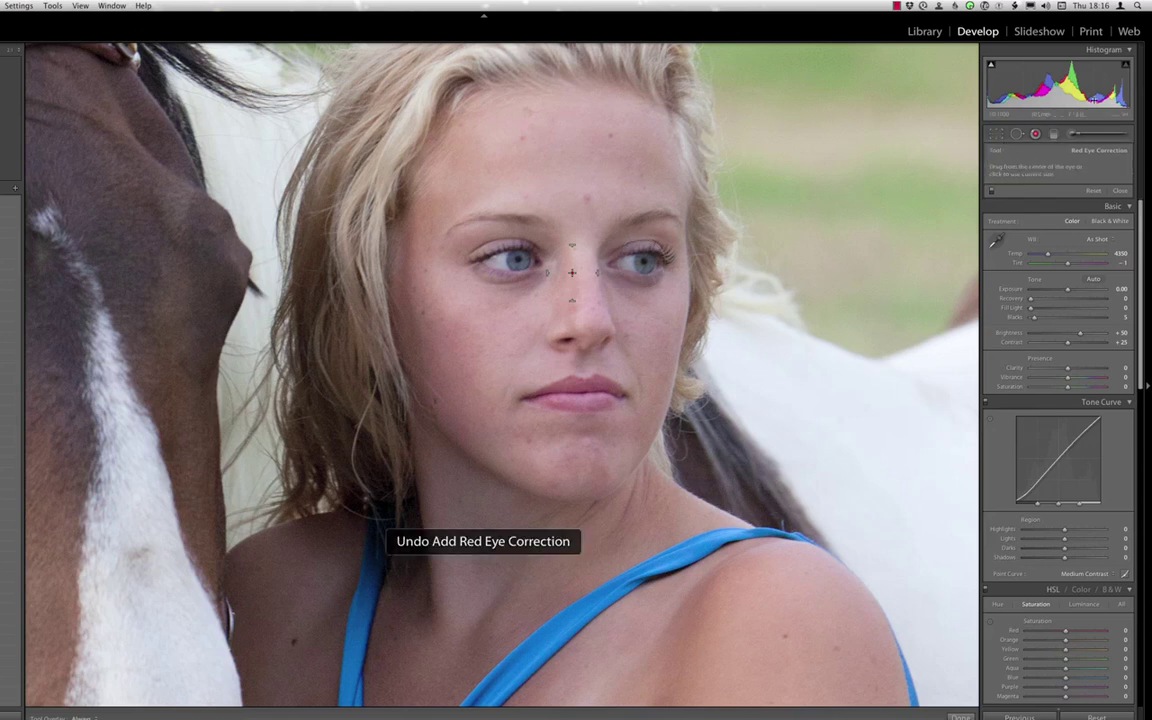
# Reopen Red Eye Correction on the reframed face, try it on the forehead, and leave the tool.
pyautogui.click(1035, 134)
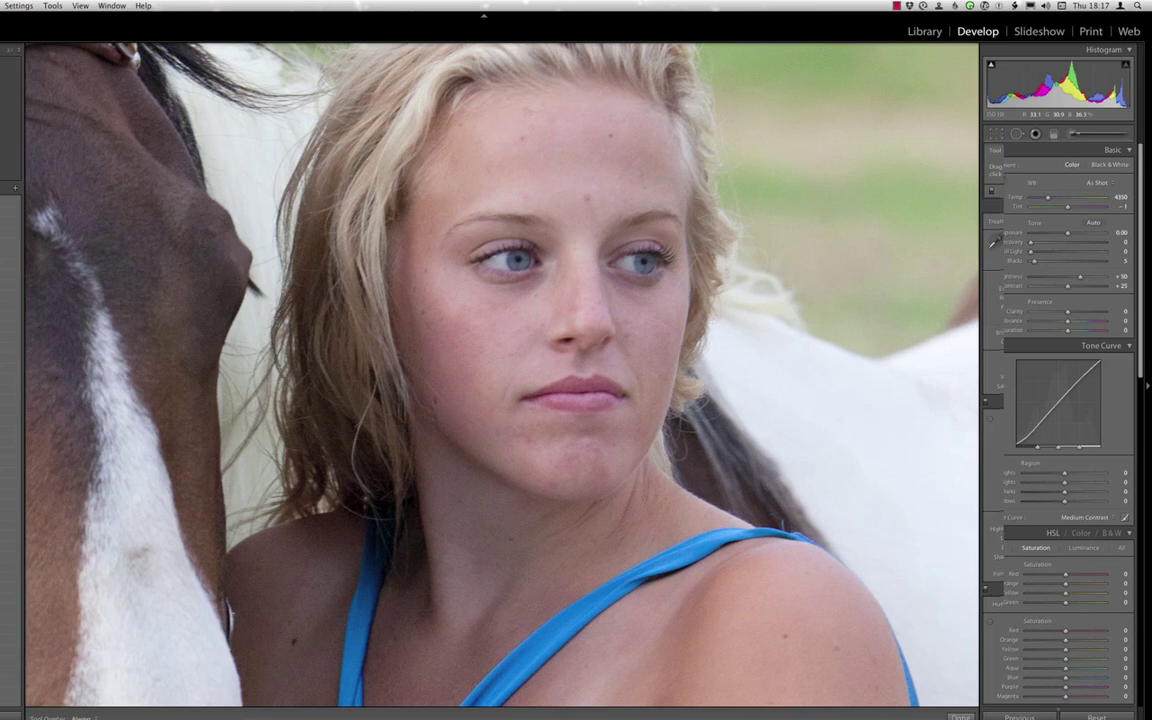
pyautogui.click(538, 283)
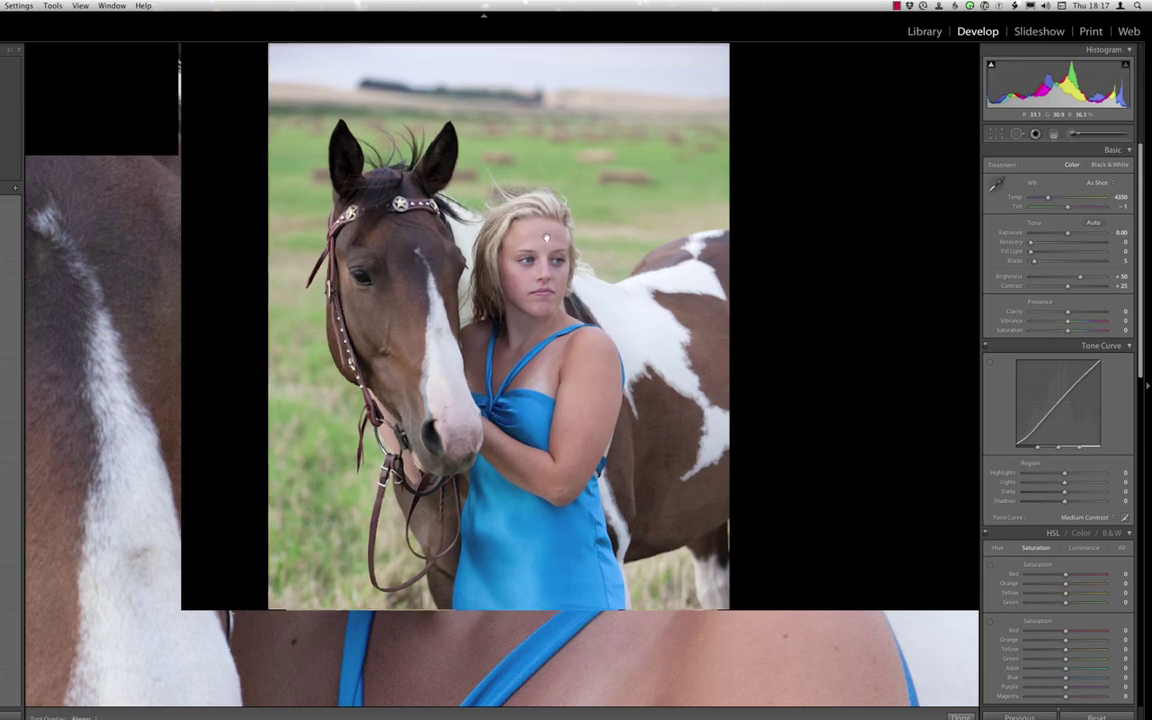
pyautogui.click(570, 262)
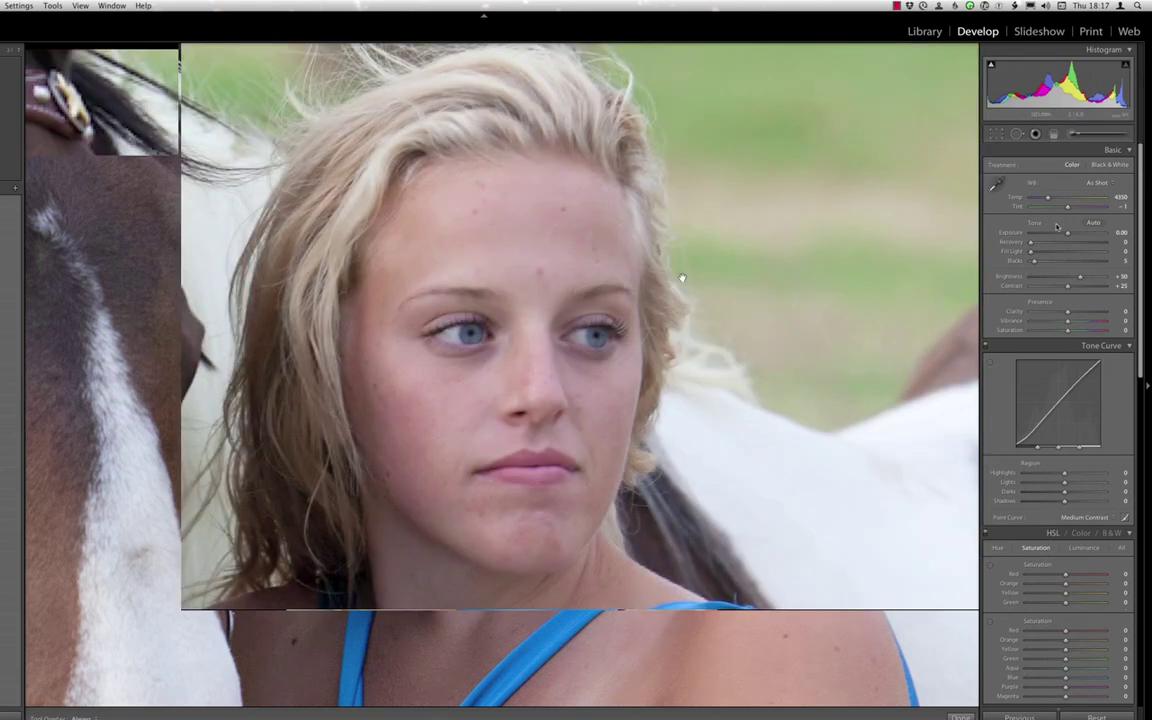
pyautogui.click(1035, 133)
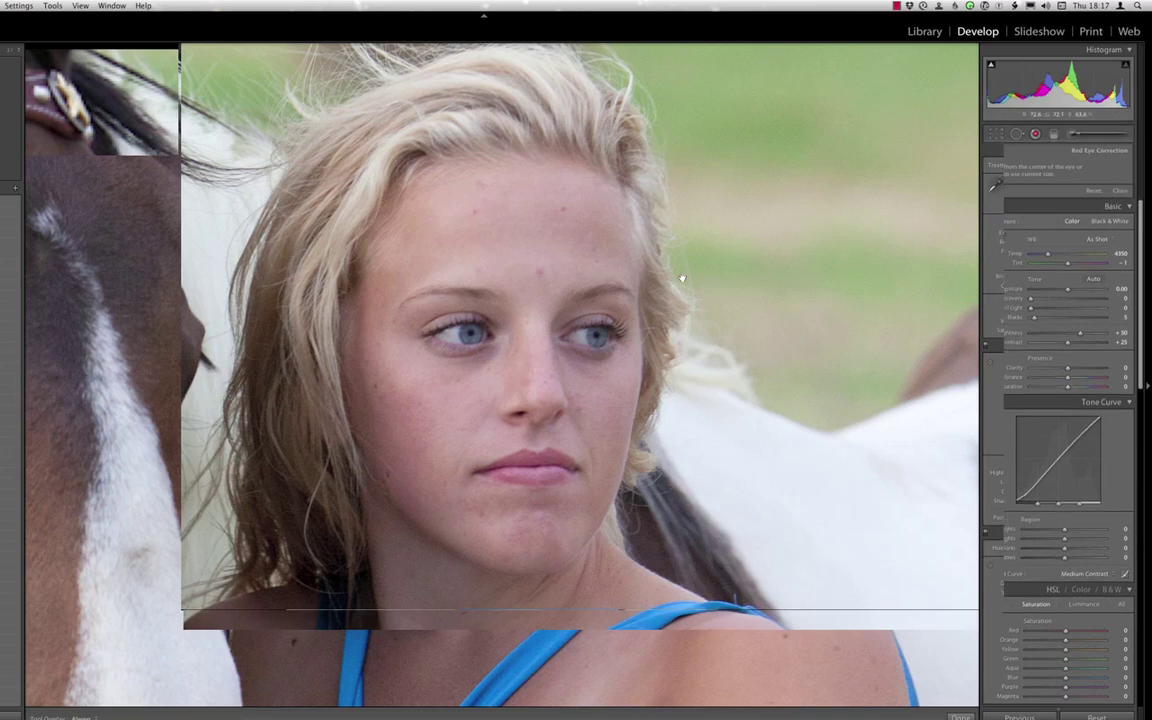
pyautogui.click(540, 262)
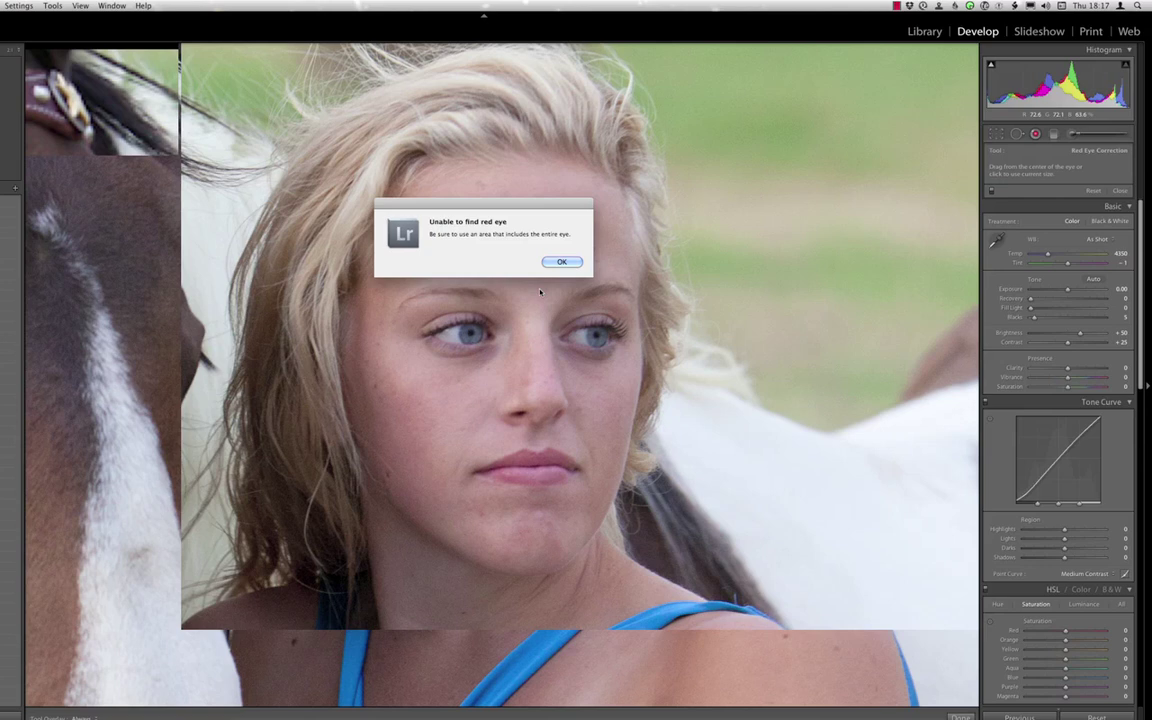
pyautogui.click(553, 261)
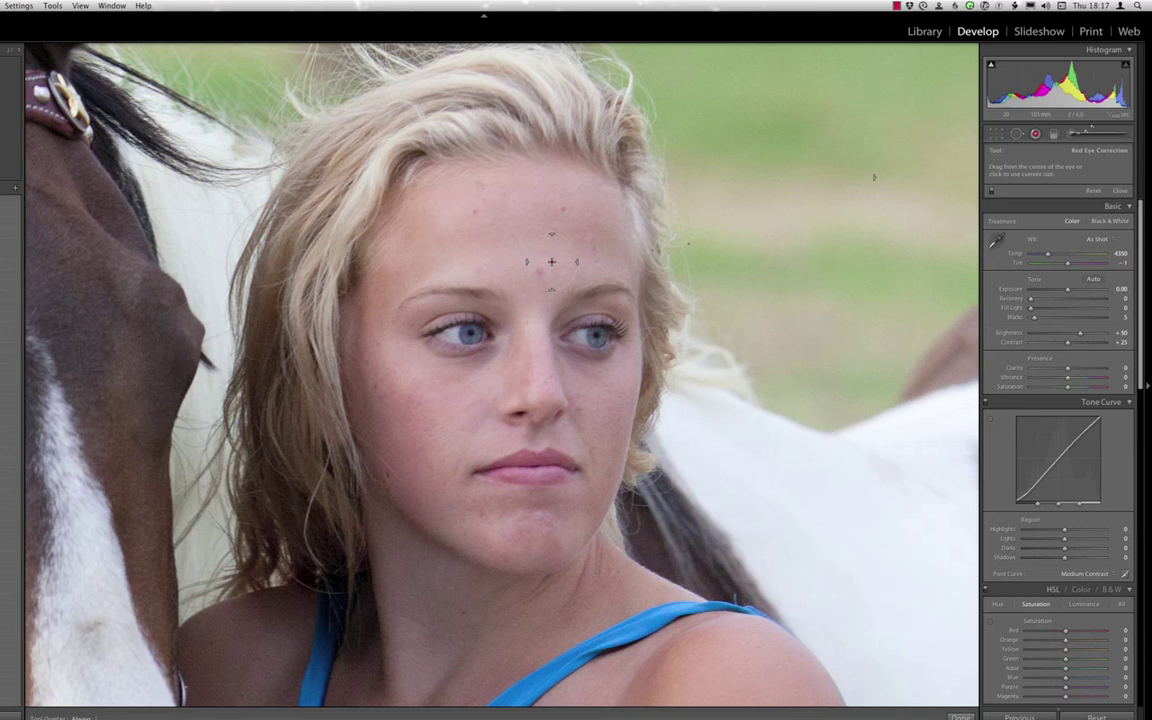
pyautogui.press('n')
pyautogui.press('n')
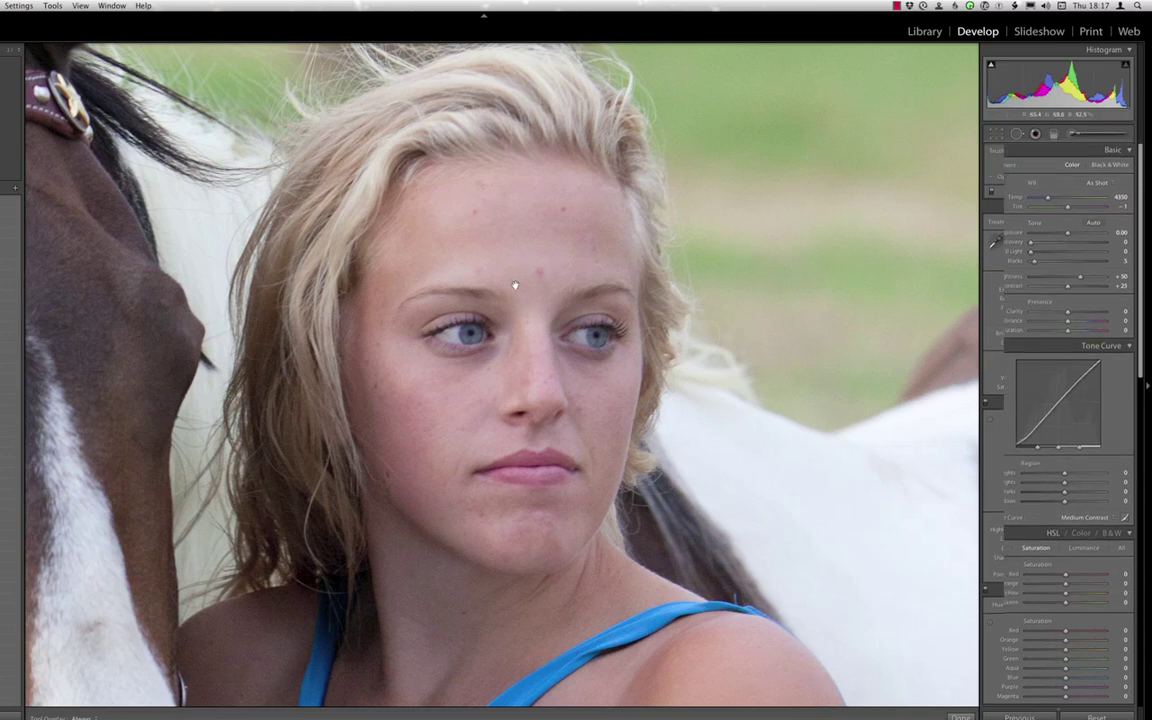
# Return to the Library grid and open the 5. True HDR collection.
pyautogui.click(515, 285)
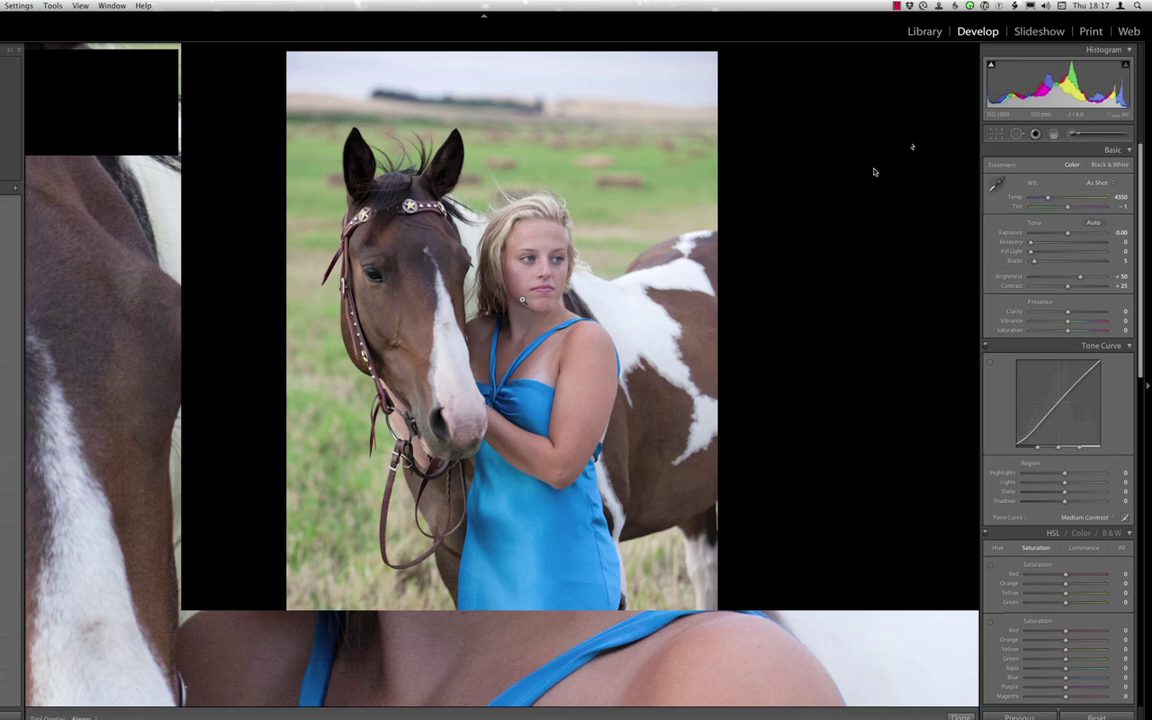
pyautogui.press('g')
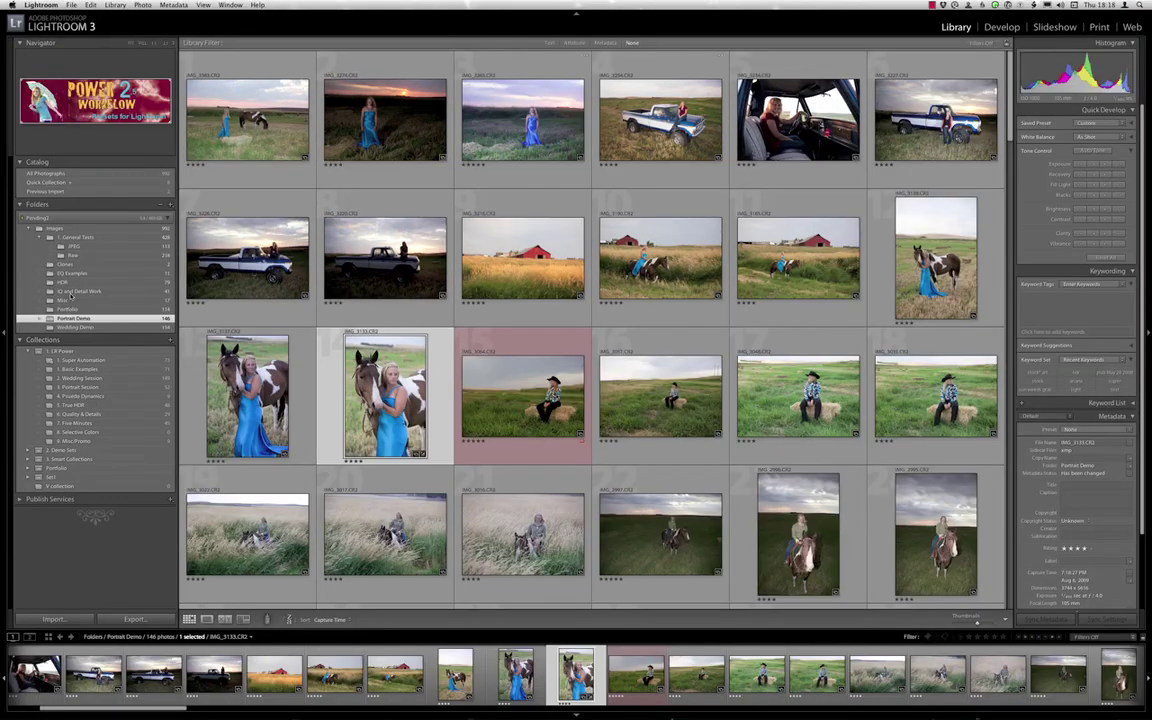
pyautogui.click(80, 405)
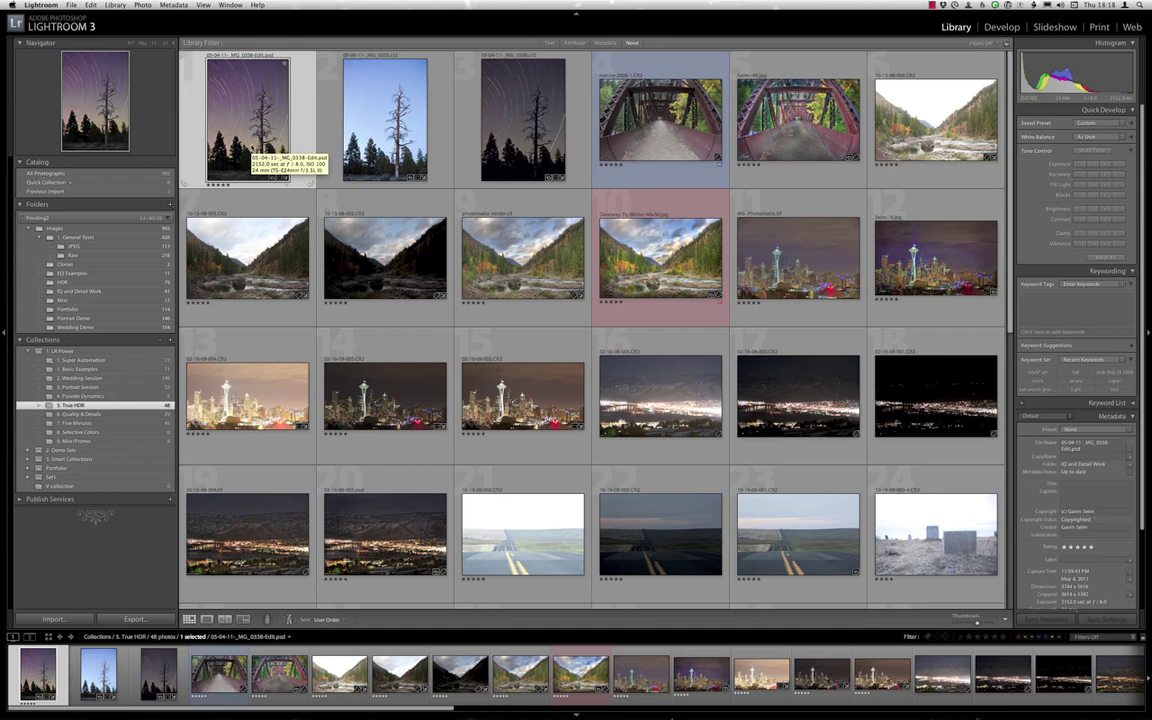
# Open the river photo photomatix render.tif in Develop and expand the preset folder containing the Flickr HDR presets.
pyautogui.click(520, 258)
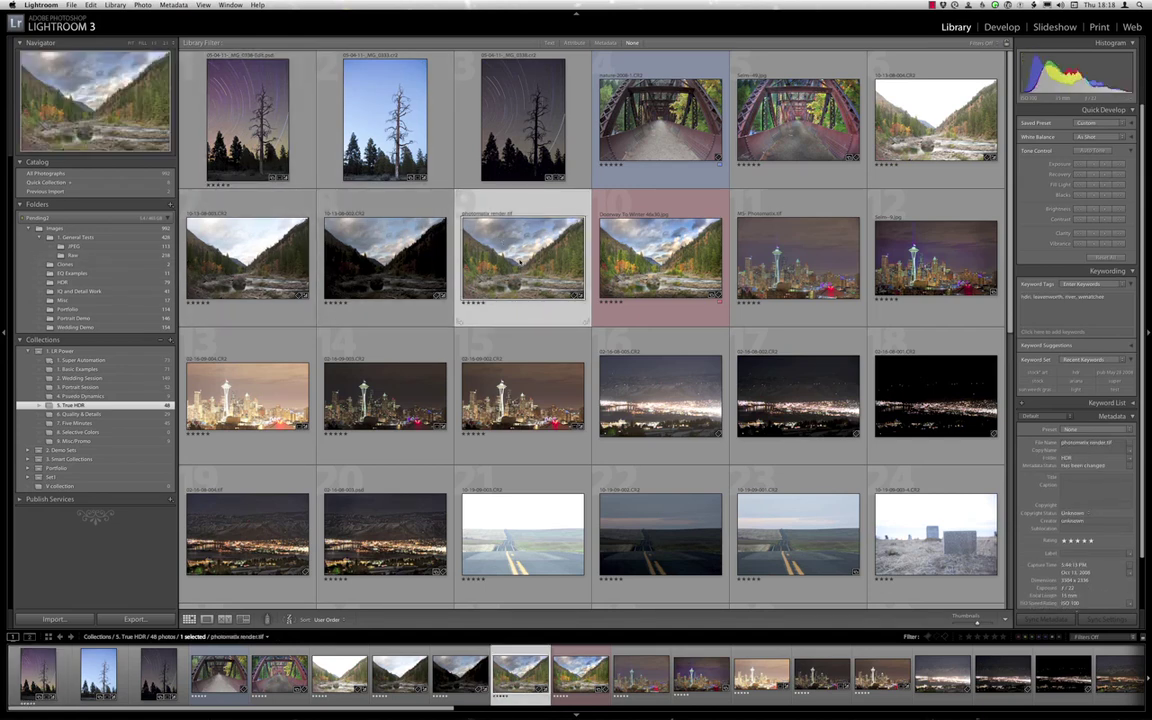
pyautogui.press('d')
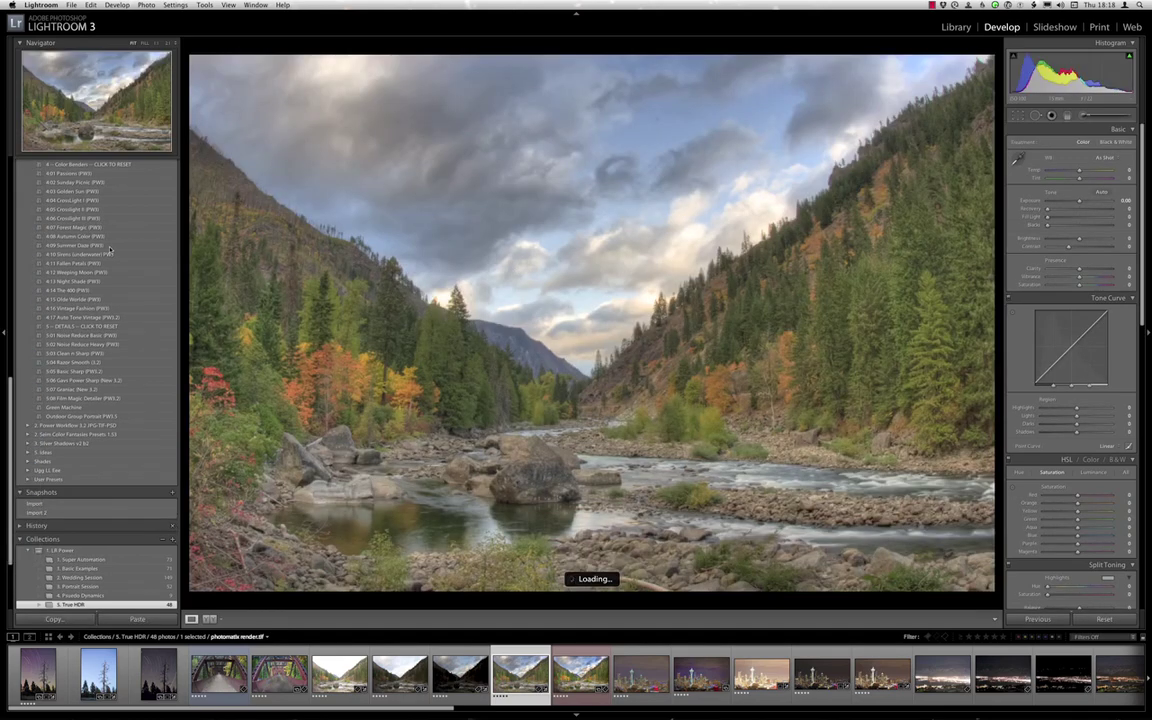
pyautogui.scroll(15, 60, 205)
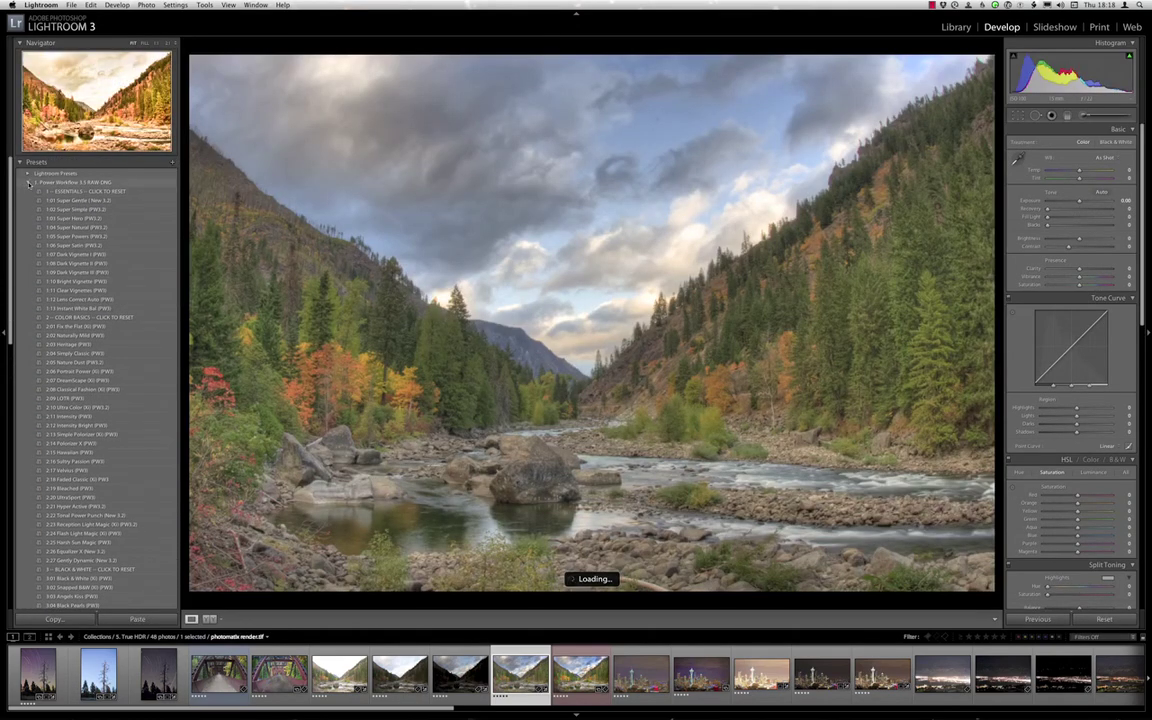
pyautogui.click(28, 182)
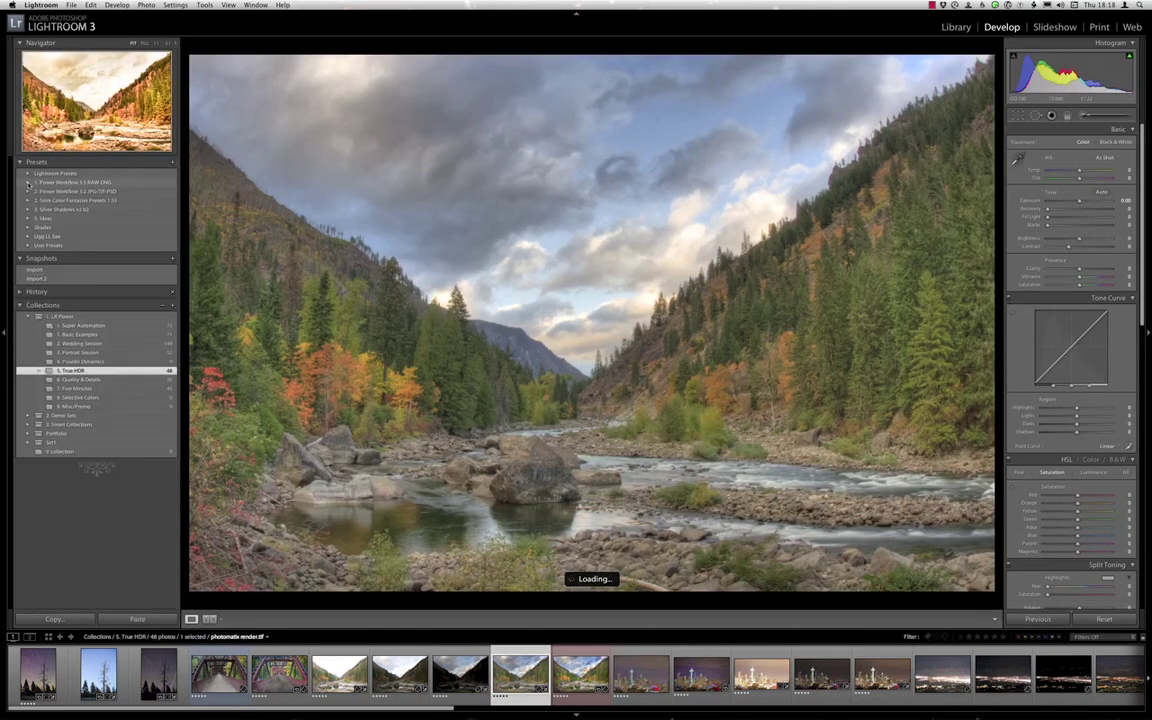
pyautogui.click(30, 236)
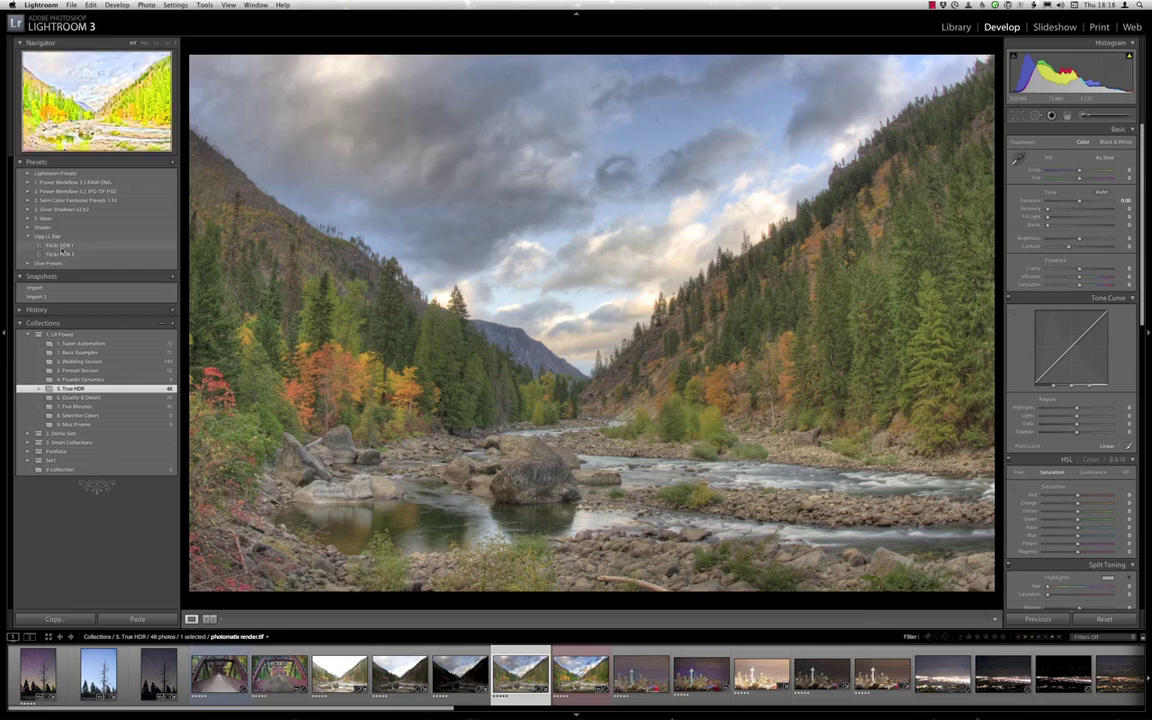
# Try the Flickr HDR I and Flickr HDR II presets on the river photo and reset its develop settings.
pyautogui.click(60, 246)
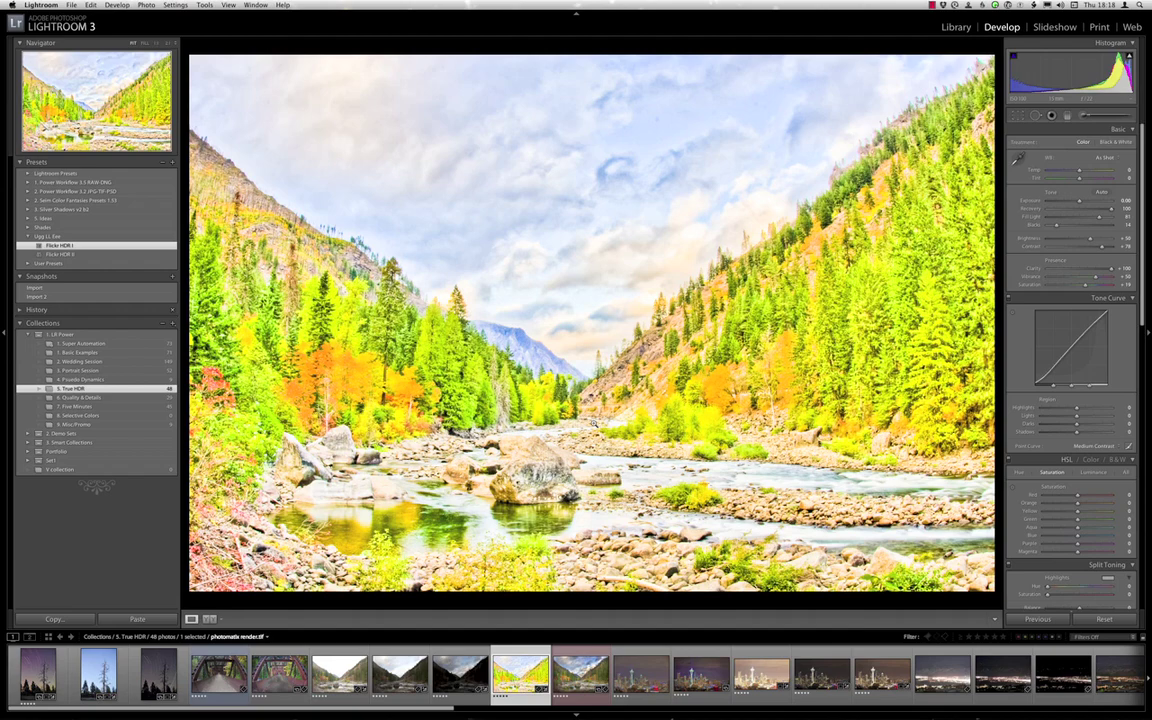
pyautogui.click(84, 255)
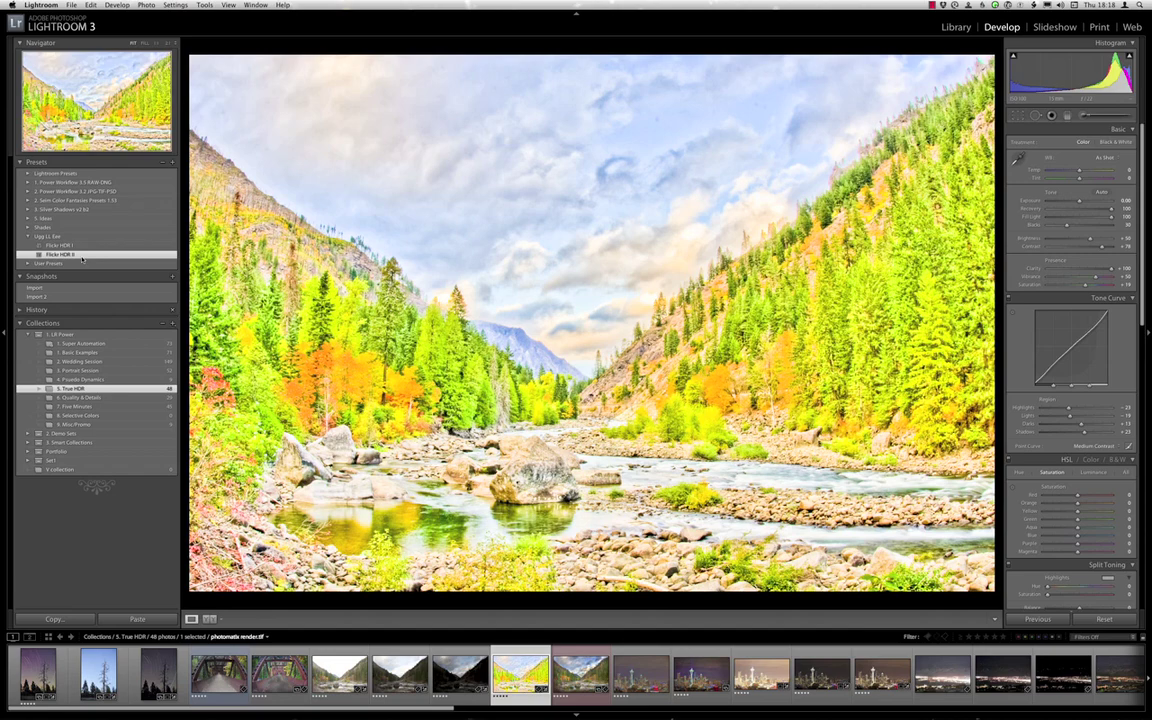
pyautogui.press('super+shift+r')
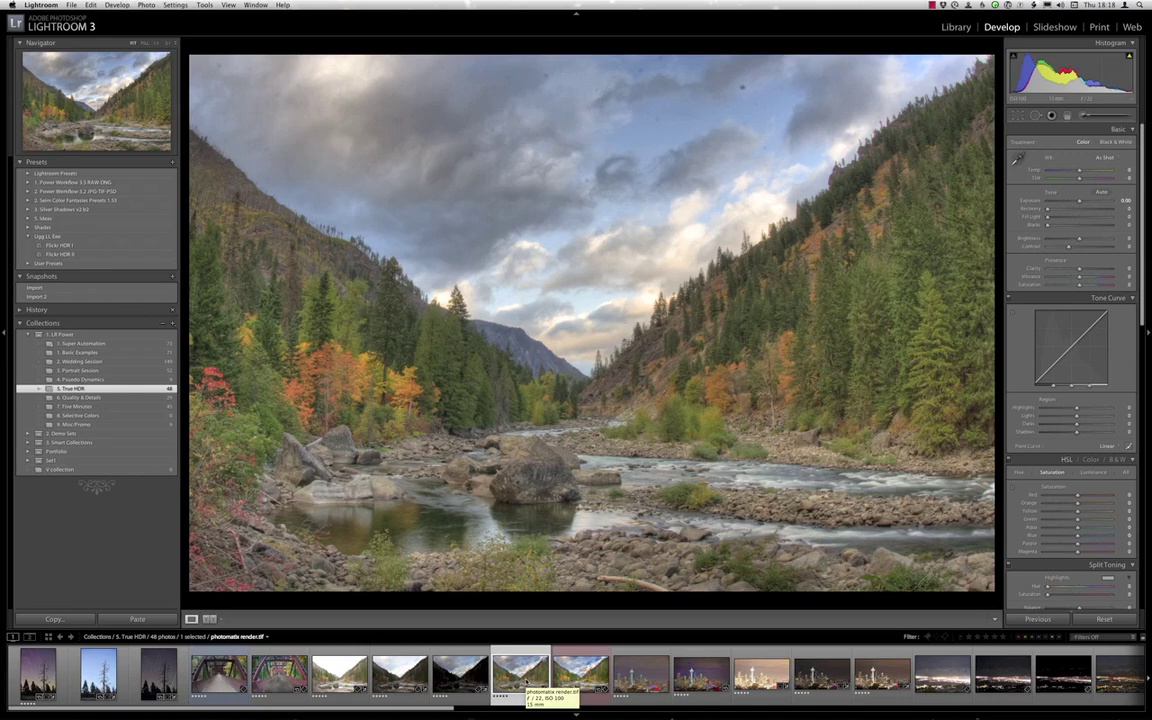
# Return to the Library and view the finished star-trail photo enlarged, comparing it with its dark night exposure.
pyautogui.press('g')
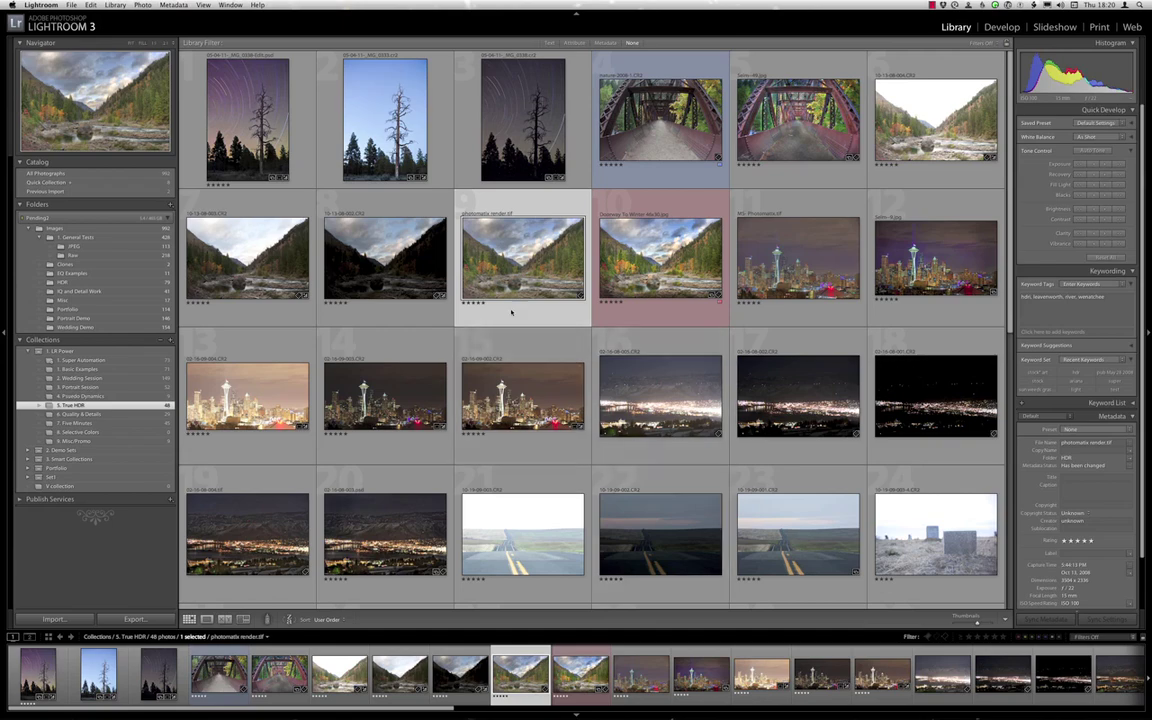
pyautogui.click(243, 135)
pyautogui.press('e')
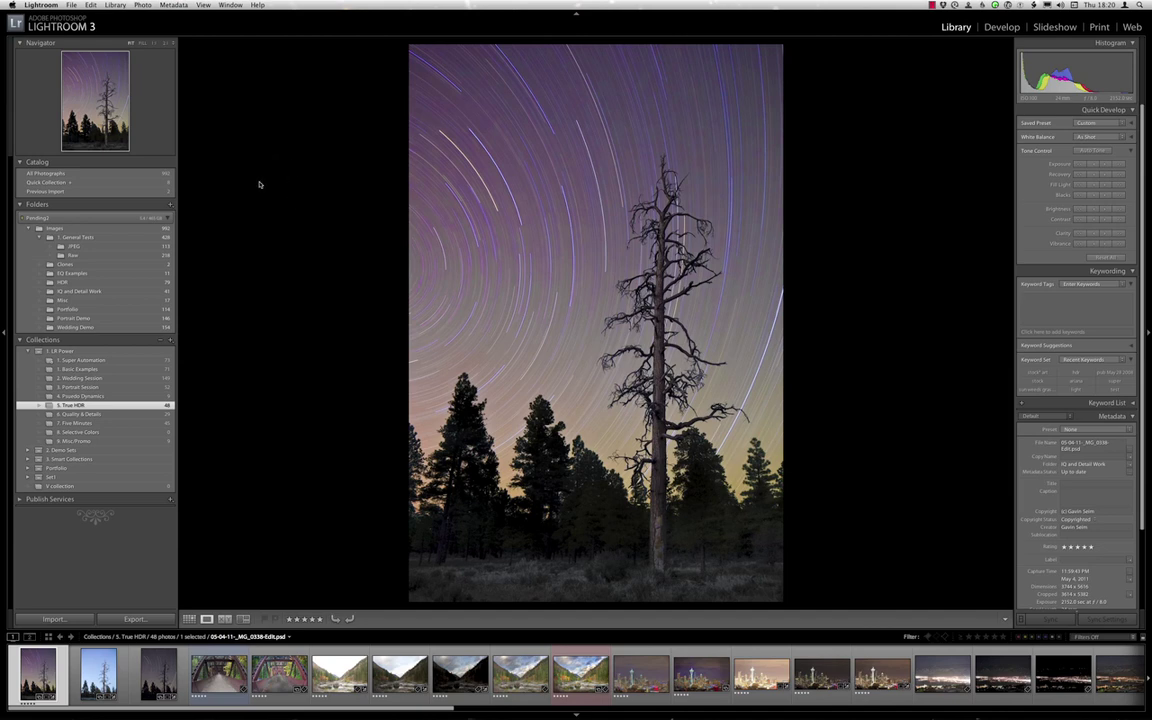
pyautogui.click(160, 670)
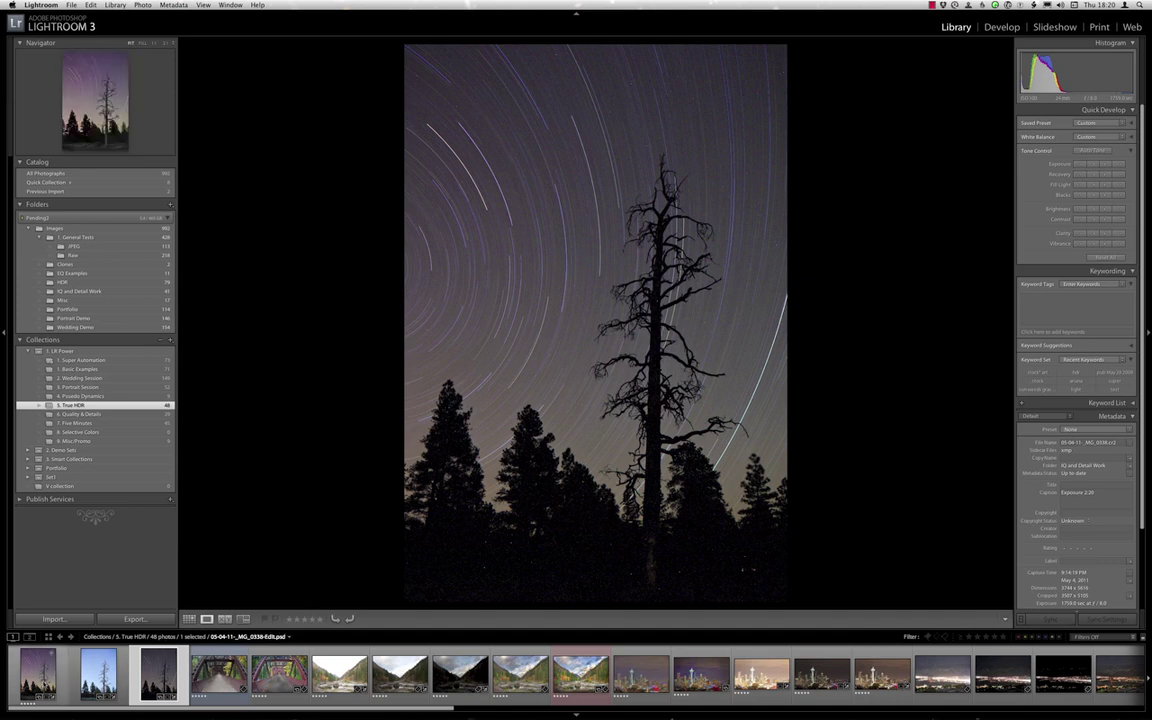
pyautogui.click(38, 673)
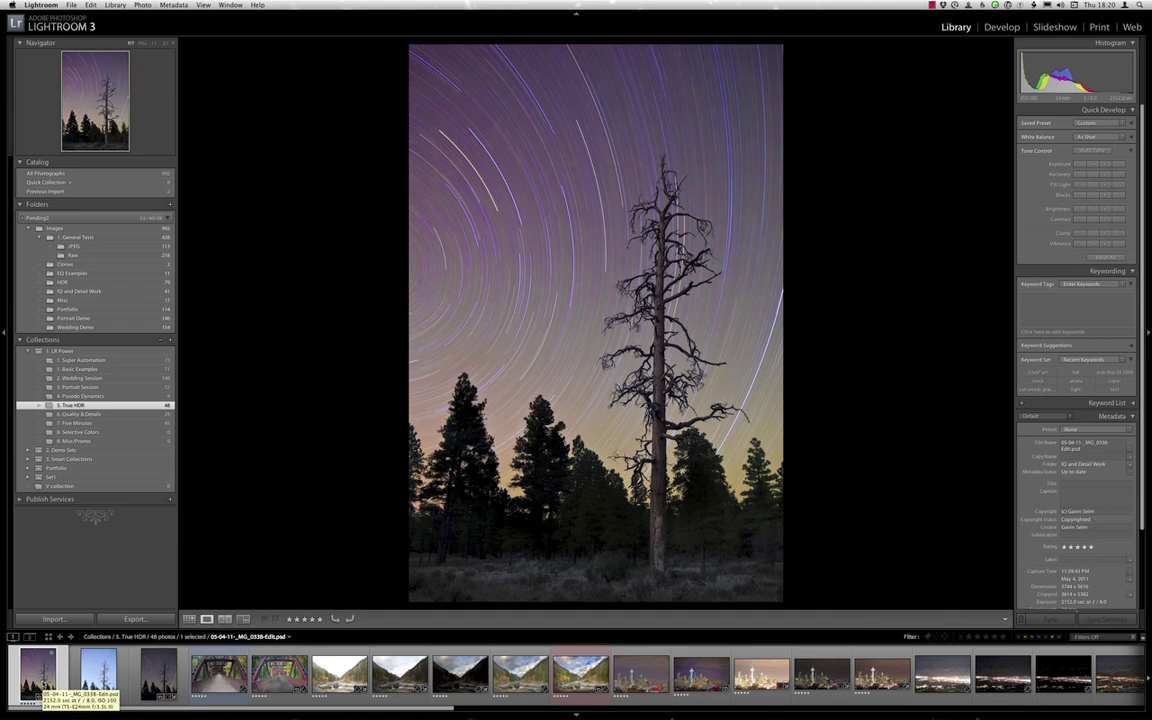
# Flip repeatedly between the blue-sky and night source exposures of the tree, ending on the finished star-trail blend.
pyautogui.press('Right')
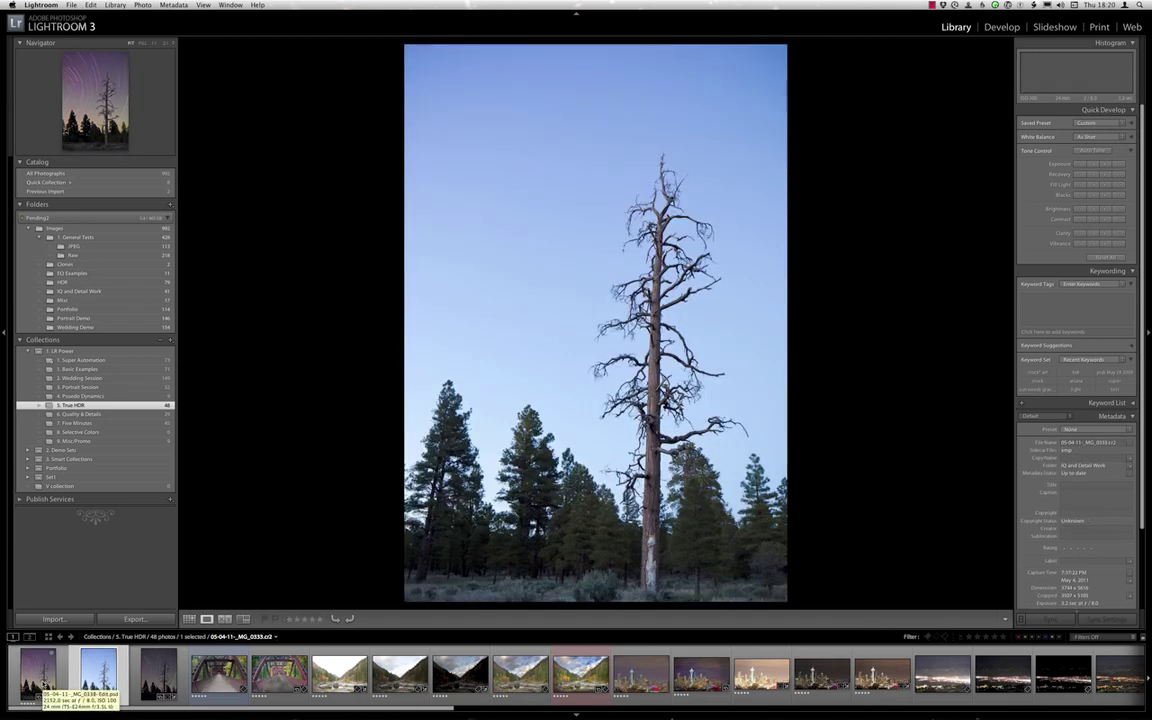
pyautogui.press('Left')
pyautogui.press('Right')
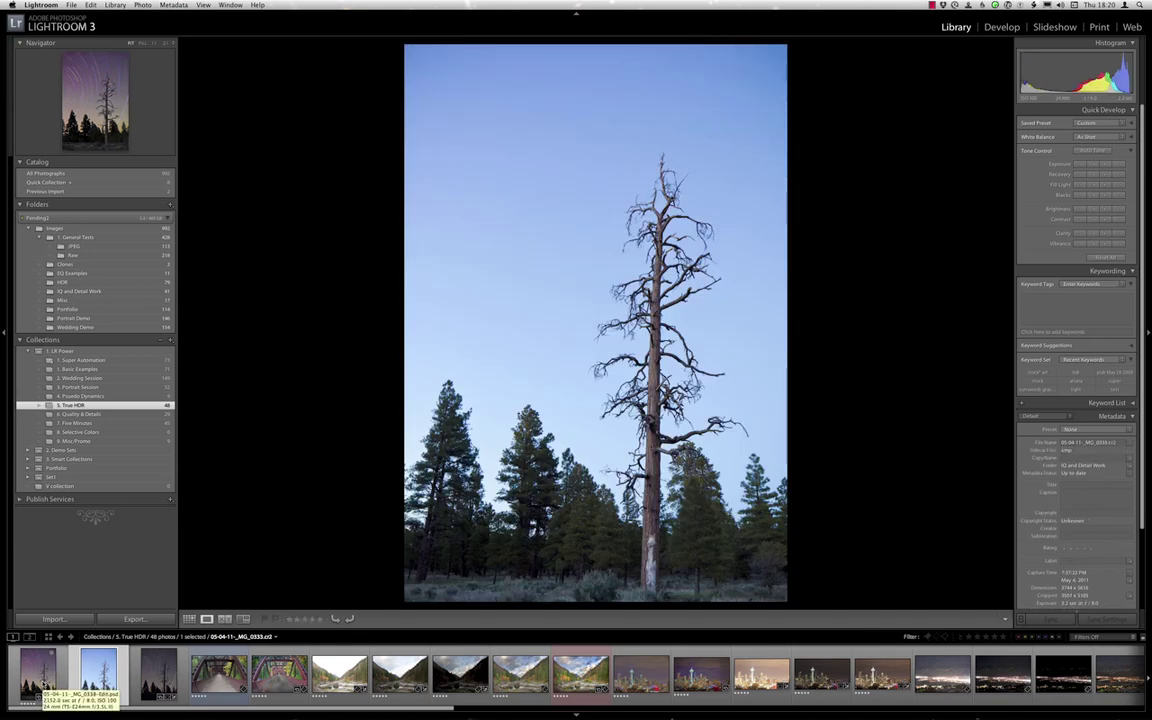
pyautogui.press('Right')
pyautogui.press('Left')
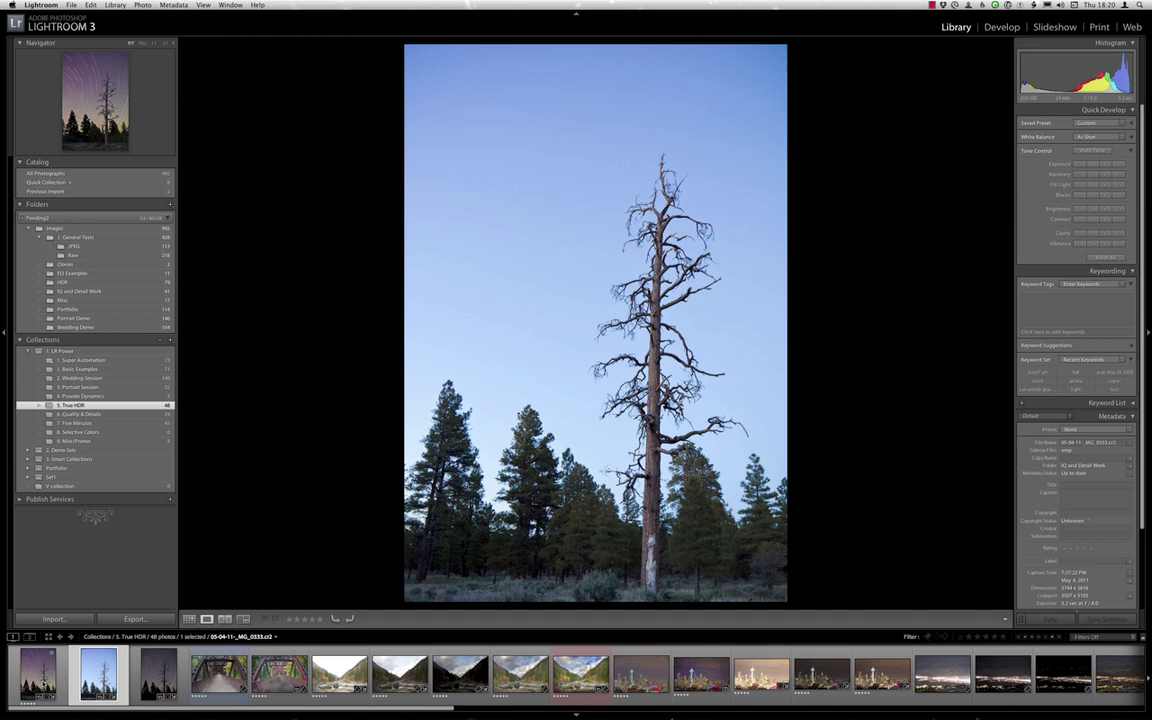
pyautogui.press('Right')
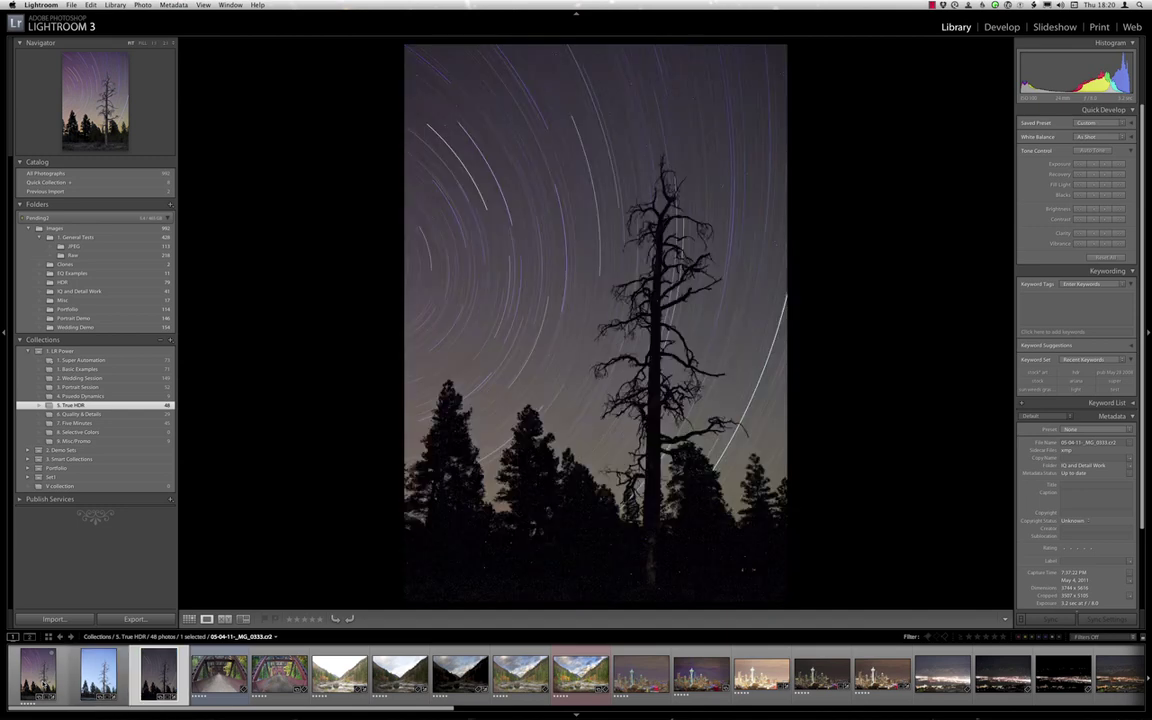
pyautogui.press('Left')
pyautogui.press('Right')
pyautogui.press('Left')
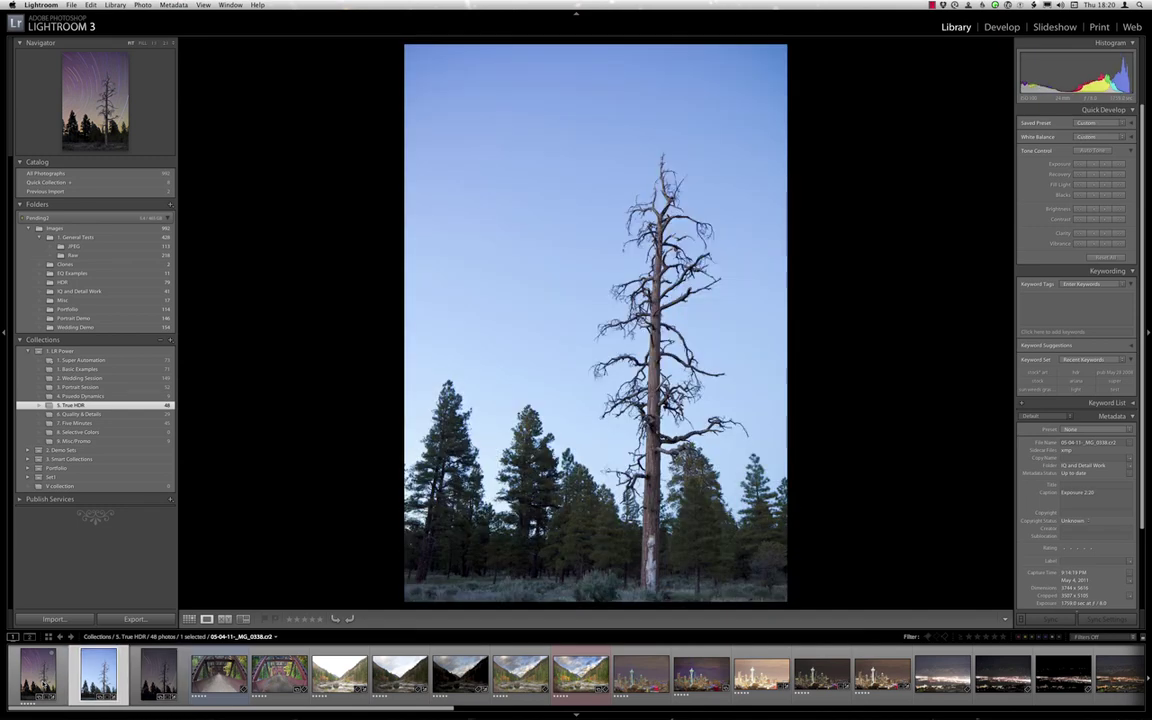
pyautogui.press('Right')
pyautogui.press('Left')
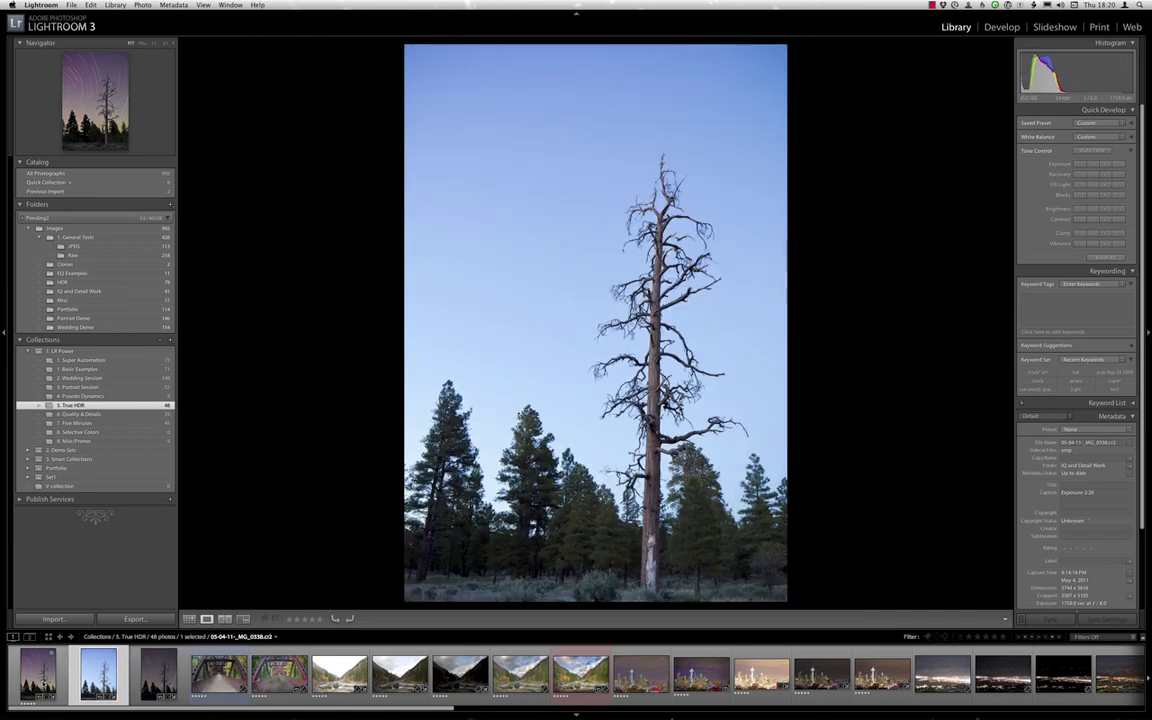
pyautogui.press('Left')
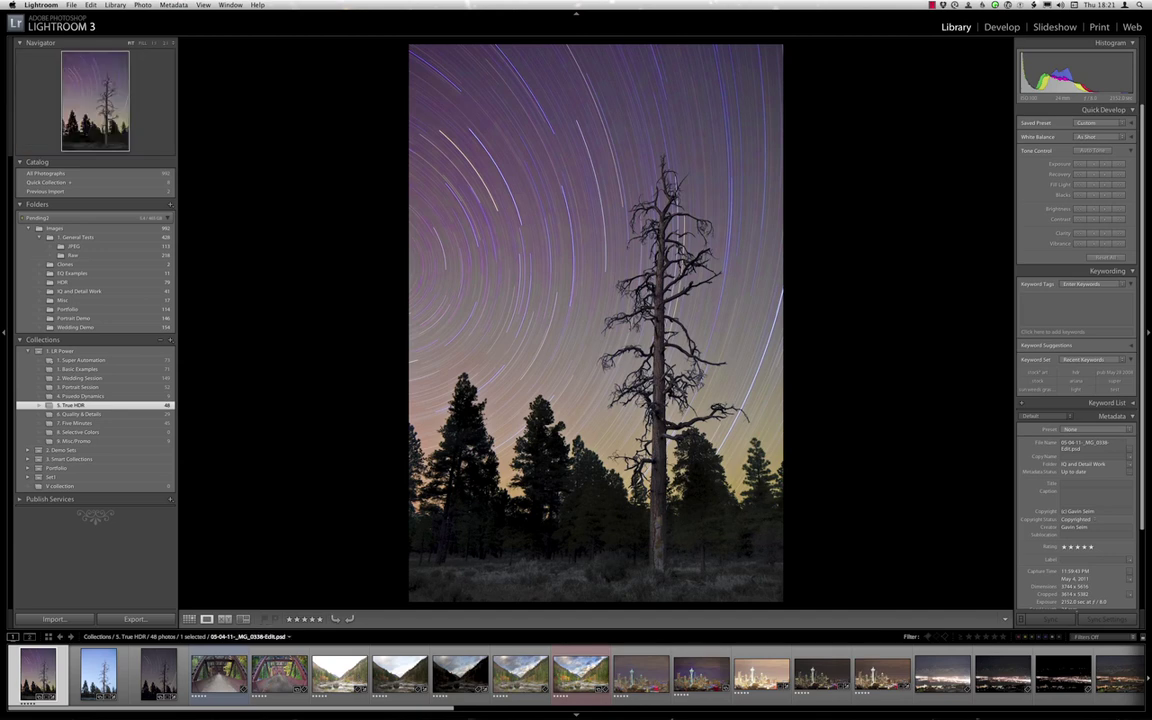
# Compare the night exposure with the finished star-trail blend and inspect the blend's trunk and branches close up.
pyautogui.click(150, 672)
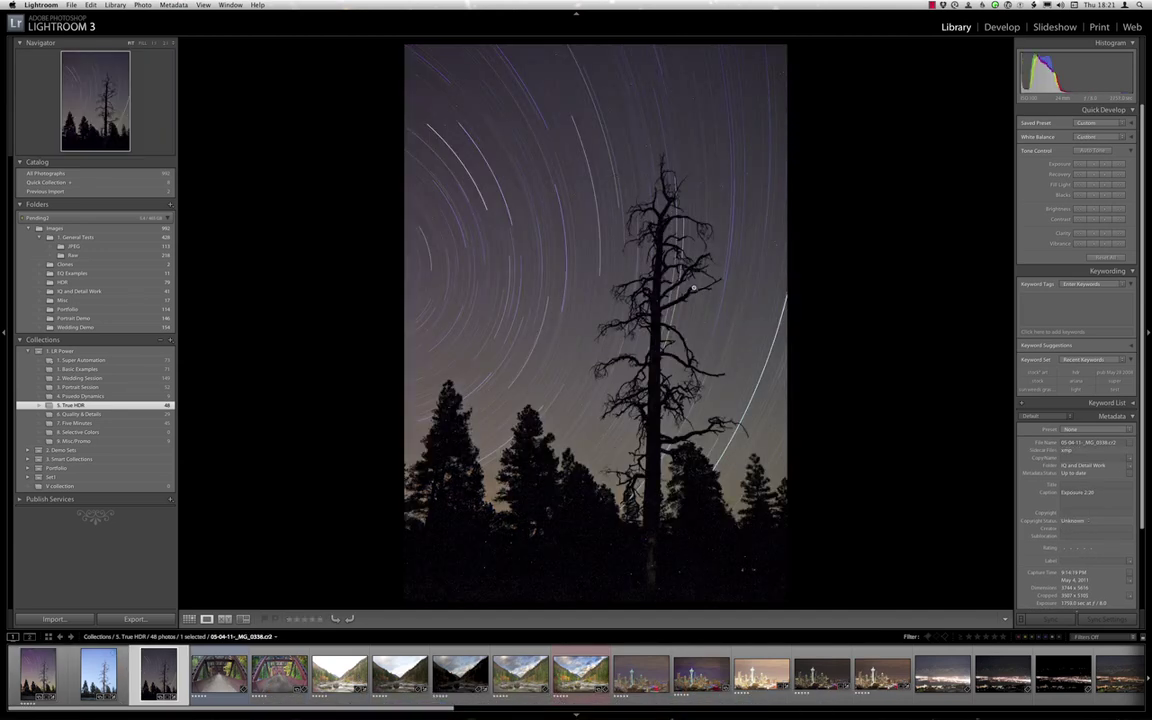
pyautogui.press('Left')
pyautogui.press('Left')
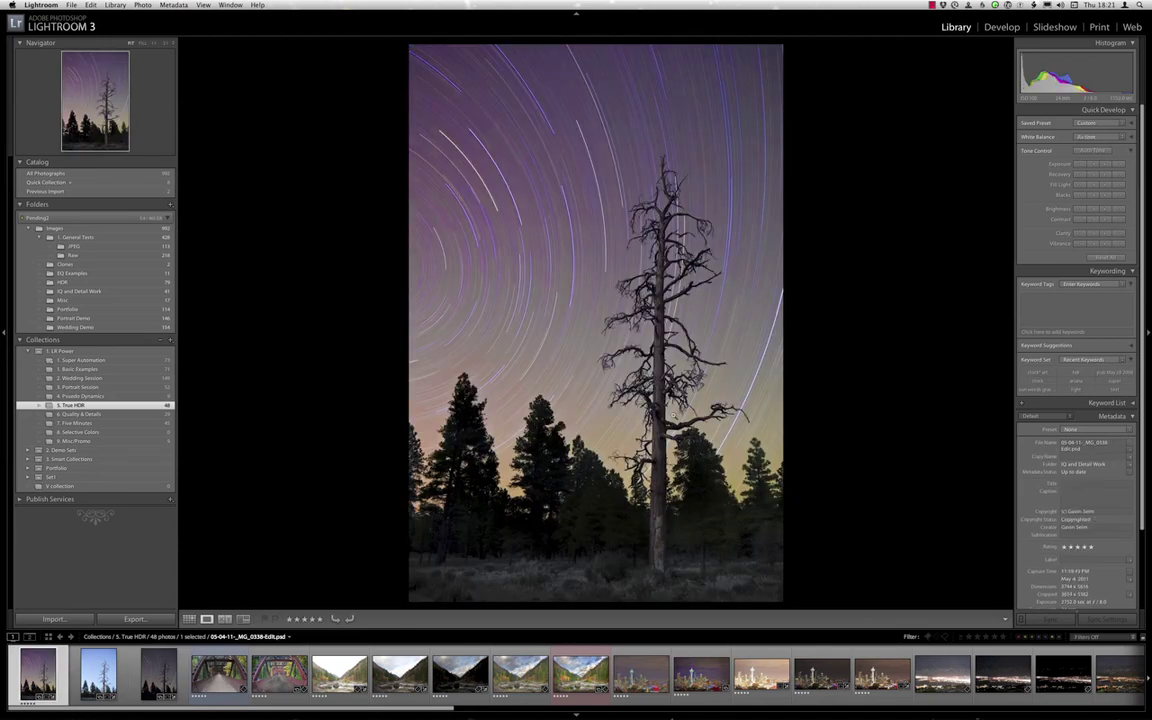
pyautogui.click(661, 360)
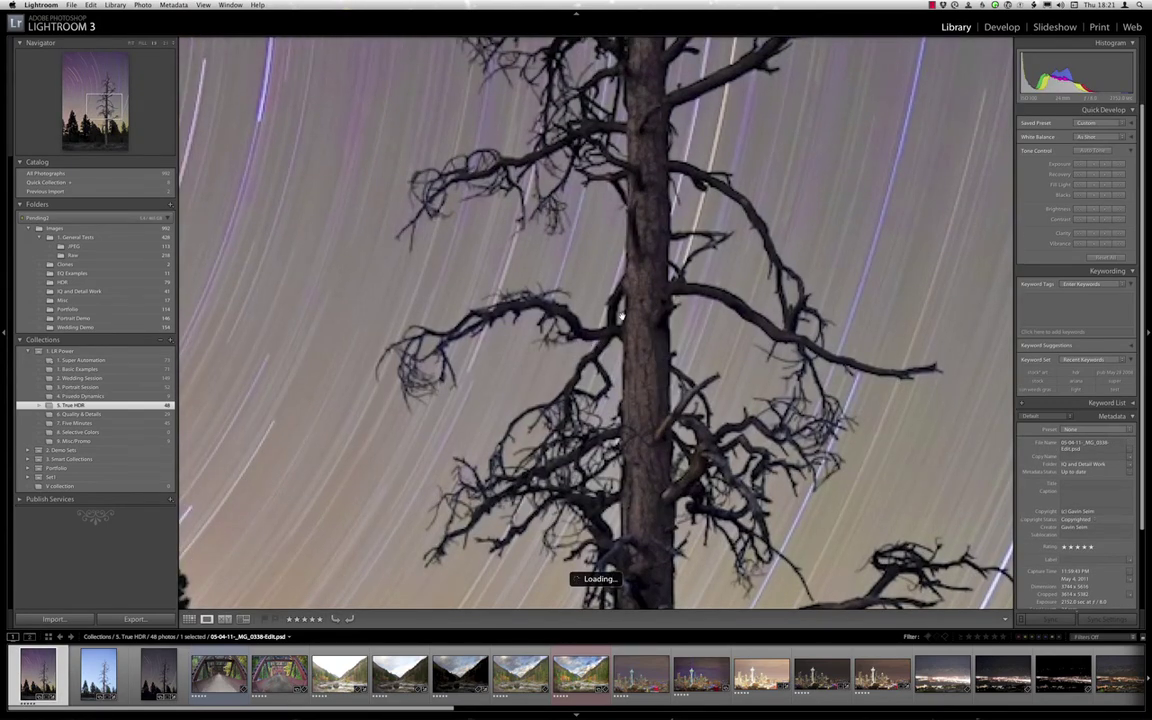
pyautogui.moveTo(650, 373); pyautogui.dragTo(801, 328)
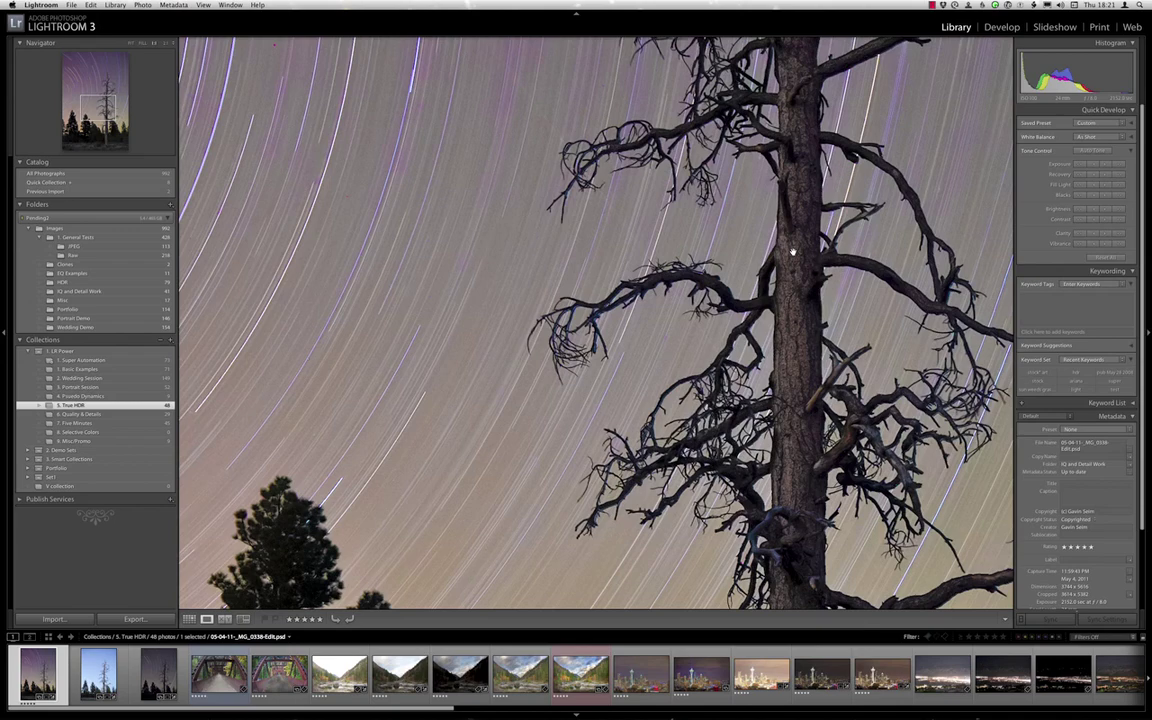
pyautogui.click(792, 252)
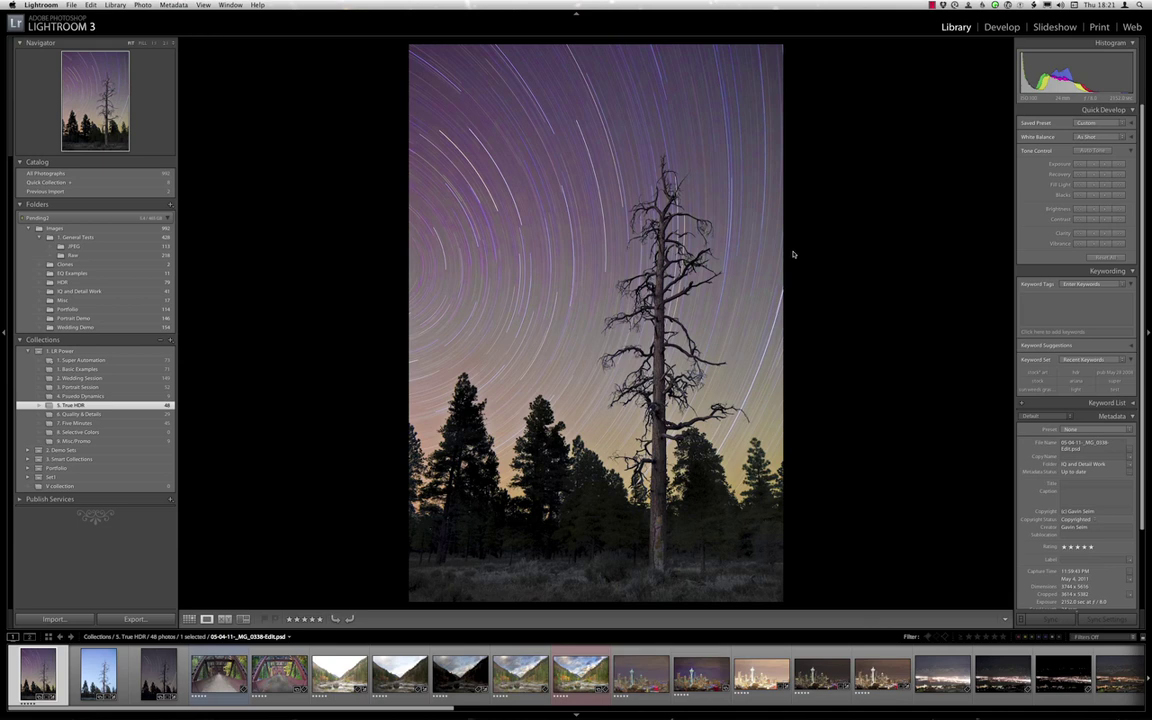
# Open the IQ and Detail Work folder in the grid, select the colour portrait-format pine tree photo, and browse the surrounding photos.
pyautogui.press('g')
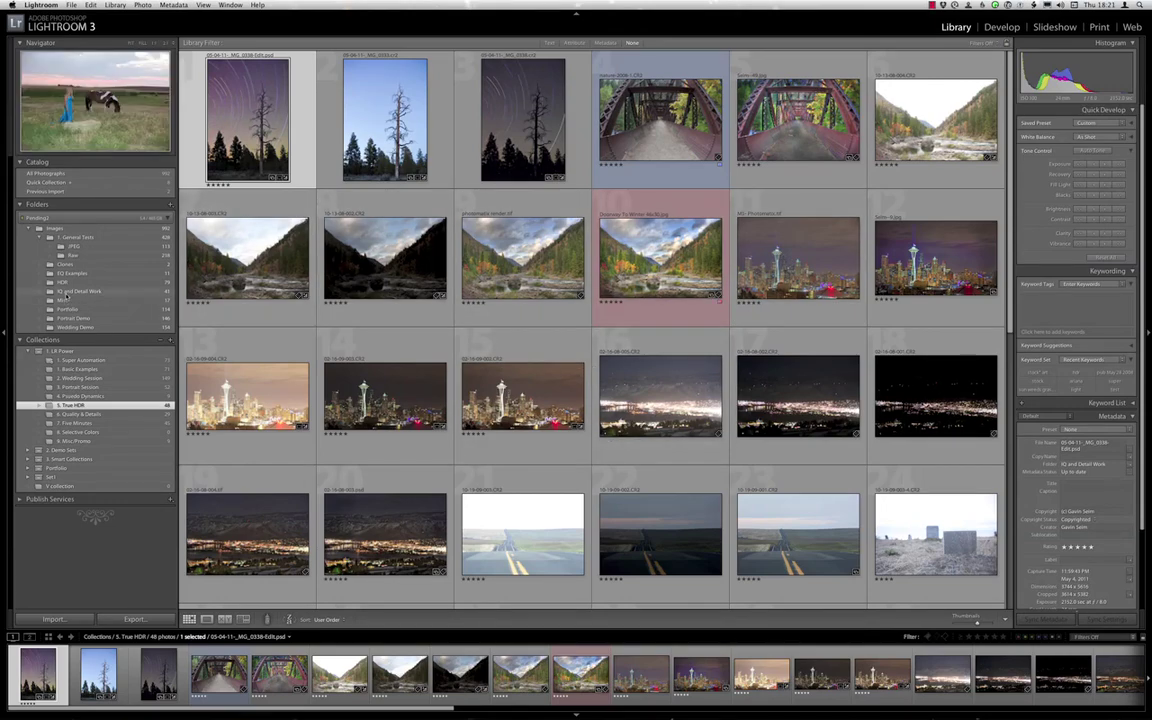
pyautogui.click(68, 292)
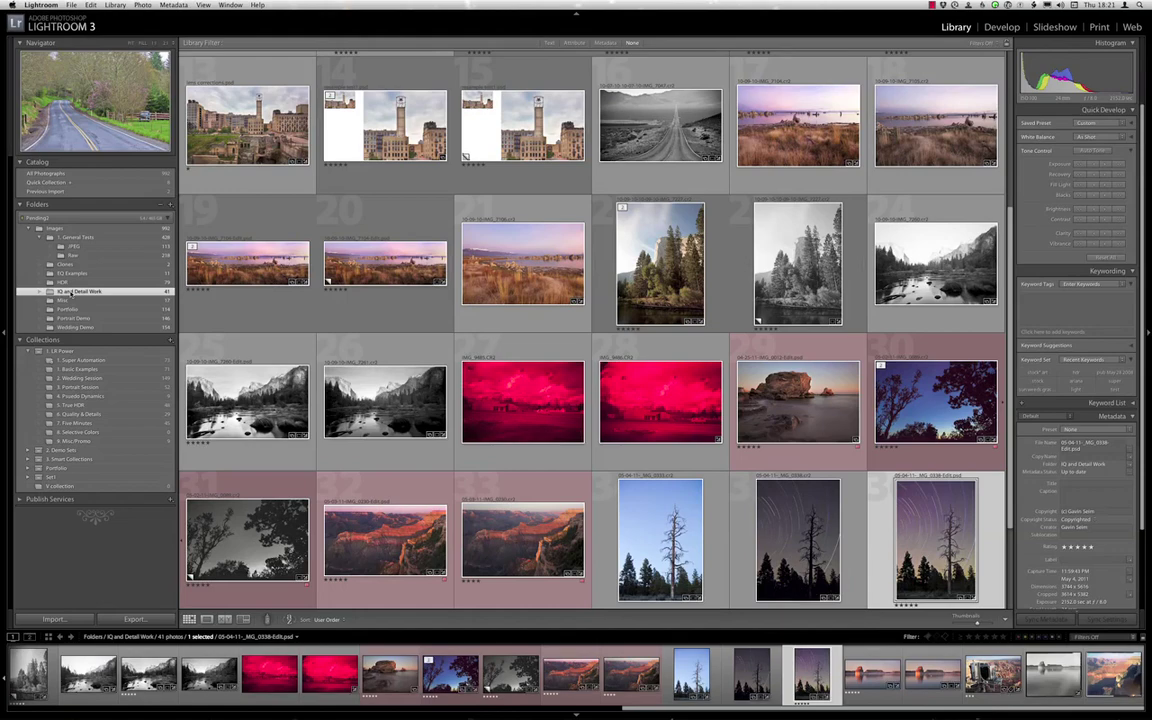
pyautogui.click(660, 264)
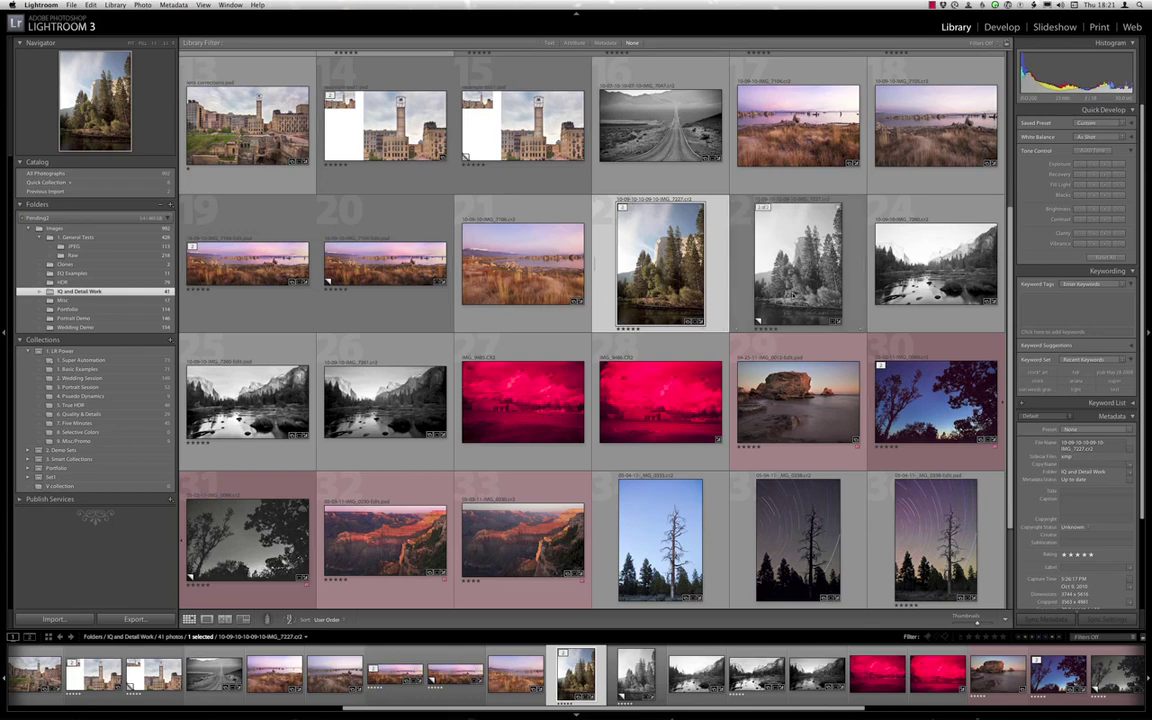
pyautogui.scroll(-3, 678, 258)
pyautogui.scroll(5, 546, 437)
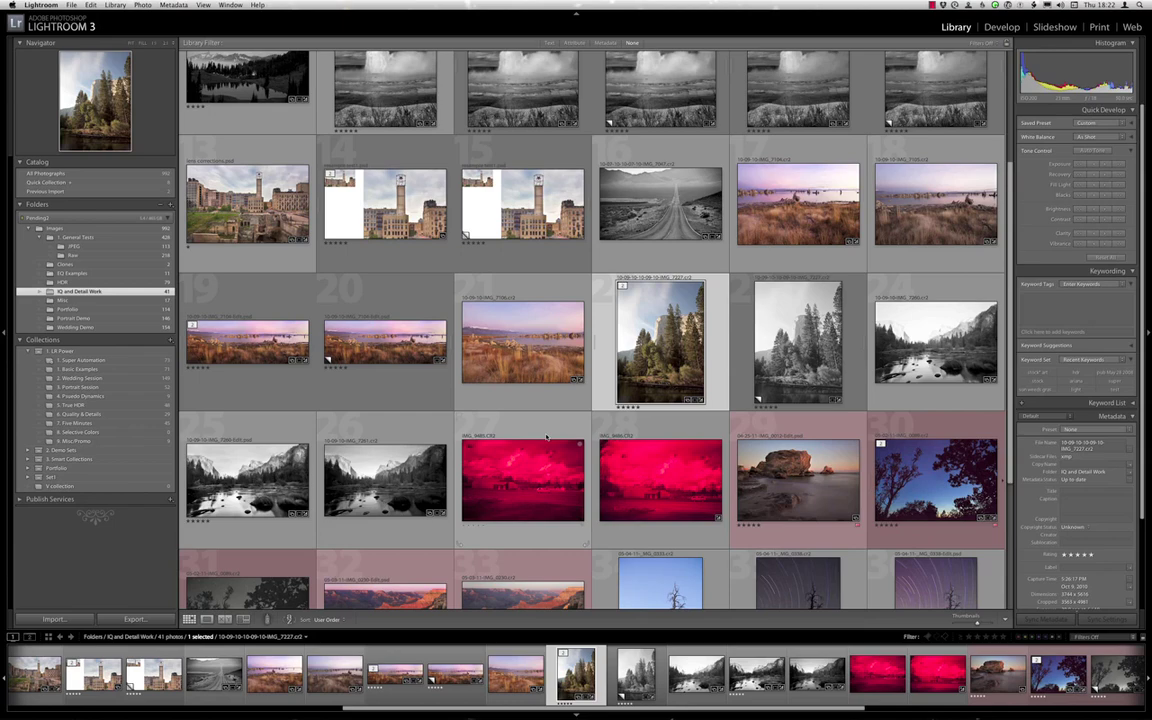
# Switch to the GoToWebinar control panel and go back through the attendee questions to the first one.
pyautogui.moveTo(655, 712)
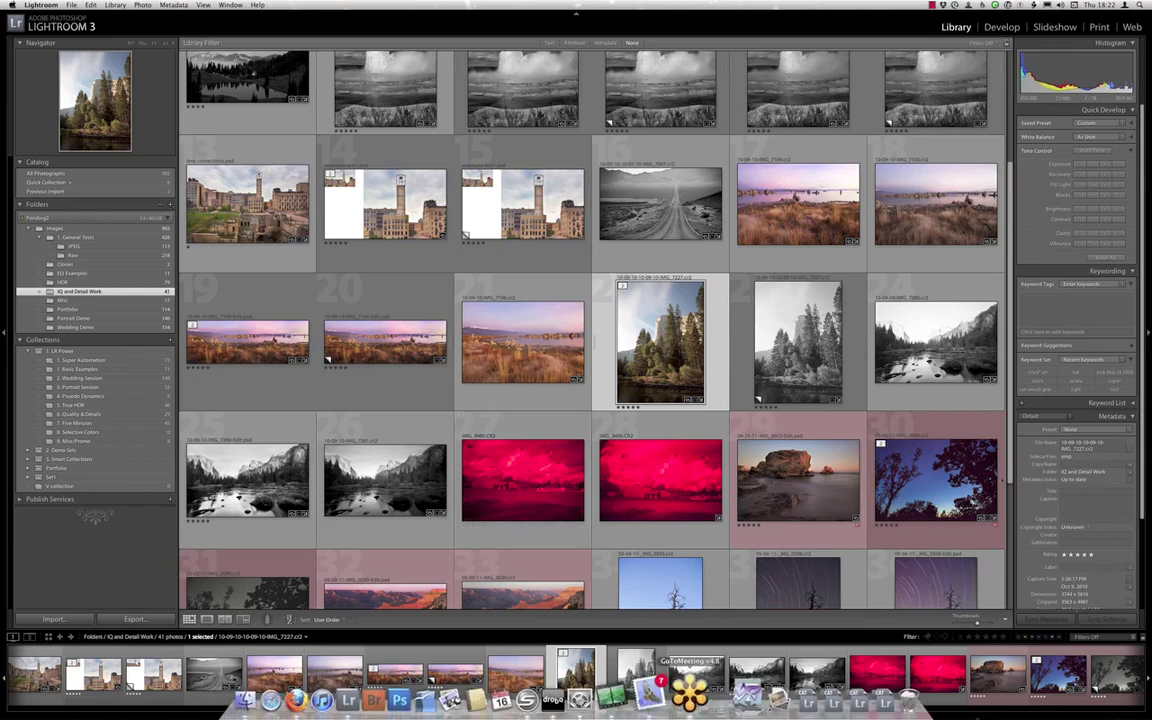
pyautogui.click(688, 690)
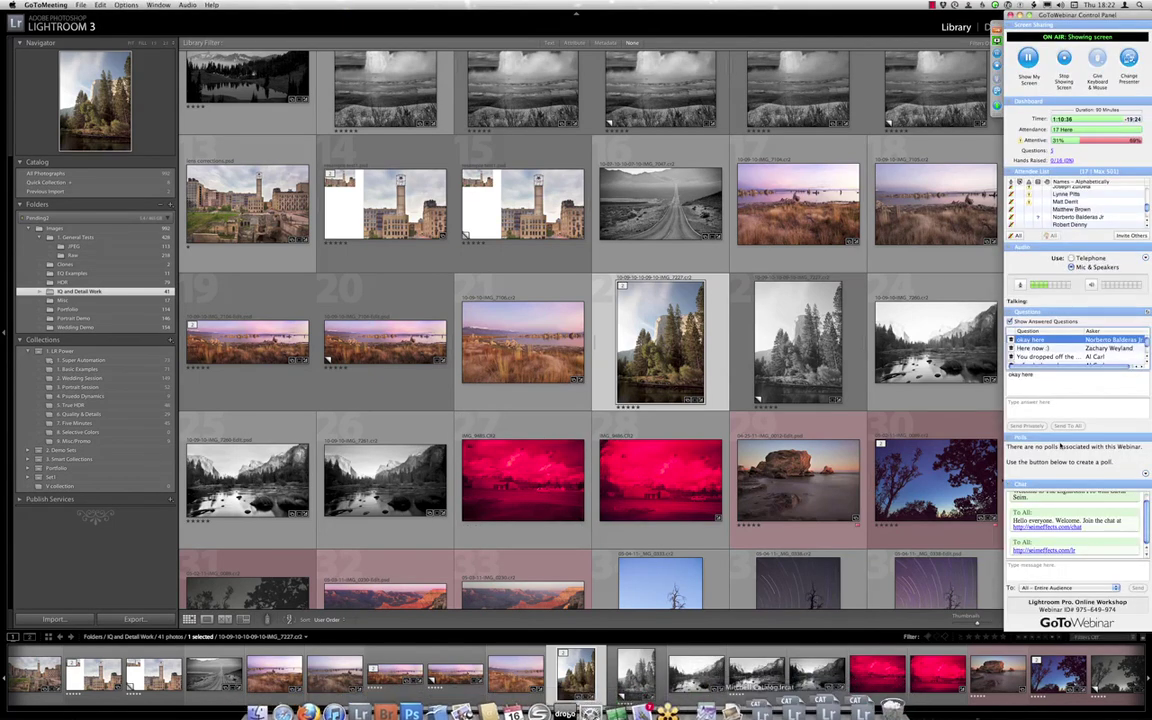
pyautogui.click(1095, 356)
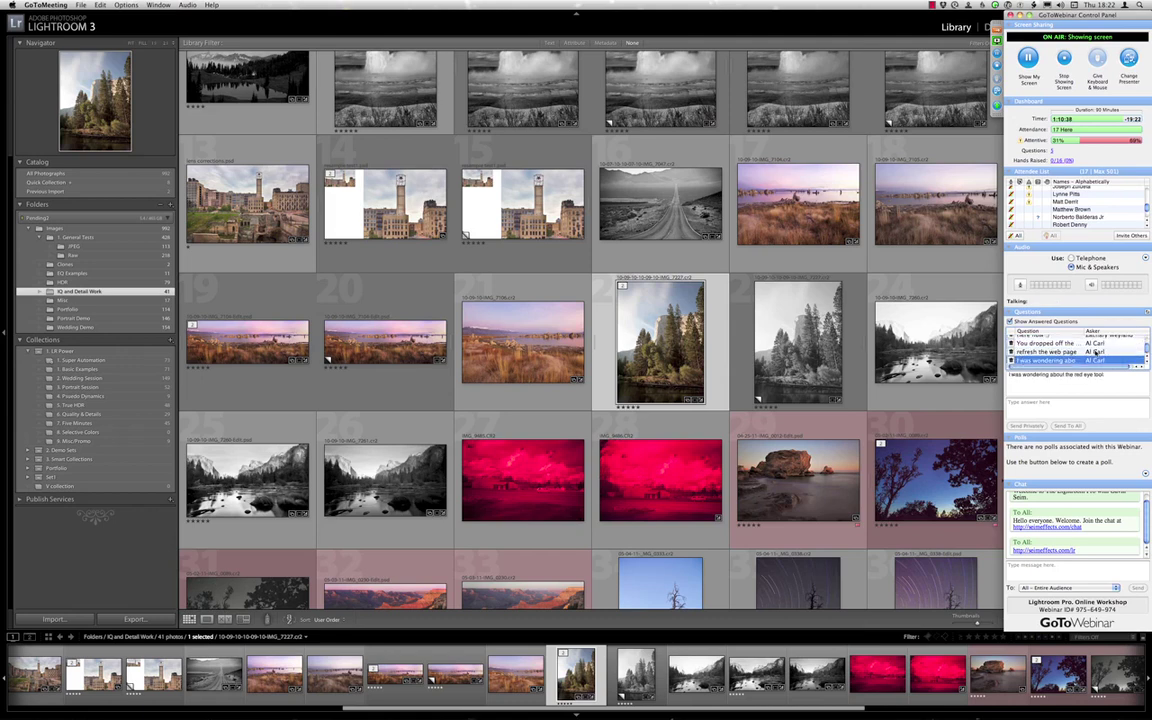
pyautogui.press('Up')
pyautogui.press('Up')
pyautogui.press('Up')
pyautogui.press('Up')
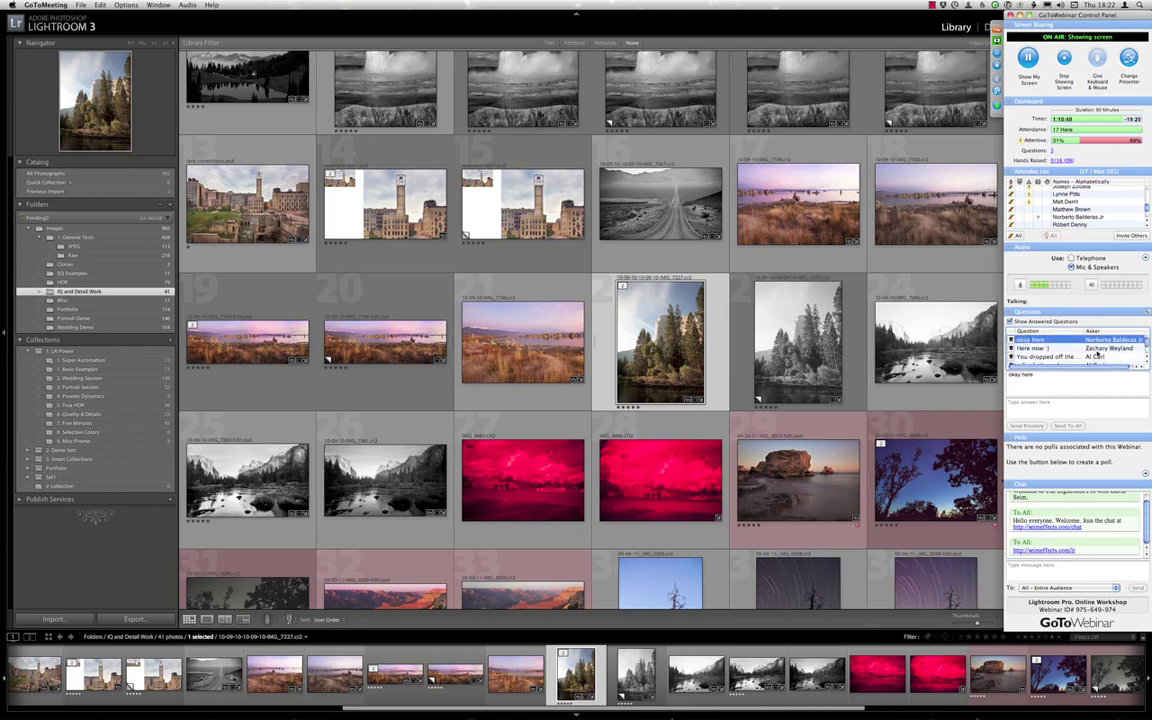
# Switch back to Lightroom and look through the earlier photos in the IQ and Detail Work folder.
pyautogui.click(989, 318)
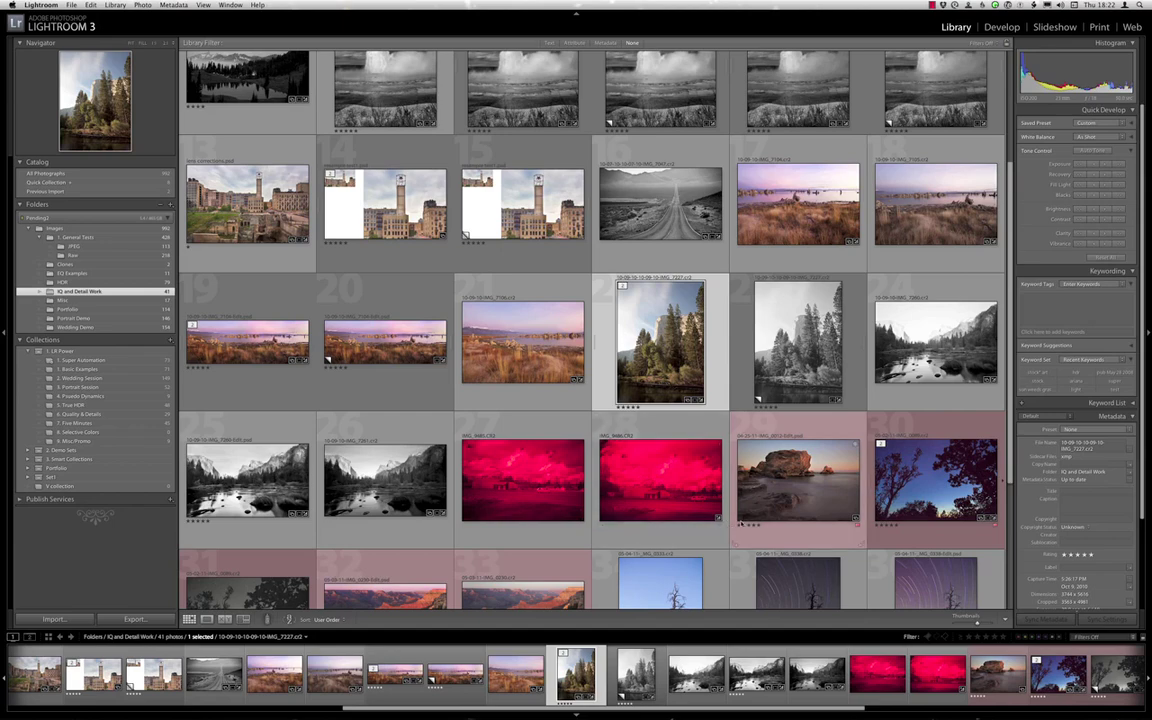
pyautogui.scroll(3, 740, 523)
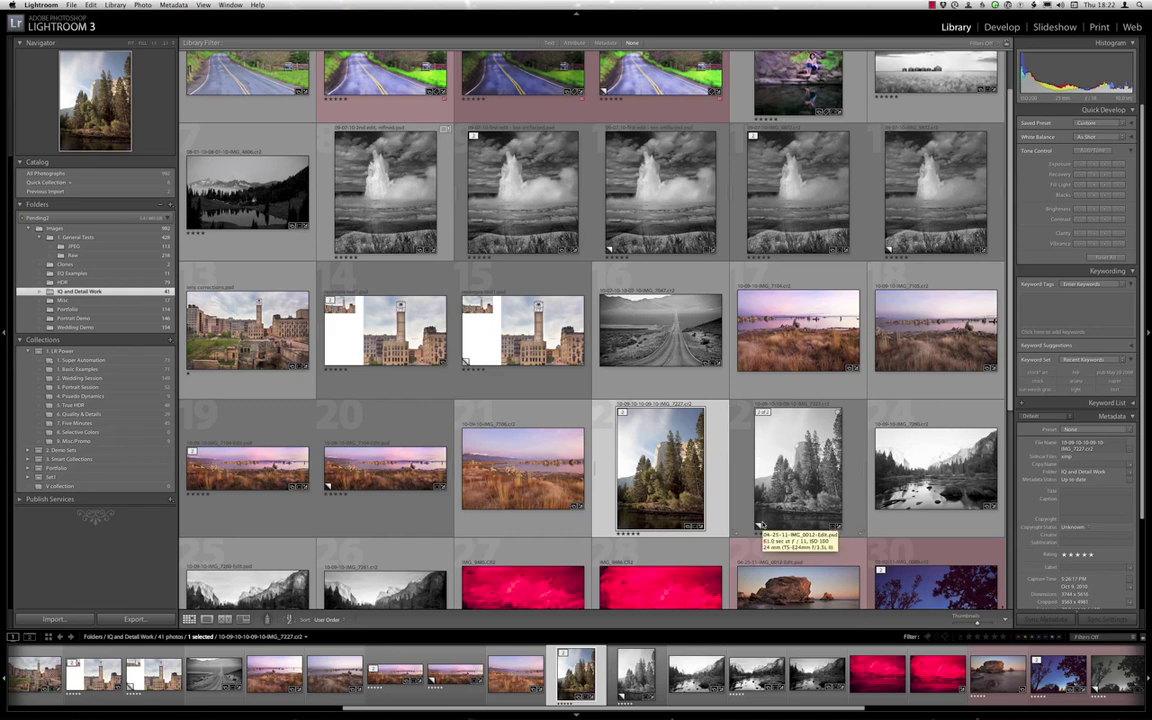
pyautogui.moveTo(661, 712)
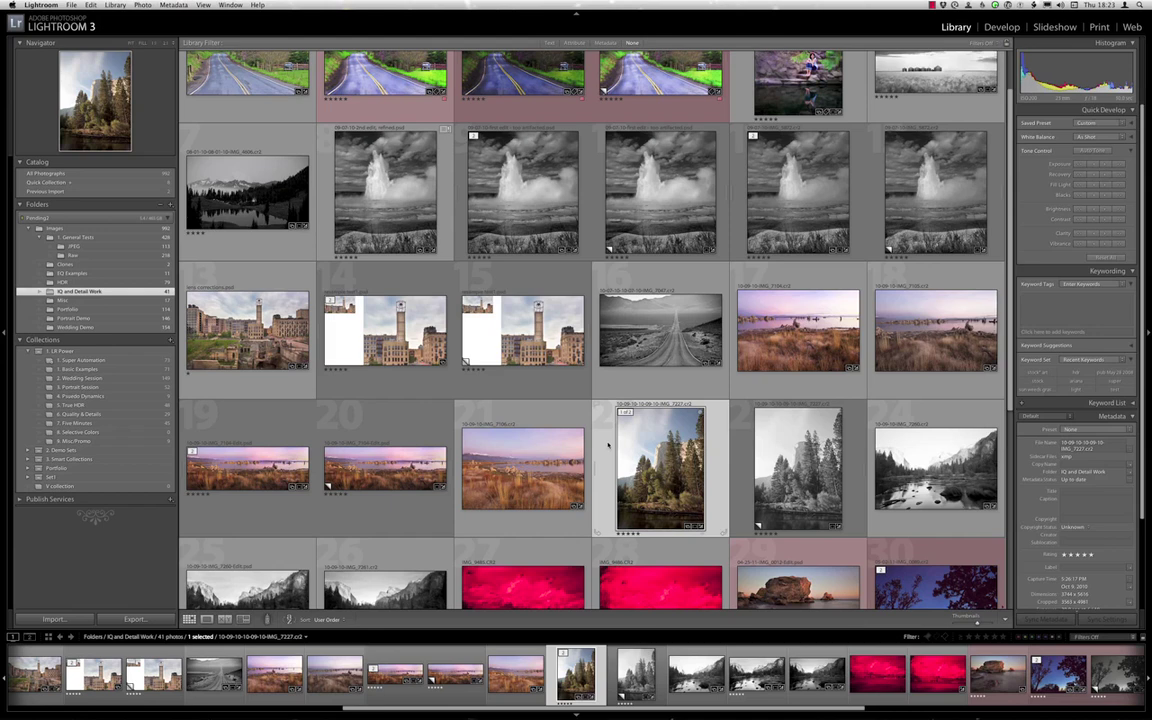
# Browse to the end of the IQ and Detail Work folder and select the colour Grand Canyon TIF scan.
pyautogui.scroll(-5, 620, 450)
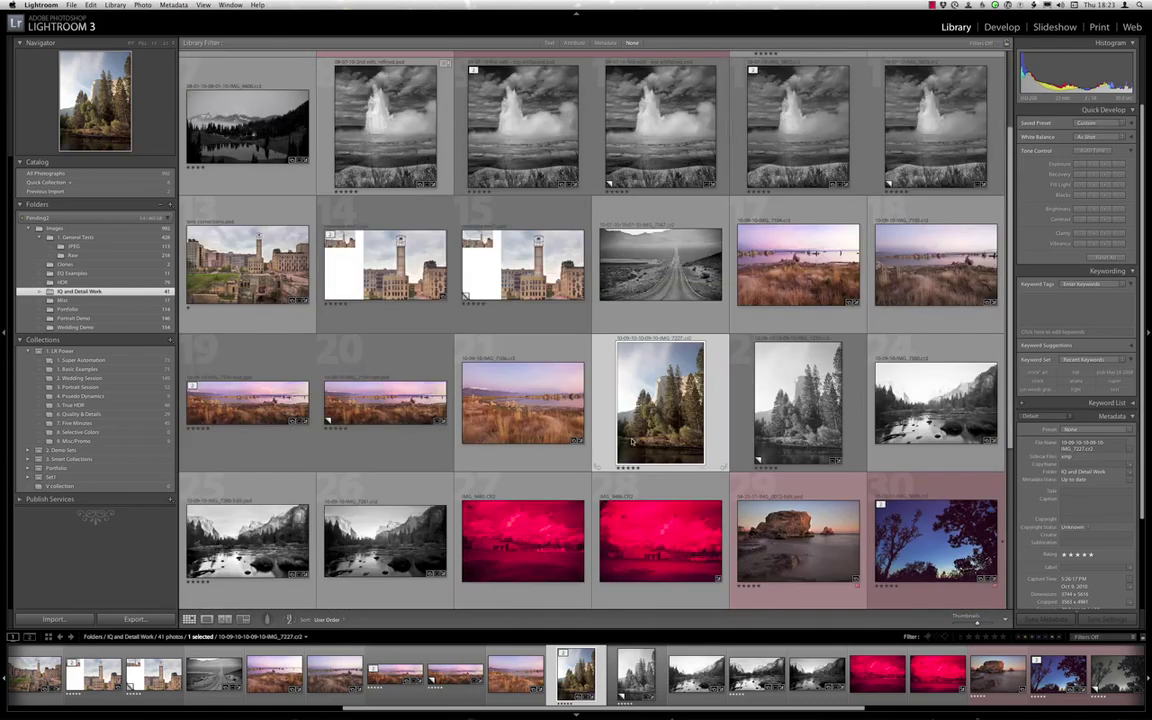
pyautogui.scroll(-1, 631, 442)
pyautogui.scroll(-2, 631, 442)
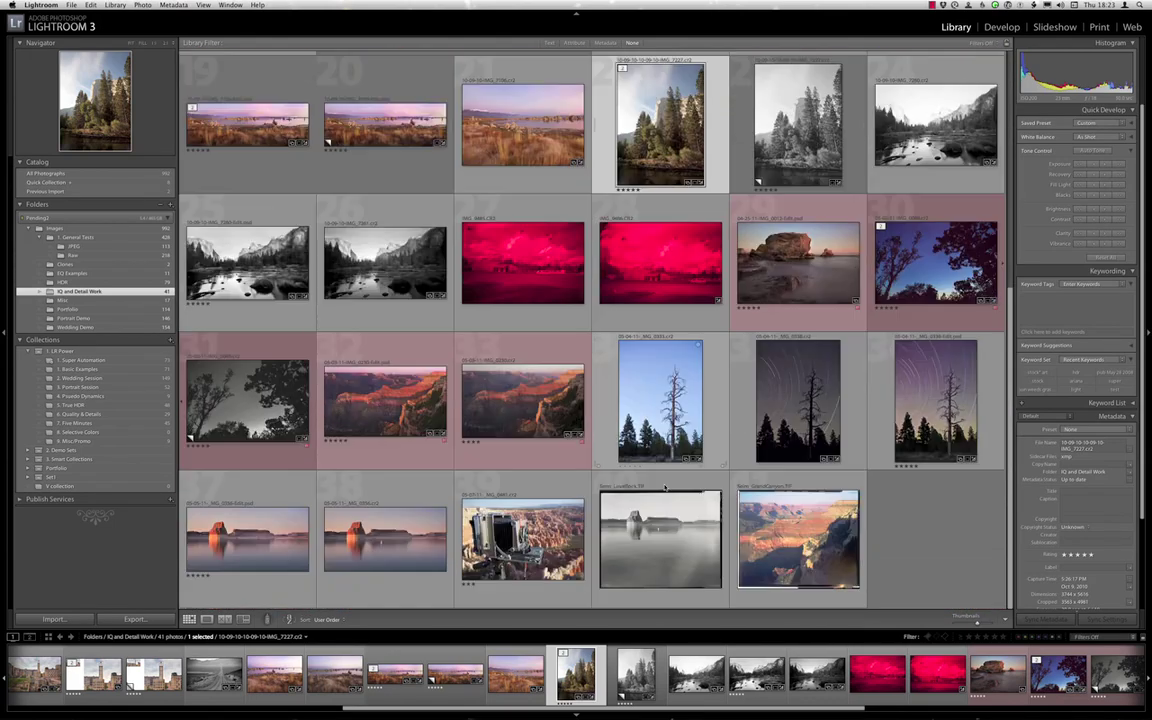
pyautogui.click(797, 540)
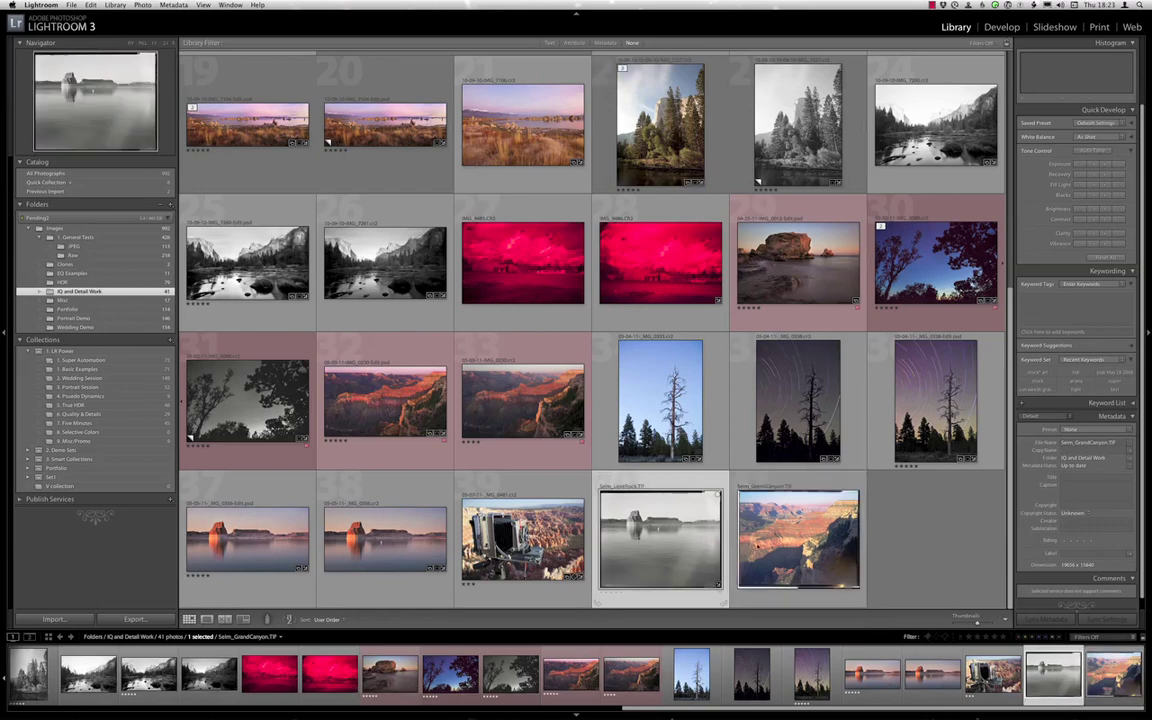
# Open the lake sunset photo IMG_7104.cr2 from earlier in the folder in Loupe view and advance to its panoramic edit.
pyautogui.scroll(1, 755, 340)
pyautogui.scroll(10, 755, 340)
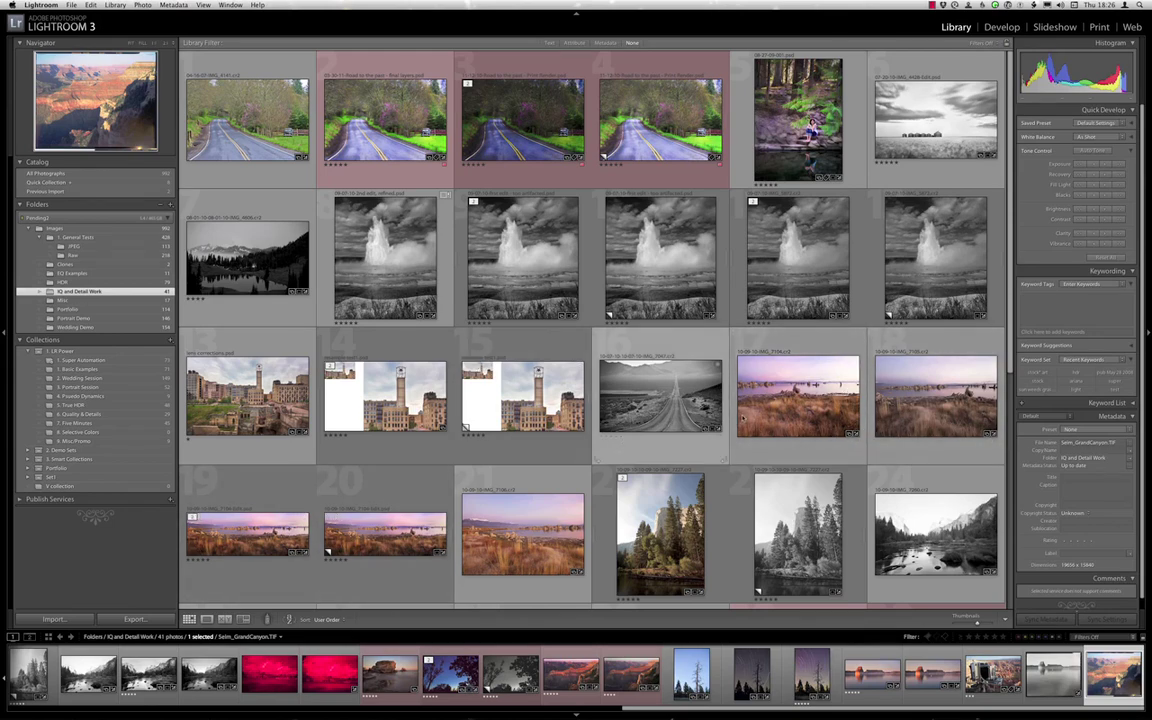
pyautogui.doubleClick(806, 402)
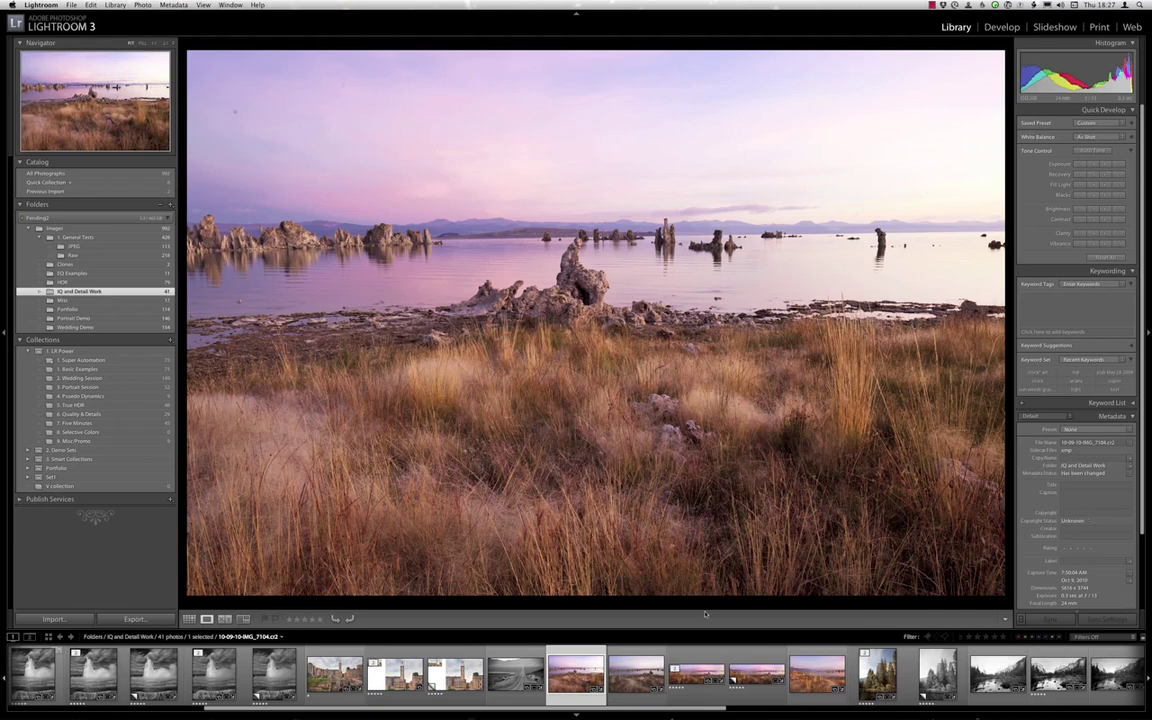
pyautogui.press('Right')
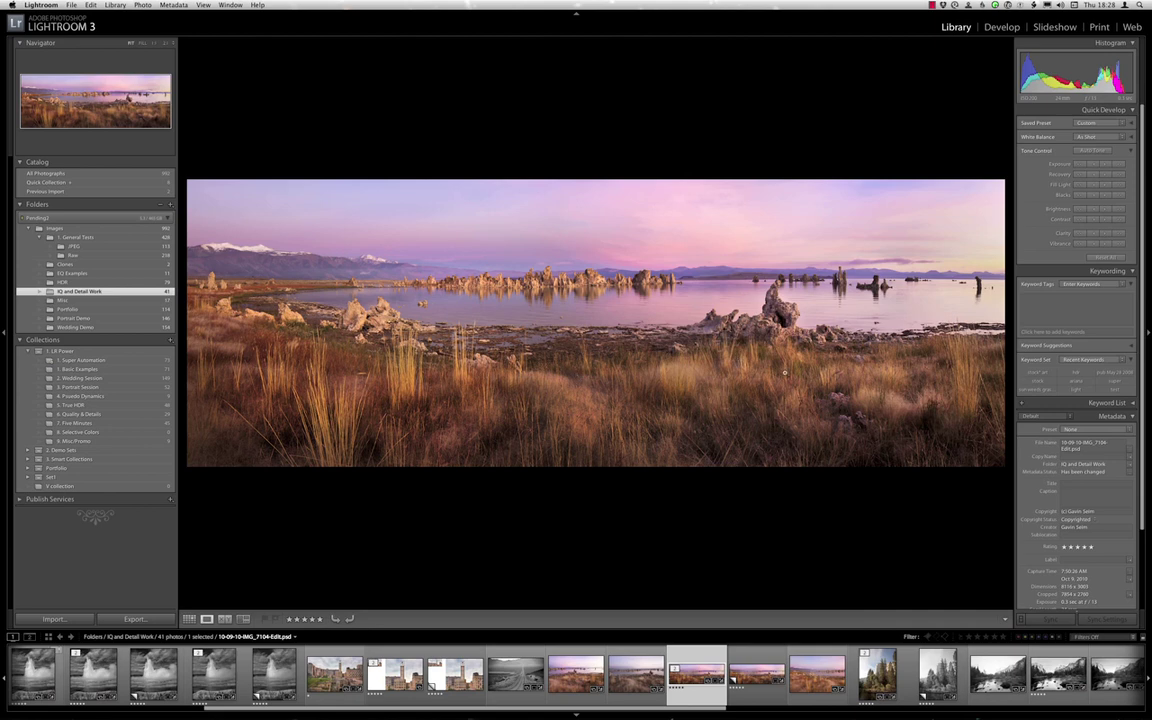
# Try lowering the purple saturation of the lake panorama in Develop, and undo the change without saving metadata to disk.
pyautogui.press('d')
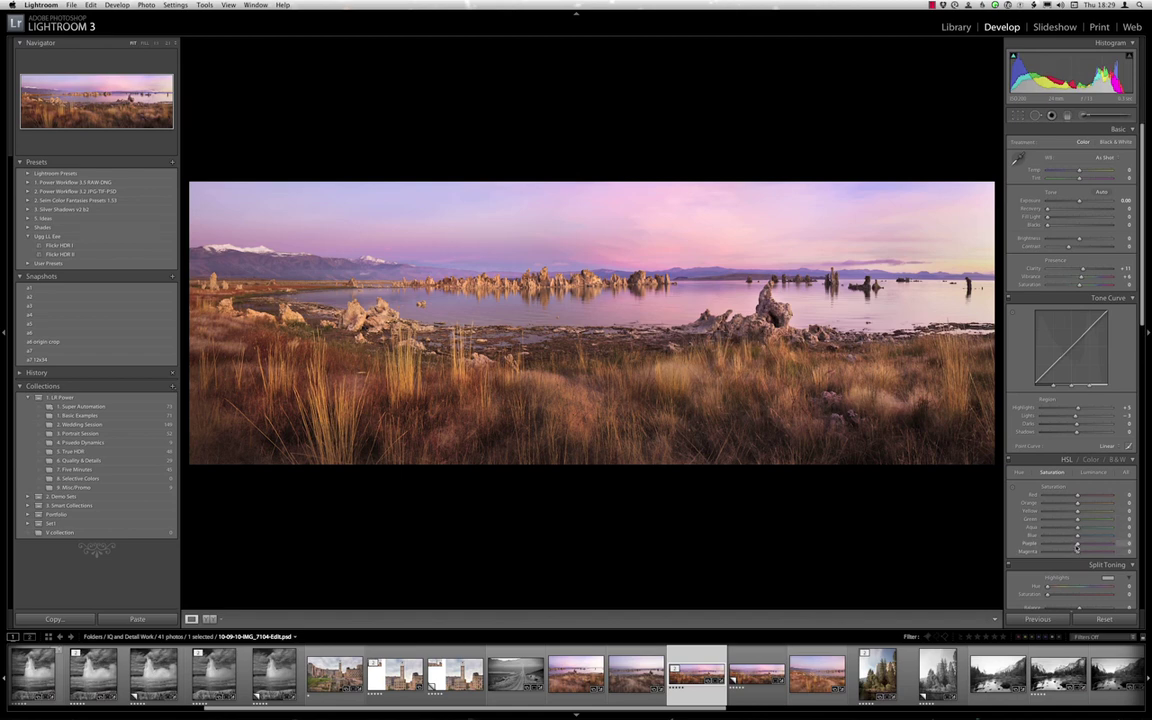
pyautogui.moveTo(1077, 543); pyautogui.dragTo(1043, 544)
pyautogui.press('super+z')
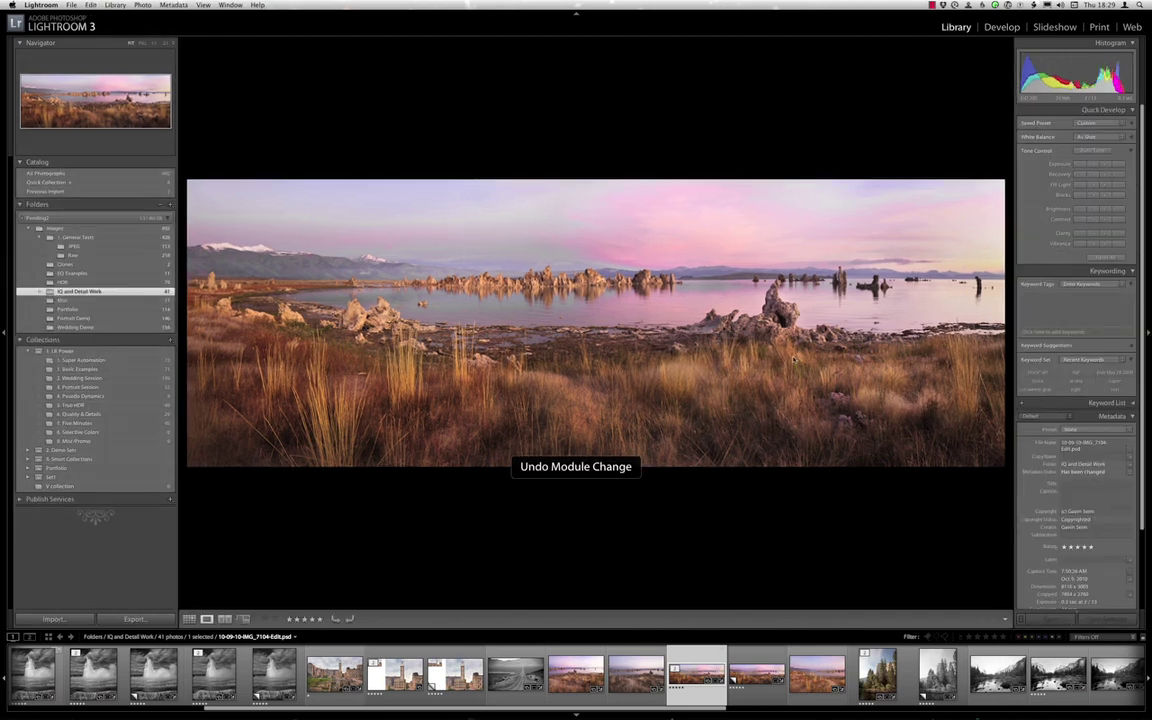
pyautogui.press('super+s')
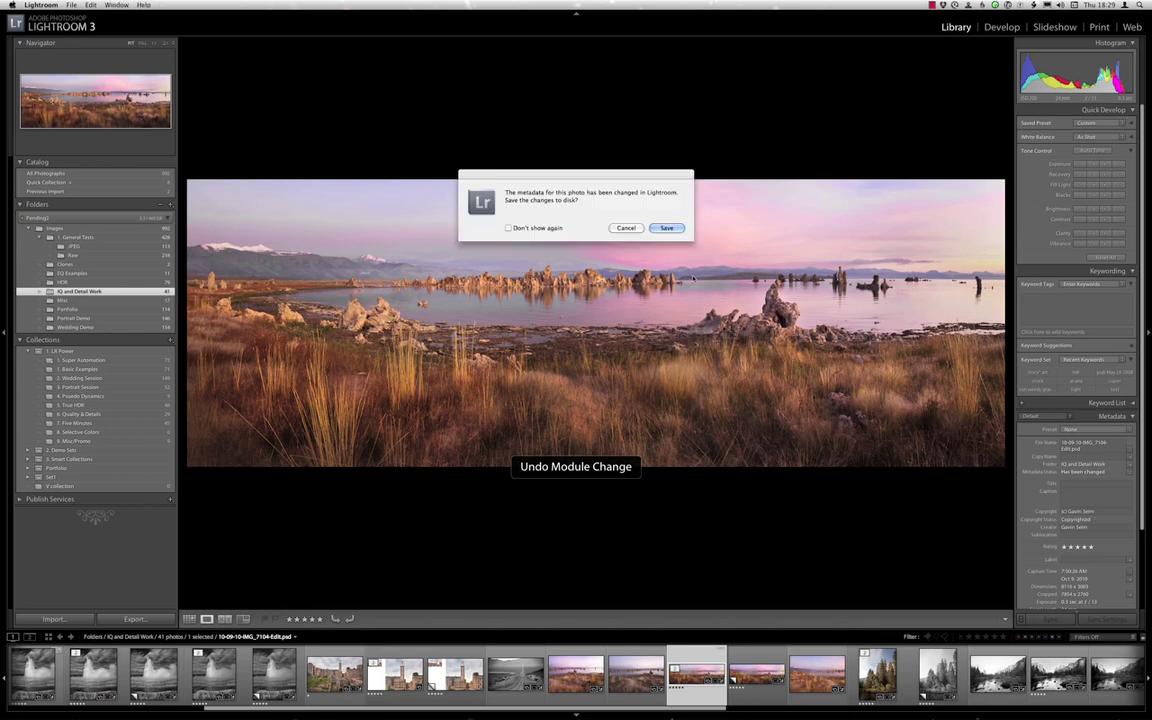
pyautogui.click(626, 228)
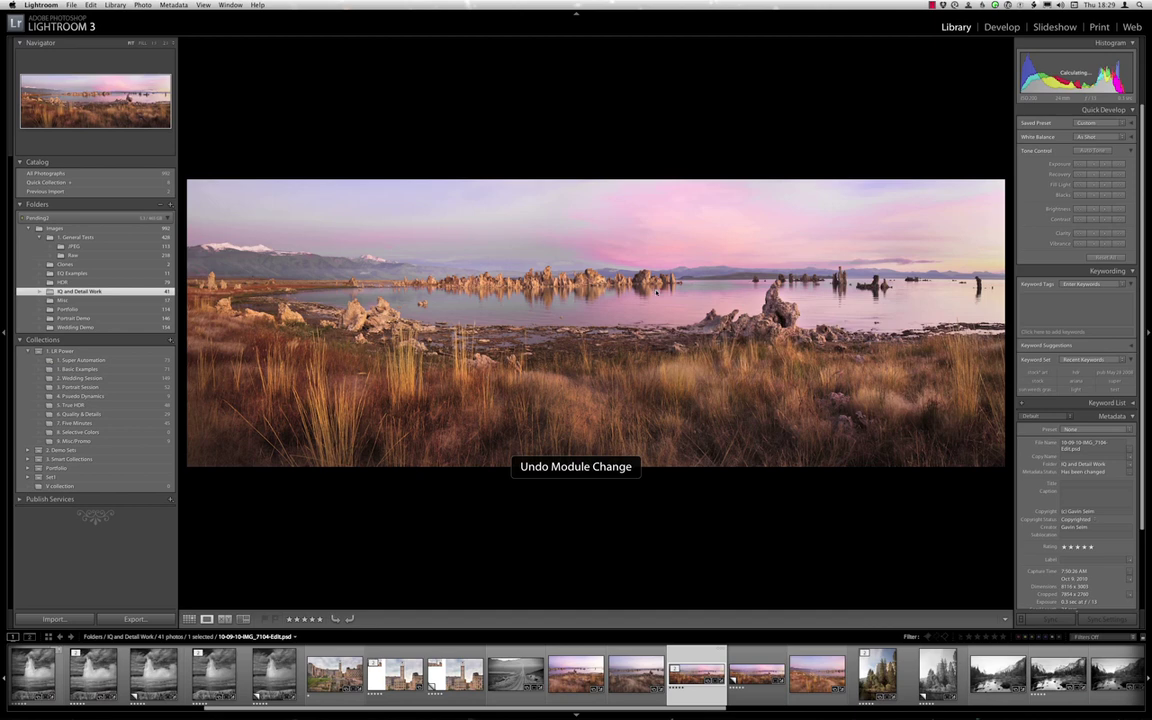
pyautogui.press('super+z')
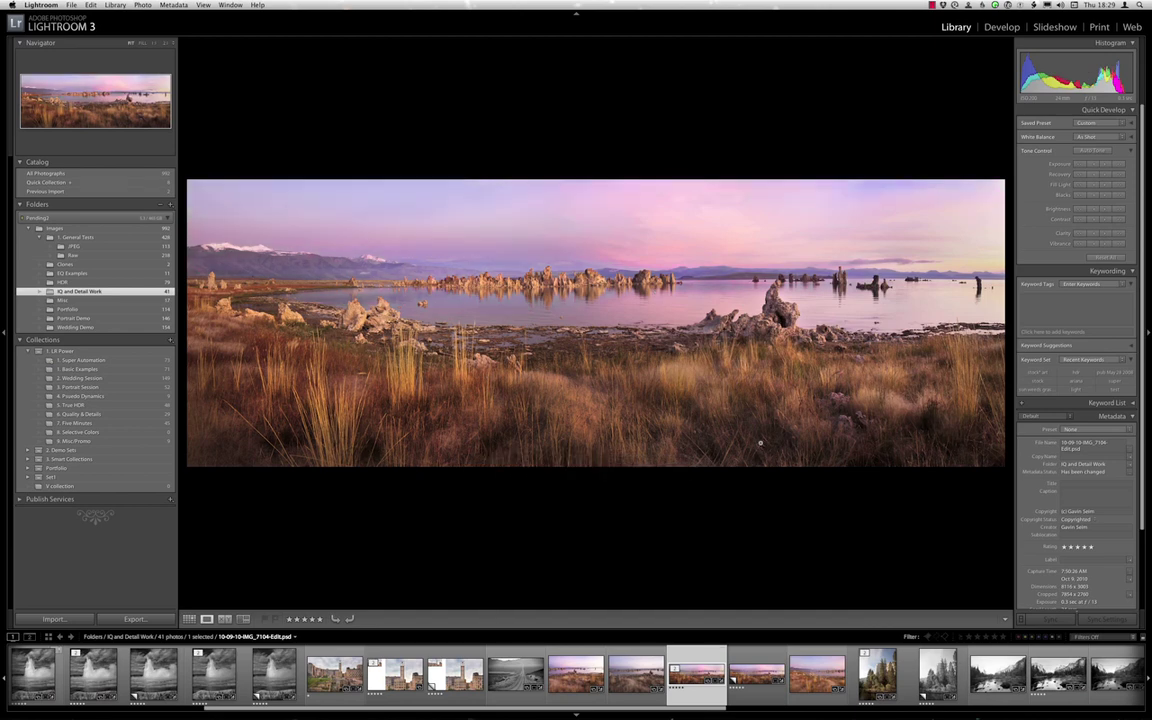
# Set the purple luminance of the lake panorama to -100 in Develop and examine the sky close up.
pyautogui.press('d')
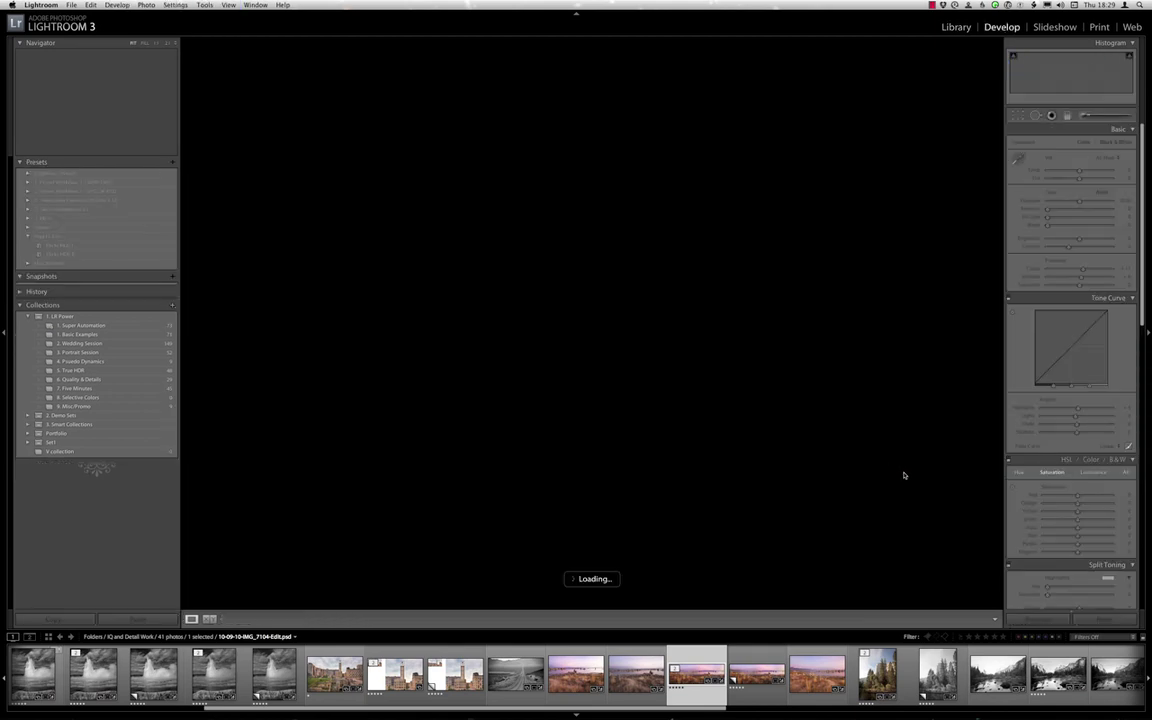
pyautogui.press('super+shift+2')
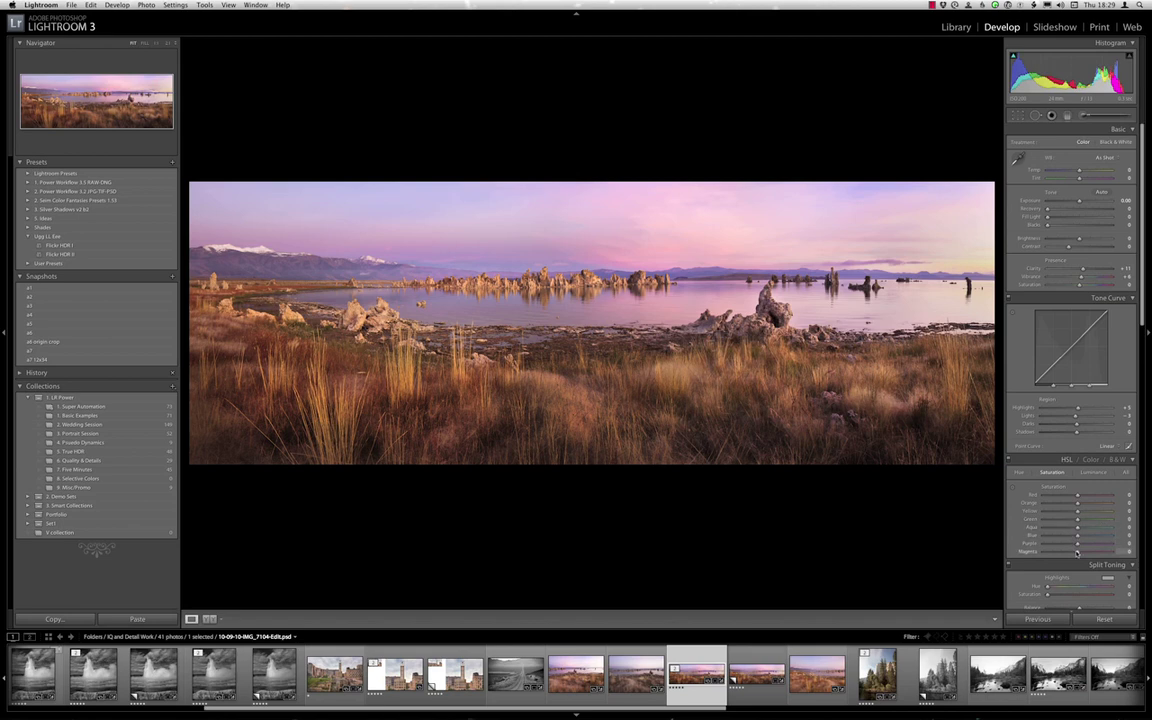
pyautogui.moveTo(1077, 546); pyautogui.dragTo(1077, 547)
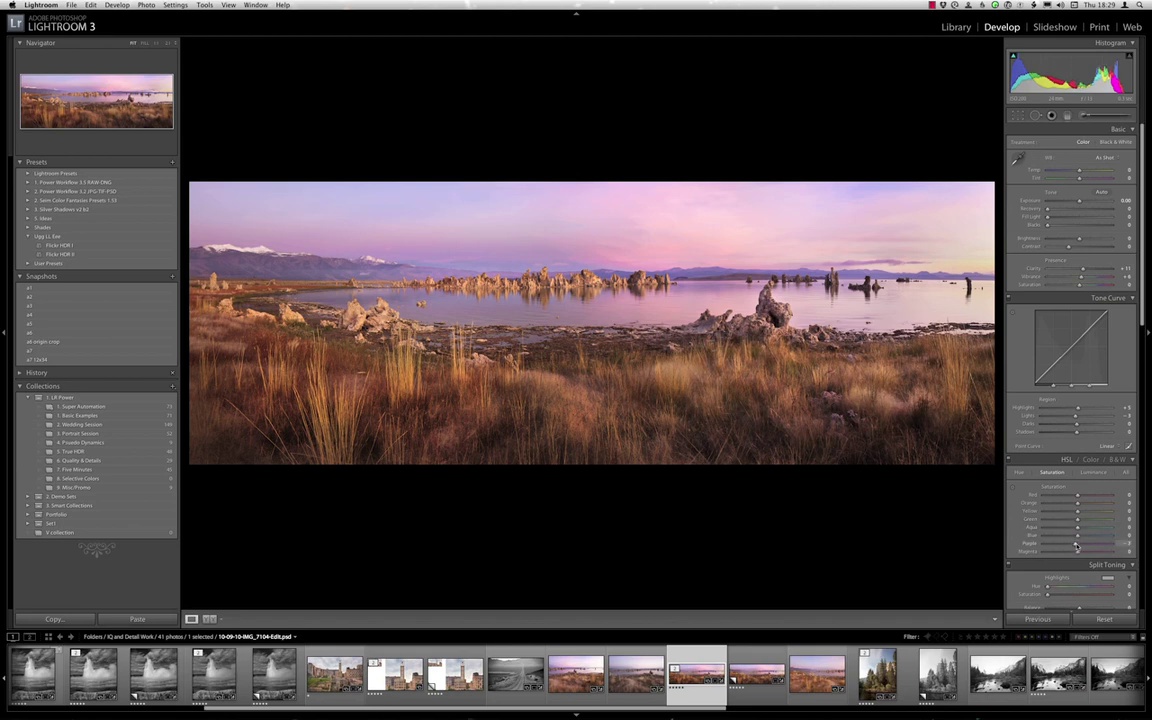
pyautogui.click(1092, 473)
pyautogui.moveTo(1077, 546); pyautogui.dragTo(1041, 544)
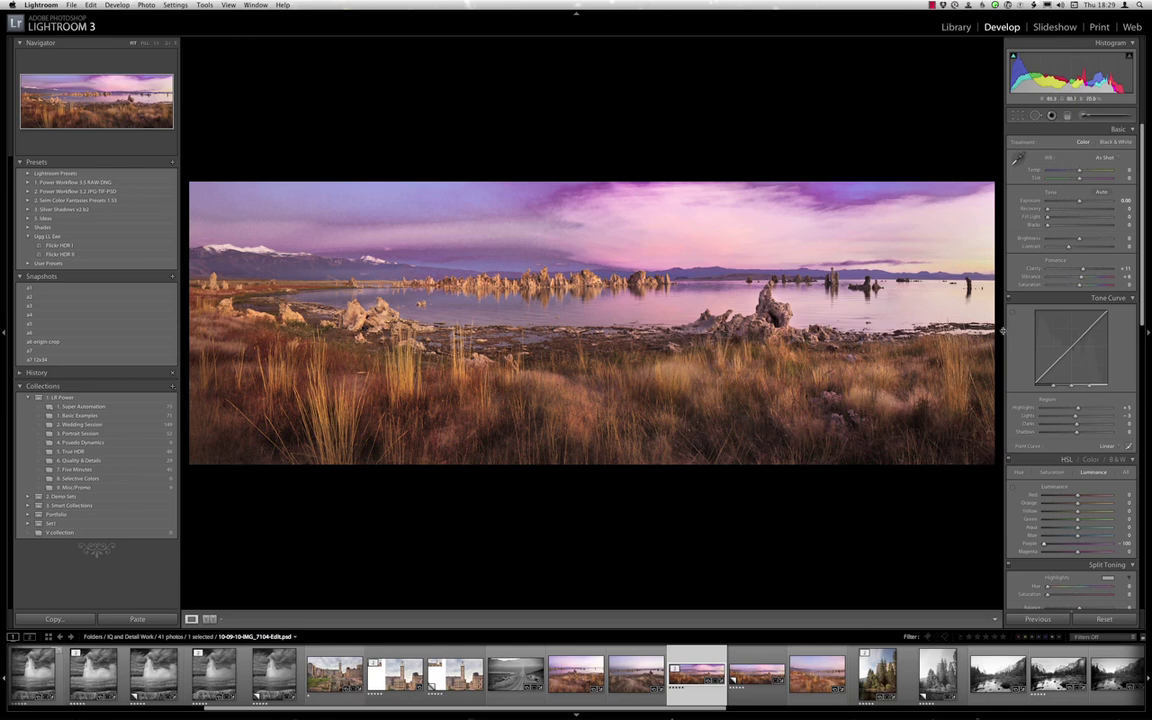
pyautogui.click(523, 209)
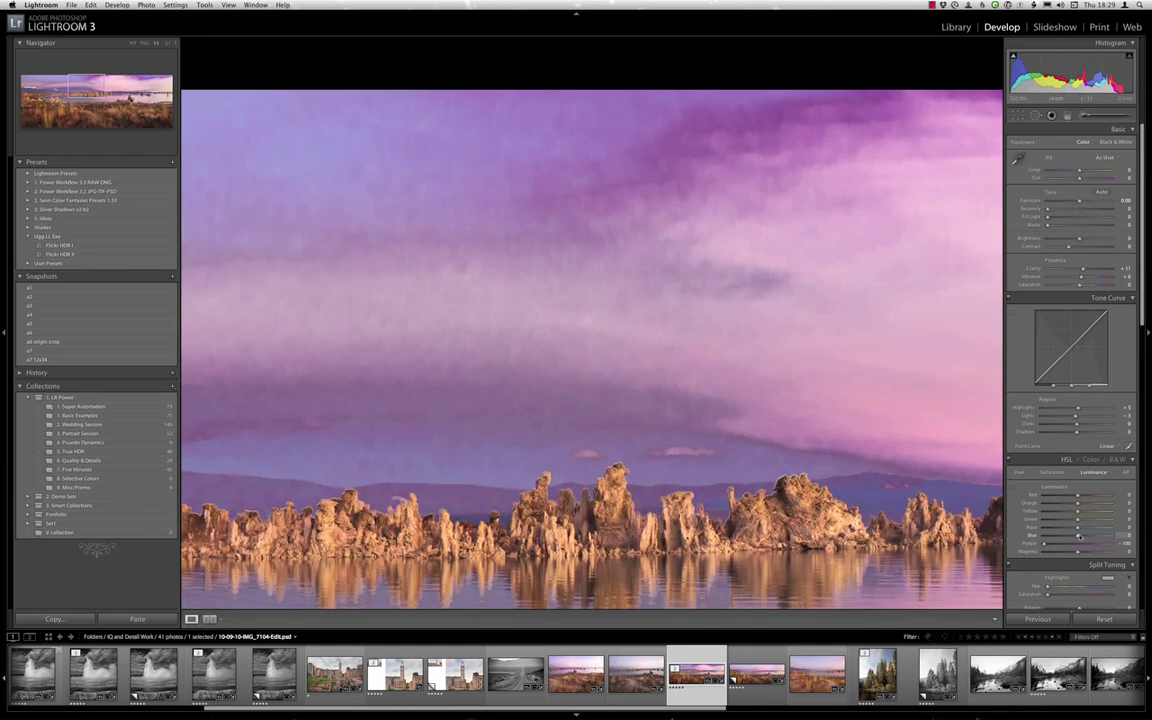
# Set the purple luminance to -24 for a subtler sky and return to the full view of the panorama.
pyautogui.moveTo(1120, 543); pyautogui.dragTo(1072, 546)
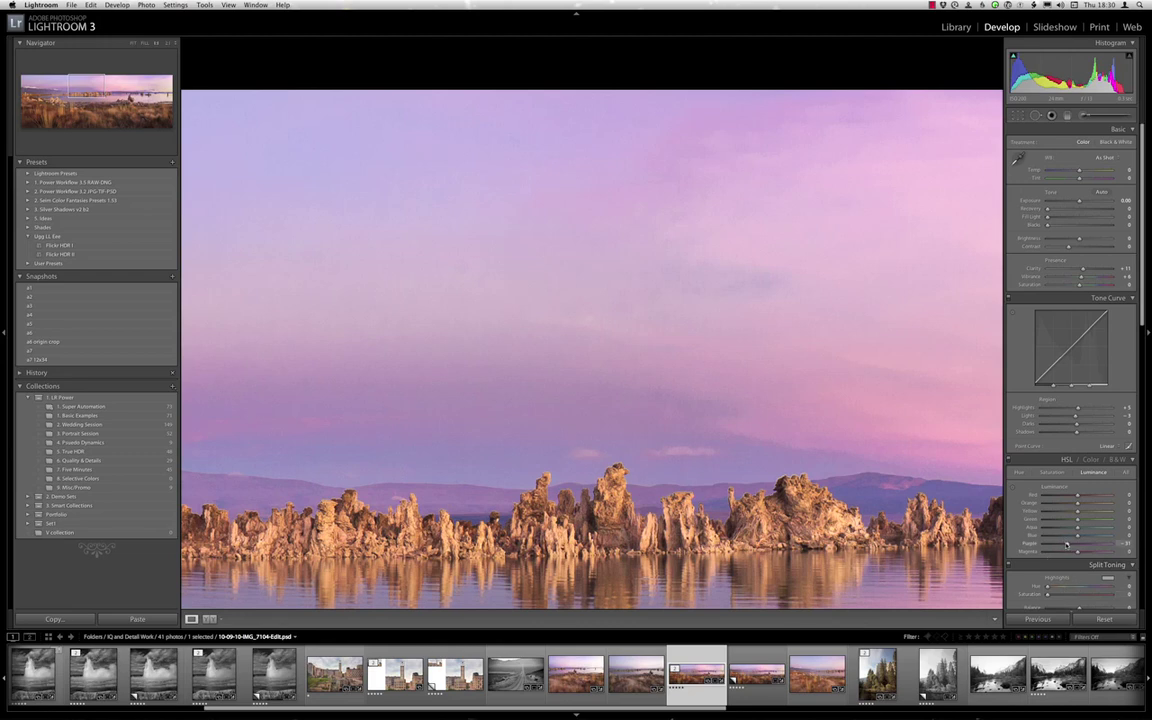
pyautogui.moveTo(1066, 544); pyautogui.dragTo(1069, 545)
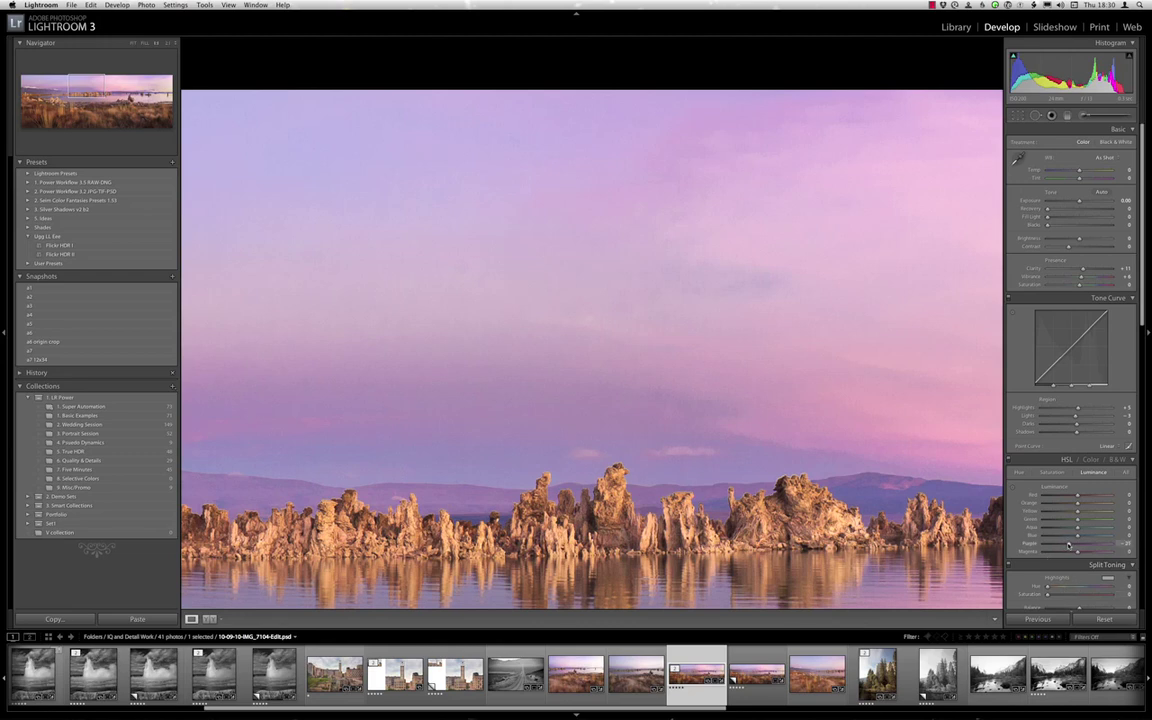
pyautogui.click(727, 411)
pyautogui.click(728, 412)
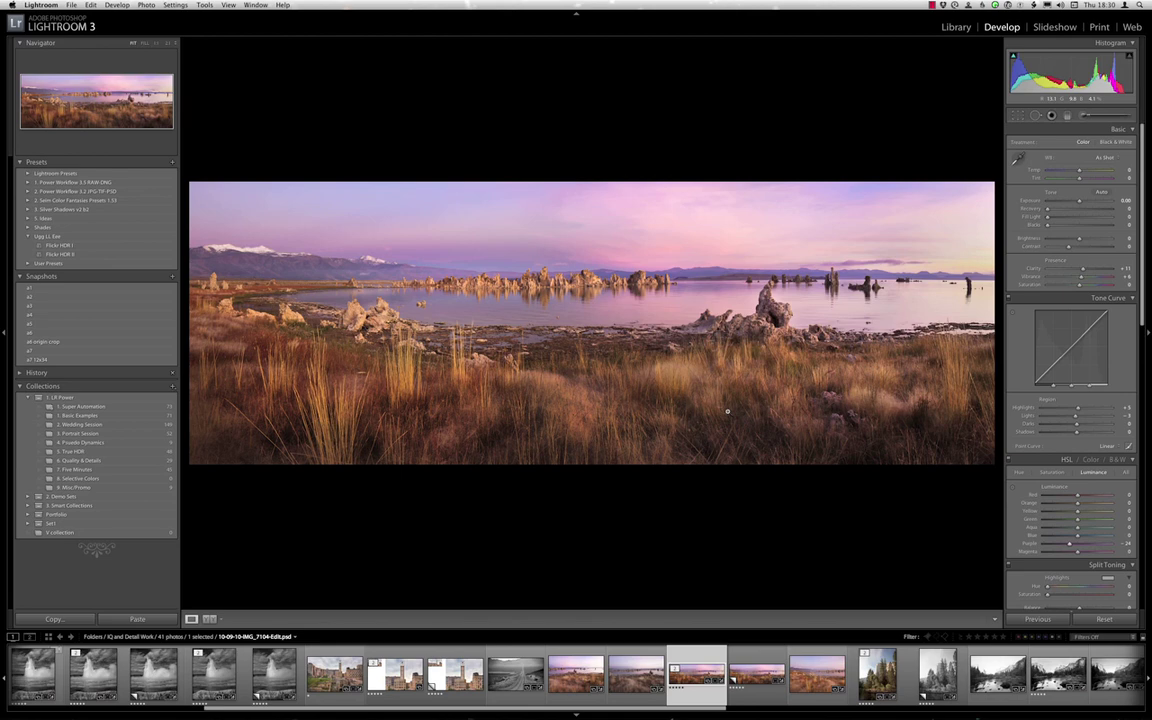
# Inspect the panorama's rock formations and the snow-capped mountain close up, and return to the full view.
pyautogui.click(483, 274)
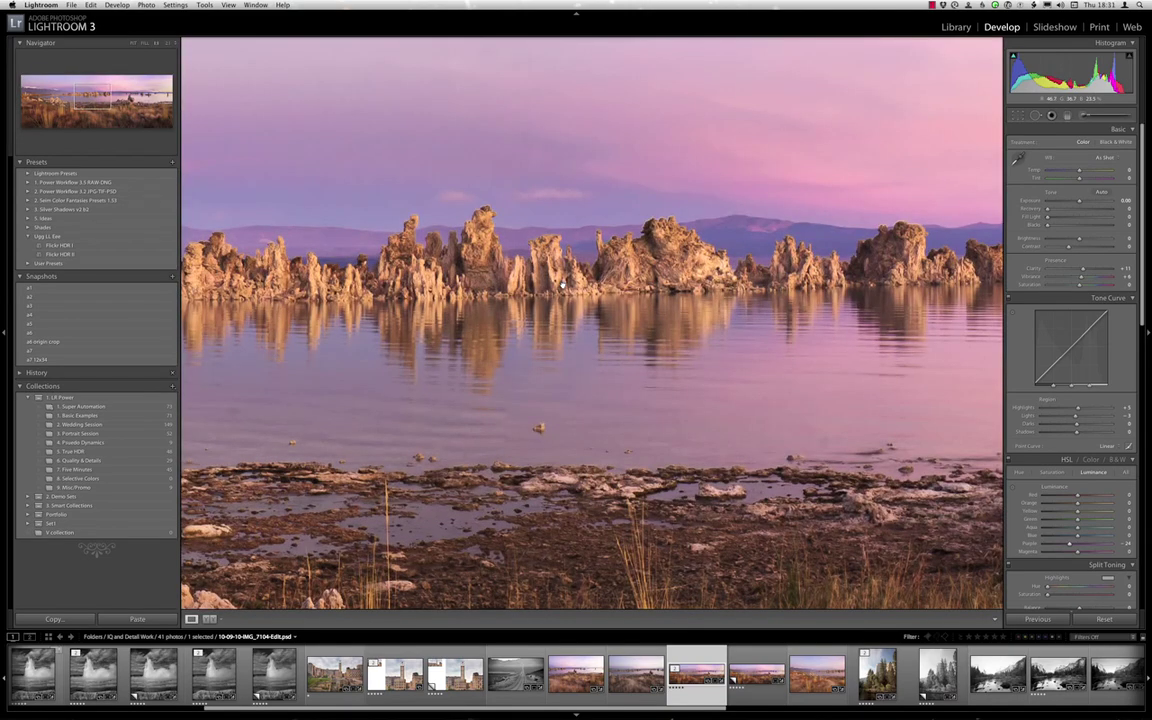
pyautogui.click(443, 302)
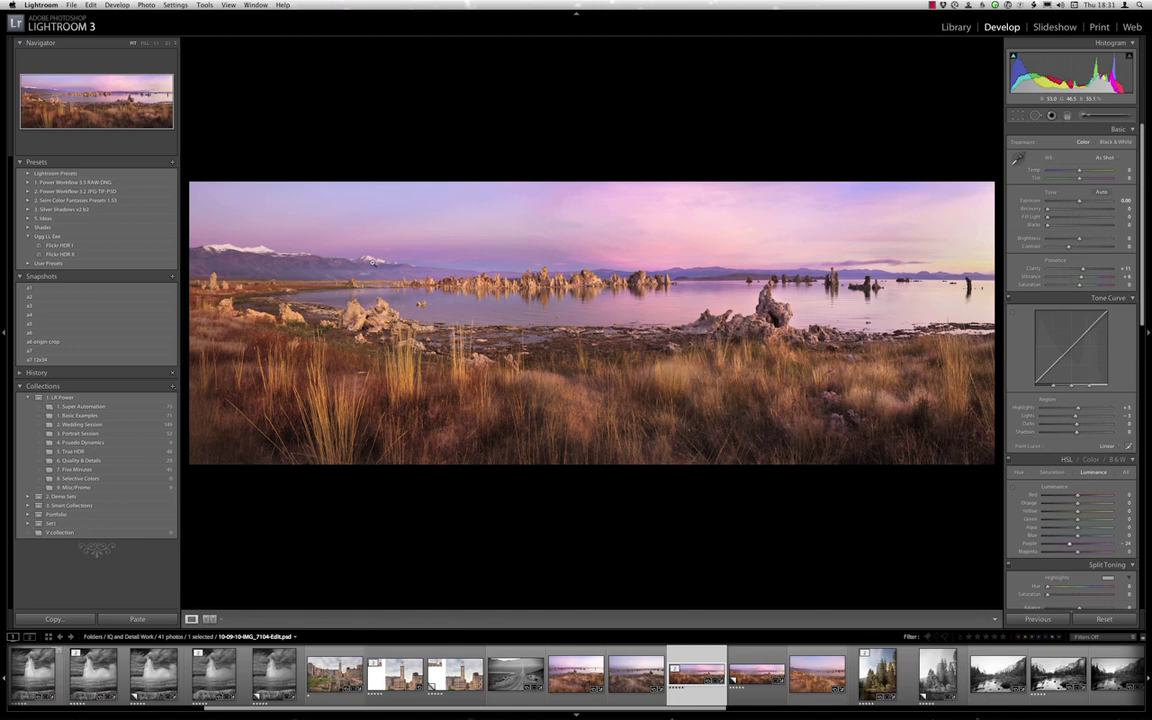
pyautogui.click(372, 262)
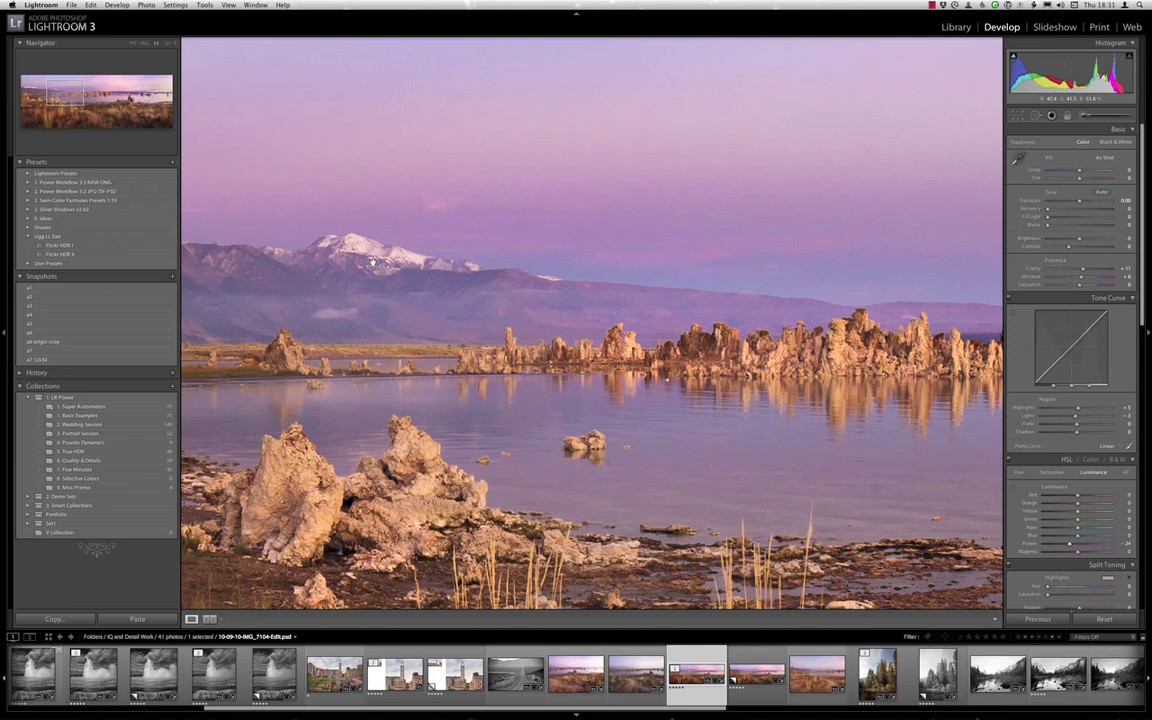
pyautogui.click(726, 345)
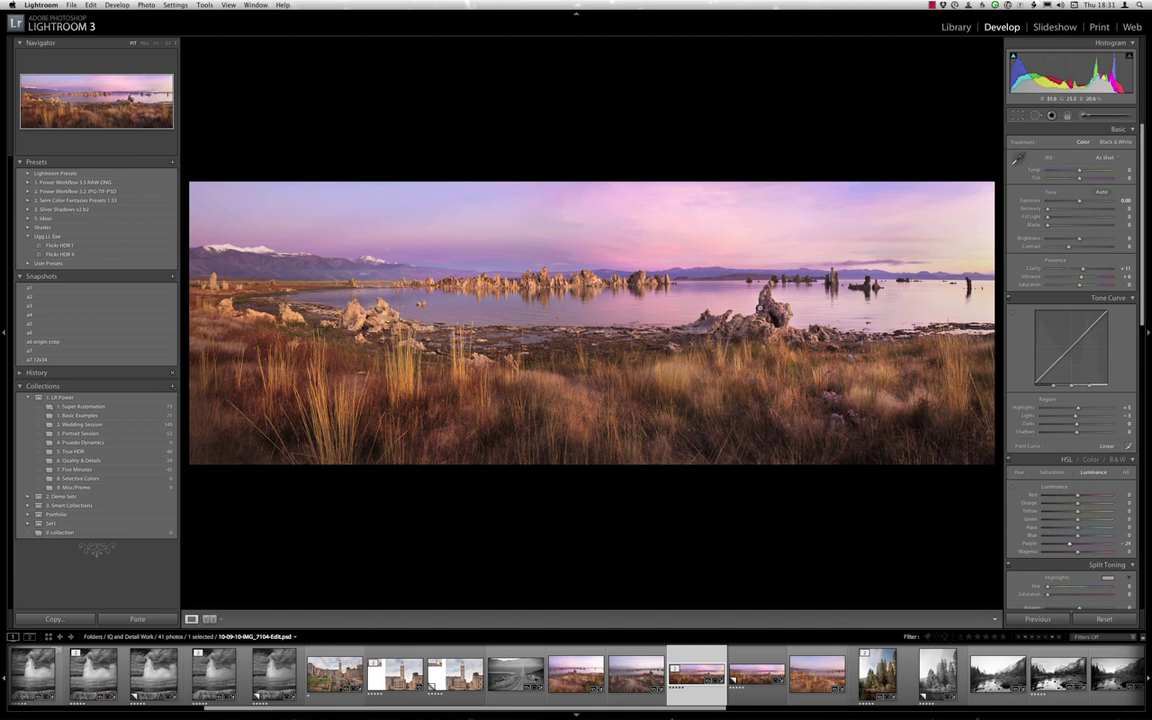
# Reset the panorama's purple luminance to 0 and check the sky and distant rock formations both close up and in full view.
pyautogui.click(655, 284)
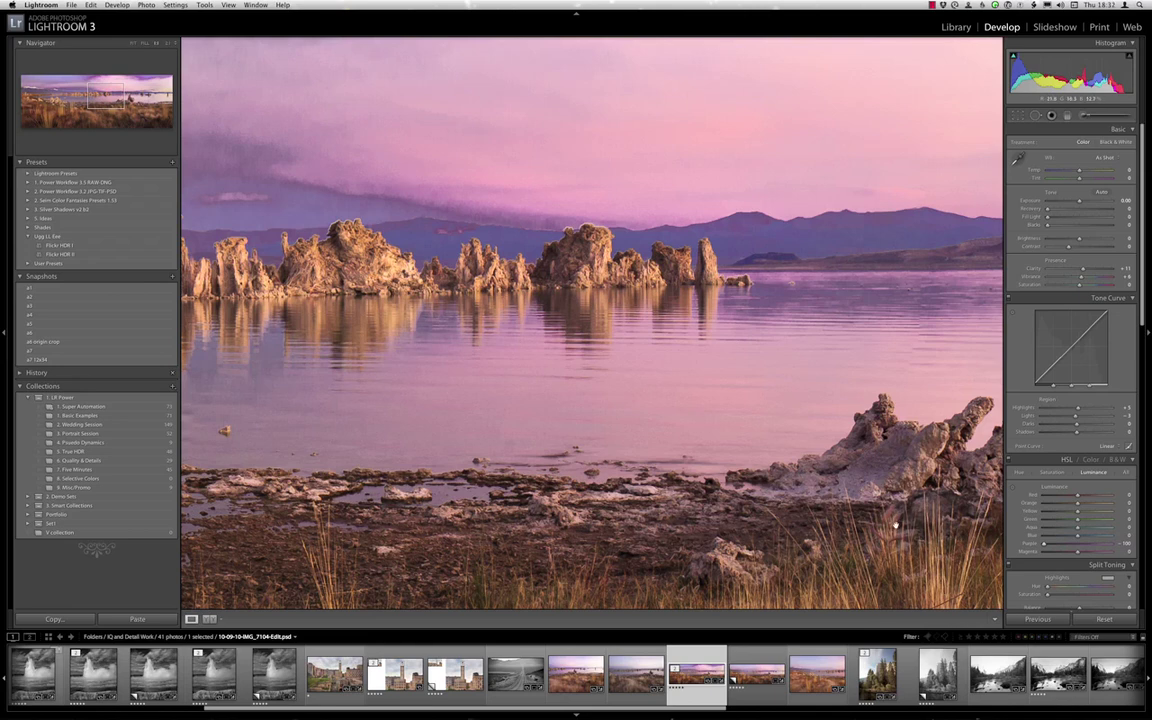
pyautogui.doubleClick(1043, 544)
pyautogui.click(603, 267)
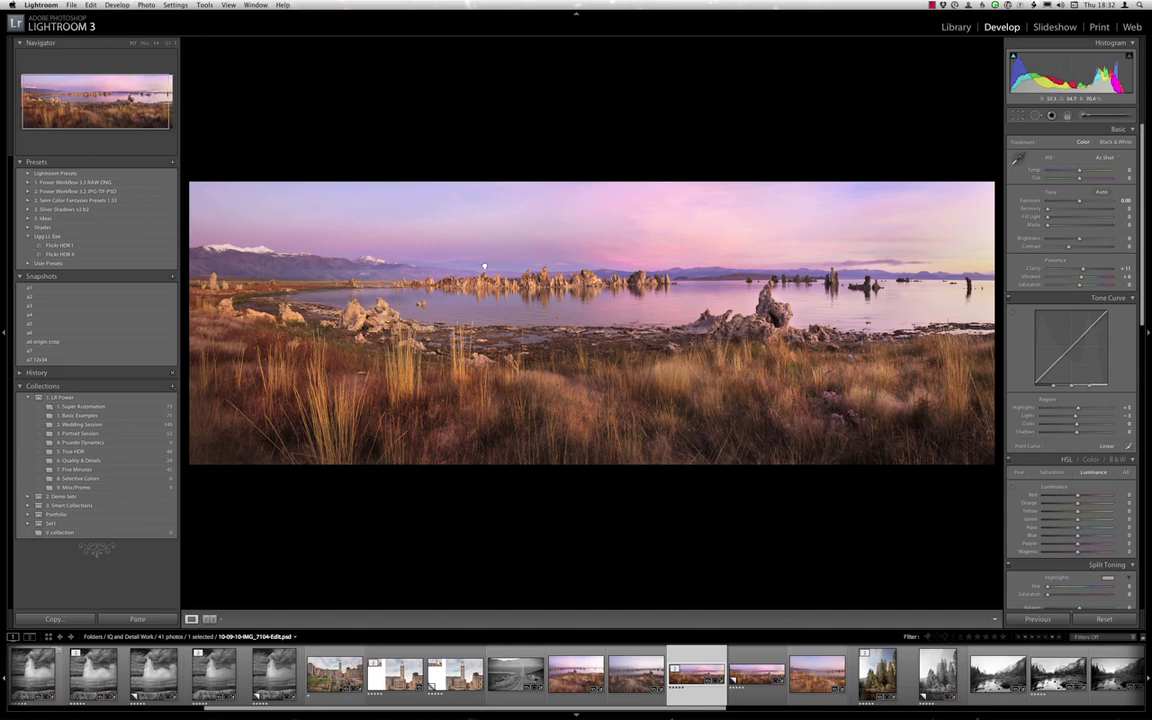
pyautogui.click(484, 266)
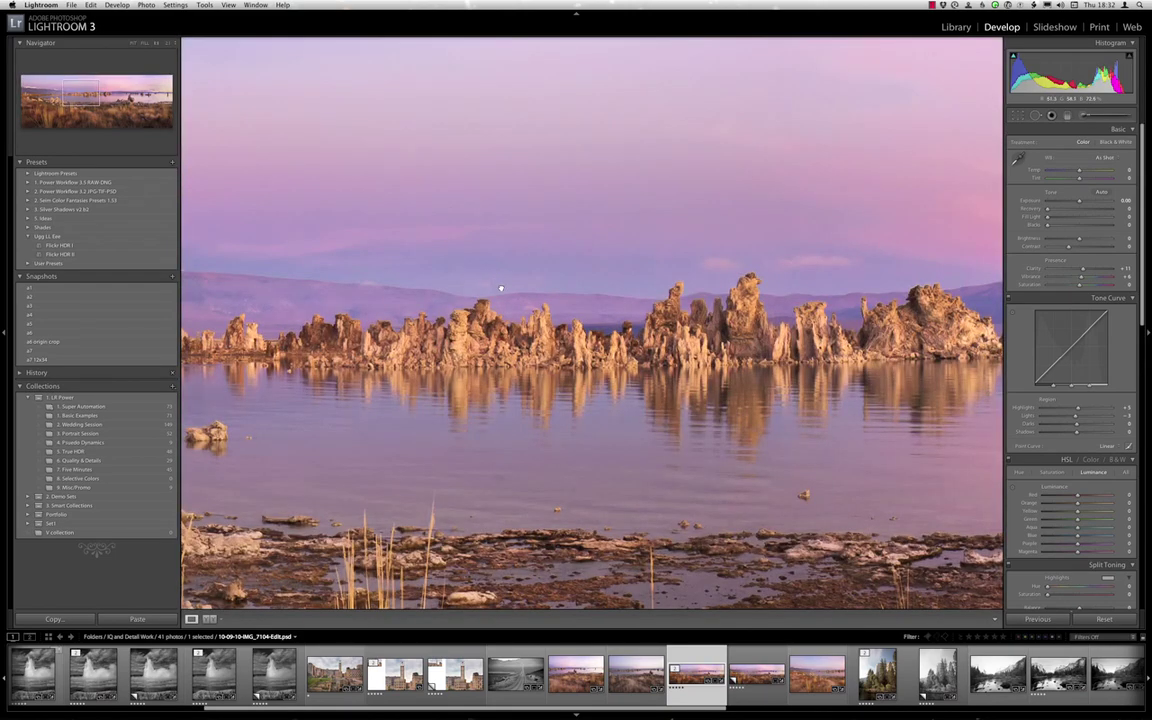
pyautogui.click(501, 287)
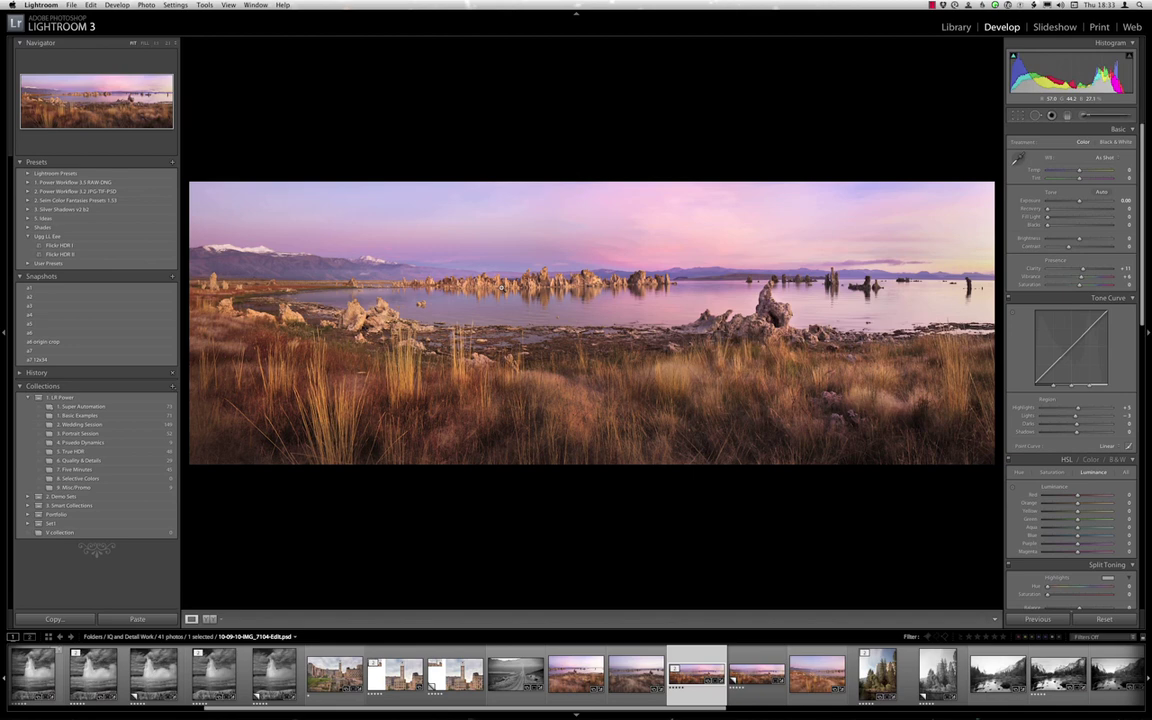
# Return to the Library grid and briefly preview the geyser photo marked "first edit - too artifacted".
pyautogui.press('e')
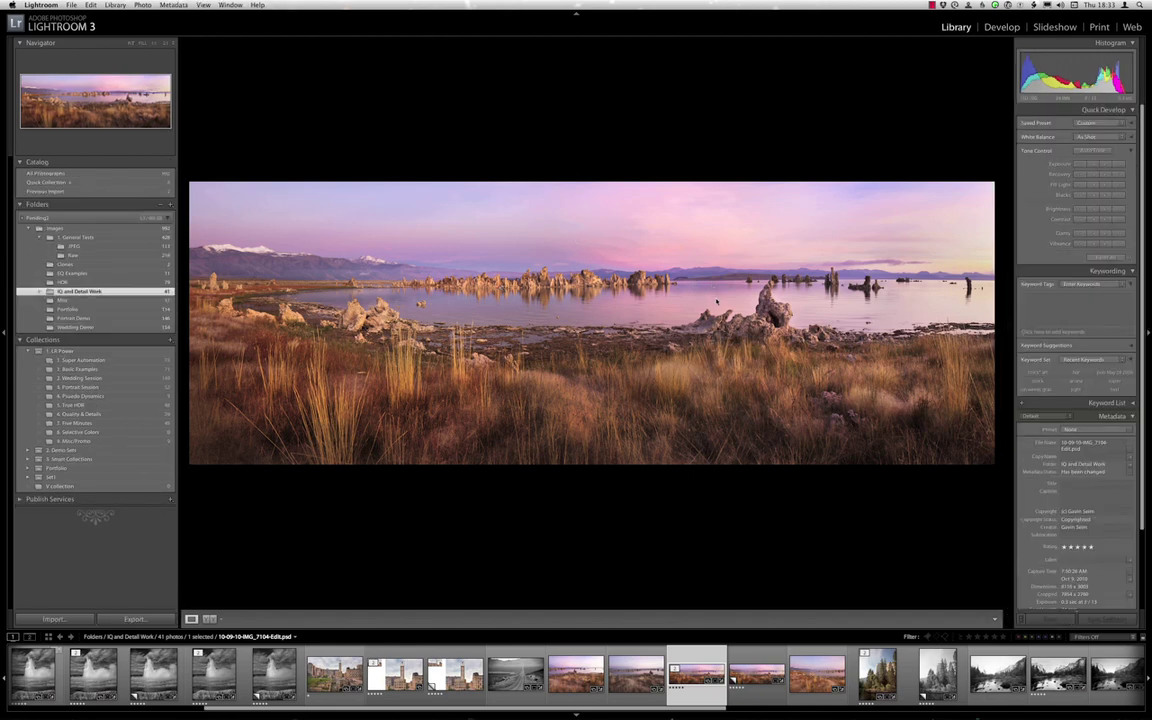
pyautogui.press('g')
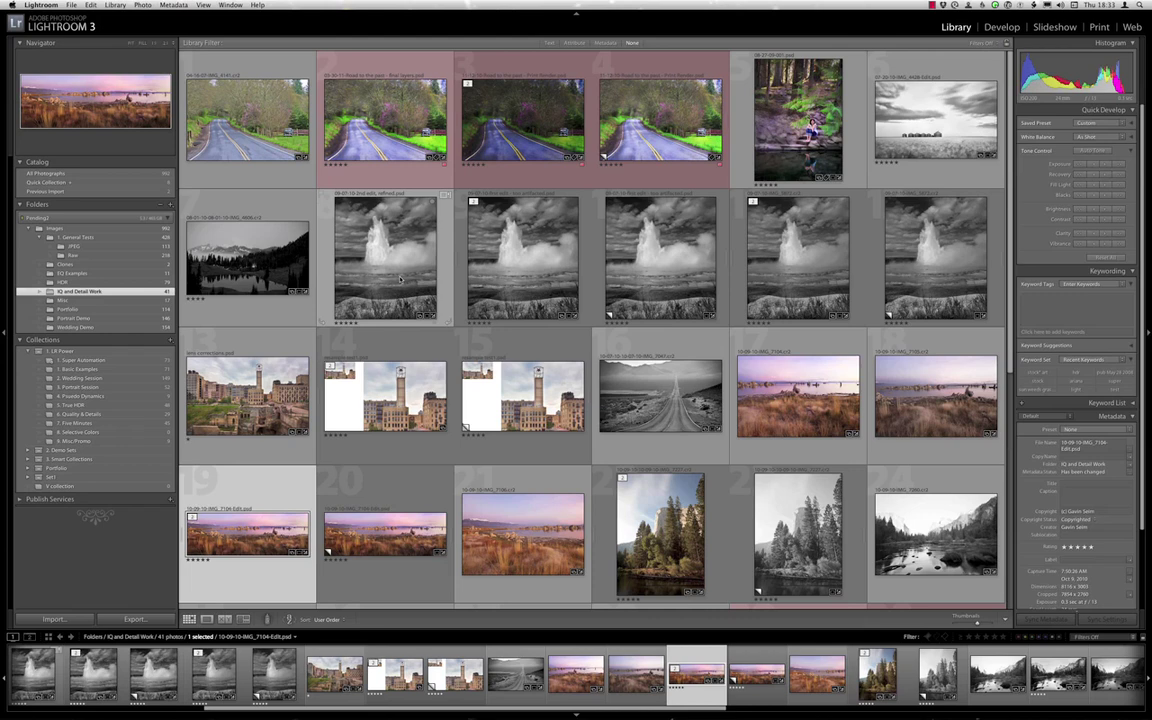
pyautogui.doubleClick(507, 275)
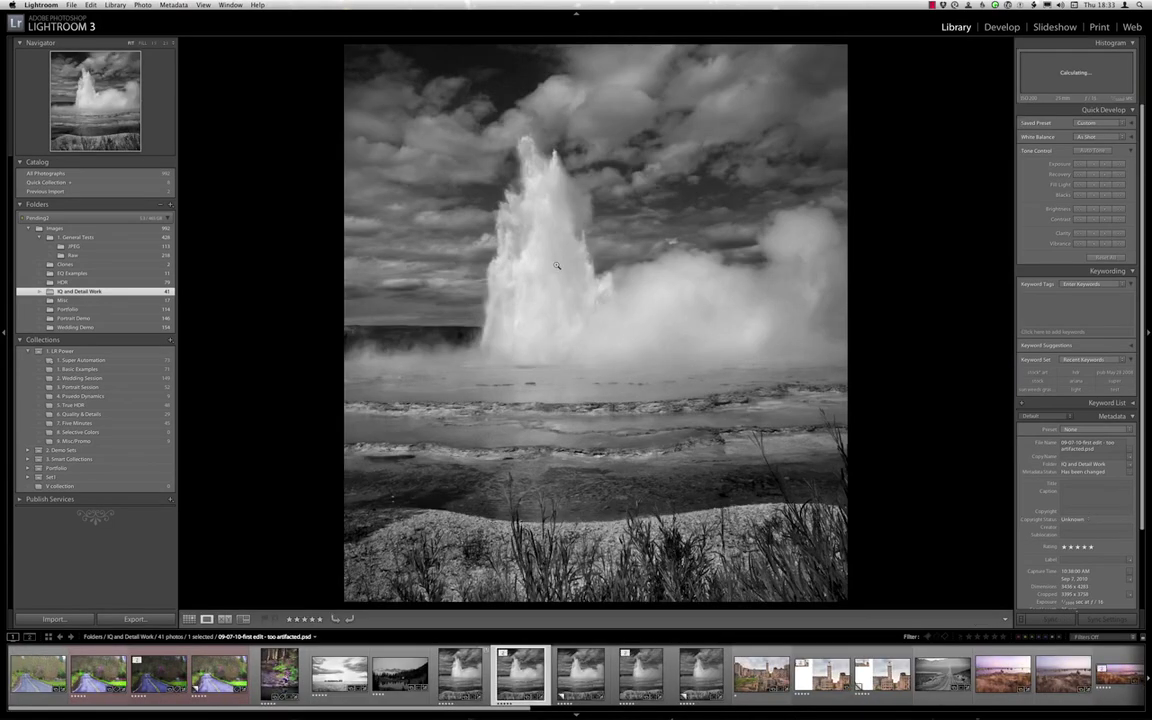
pyautogui.press('g')
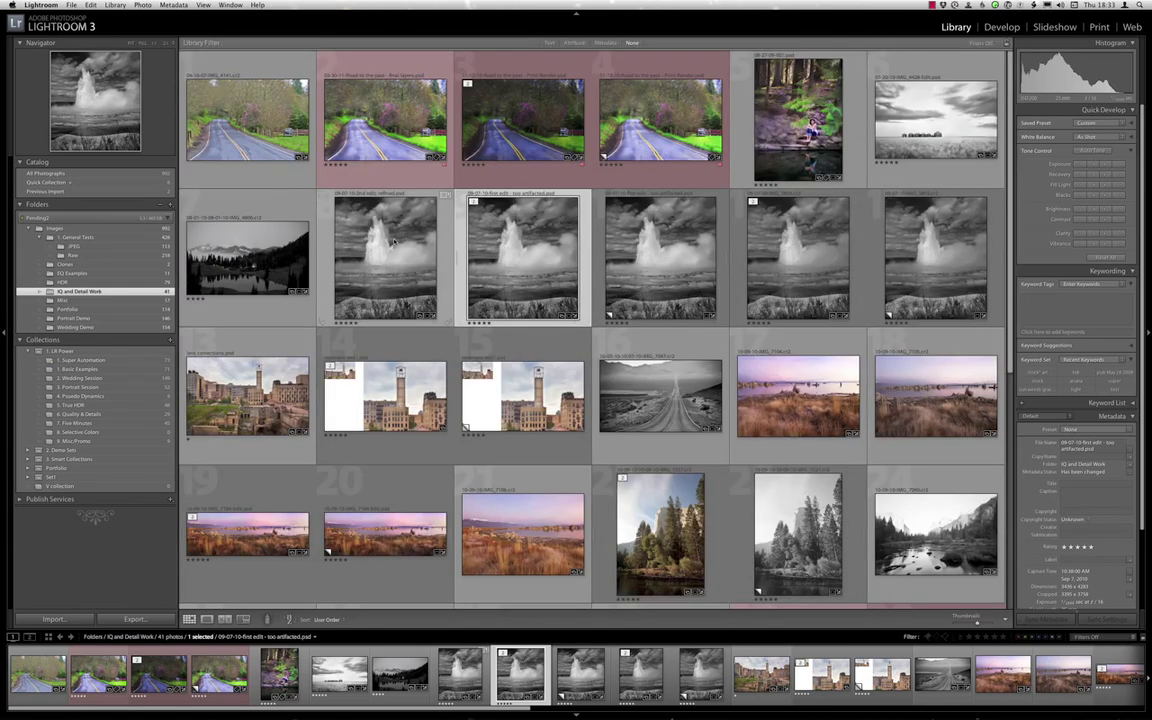
# Overwrite the refined geyser edit's disk settings with the catalog's, and open the too-artifacted first edit to examine its sky close up.
pyautogui.click(449, 197)
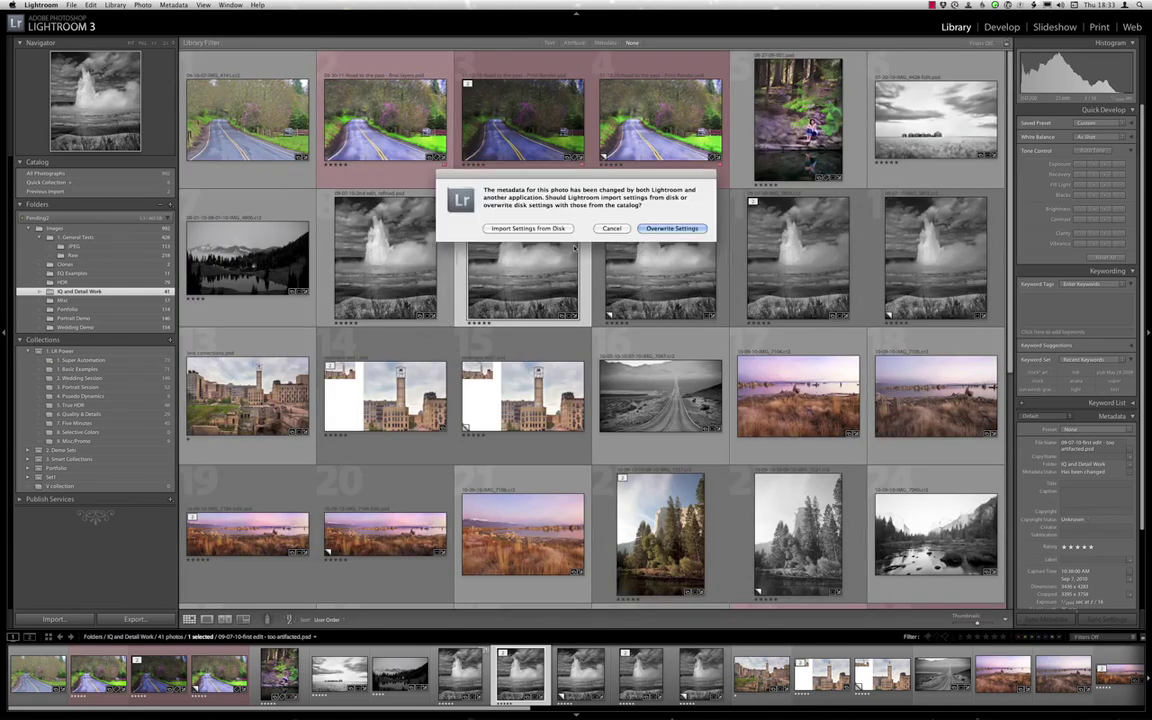
pyautogui.click(668, 228)
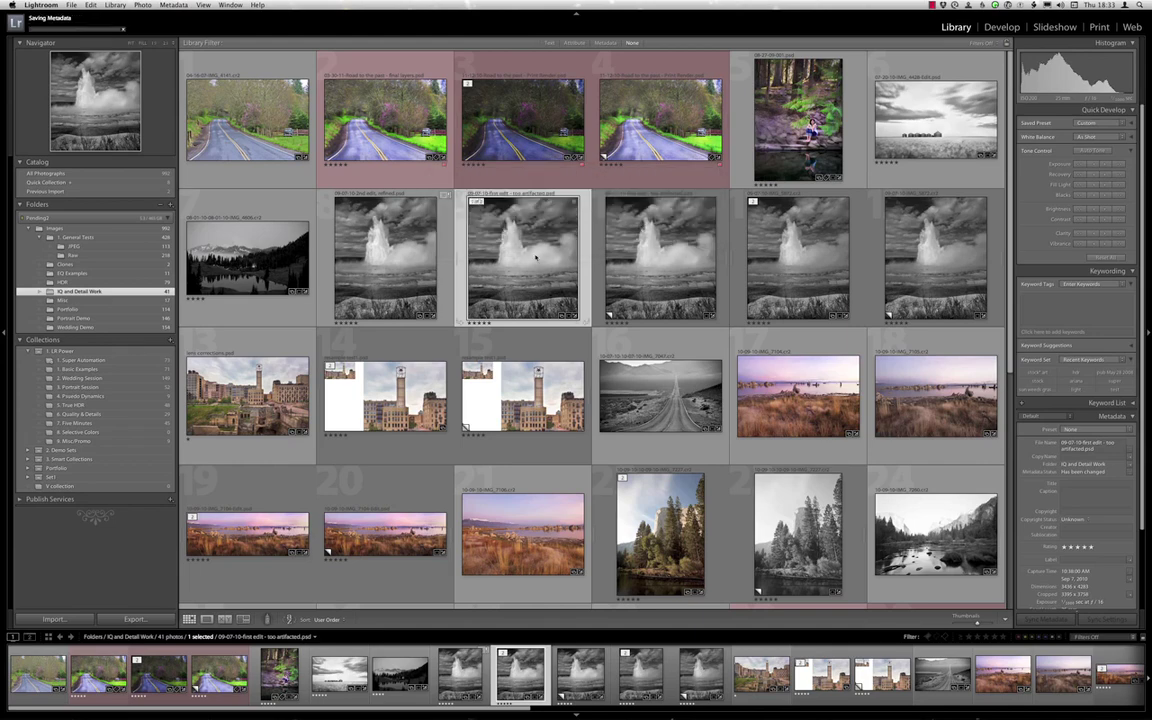
pyautogui.doubleClick(536, 258)
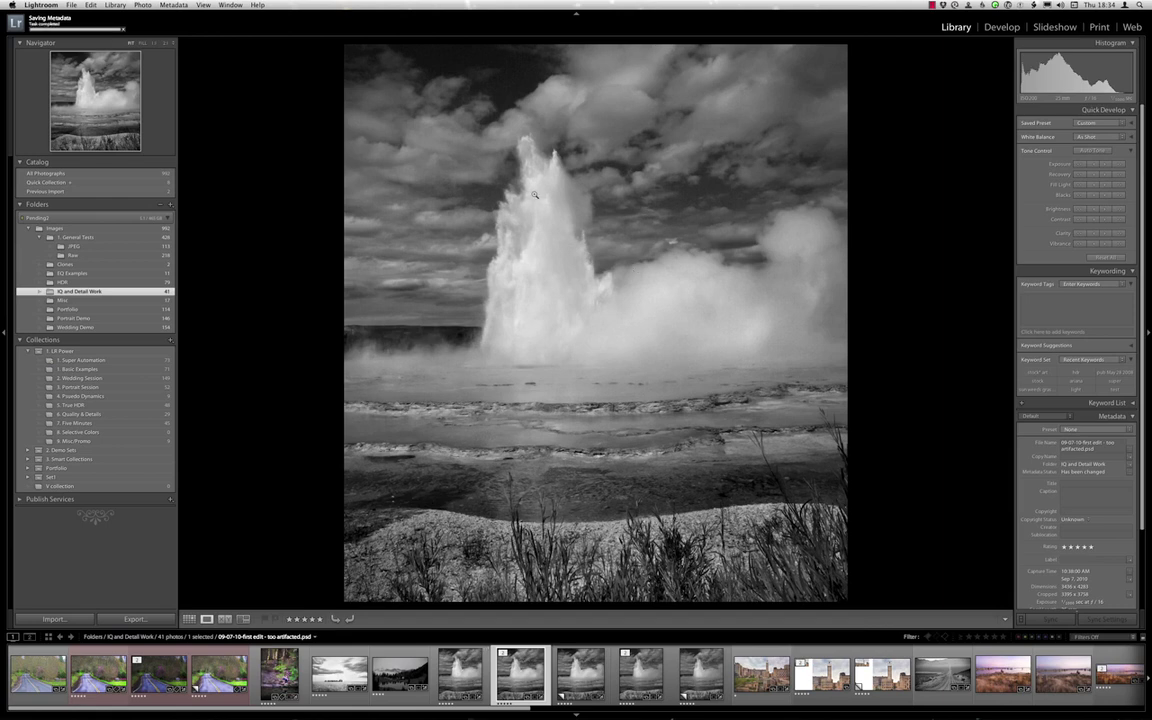
pyautogui.click(436, 289)
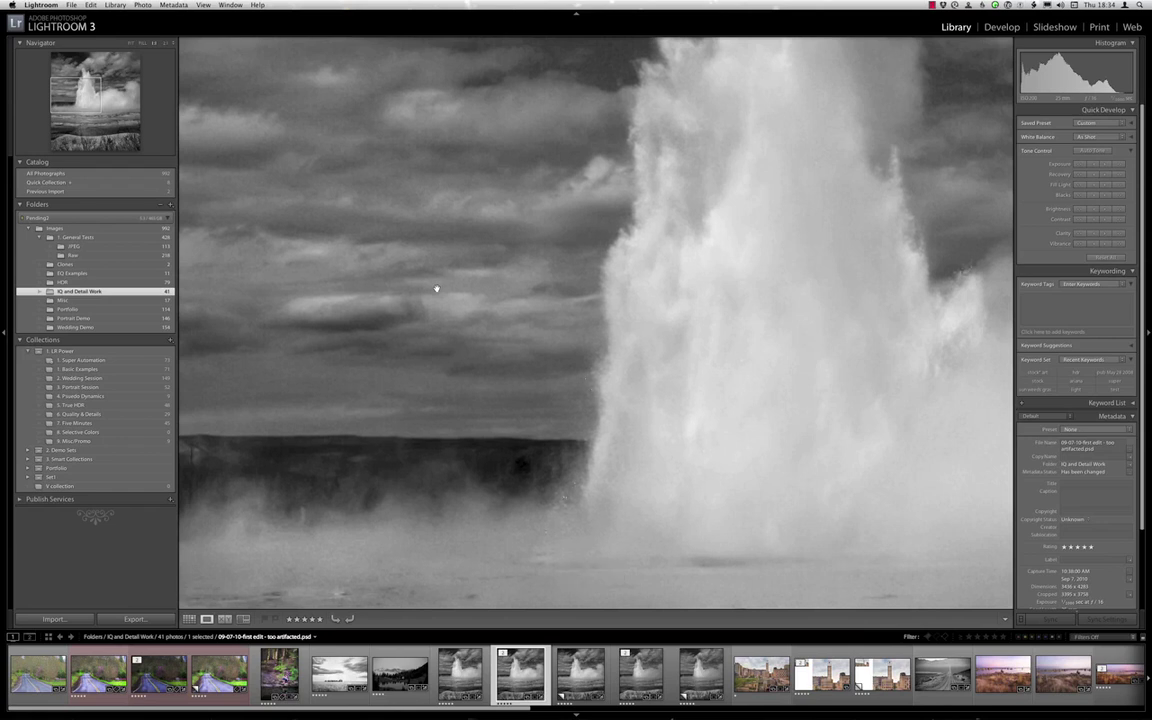
# Examine the too-artifacted geyser edit's clouds, dark horizon and sky beside the steam close up, and return to the full view.
pyautogui.moveTo(481, 337); pyautogui.dragTo(496, 410)
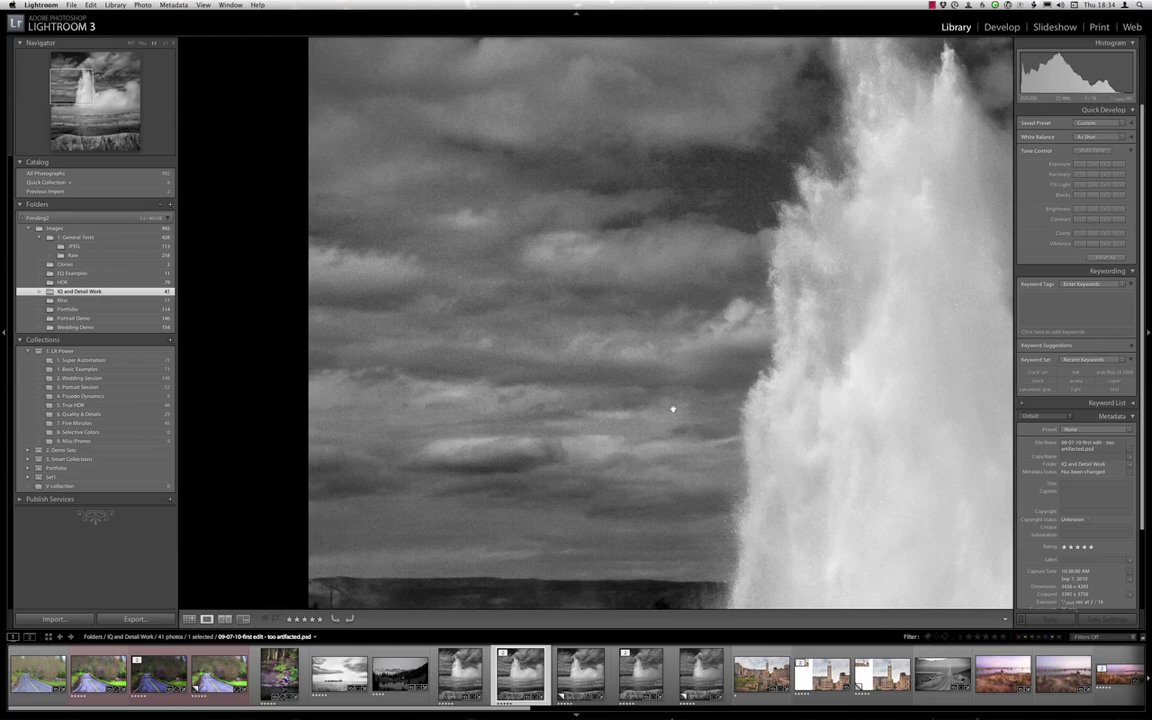
pyautogui.click(730, 419)
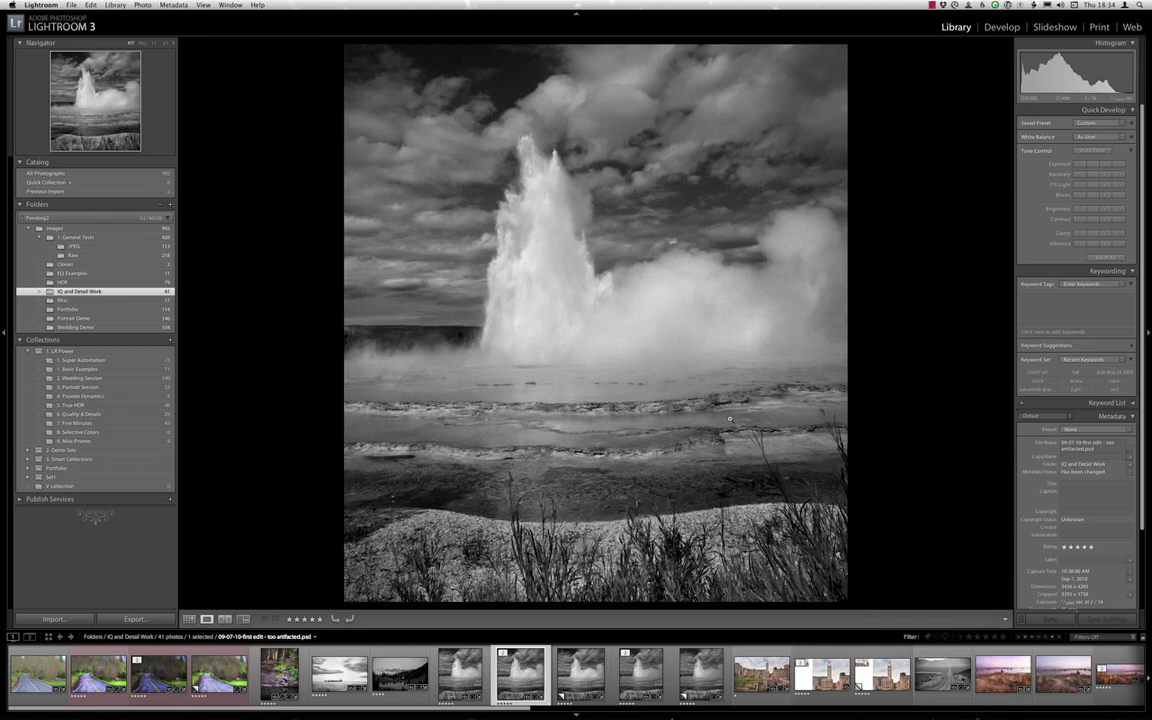
pyautogui.click(430, 354)
pyautogui.moveTo(373, 334); pyautogui.dragTo(591, 406)
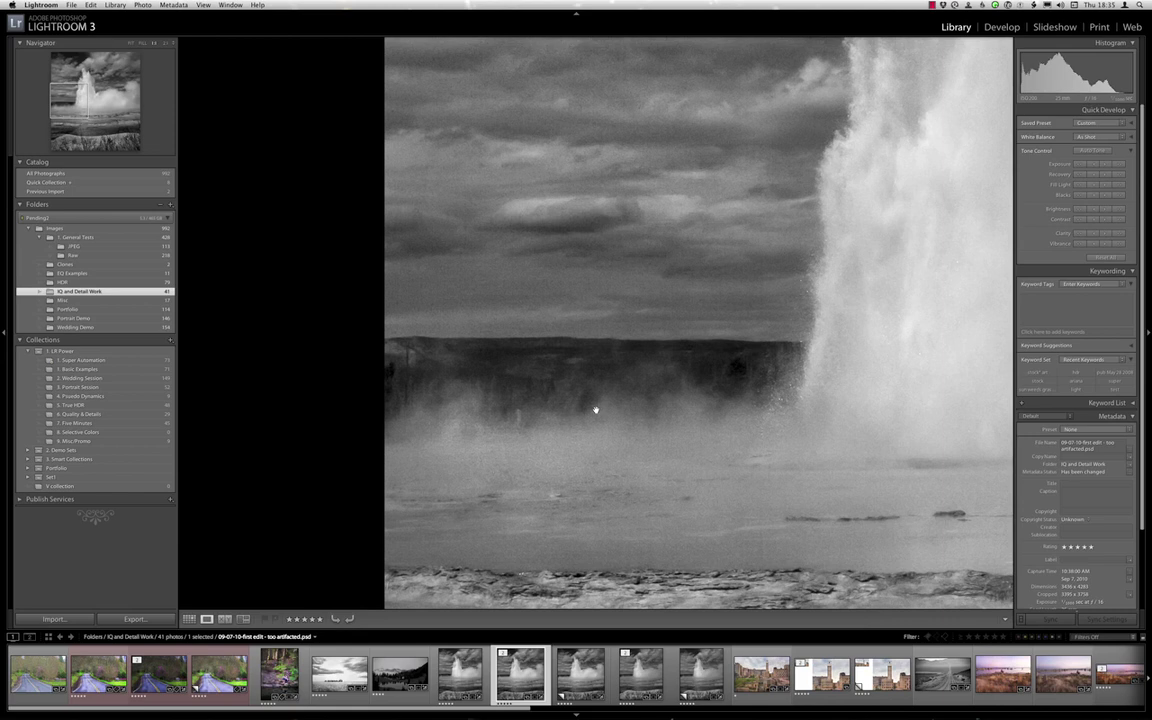
pyautogui.click(627, 441)
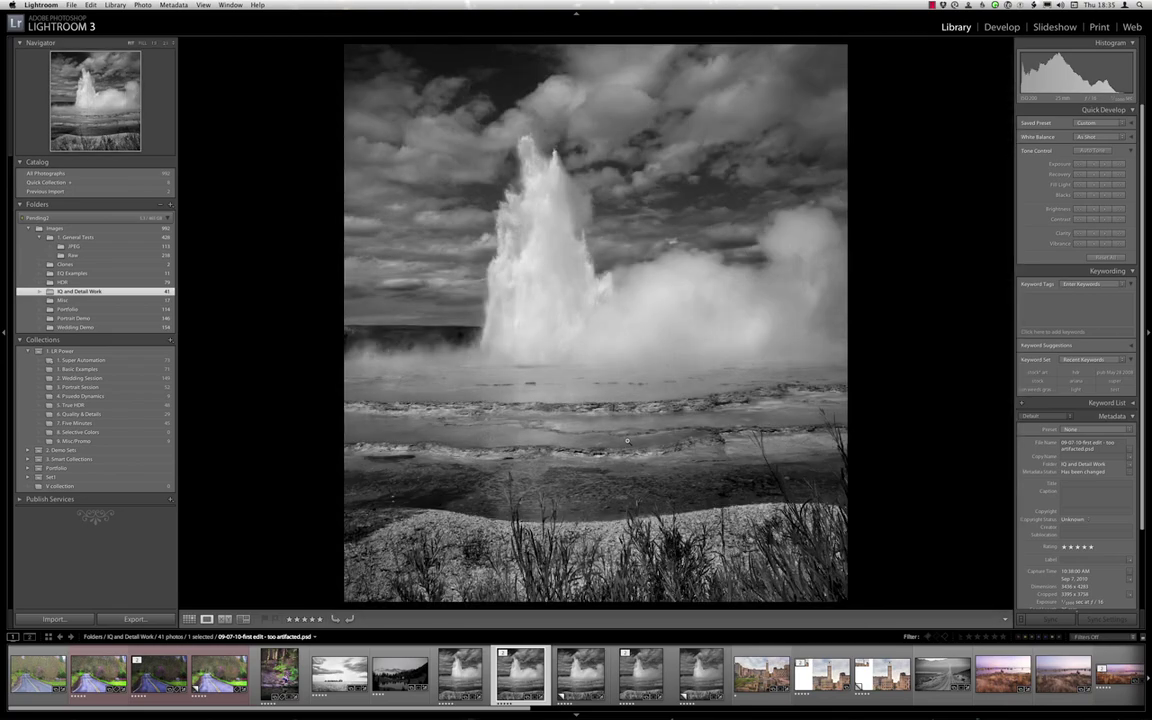
pyautogui.click(727, 173)
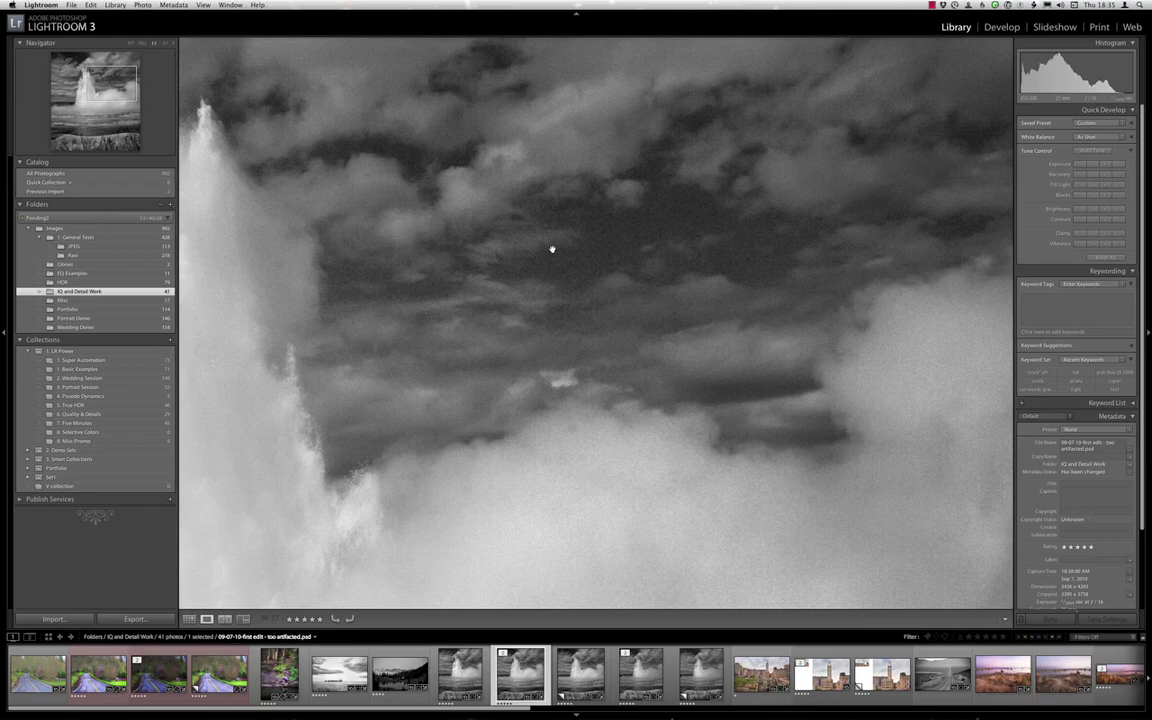
pyautogui.click(614, 262)
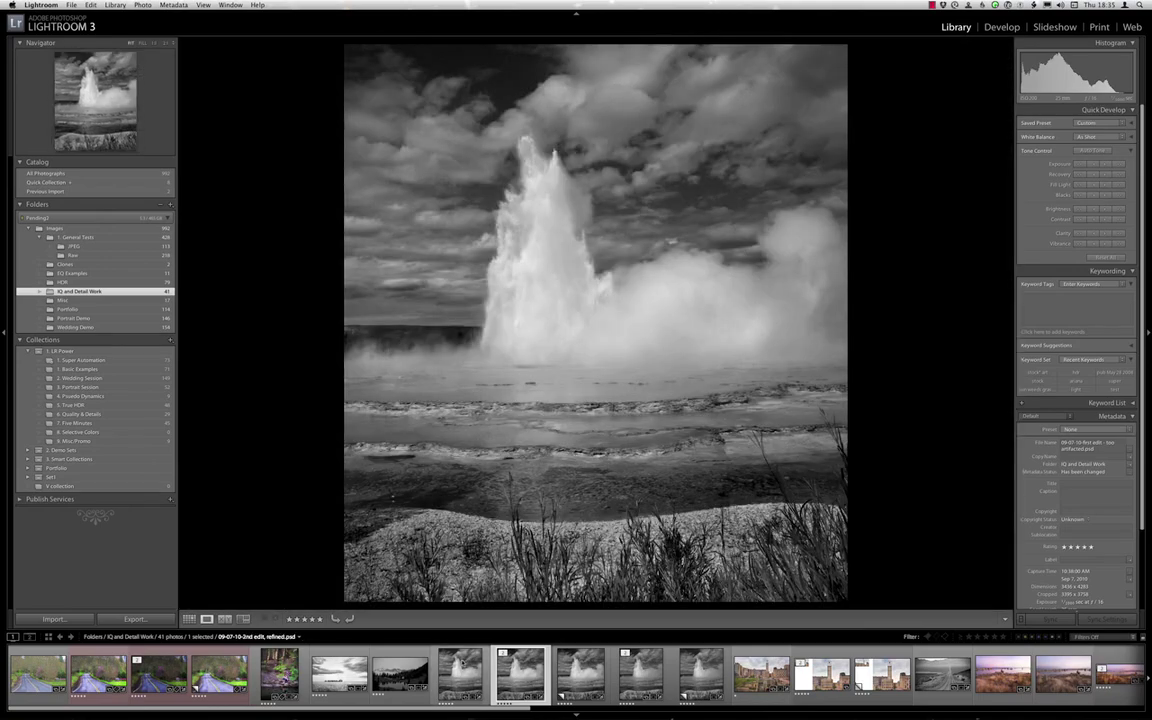
# Open the geyser's refined second edit, inspect its sky close up, and return to the full view.
pyautogui.click(461, 663)
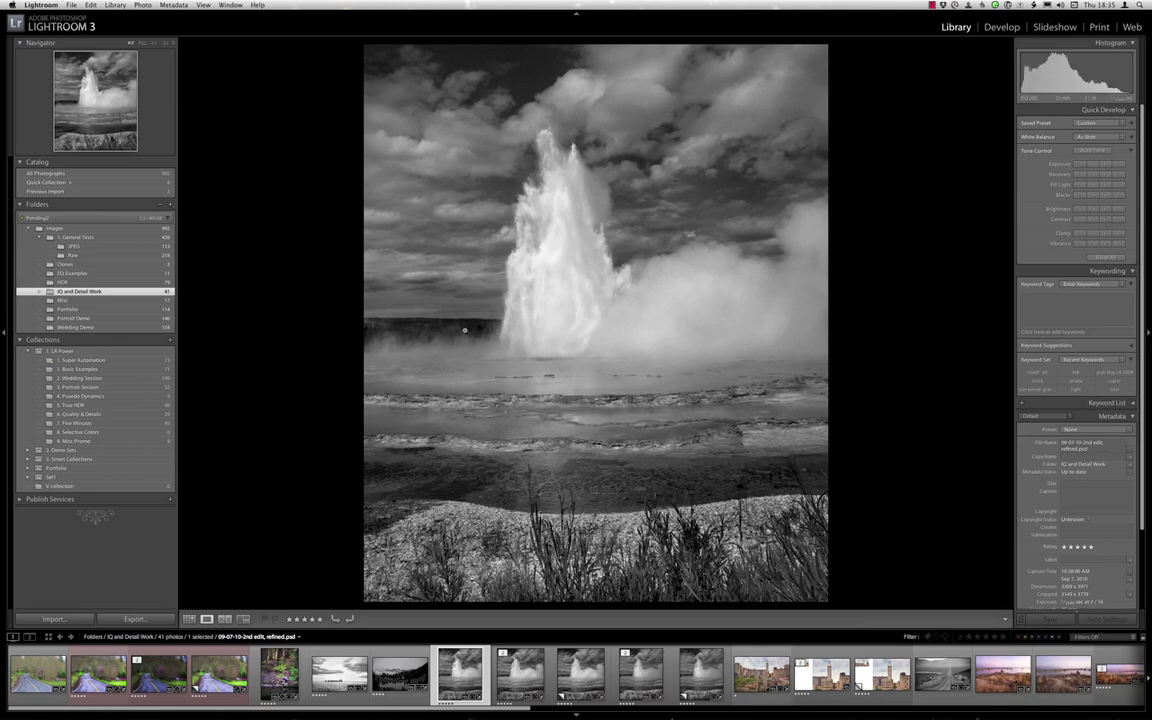
pyautogui.click(415, 244)
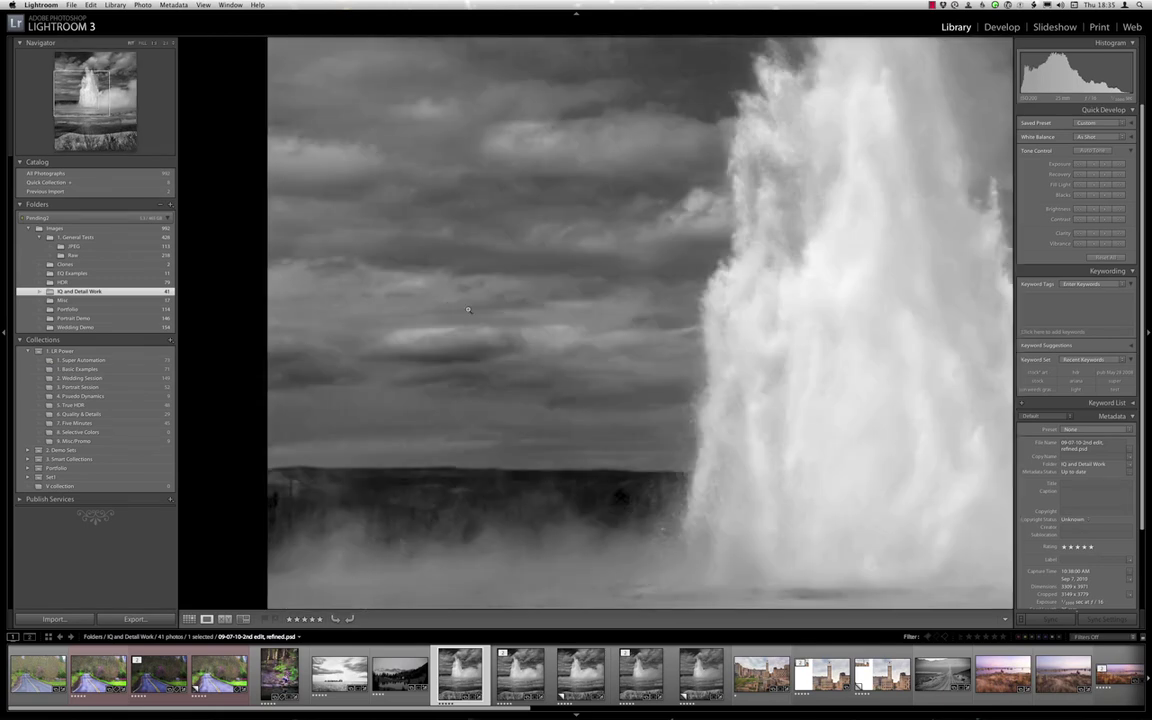
pyautogui.click(467, 310)
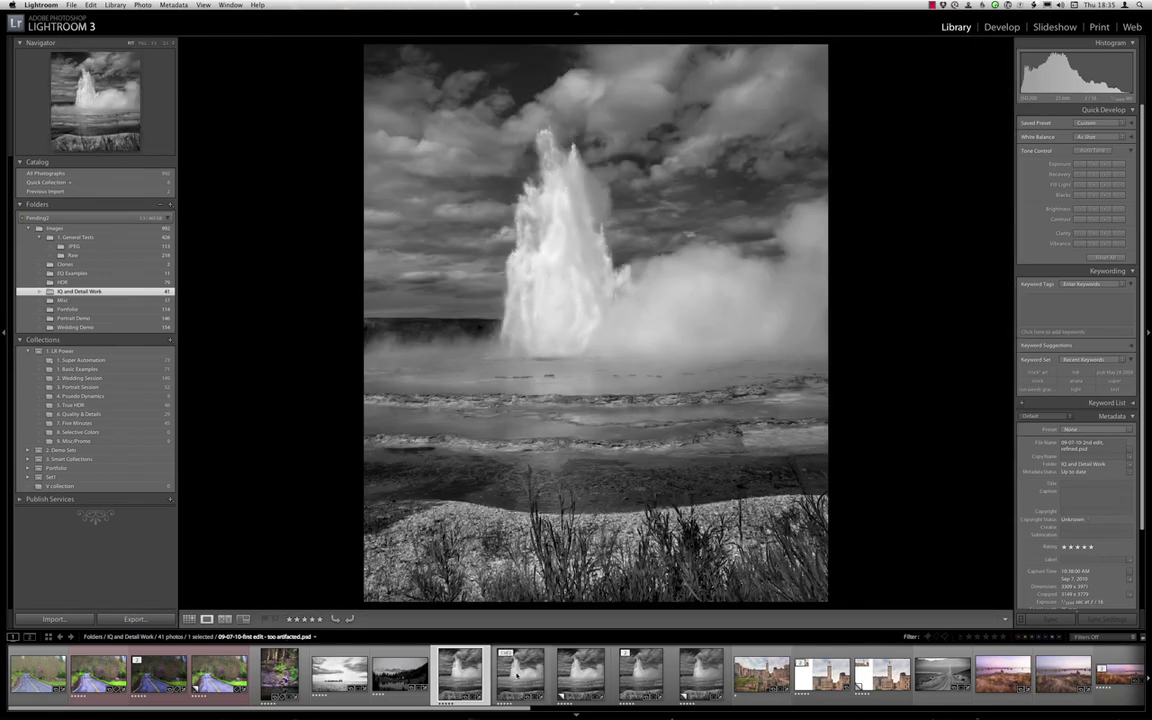
# Compare the refined geyser edit side by side with the too-artifacted copy, with the surrounding panels hidden.
pyautogui.press('g')
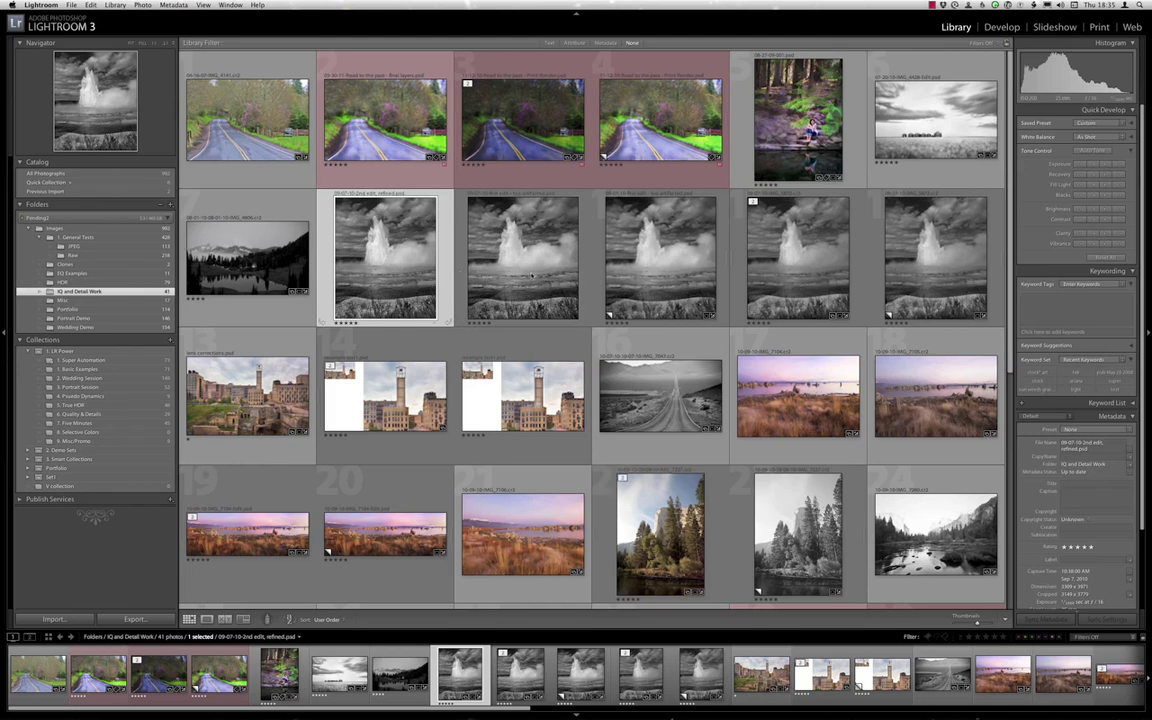
pyautogui.keyDown('super'); pyautogui.click(656, 271); pyautogui.keyUp('super')
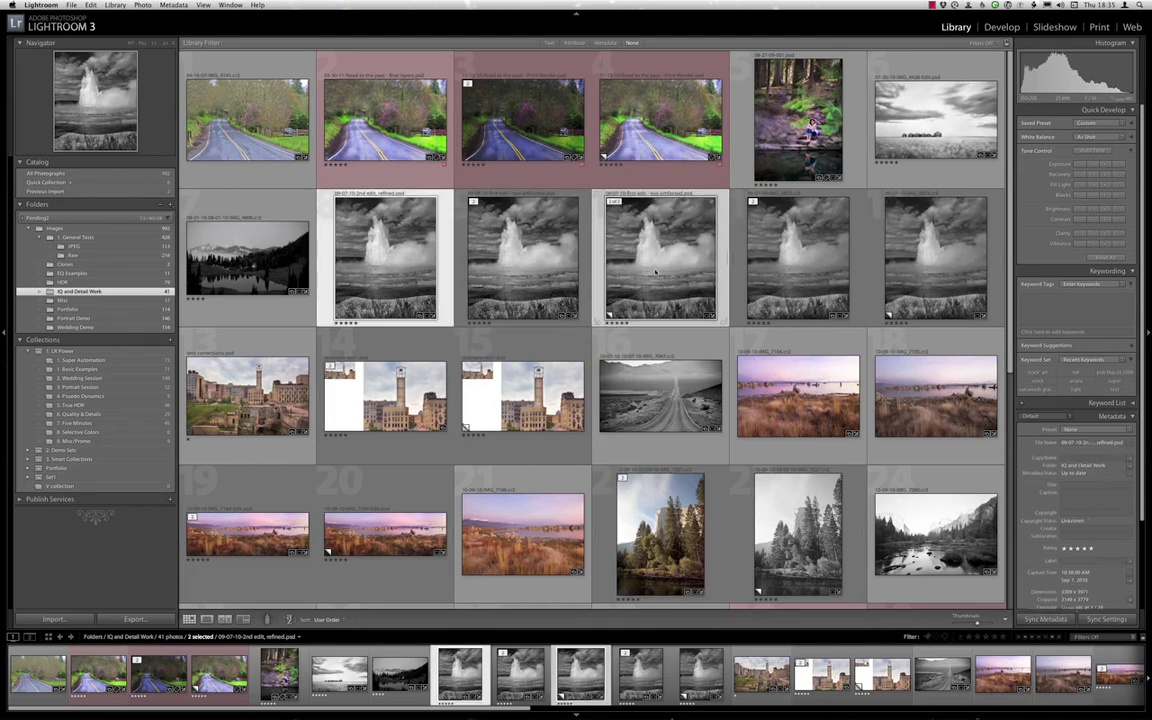
pyautogui.press('c')
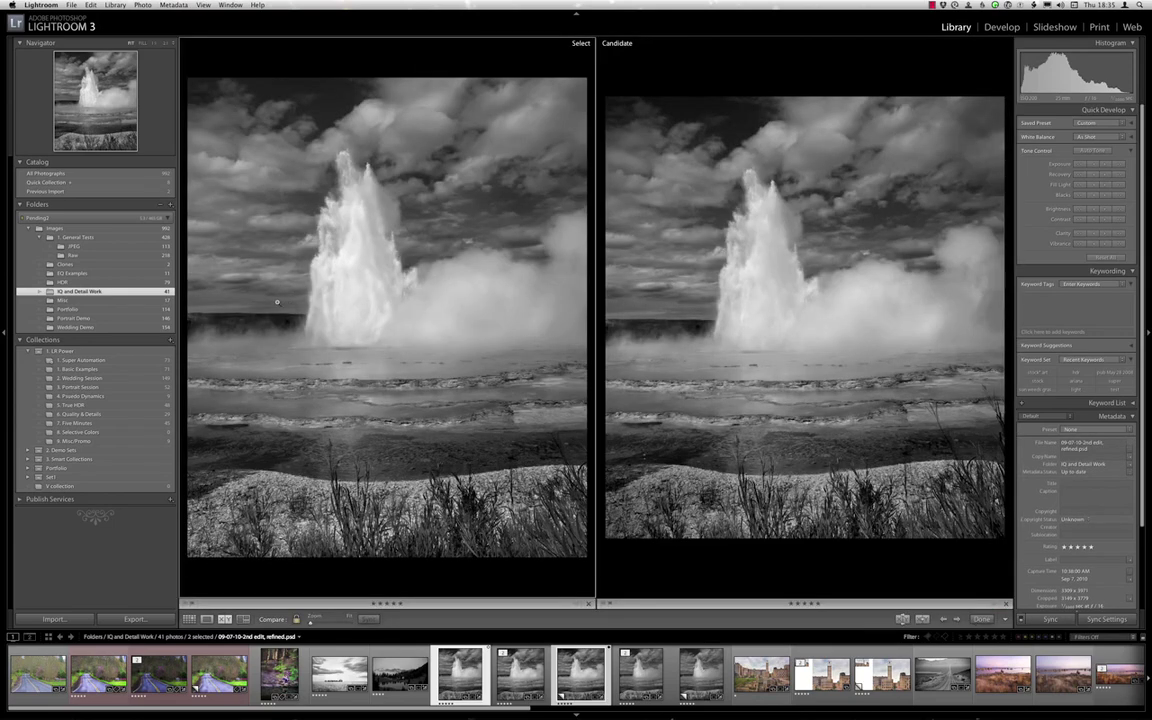
pyautogui.hotkey('shift', 'Tab')
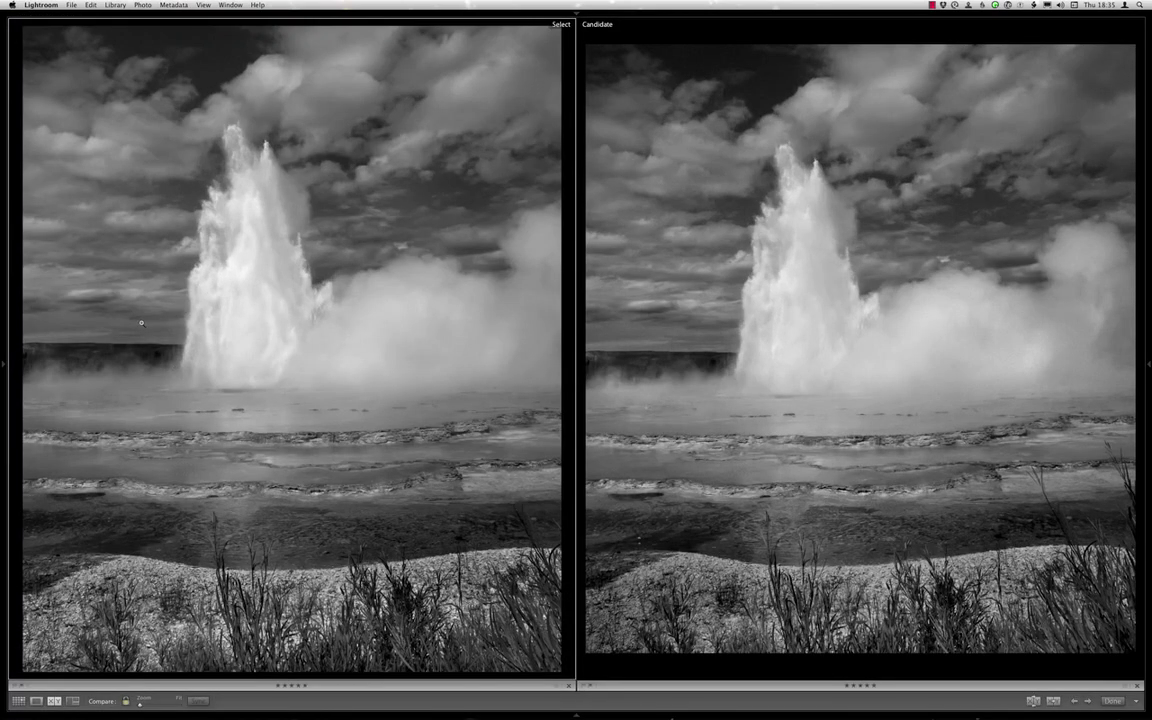
# Examine the sky, horizon and upper clouds of both compared geyser edits at 1:1, and zoom back out to fit.
pyautogui.click(132, 312)
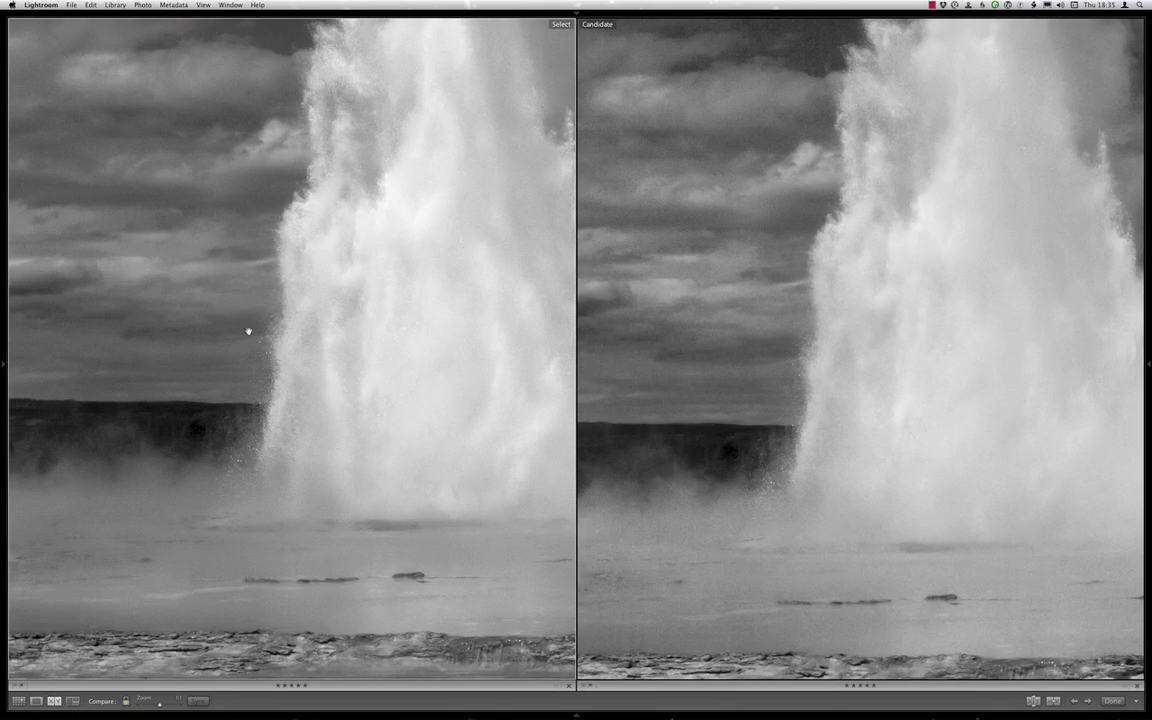
pyautogui.moveTo(278, 333); pyautogui.dragTo(450, 399)
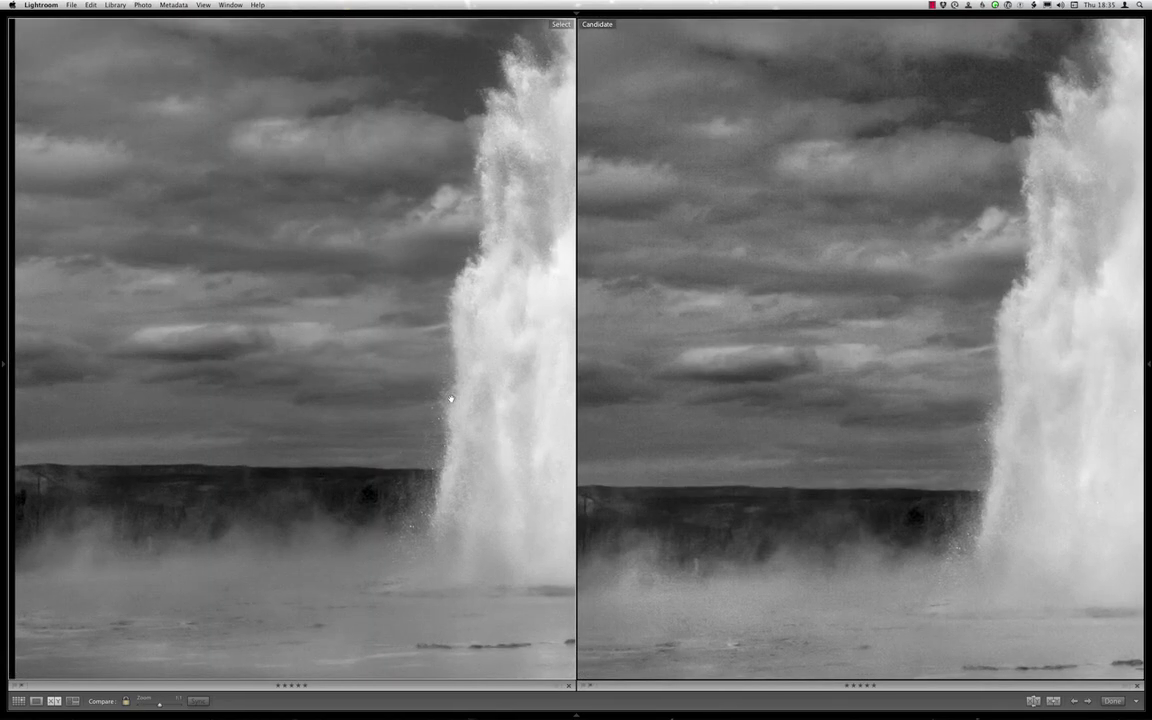
pyautogui.moveTo(265, 404); pyautogui.dragTo(281, 449)
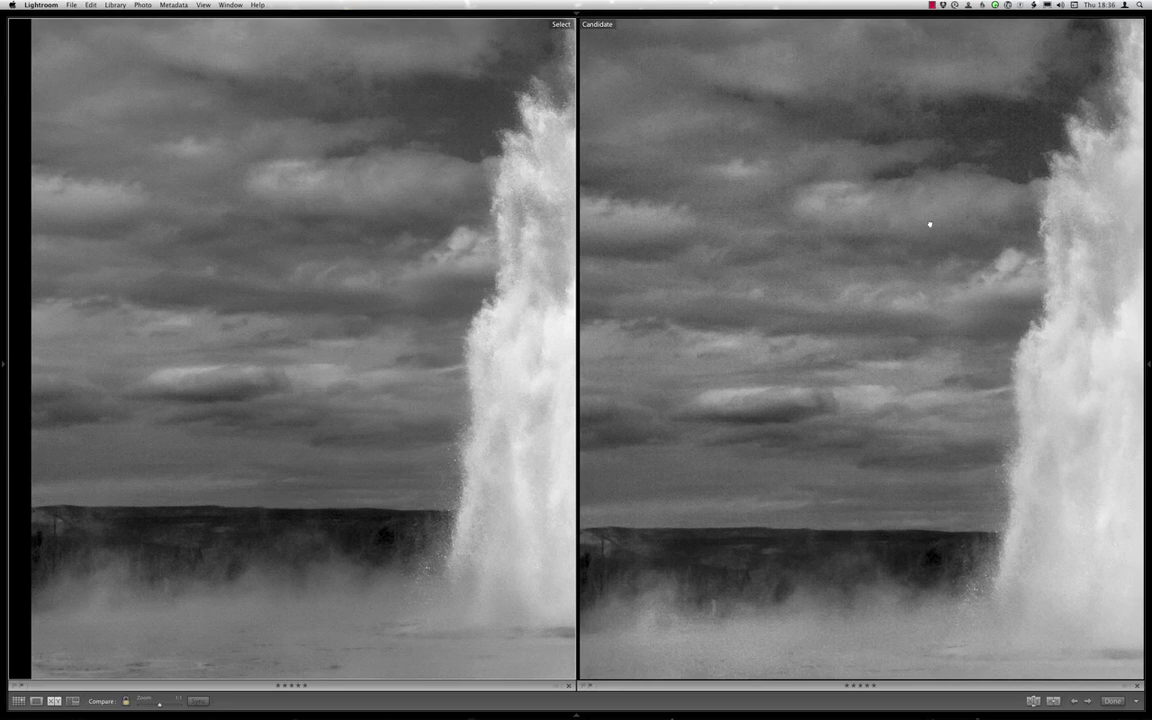
pyautogui.moveTo(829, 402); pyautogui.dragTo(828, 493)
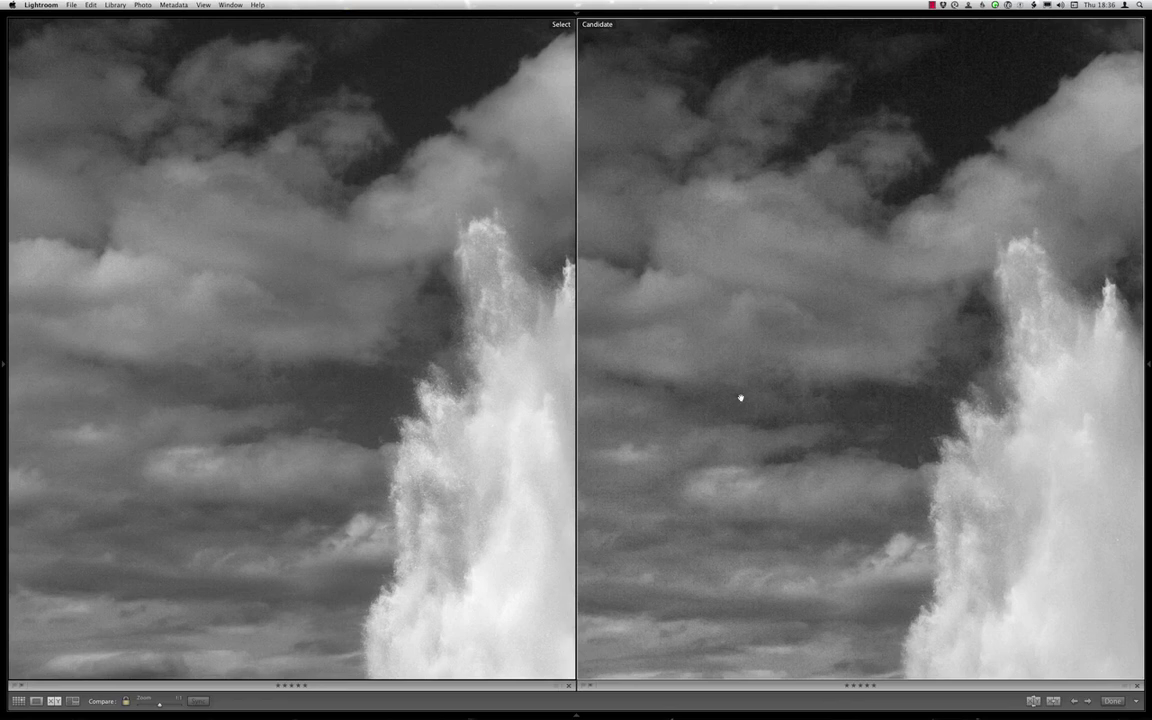
pyautogui.click(329, 410)
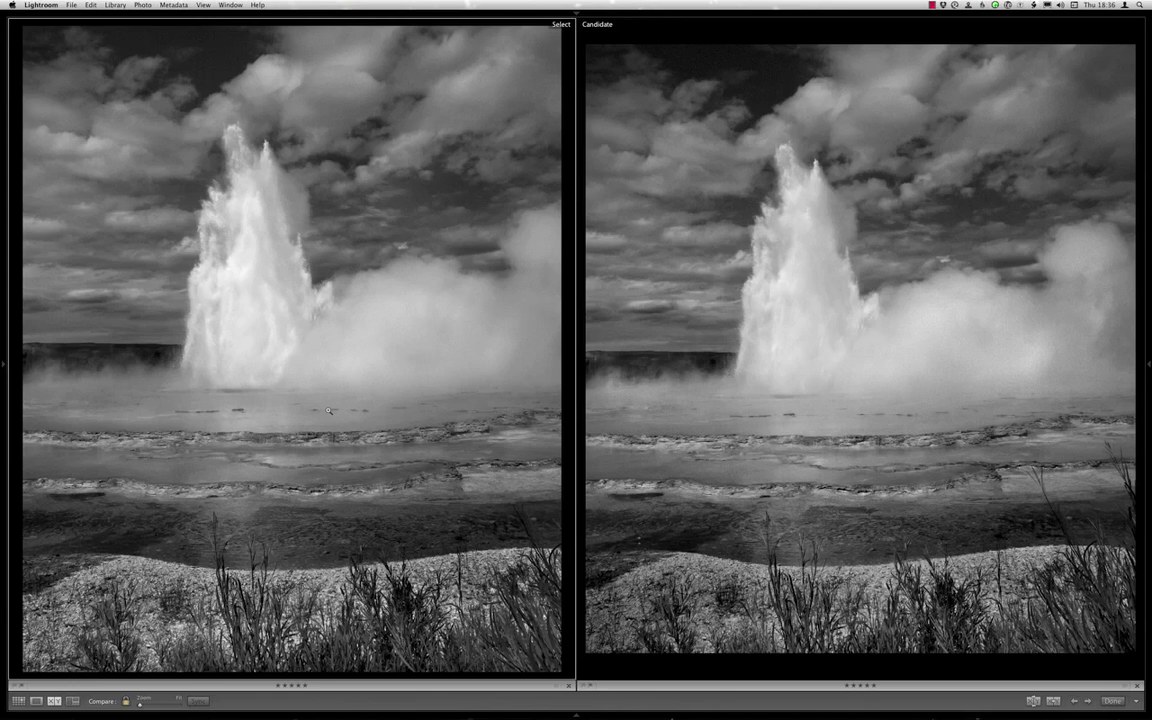
# Return to the Library grid, clear the photo selection, and restore the panels and the thumbnail information.
pyautogui.press('g')
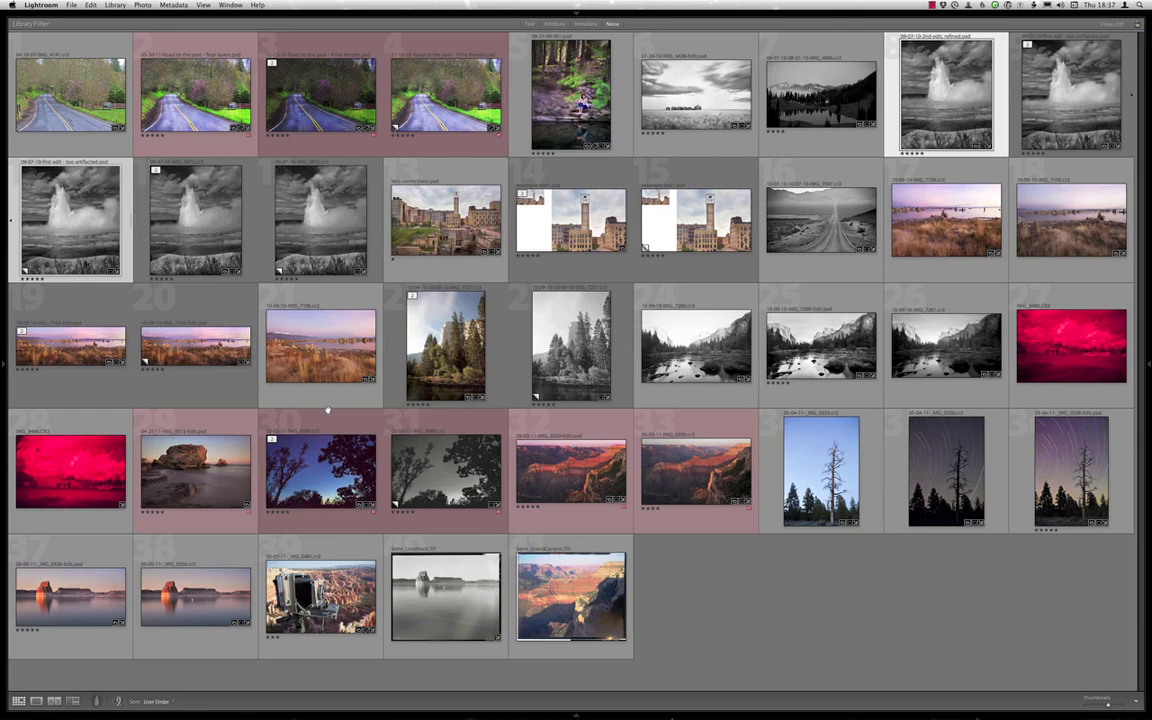
pyautogui.click(732, 611)
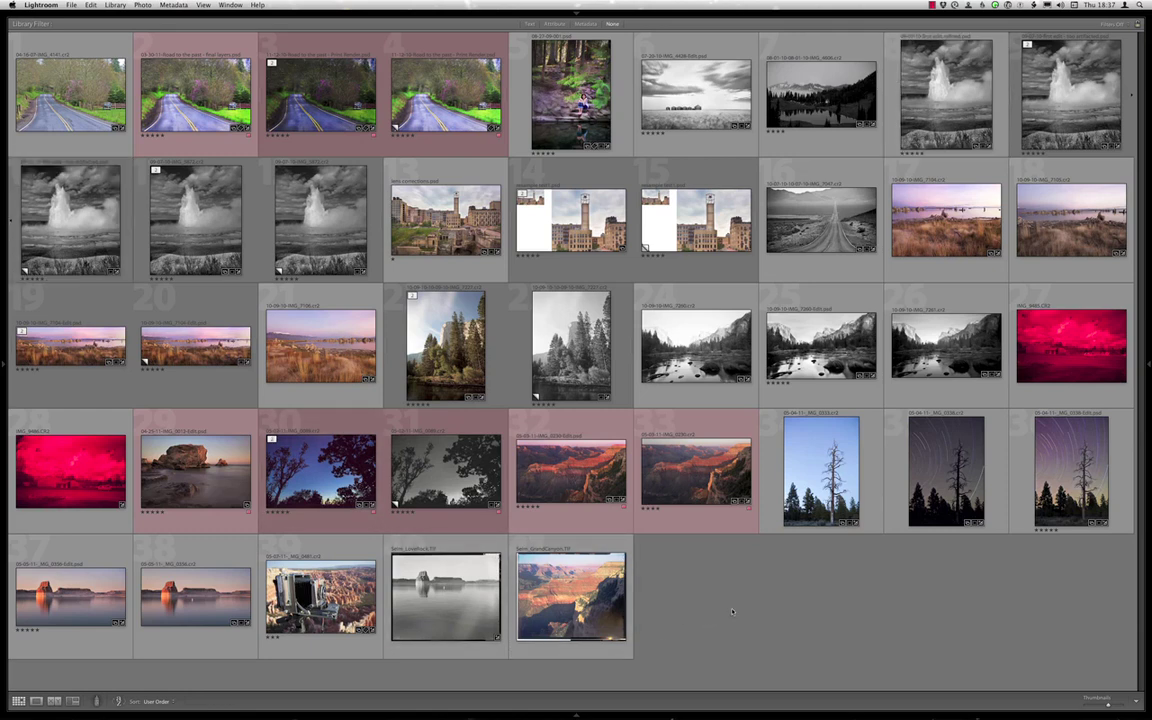
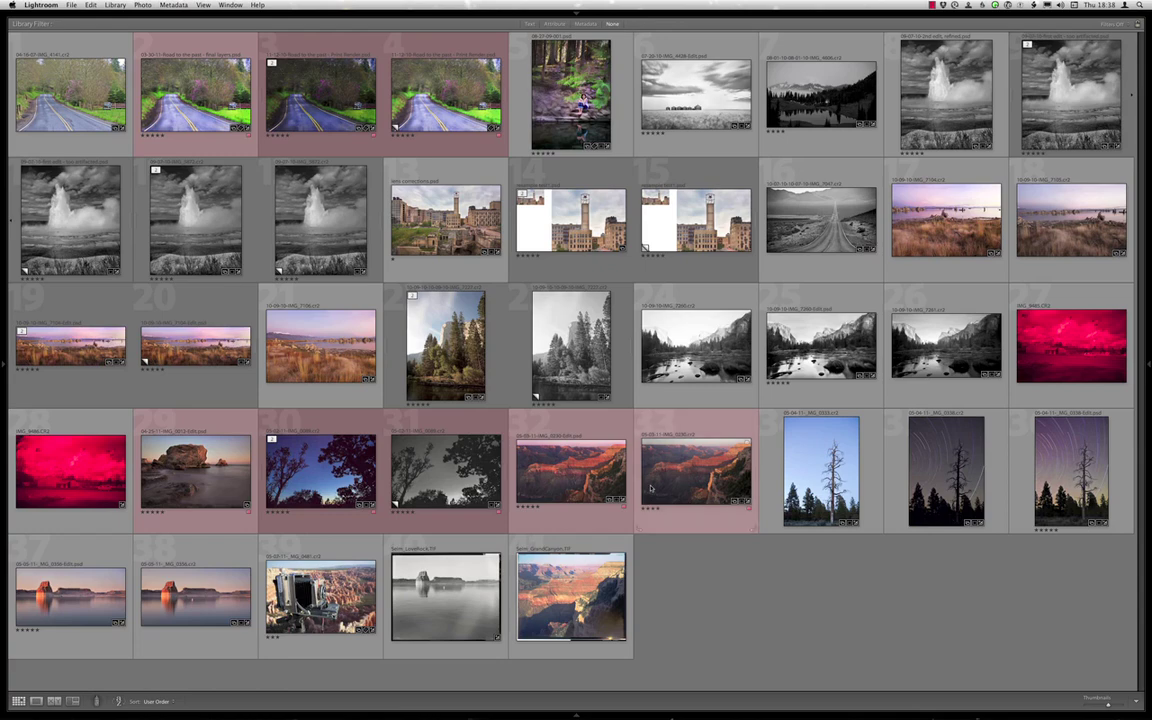
pyautogui.hotkey('shift', 'Tab')
pyautogui.scroll(2, 648, 447)
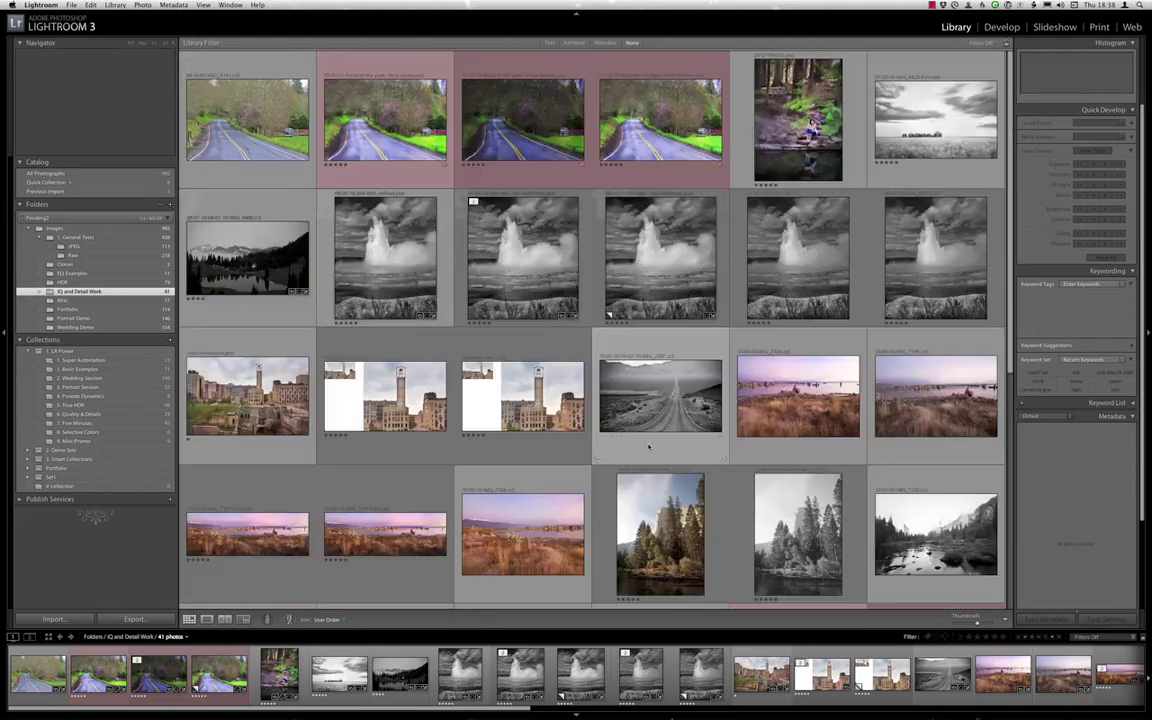
pyautogui.press('j')
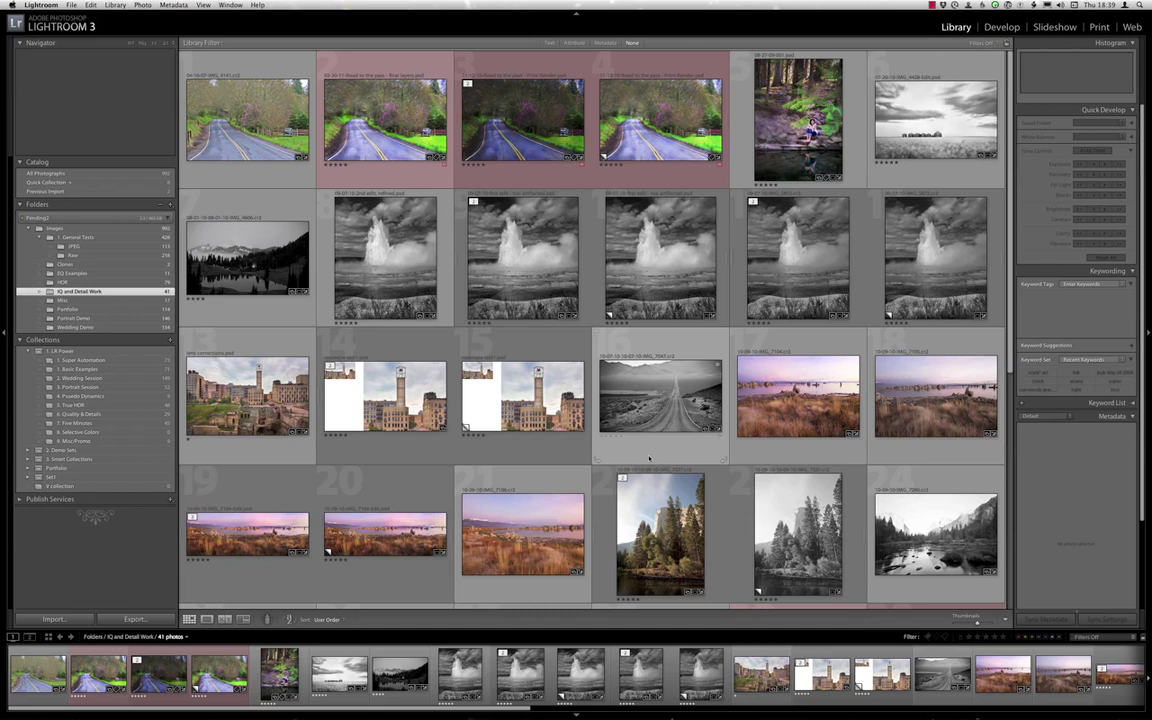
# Switch to the GoToWebinar control panel and check the attendee questions and the attendee list.
pyautogui.moveTo(720, 716)
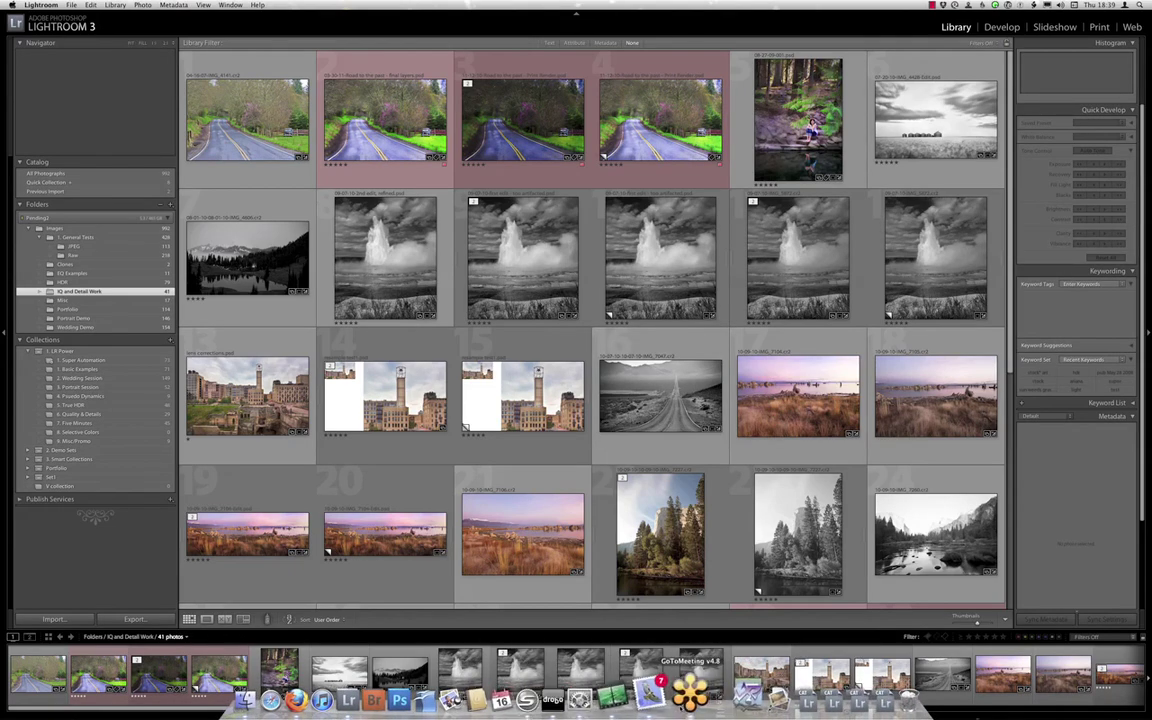
pyautogui.click(690, 695)
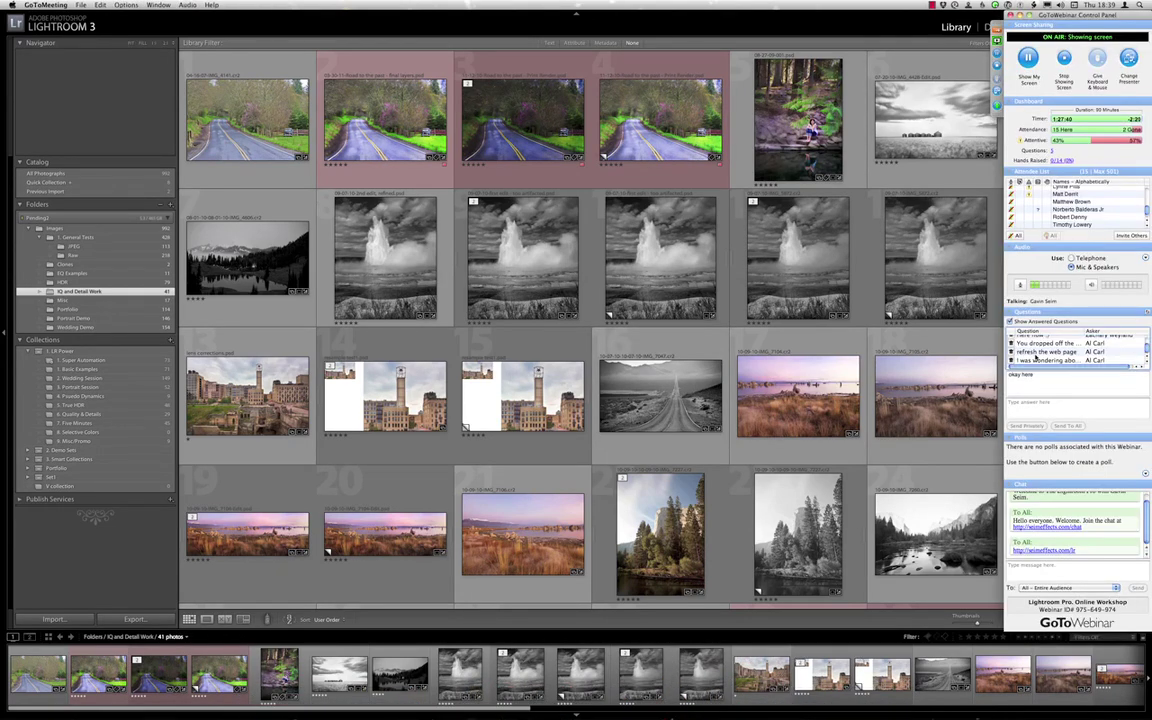
pyautogui.click(1033, 361)
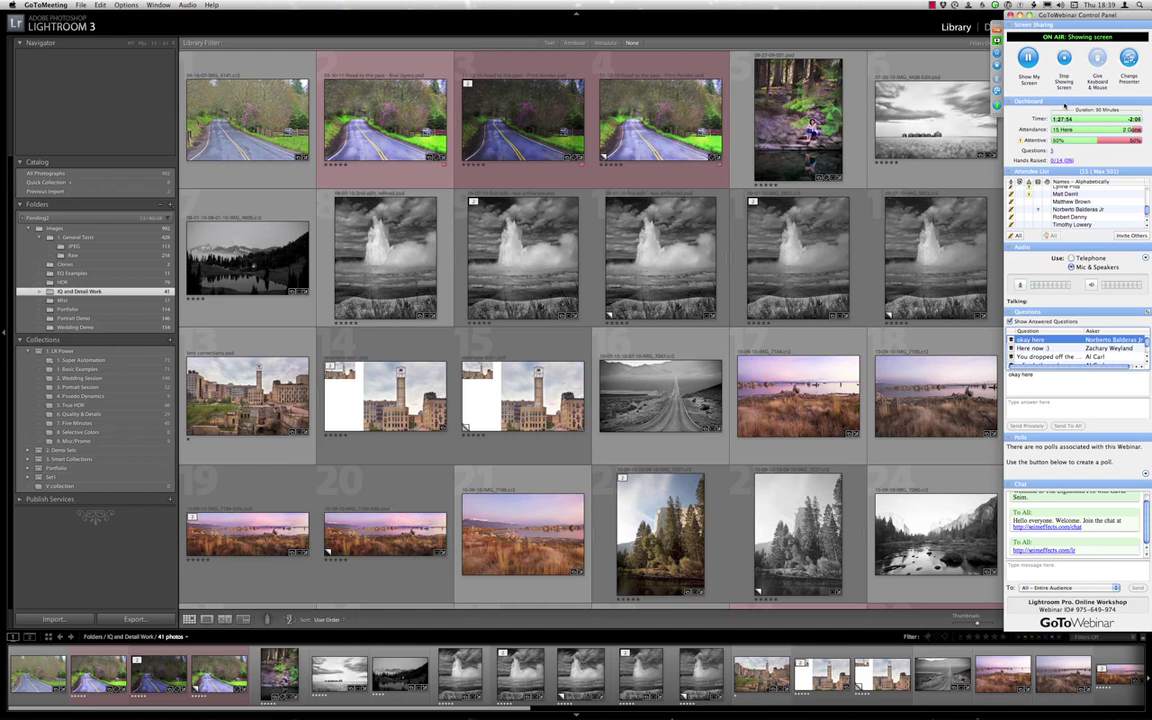
pyautogui.scroll(3, 1078, 196)
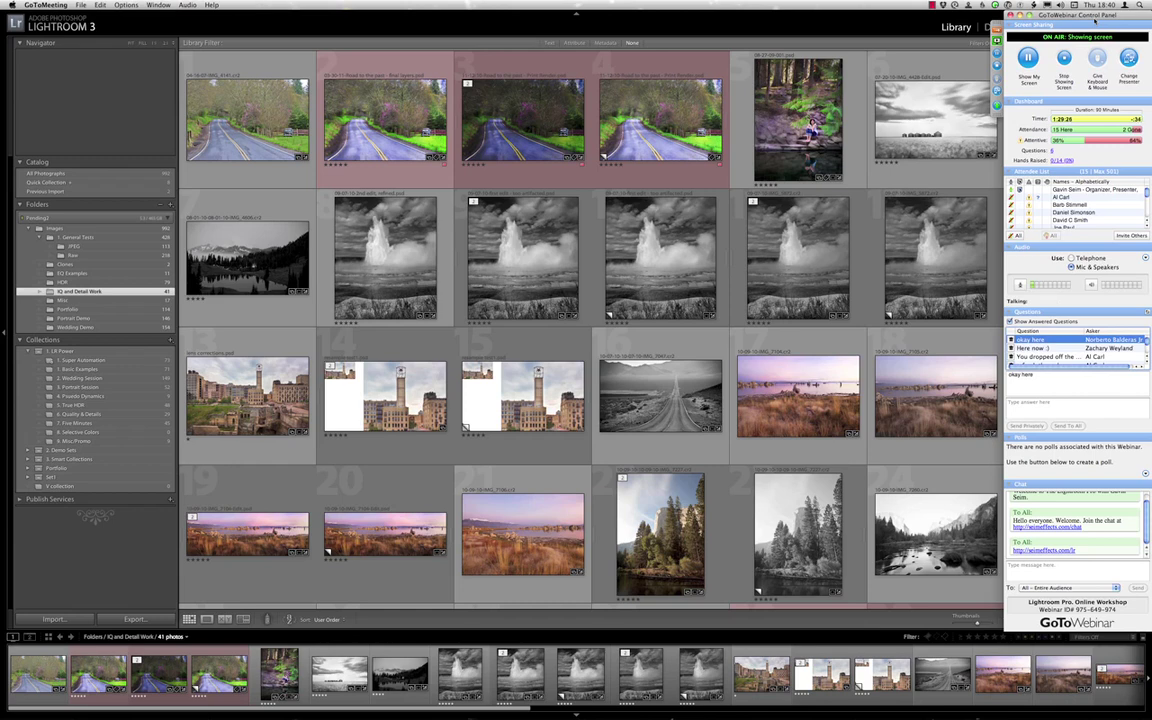
# Return to Lightroom and open the black-and-white copy of the cliff and pine tree photo in Develop, clear of the webinar panel.
pyautogui.click(771, 521)
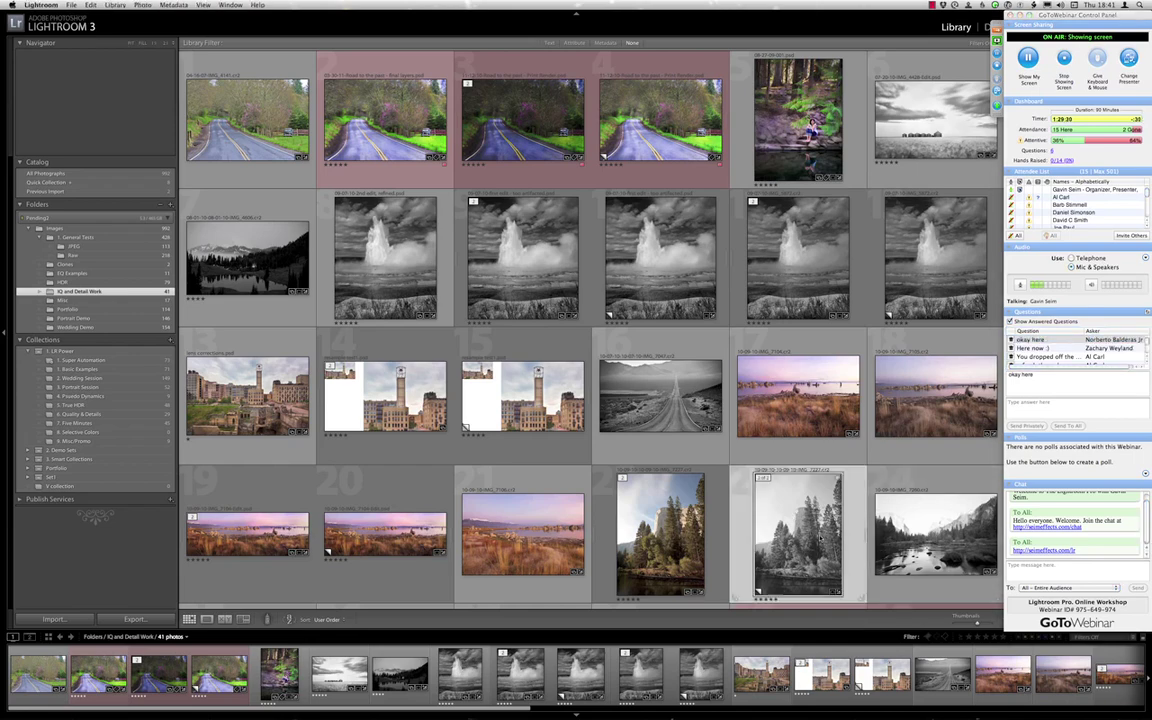
pyautogui.press('d')
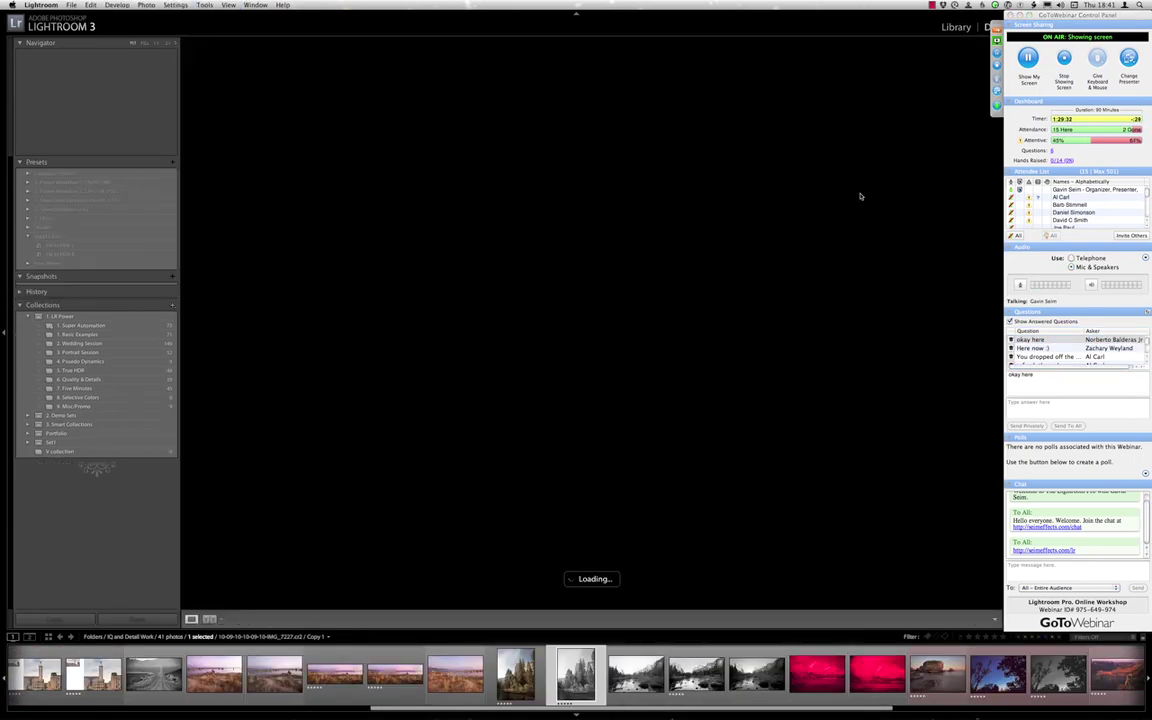
pyautogui.click(1085, 15)
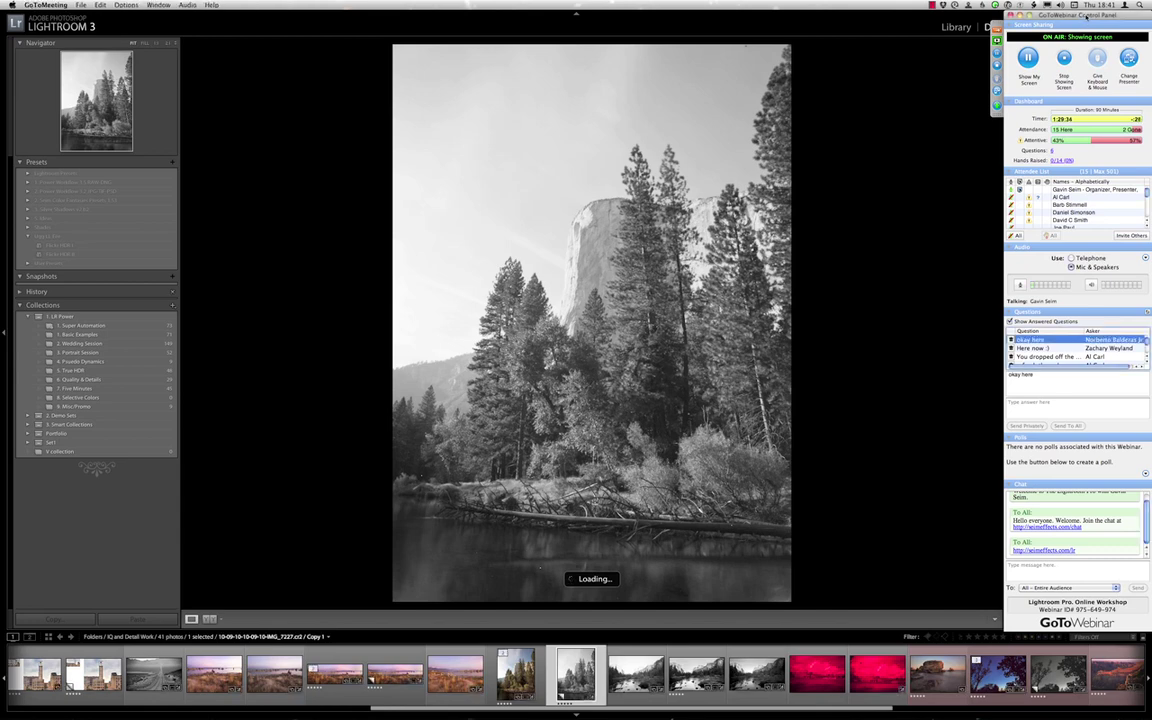
pyautogui.click(985, 143)
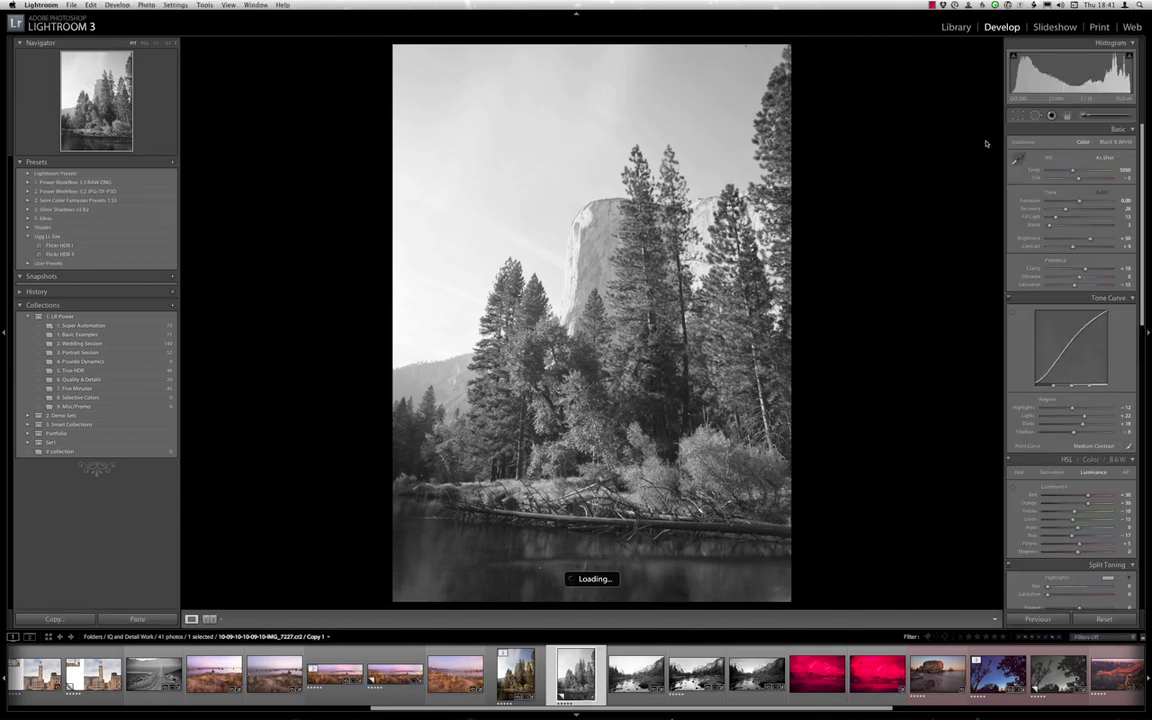
# Darken the sky with a graduated filter running from above the cliff down to the distant hills, and switch to the adjustment brush.
pyautogui.press('k')
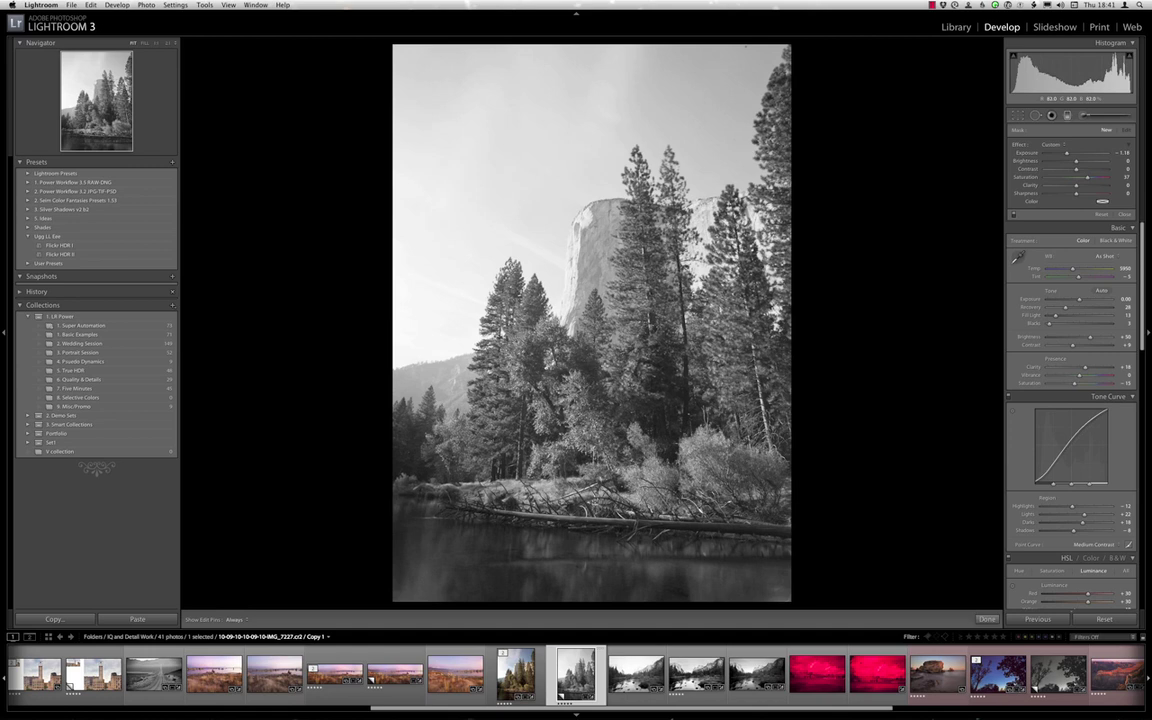
pyautogui.moveTo(603, 148); pyautogui.dragTo(603, 366)
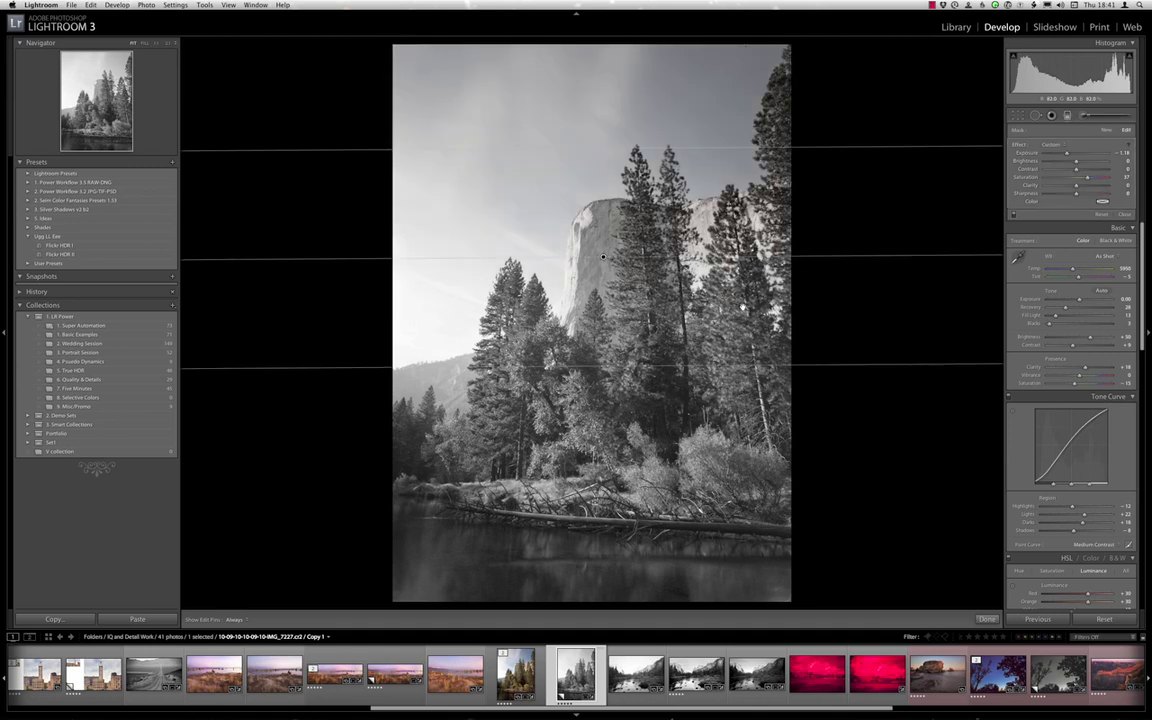
pyautogui.press('alt')
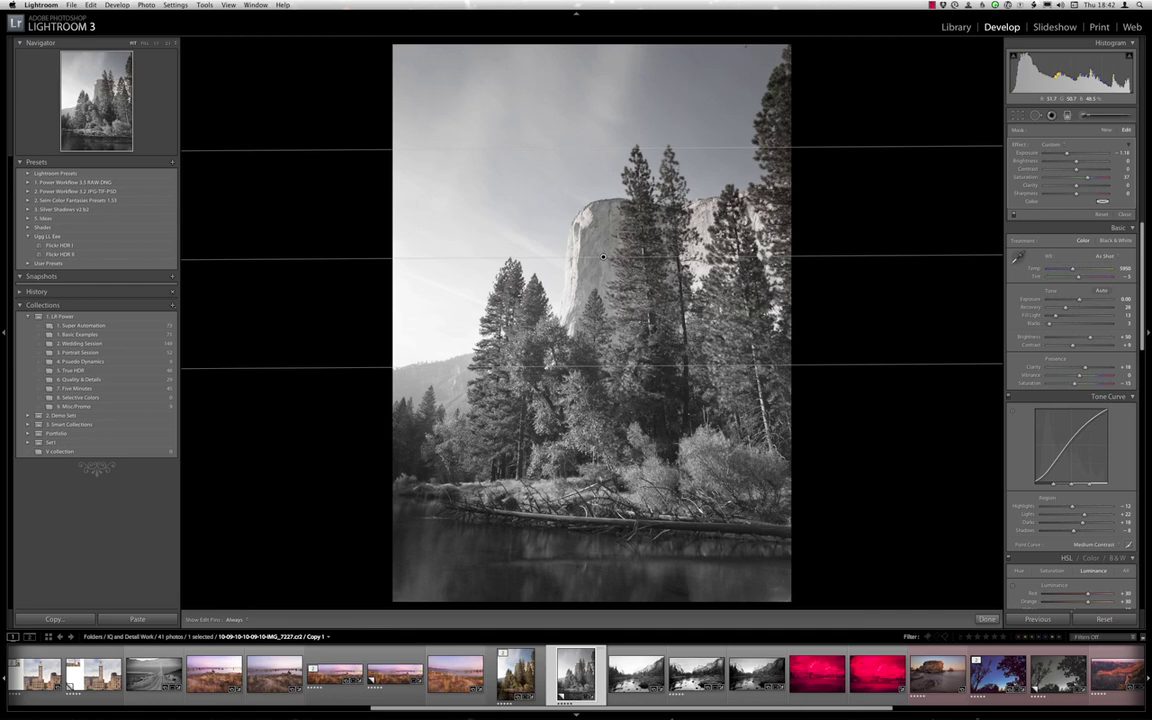
pyautogui.press('k')
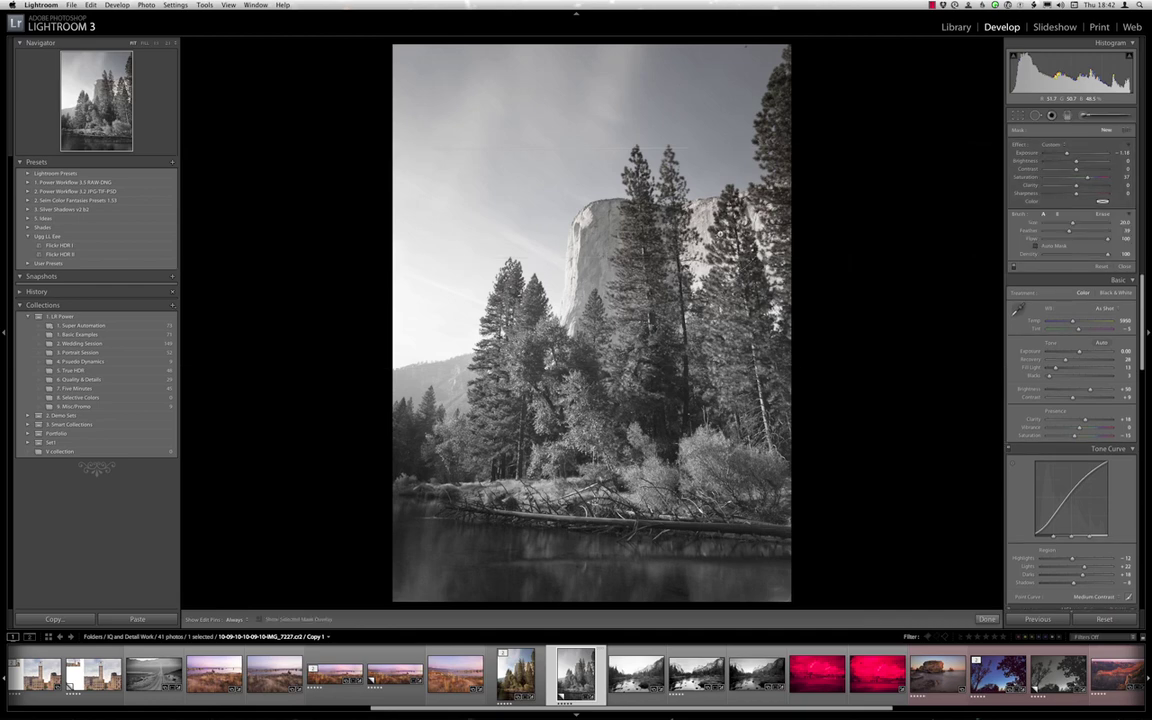
# Close the adjustment brush and reset the black-and-white cliff and pine tree copy to the Adobe default develop settings.
pyautogui.press('k')
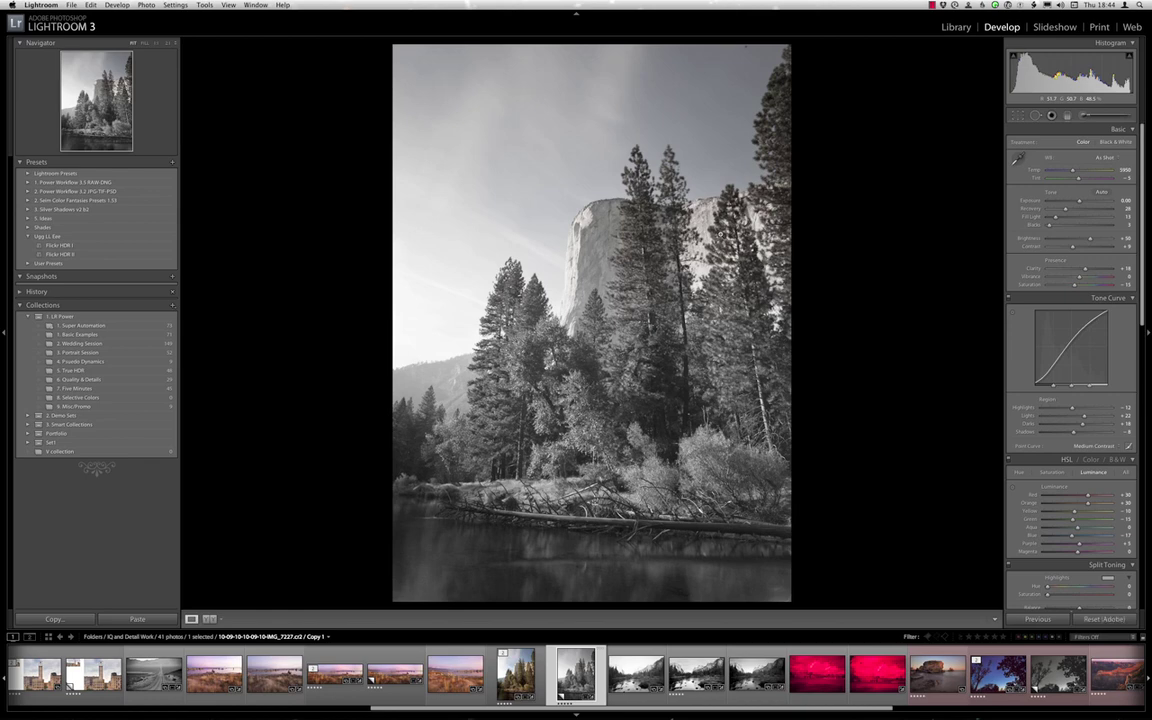
pyautogui.press('super+shift+r')
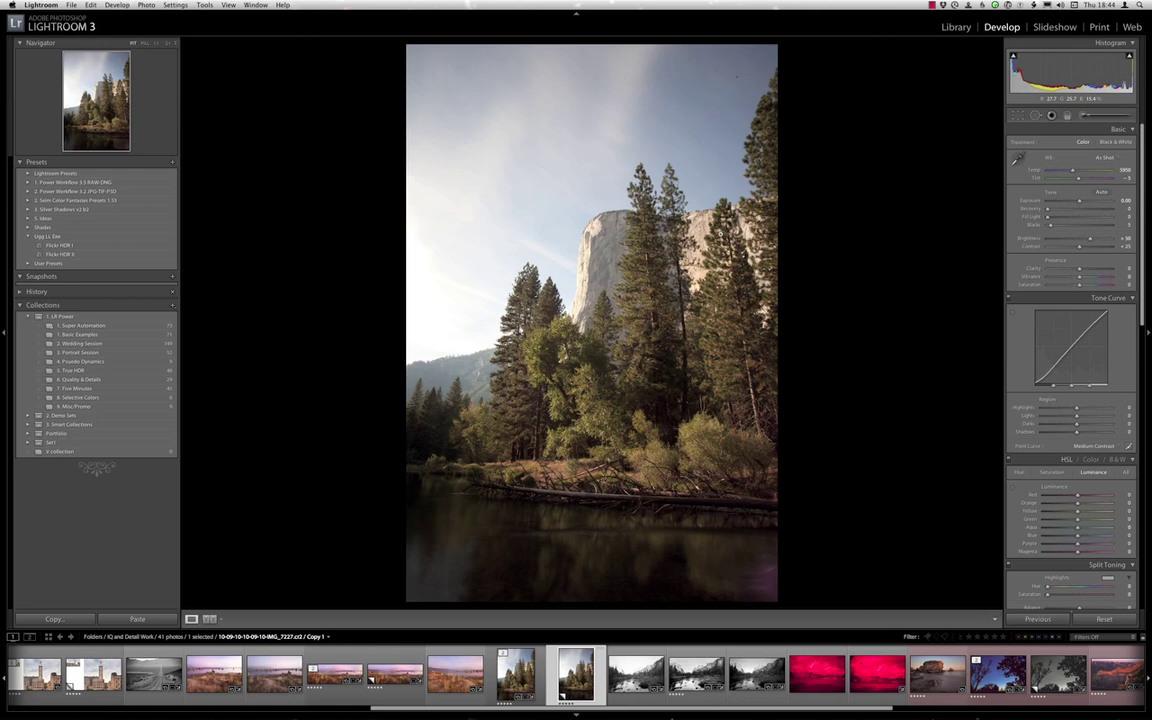
# Open the finished black-and-white river valley photo 10-09-10-IMG_7260-Edit.psd and examine the shaded trees and riverbank up close.
pyautogui.press('Right')
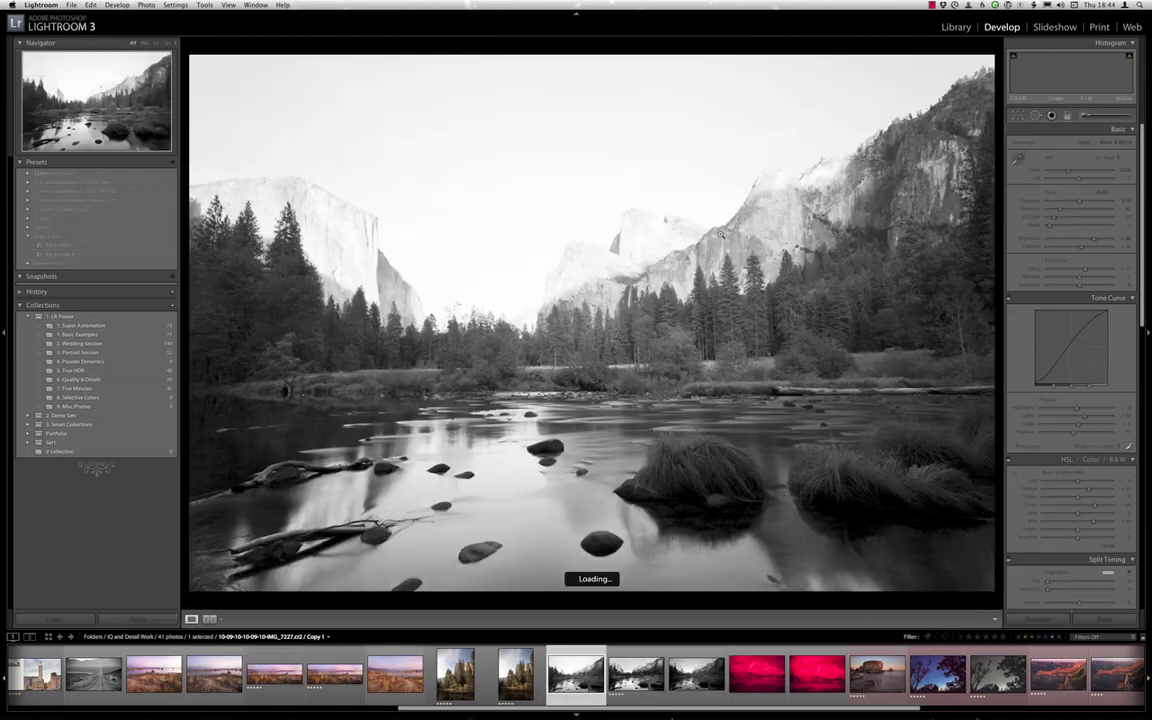
pyautogui.press('Right')
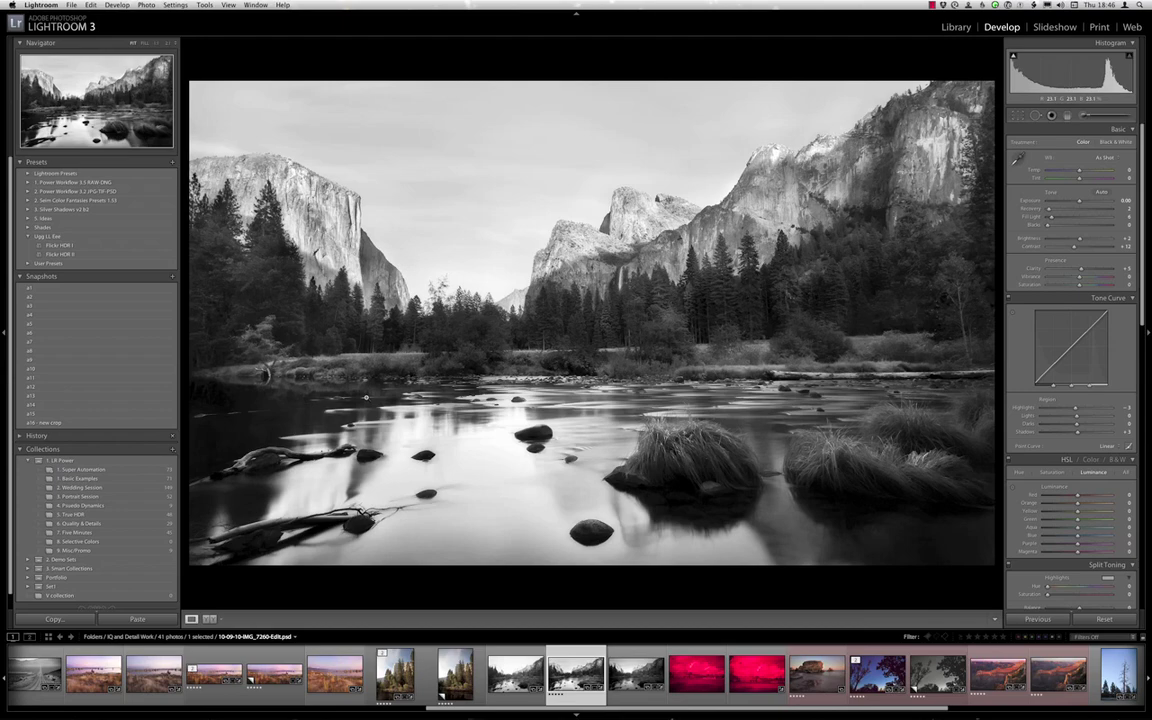
pyautogui.click(230, 345)
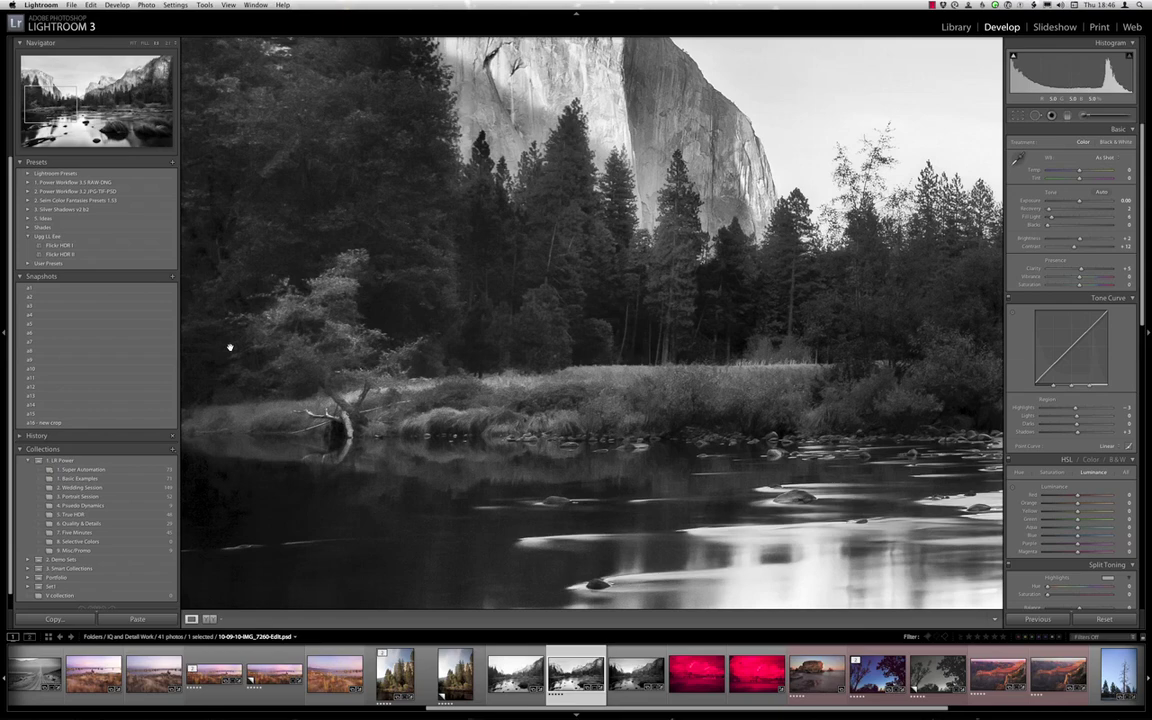
pyautogui.click(230, 347)
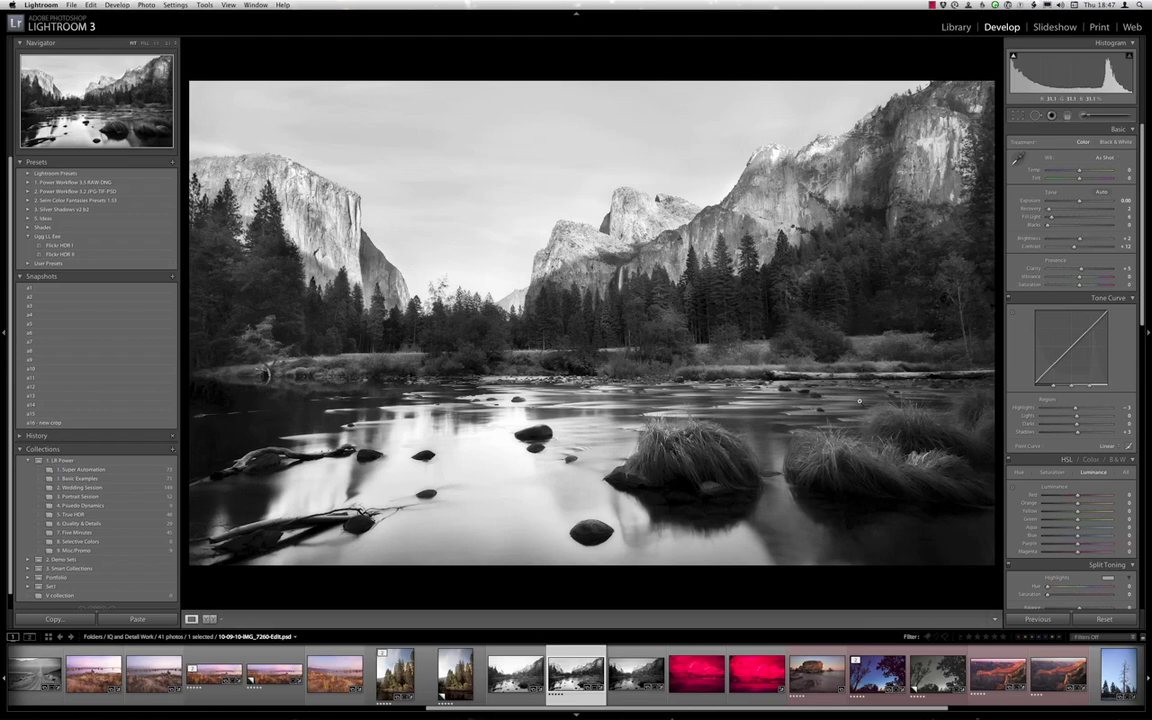
# Return to the Library grid and open the red rock lake reflection photo 05-05-11-_MG_0356-Edit.psd in Loupe view.
pyautogui.press('g')
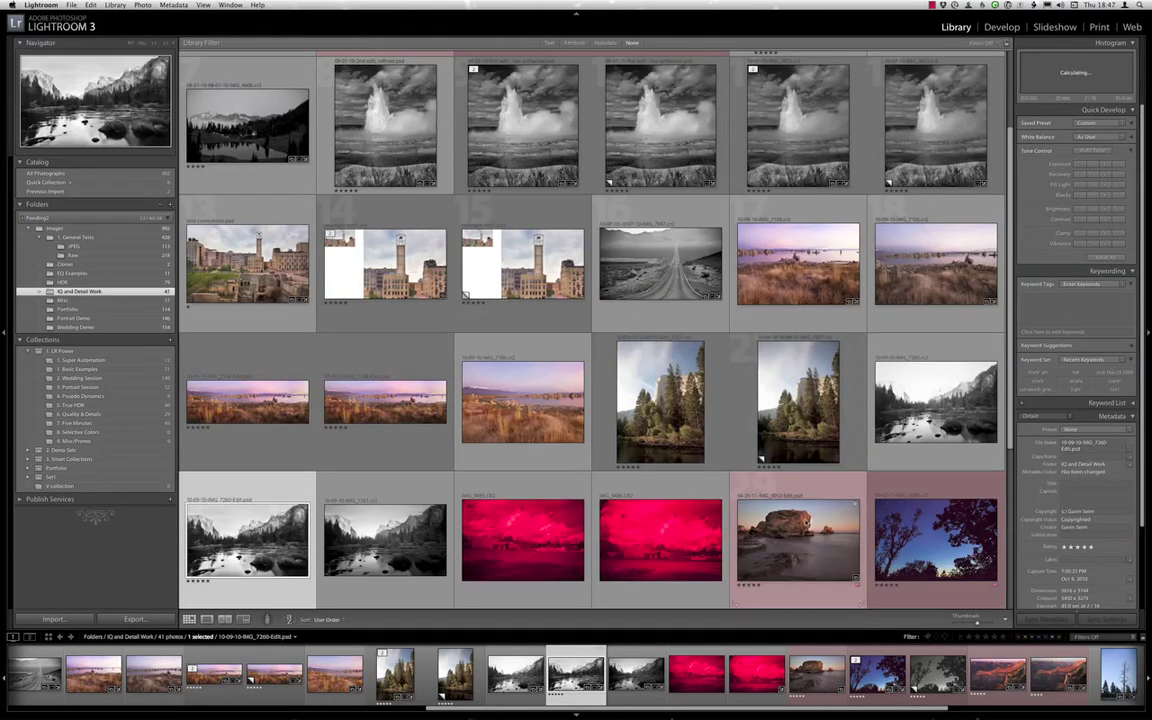
pyautogui.press('Right')
pyautogui.press('Right')
pyautogui.press('Right')
pyautogui.press('Right')
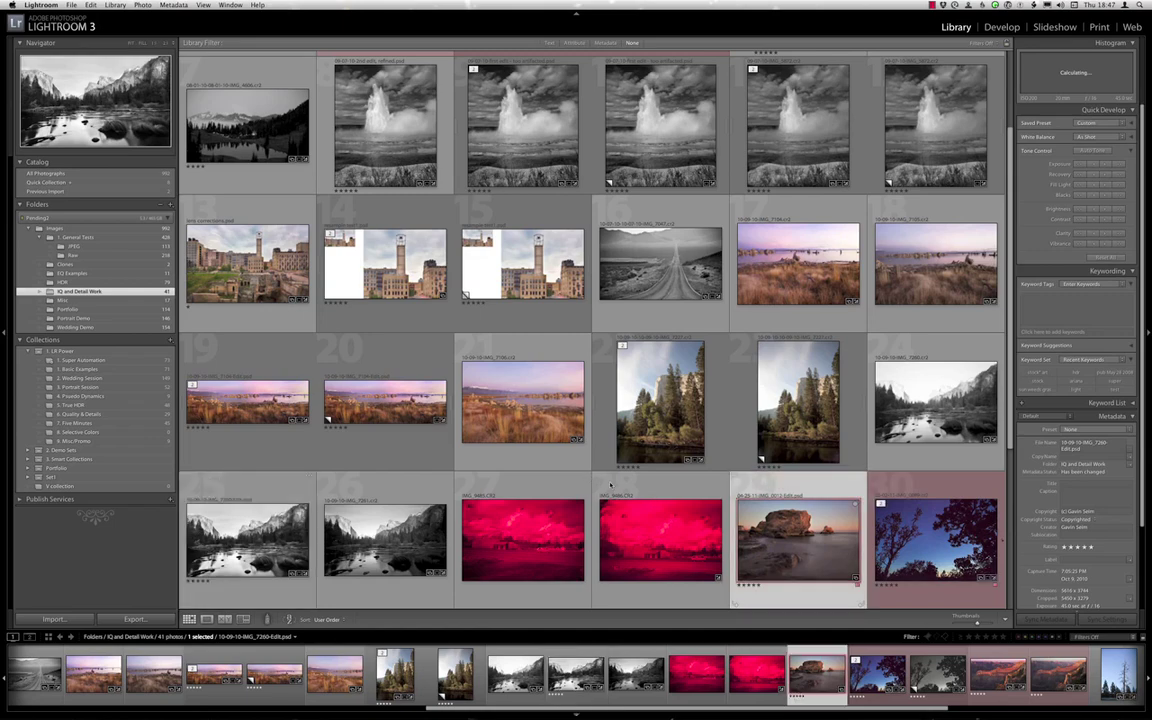
pyautogui.scroll(-2, 610, 485)
pyautogui.scroll(-2, 600, 486)
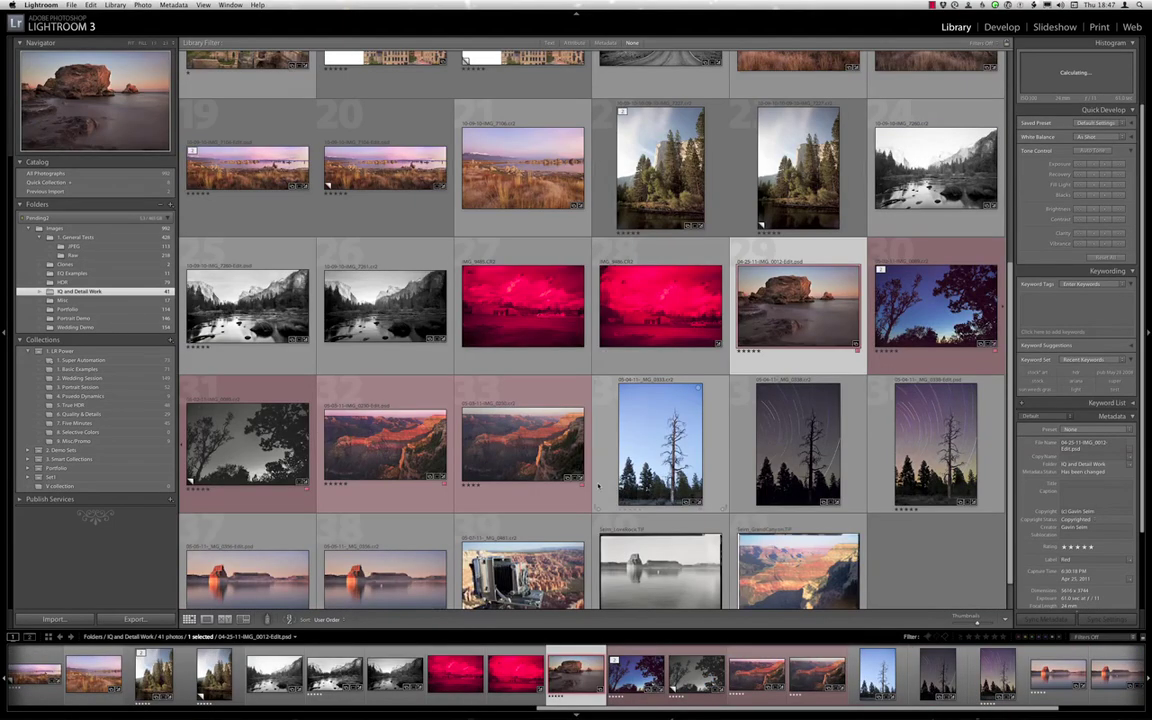
pyautogui.scroll(-1, 598, 486)
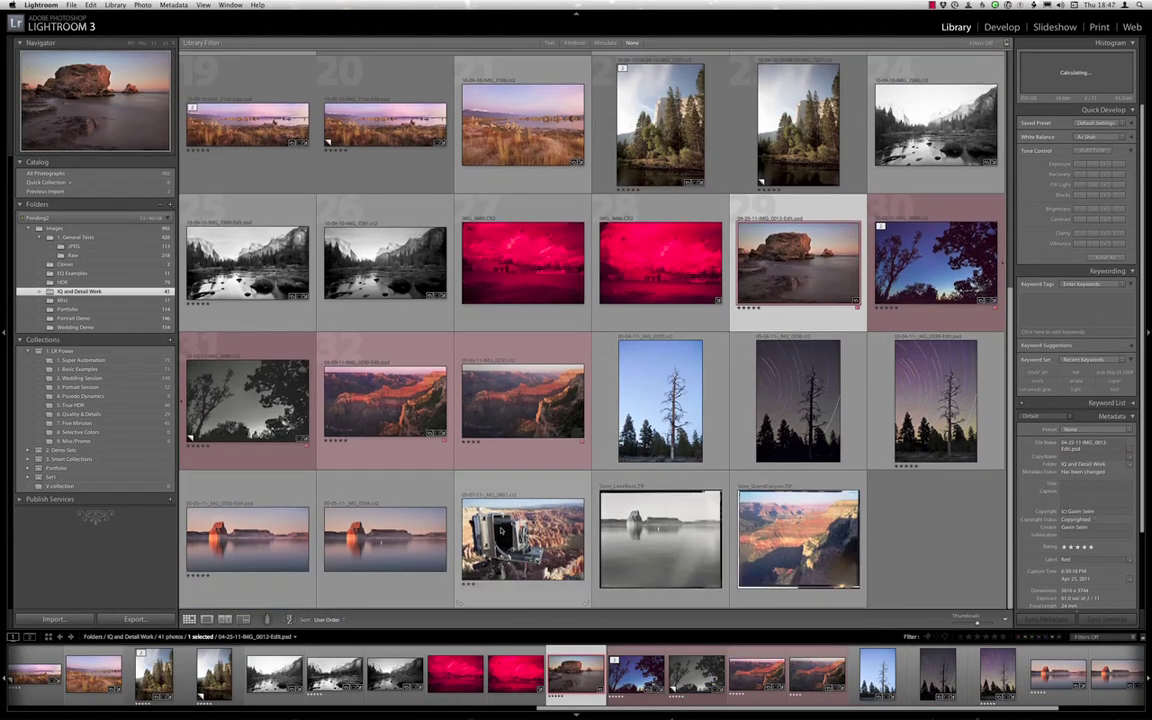
pyautogui.click(226, 549)
pyautogui.doubleClick(226, 551)
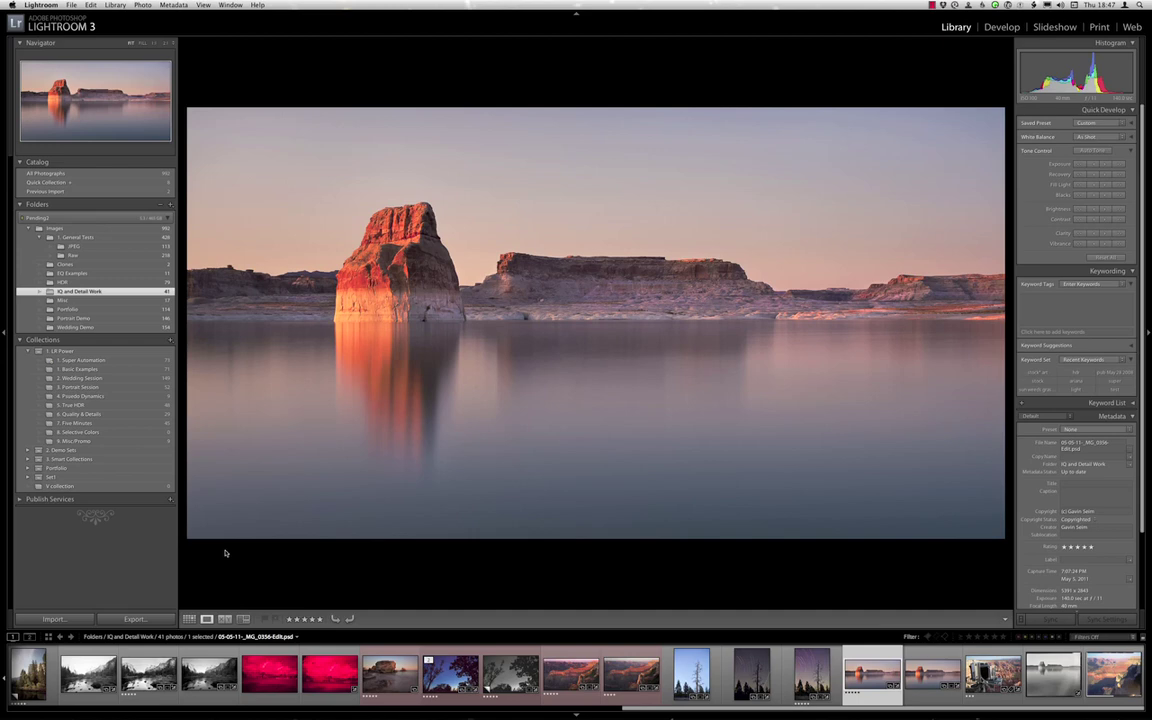
# Switch to the GoToWebinar control panel, check the attendee list, and go to the desktop space showing the Seim Effects wallpaper.
pyautogui.moveTo(650, 711)
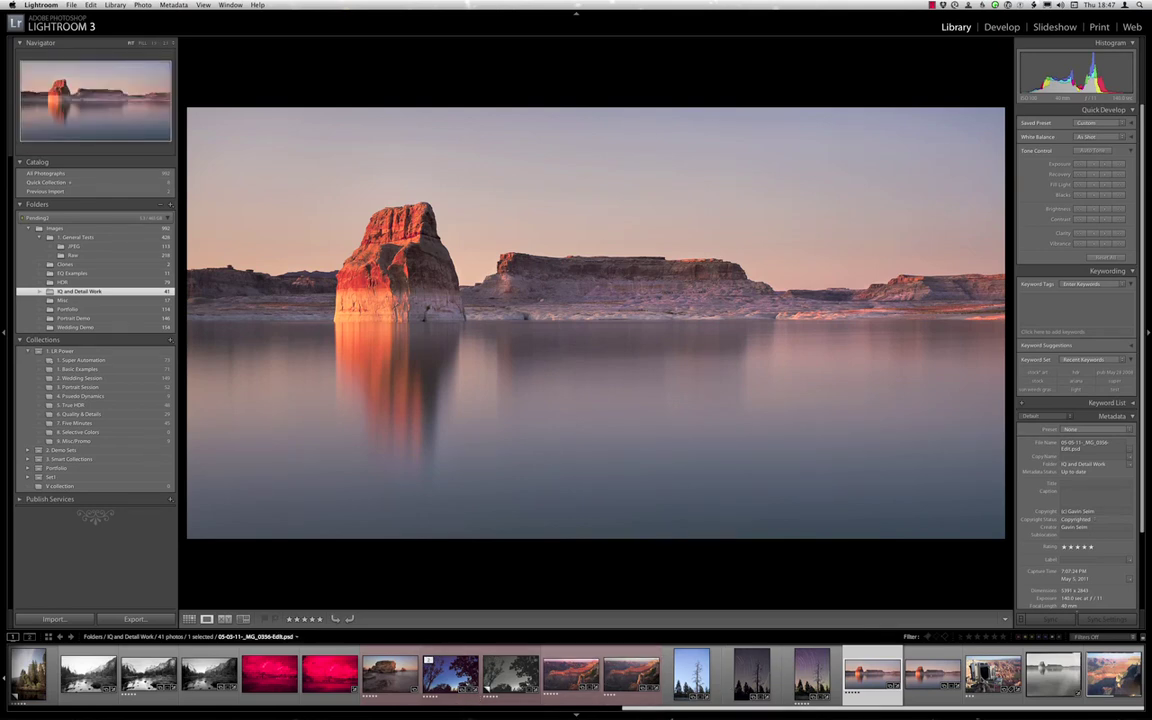
pyautogui.click(686, 692)
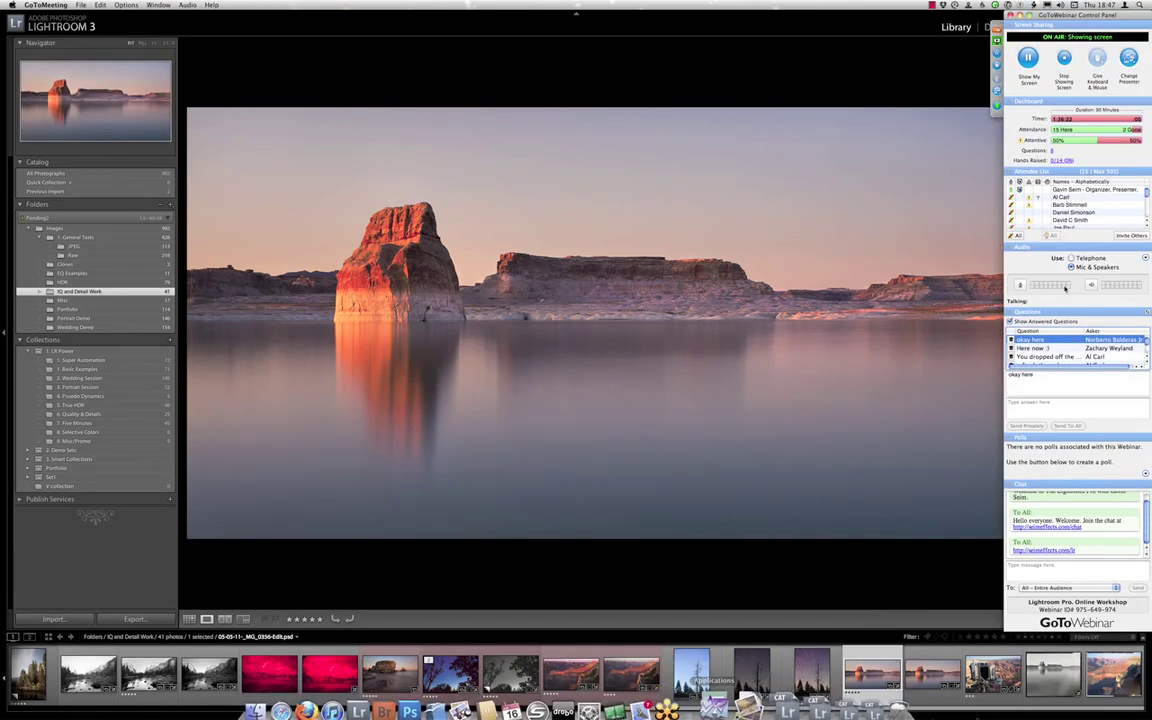
pyautogui.scroll(-3, 1100, 201)
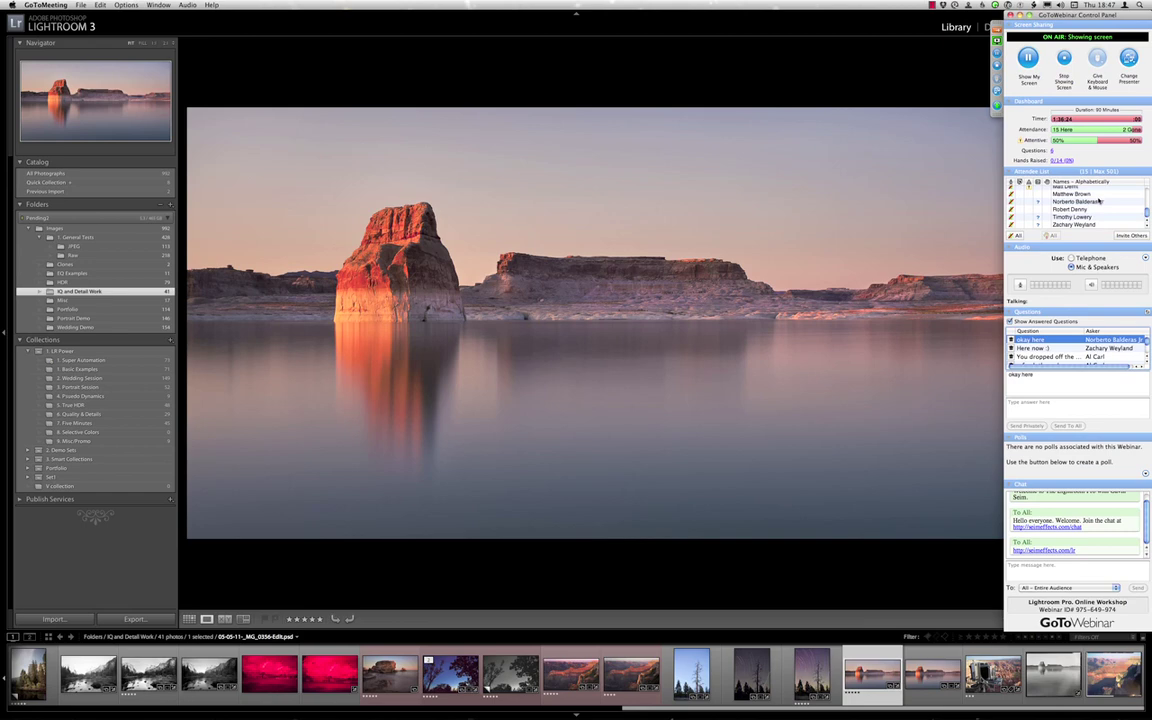
pyautogui.scroll(3, 1100, 201)
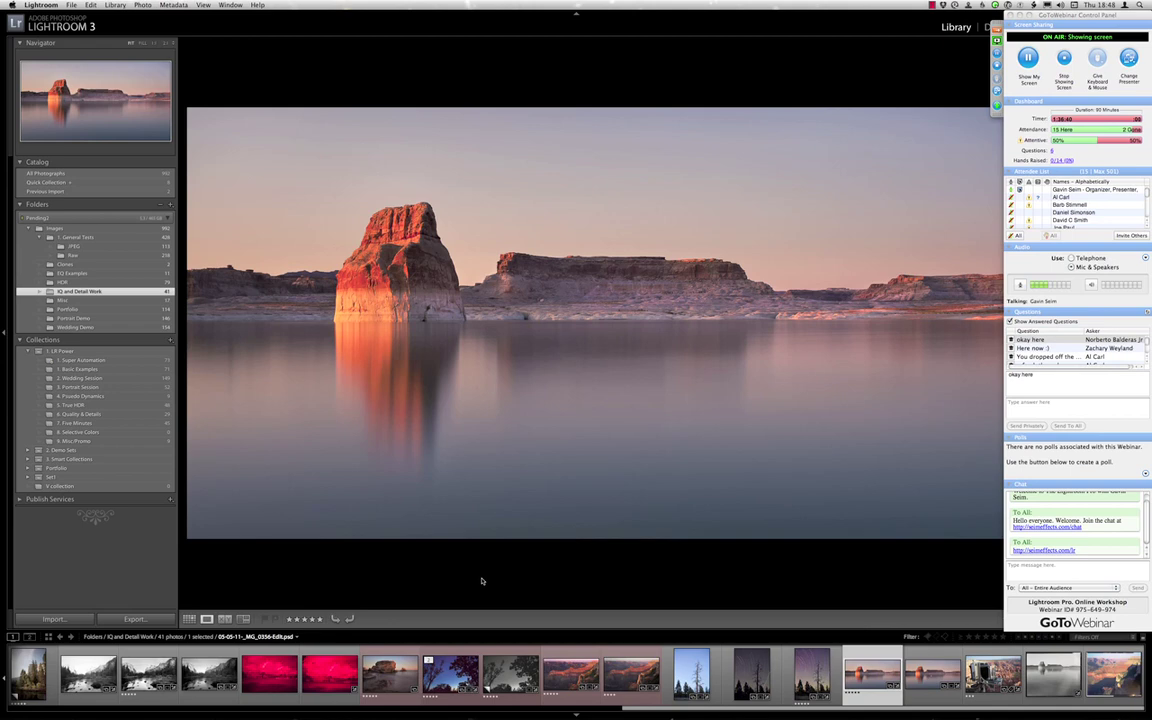
pyautogui.hotkey('ctrl', 'Right')
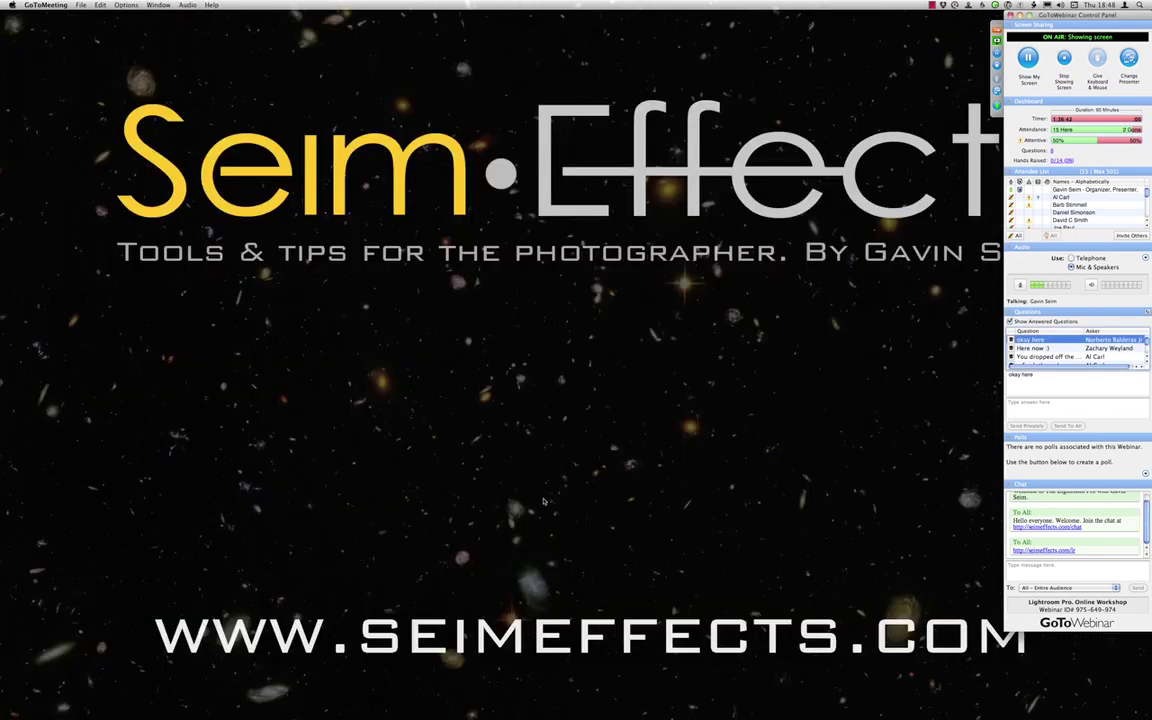